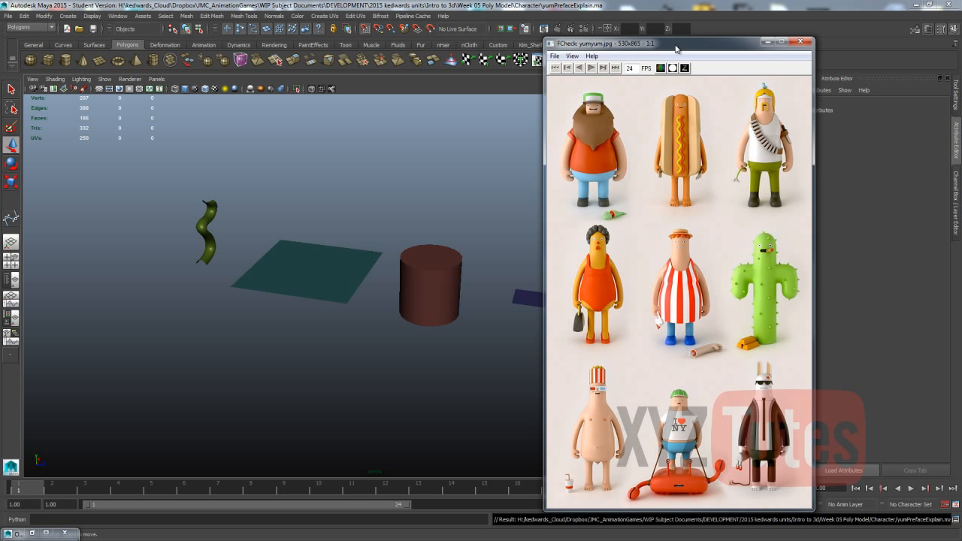
Put away the character reference image, then select the small blue plane and frame it in the viewport
drag(676, 49, 618, 38)
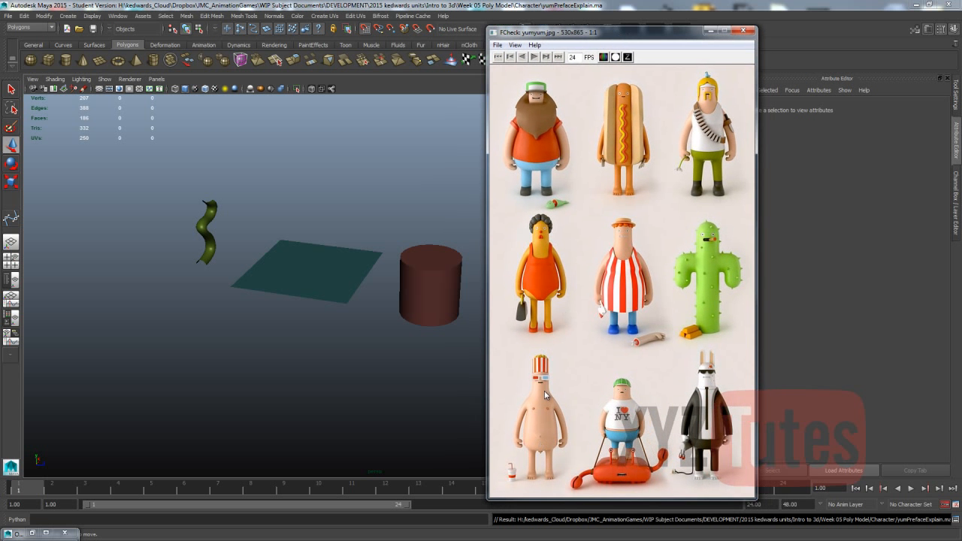
click(707, 32)
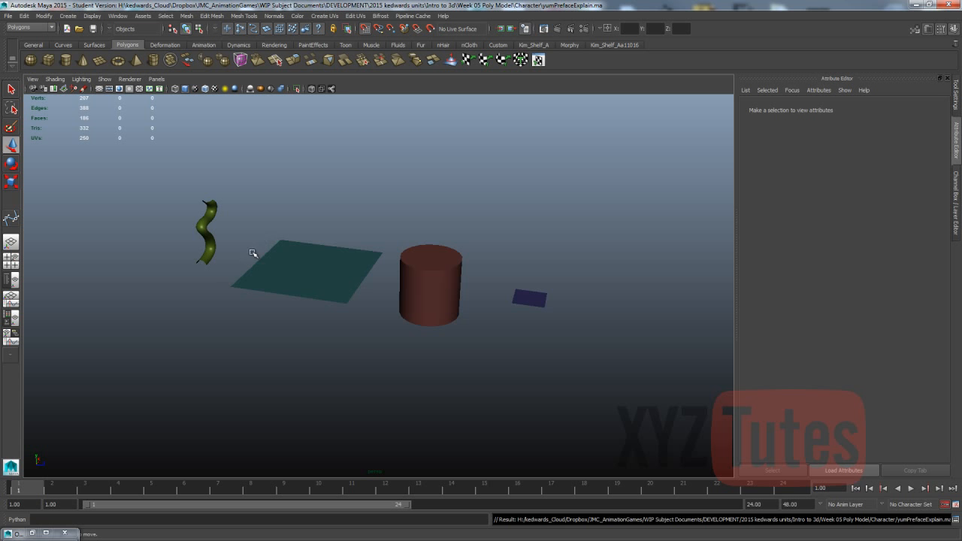
alt+drag(236, 195, 285, 210)
alt+drag(623, 336, 435, 282)
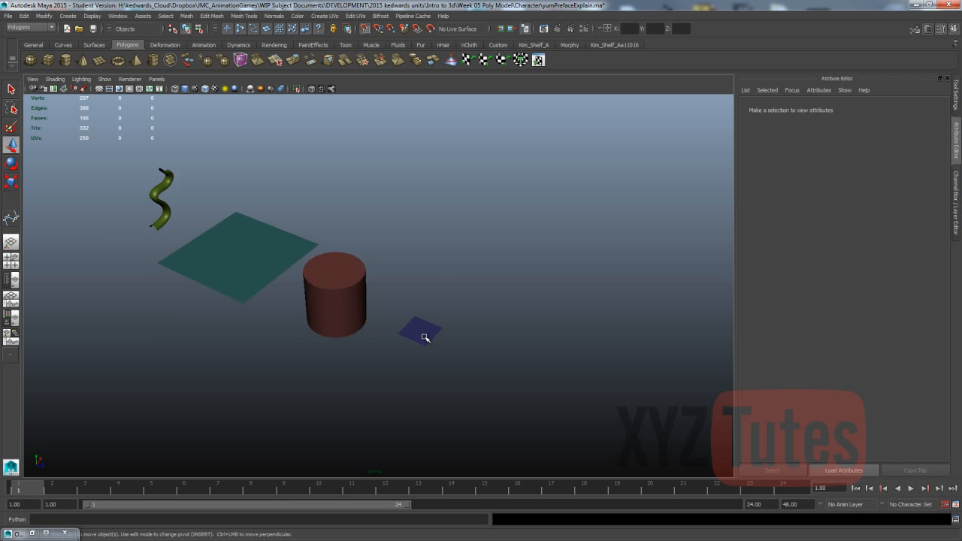
click(425, 333)
key(f)
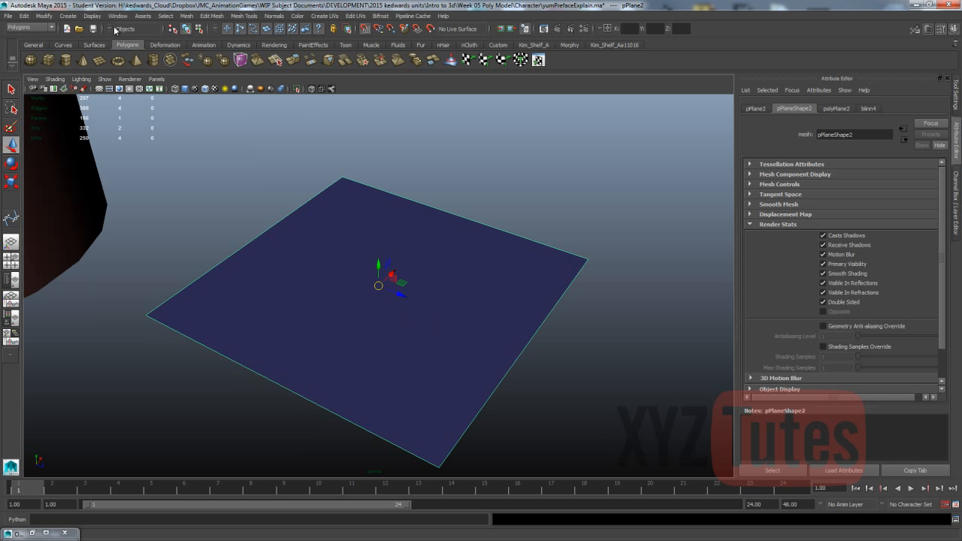
Choose the Polygons menu set and look over the available mesh editing commands
click(22, 28)
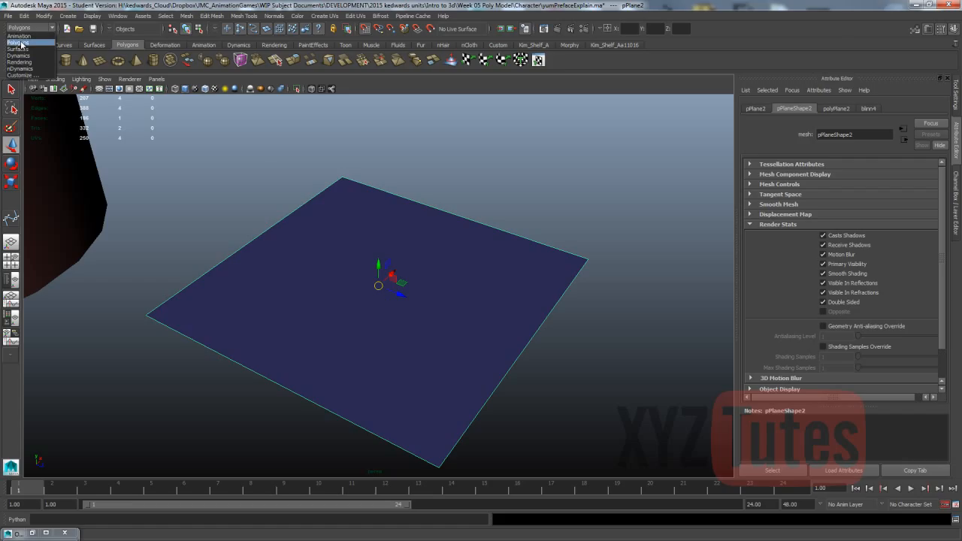
click(21, 42)
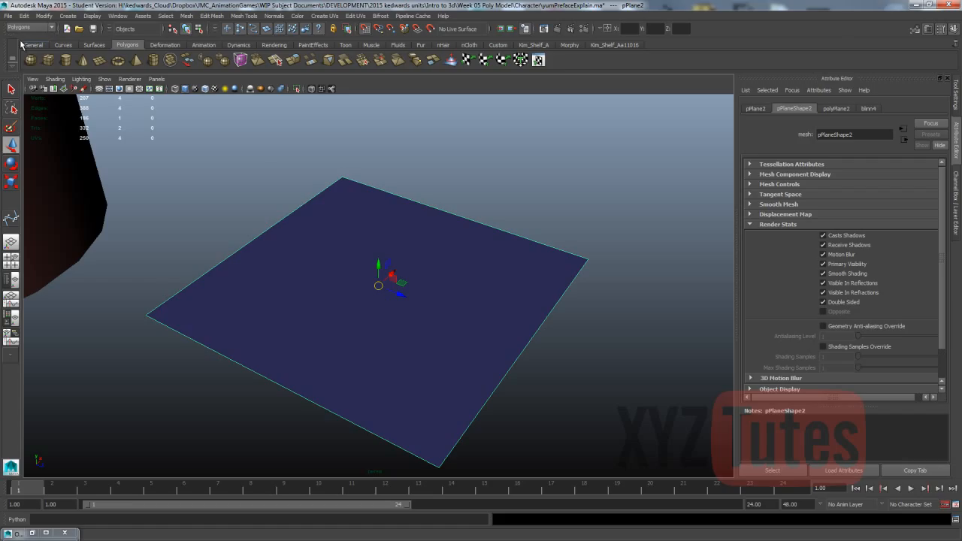
click(184, 16)
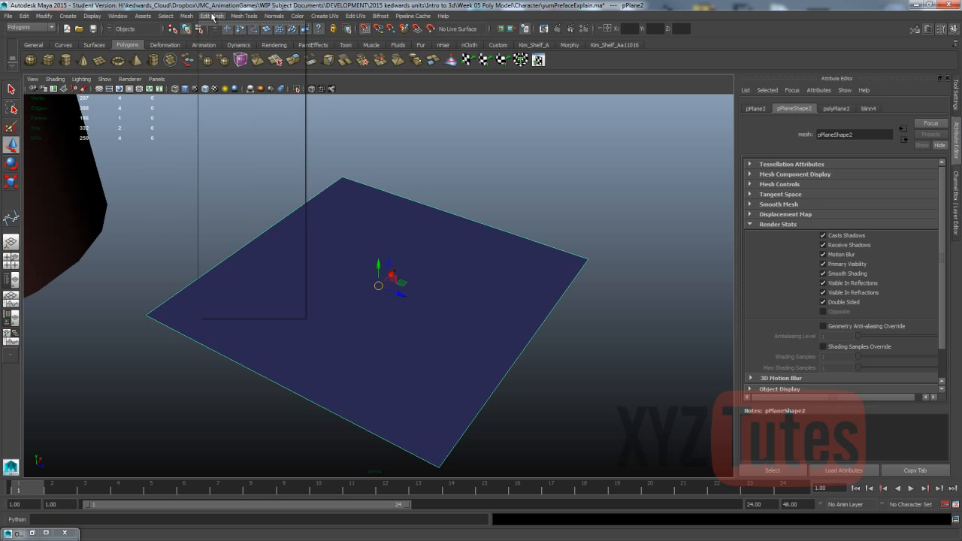
mouse_move(250, 17)
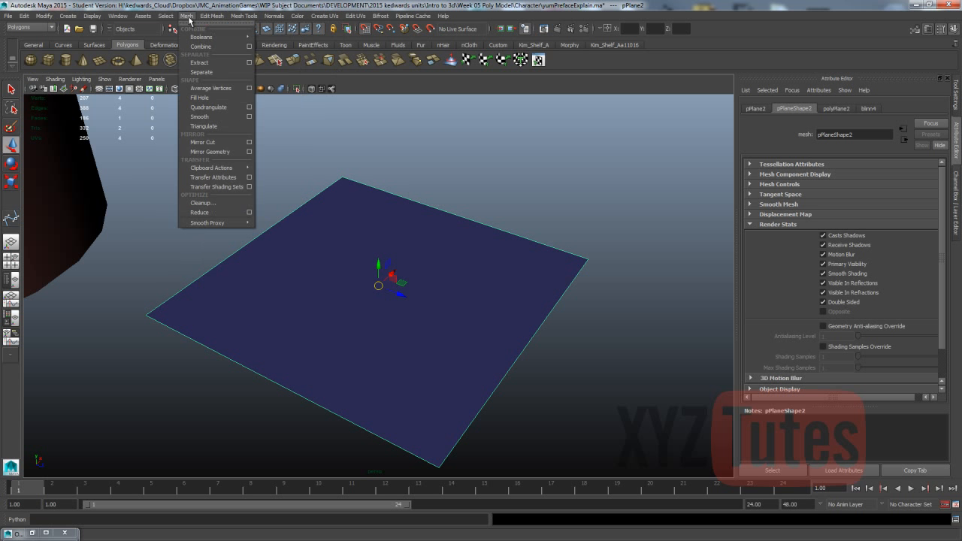
mouse_move(219, 16)
click(227, 11)
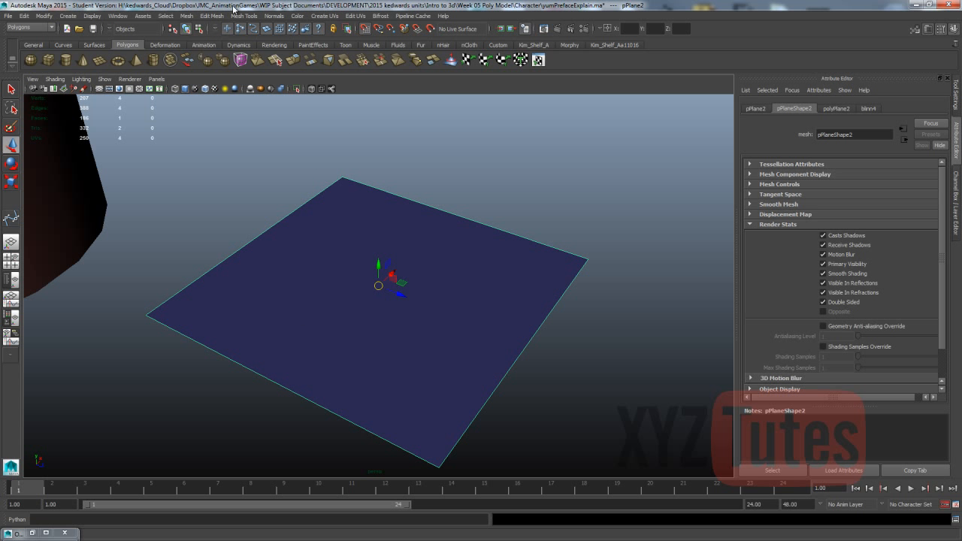
Select a corner vertex, an edge and the face of the blue plane, one after another
right_drag(358, 243, 318, 243)
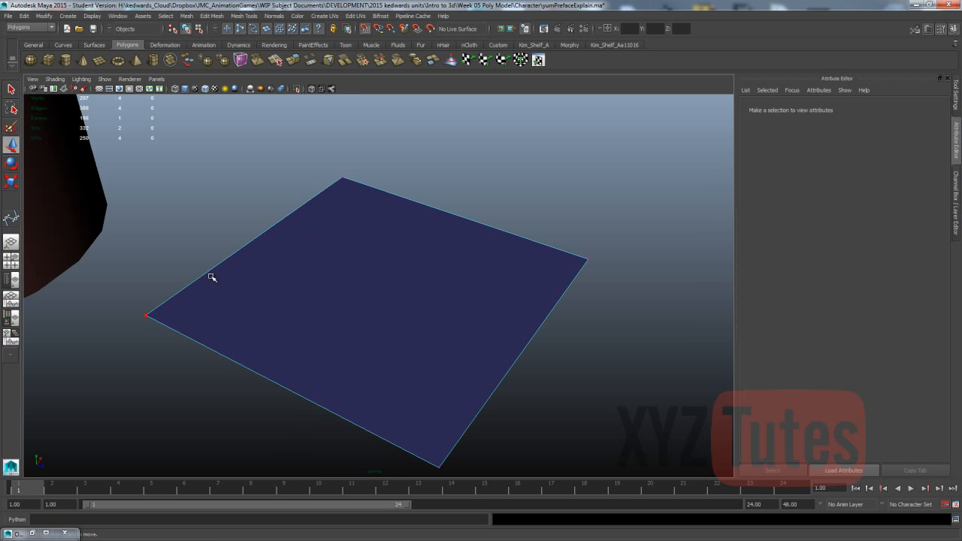
drag(203, 283, 112, 337)
drag(368, 166, 337, 190)
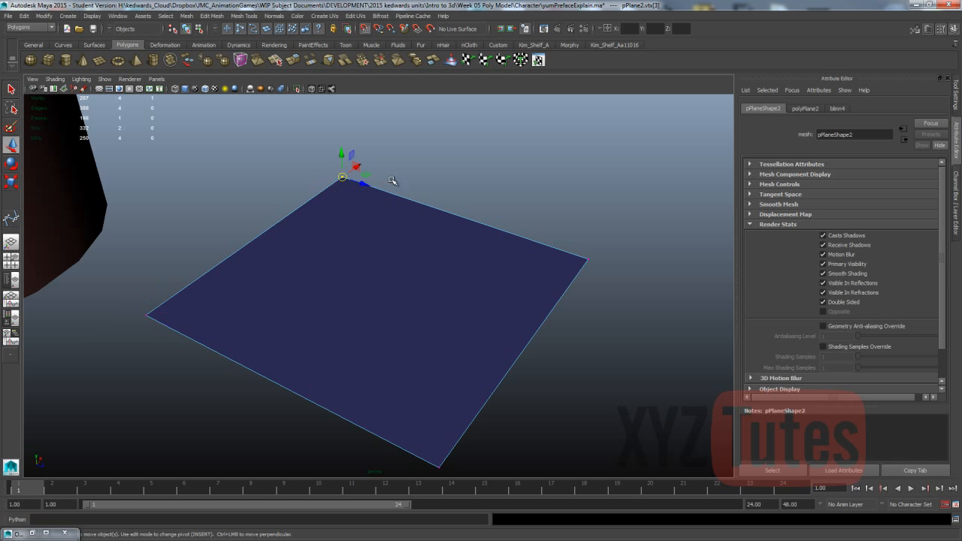
right_drag(386, 193, 403, 174)
click(419, 204)
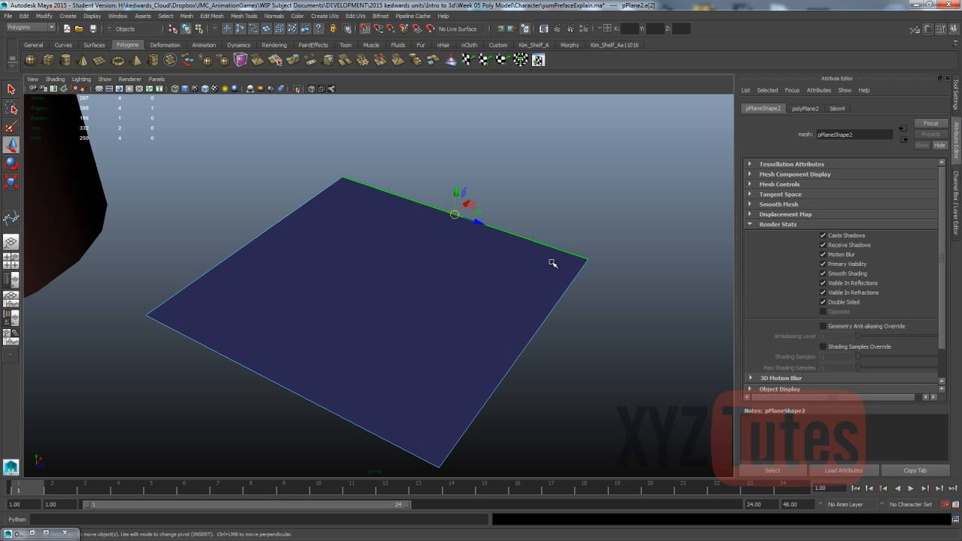
right_drag(522, 247, 481, 257)
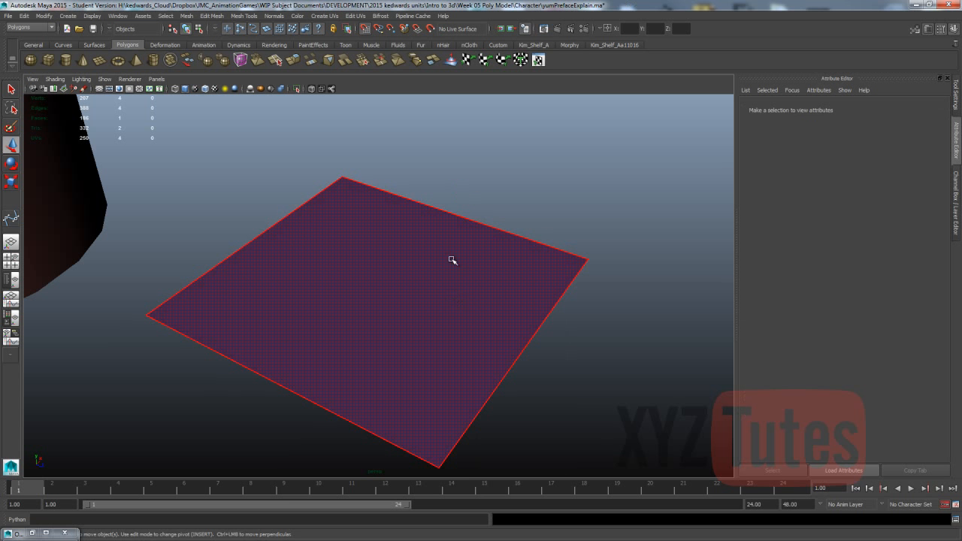
click(452, 260)
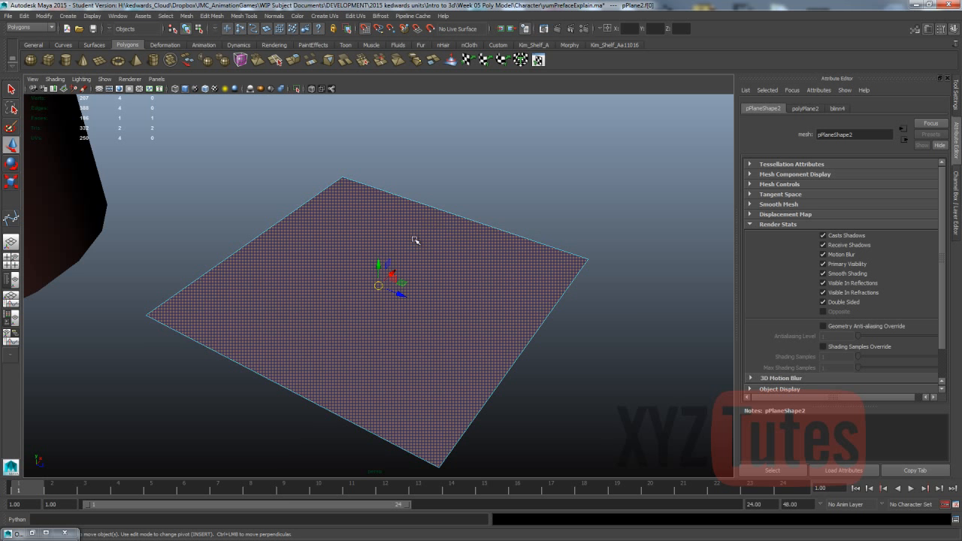
Clear the face selection, return to object mode and select the whole blue plane
mouse_move(414, 241)
alt+mouse_down()
mouse_move(316, 241)
mouse_move(316, 210)
mouse_move(301, 255)
mouse_move(428, 238)
alt+mouse_up()
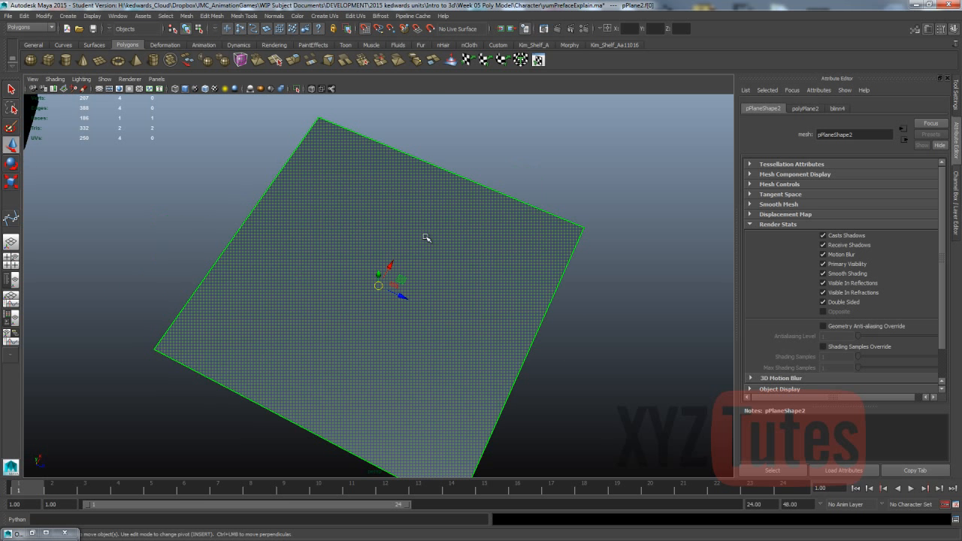
click(594, 213)
right_drag(467, 239, 493, 228)
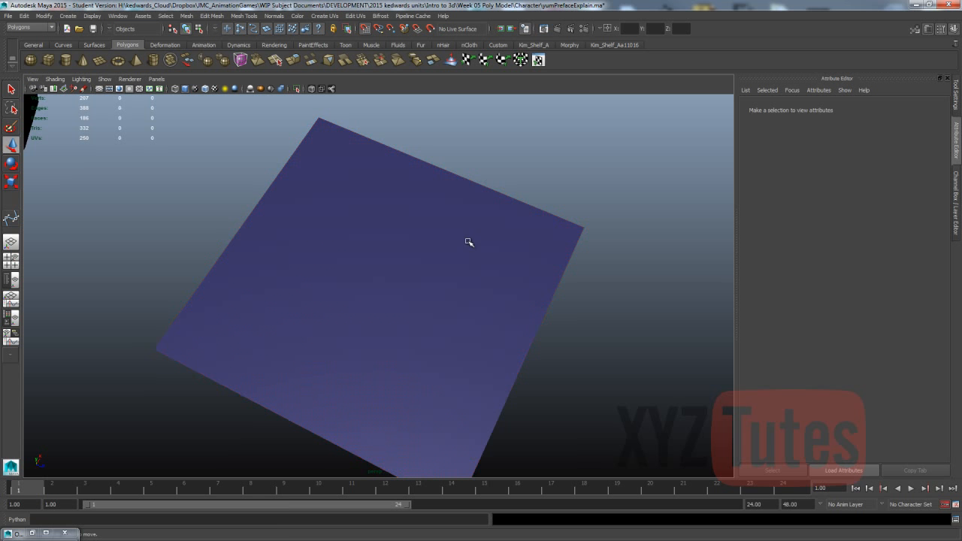
click(468, 242)
alt+drag(351, 273, 366, 249)
scroll(338, 248, down, 3)
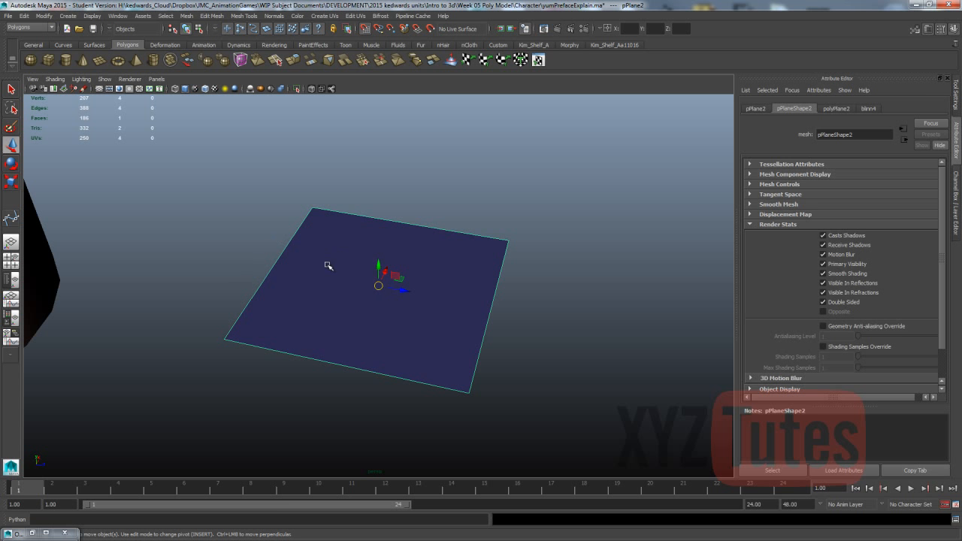
Select the blue plane's single face in face mode and apply a face Extrude to it
click(189, 270)
right_drag(333, 244, 332, 263)
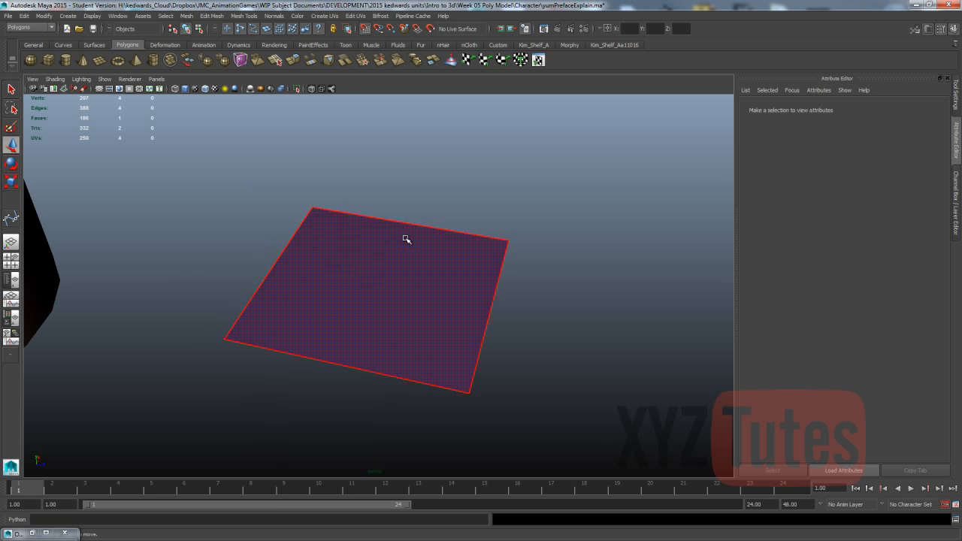
click(377, 271)
click(211, 16)
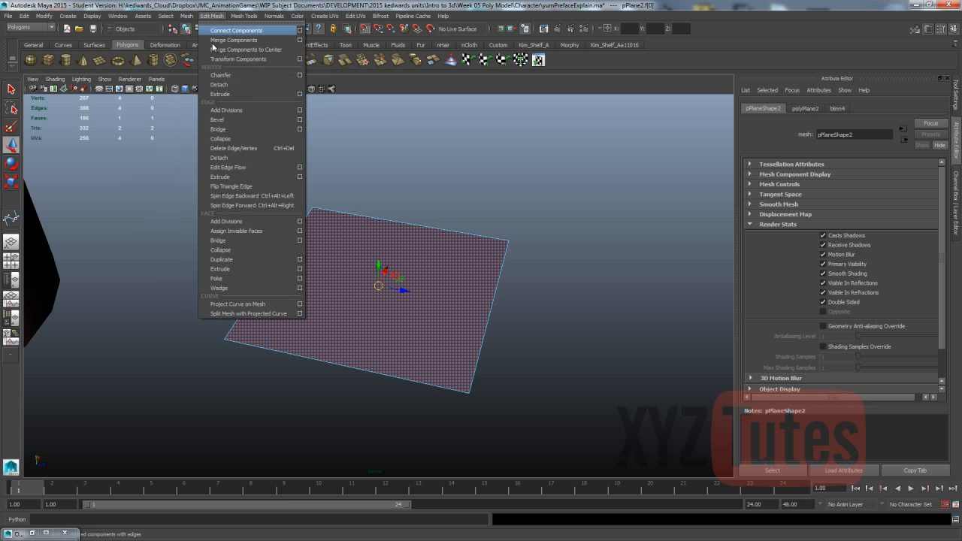
click(240, 267)
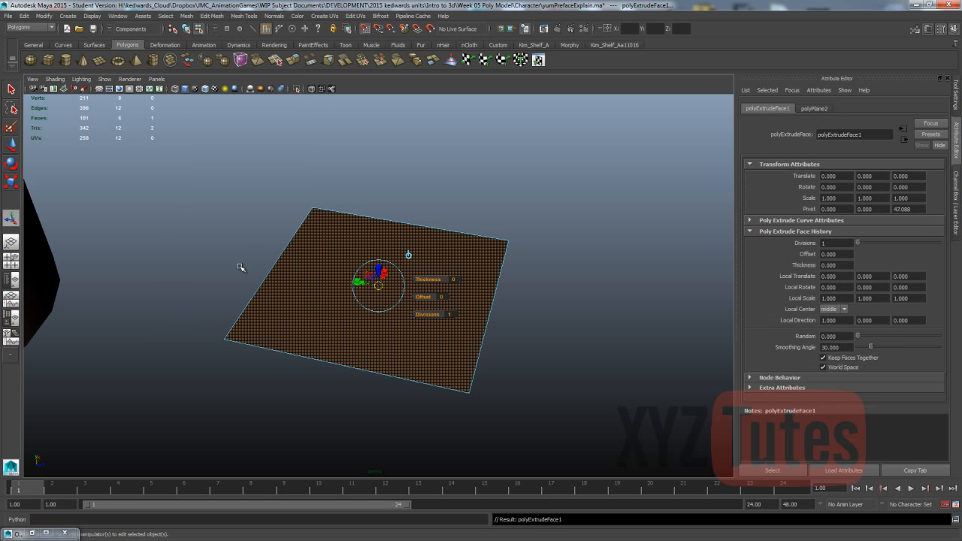
Set the face extrusion's thickness to 1 and its offset to 1
mouse_move(521, 294)
alt+mouse_down()
mouse_move(498, 269)
mouse_move(529, 262)
mouse_move(523, 290)
alt+mouse_up()
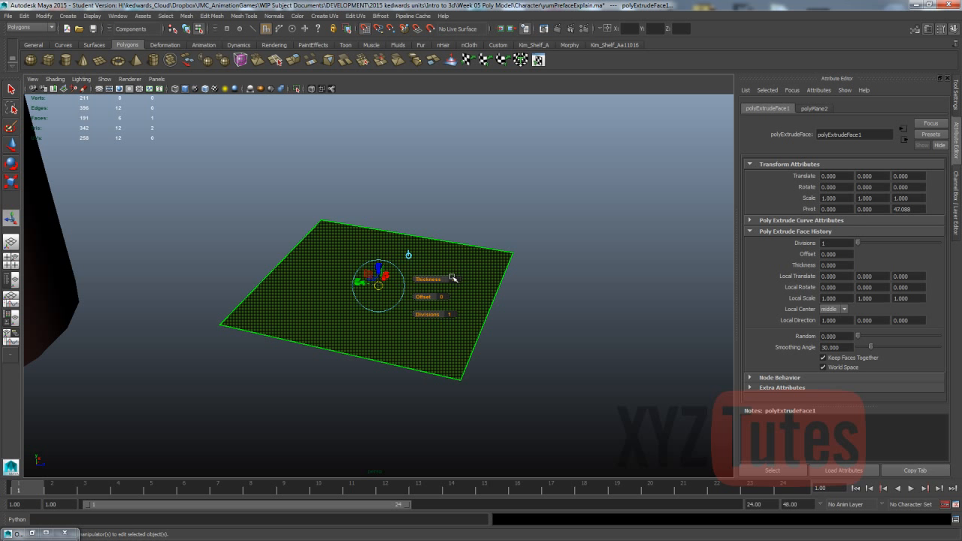
click(452, 279)
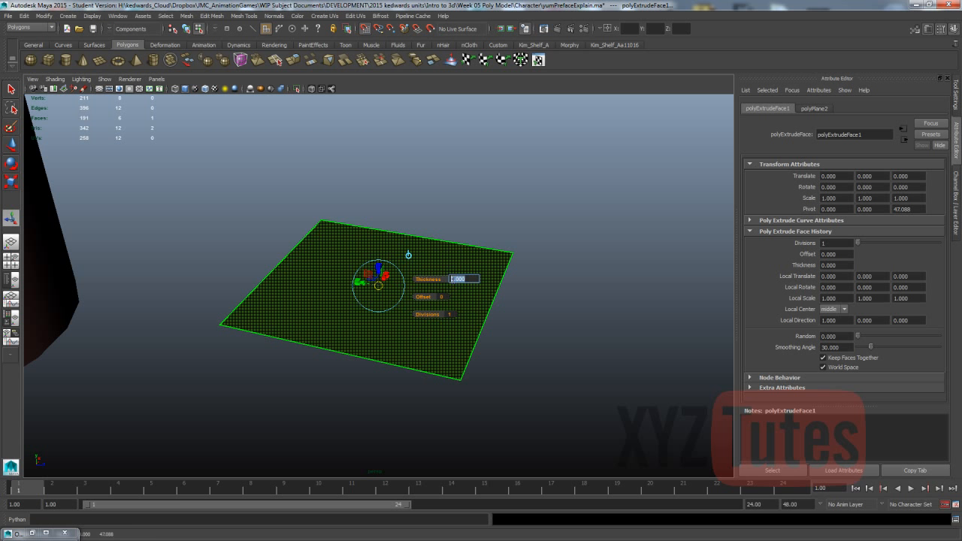
text(1)
key(Return)
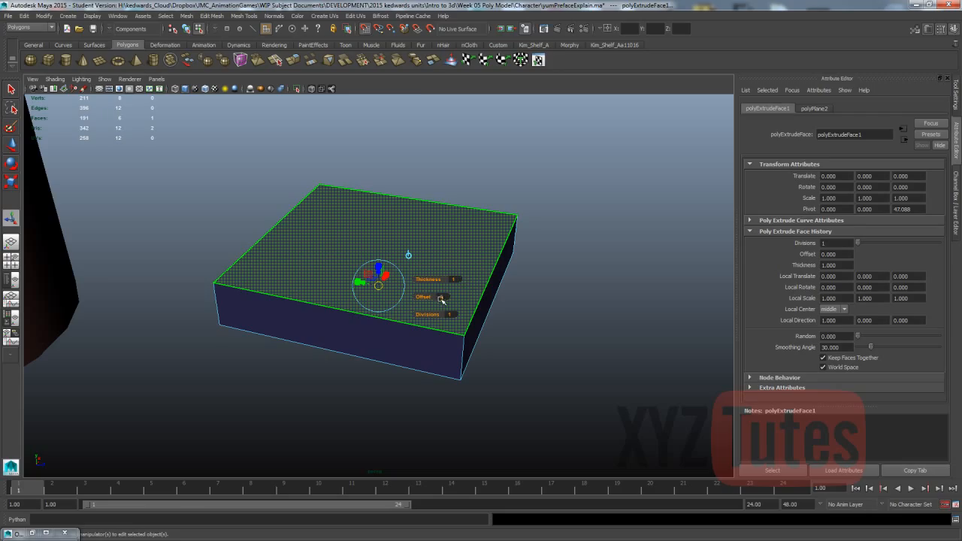
click(442, 298)
text(1)
key(Return)
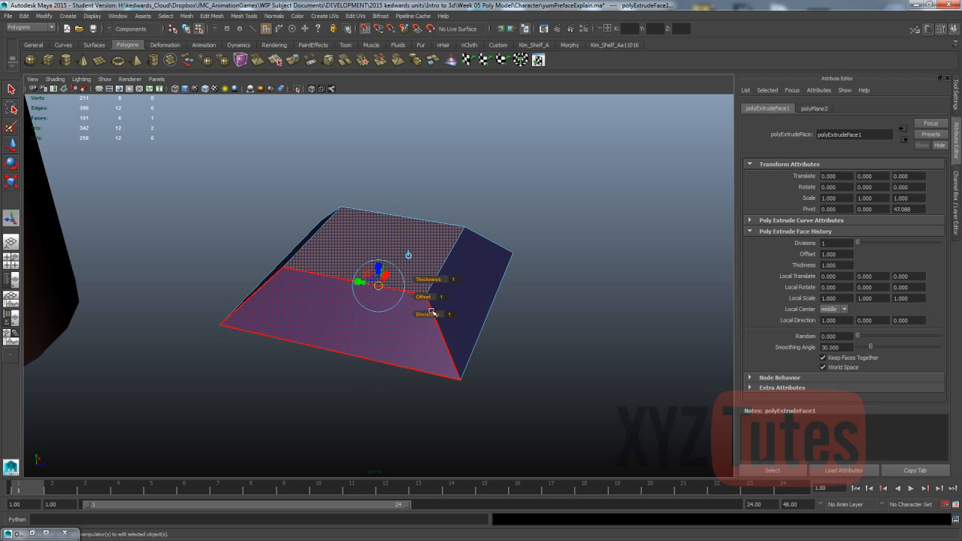
mouse_move(431, 314)
mouse_down()
mouse_move(442, 314)
mouse_move(425, 314)
mouse_up()
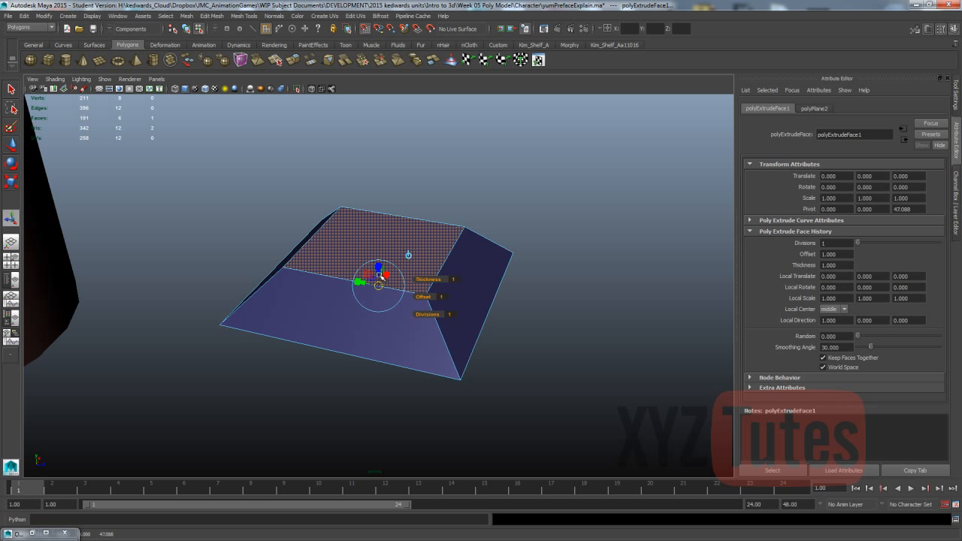
Scale the extruded face uniformly to 0.9 and rotate it about 15.7 degrees around its local X axis
drag(379, 276, 379, 218)
key(ctrl+z)
mouse_move(379, 288)
mouse_down()
mouse_move(360, 291)
mouse_move(378, 285)
mouse_up()
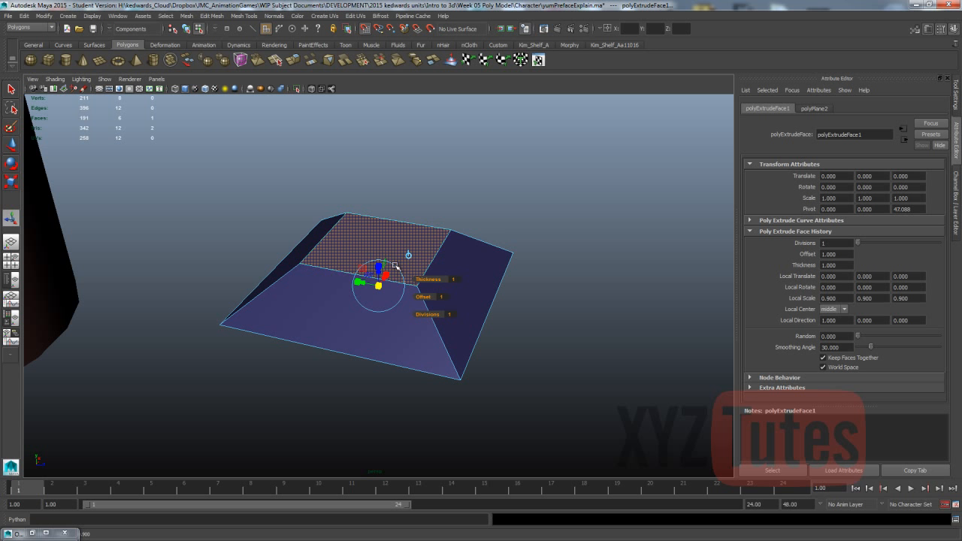
drag(387, 268, 389, 272)
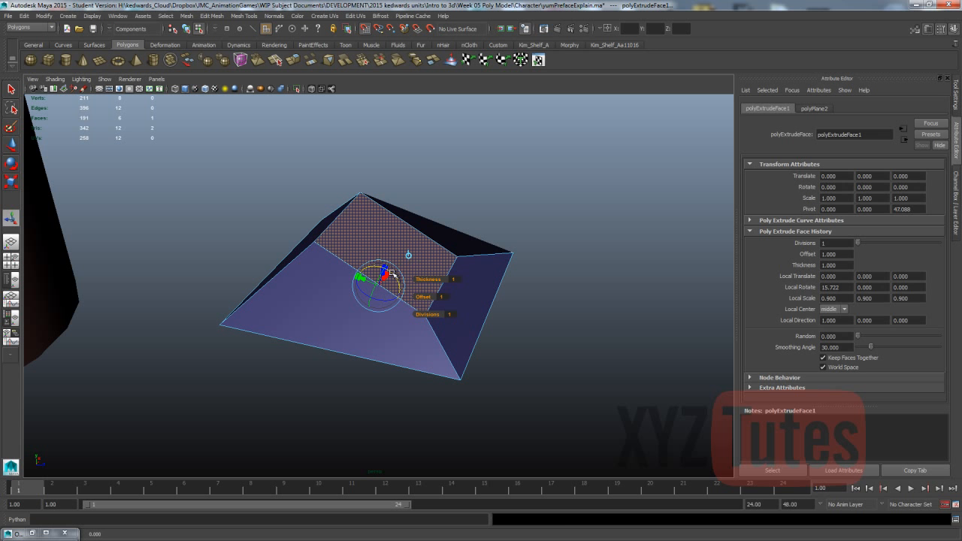
Extrude the tilted top face again and pull the new face straight up to form a raised block
click(446, 211)
click(388, 245)
key(ctrl+e)
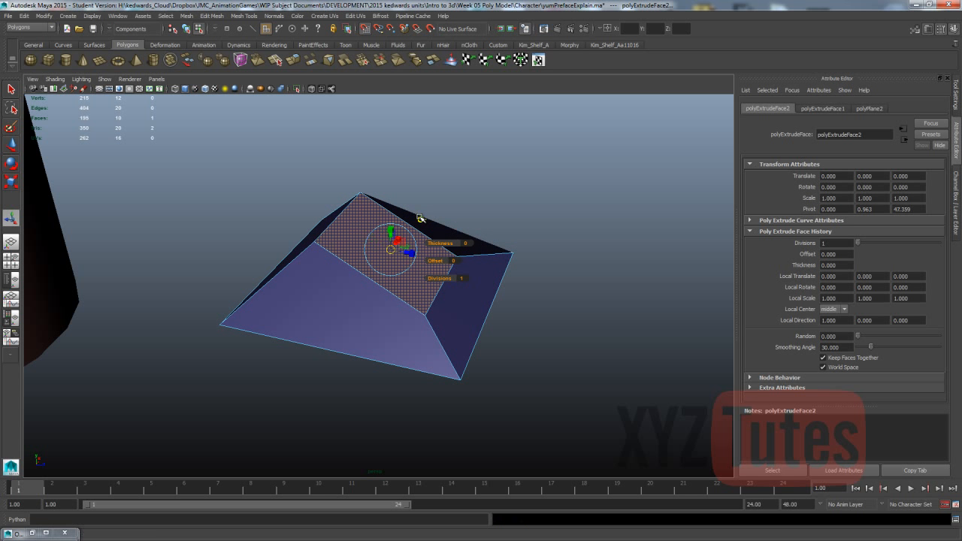
drag(420, 216, 391, 227)
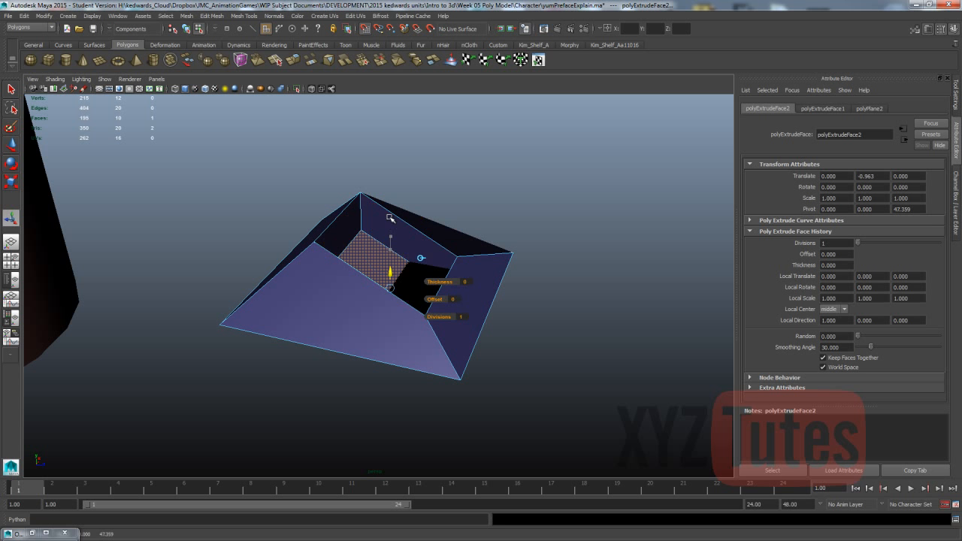
key(ctrl+z)
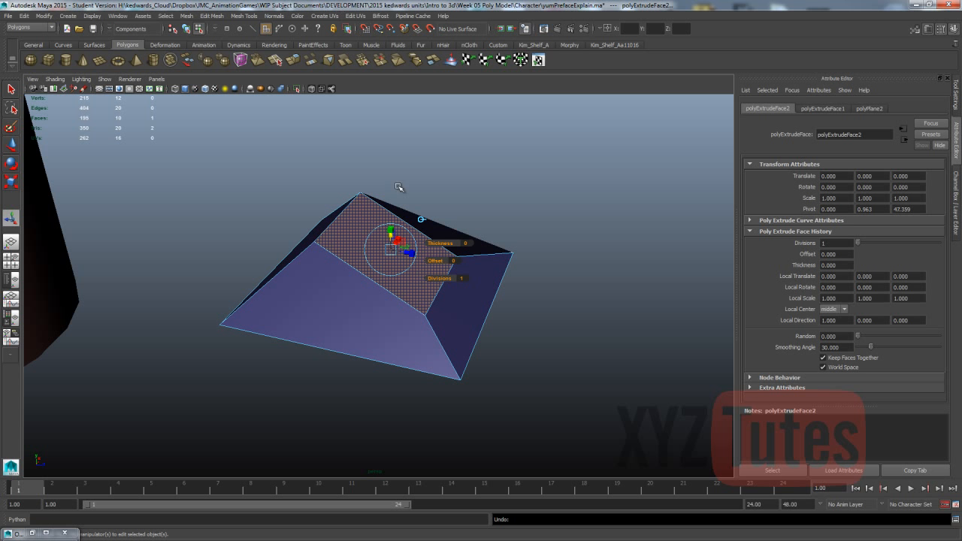
drag(389, 242, 388, 177)
click(524, 248)
Switch the blue mesh to edge mode and select one side edge of its base
alt+drag(524, 254, 516, 277)
right_click(494, 279)
right_click(491, 269)
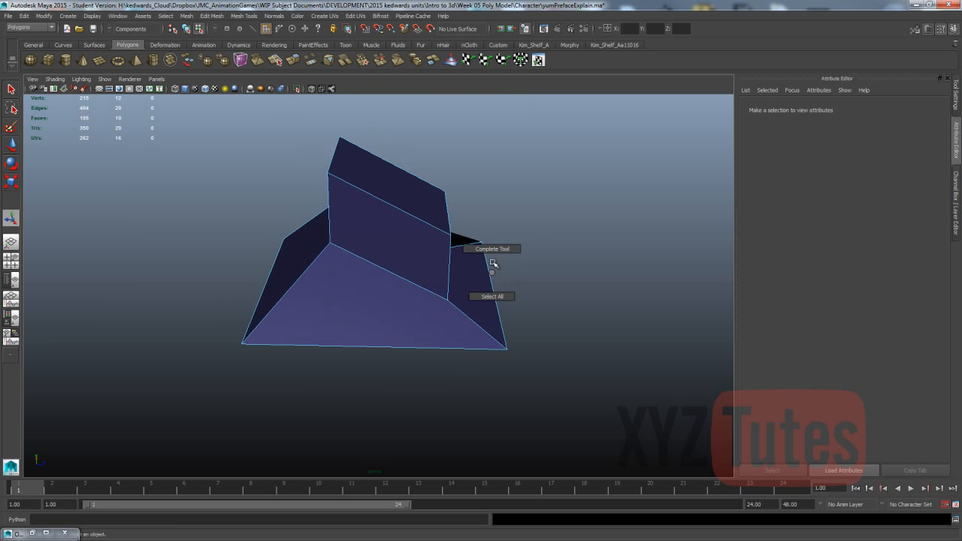
right_drag(489, 264, 479, 268)
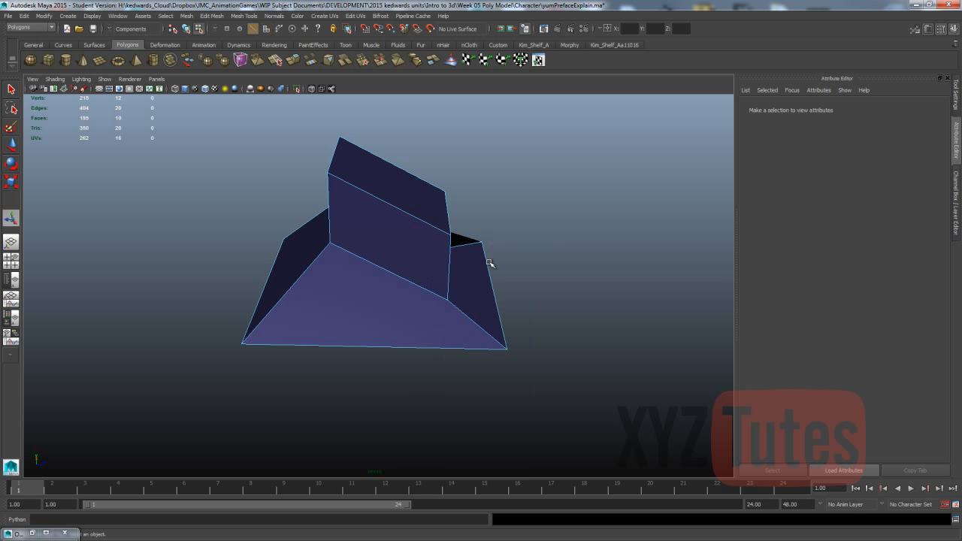
click(487, 263)
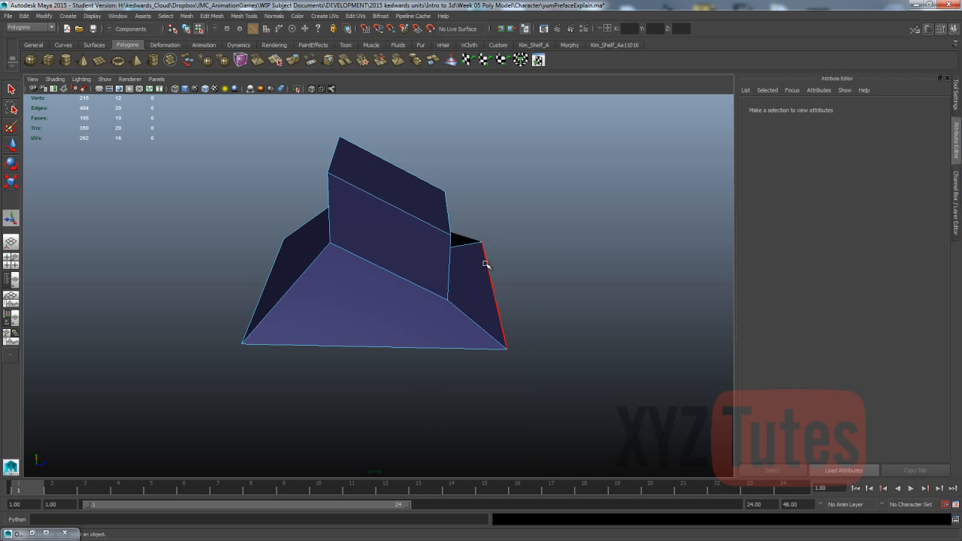
Try extruding the selected base edge outward with the edge Extrude, and undo the extrusion
click(211, 16)
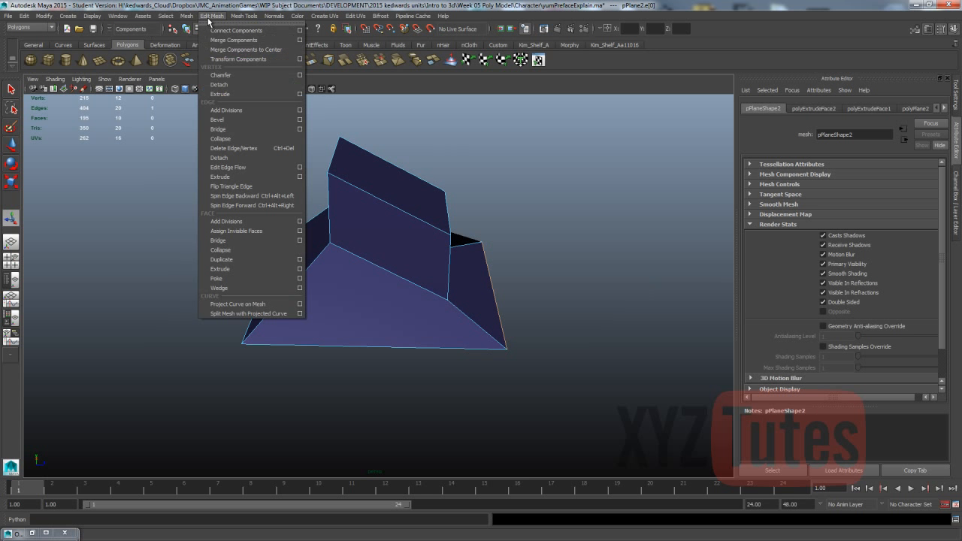
click(225, 177)
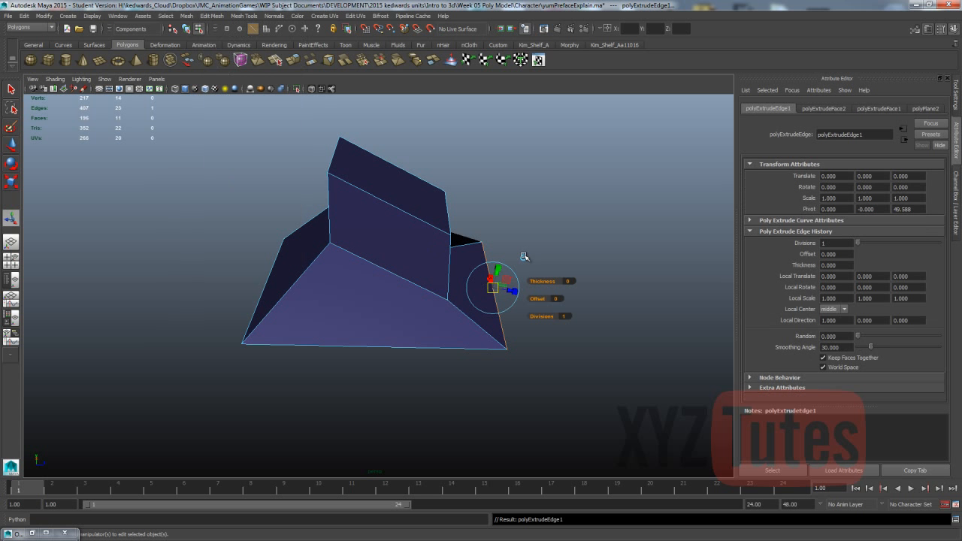
drag(505, 286, 561, 286)
alt+drag(449, 212, 503, 228)
key(ctrl+z)
key(ctrl+z)
Select the blue mesh's large underside face in face mode and delete it
right_click(390, 283)
click(391, 307)
click(378, 280)
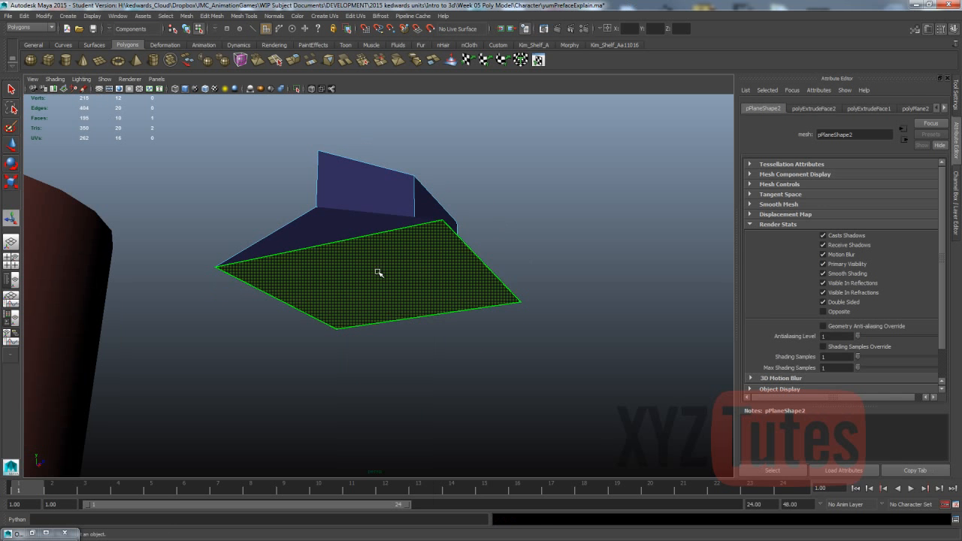
key(Delete)
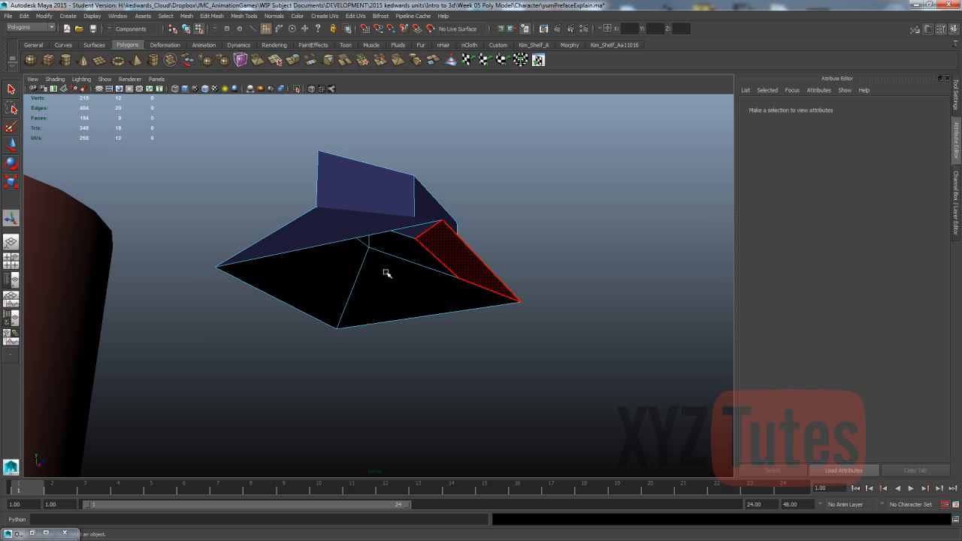
Select the four border edges around the open underside in edge mode and apply an edge Extrude to them
right_click(339, 205)
click(340, 181)
click(324, 239)
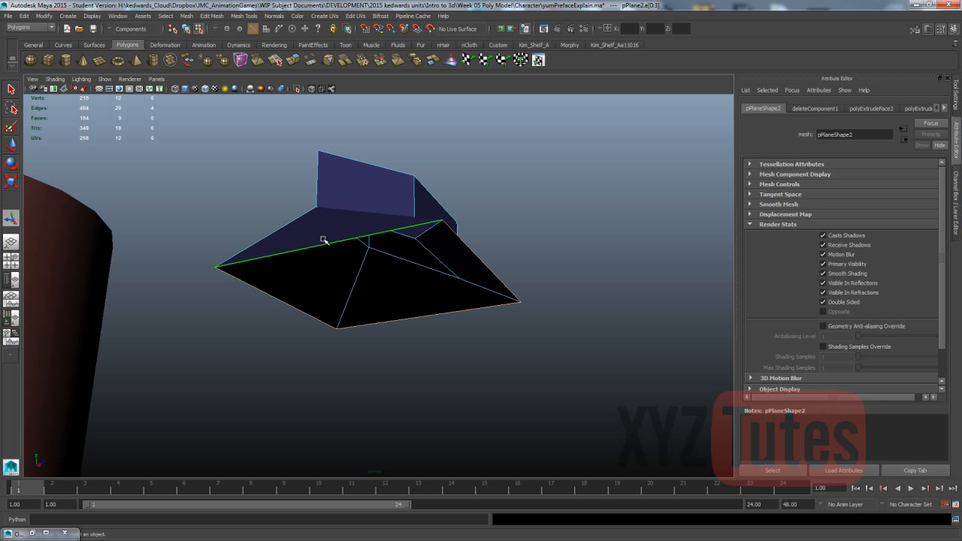
click(216, 17)
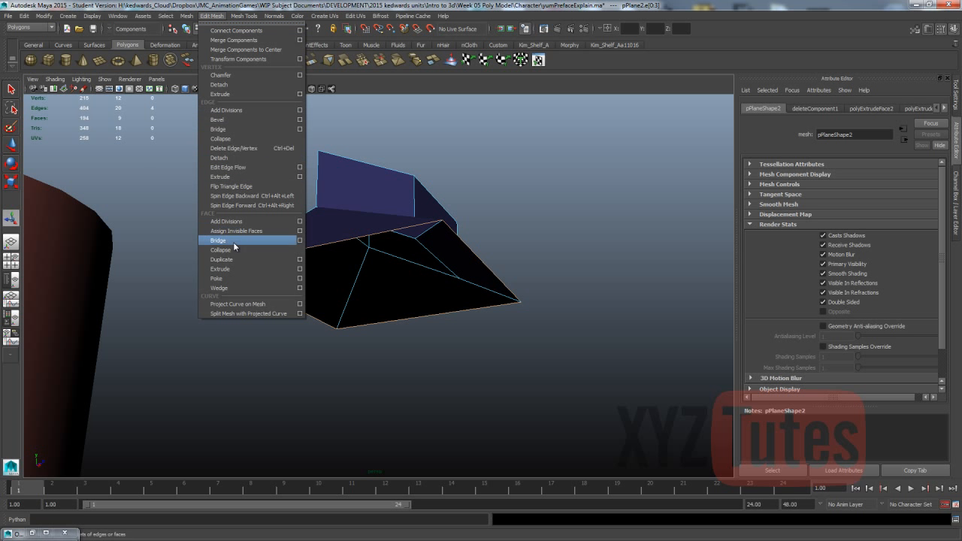
click(244, 178)
Try a thickness of 1.1 on the border edge extrusion and undo it
alt+drag(436, 219, 549, 296)
key(ctrl+z)
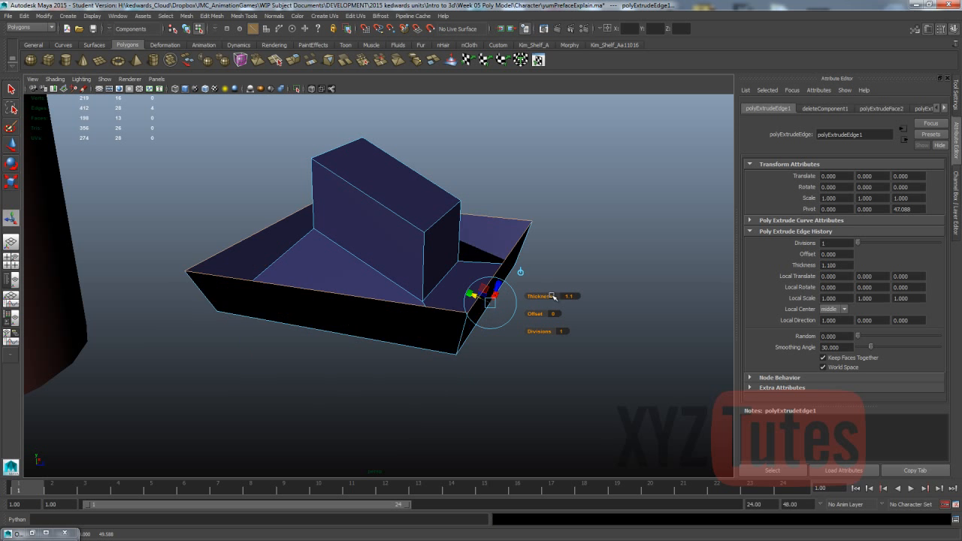
key(ctrl+z)
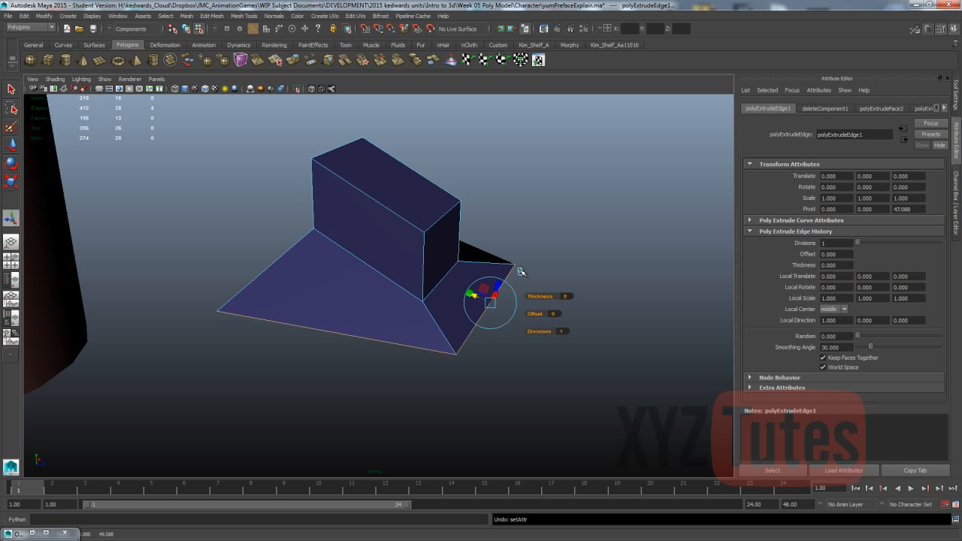
Switch the extrude manipulator to world orientation and scale the extruded border edges uniformly to about 1.533
click(520, 271)
click(378, 265)
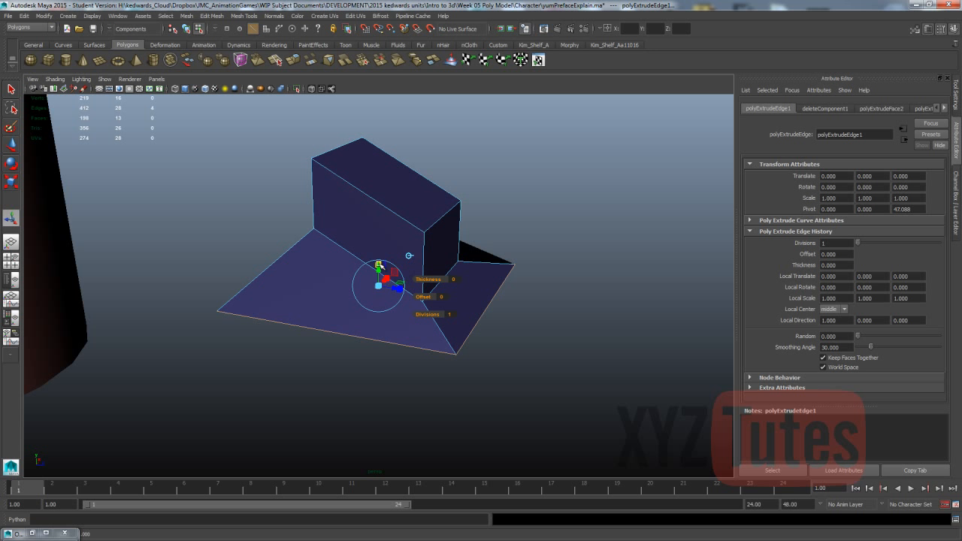
mouse_move(379, 287)
mouse_down()
mouse_move(403, 289)
mouse_move(392, 287)
mouse_up()
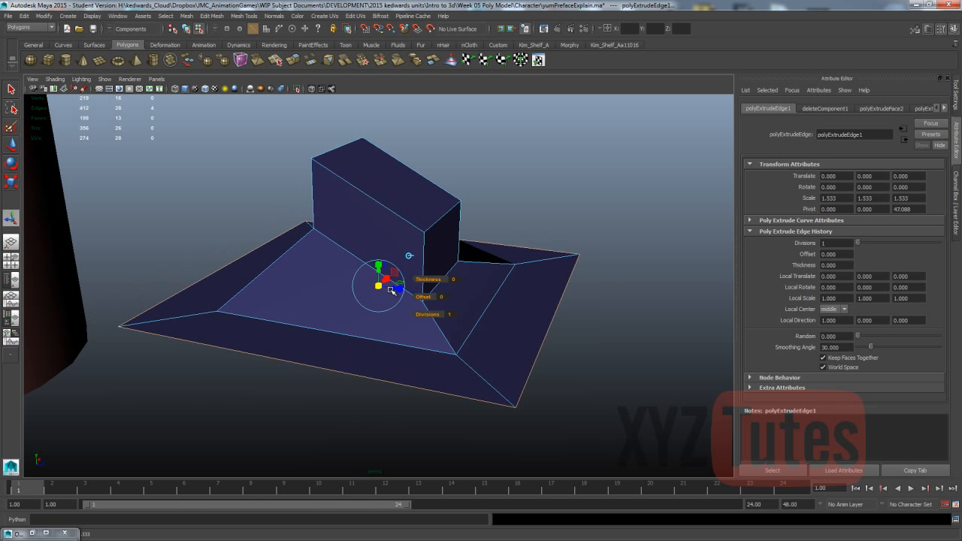
alt+drag(586, 255, 554, 247)
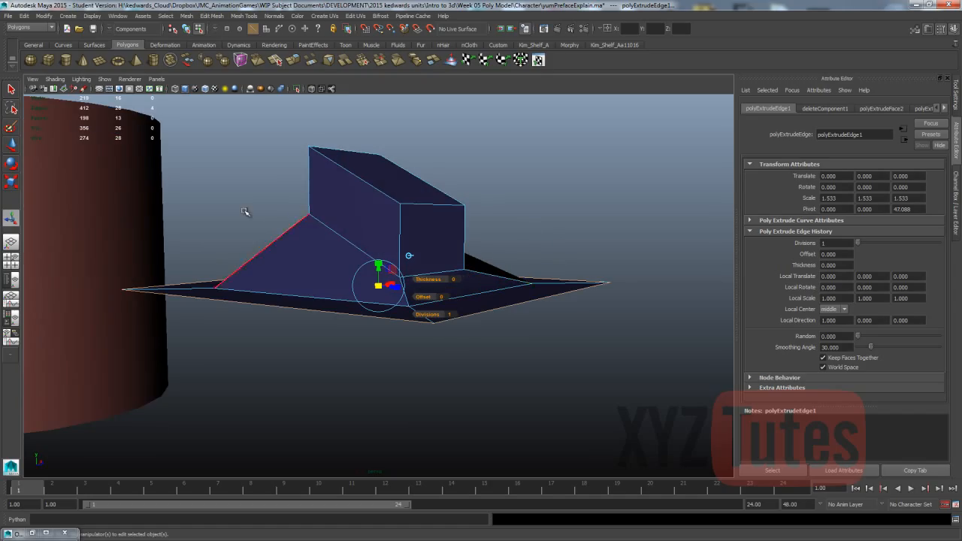
Return the blue mesh to object mode and turn on its smooth mesh preview
alt+drag(416, 184, 412, 203)
key(q)
right_drag(384, 211, 418, 196)
click(384, 207)
scroll(370, 230, down, 2)
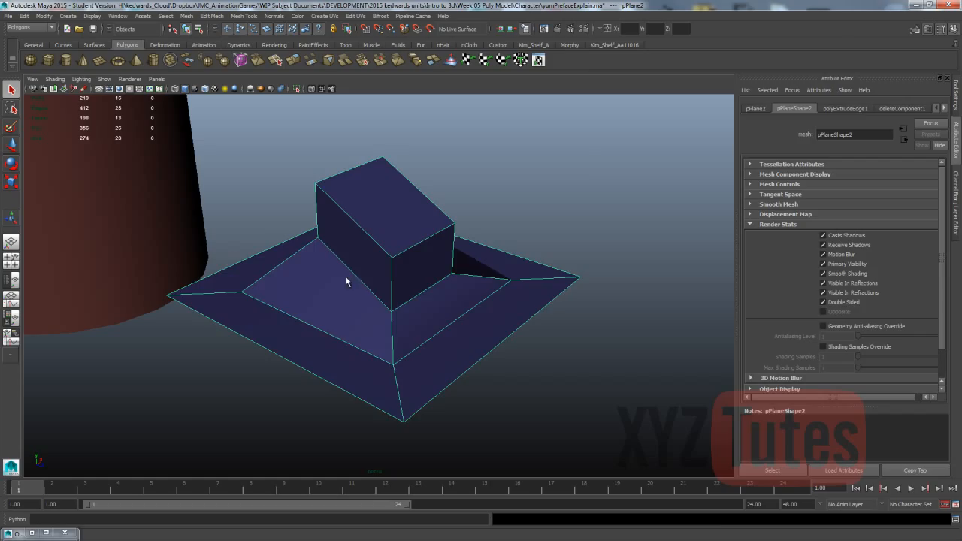
key(3)
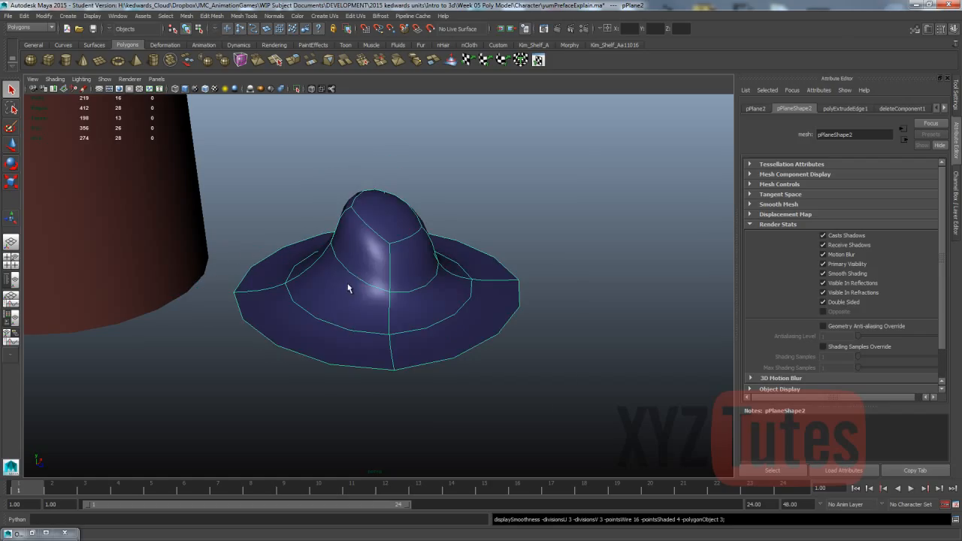
click(498, 242)
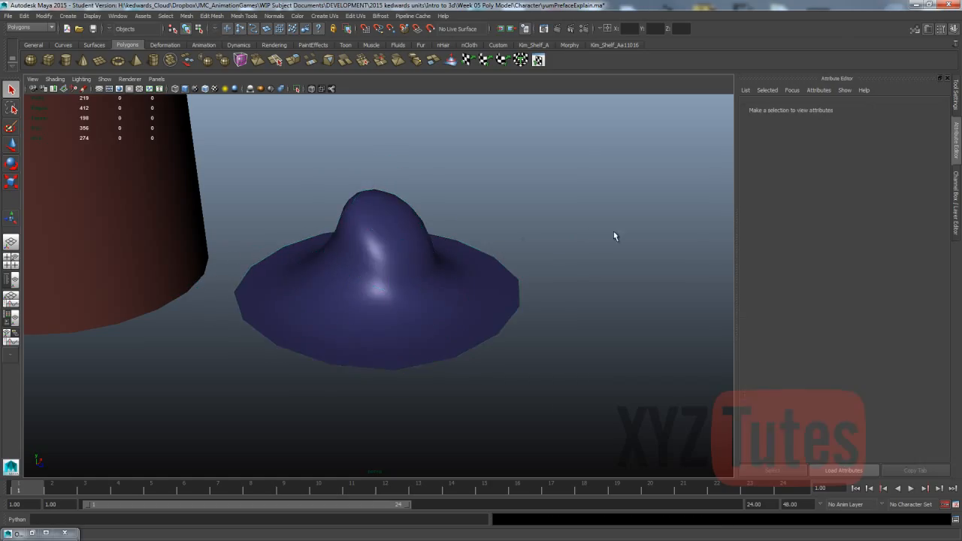
alt+drag(609, 235, 634, 230)
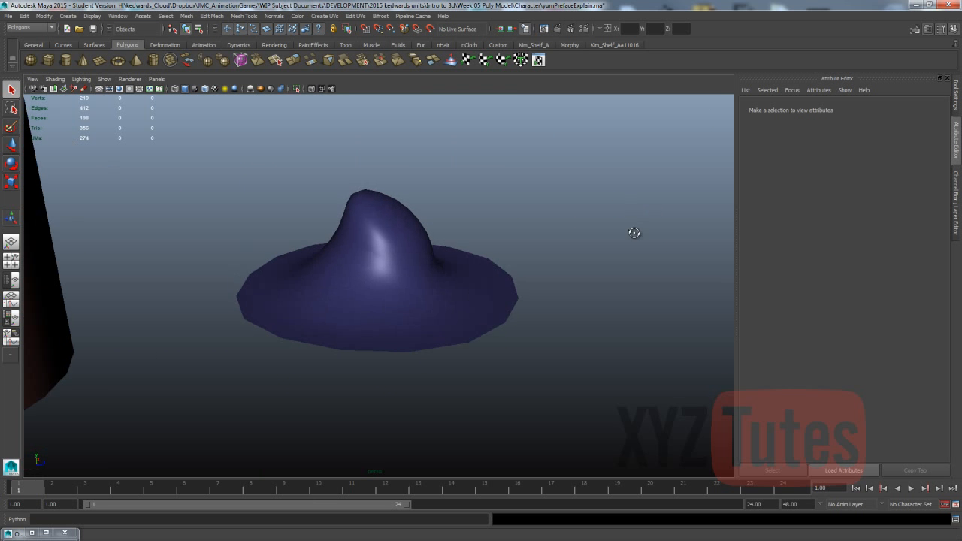
Compare the blue mesh's original polygon display with its smooth preview
click(436, 262)
key(1)
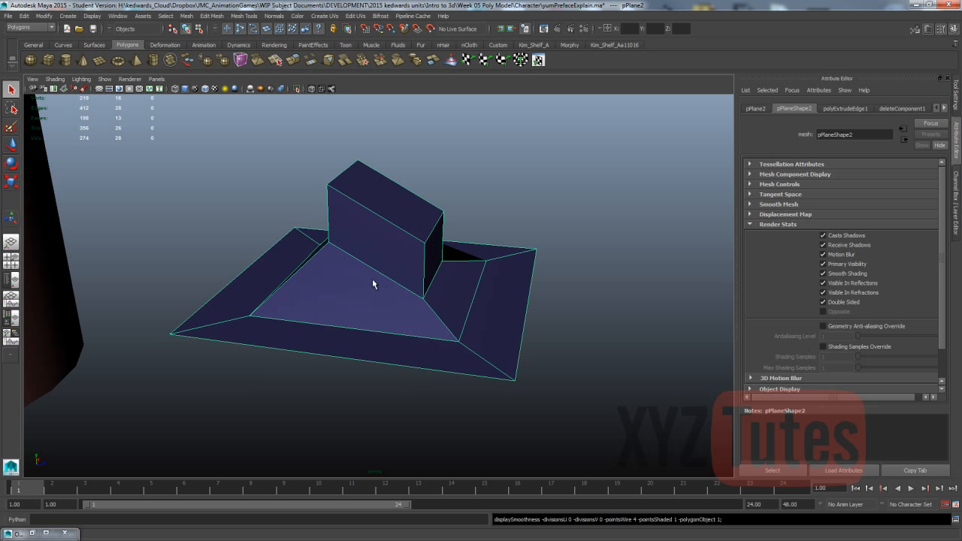
key(3)
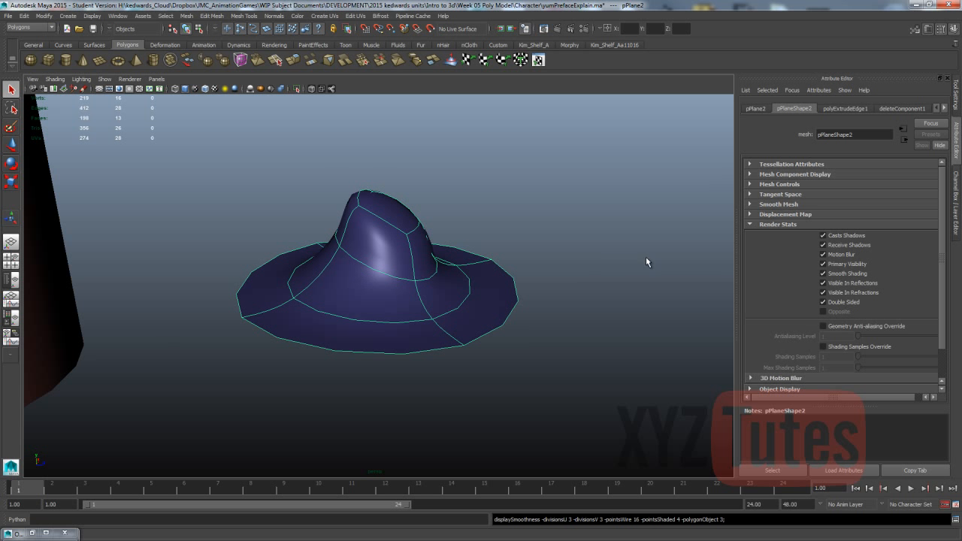
Turn on Display Subdivisions in the blue mesh's Smooth Mesh attributes
scroll(813, 322, down, 2)
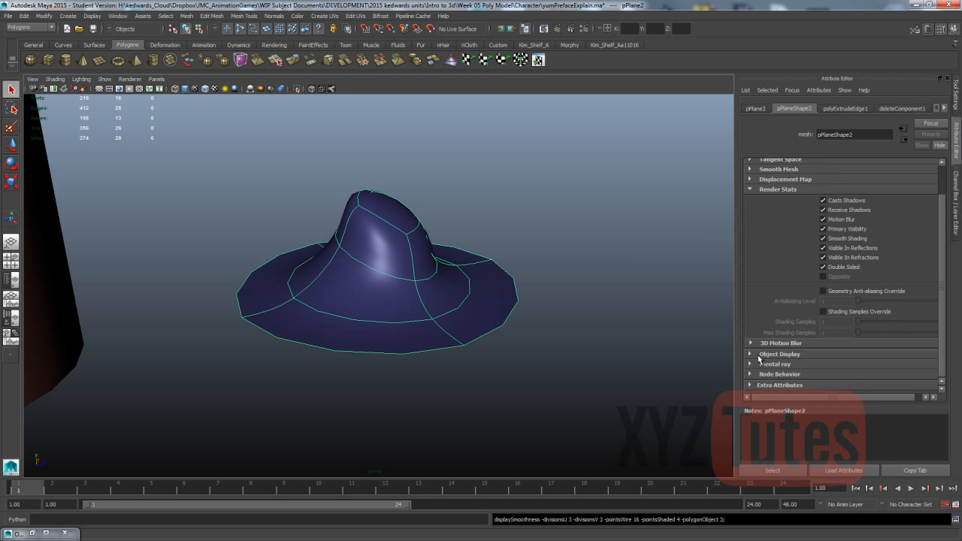
click(788, 174)
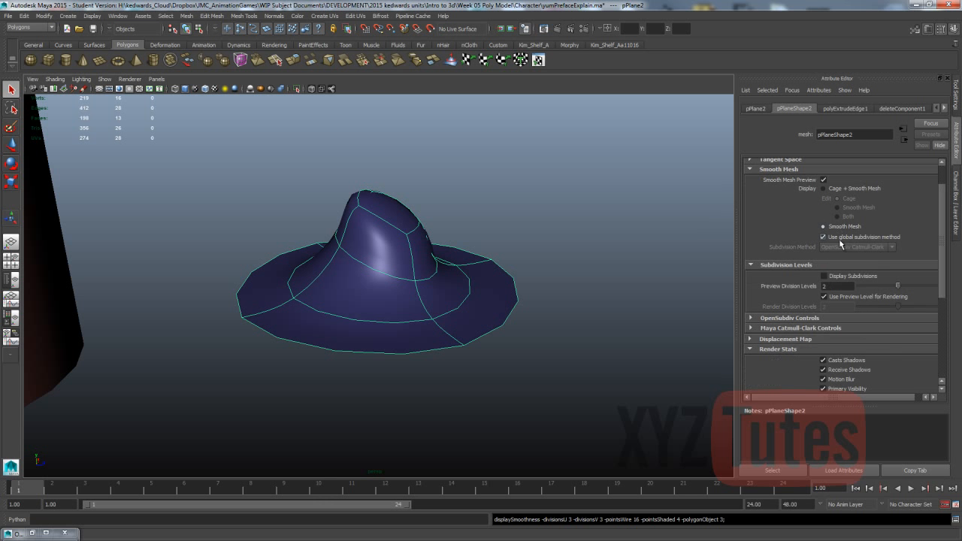
click(831, 276)
alt+drag(579, 257, 205, 222)
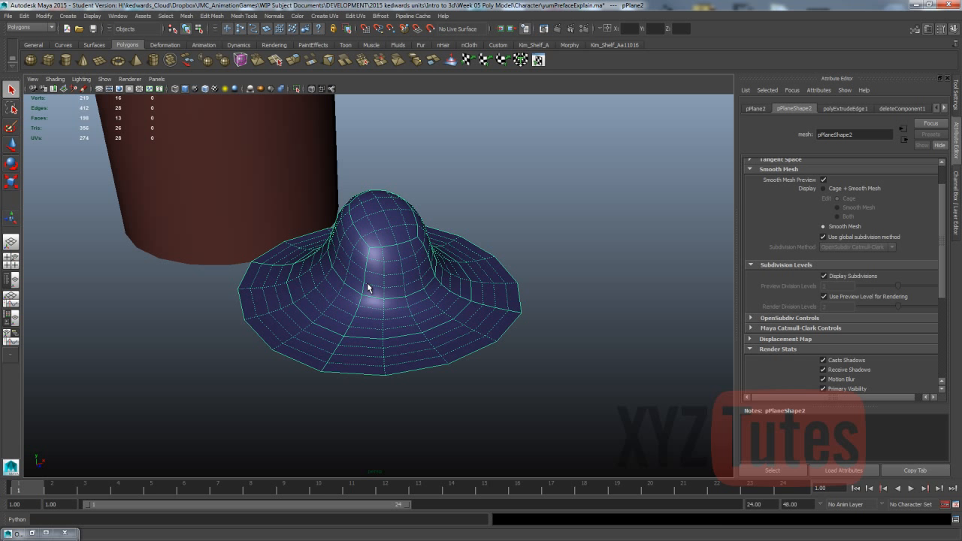
Try moving one vertex near the front of the smoothed blue mesh in vertex mode, and undo the move
key(1)
key(3)
right_drag(363, 294, 316, 291)
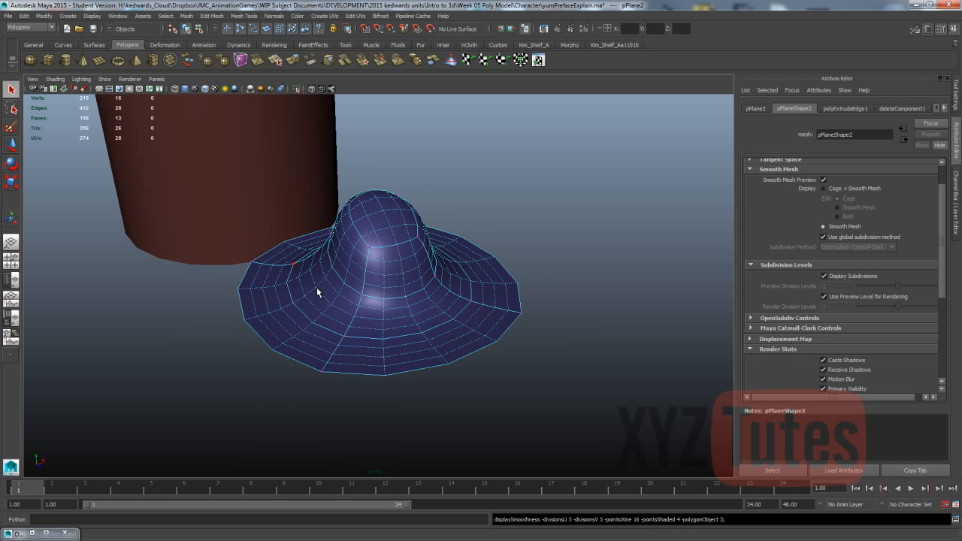
click(358, 311)
key(w)
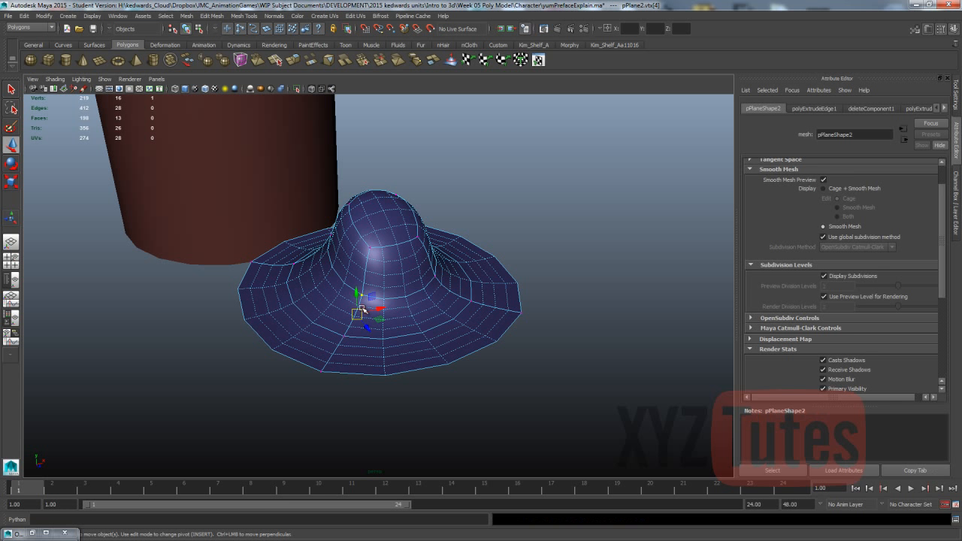
drag(356, 318, 316, 278)
key(ctrl+z)
Return the blue mesh to object mode, turn off its smooth preview and deselect it
click(496, 211)
alt+drag(461, 231, 428, 253)
right_drag(421, 255, 459, 242)
click(421, 253)
key(1)
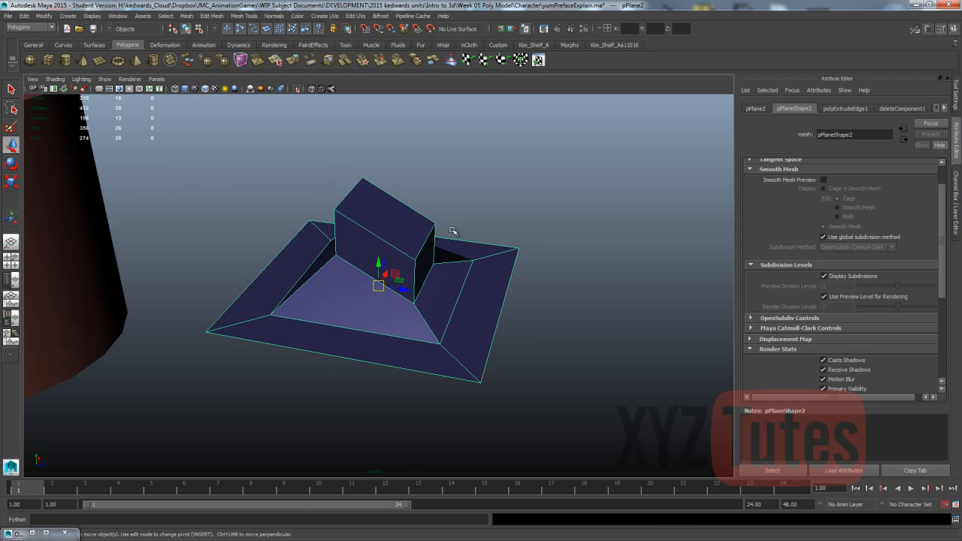
scroll(451, 229, down, 6)
alt+drag(455, 229, 386, 236)
scroll(342, 273, up, 3)
click(442, 233)
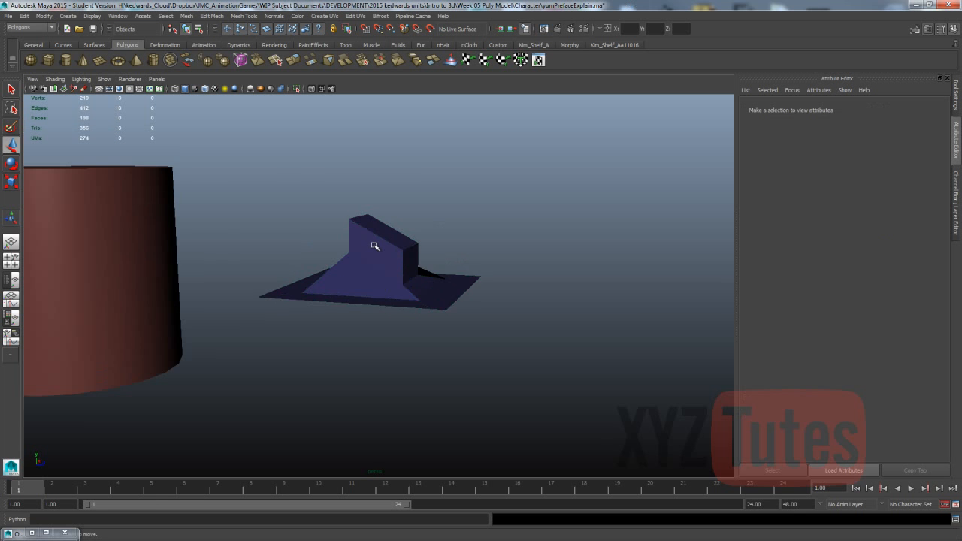
Select the red cylinder and switch it to edge mode
scroll(373, 246, down, 5)
key(a)
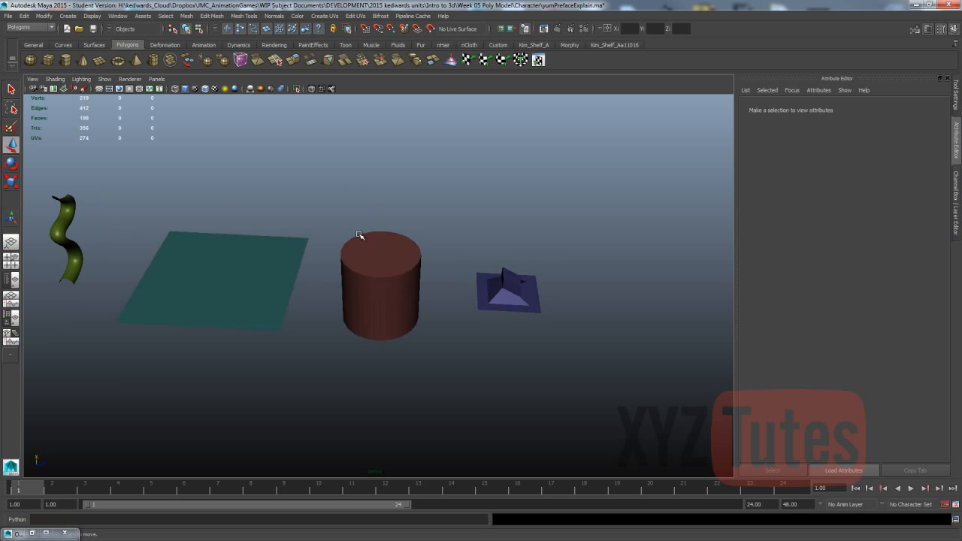
scroll(359, 235, up, 3)
alt+drag(368, 249, 339, 192)
click(338, 296)
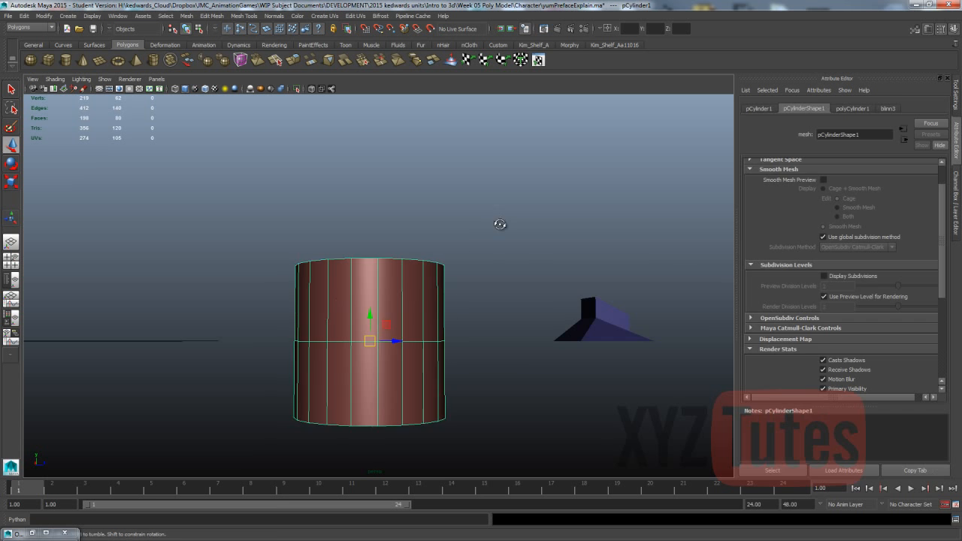
alt+drag(499, 224, 493, 251)
click(498, 253)
click(363, 288)
right_click(399, 273)
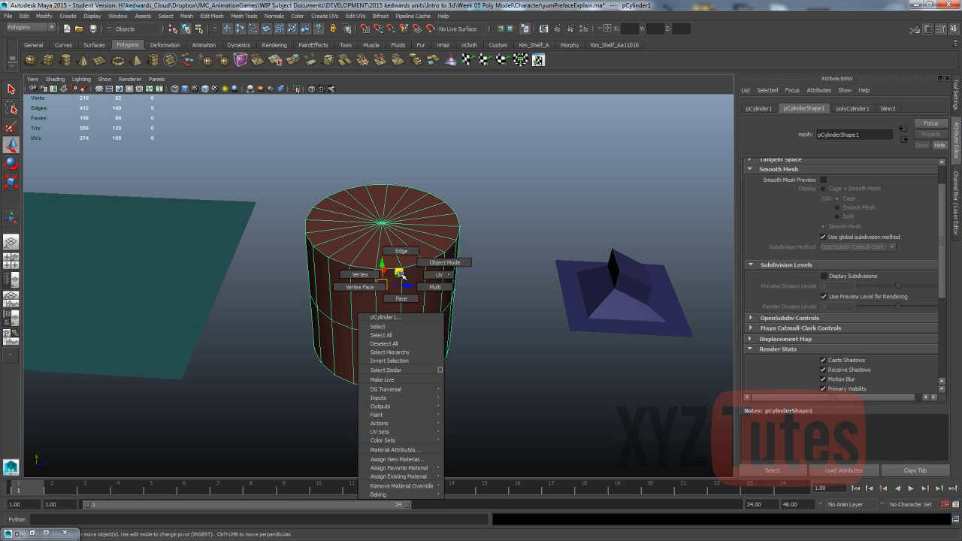
click(401, 251)
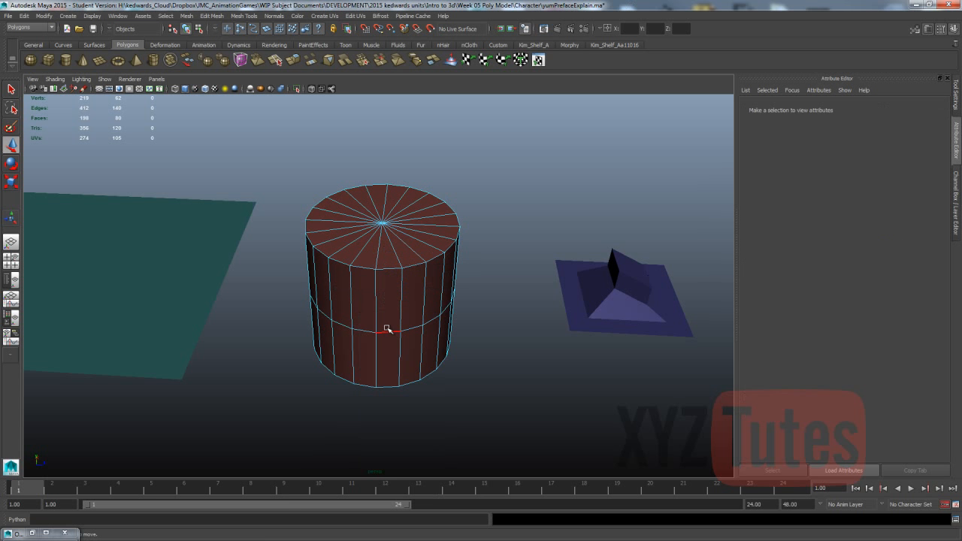
Select the cylinder's horizontal middle edge loop, and replace that selection with an edge loop running down its side and across the cap
double_click(387, 329)
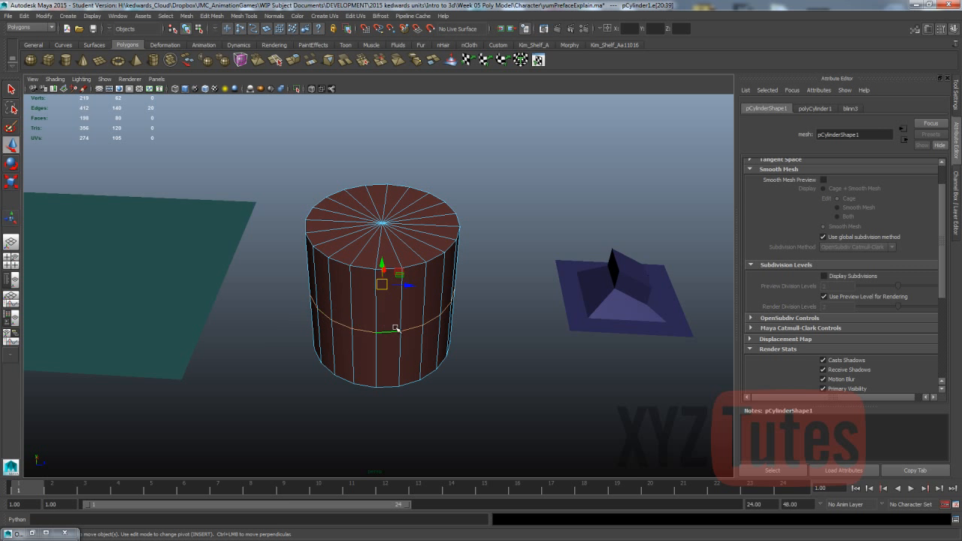
alt+drag(446, 313, 361, 302)
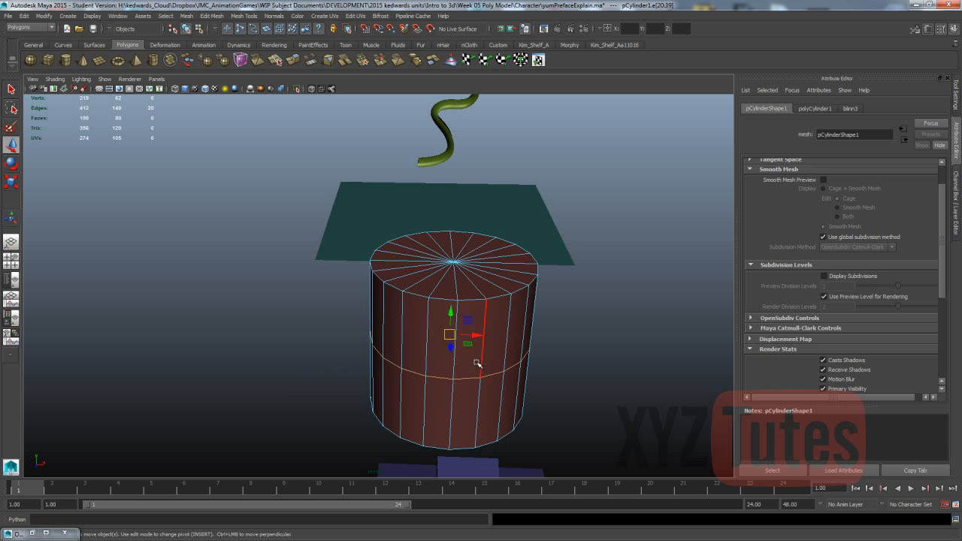
click(428, 395)
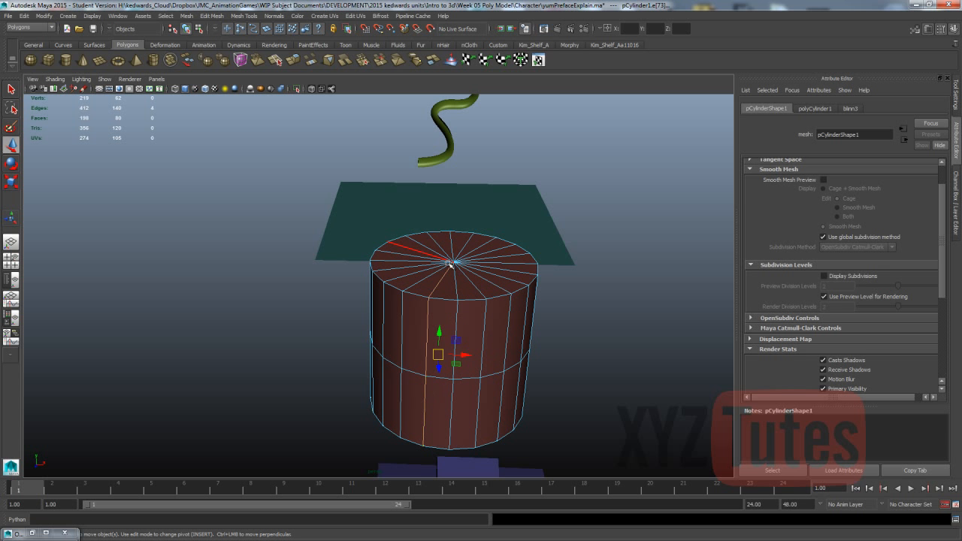
alt+drag(456, 289, 499, 307)
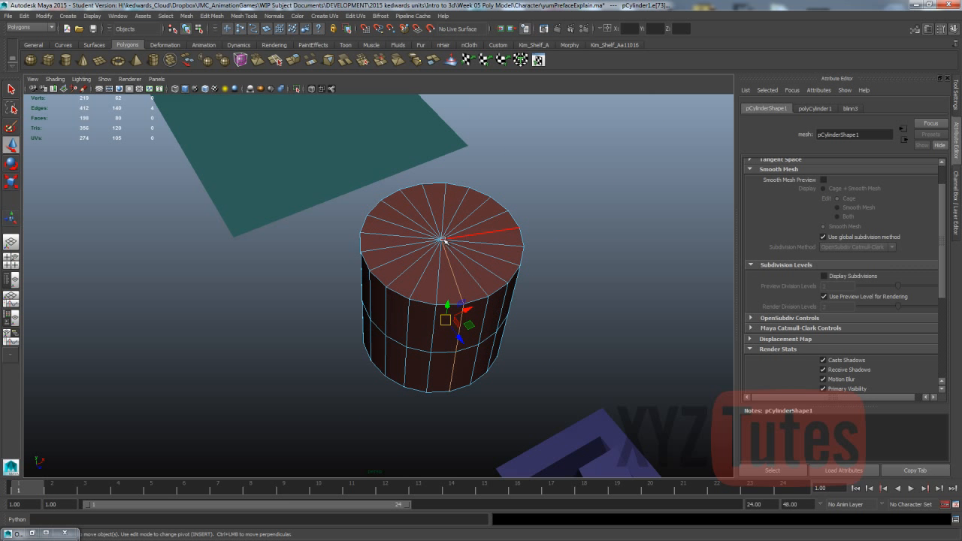
Clear the edge selection and insert an edge loop around the cylinder's side just below its top rim, using relative distance from edge
alt+drag(550, 249, 561, 265)
click(560, 265)
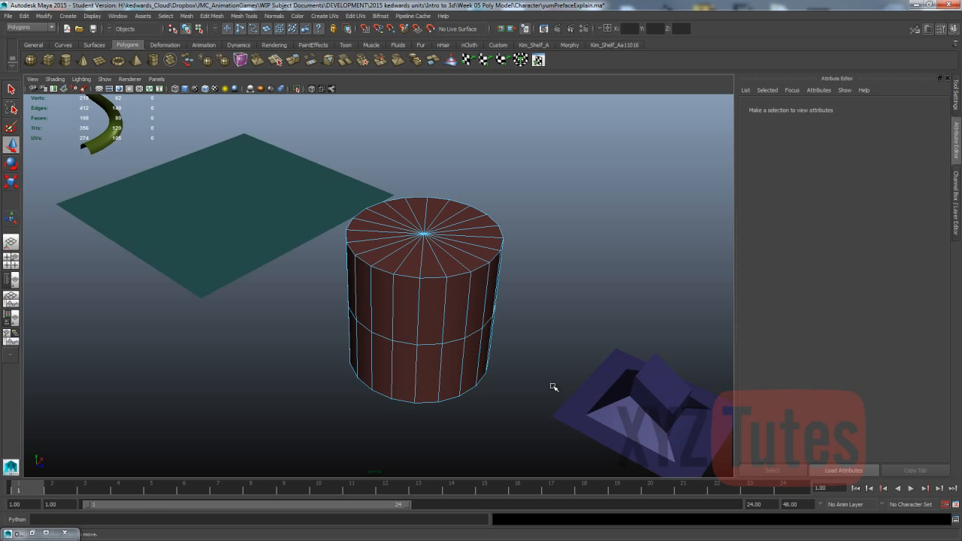
click(218, 16)
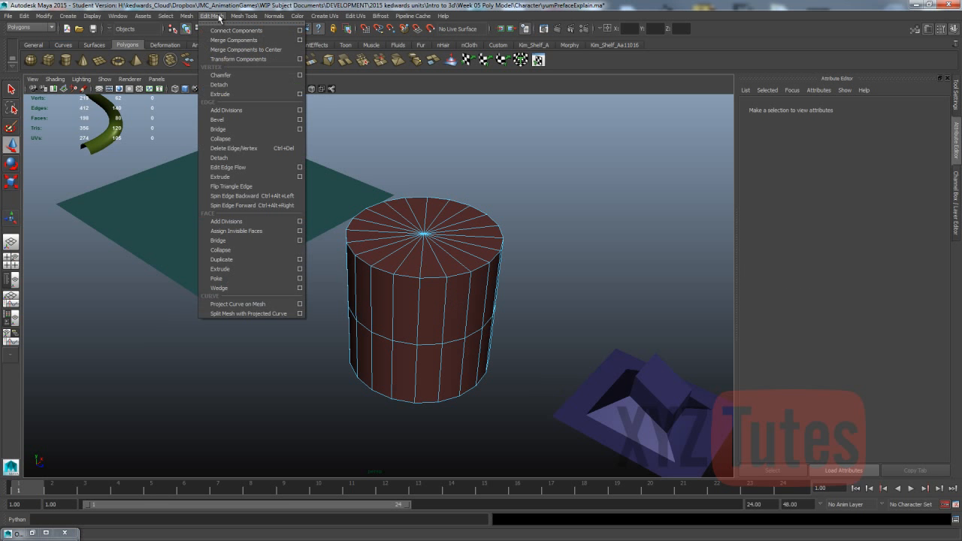
mouse_move(243, 20)
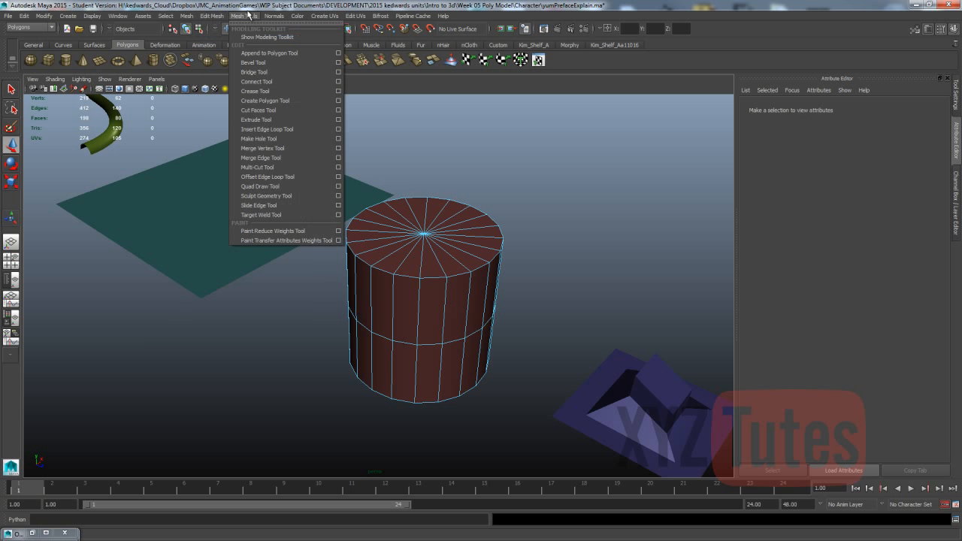
click(250, 132)
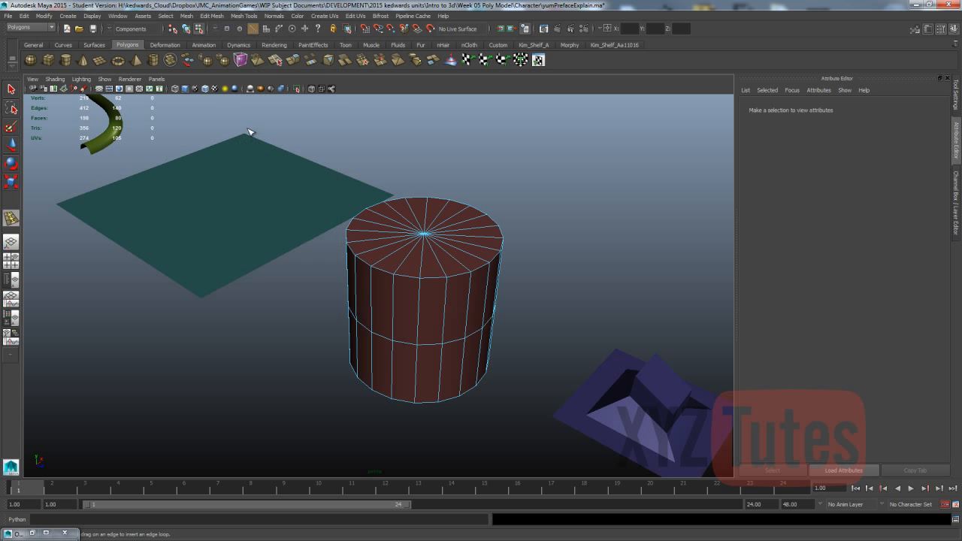
click(956, 92)
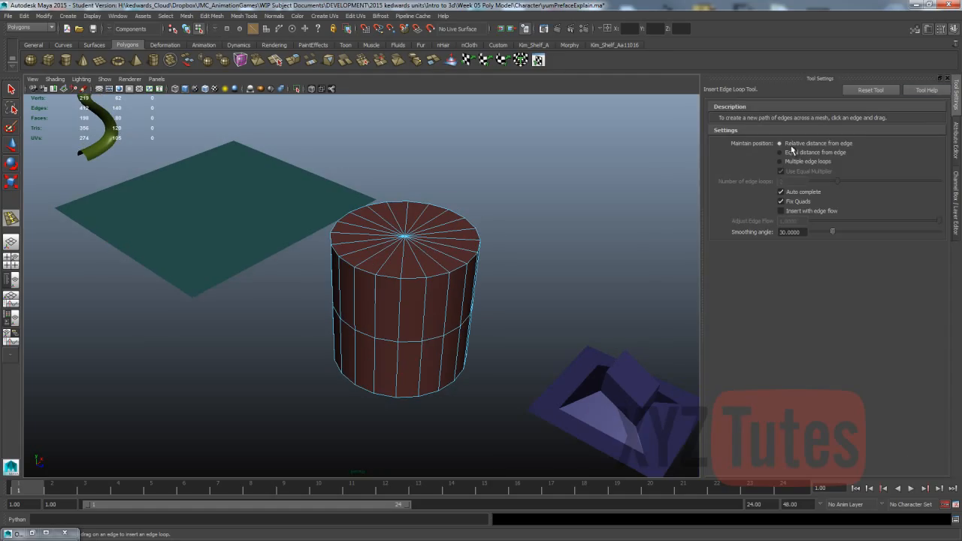
click(400, 287)
mouse_move(401, 288)
mouse_down()
mouse_move(401, 312)
mouse_move(401, 297)
mouse_up()
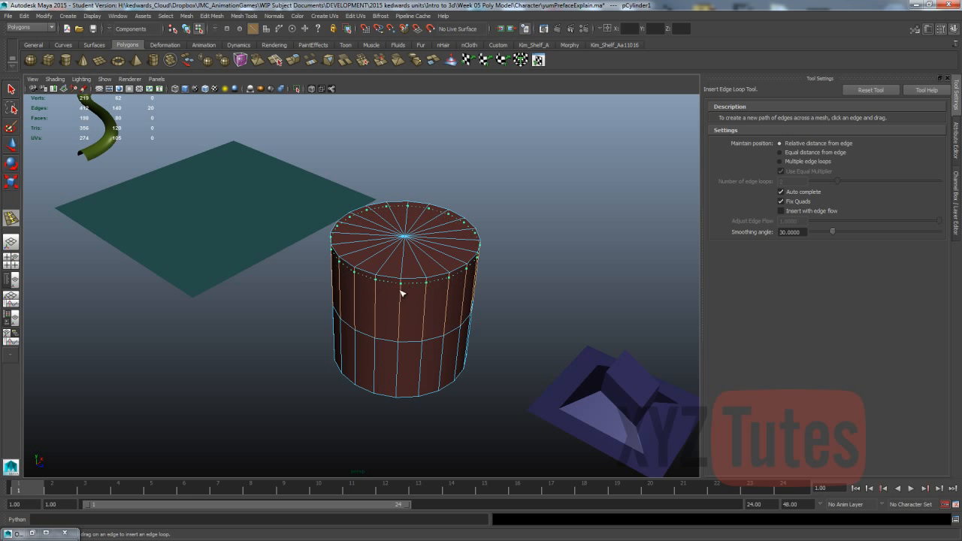
drag(396, 284, 396, 284)
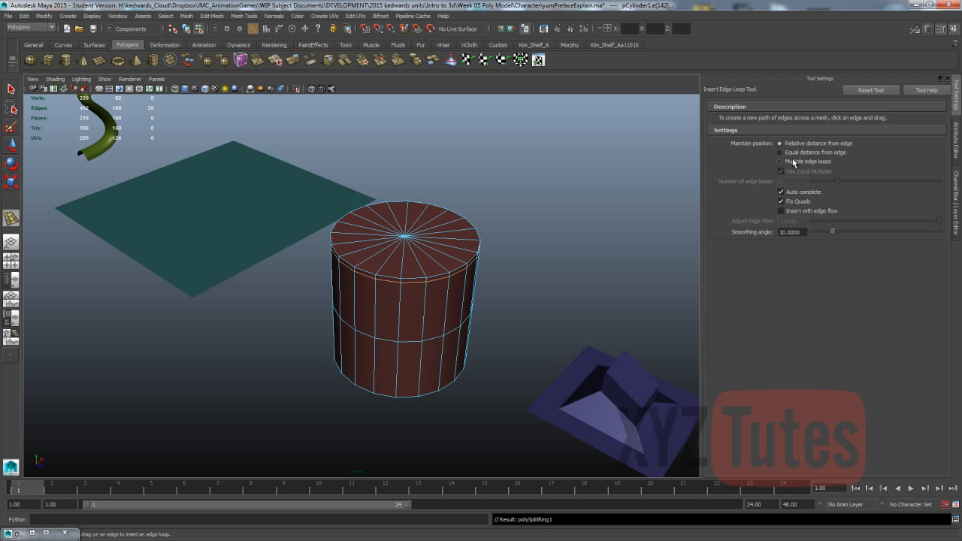
Insert 3 evenly spaced edge loops around the cylinder's lower half with the Multiple edge loops setting, and return the cylinder to object mode
click(781, 162)
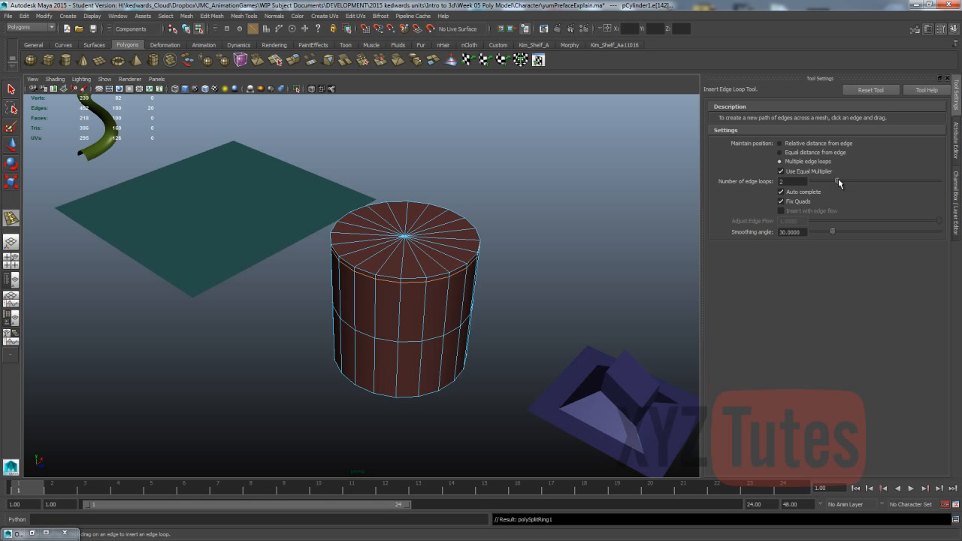
drag(838, 181, 850, 181)
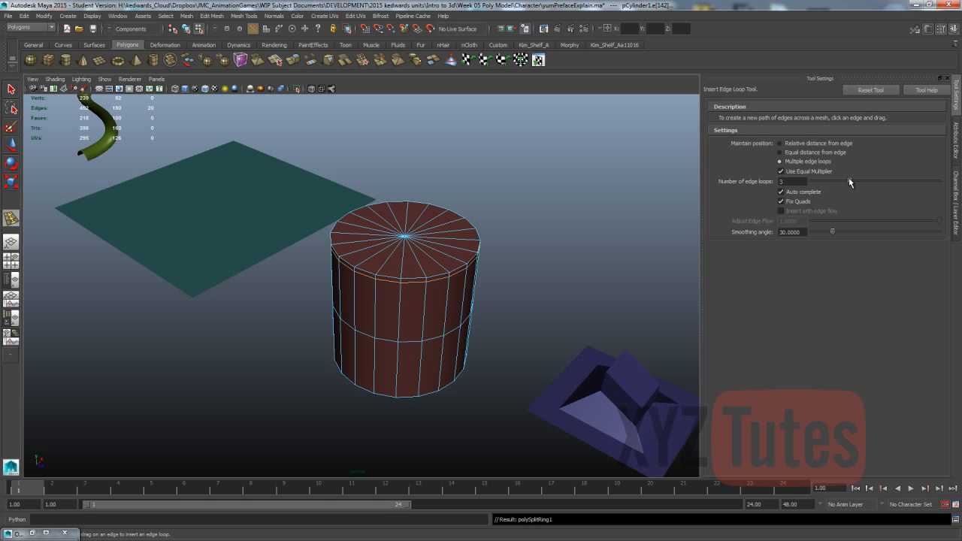
click(422, 362)
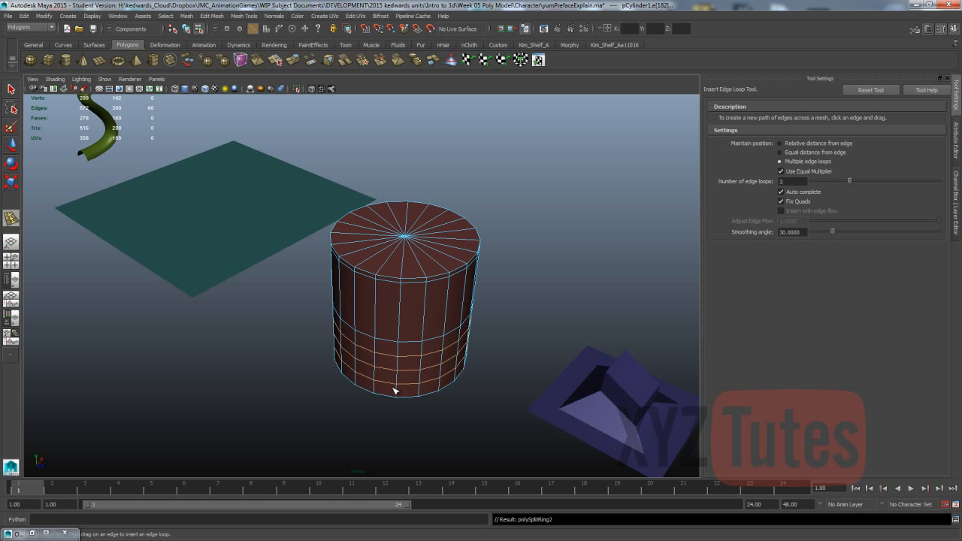
alt+drag(379, 304, 335, 359)
alt+drag(411, 335, 258, 336)
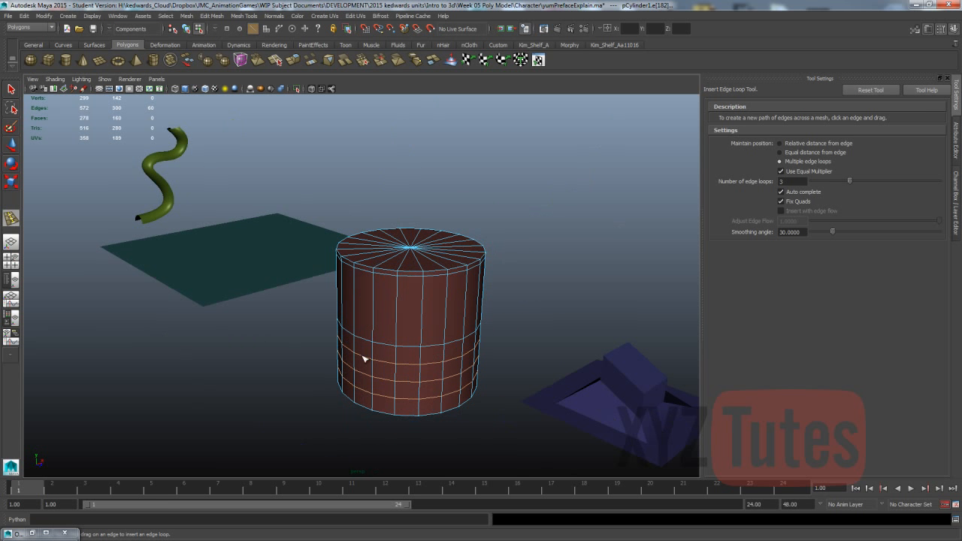
key(q)
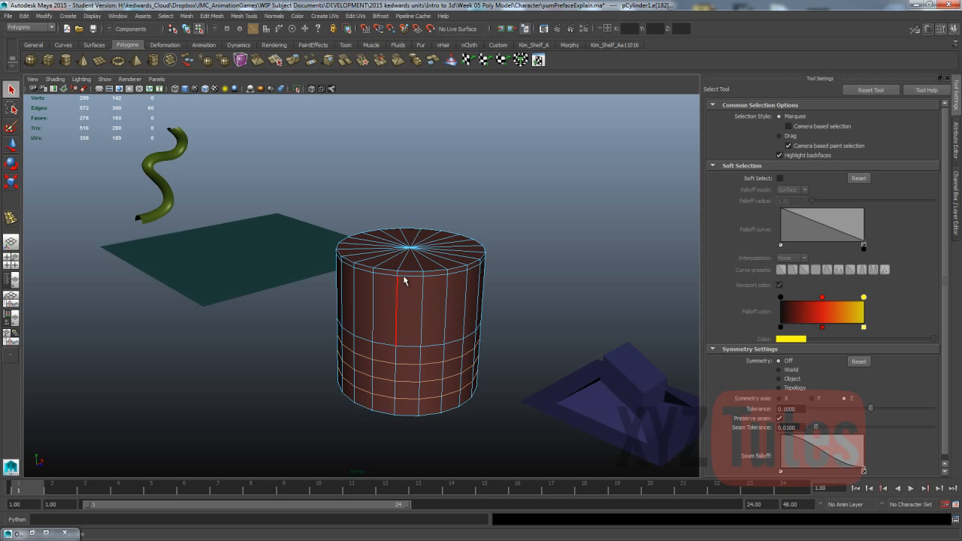
right_drag(421, 284, 451, 268)
Select the teal plane, switch it to face mode and delete its centre face
alt+drag(429, 275, 262, 263)
scroll(263, 263, down, 1)
alt+middle_drag(245, 255, 396, 262)
click(403, 244)
scroll(396, 241, up, 3)
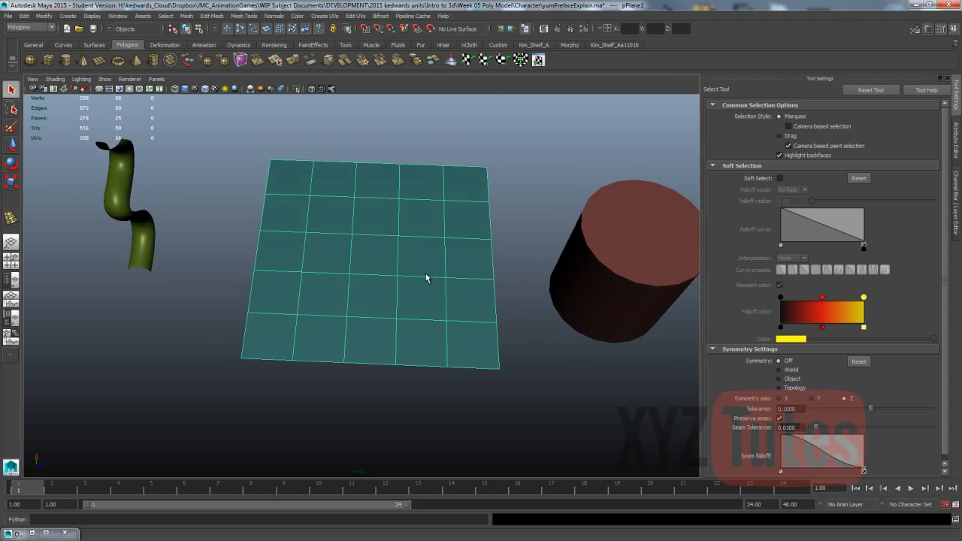
right_drag(358, 250, 373, 248)
click(373, 247)
key(Delete)
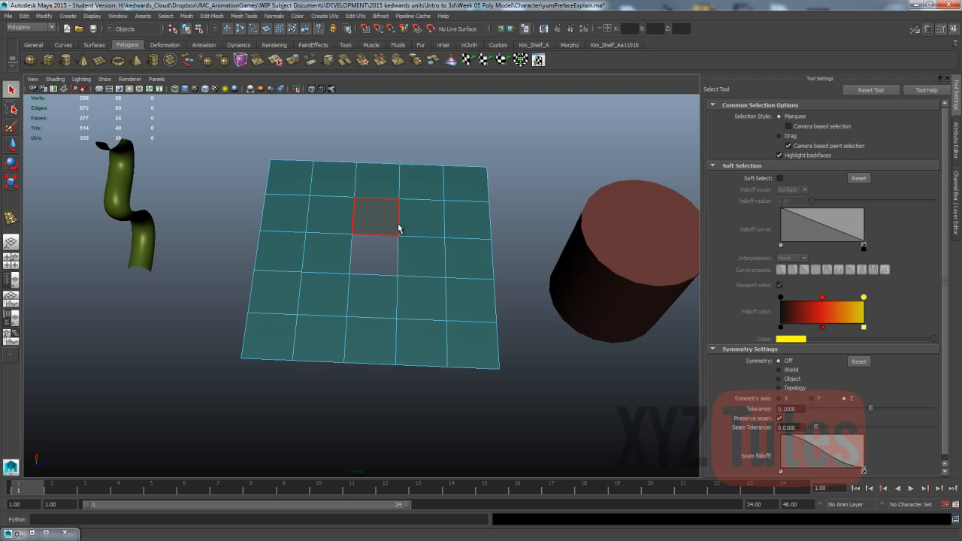
Delete the eight faces surrounding the plane's centre hole
click(401, 258)
shift+click(403, 221)
shift+click(380, 220)
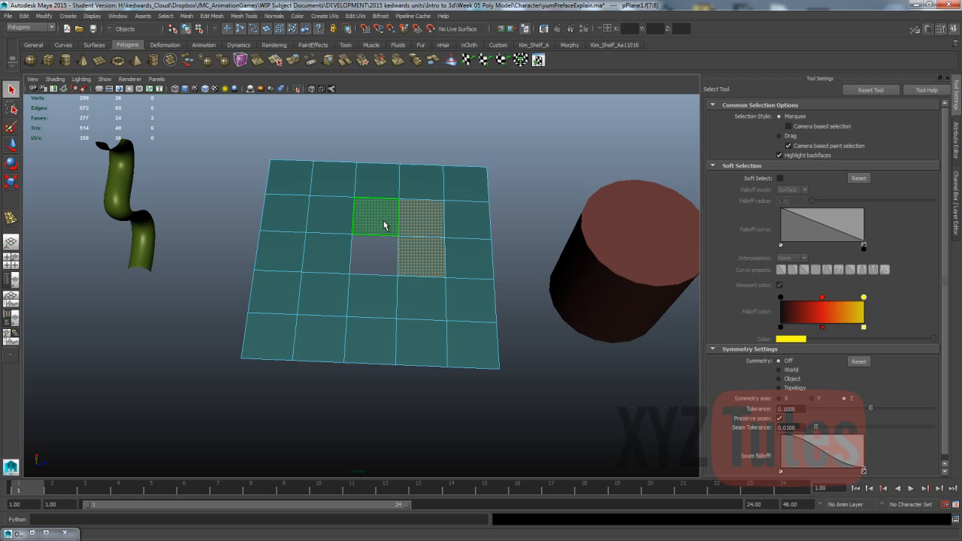
shift+click(331, 216)
shift+click(333, 256)
shift+click(327, 284)
shift+click(375, 291)
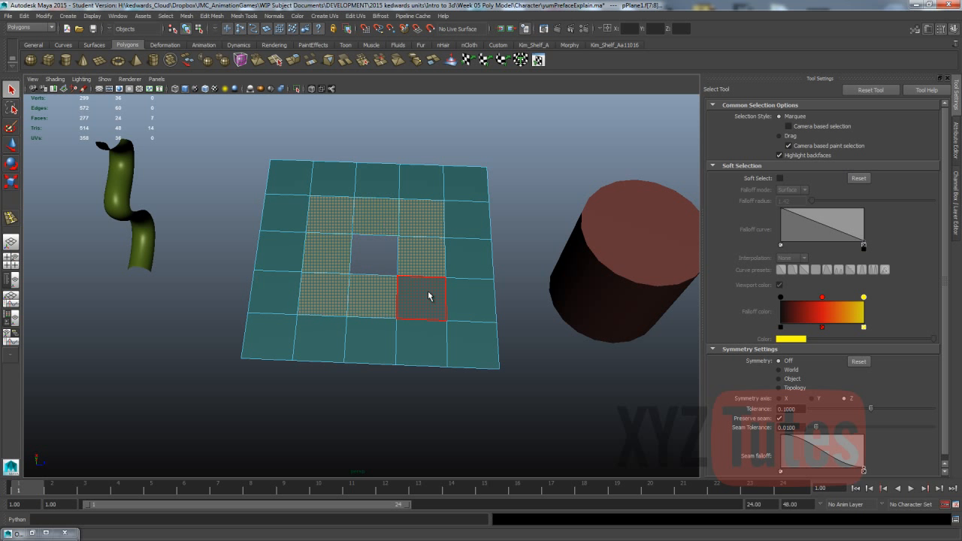
shift+click(429, 293)
key(Delete)
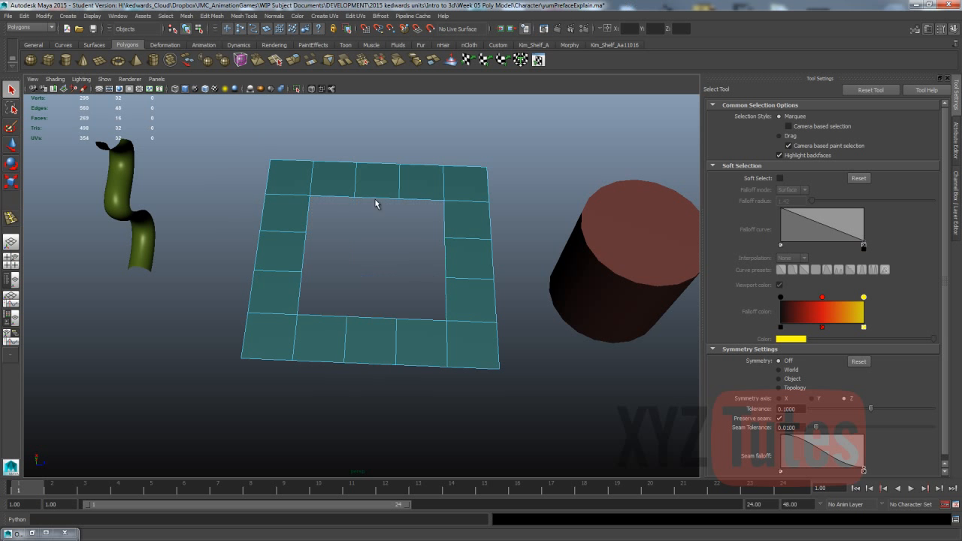
Select all vertices around the plane's square hole in vertex mode, and switch the smooth preview on and back off
right_click(375, 199)
alt+drag(355, 198, 365, 200)
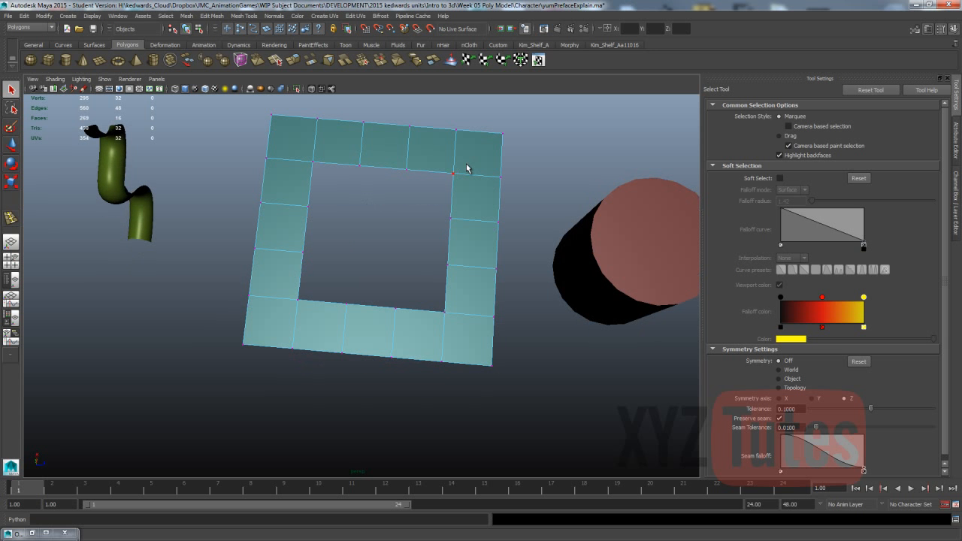
drag(467, 164, 293, 325)
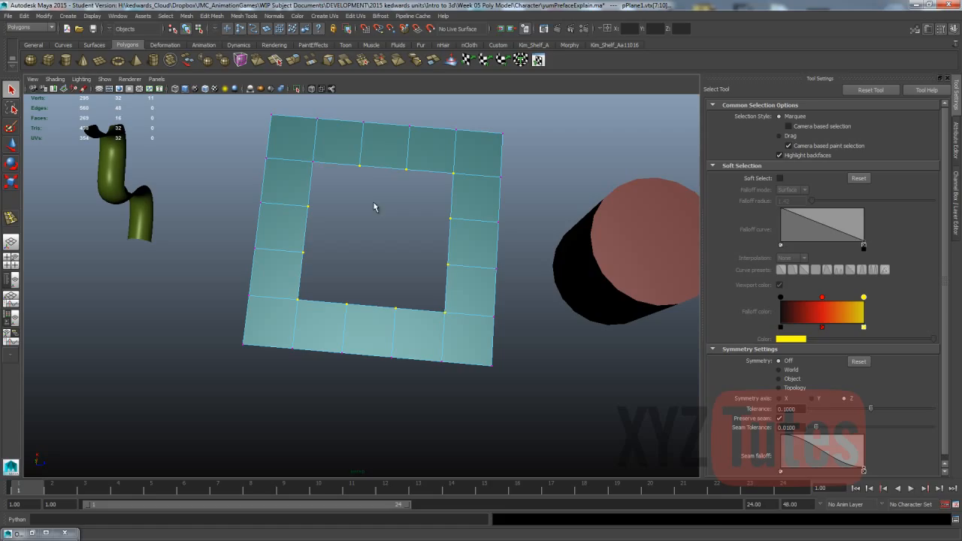
shift+click(314, 153)
key(3)
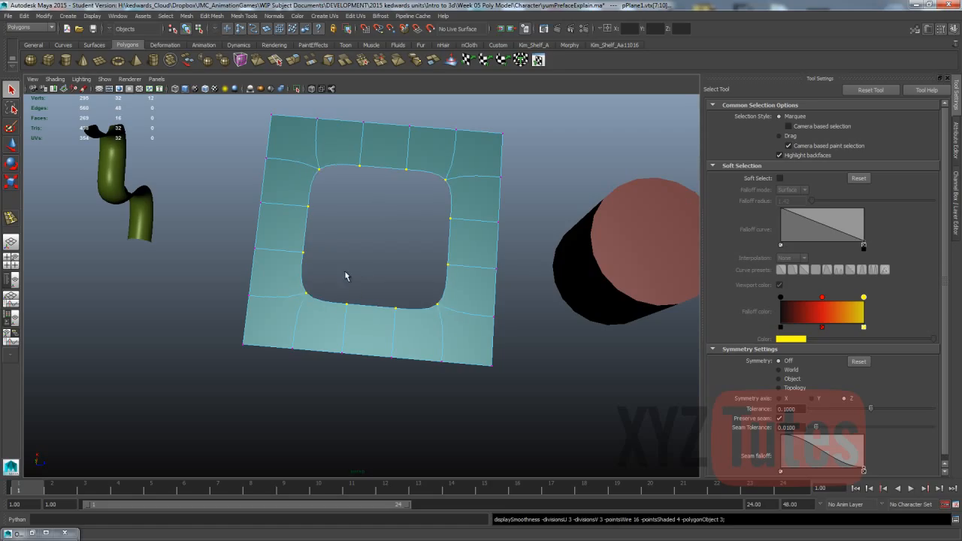
key(1)
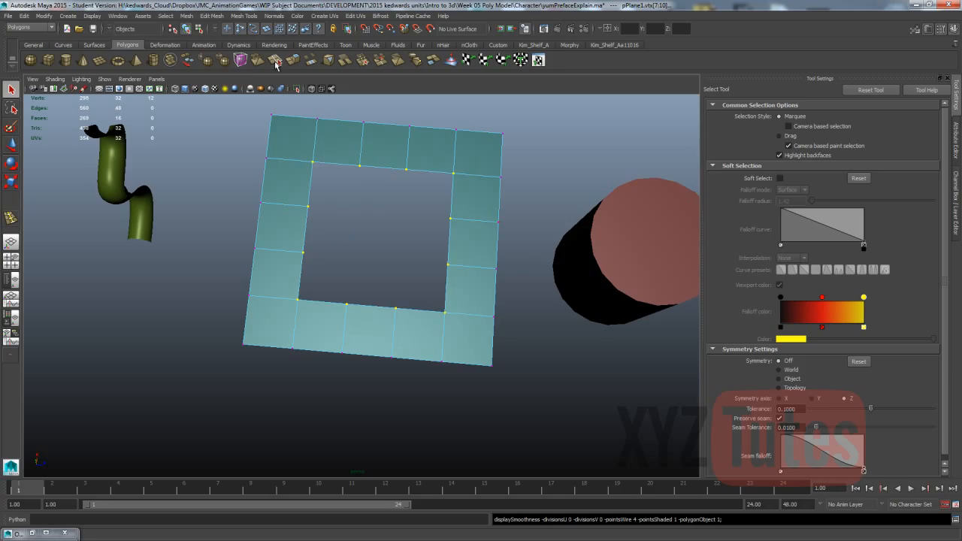
Apply Average Vertices repeatedly to round the plane's hole, and return the plane to object mode
click(188, 16)
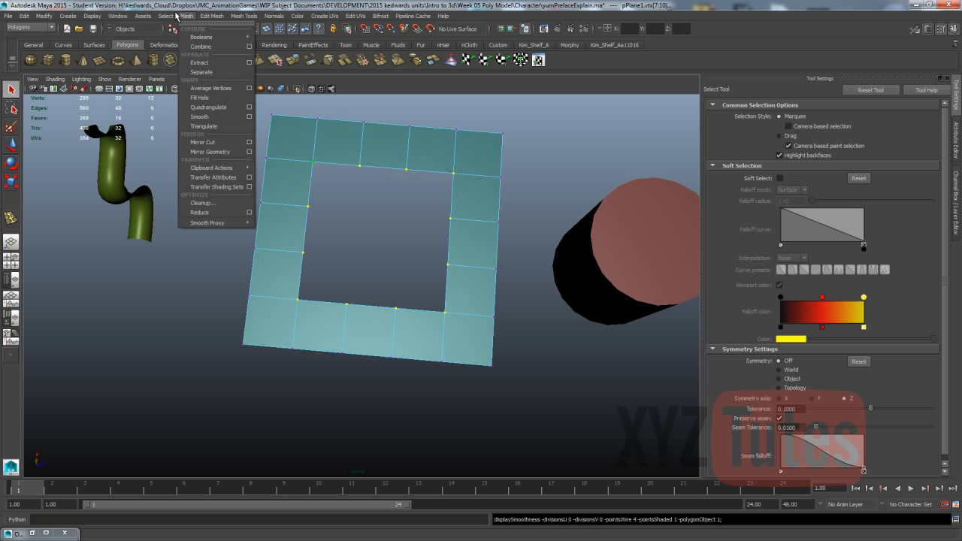
click(212, 89)
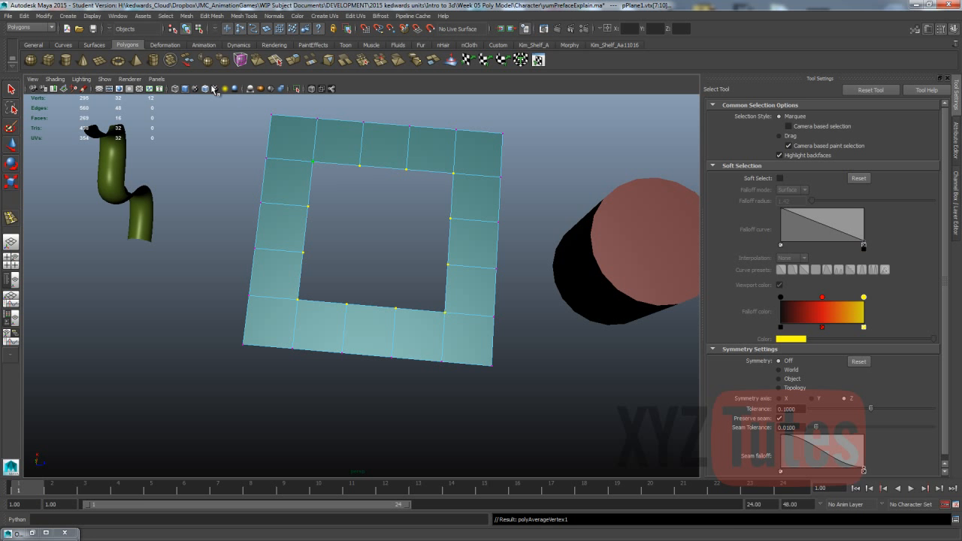
key(g)
key(g)
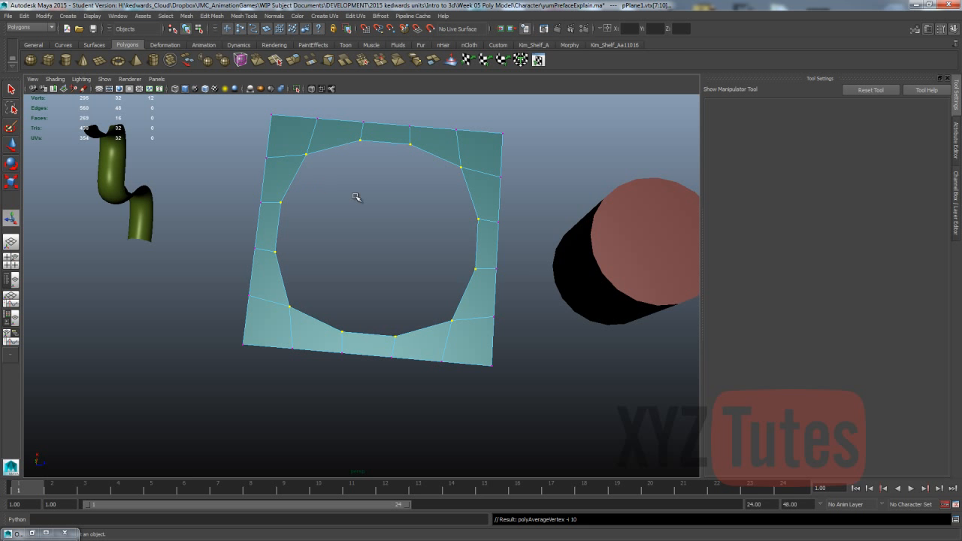
alt+drag(365, 223, 413, 318)
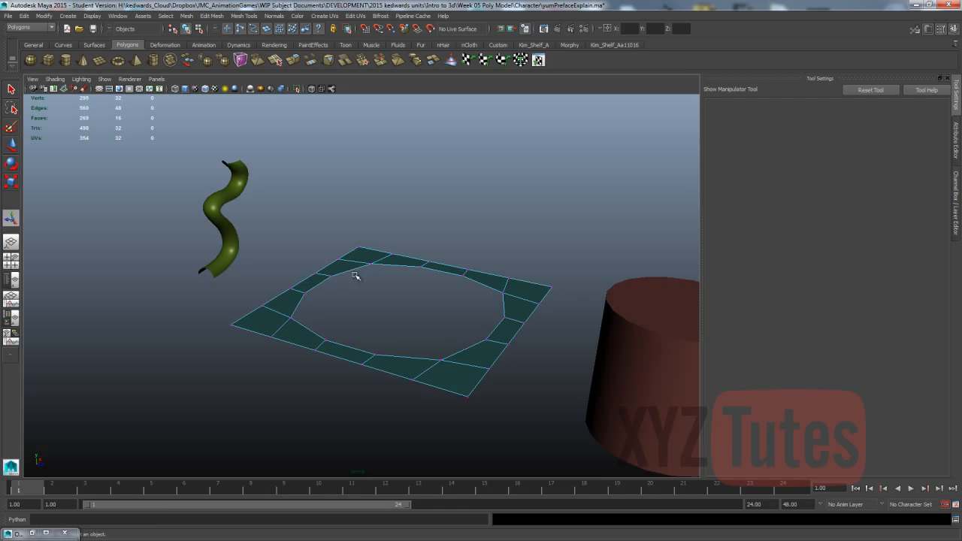
alt+drag(352, 278, 312, 287)
scroll(347, 260, down, 5)
scroll(321, 267, up, 3)
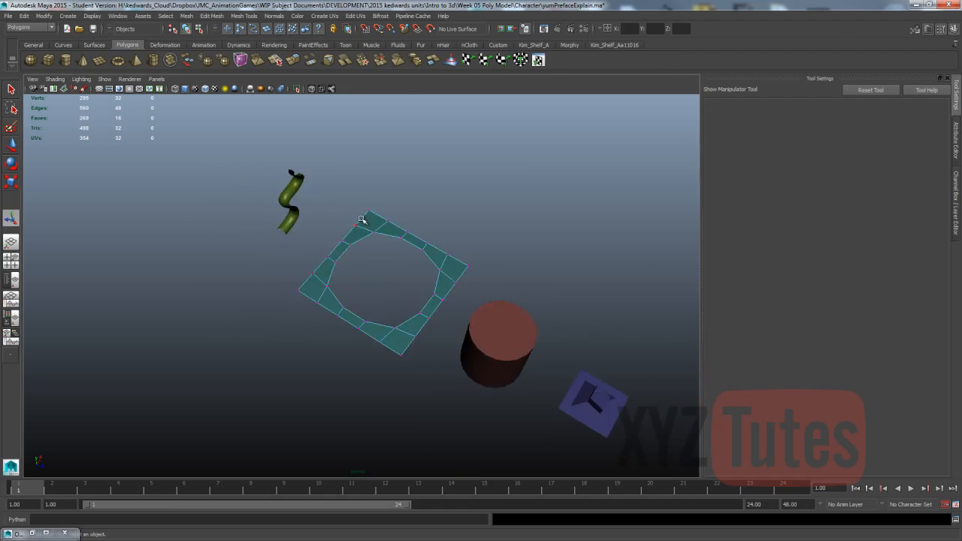
mouse_move(365, 217)
right_down()
mouse_move(395, 204)
mouse_move(376, 211)
right_up()
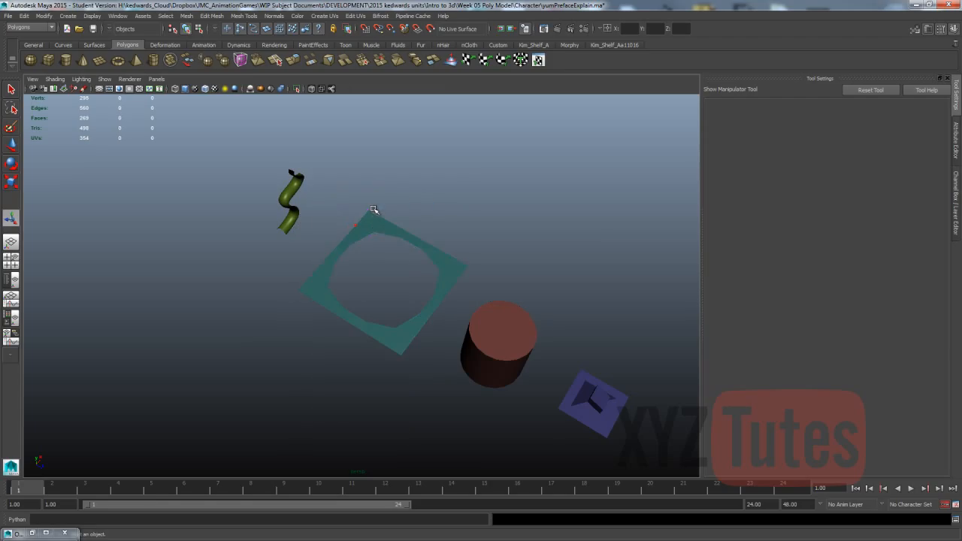
click(188, 16)
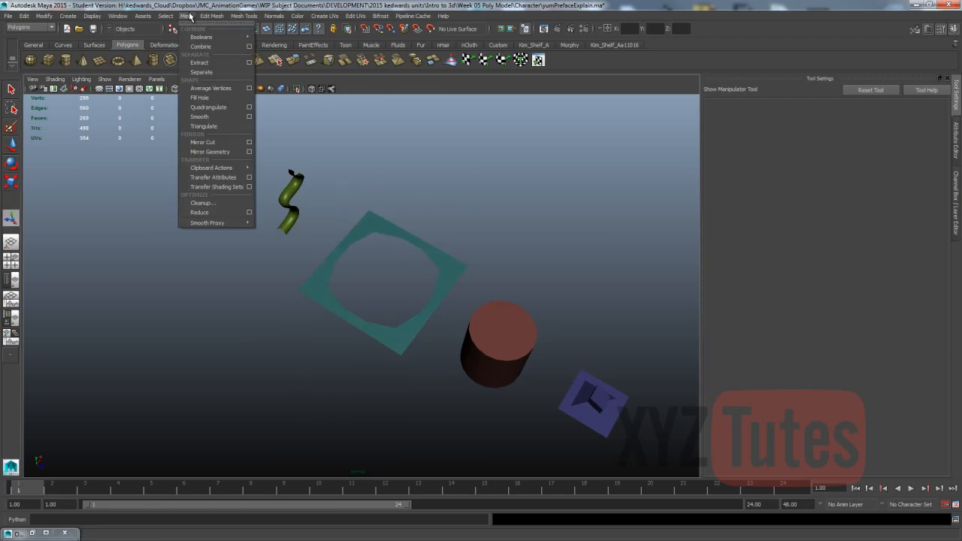
click(465, 162)
Select the green curved tube, switch it to edge mode and select the edge loop running lengthwise down its middle
alt+drag(464, 163, 372, 241)
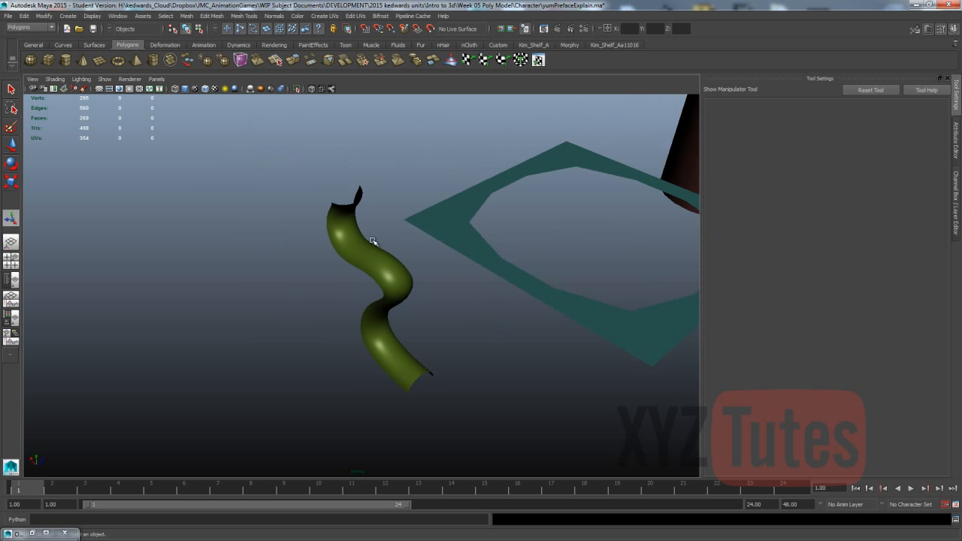
click(389, 261)
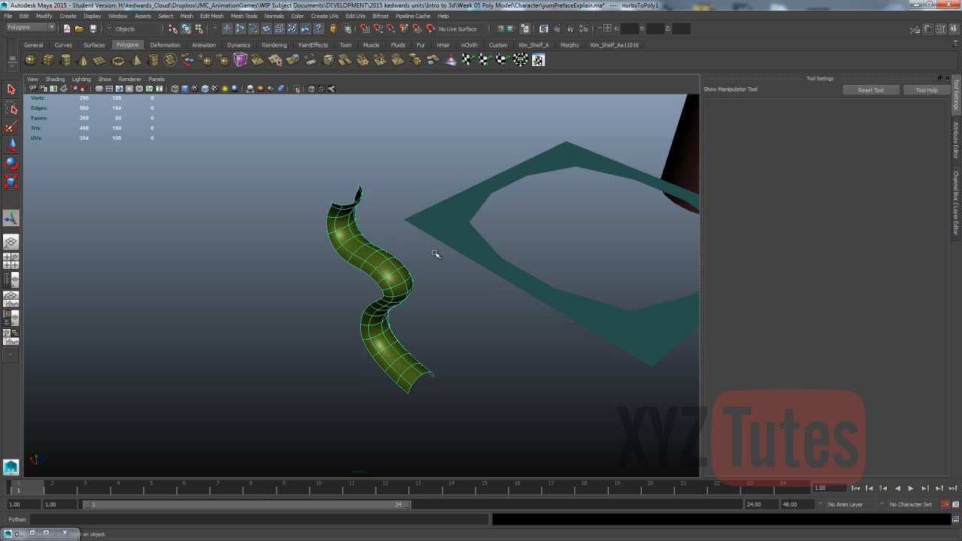
alt+drag(436, 253, 315, 260)
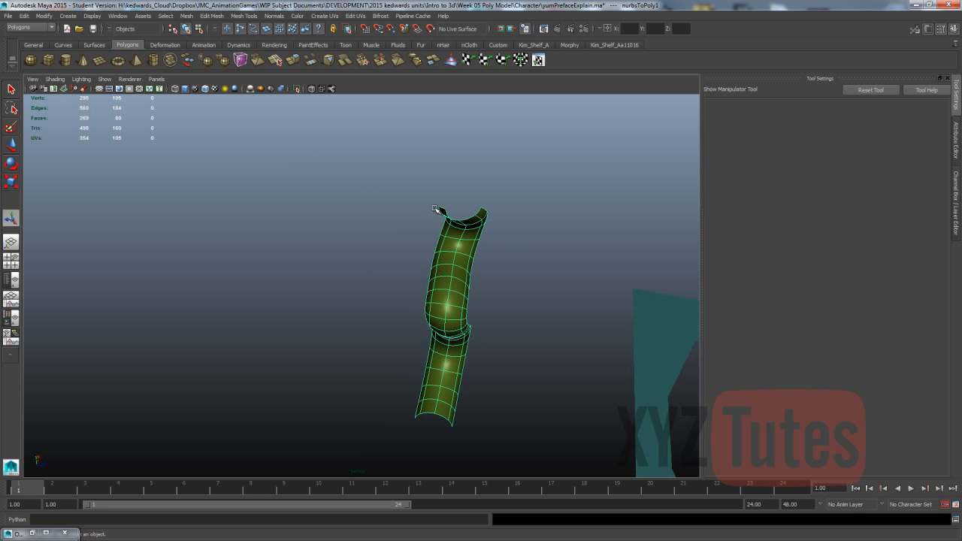
right_drag(454, 259, 457, 253)
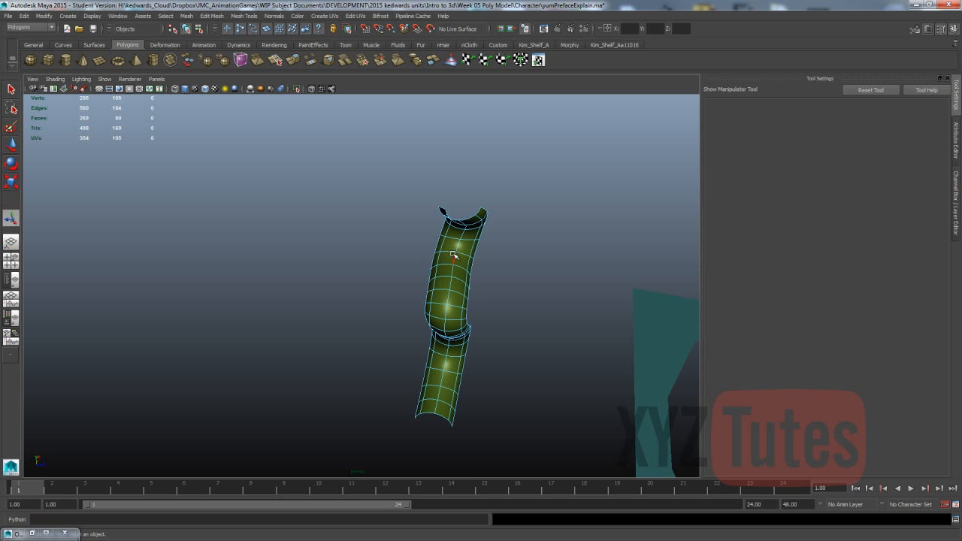
double_click(455, 254)
alt+drag(457, 256, 129, 175)
Try moving the tube's lengthwise edge loop along the Z axis, turn off the smooth preview and undo the move
click(12, 141)
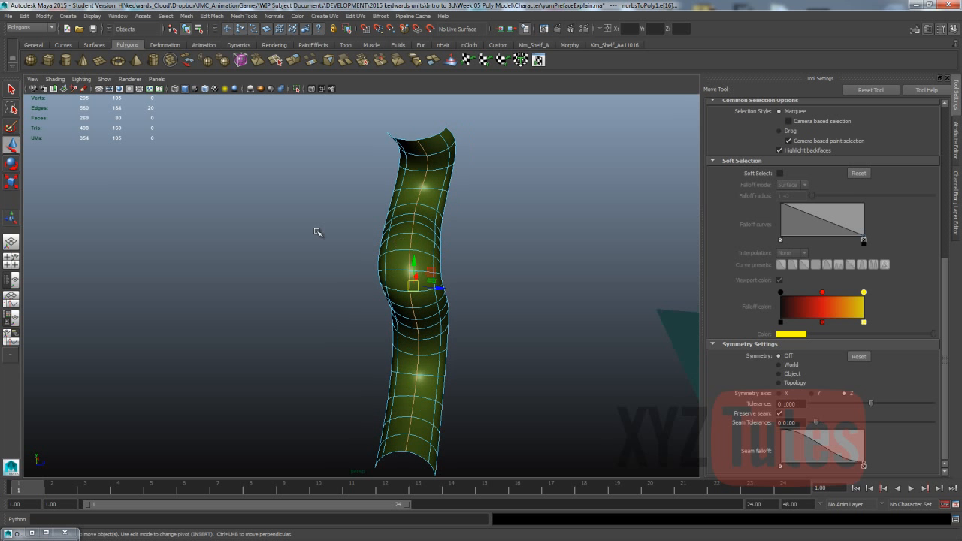
mouse_move(442, 290)
alt+mouse_down()
mouse_move(453, 286)
mouse_move(399, 292)
mouse_move(418, 279)
mouse_move(454, 293)
mouse_move(414, 279)
mouse_move(439, 289)
mouse_move(423, 292)
alt+mouse_up()
key(1)
key(ctrl+z)
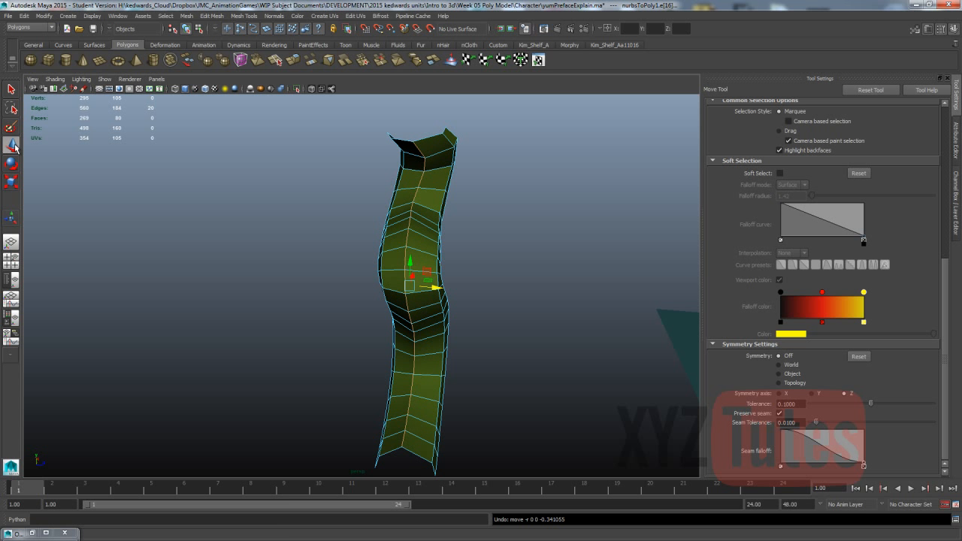
Set the Move tool's axis to Normals average, try moving the lengthwise edge loop along its averaged normal, and undo the move
scroll(909, 129, up, 5)
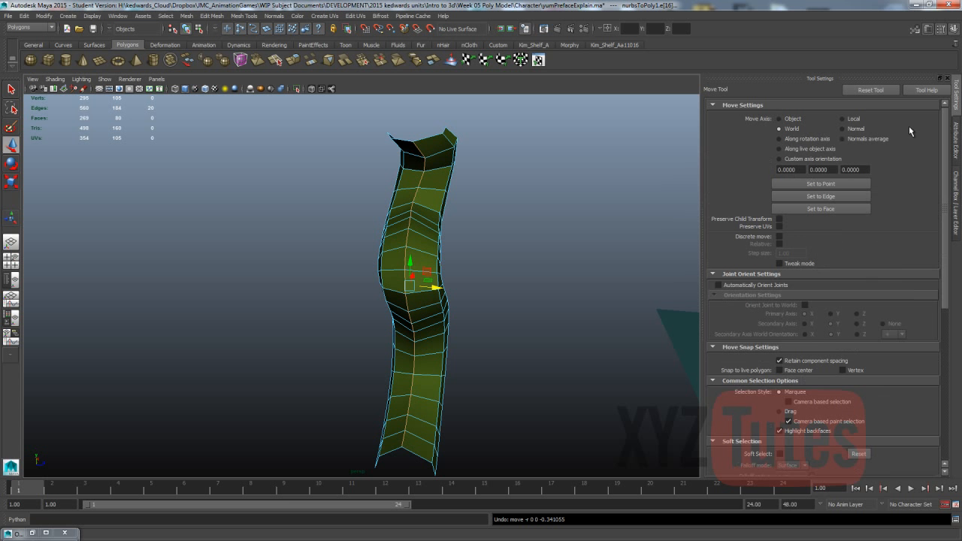
click(844, 138)
alt+drag(612, 212, 515, 245)
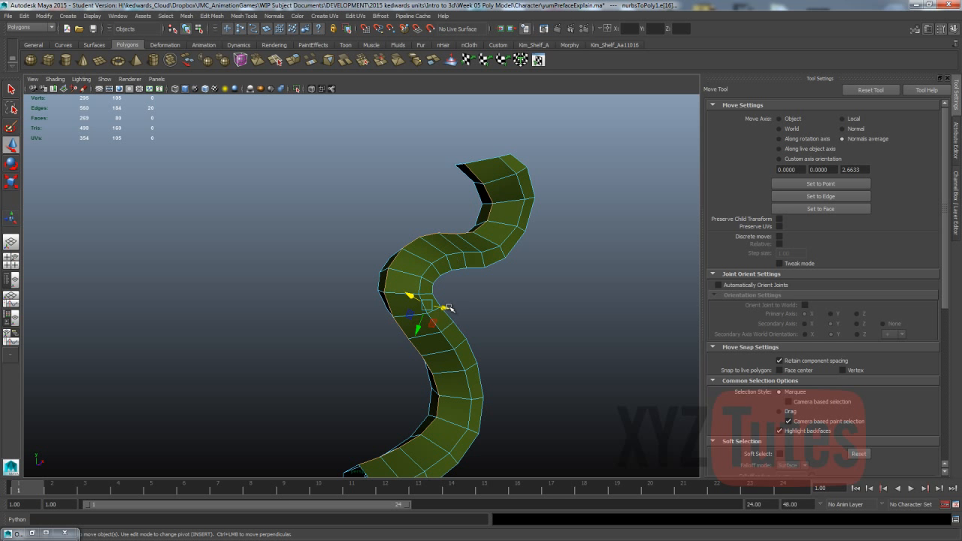
mouse_move(447, 307)
mouse_down()
mouse_move(464, 309)
mouse_move(441, 305)
mouse_up()
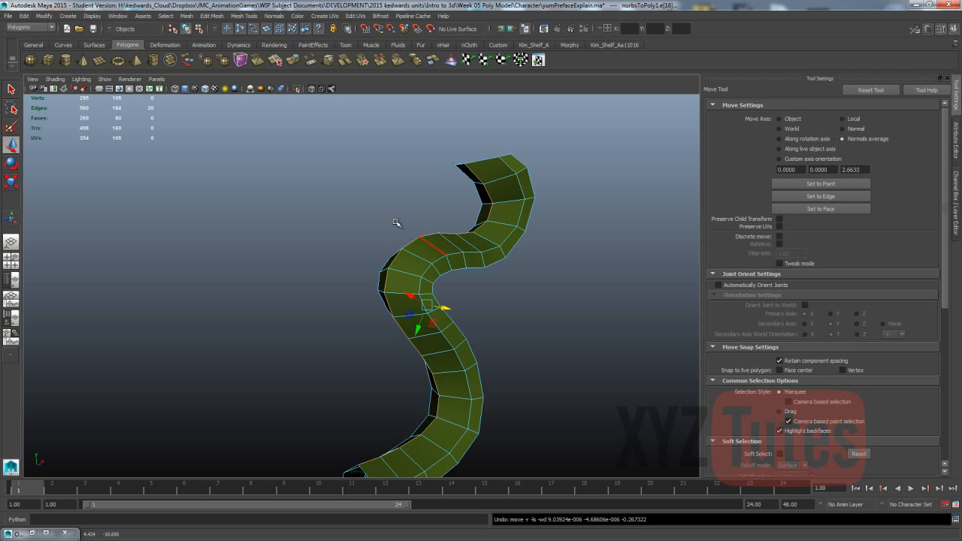
alt+drag(398, 221, 442, 239)
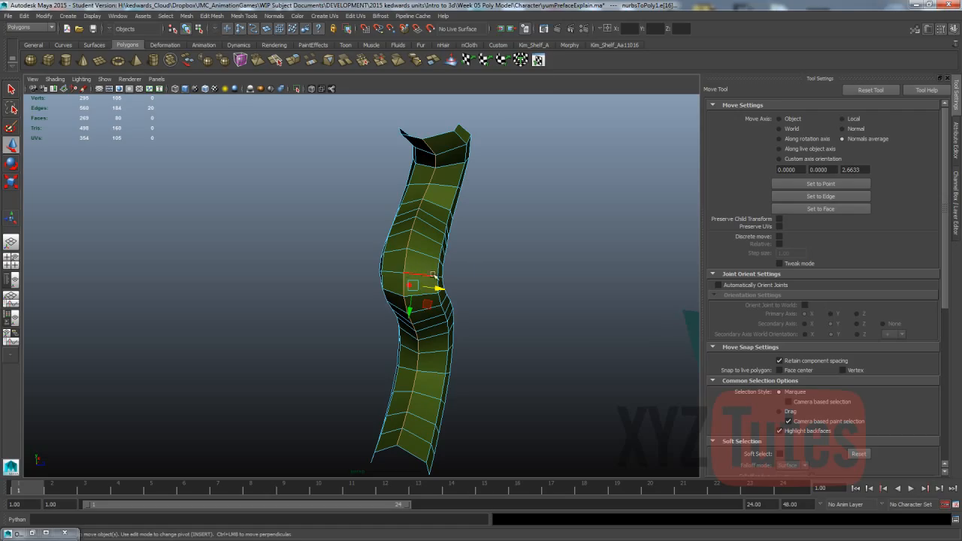
click(211, 18)
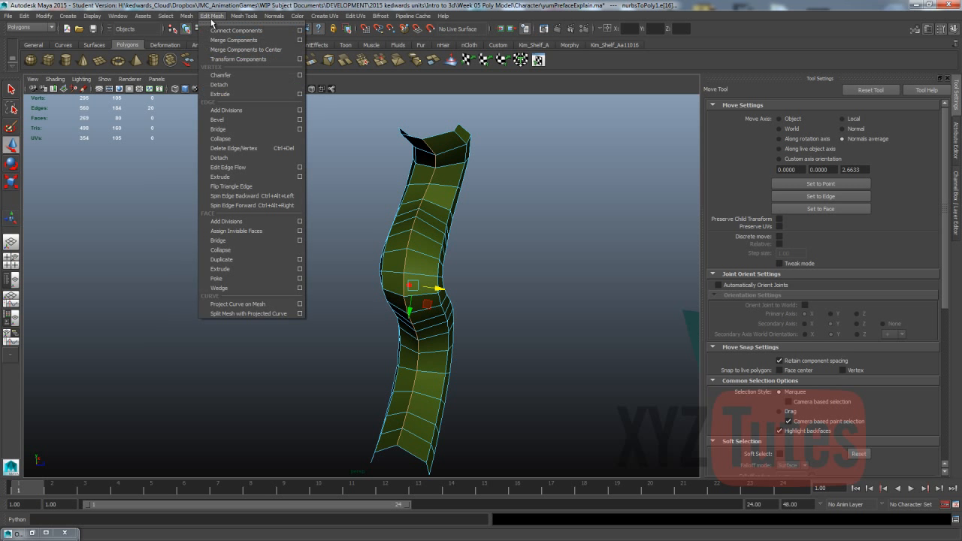
click(552, 266)
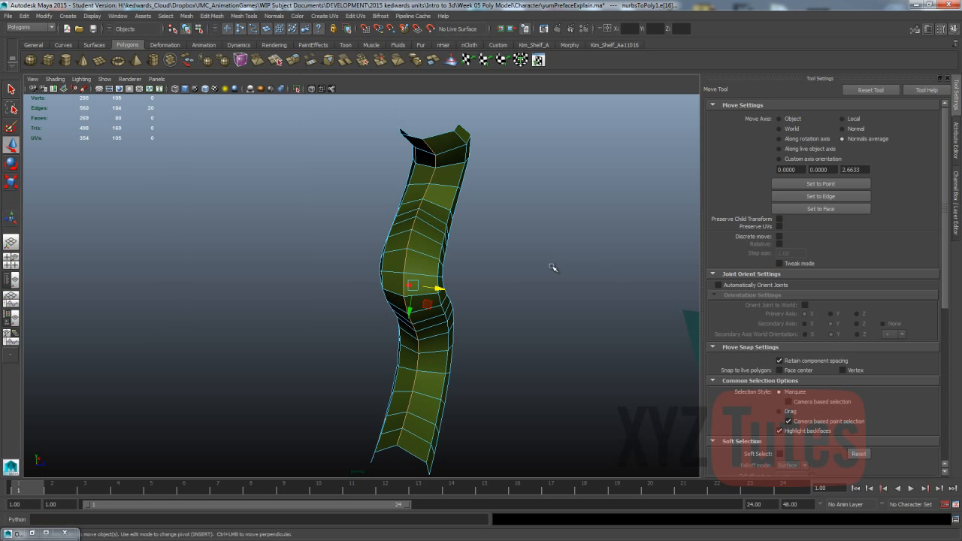
Select the edge loop running across the tube at its bend, try moving it along one averaged-normal axis, and undo the move
alt+drag(552, 266, 470, 257)
click(387, 271)
double_click(387, 270)
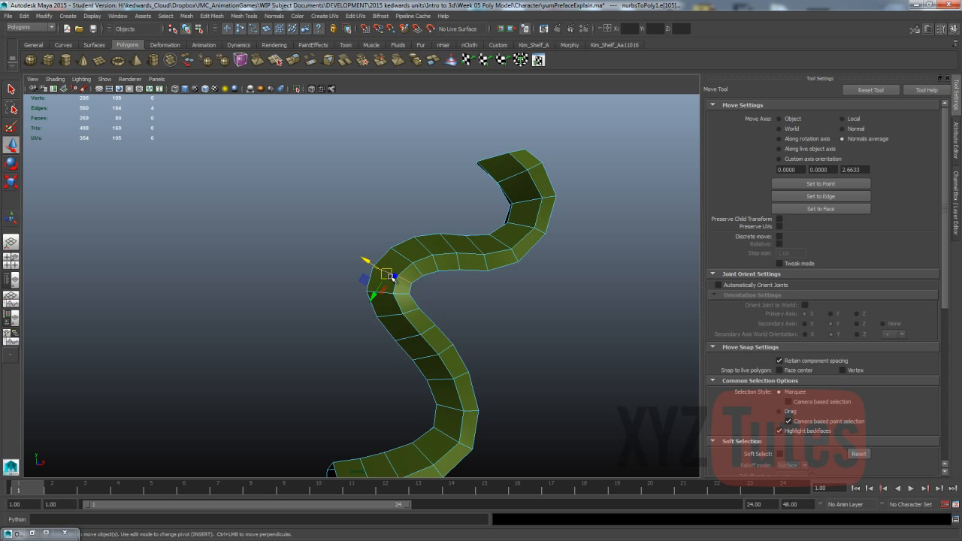
mouse_move(374, 296)
mouse_down()
mouse_move(381, 288)
mouse_move(369, 303)
mouse_move(378, 287)
mouse_move(374, 301)
mouse_move(387, 296)
mouse_up()
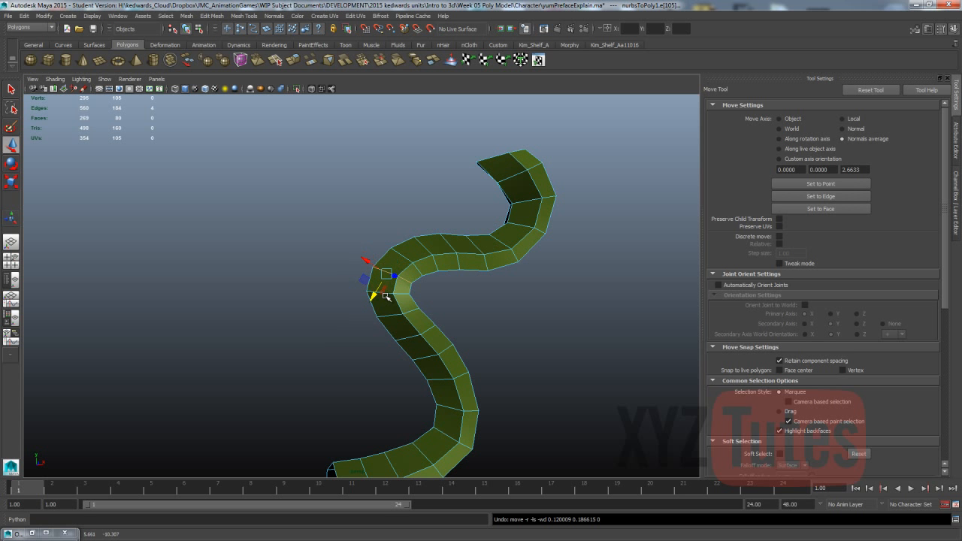
Slide the crosswise edge loop along its neighbouring edges with the Slide Edge Tool, then try sliding the lengthwise loop and undo that
click(185, 16)
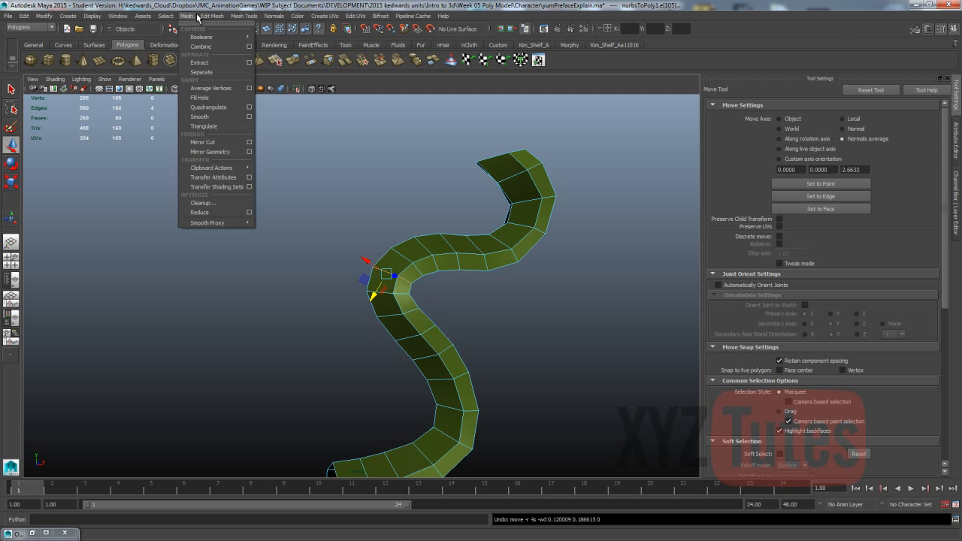
mouse_move(200, 18)
mouse_move(248, 26)
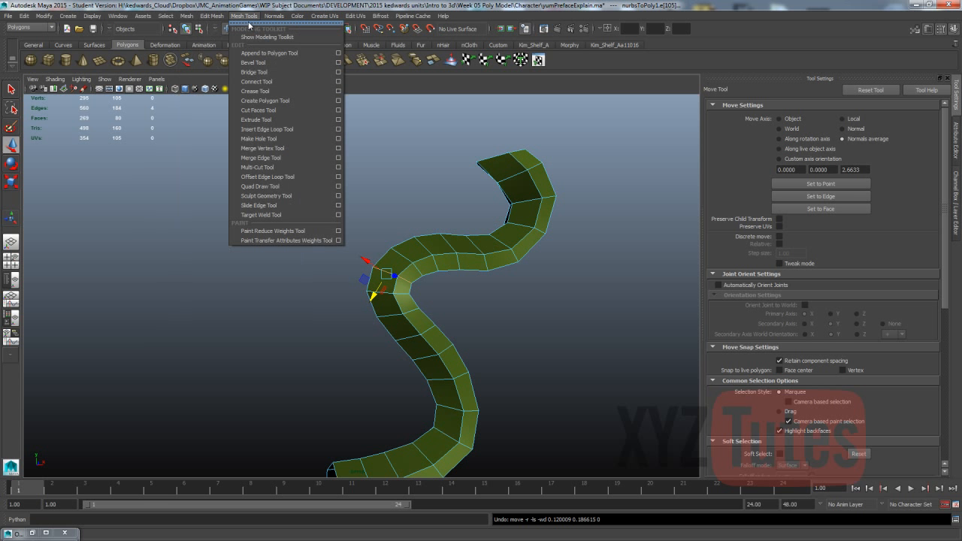
click(263, 205)
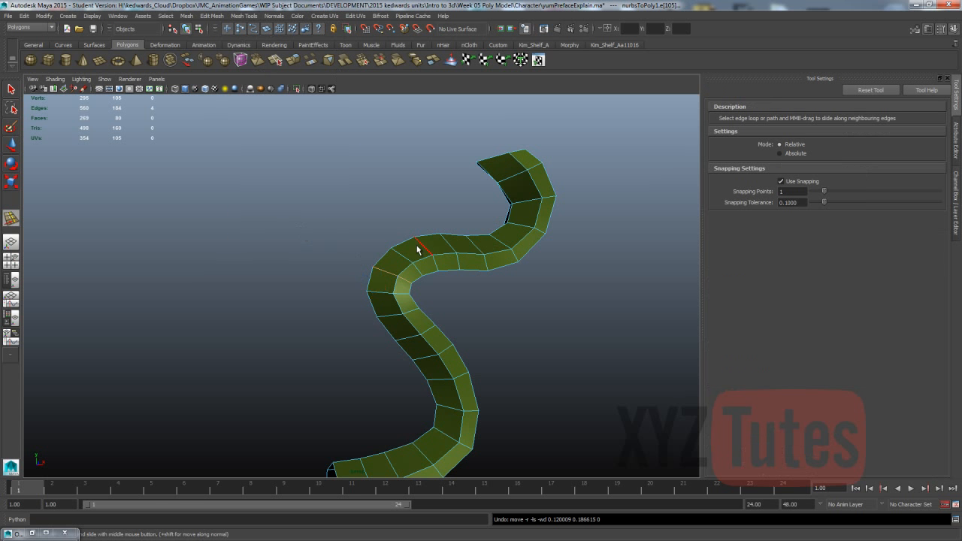
alt+drag(418, 249, 339, 258)
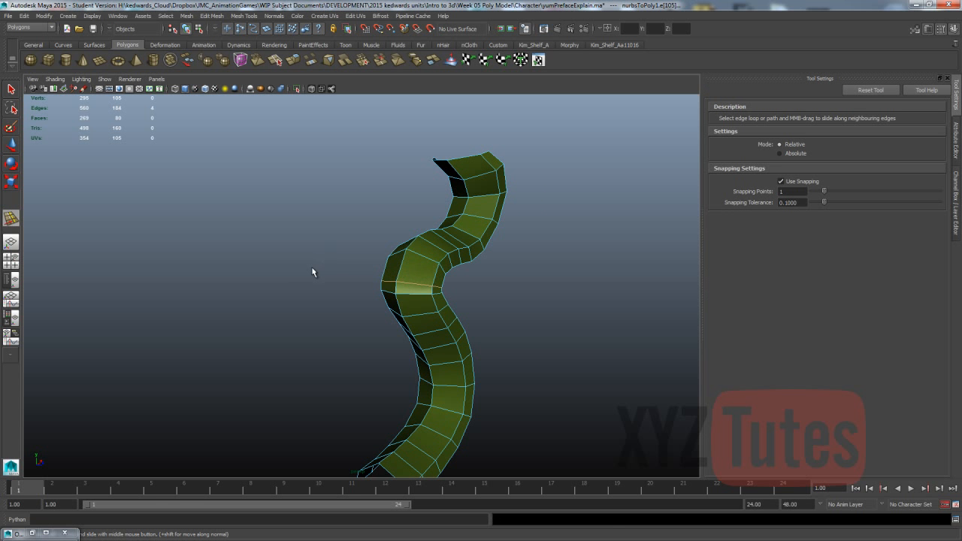
middle_drag(311, 267, 417, 274)
click(398, 266)
key(ctrl+z)
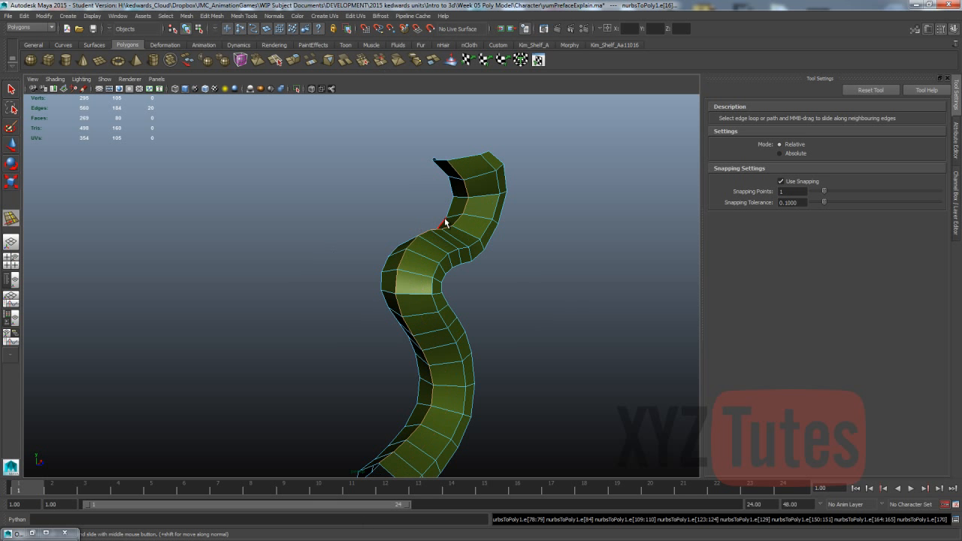
Start a new scene and create a free image plane
scroll(444, 220, down, 10)
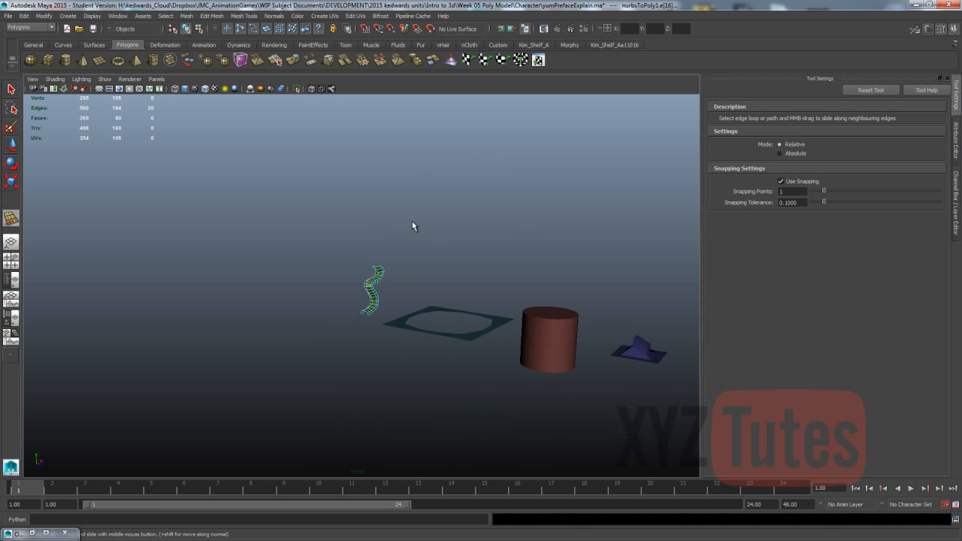
alt+drag(412, 226, 506, 231)
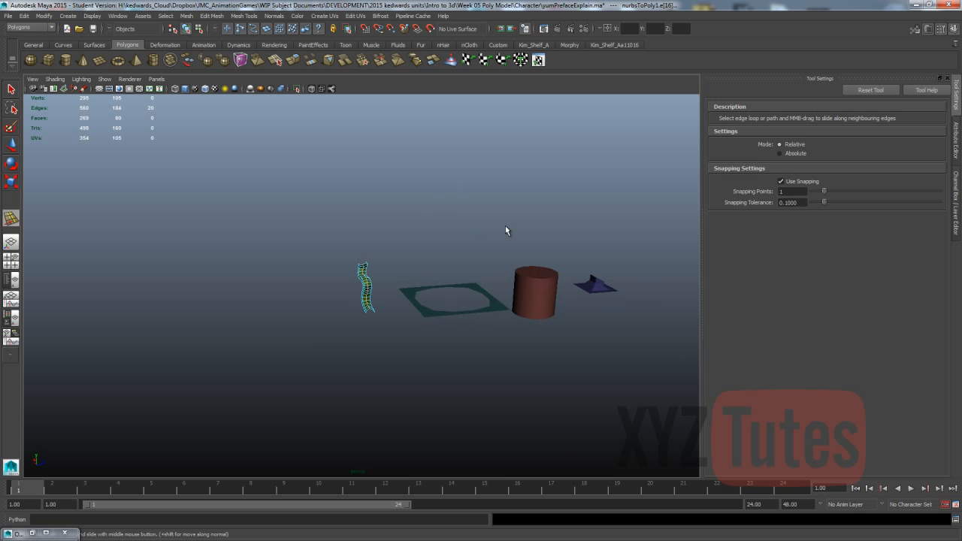
key(ctrl+n)
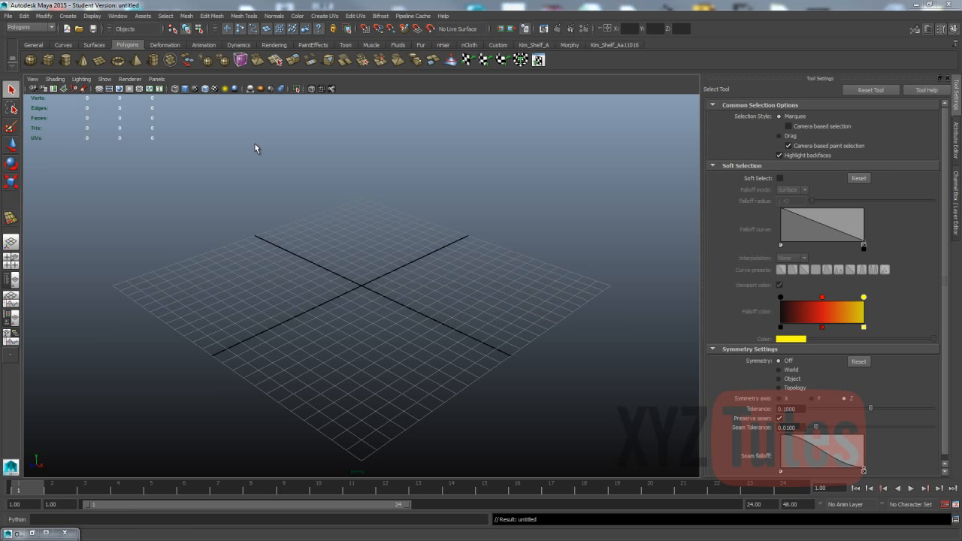
click(68, 16)
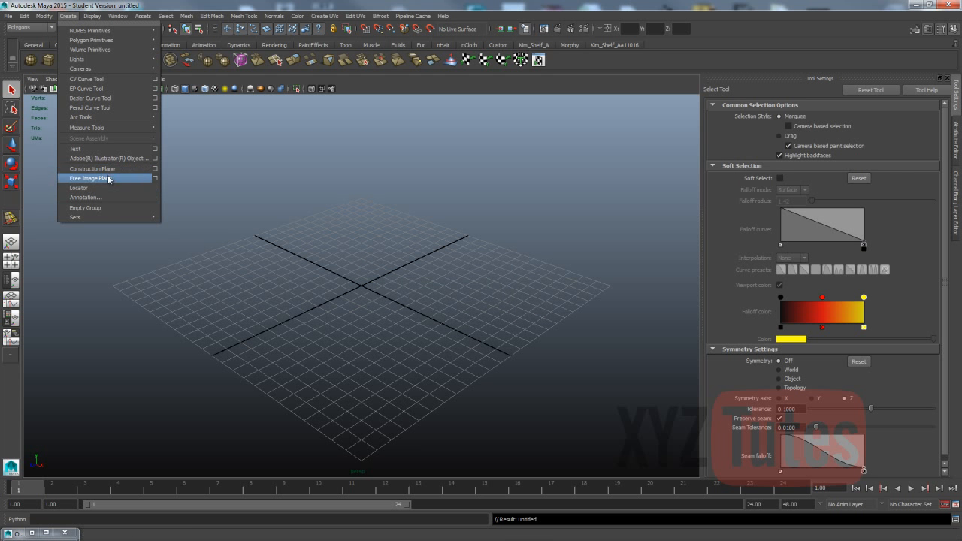
click(110, 178)
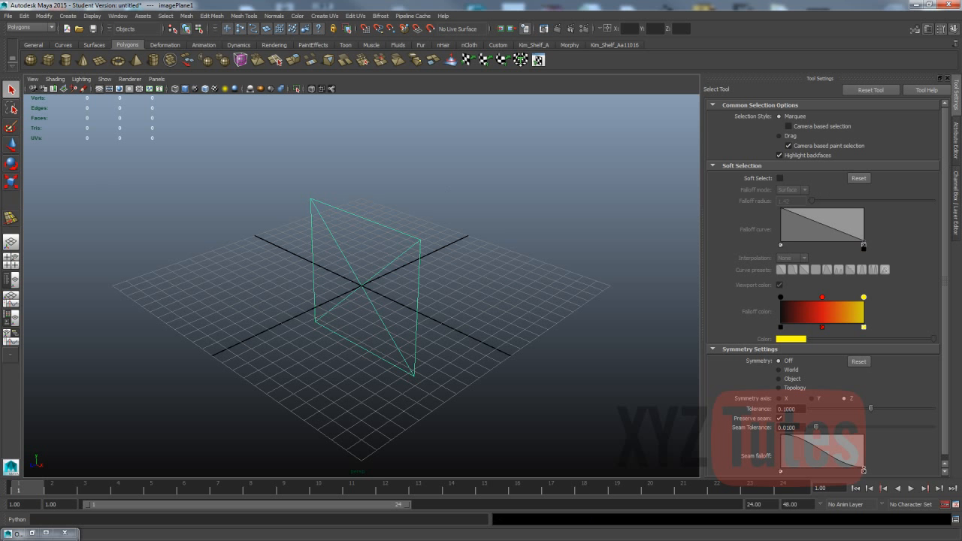
Load yumyum.jpg as the image for the free image plane
click(956, 141)
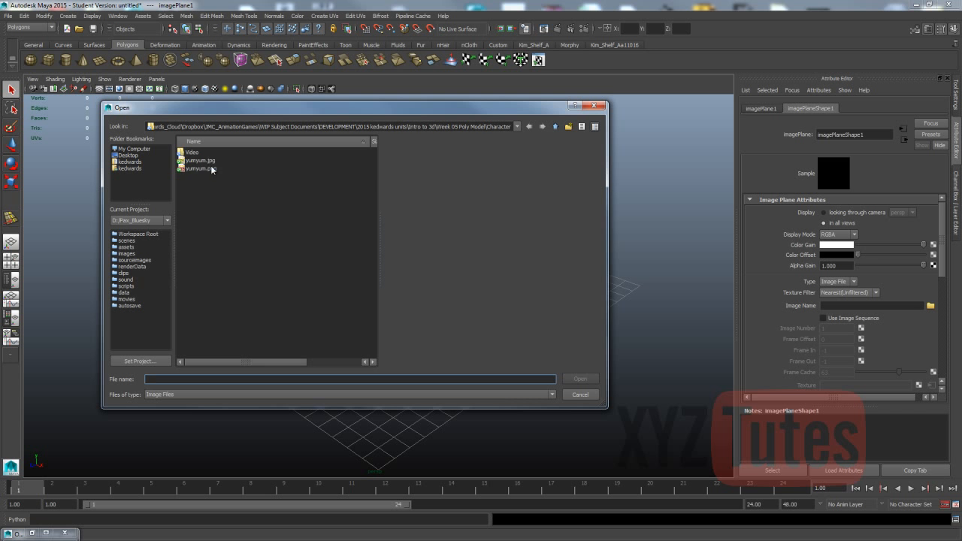
click(200, 168)
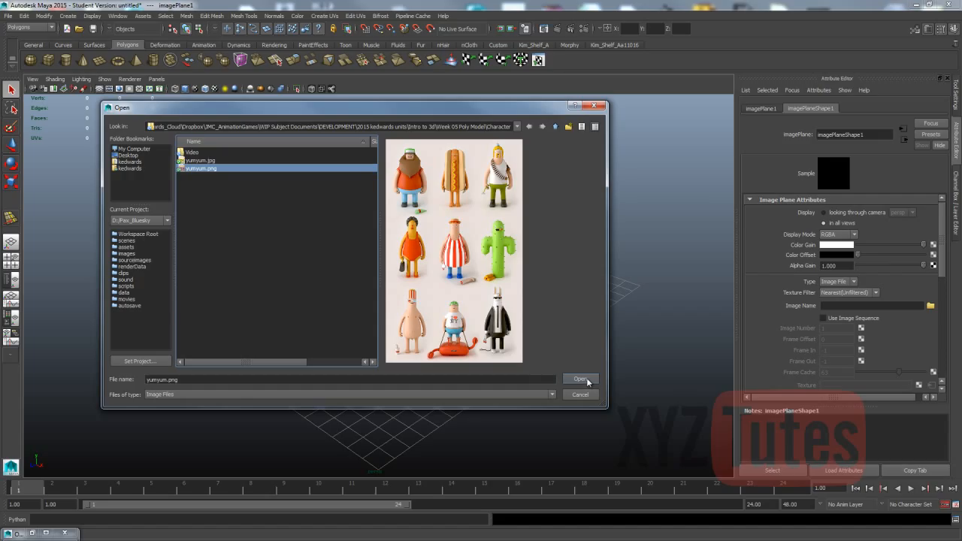
click(200, 160)
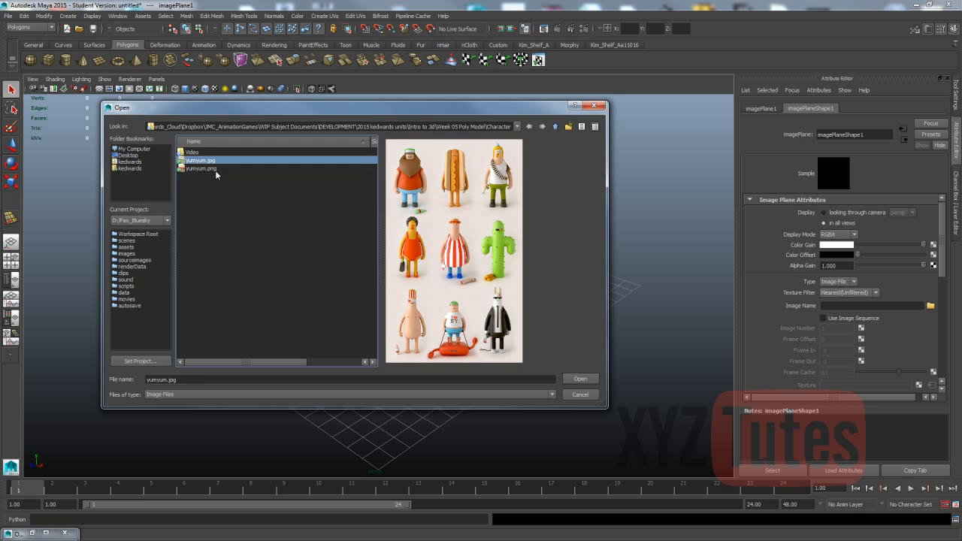
click(577, 379)
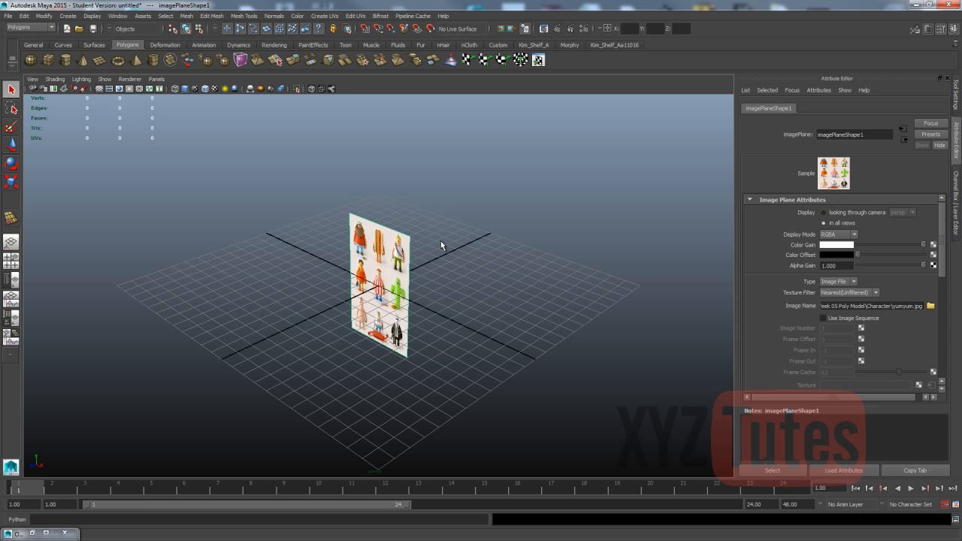
Scale the image plane up uniformly to well over twice its original size
click(363, 293)
key(e)
key(r)
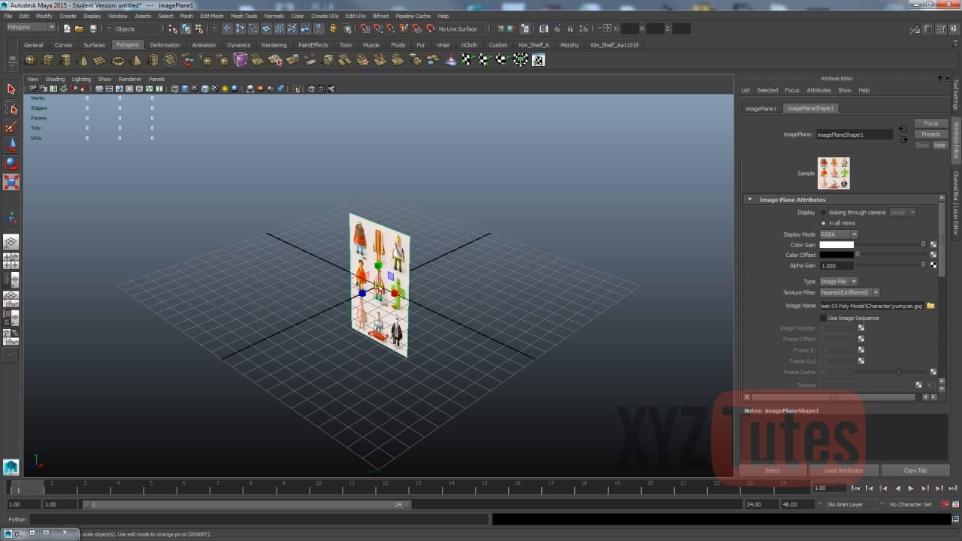
drag(378, 288, 431, 282)
key(w)
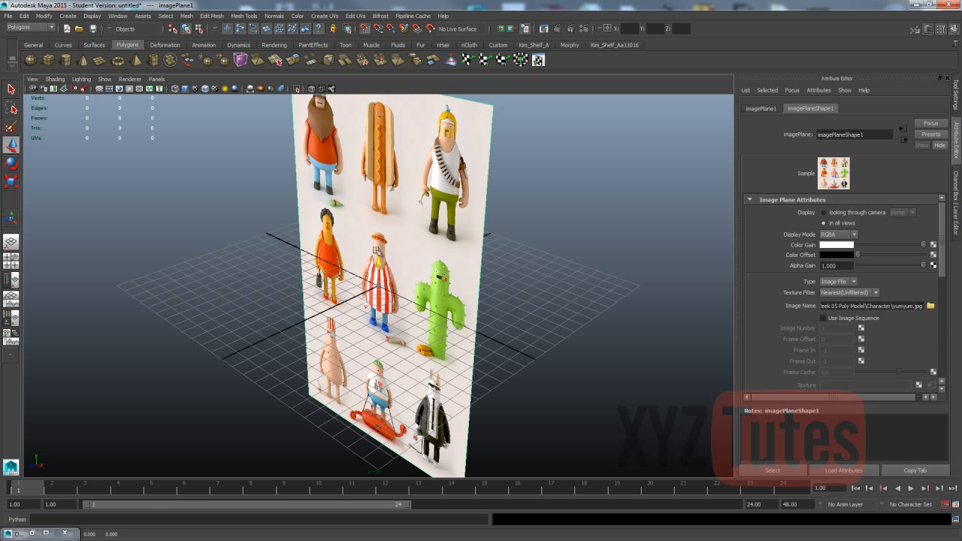
In the front view, move the image plane with grid snapping so the popcorn-headed character stands centred on the origin
key(space)
drag(367, 233, 389, 56)
key(x)
scroll(388, 177, down, 4)
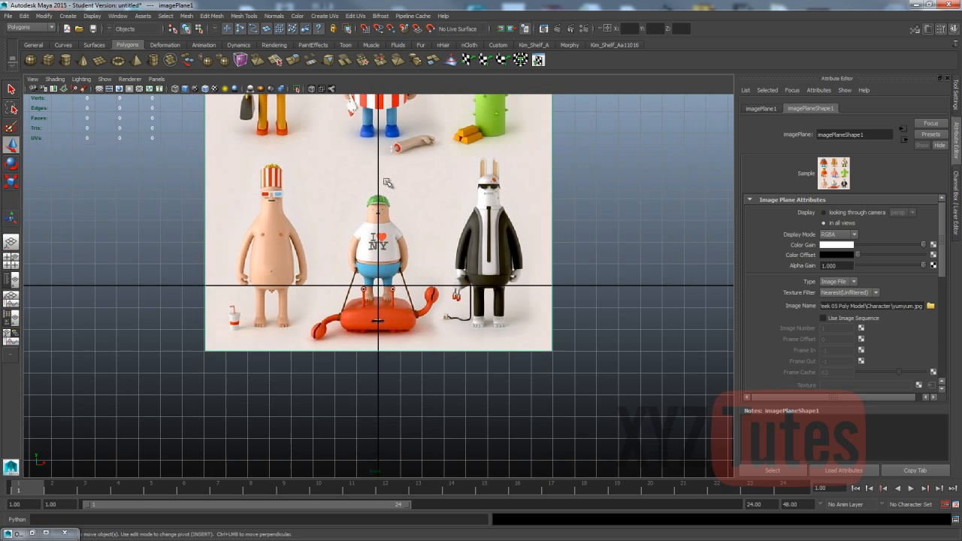
drag(378, 122, 478, 111)
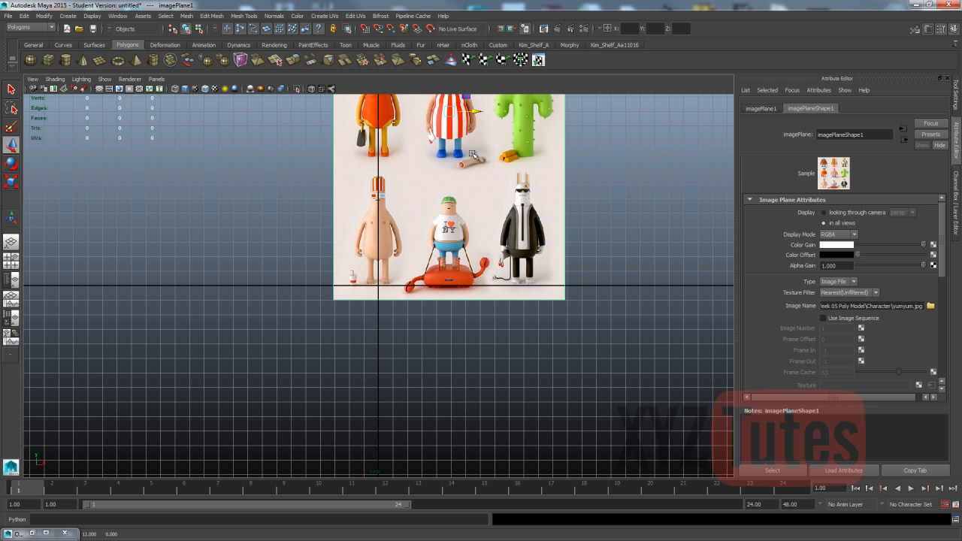
In the side view, move the image plane back beyond the grid, then return to the perspective view and deselect it
key(space)
drag(475, 157, 508, 152)
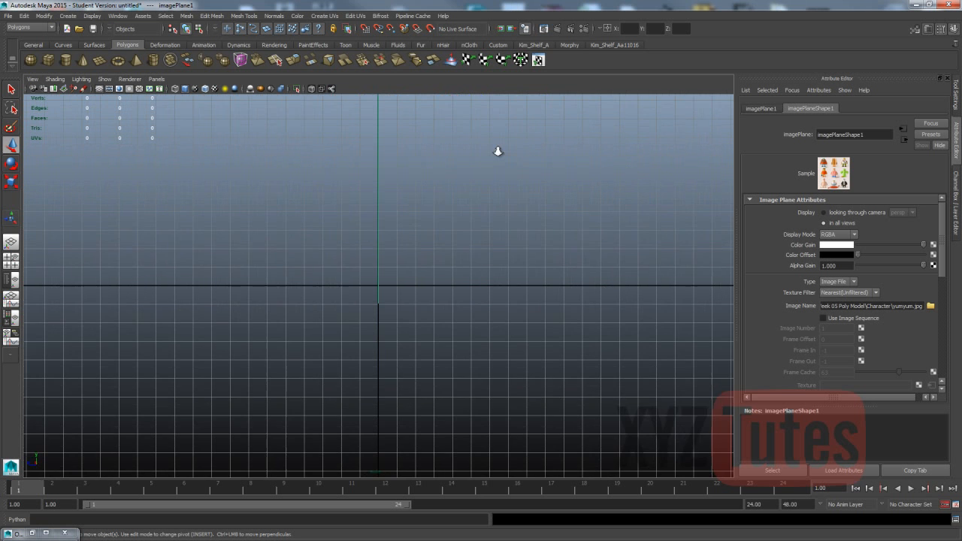
drag(356, 111, 623, 129)
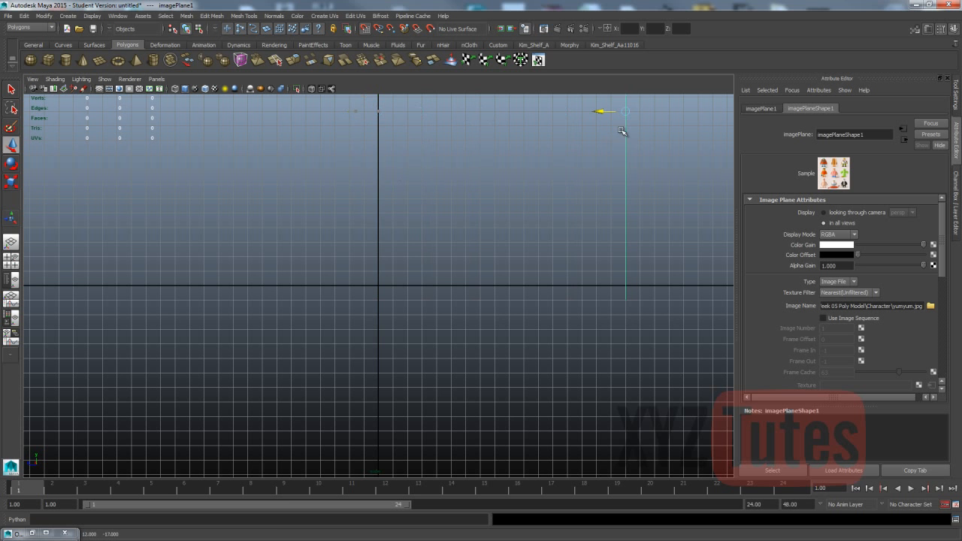
key(space)
drag(313, 161, 313, 146)
click(371, 183)
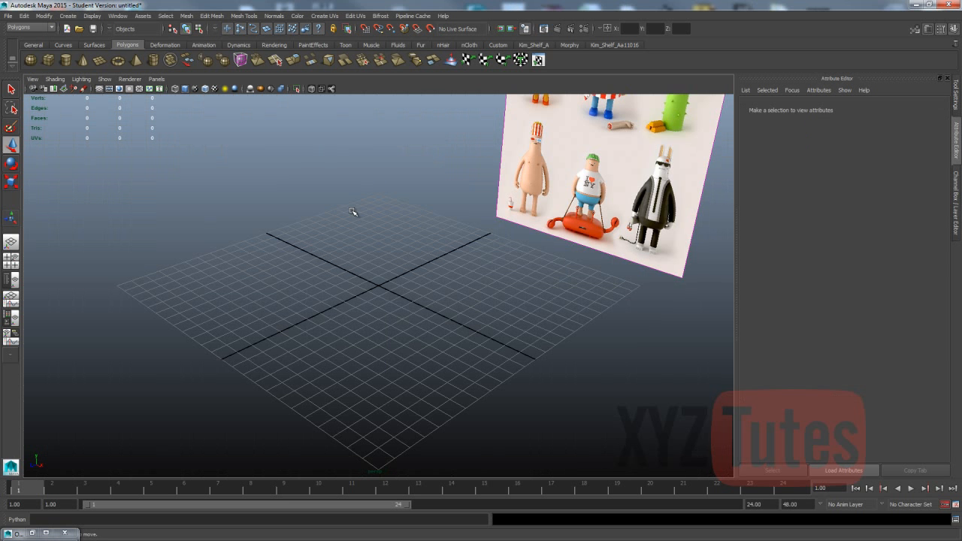
Create a polygon cylinder at the origin and set its radius to 0.3
alt+drag(350, 211, 320, 200)
alt+drag(380, 269, 349, 288)
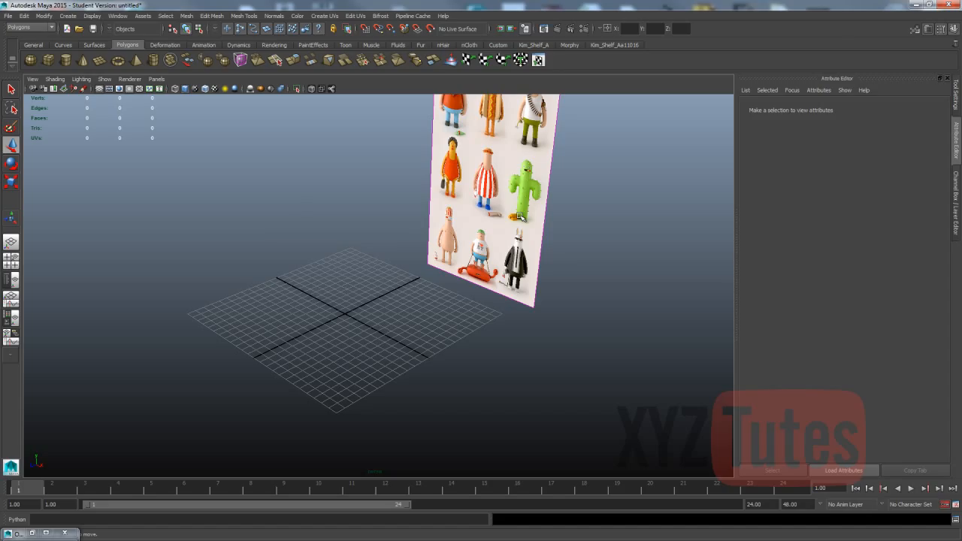
scroll(471, 223, up, 5)
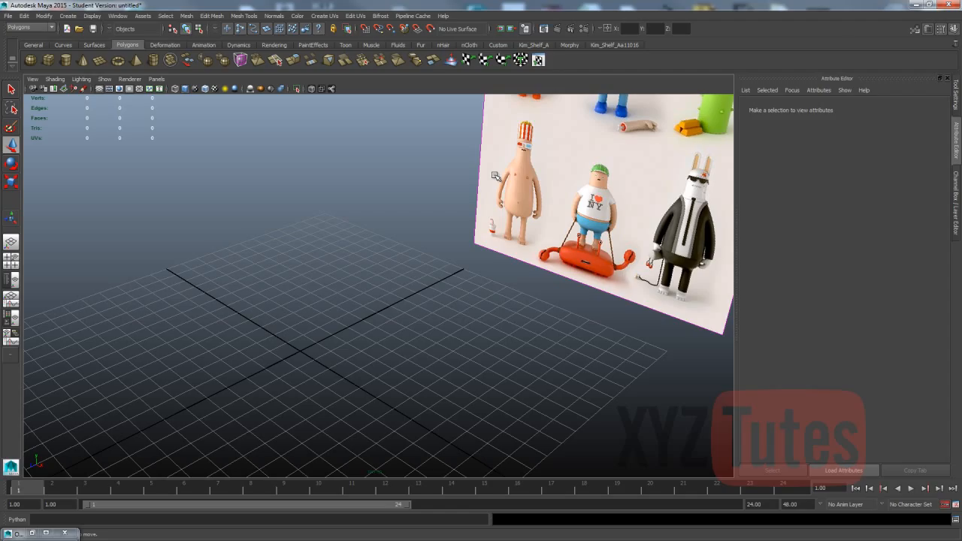
click(67, 61)
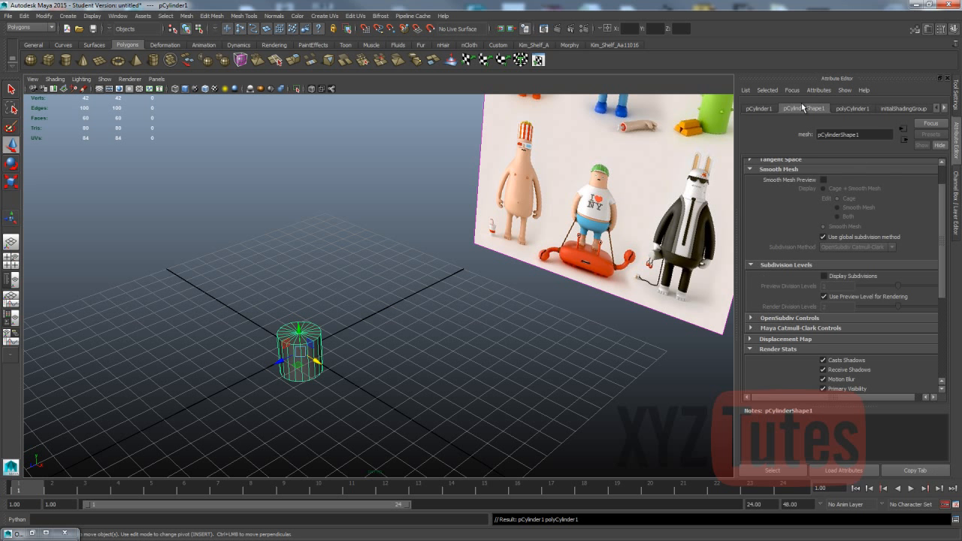
click(853, 108)
click(855, 175)
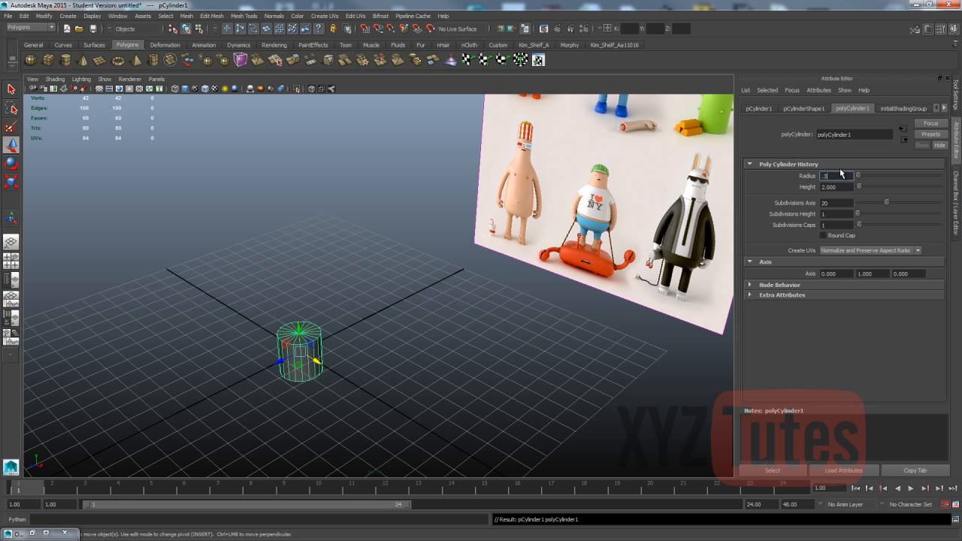
key(Return)
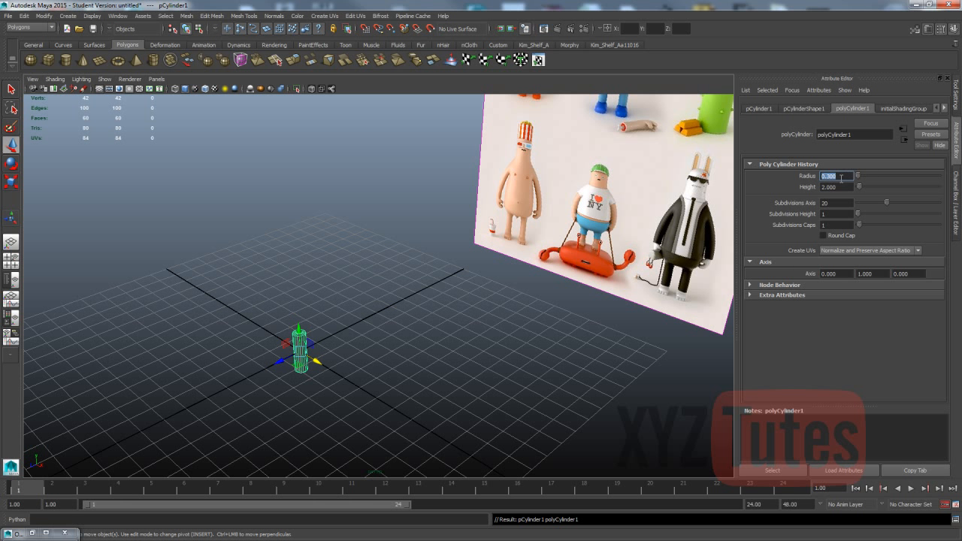
Set the cylinder's axis subdivisions to 8 and leave it deselected
click(831, 213)
double_click(835, 203)
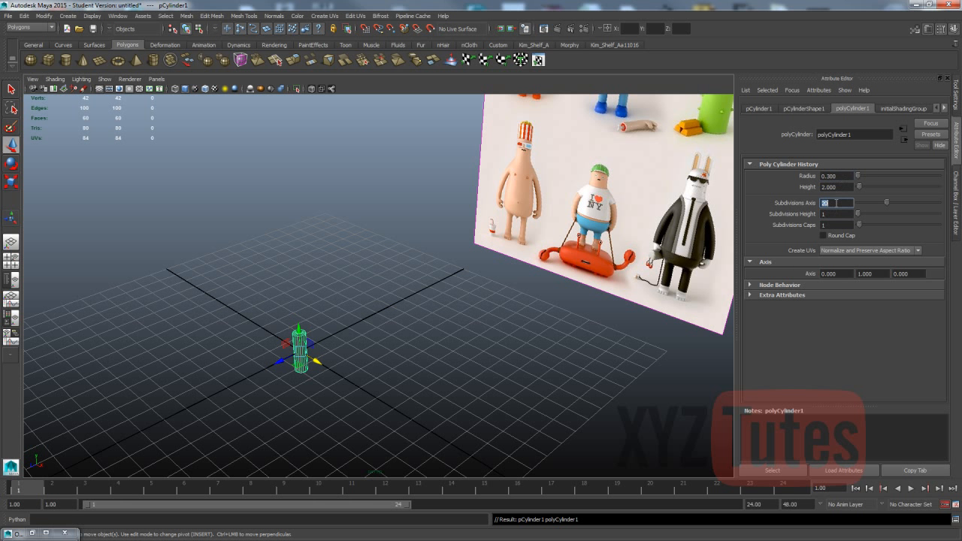
key(Return)
scroll(378, 280, up, 2)
click(384, 281)
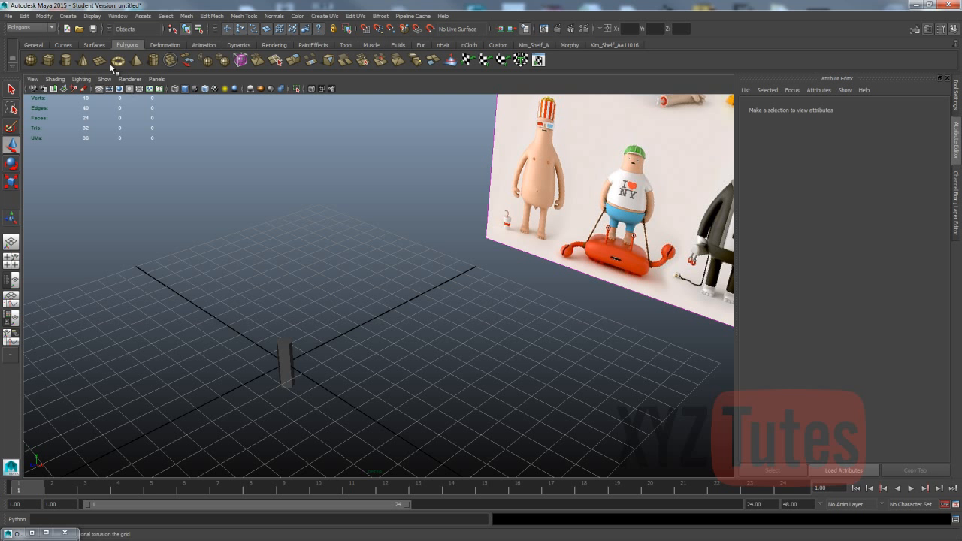
click(293, 342)
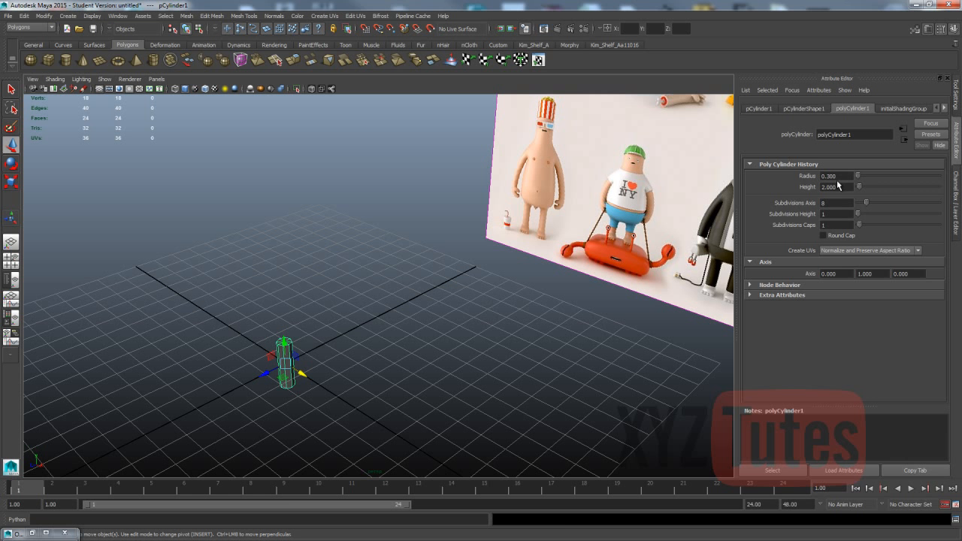
click(462, 268)
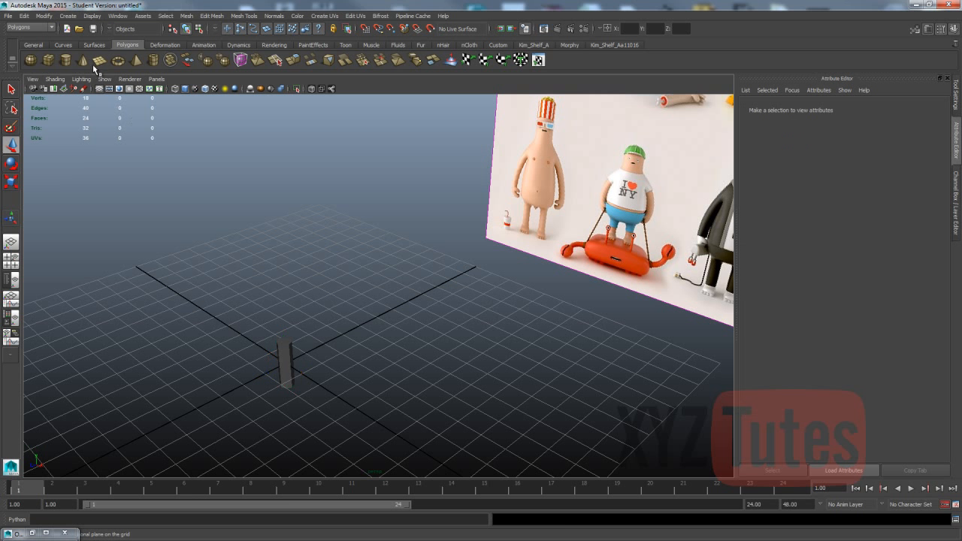
Create a polygon plane in front of the cylinder, with its width and height set to 10
click(96, 64)
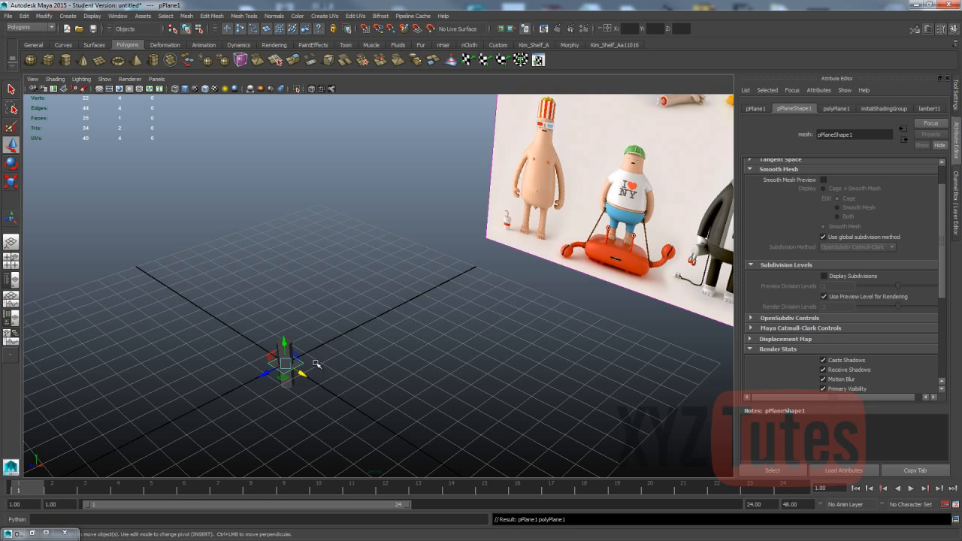
drag(296, 369, 366, 414)
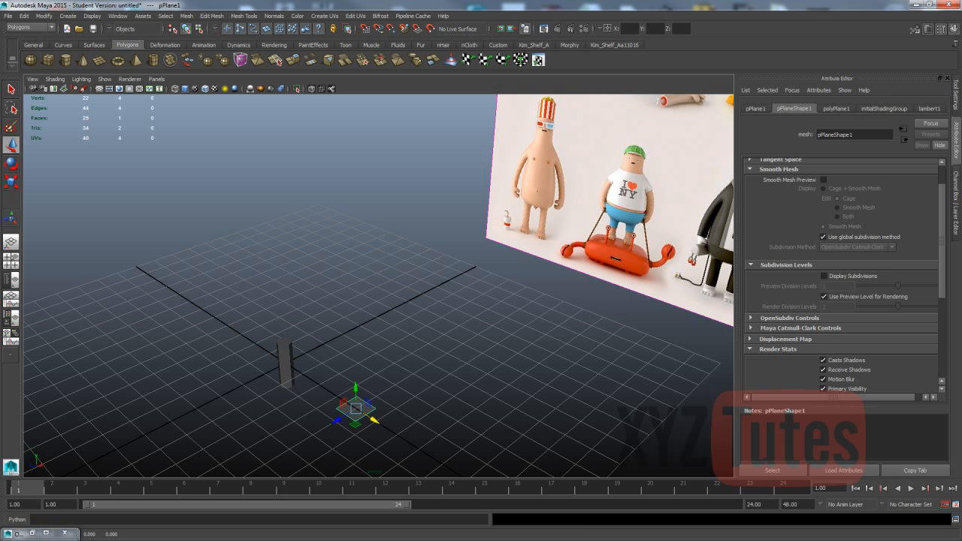
click(845, 111)
double_click(830, 176)
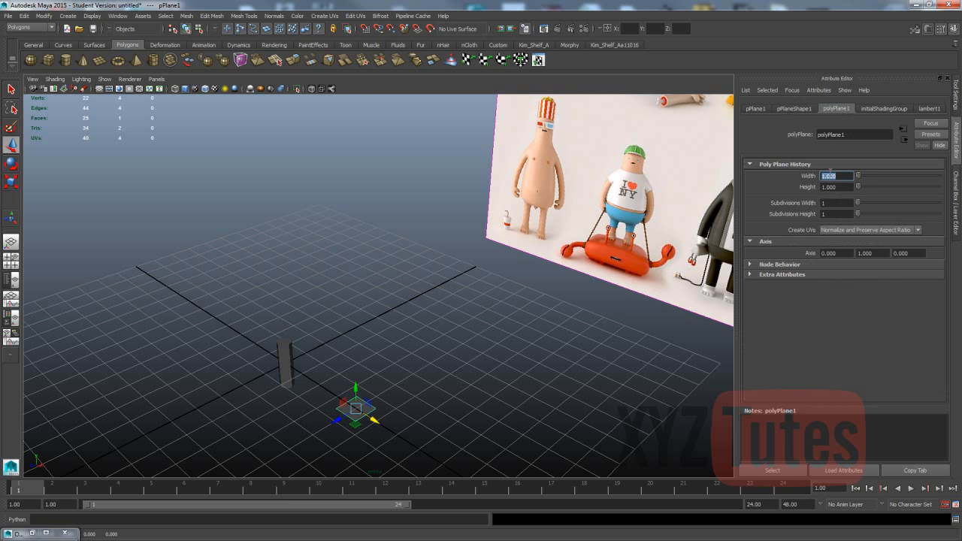
text(10)
click(825, 187)
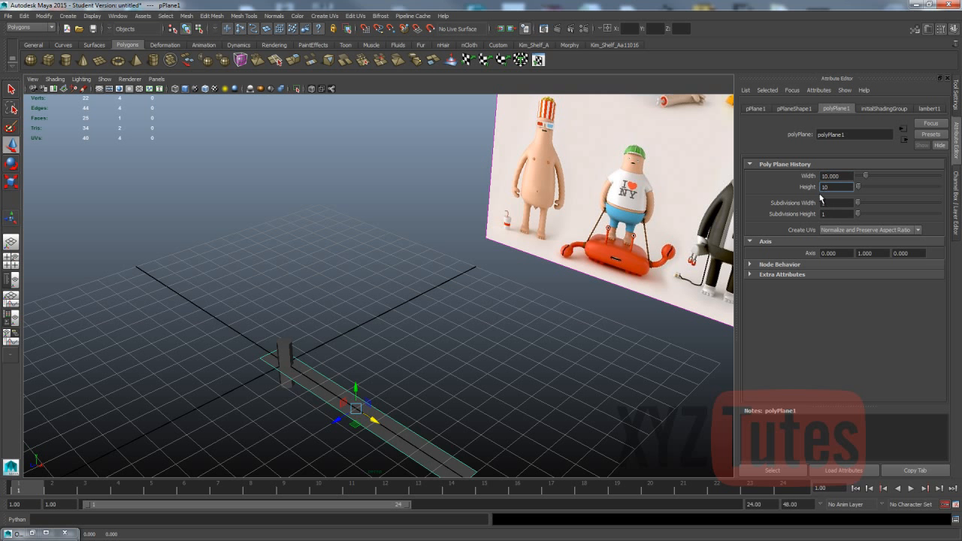
text(10)
key(Return)
Set the plane's width and height subdivisions to 4 each and deselect it
click(826, 203)
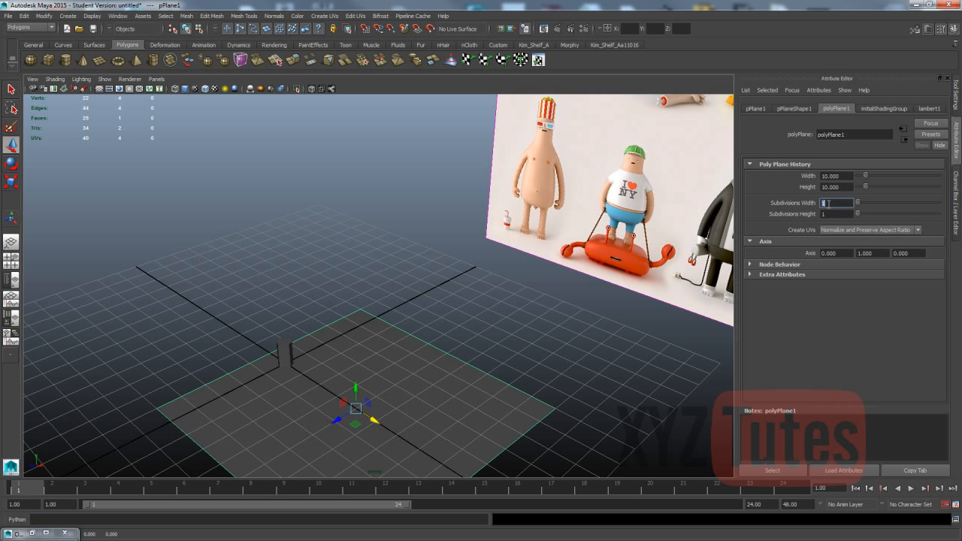
text(4)
key(Return)
double_click(828, 214)
text(4)
key(Return)
click(557, 321)
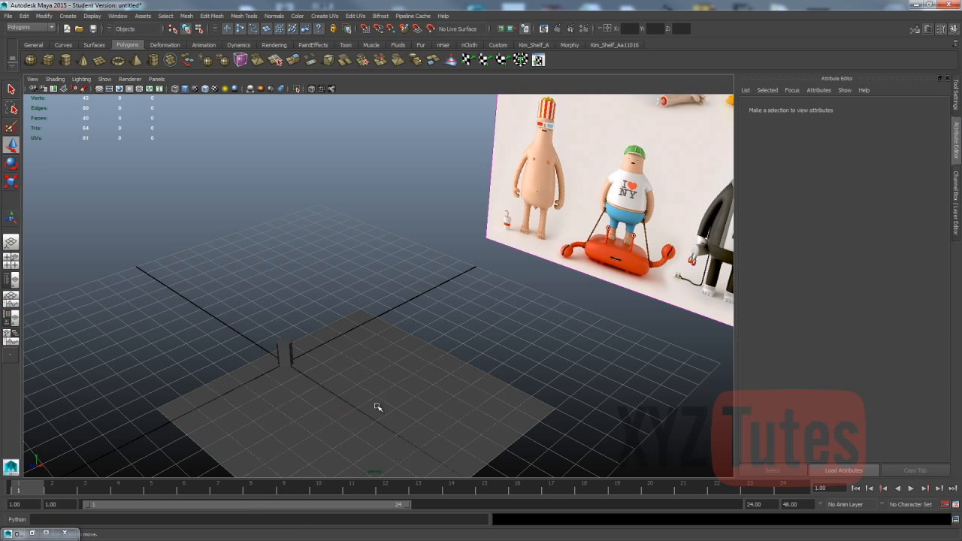
Move the plane along the ground until its edge sits beside the cylinder, and hide the viewport grid
click(395, 409)
drag(339, 423, 427, 369)
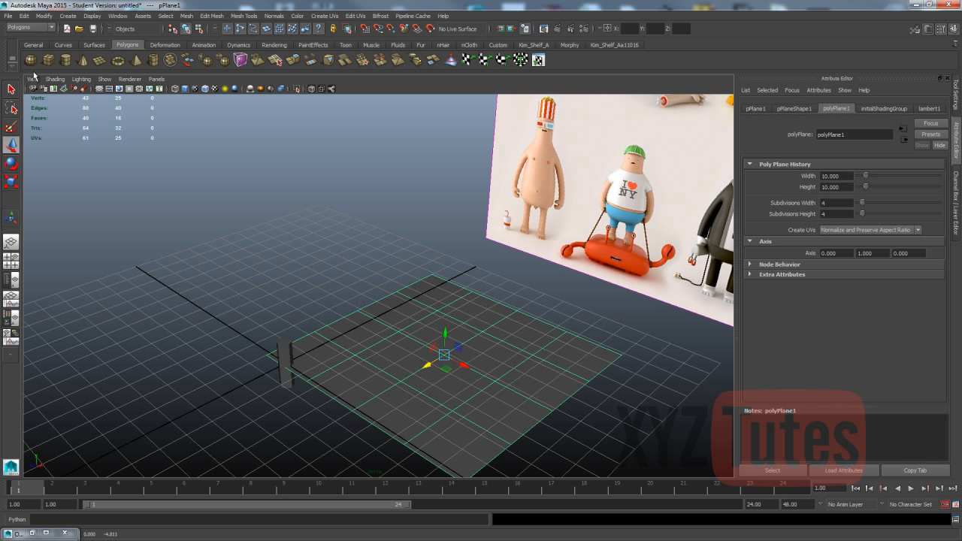
click(98, 89)
Delete the four middle faces of the plane to open a square hole
right_click(409, 355)
click(407, 336)
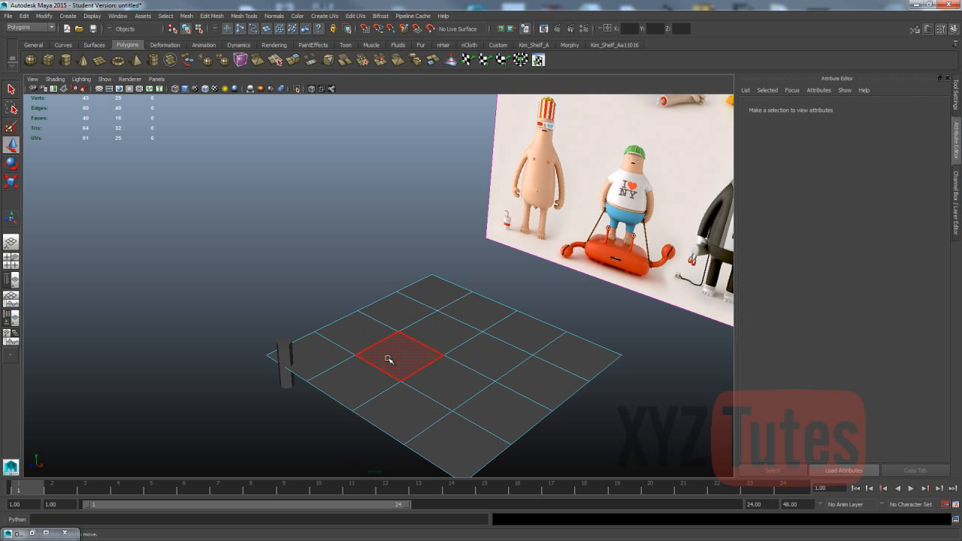
click(386, 357)
shift+click(447, 376)
shift+click(497, 344)
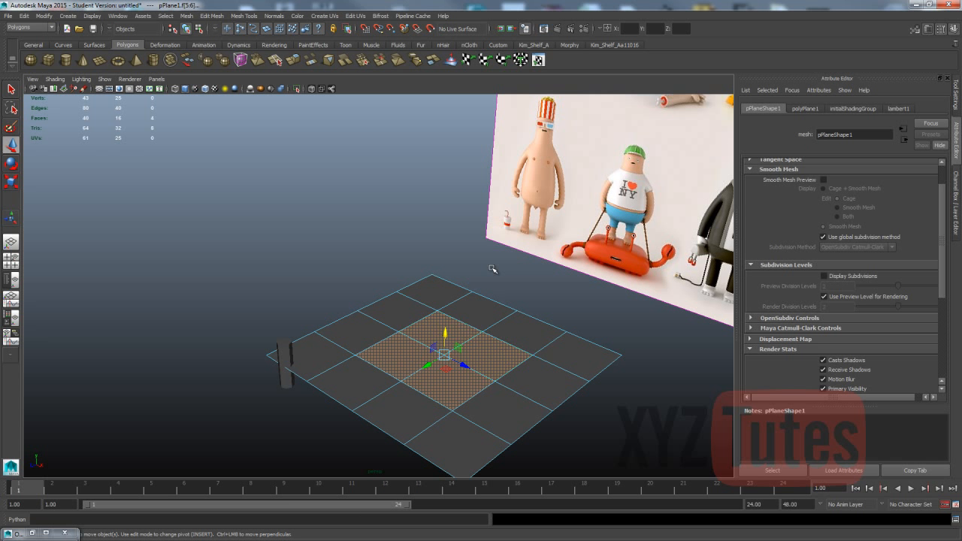
key(Delete)
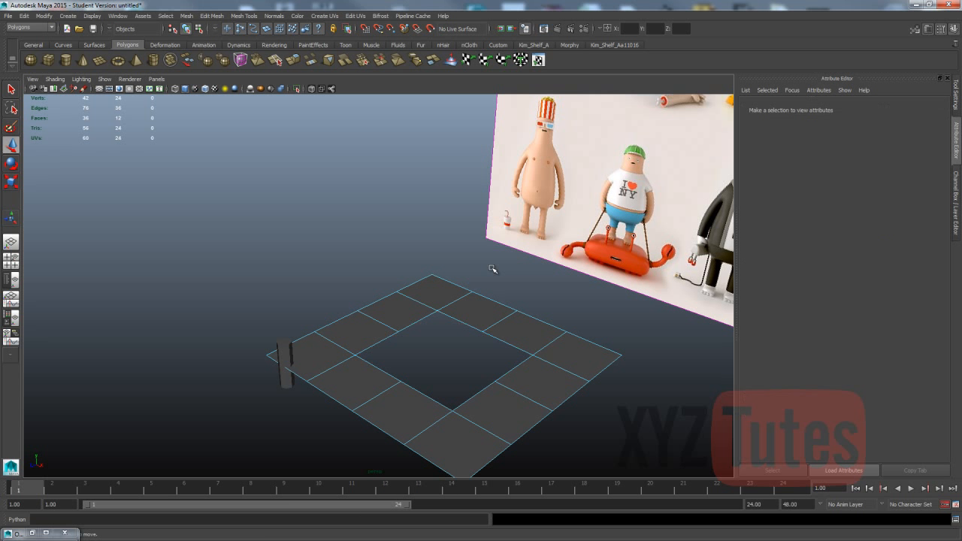
Select and release the hole's border edge loop, and look up the Poly Count option of the heads-up display
right_drag(453, 320, 448, 294)
double_click(443, 311)
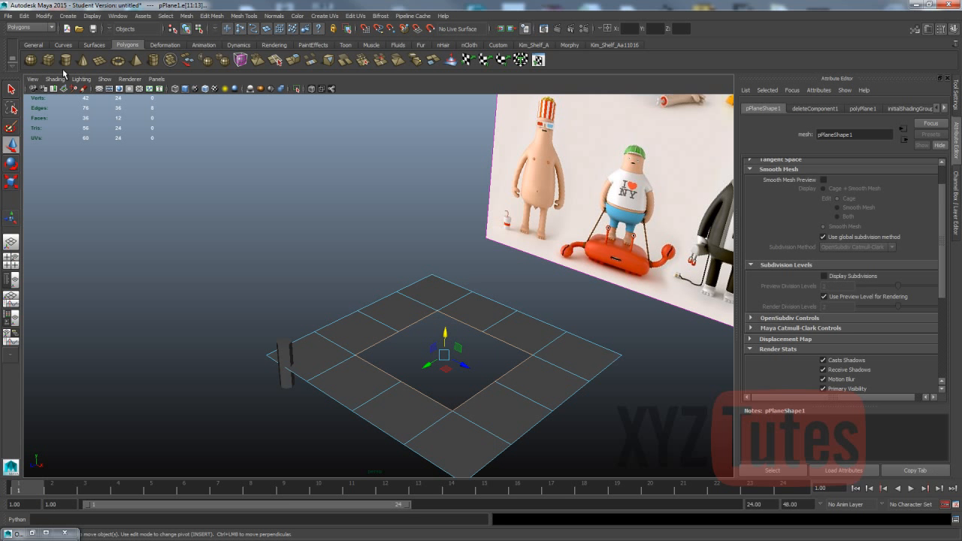
click(326, 257)
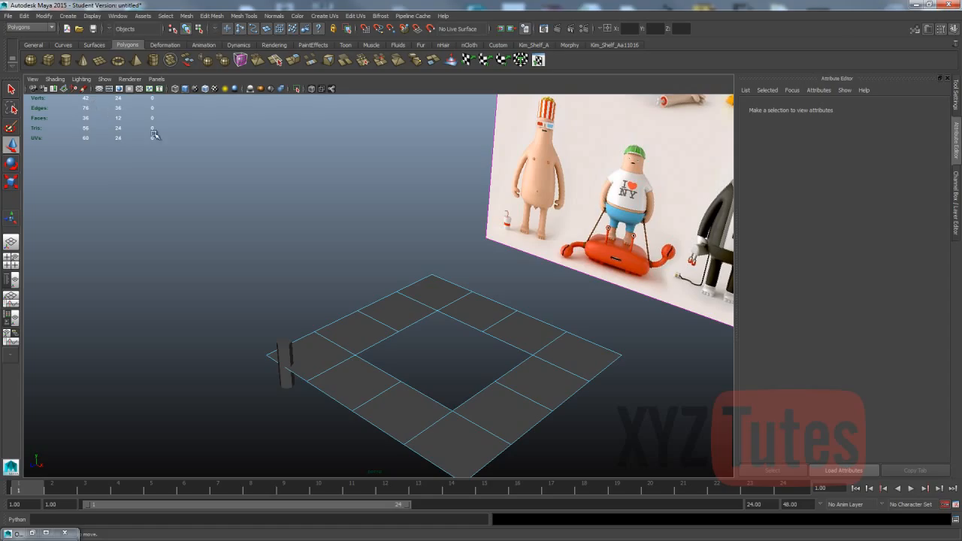
click(93, 16)
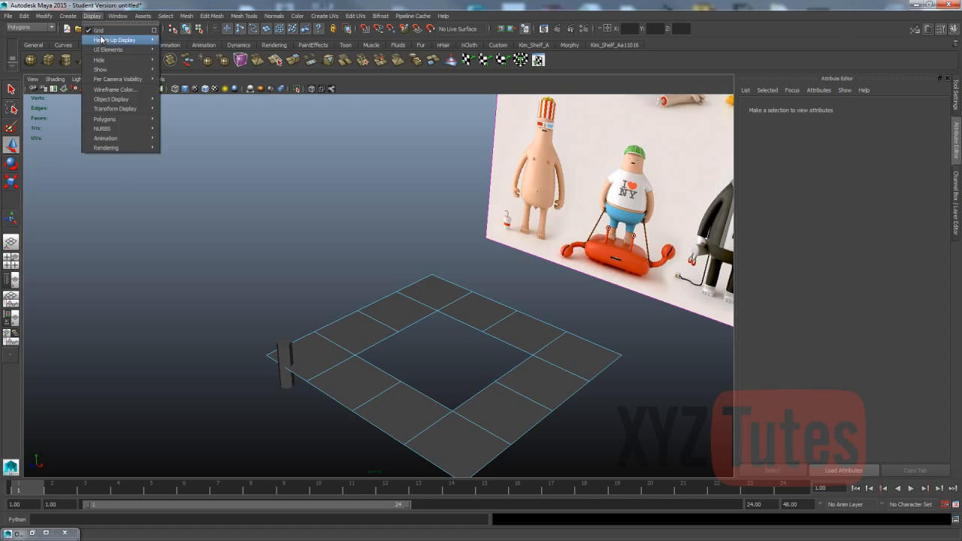
mouse_move(103, 40)
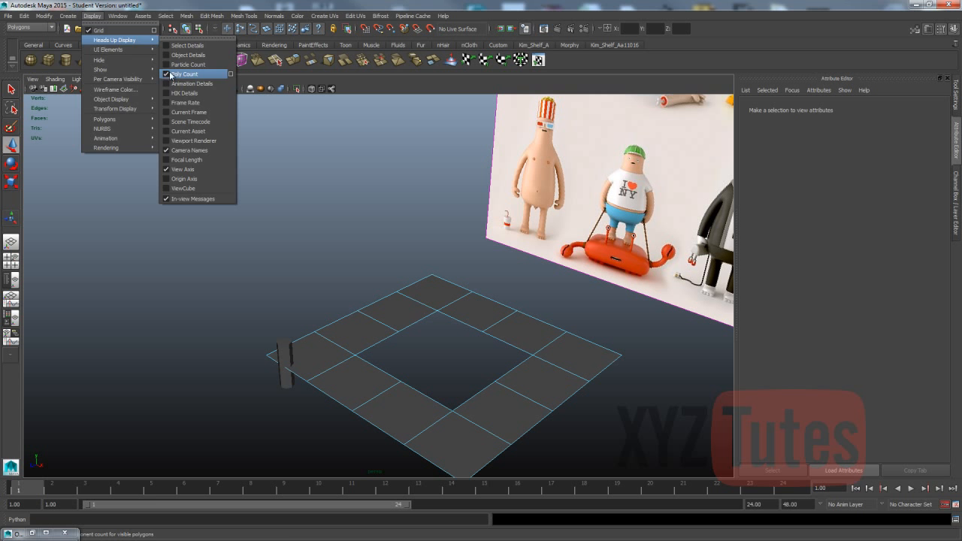
click(391, 249)
Select the hole's border edge loop and apply Average Vertices repeatedly to round the square hole
double_click(419, 323)
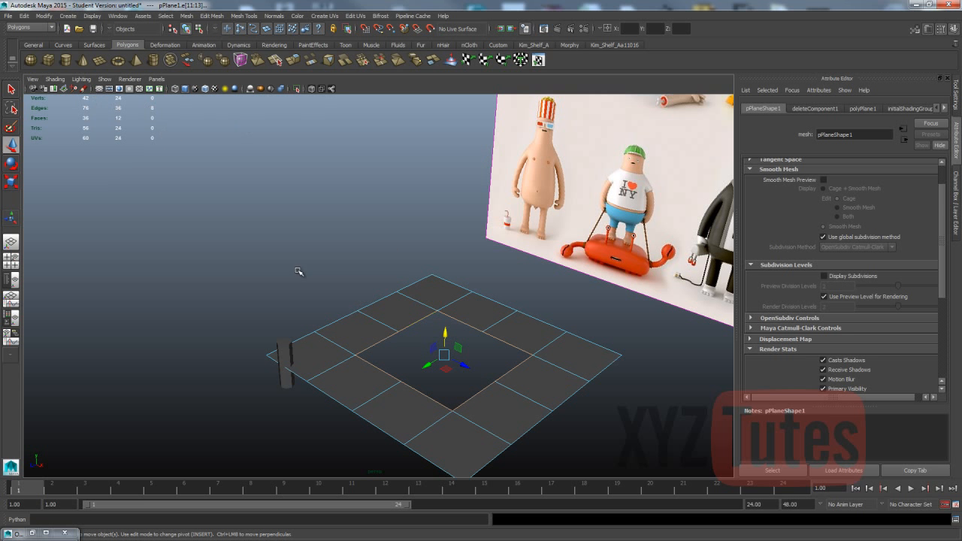
click(186, 16)
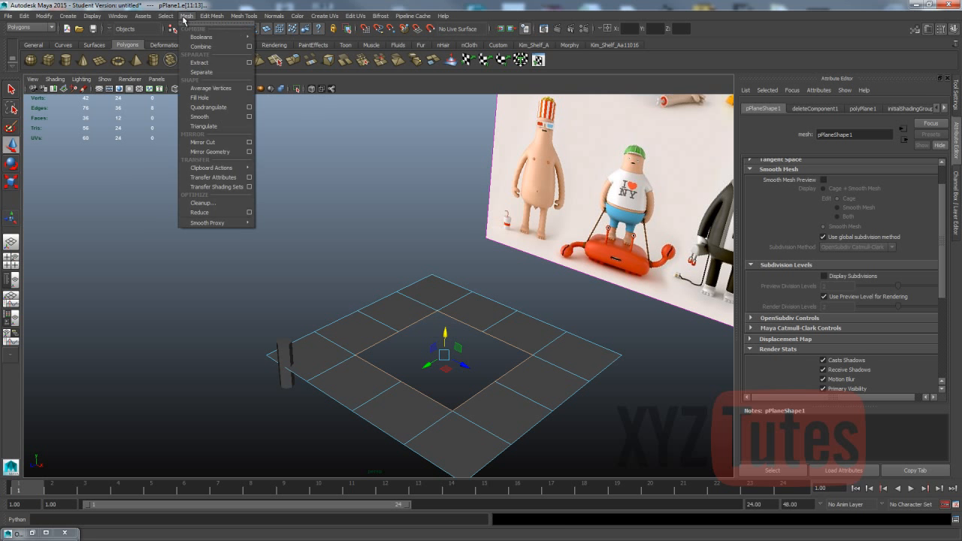
click(203, 90)
key(g)
key(g)
key(g)
key(g)
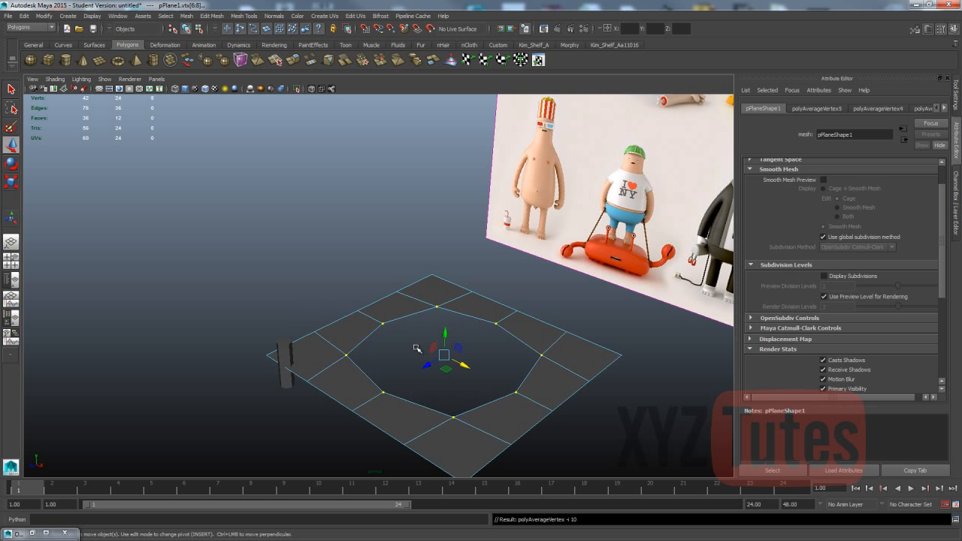
Extrude the rounded hole's border edge loop with a thickness of 1 to raise a wall around it
click(369, 280)
alt+drag(455, 307, 408, 342)
alt+drag(291, 301, 382, 255)
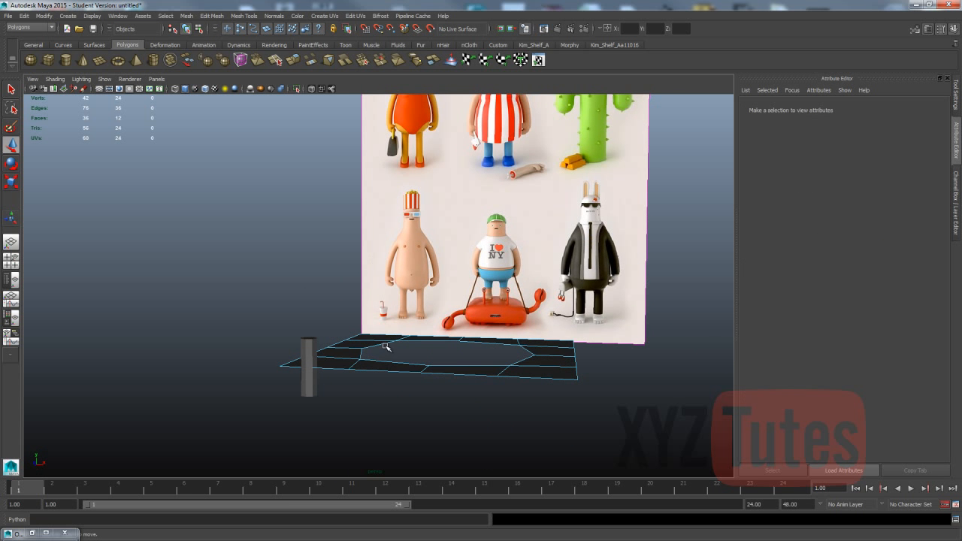
double_click(387, 361)
alt+drag(388, 361, 353, 353)
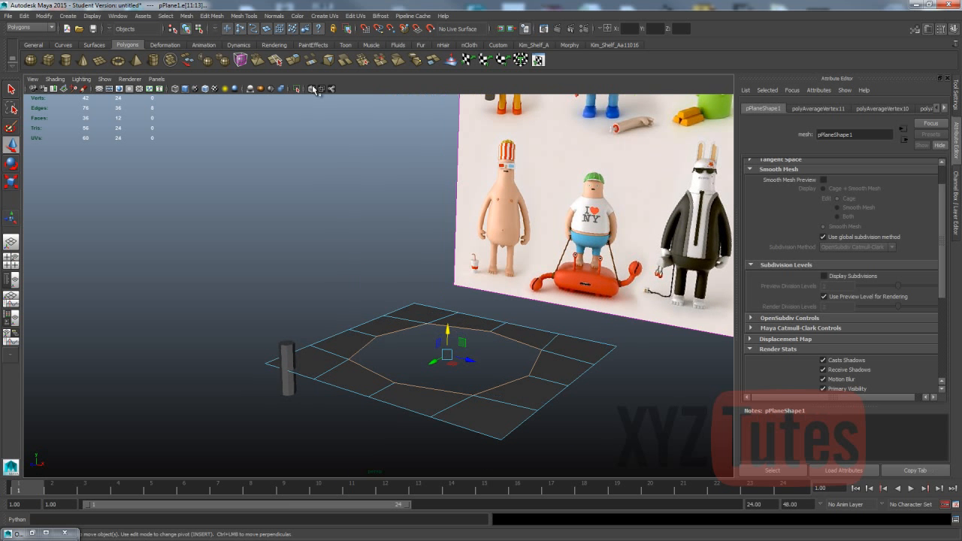
click(211, 16)
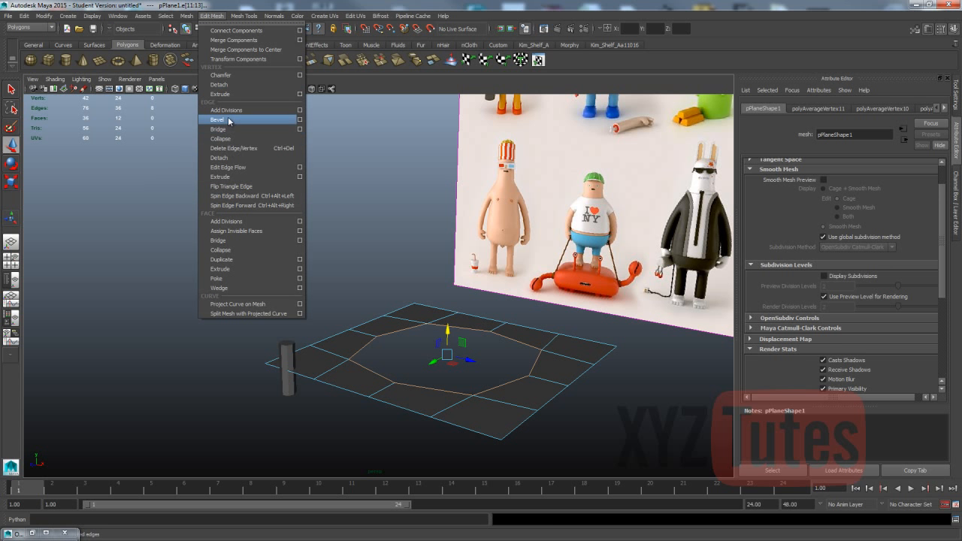
click(225, 178)
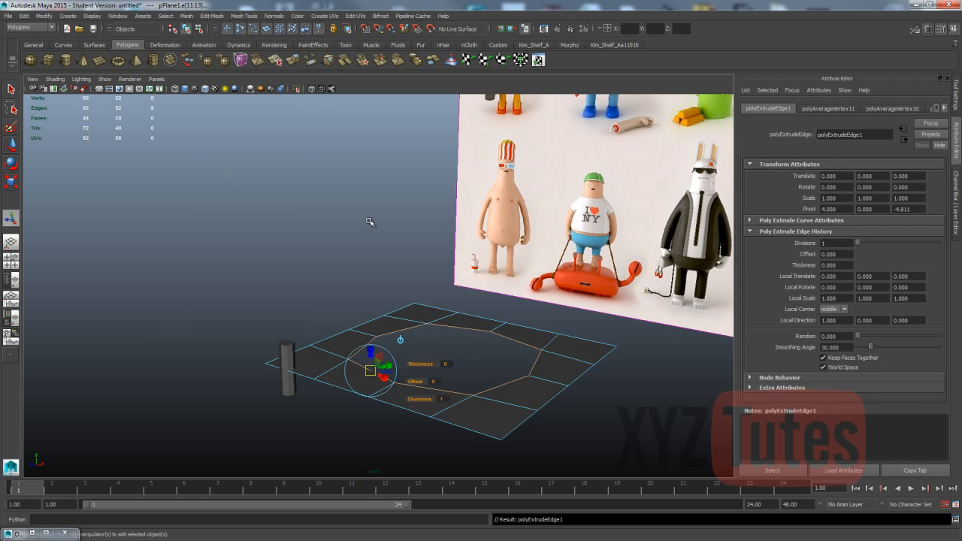
click(444, 363)
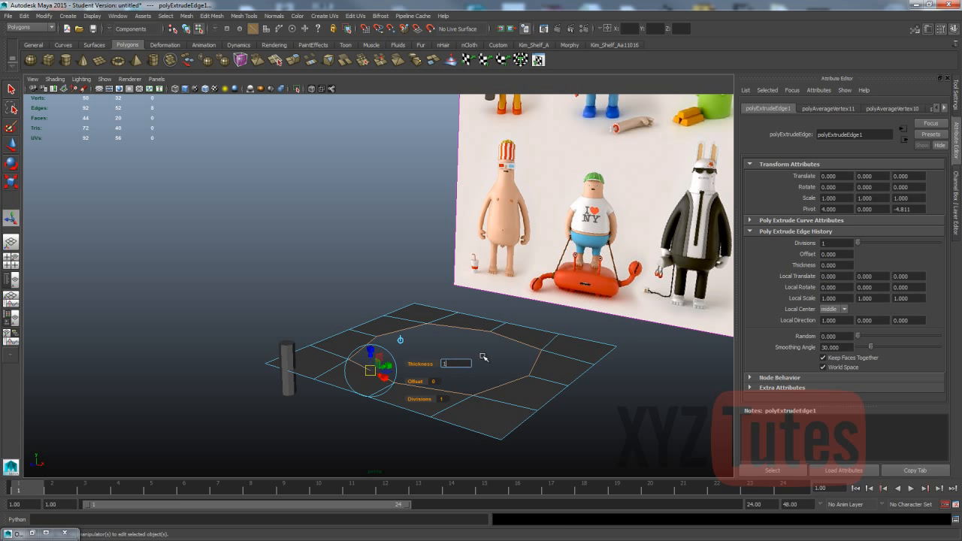
text(1)
key(Return)
Select the top rim loop of the raised wall and examine the opening from several angles
click(329, 323)
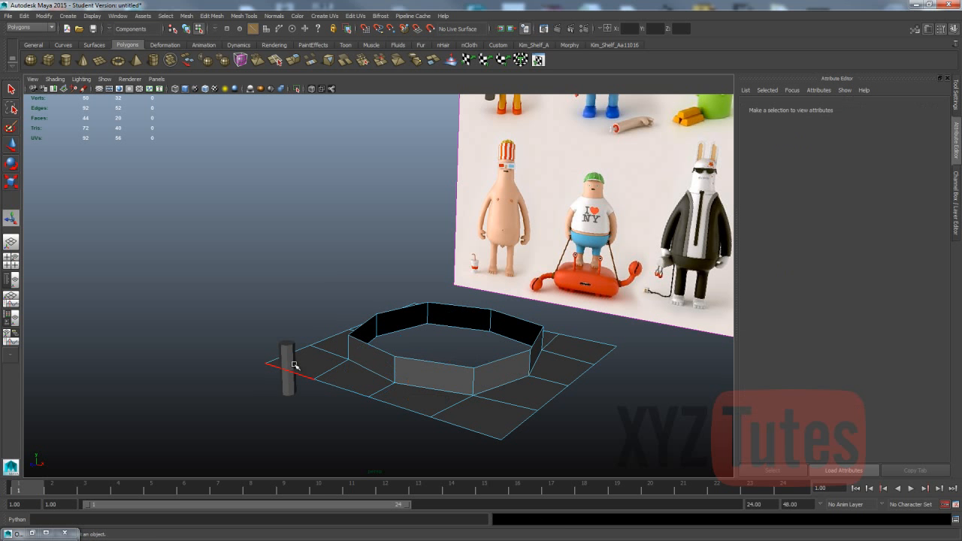
click(403, 361)
alt+drag(429, 333, 400, 380)
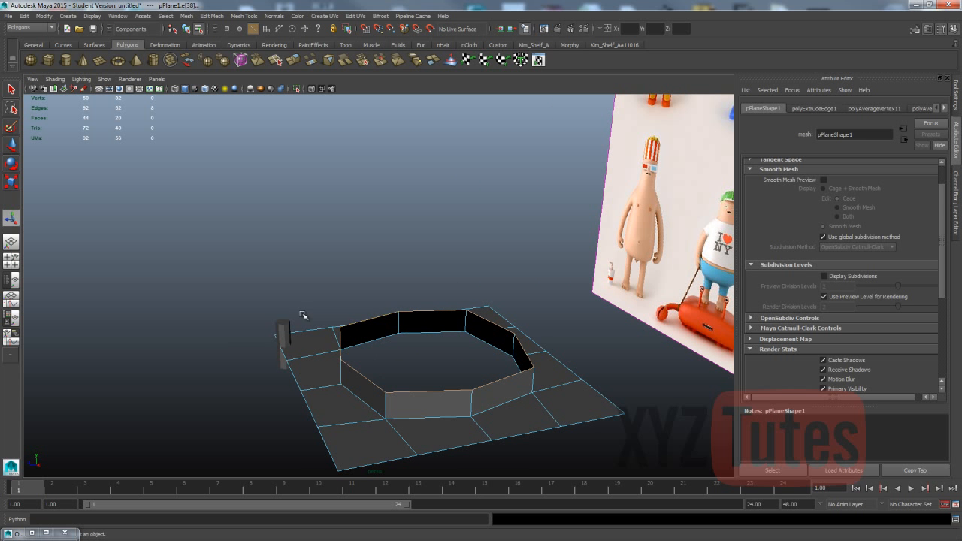
alt+drag(279, 334, 260, 343)
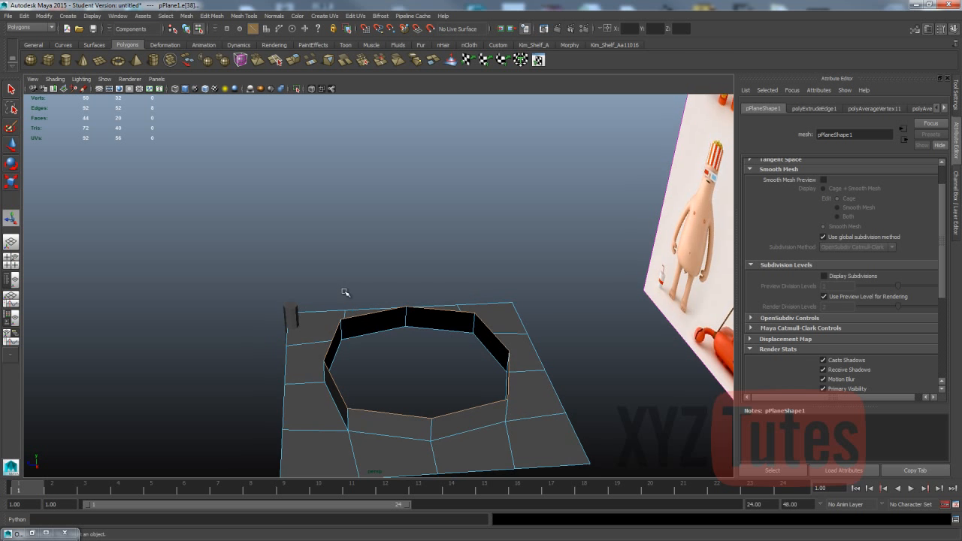
alt+drag(446, 288, 524, 312)
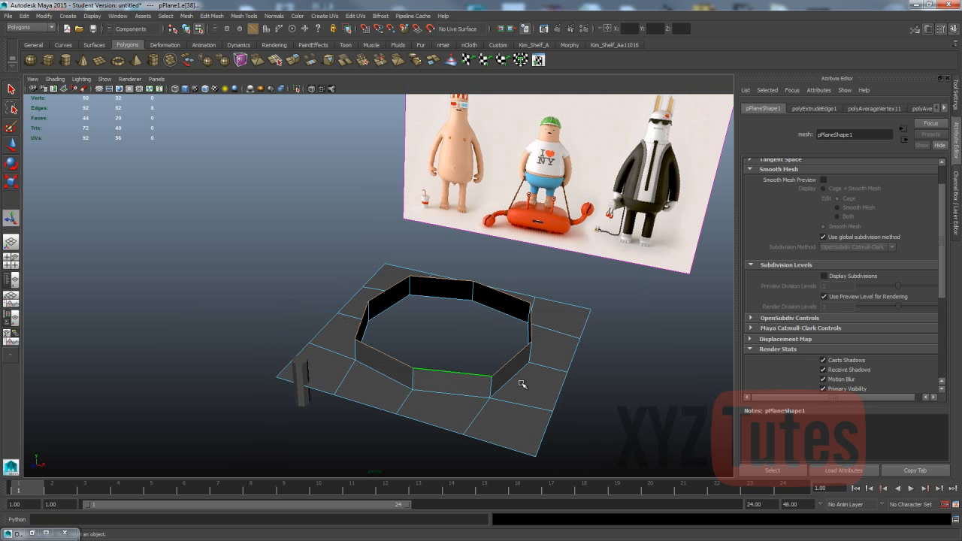
Return the plane to object mode and delete the whole practice plane
right_drag(554, 331, 582, 306)
click(547, 326)
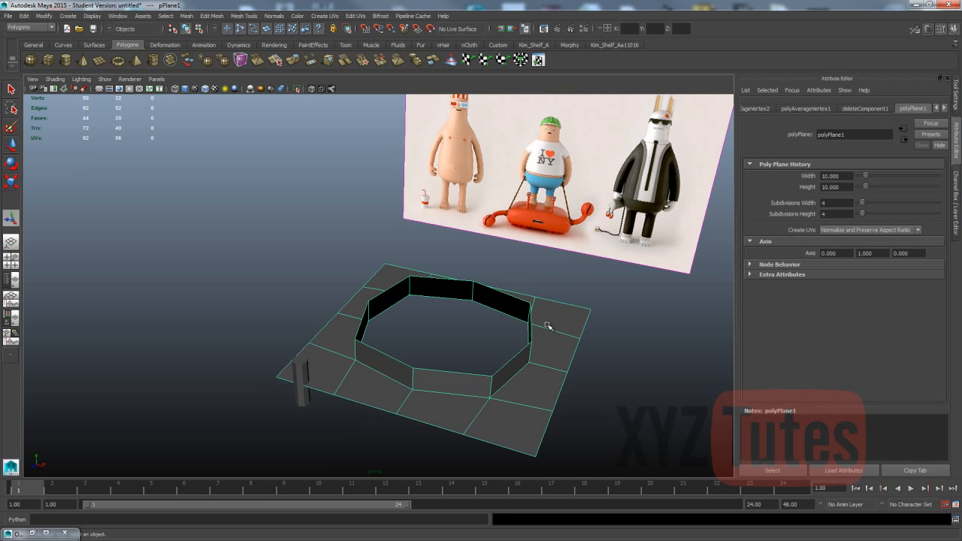
key(Delete)
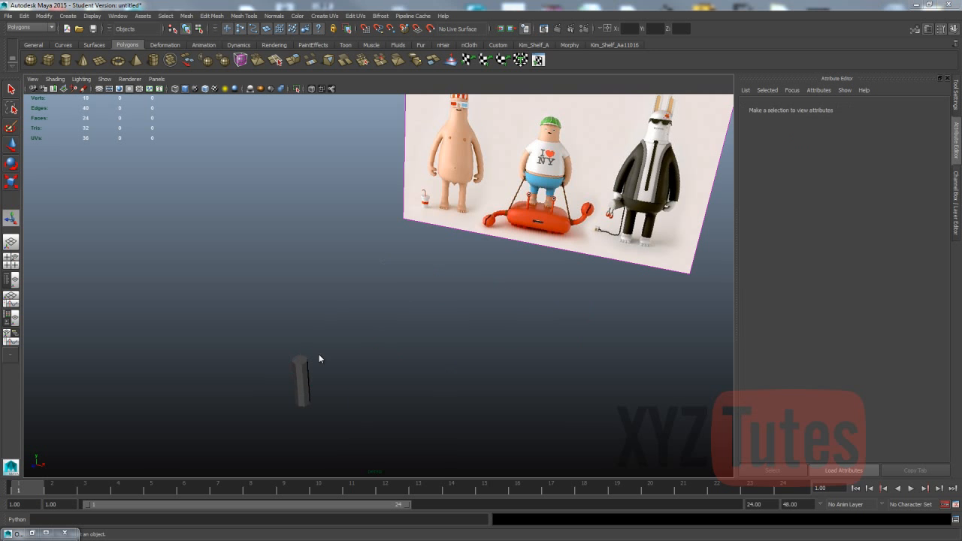
In the top view, delete all the triangular cap faces at both ends of the cylinder
key(space)
drag(319, 354, 295, 356)
scroll(338, 325, up, 10)
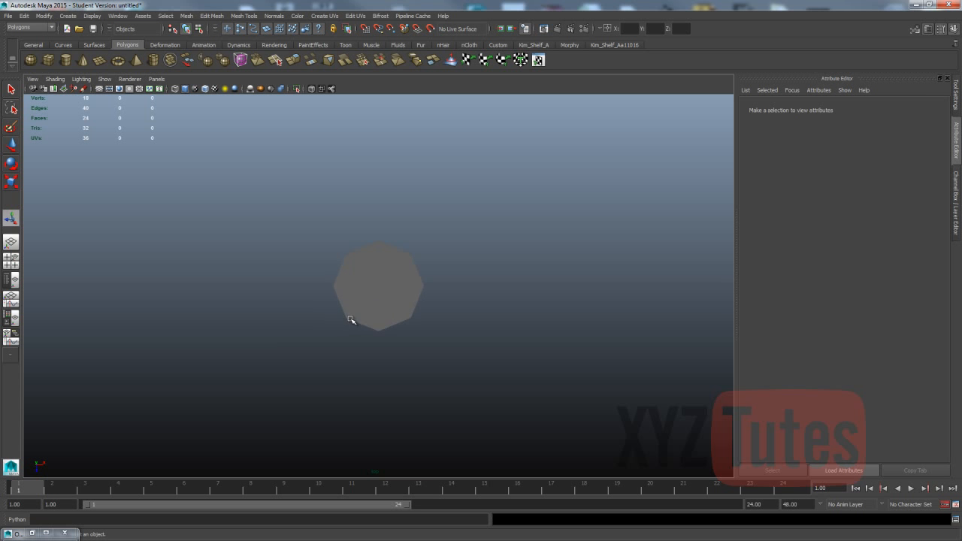
click(376, 297)
right_drag(384, 286, 385, 310)
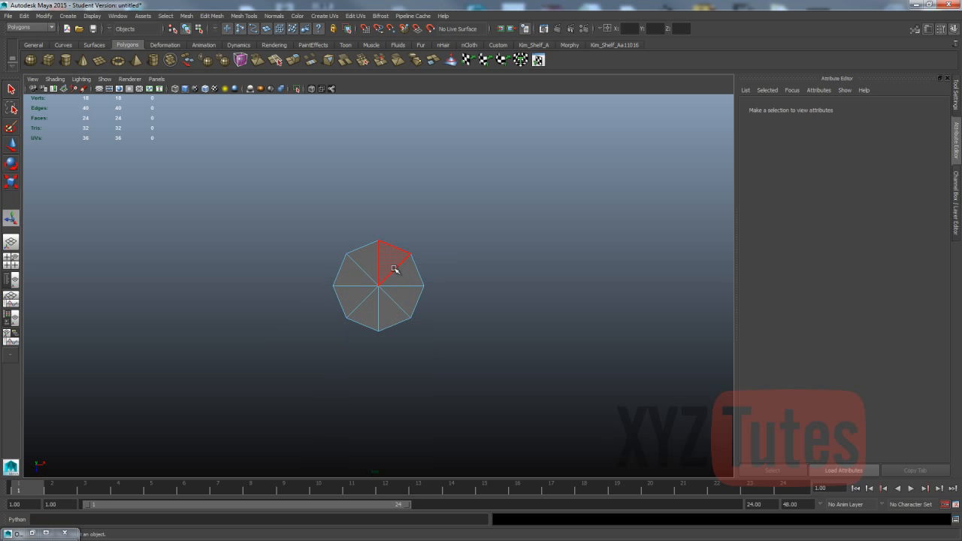
drag(394, 269, 369, 302)
key(Delete)
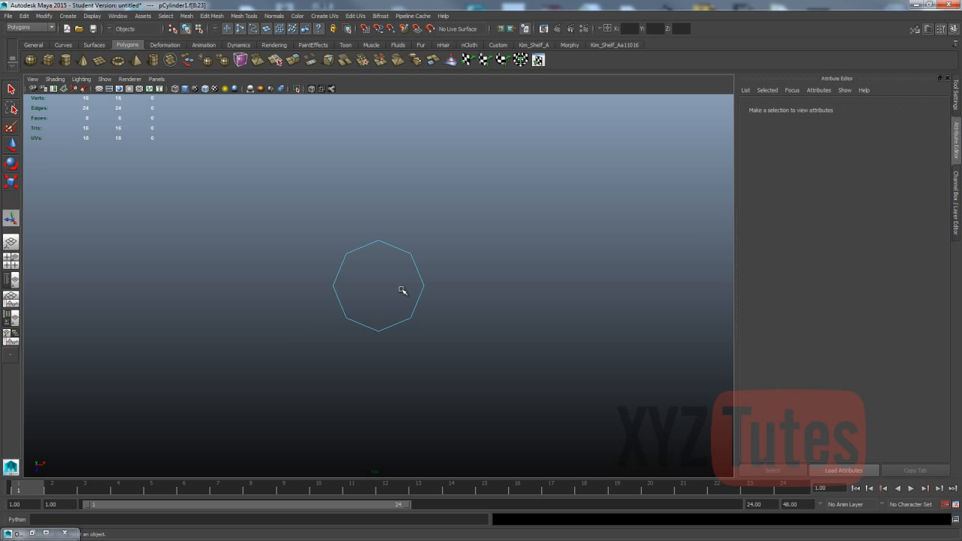
Return to the perspective view and display the ground grid
key(space)
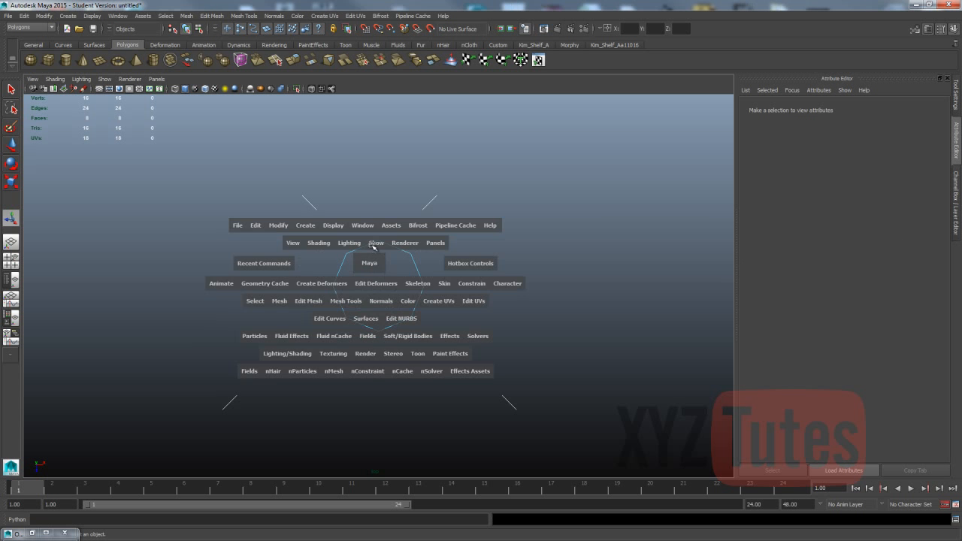
drag(369, 263, 398, 243)
alt+right_drag(315, 318, 356, 321)
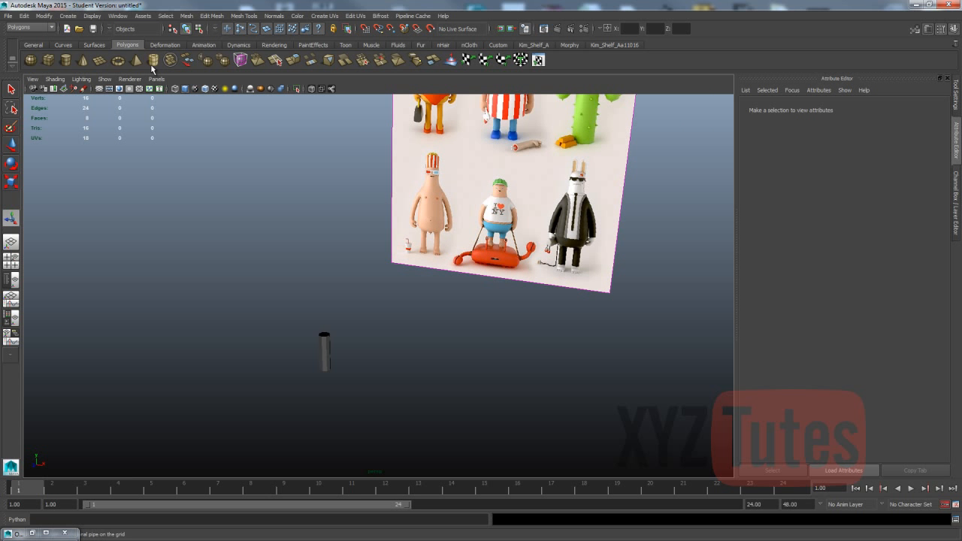
click(99, 88)
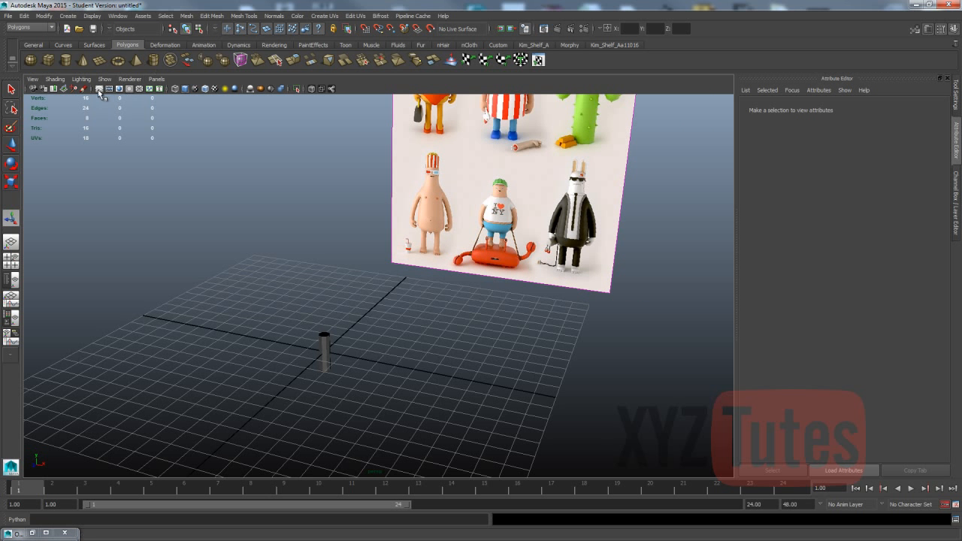
Move the cylinder's pivot to its base and set its Y position to 0 so it stands on the grid
click(325, 340)
alt+drag(351, 352, 347, 358)
scroll(344, 365, up, 3)
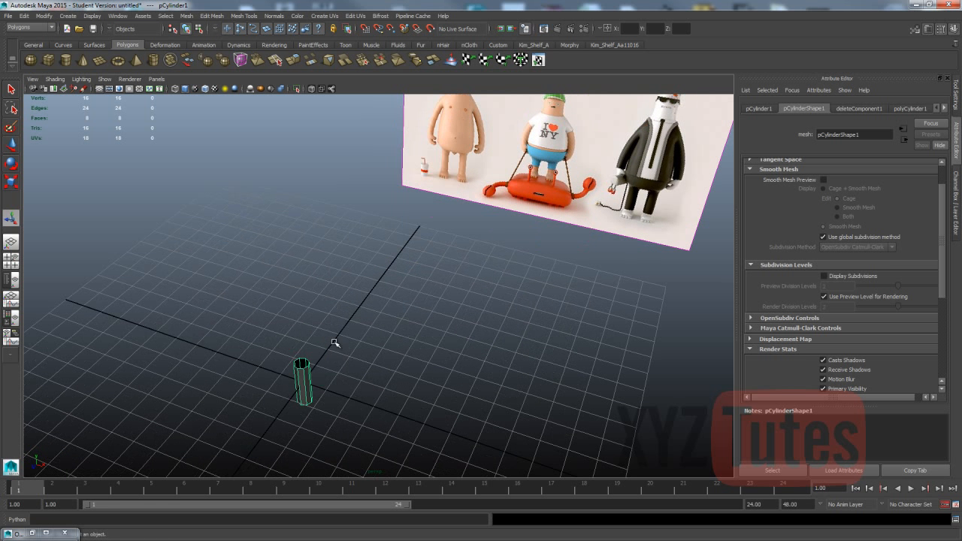
key(w)
alt+middle_drag(354, 376, 383, 290)
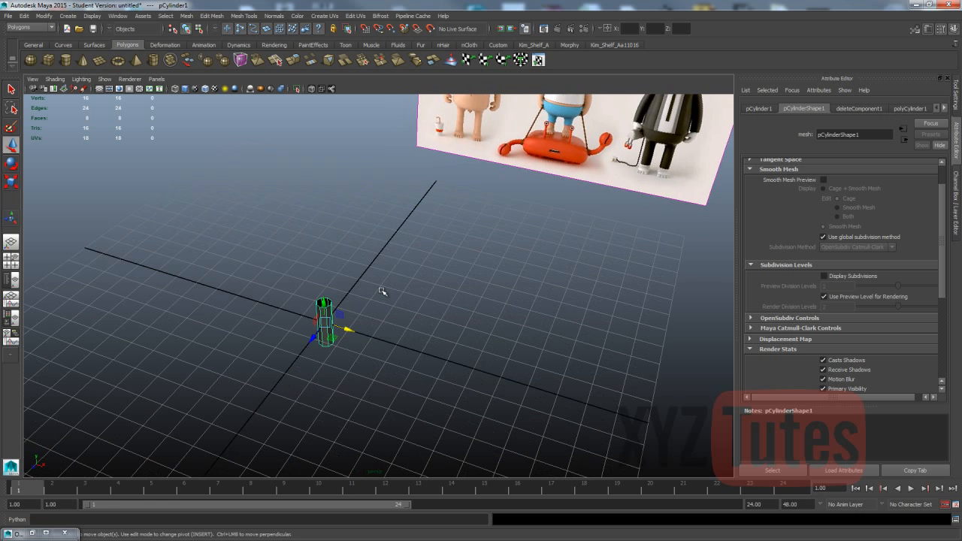
scroll(389, 309, up, 3)
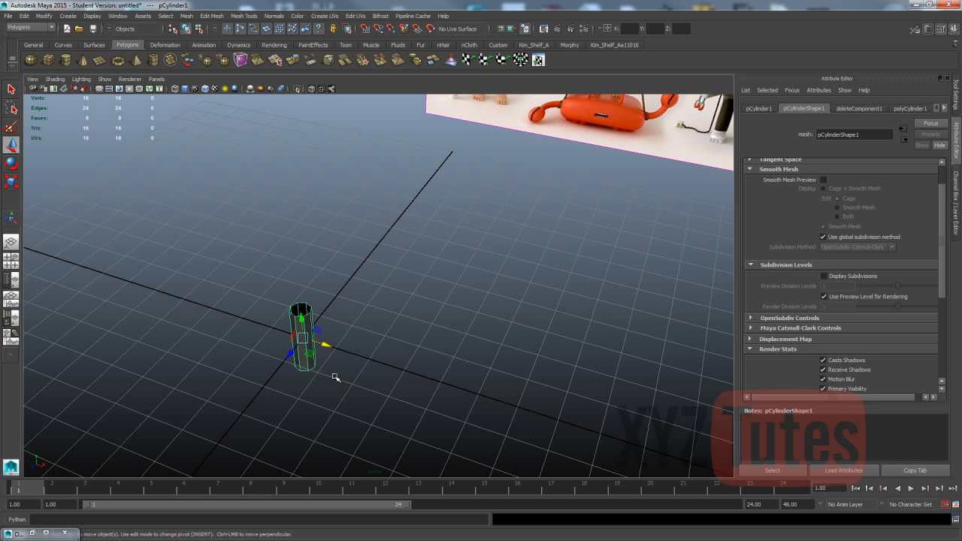
key(Insert)
drag(304, 340, 299, 373)
key(Insert)
click(654, 28)
text(0)
key(Return)
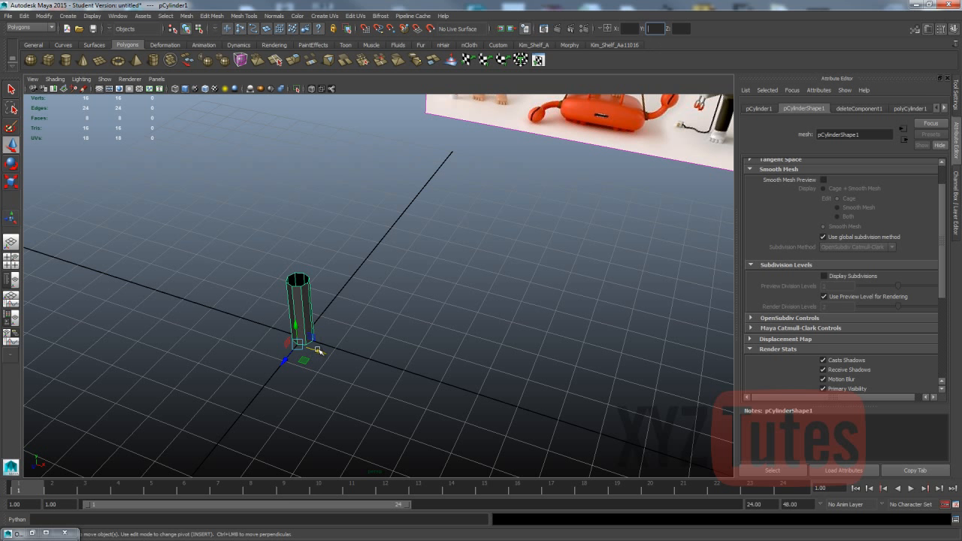
Move the cylinder along the negative X axis, away from the grid's centre, and deselect it
drag(317, 351, 169, 311)
click(233, 293)
scroll(227, 280, down, 4)
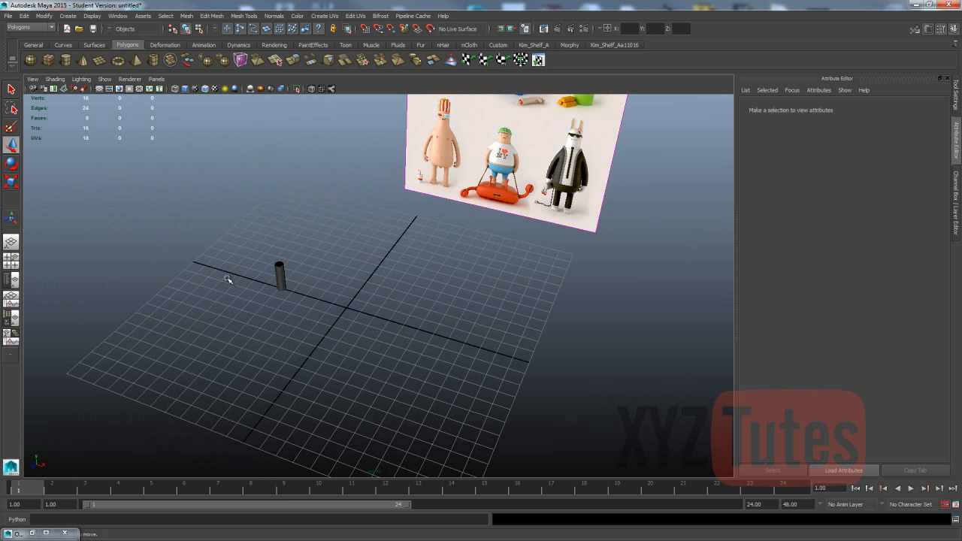
scroll(211, 275, up, 2)
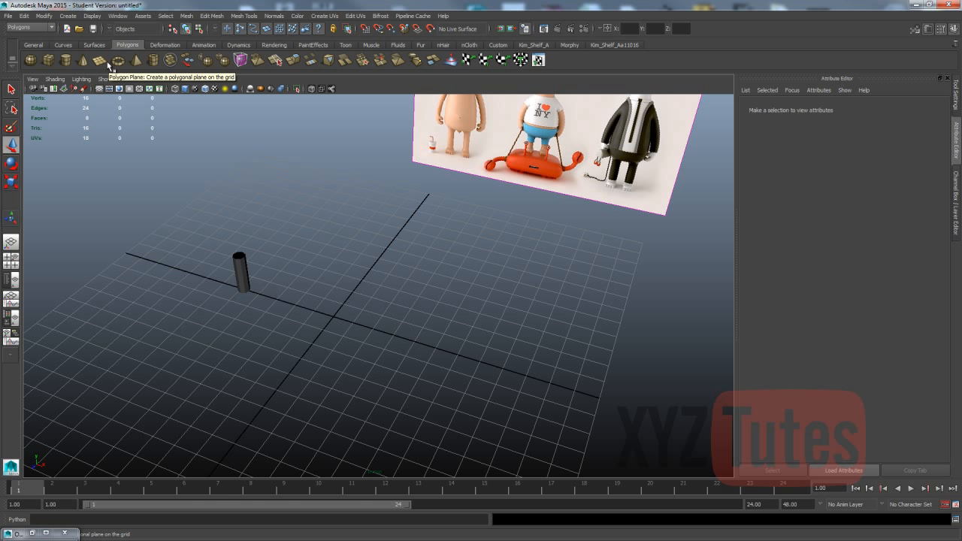
Create a polygon plane at the origin and show it from the top view
click(108, 64)
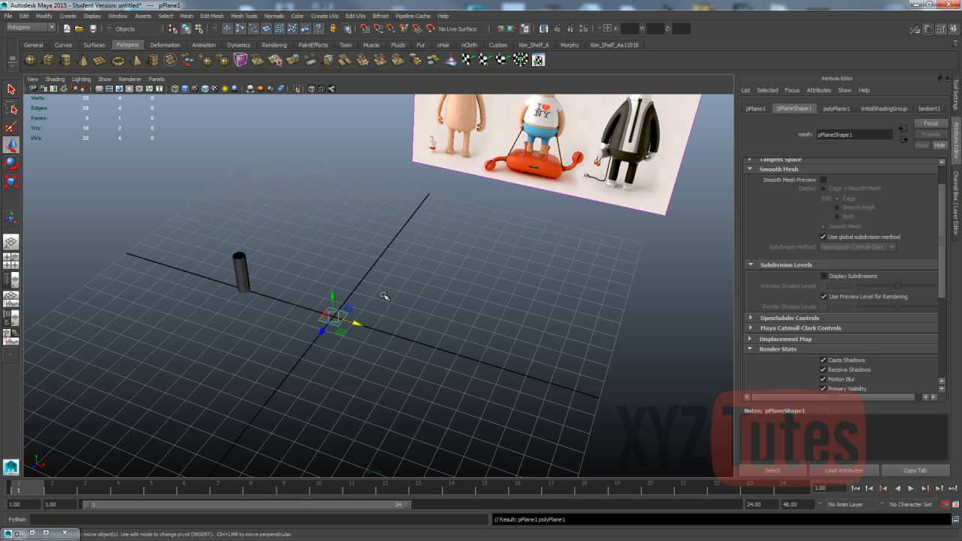
key(space)
drag(397, 306, 376, 307)
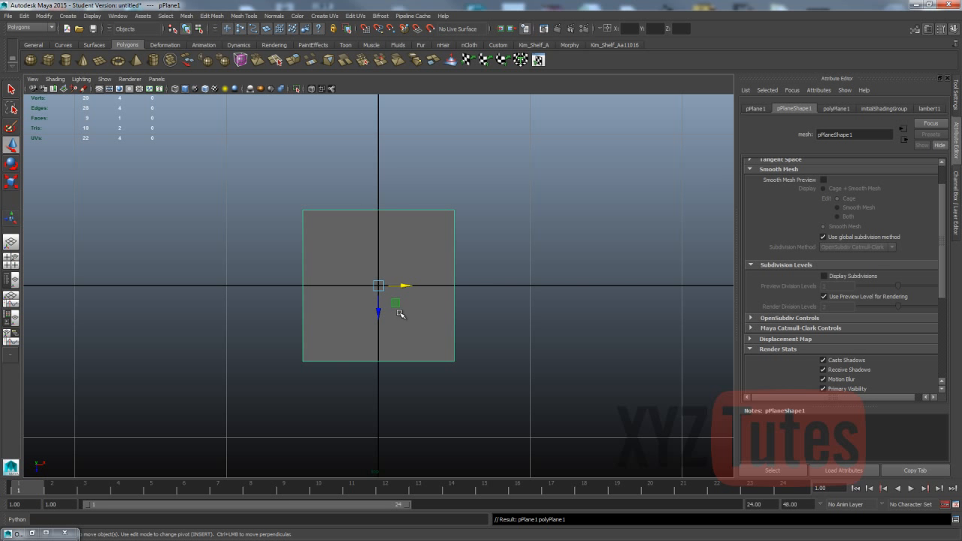
Return to the perspective view and examine the popcorn-headed character on the reference image
scroll(378, 232, down, 5)
key(space)
drag(375, 236, 380, 208)
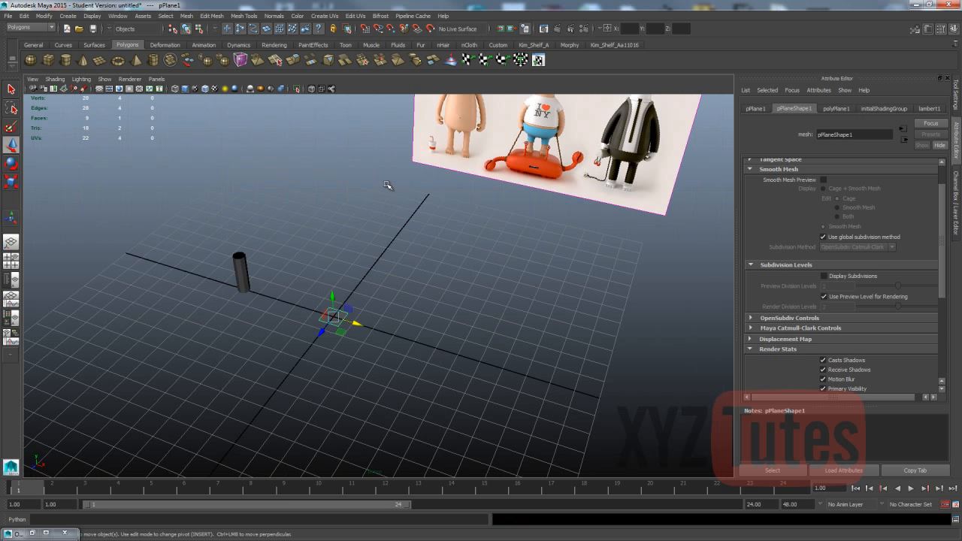
alt+middle_drag(389, 185, 348, 348)
scroll(357, 305, up, 3)
alt+drag(362, 303, 502, 172)
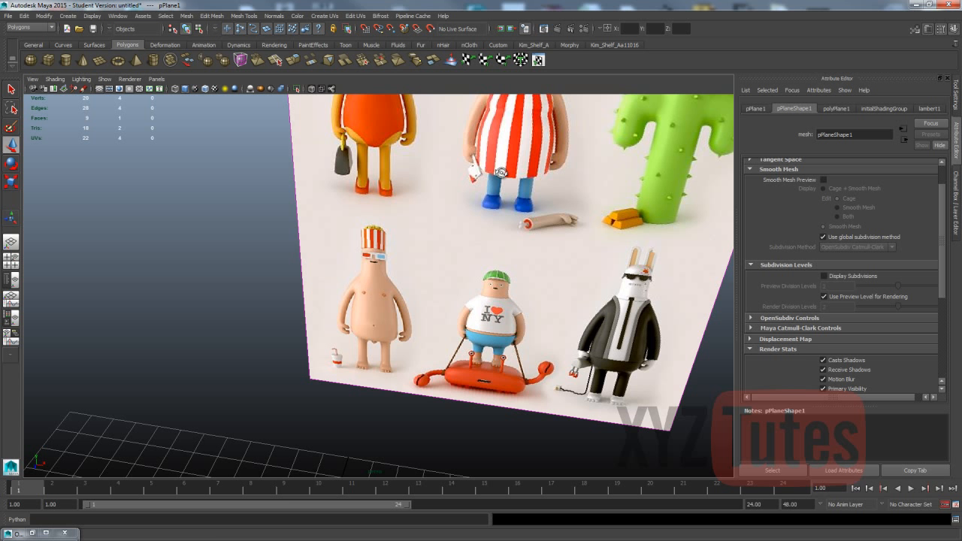
alt+drag(443, 197, 464, 235)
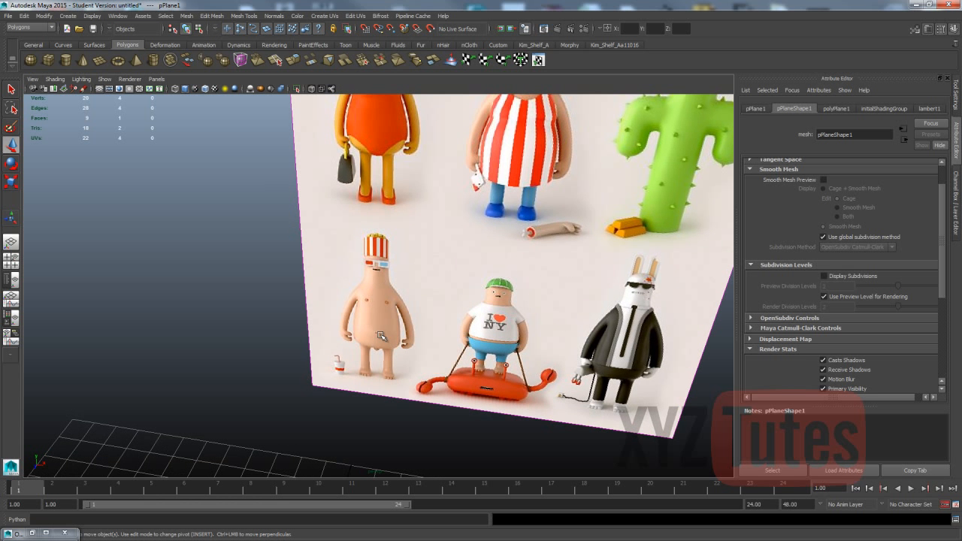
scroll(380, 338, down, 8)
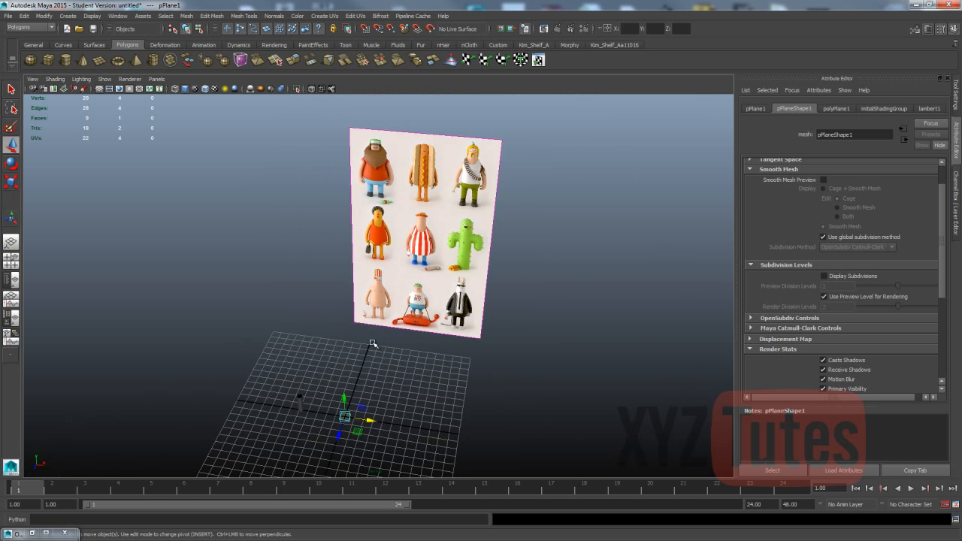
alt+middle_drag(361, 356, 382, 229)
In the top view, insert two evenly spaced lengthwise edge loops in the plane and one crosswise loop through its middle
key(space)
drag(429, 239, 386, 237)
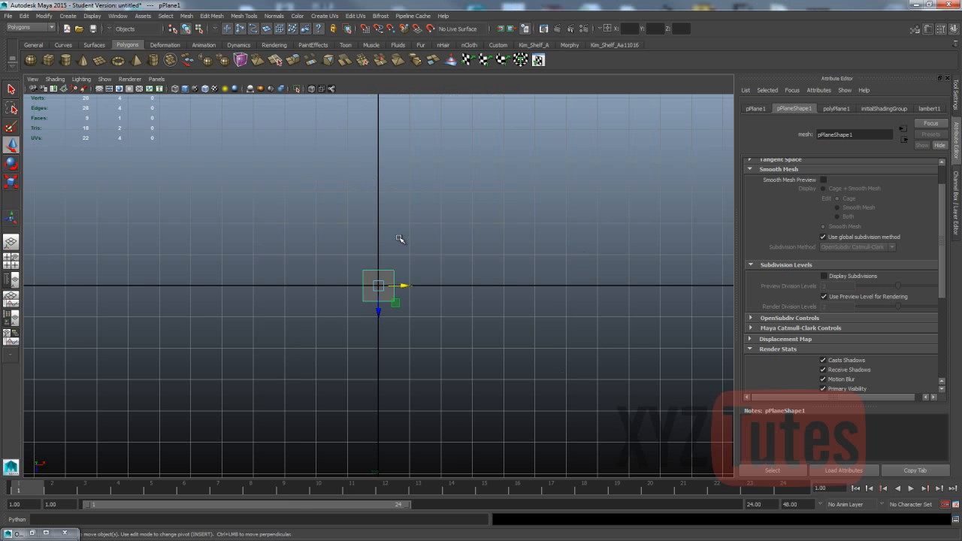
scroll(388, 245, up, 5)
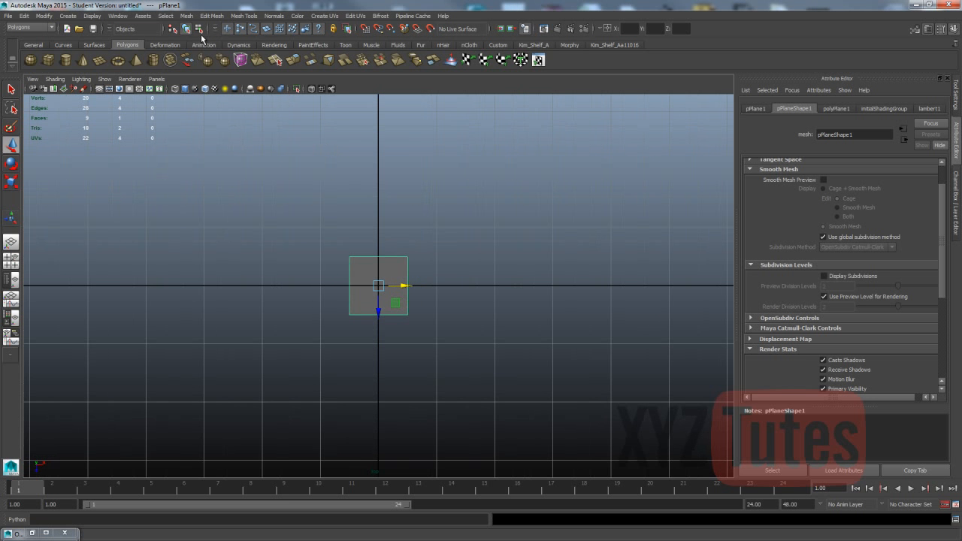
click(244, 16)
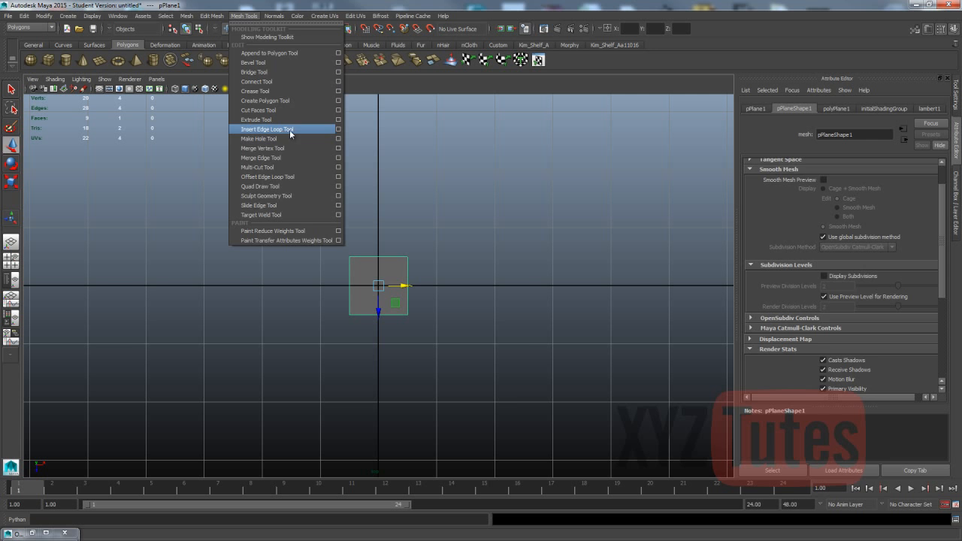
click(290, 130)
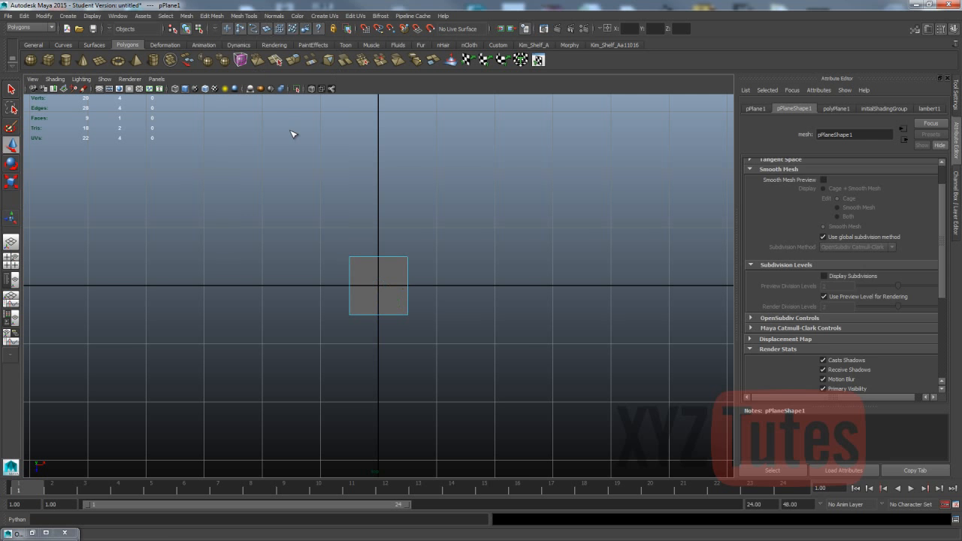
click(956, 94)
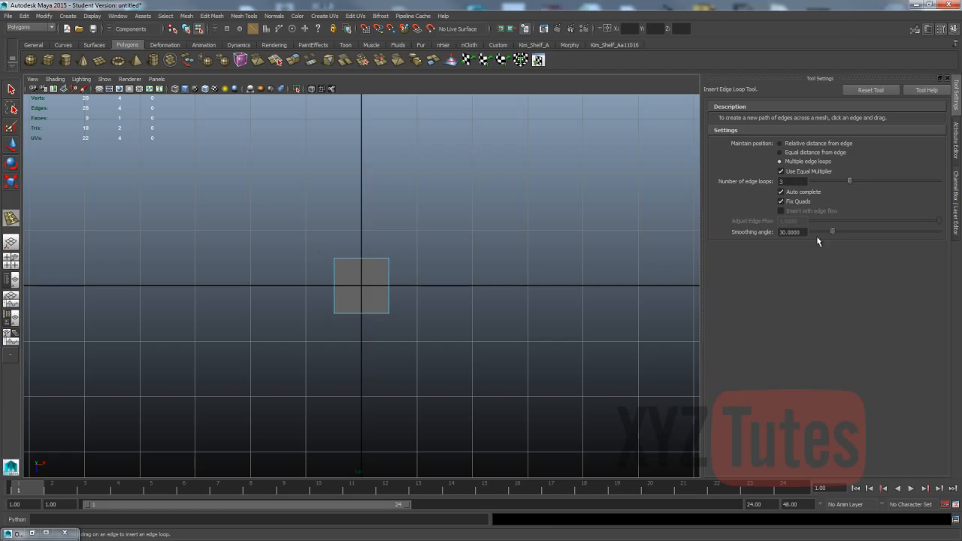
click(369, 259)
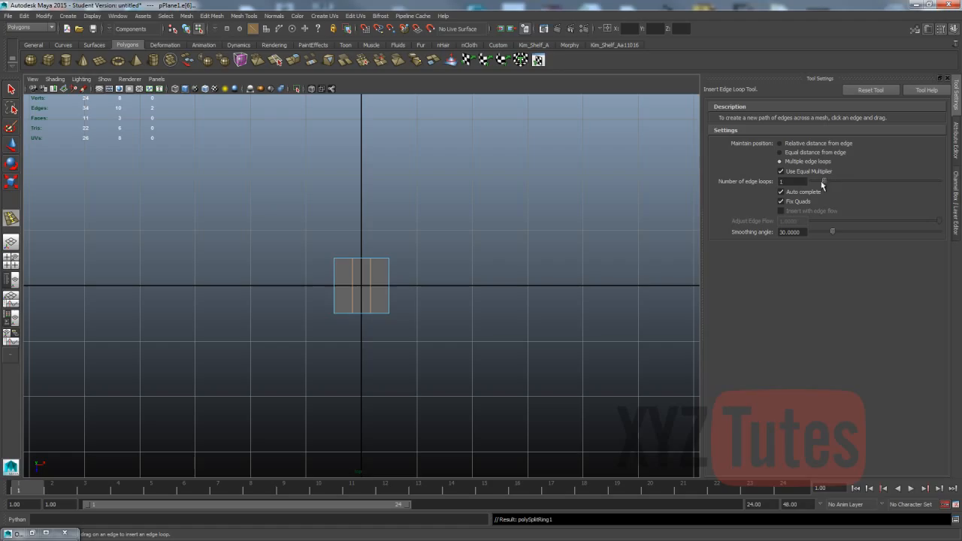
click(390, 293)
key(q)
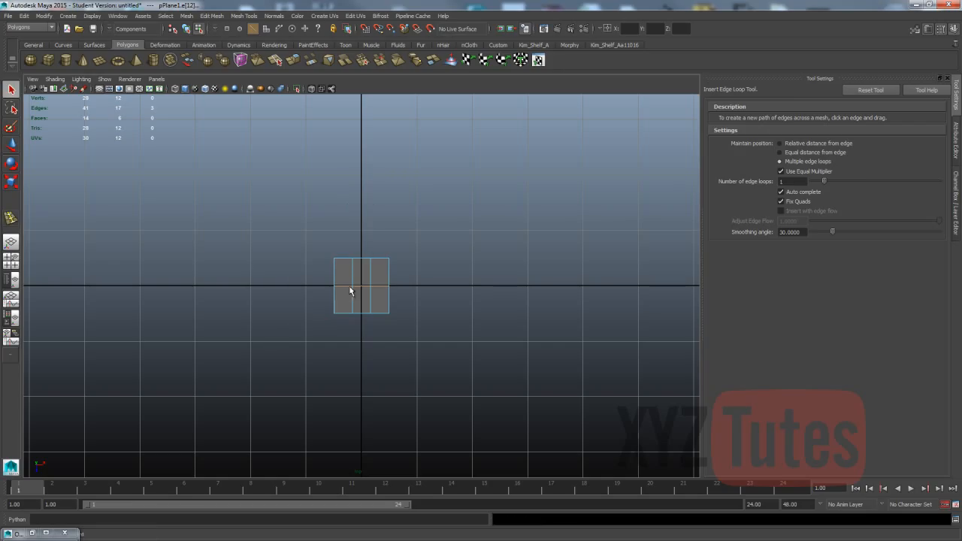
Extrude the plane's three upper border edges about one grid unit as separate fingers, with Keep Faces Together off
click(360, 259)
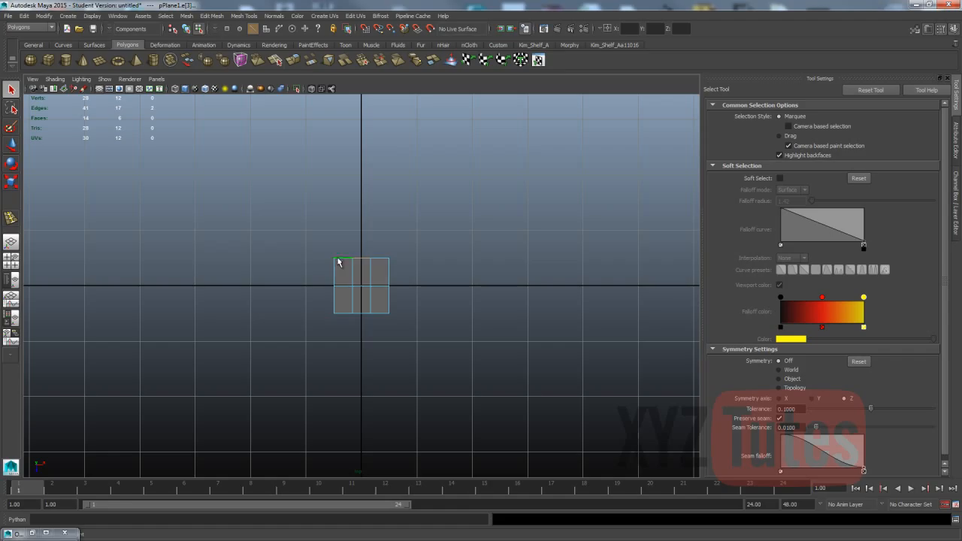
shift+click(370, 268)
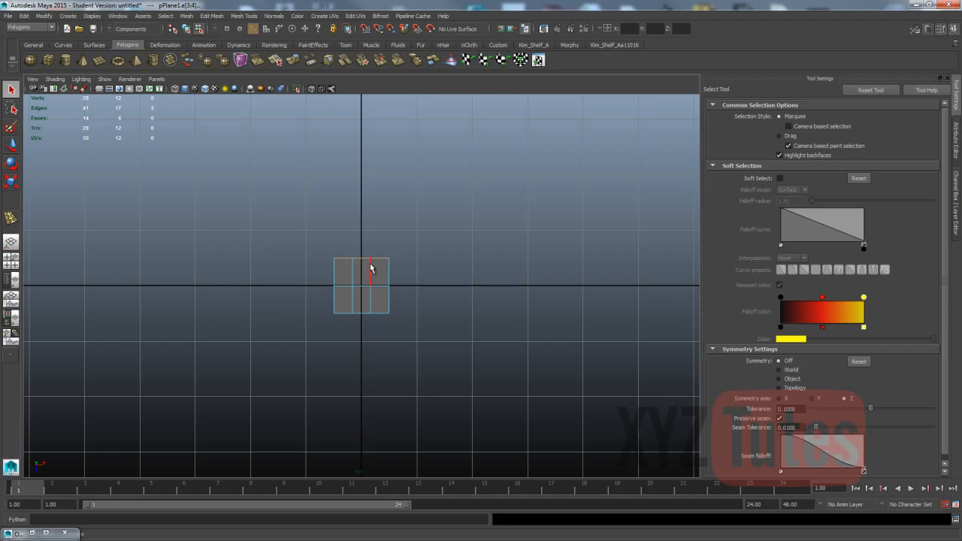
click(211, 16)
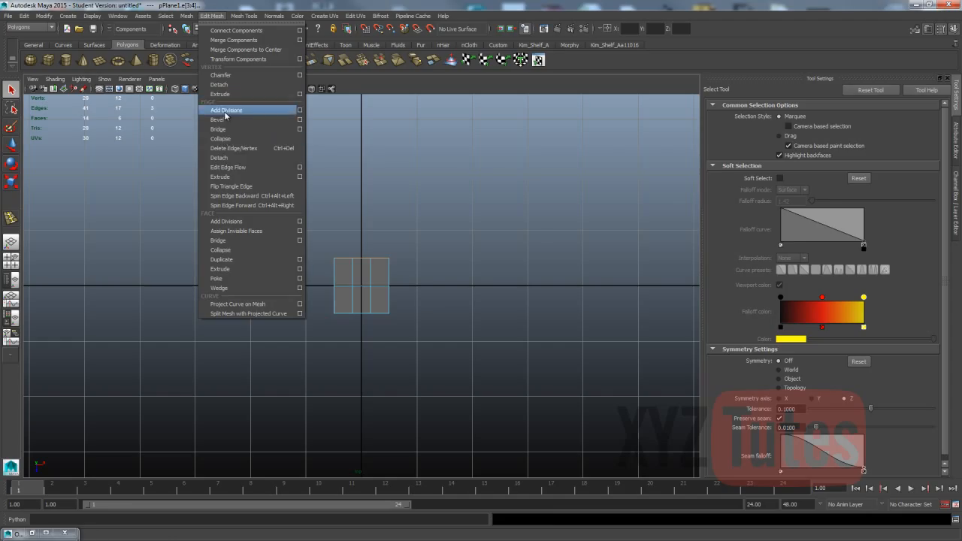
click(235, 177)
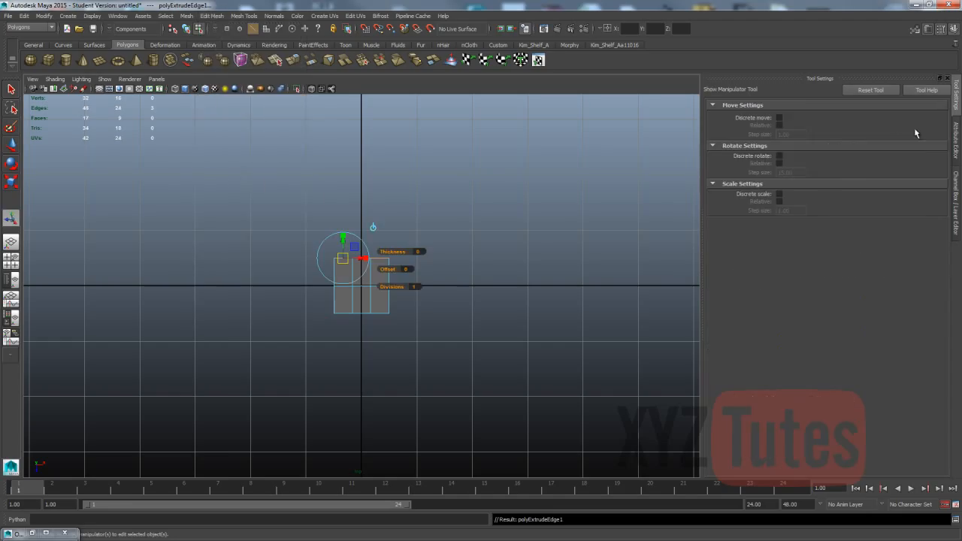
click(955, 140)
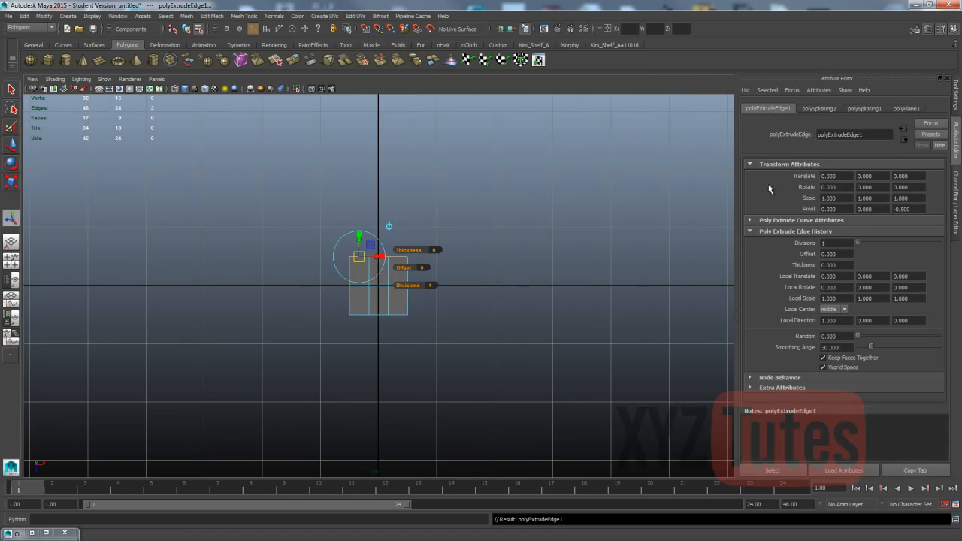
click(824, 358)
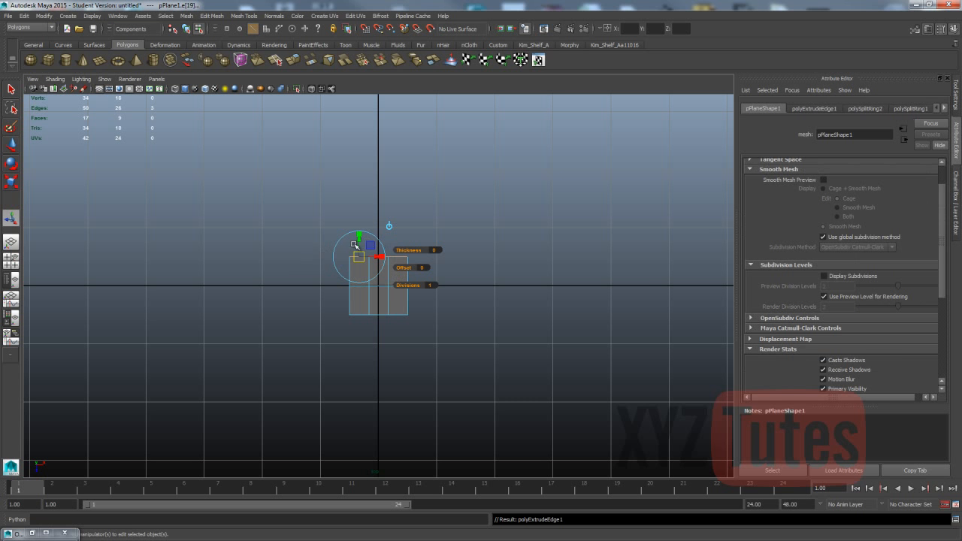
drag(358, 245, 359, 187)
click(343, 276)
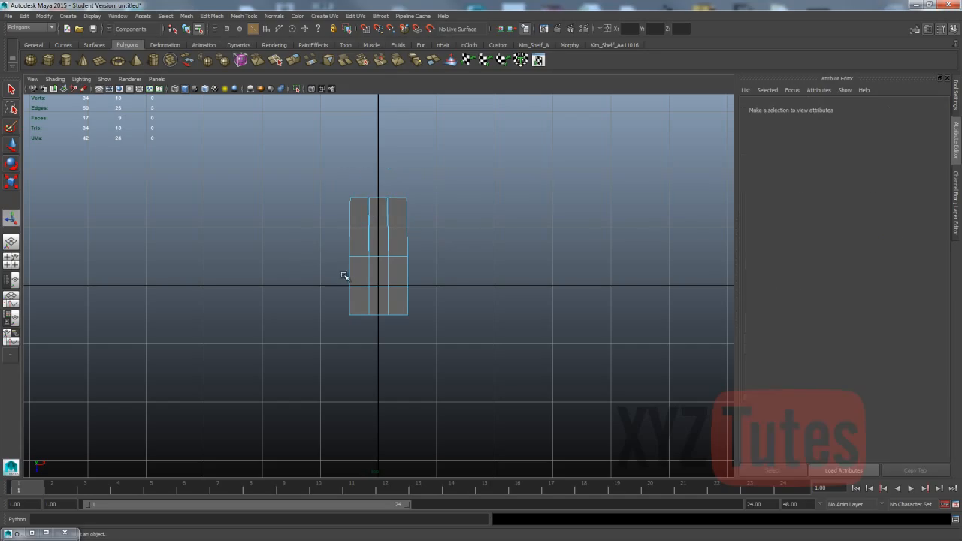
Extrude the palm's upper-left side edge outward about 0.48, rotated about 29° and scaled to about 0.57, to form a thumb
click(350, 271)
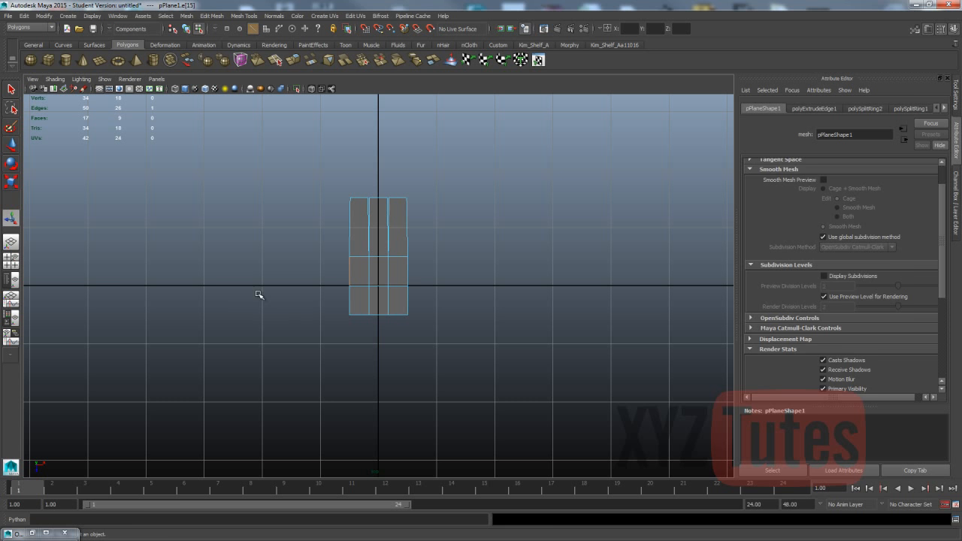
key(ctrl+e)
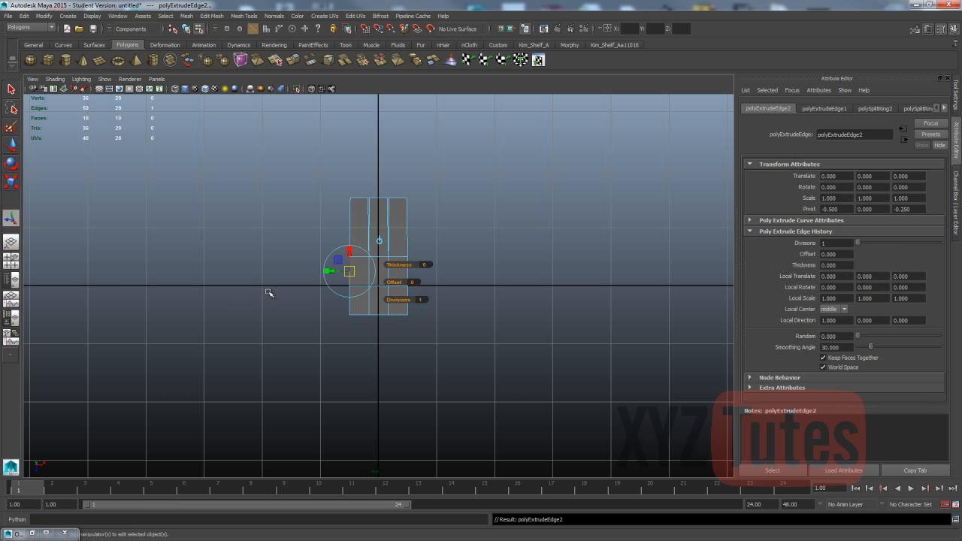
drag(336, 272, 323, 250)
key(w)
click(322, 272)
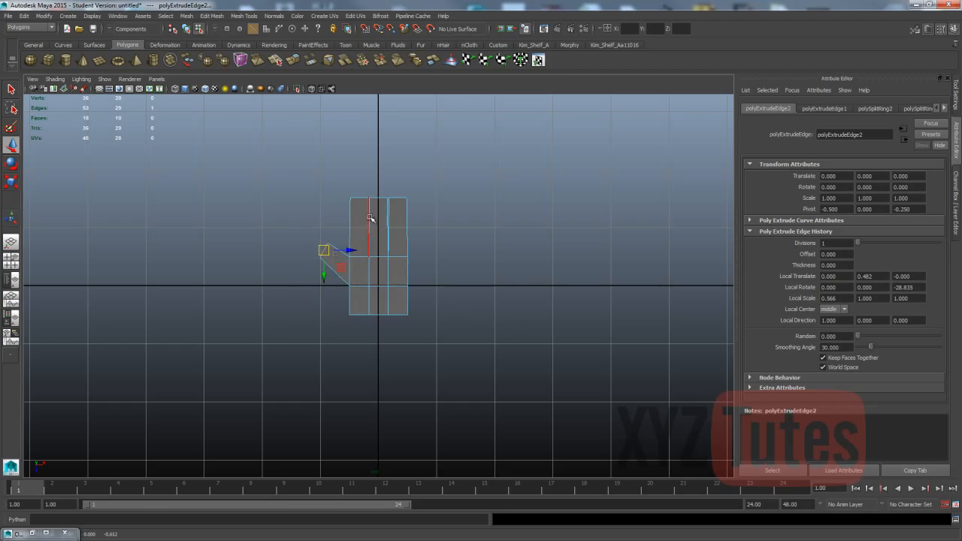
Move the palm's middle crosswise edge loop about 0.15 toward the wrist and clear the selection
click(361, 285)
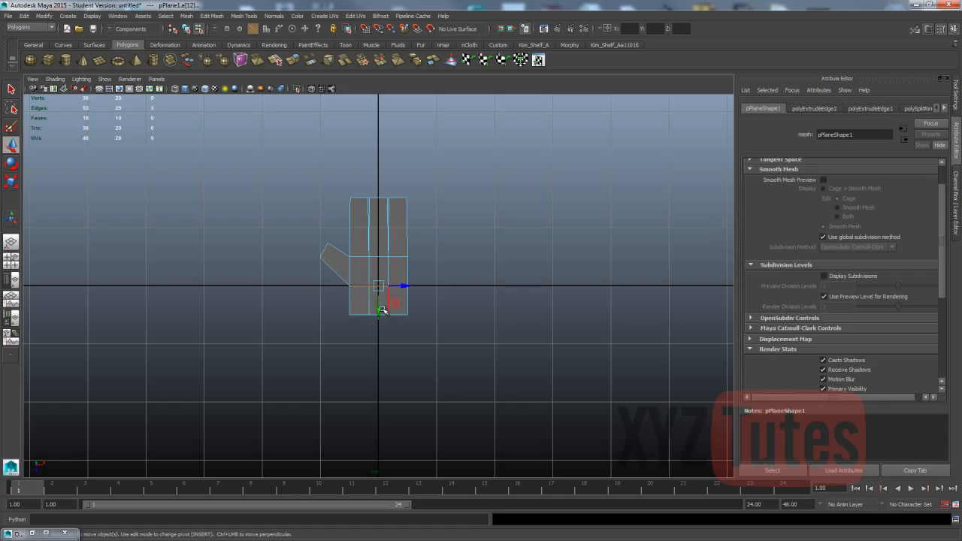
drag(375, 308, 380, 319)
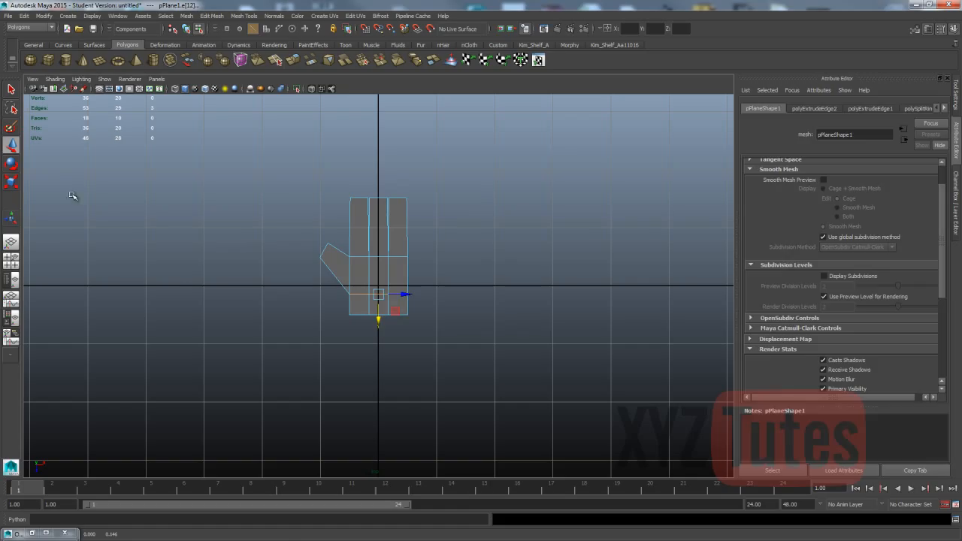
click(234, 156)
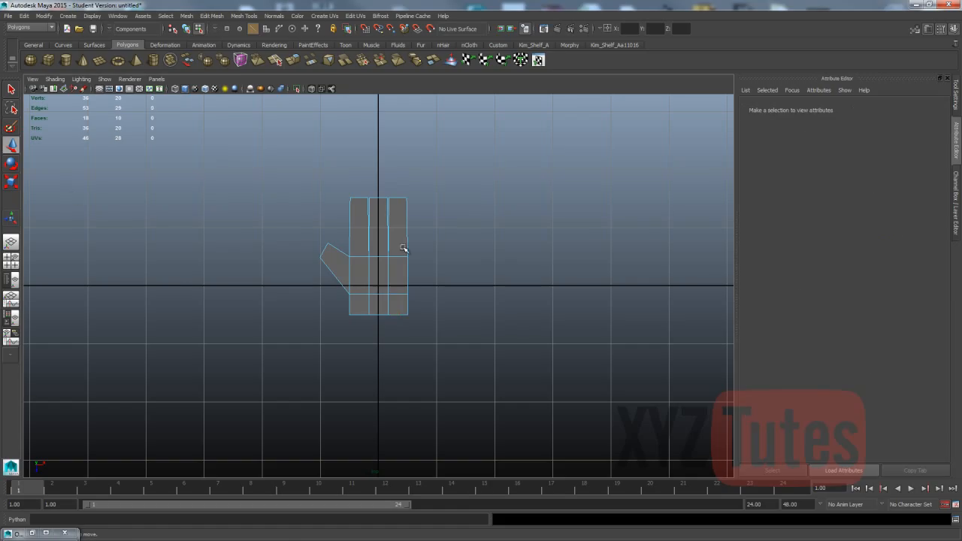
Insert two evenly spaced crosswise edge loops in each of the three fingers and one across the thumb
click(213, 17)
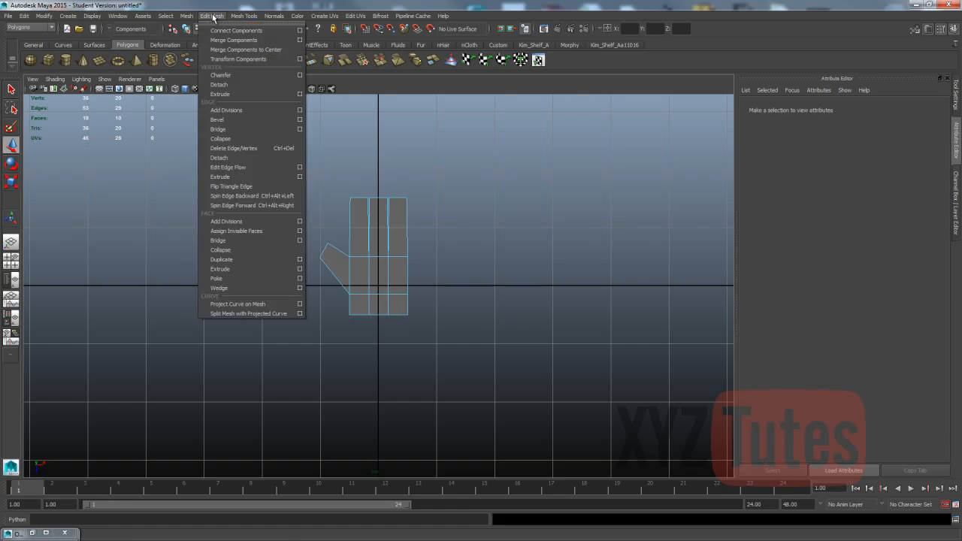
mouse_move(253, 16)
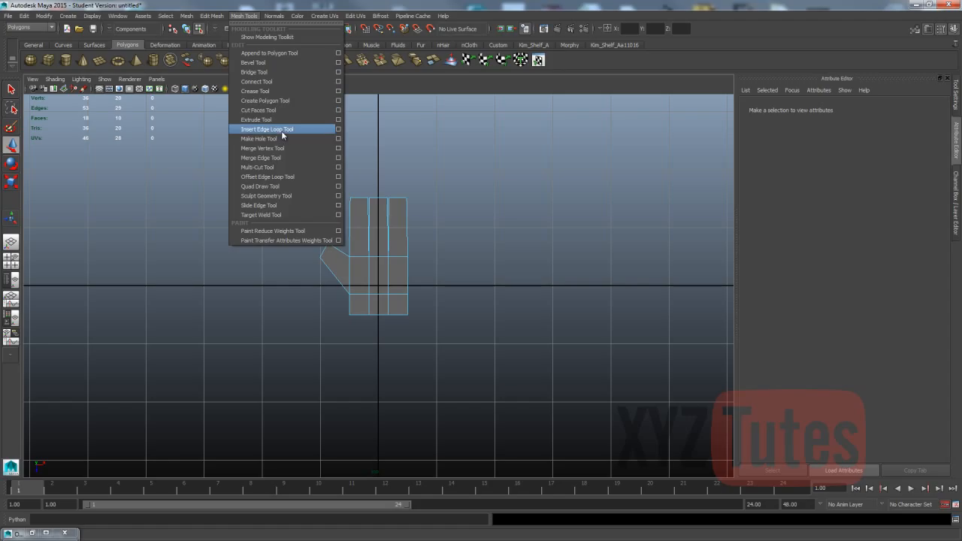
click(268, 130)
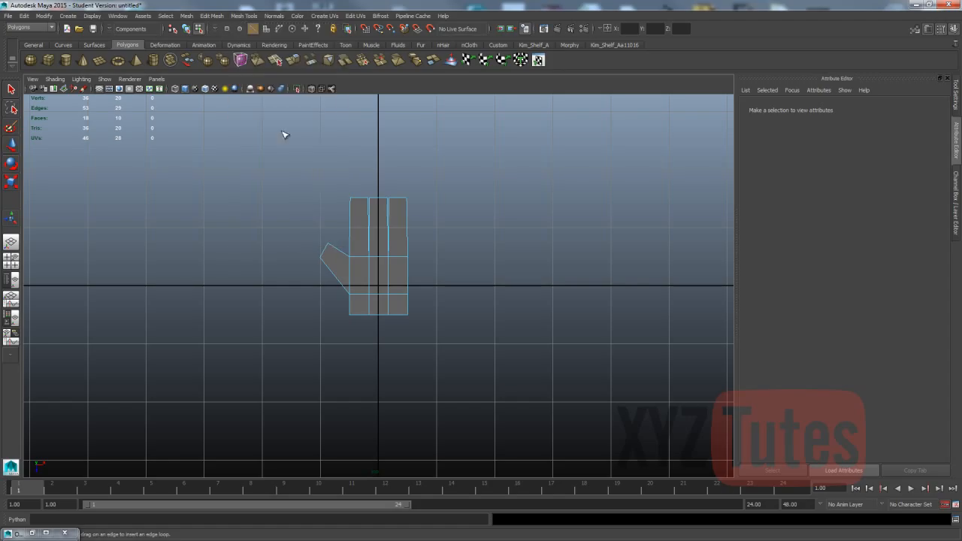
double_click(10, 218)
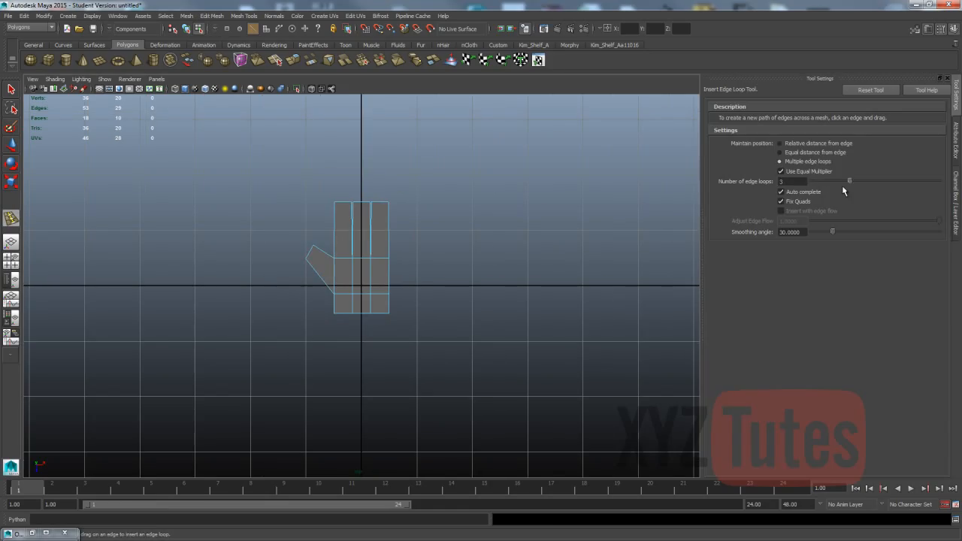
click(389, 226)
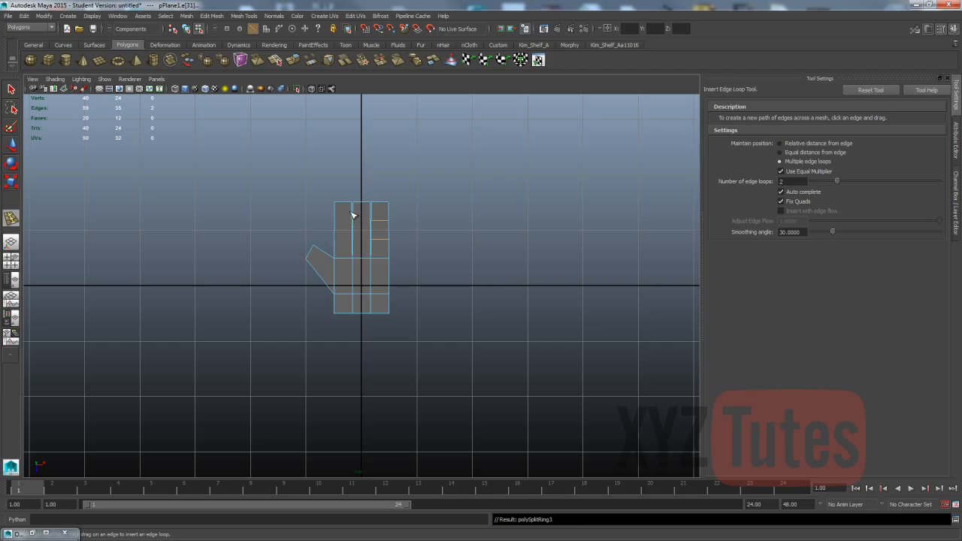
click(356, 215)
click(316, 262)
Move the thumb's tip edge slightly toward the fingertips so the thumb bends at its new edge loop
key(q)
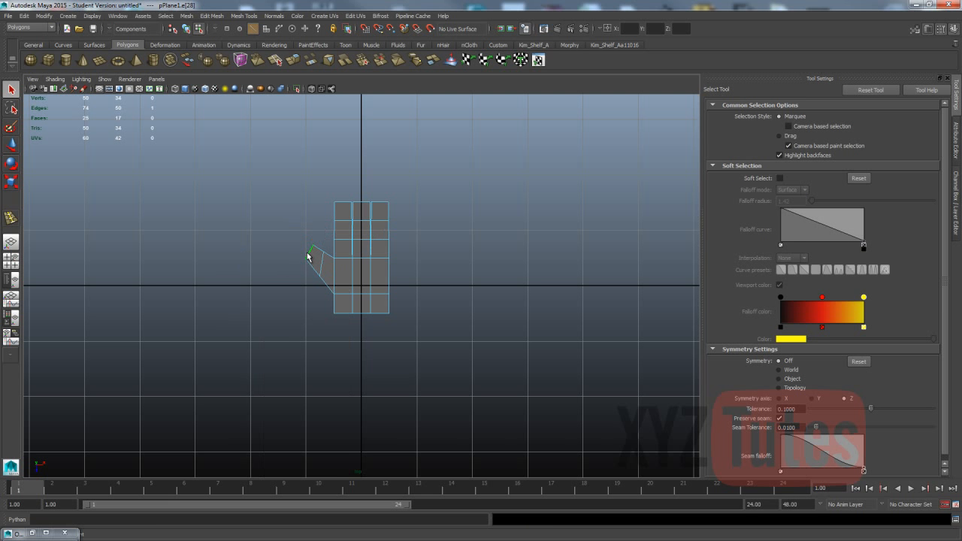
key(e)
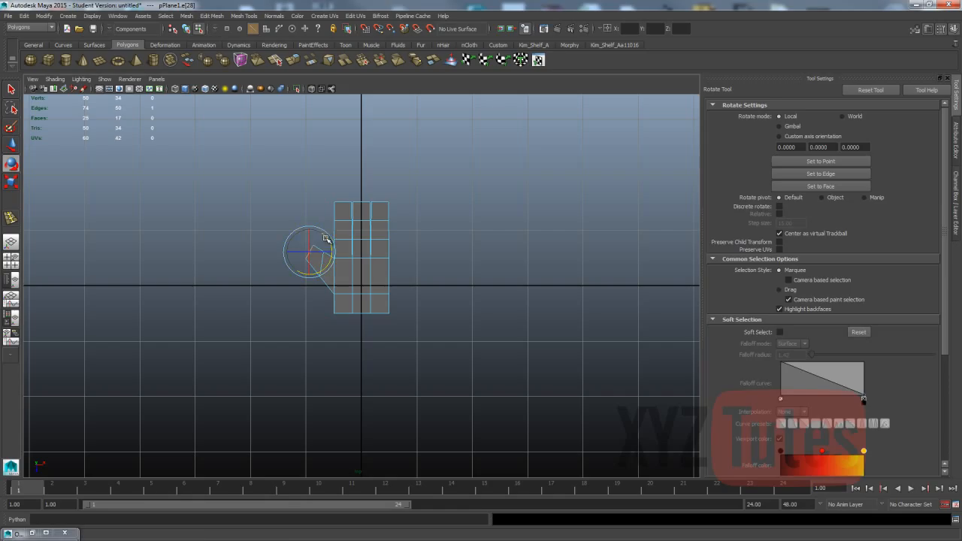
key(w)
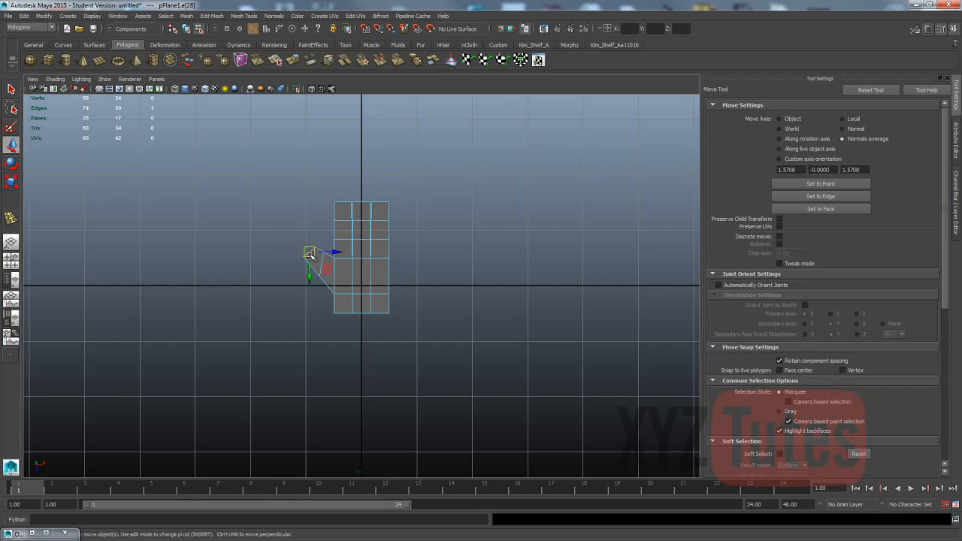
drag(315, 251, 311, 245)
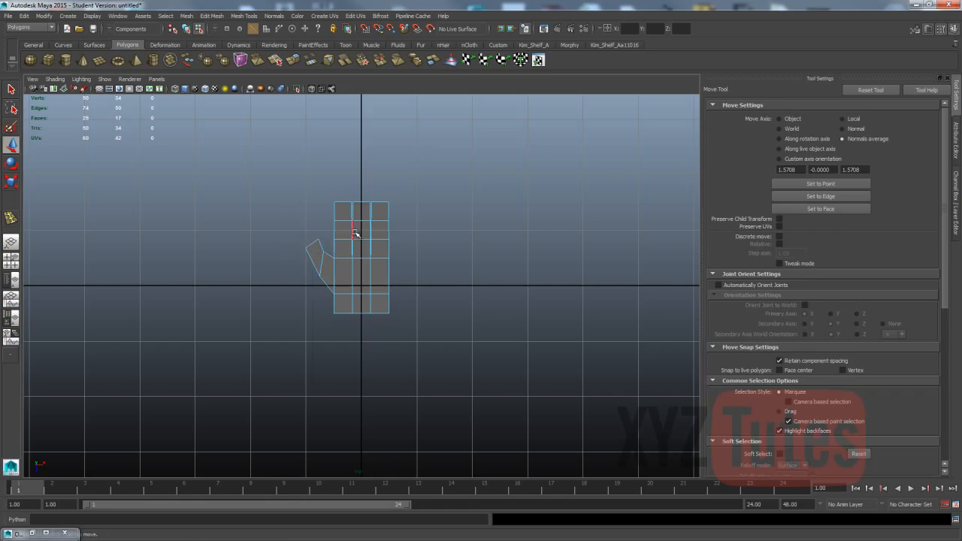
Planar-map the whole hand's UVs from the Y axis, fitted to the bounding box, and return to object mode
right_drag(354, 230, 393, 217)
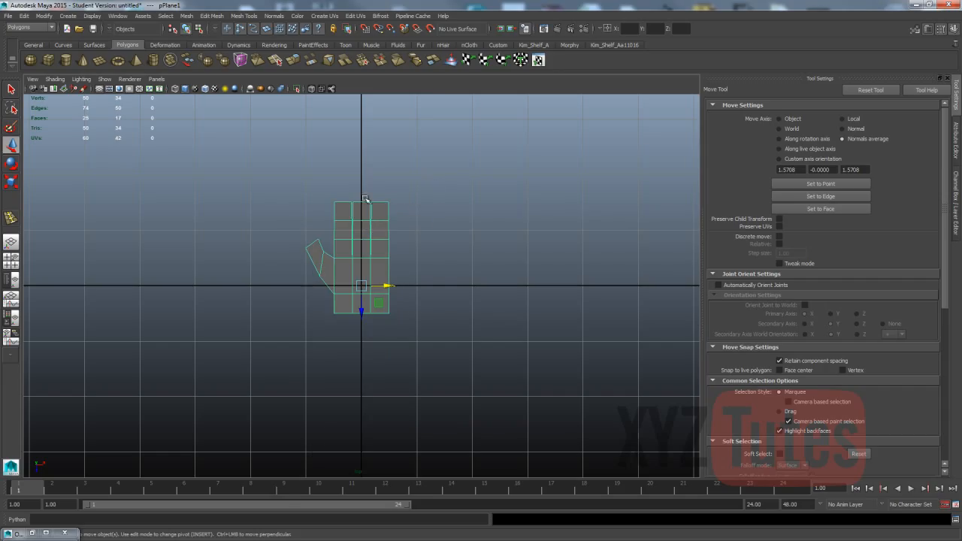
click(328, 16)
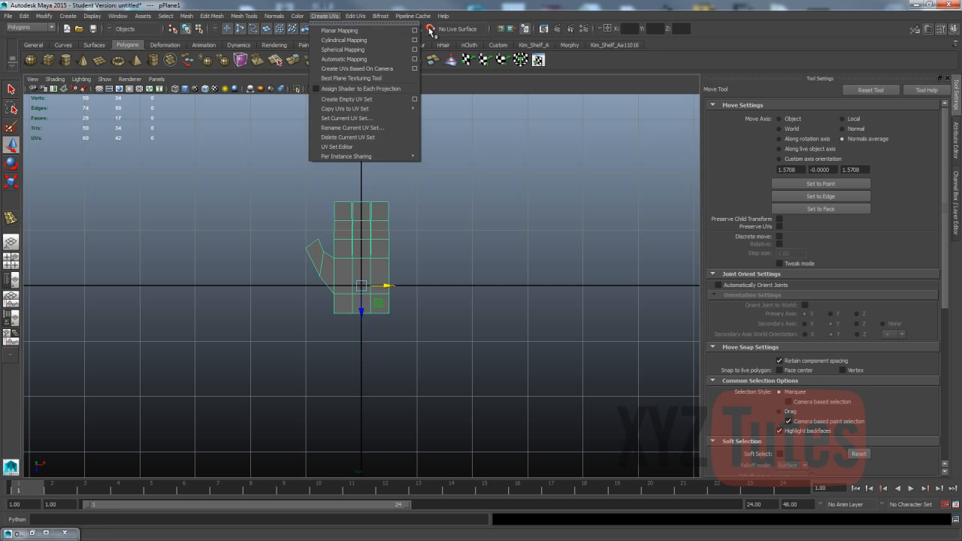
click(415, 32)
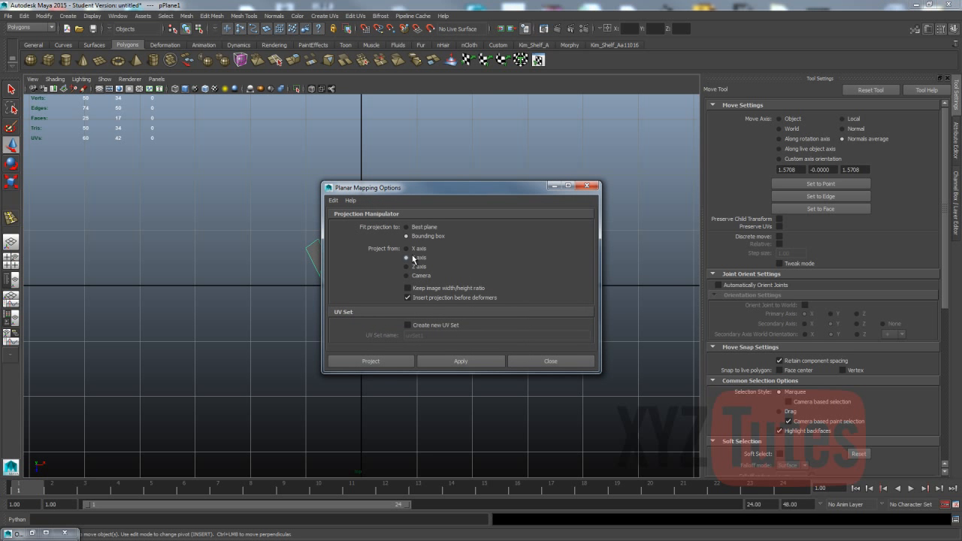
click(371, 363)
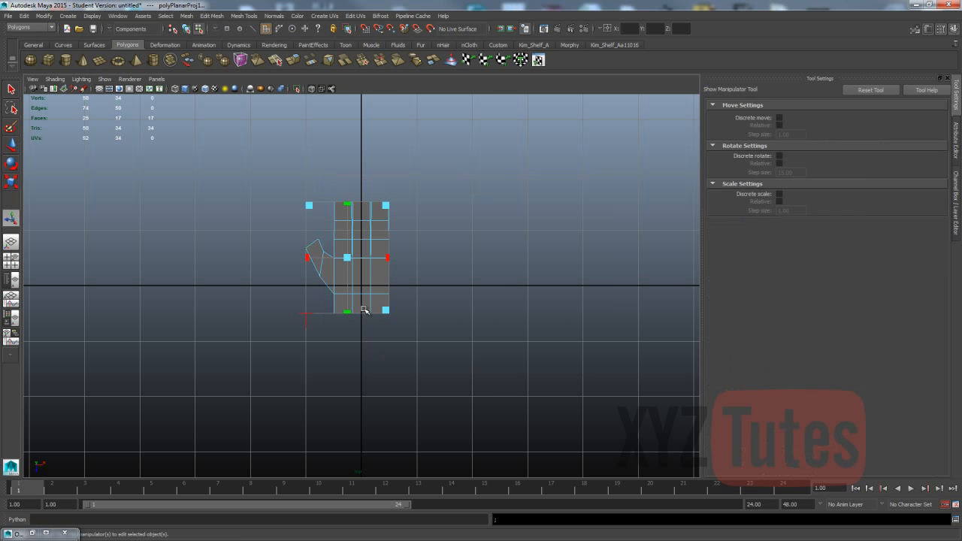
click(447, 262)
right_drag(379, 230, 418, 205)
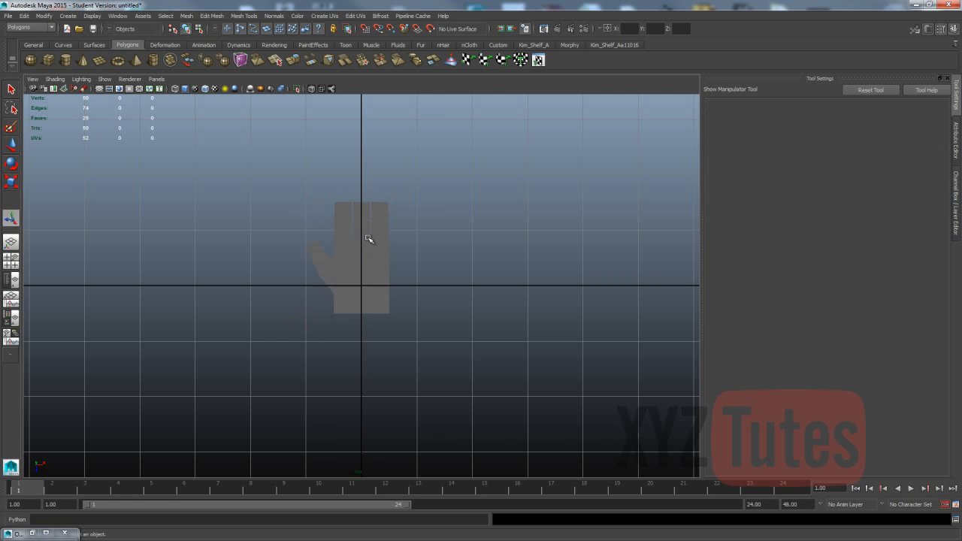
Select the hand and examine it in the perspective view beside the eight-sided cylinder
click(376, 255)
key(space)
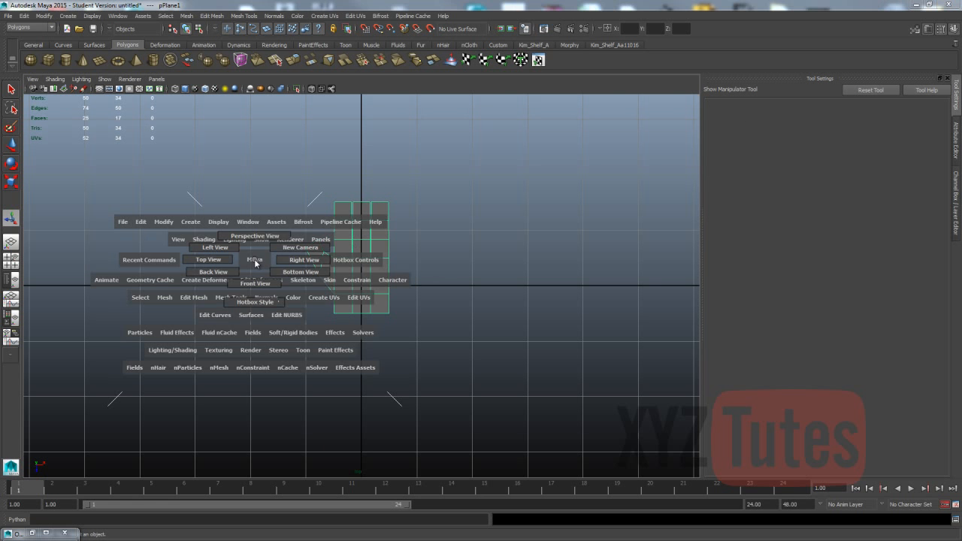
drag(255, 259, 255, 233)
alt+drag(320, 260, 348, 271)
scroll(355, 257, up, 5)
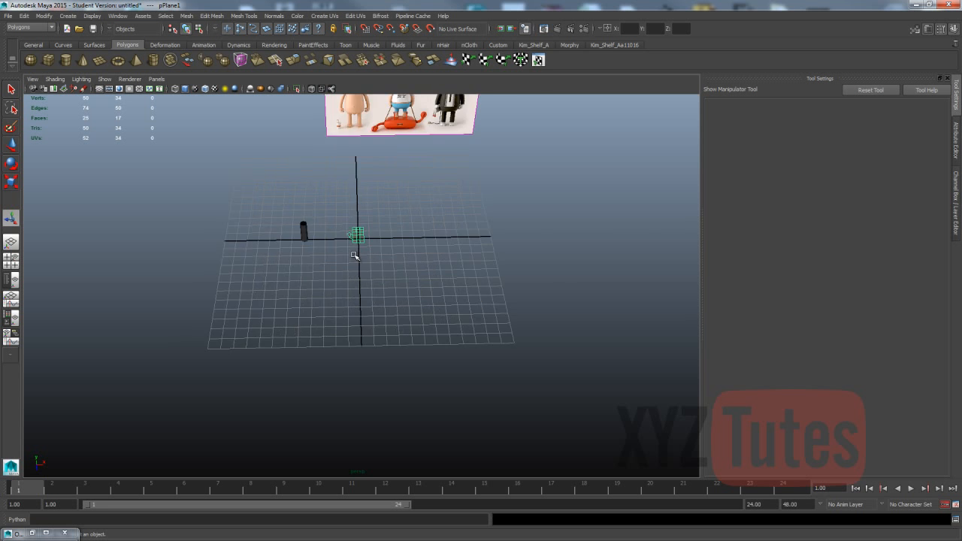
alt+middle_drag(324, 238, 348, 357)
scroll(328, 329, up, 8)
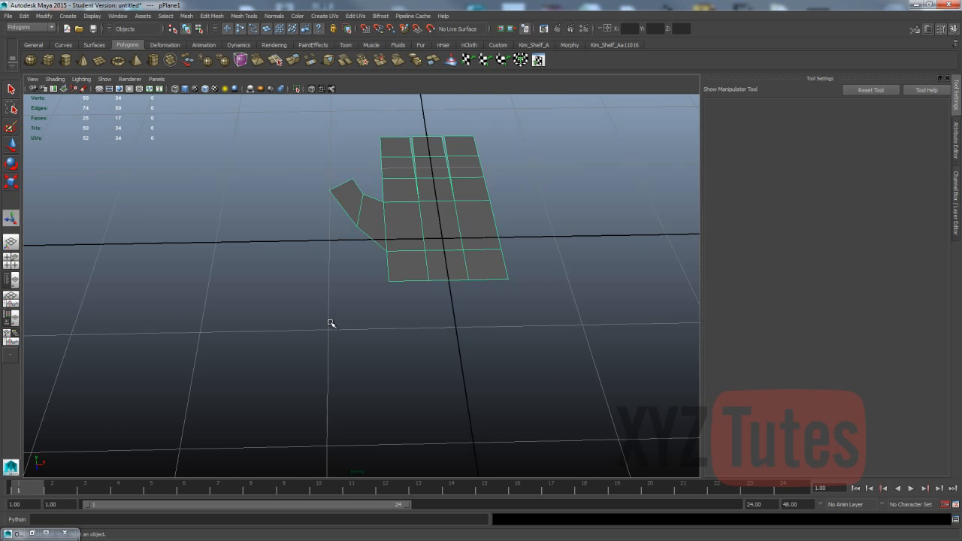
mouse_move(300, 322)
alt+mouse_down()
mouse_move(332, 285)
mouse_move(300, 306)
alt+mouse_up()
scroll(326, 278, down, 5)
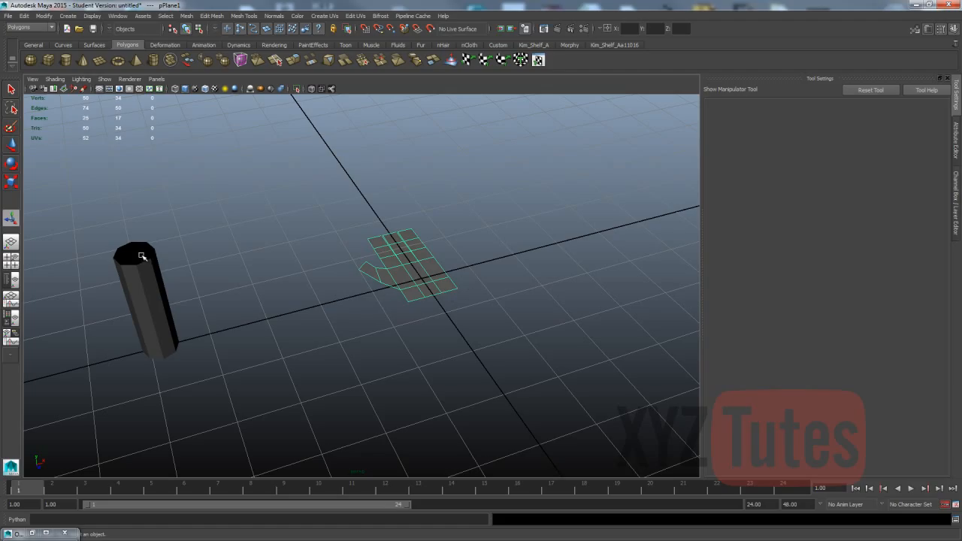
Extrude all faces of the flat hand with a thickness of 0.5 and clear the selection
click(551, 230)
click(382, 243)
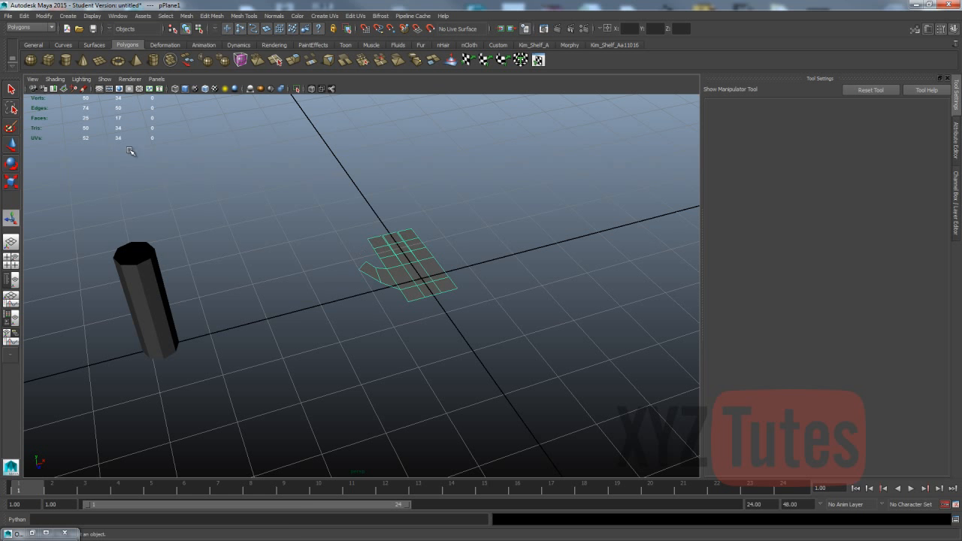
click(212, 16)
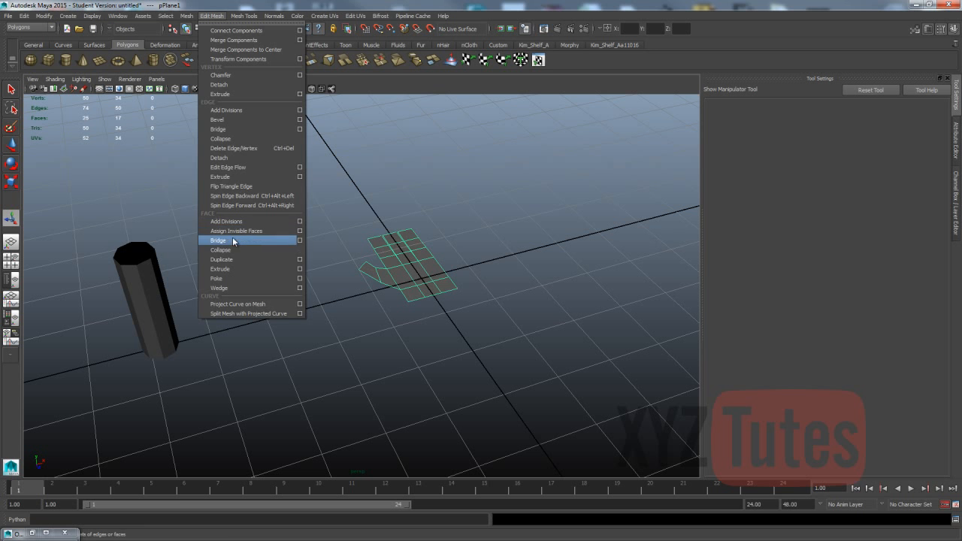
click(220, 269)
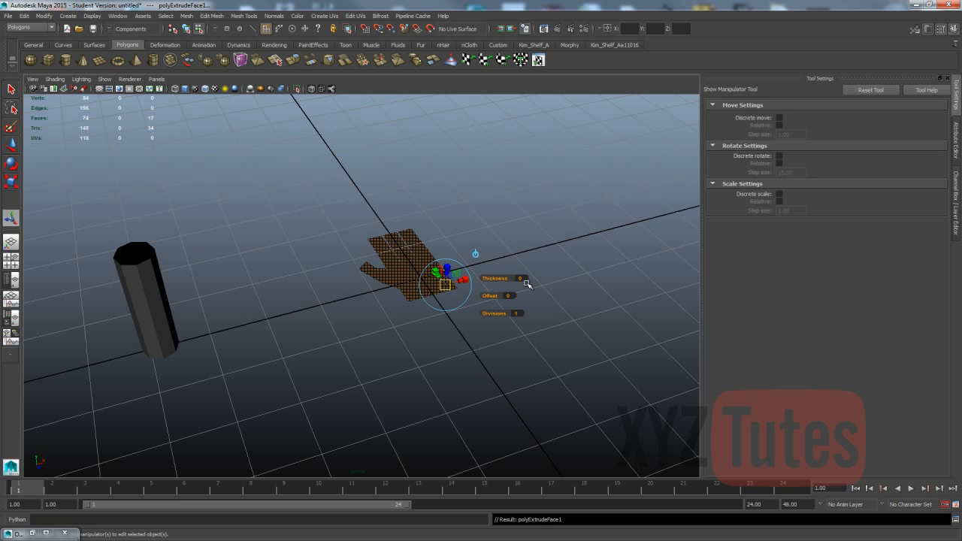
click(521, 278)
text(1)
key(Return)
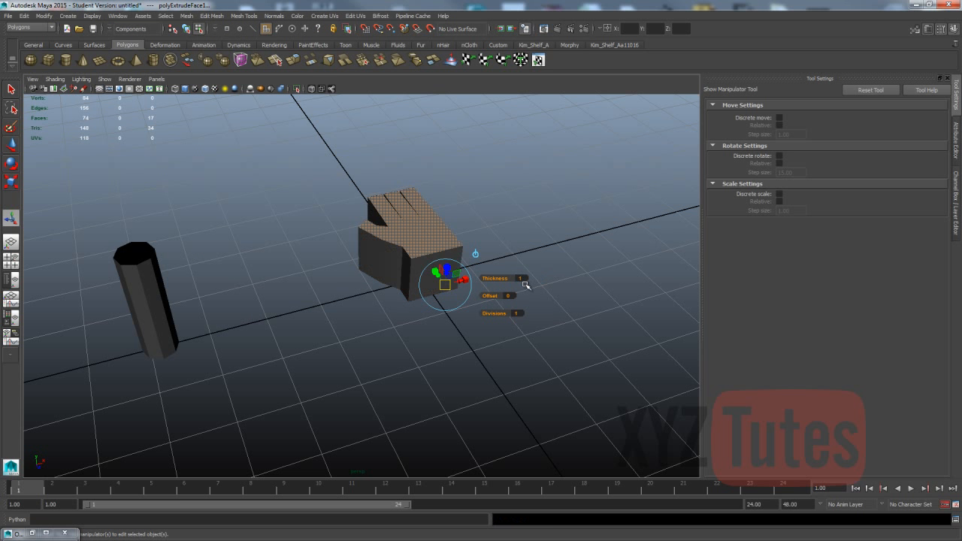
click(522, 279)
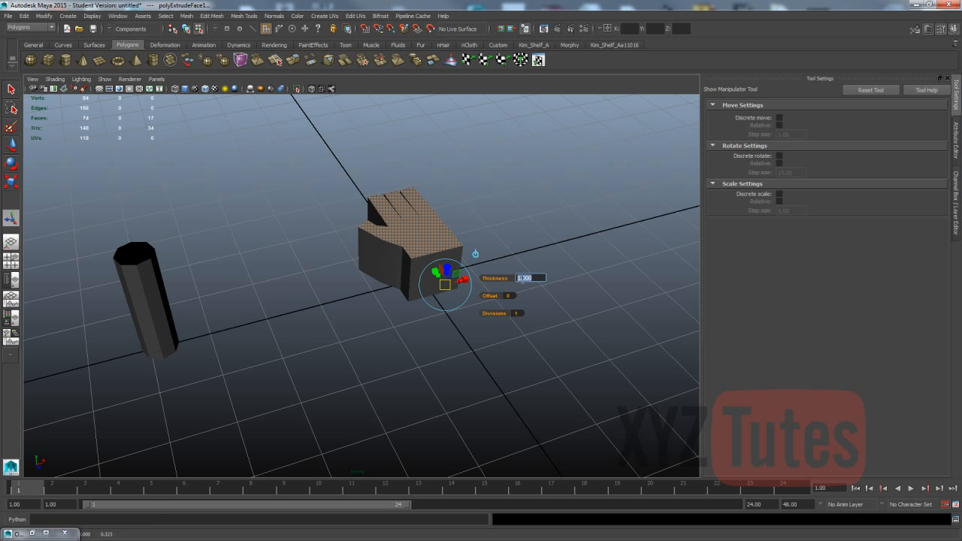
text(.5)
key(Return)
click(559, 230)
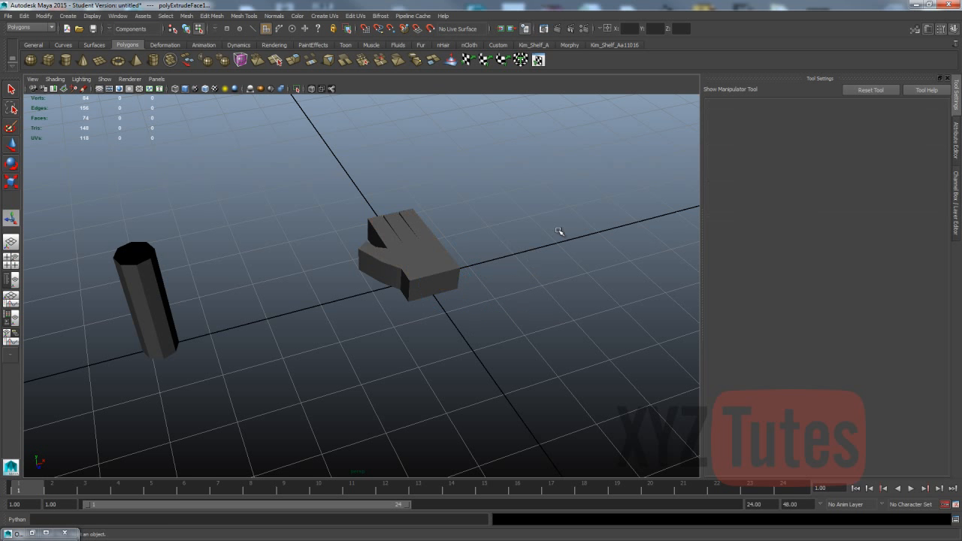
Delete the three end faces at the hand's wrist to leave it open
alt+drag(362, 219, 410, 223)
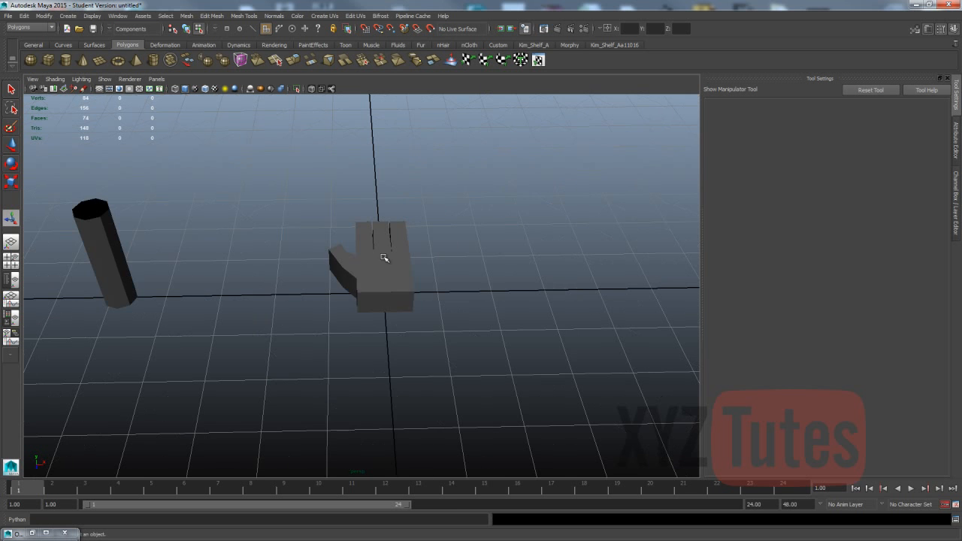
right_drag(384, 258, 425, 244)
scroll(404, 278, up, 2)
right_drag(411, 306, 414, 323)
drag(408, 301, 367, 306)
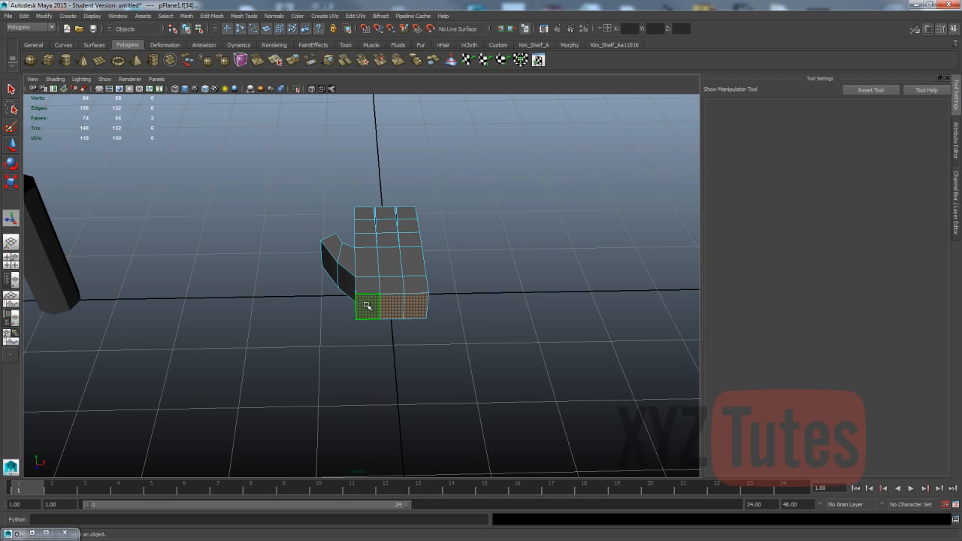
key(Delete)
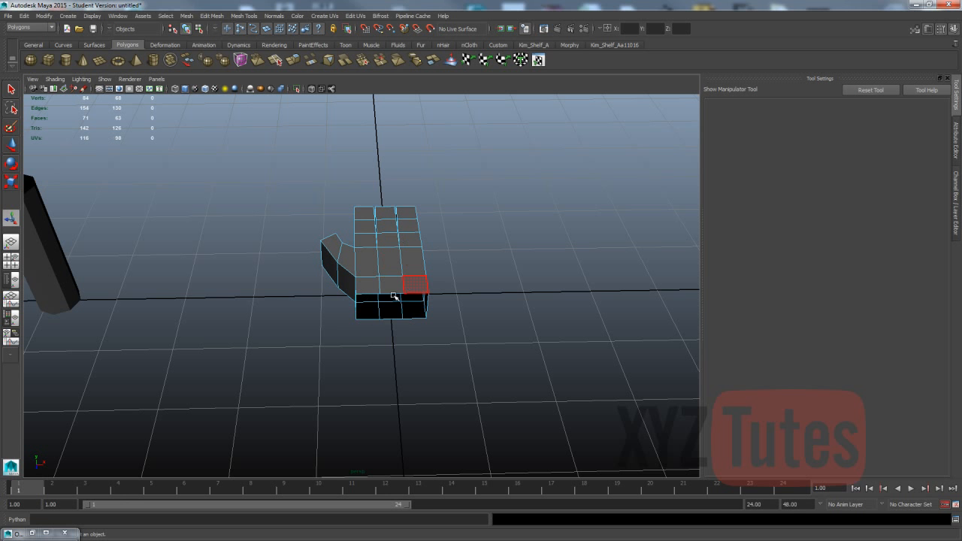
Scale the middle upper and lower edges of the wrist opening apart vertically, and select the opening's border edges
click(388, 293)
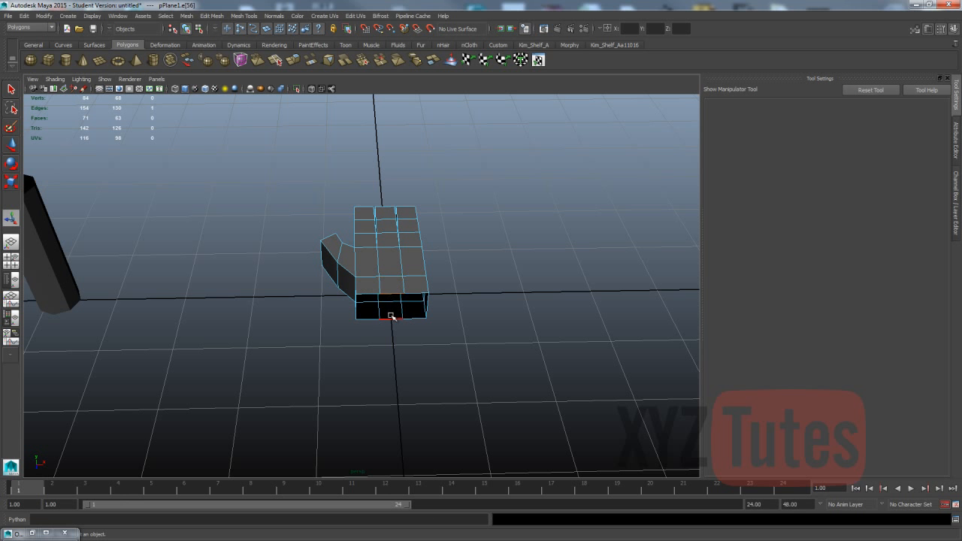
key(r)
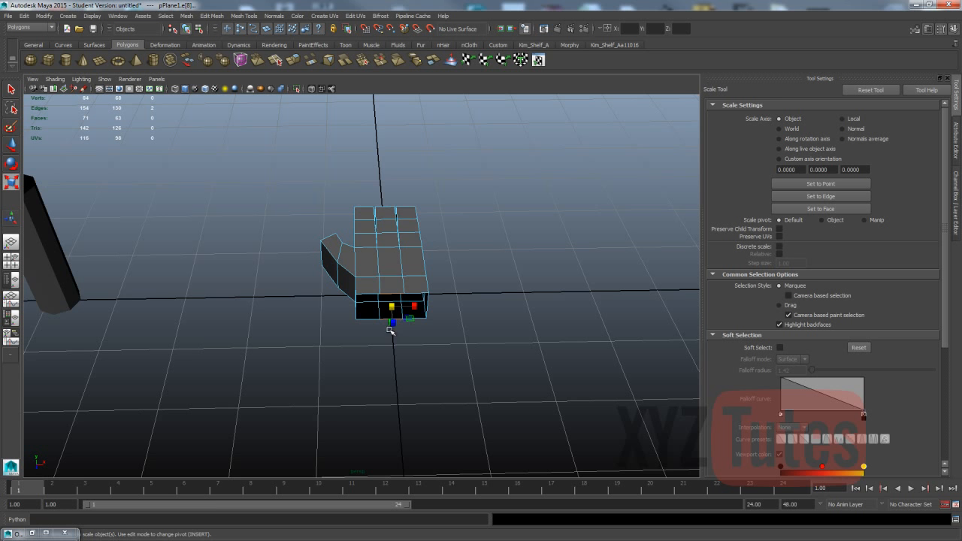
alt+drag(372, 333, 401, 322)
drag(454, 256, 379, 299)
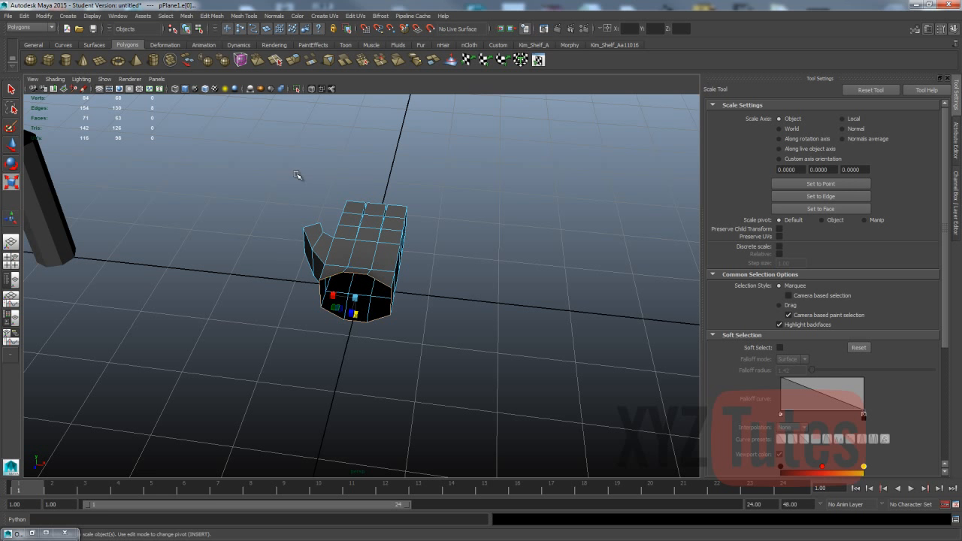
Average the vertices around the hand's wrist opening, scale the opening up slightly, and return to object selection
click(185, 15)
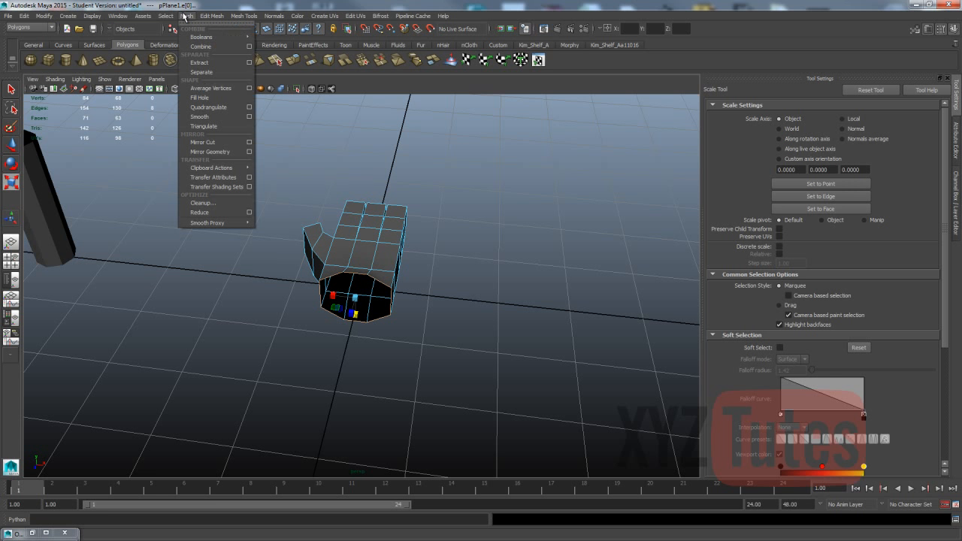
click(200, 88)
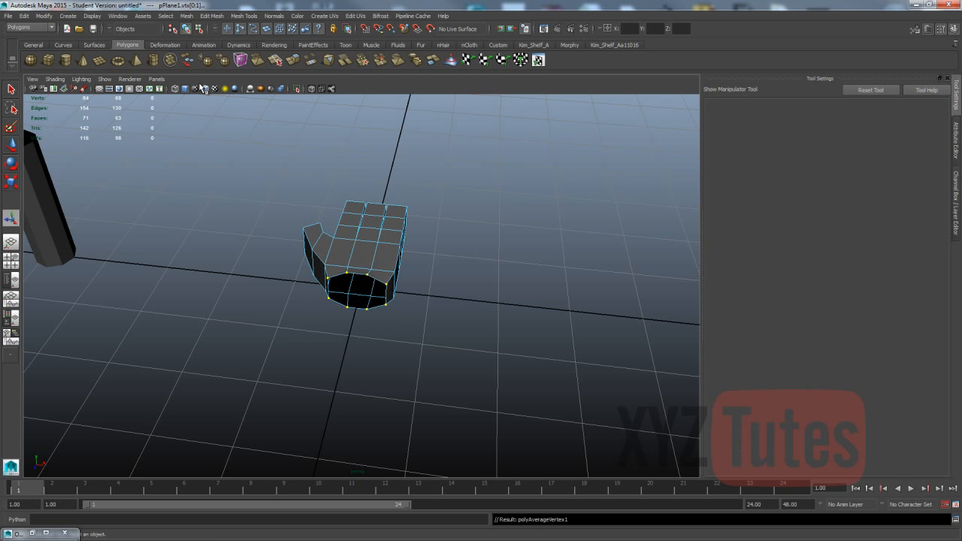
key(r)
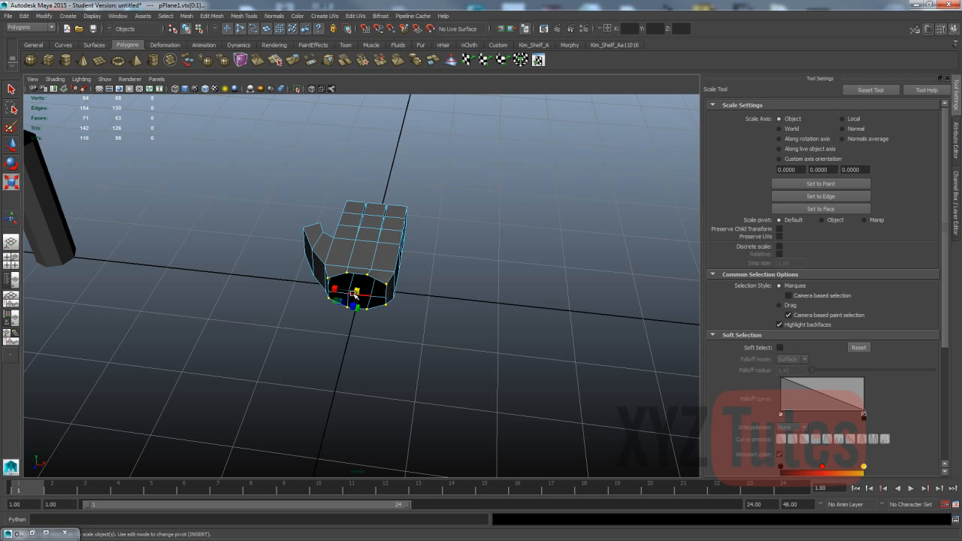
drag(358, 292, 361, 292)
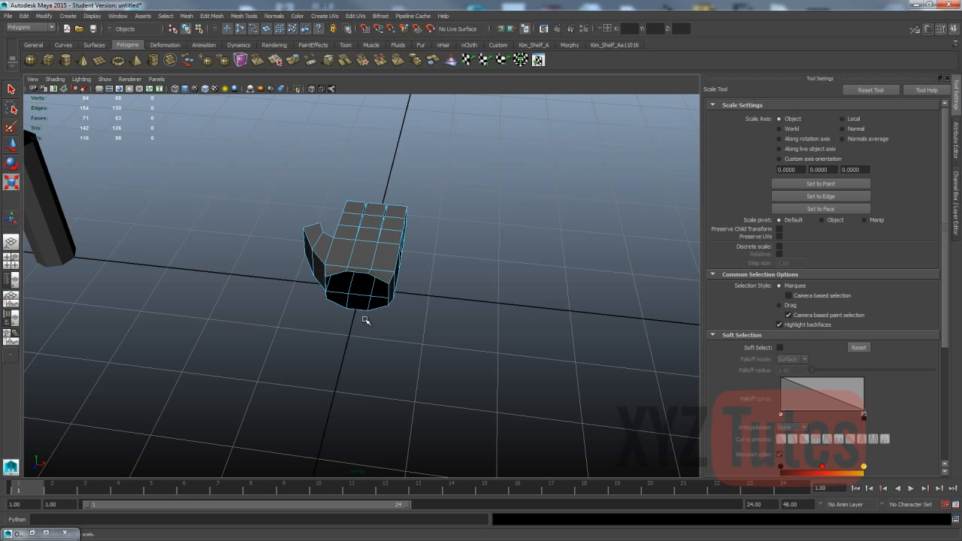
alt+drag(361, 321, 278, 253)
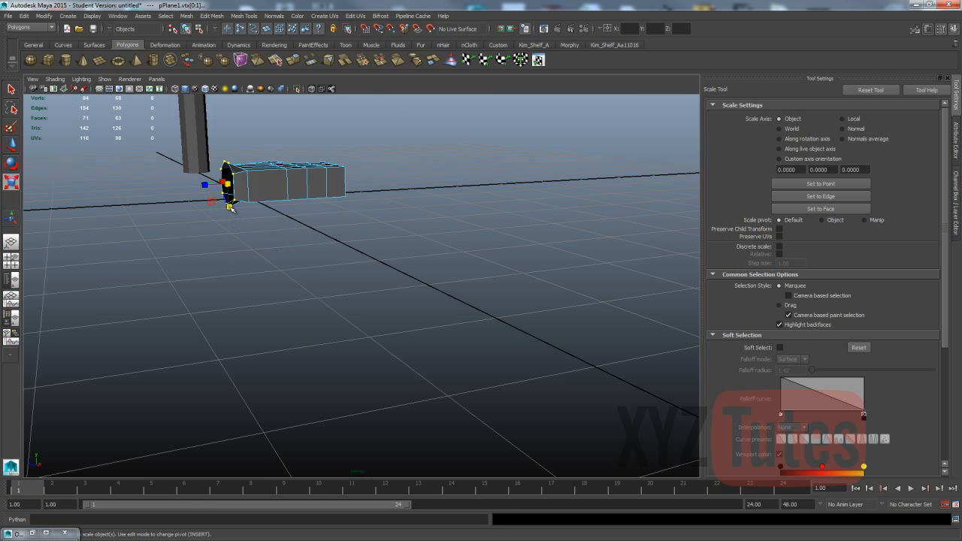
alt+drag(205, 232, 267, 244)
right_drag(267, 244, 318, 230)
click(300, 236)
scroll(296, 266, down, 3)
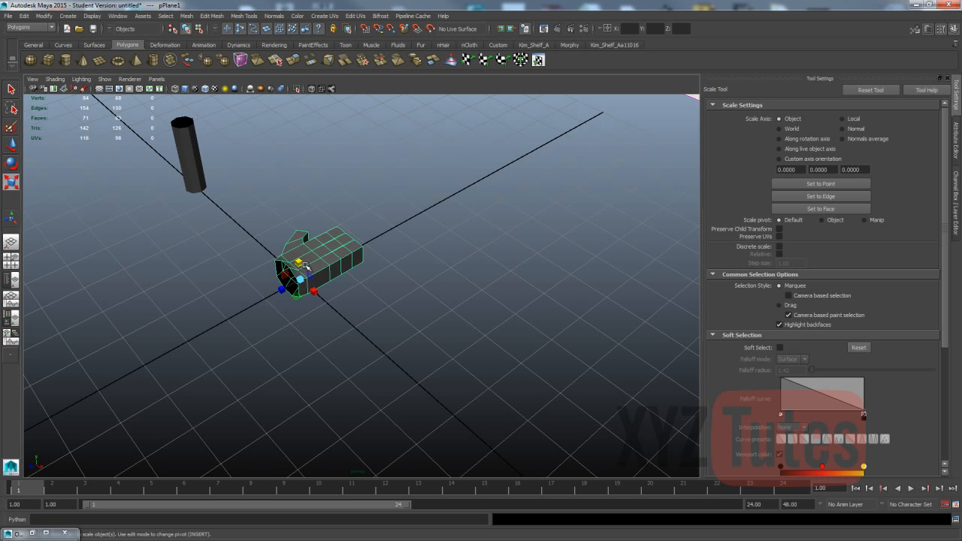
Preview the hand with smoothing, restore its unsmoothed display, and examine it beside the cylinder
key(3)
alt+drag(362, 301, 257, 216)
click(464, 309)
scroll(441, 314, up, 3)
click(259, 216)
key(1)
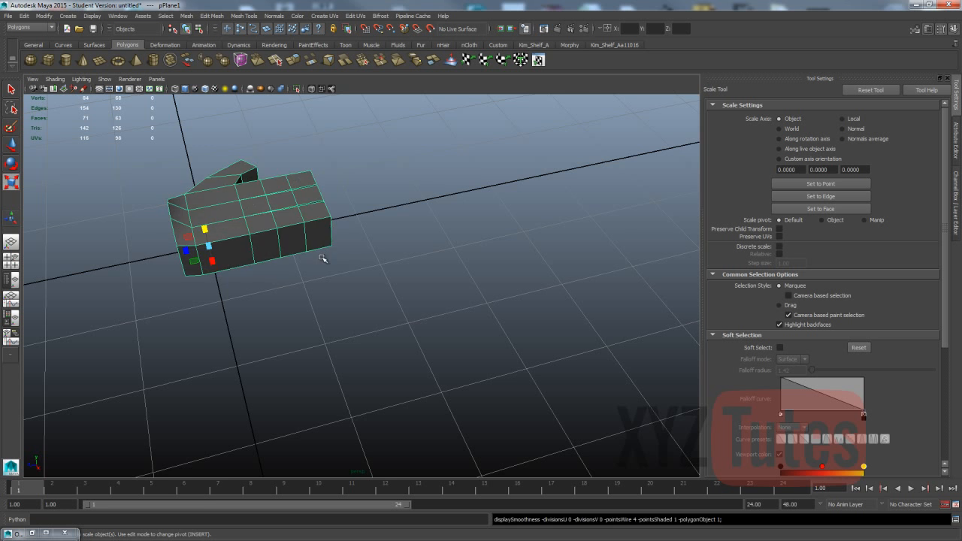
click(323, 259)
scroll(309, 248, down, 6)
alt+drag(311, 245, 456, 249)
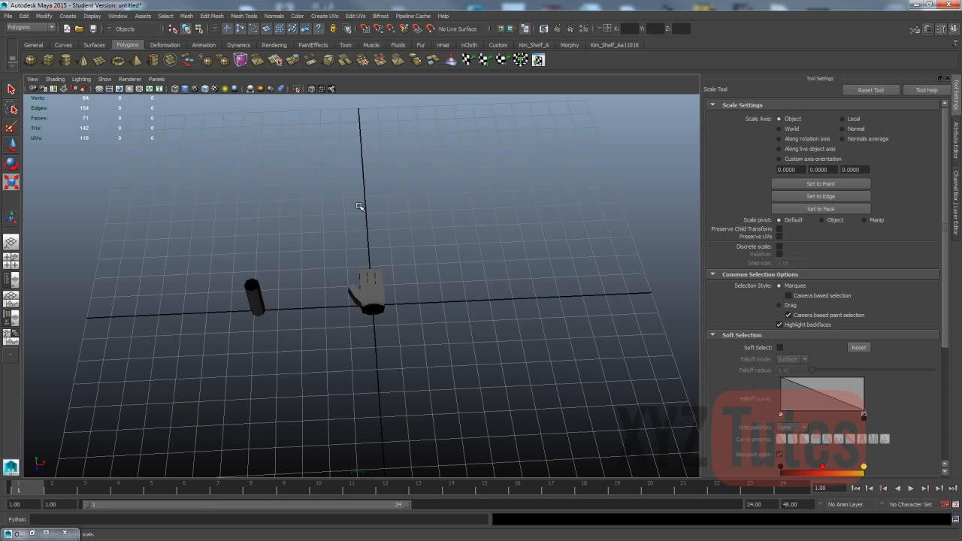
Duplicate the eight-sided cylinder and move the copy along the X axis to the hand's position
click(253, 295)
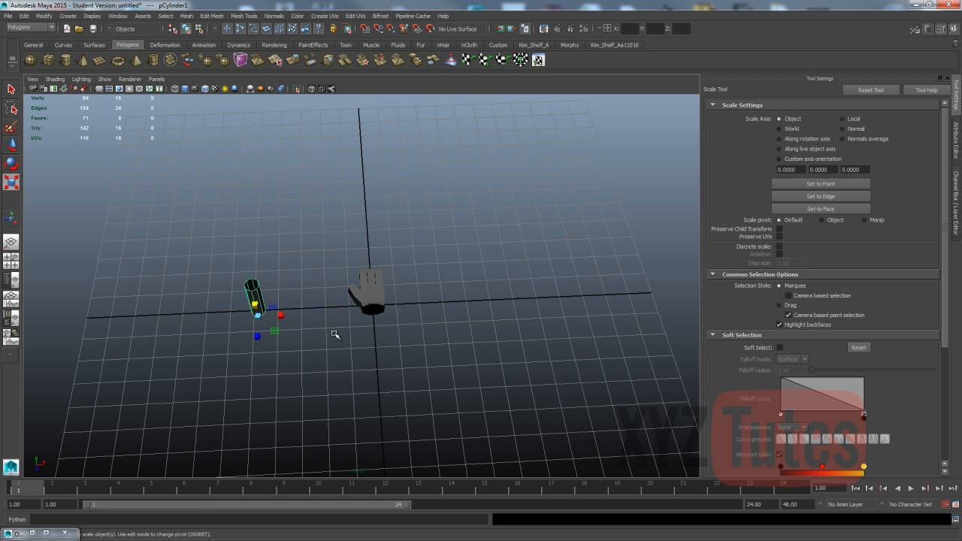
key(ctrl+d)
key(w)
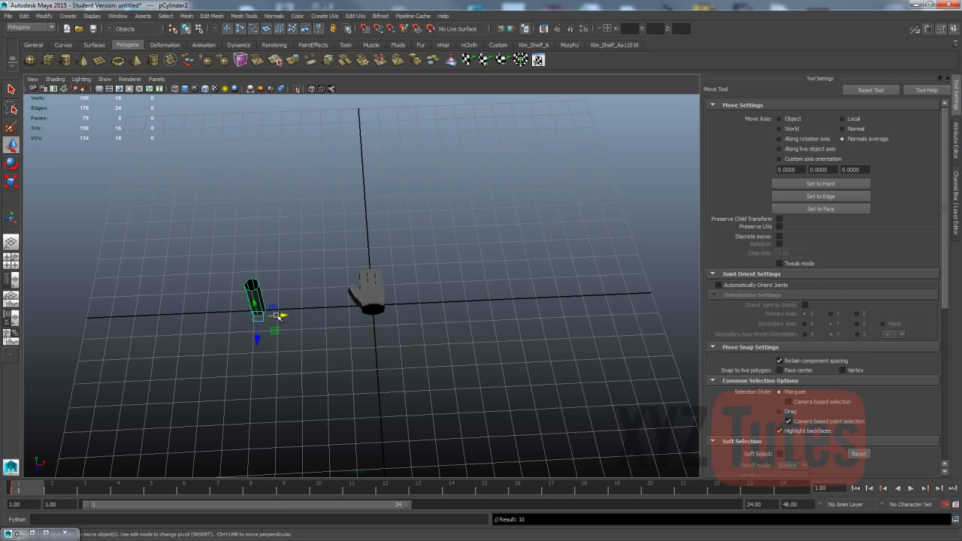
drag(277, 315, 389, 315)
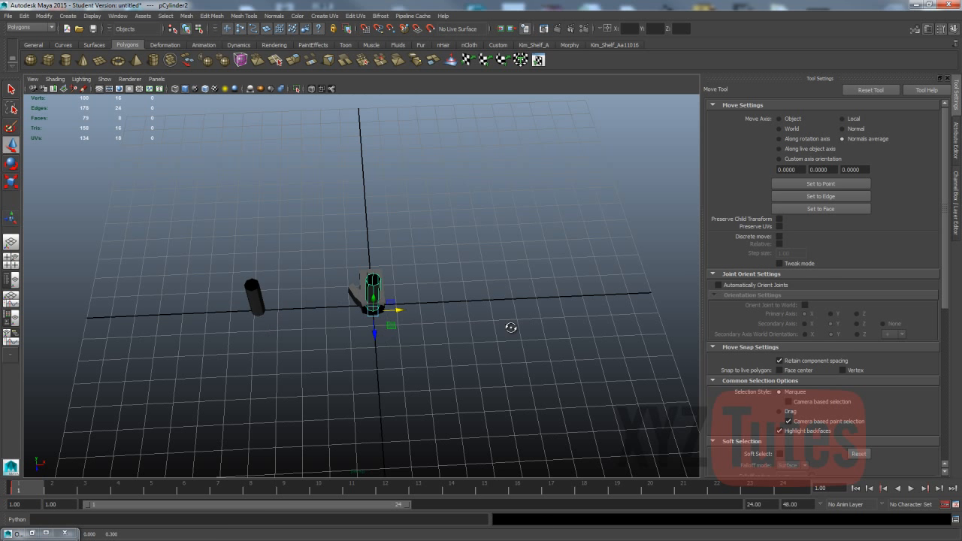
Place the cylinder copy behind the hand's wrist, rotate it to lie horizontally in line with the hand, and clear the selection
alt+drag(512, 326, 297, 306)
drag(280, 262, 297, 251)
key(e)
key(j)
click(349, 290)
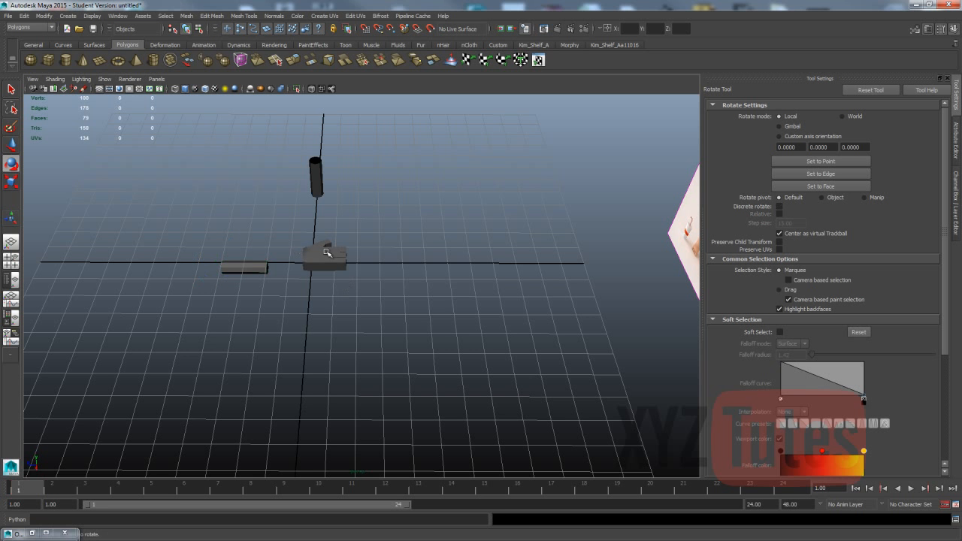
Select the horizontal cylinder copy and snap its pivot end onto the grid line behind the hand
click(325, 266)
click(248, 269)
alt+drag(275, 272, 288, 331)
key(Insert)
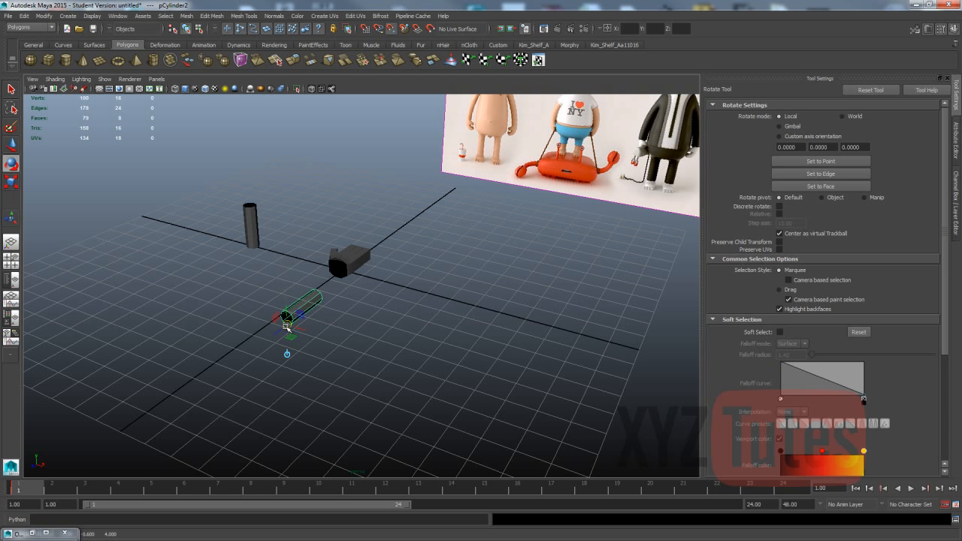
key(Insert)
key(w)
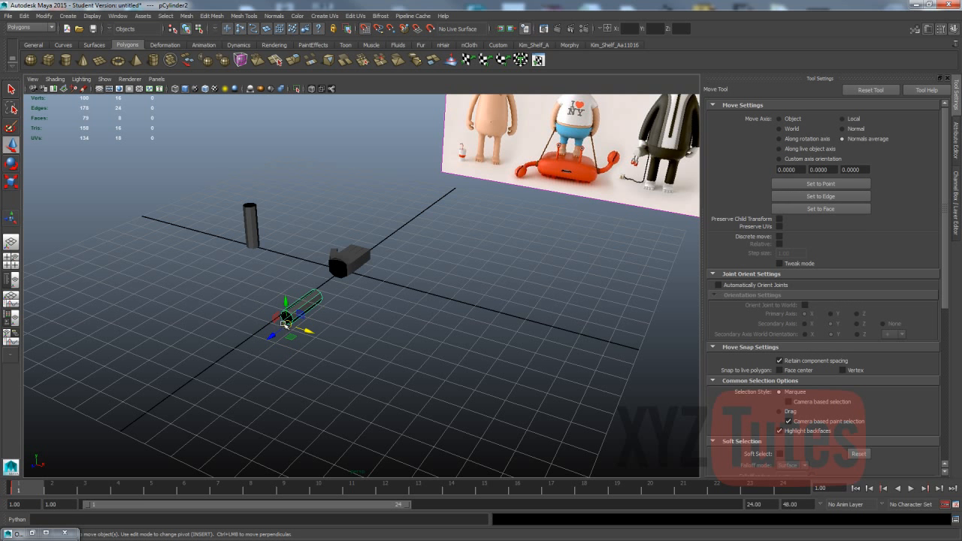
key(x)
drag(286, 326, 286, 320)
alt+drag(407, 325, 194, 296)
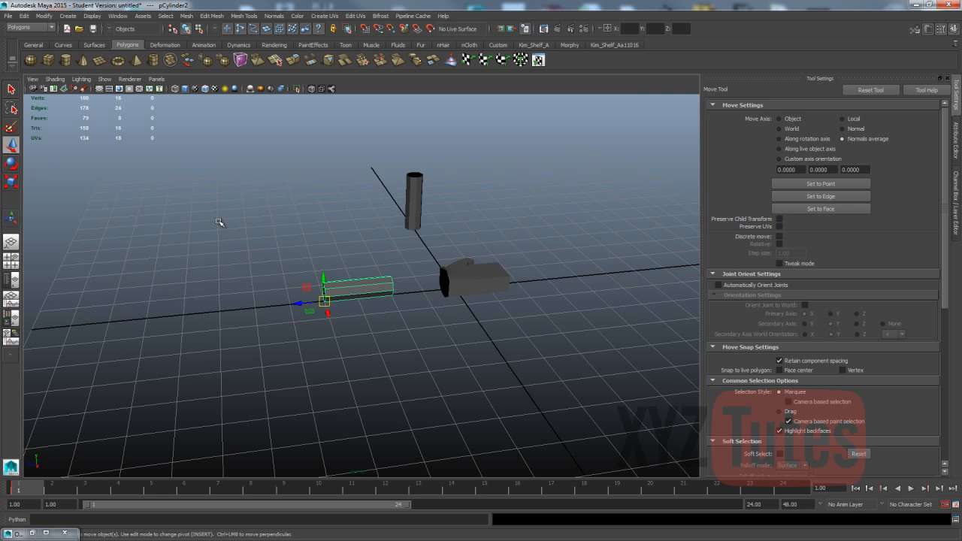
Scale the hand uniformly so its wrist opening fits the end of the horizontal cylinder
key(e)
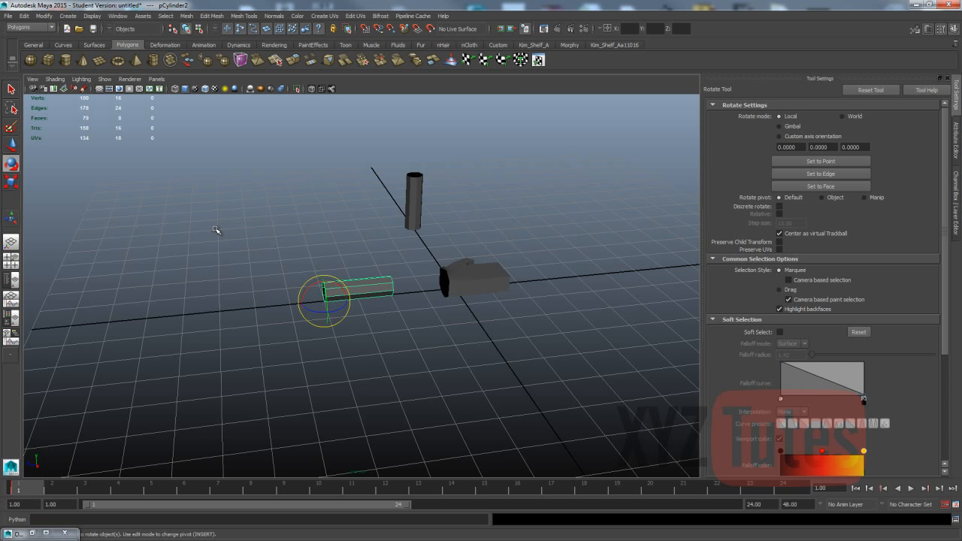
key(w)
click(448, 270)
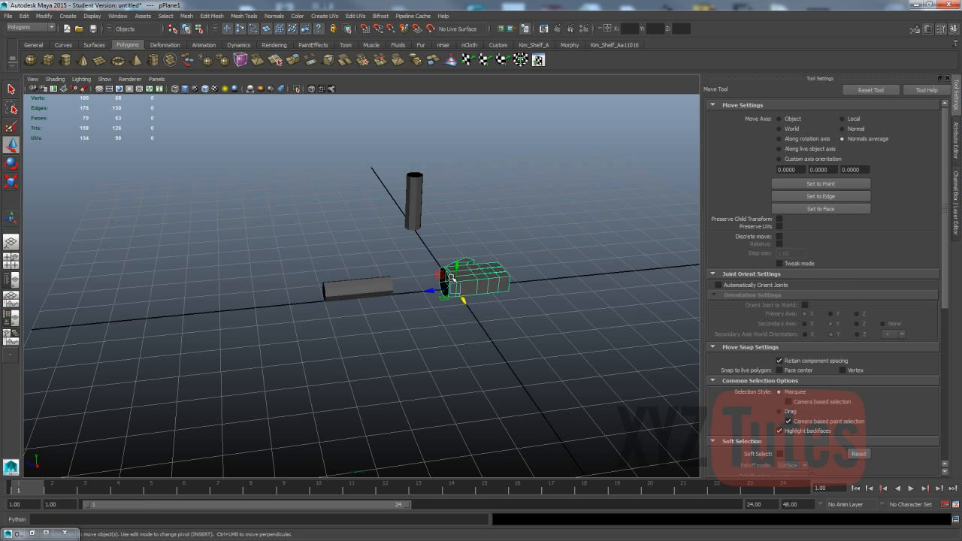
alt+drag(448, 270, 403, 290)
key(r)
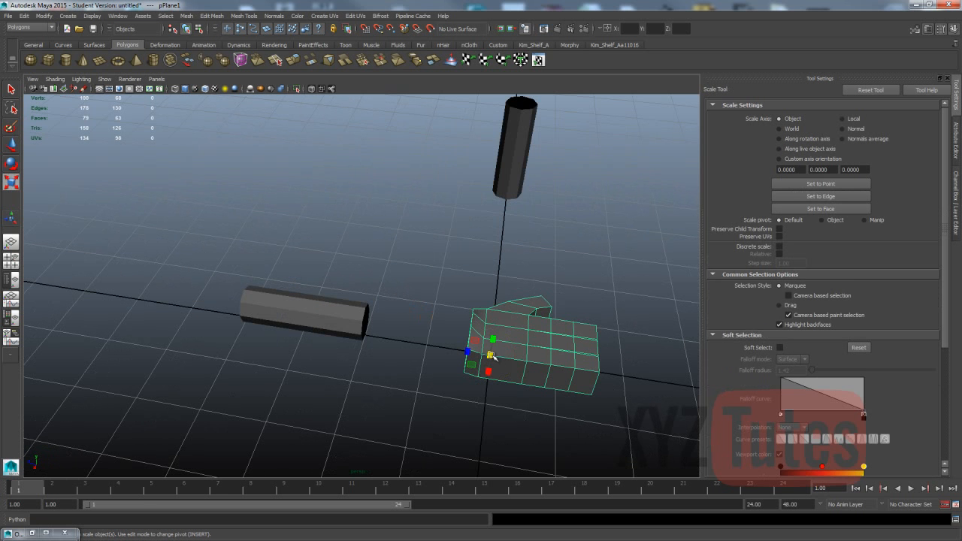
alt+drag(489, 354, 524, 305)
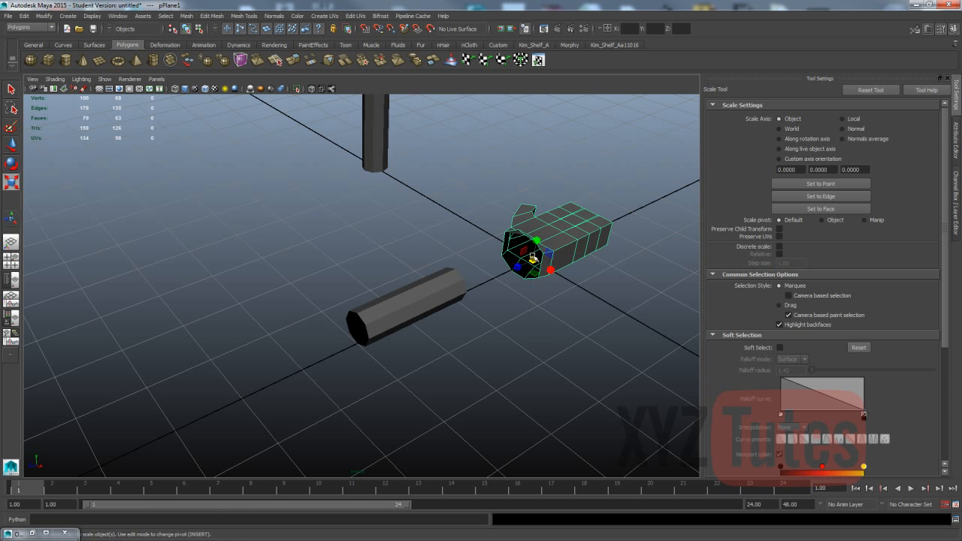
drag(532, 258, 266, 279)
Roll the hand 180 degrees about its length to put the thumb on the opposite side, and adjust the roll slightly
scroll(337, 273, up, 4)
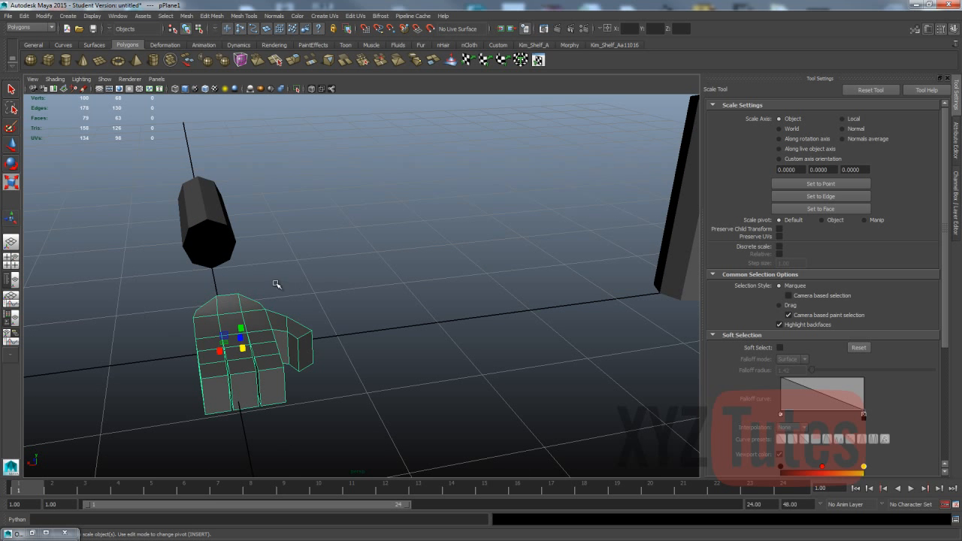
key(e)
key(j)
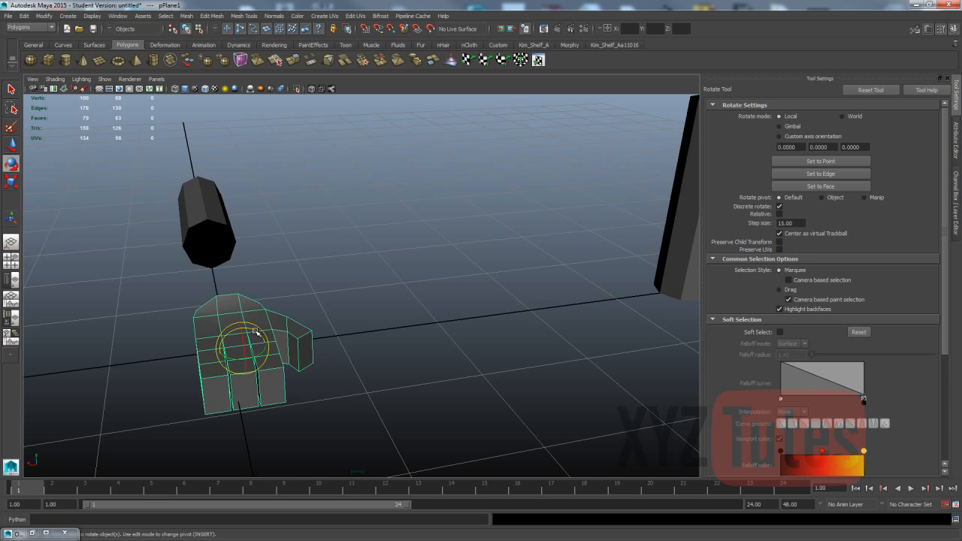
drag(256, 332, 133, 343)
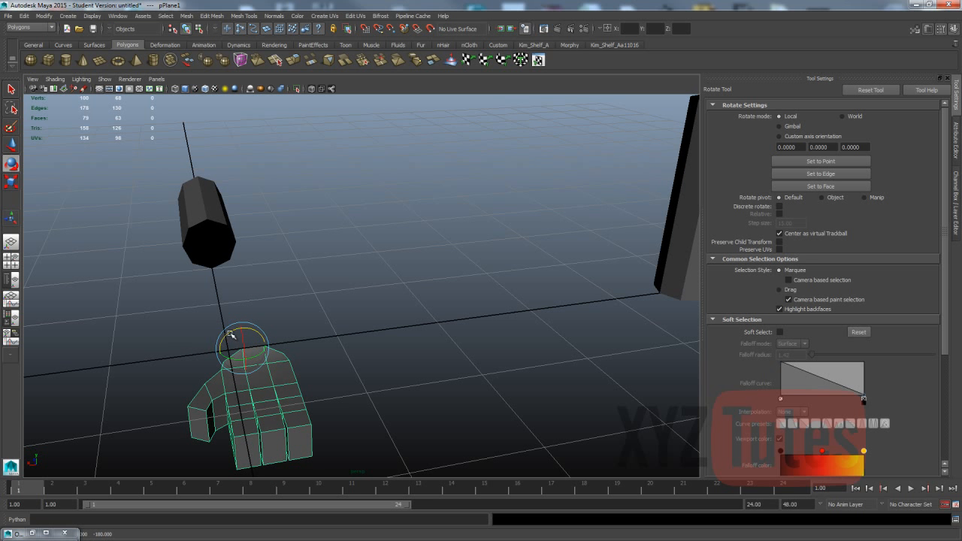
key(j)
drag(235, 333, 248, 330)
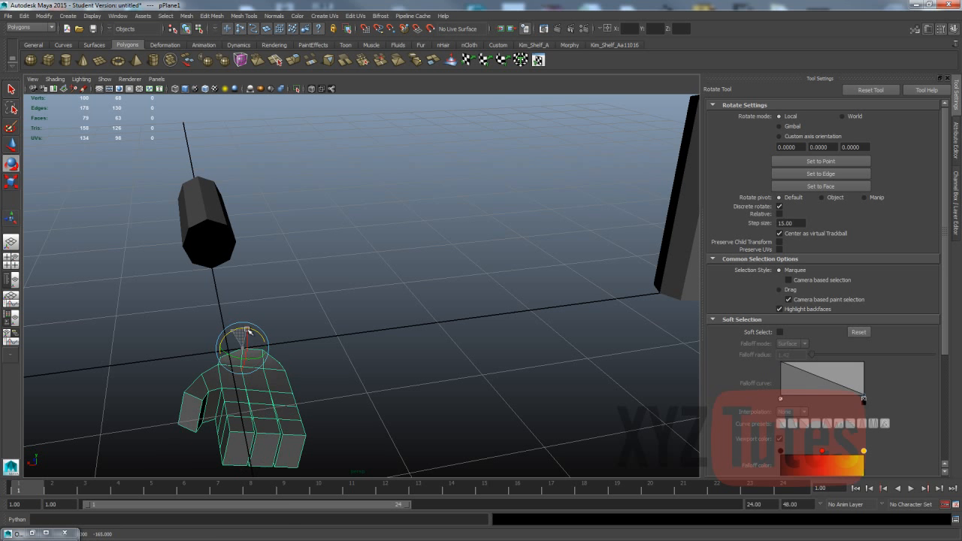
Move the hand's wrist to the near open end of the horizontal cylinder
key(w)
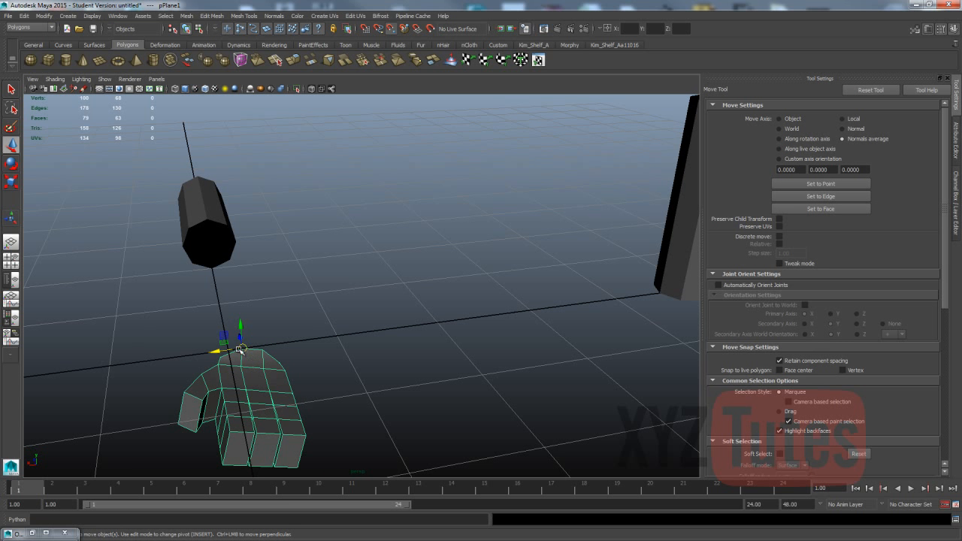
drag(240, 350, 194, 233)
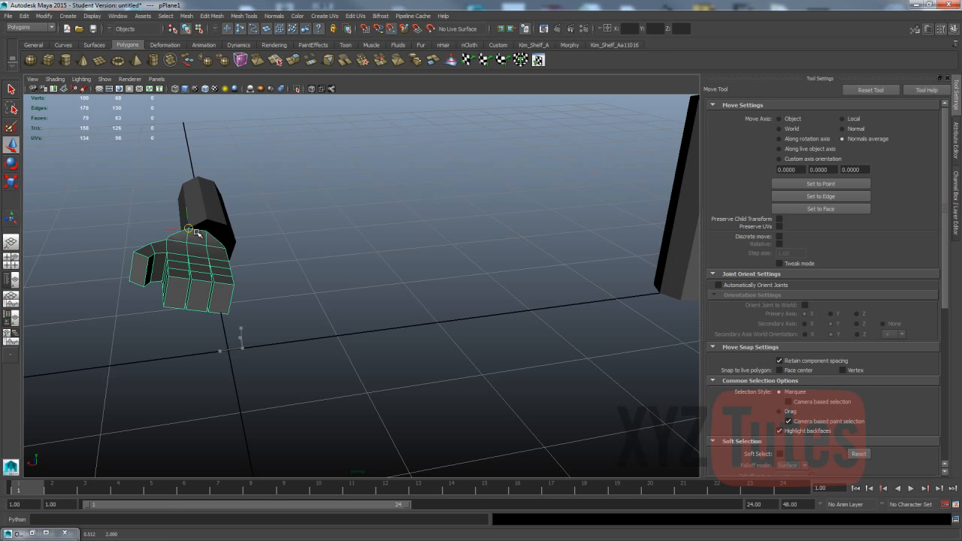
mouse_move(251, 248)
alt+mouse_down()
mouse_move(369, 238)
mouse_move(253, 243)
alt+mouse_up()
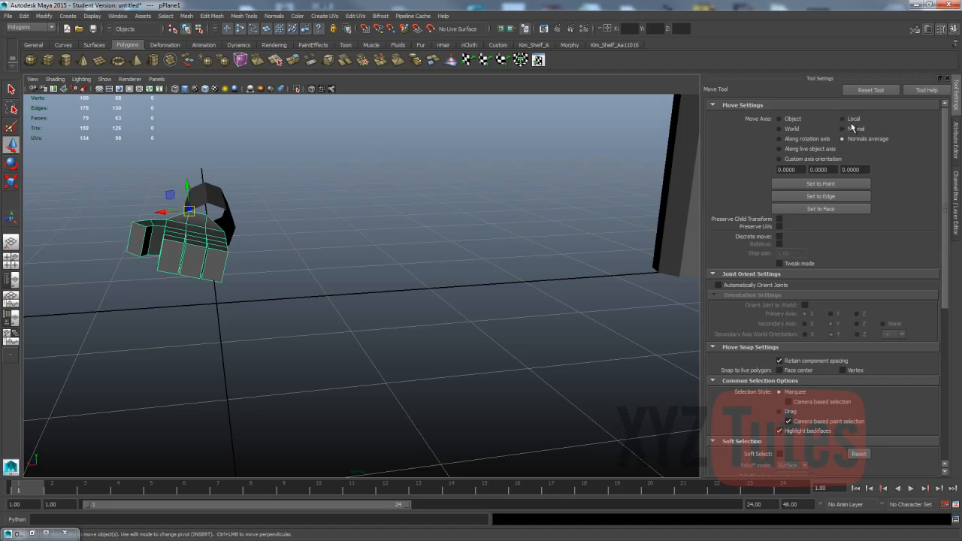
Set the move axis to Object and shift the hand sideways and vertically to align it with the cylinder
click(785, 120)
drag(215, 212, 229, 216)
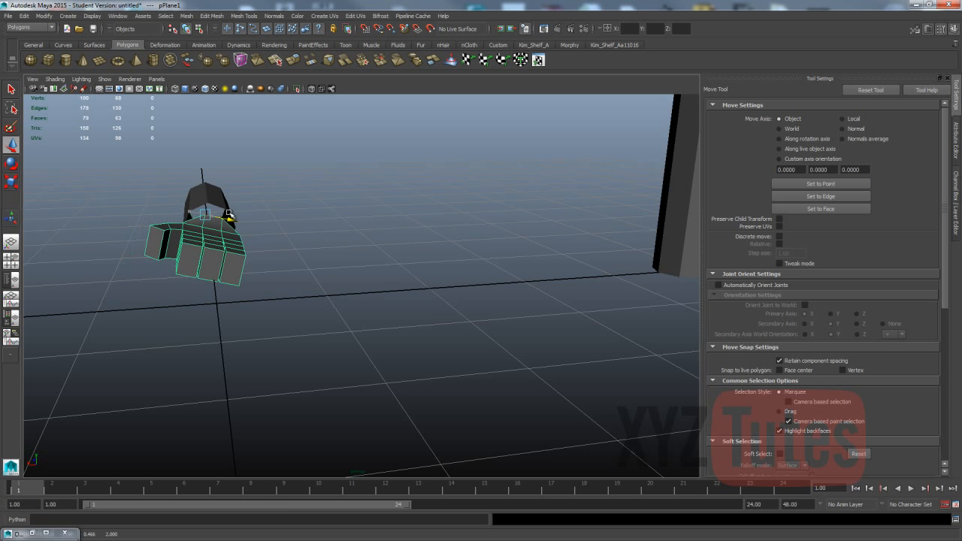
alt+right_drag(229, 214, 248, 206)
alt+drag(221, 206, 316, 205)
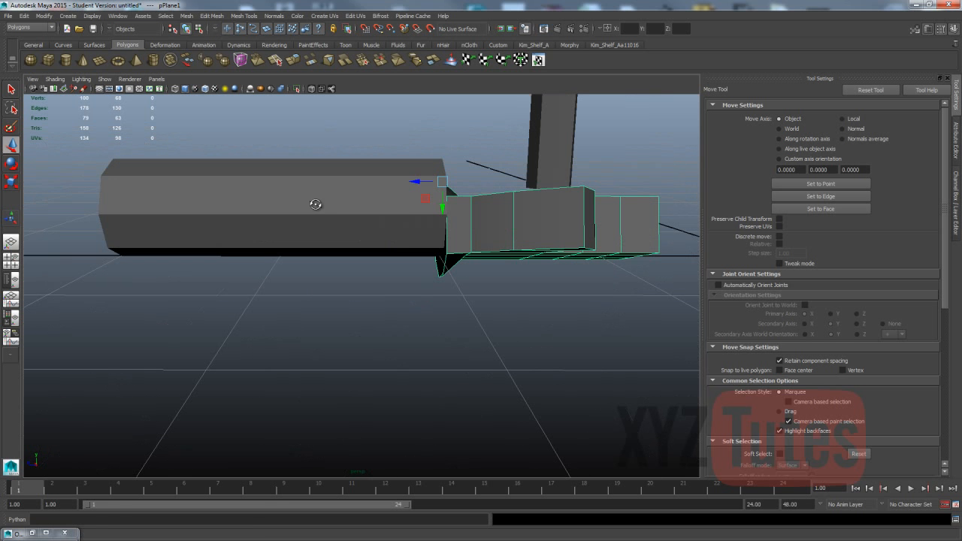
drag(441, 208, 306, 243)
Nudge the hand along its own vertical axis to line the wrist up with the cylinder's end, and clear the selection
click(275, 242)
click(383, 305)
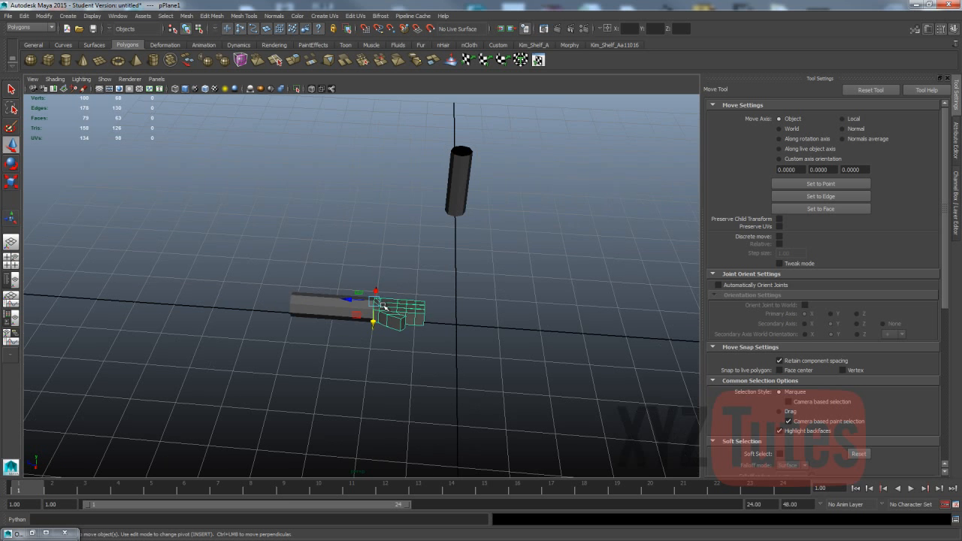
click(343, 305)
click(404, 306)
click(294, 341)
scroll(347, 326, up, 2)
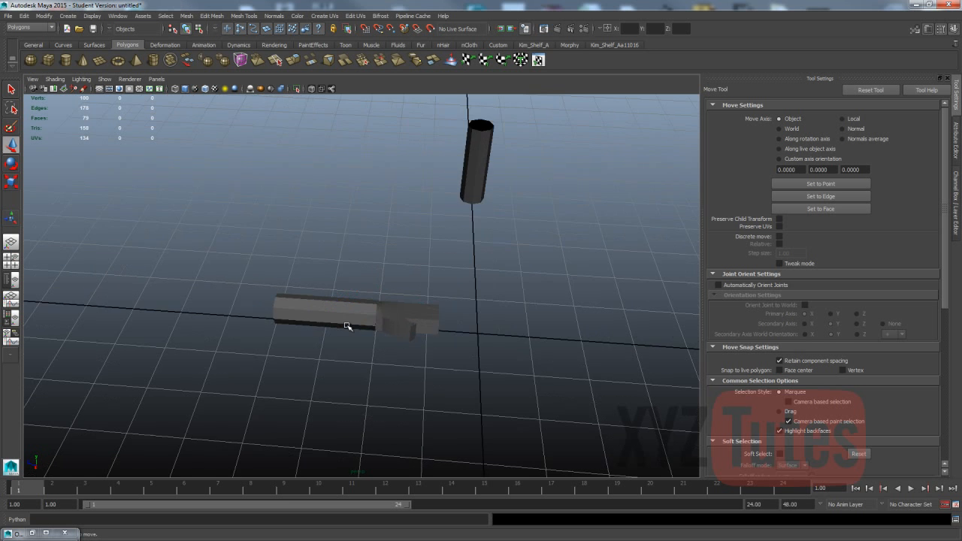
scroll(345, 325, up, 3)
alt+drag(389, 315, 399, 267)
click(411, 263)
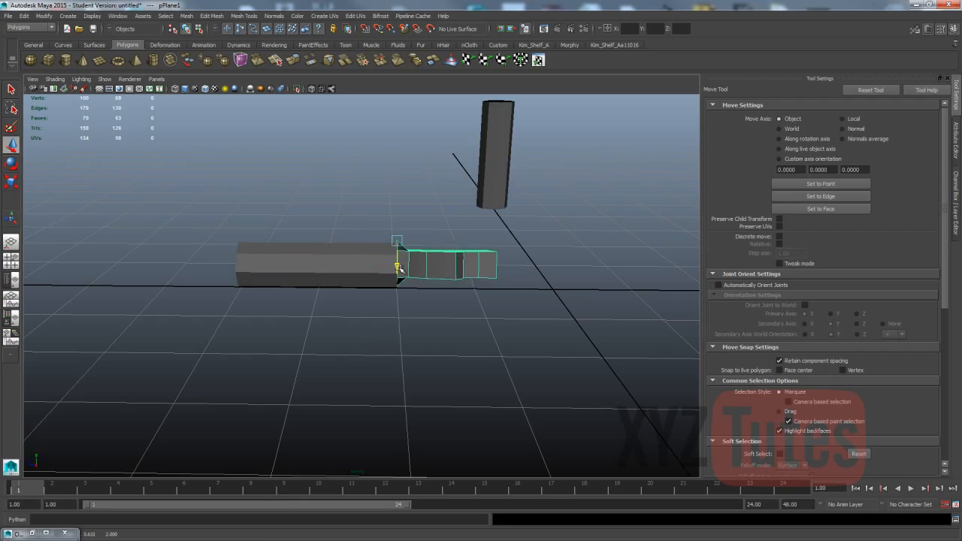
click(282, 308)
click(403, 272)
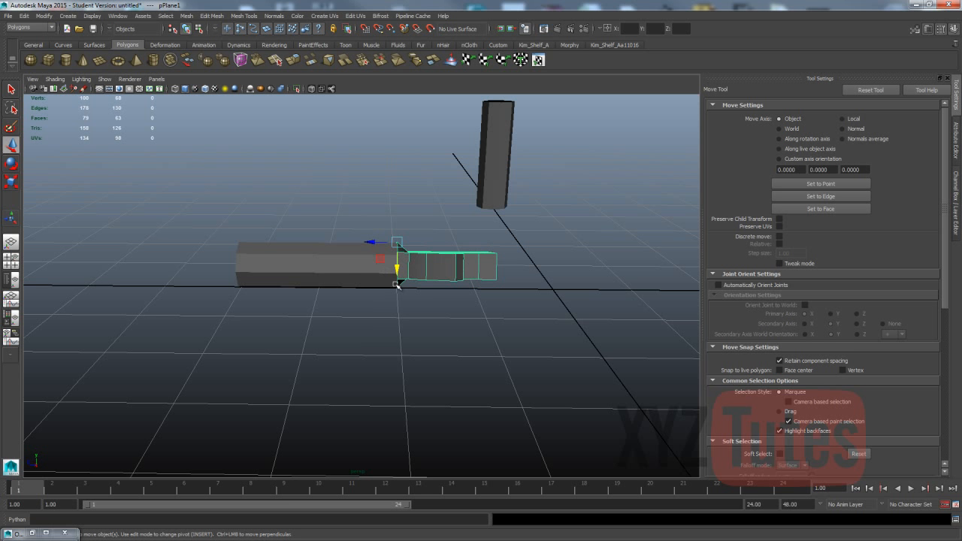
drag(396, 272, 398, 275)
alt+drag(320, 326, 300, 337)
click(301, 337)
Select both the horizontal cylinder and the hand
scroll(331, 289, up, 4)
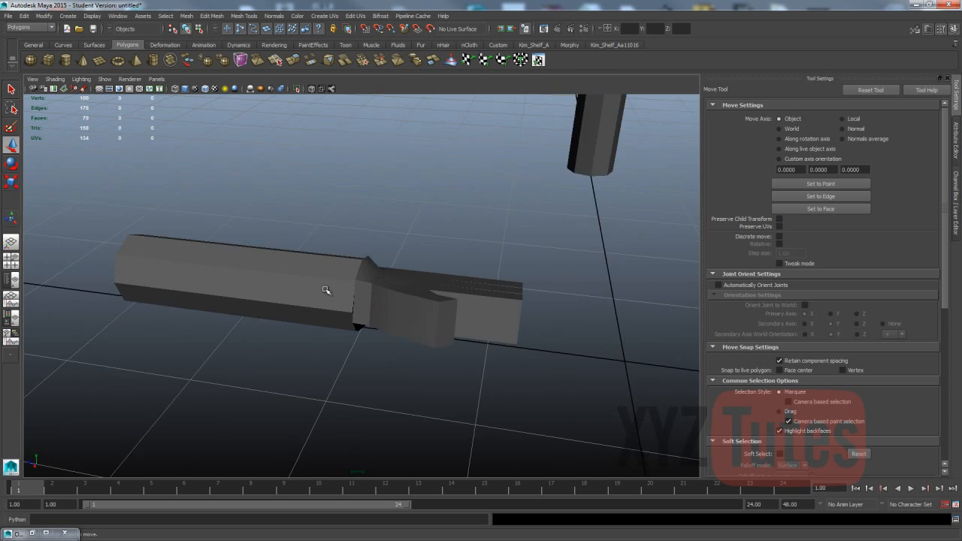
click(292, 283)
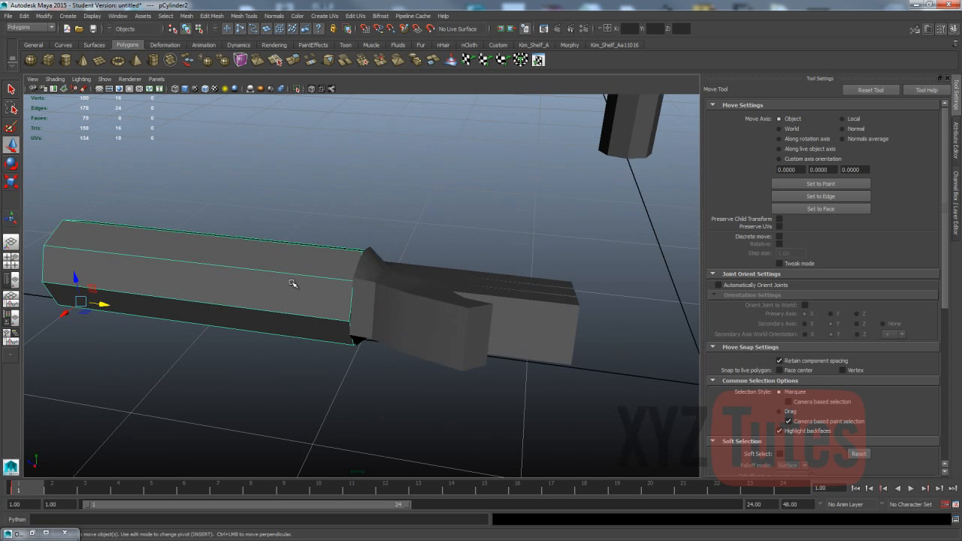
click(362, 282)
click(297, 281)
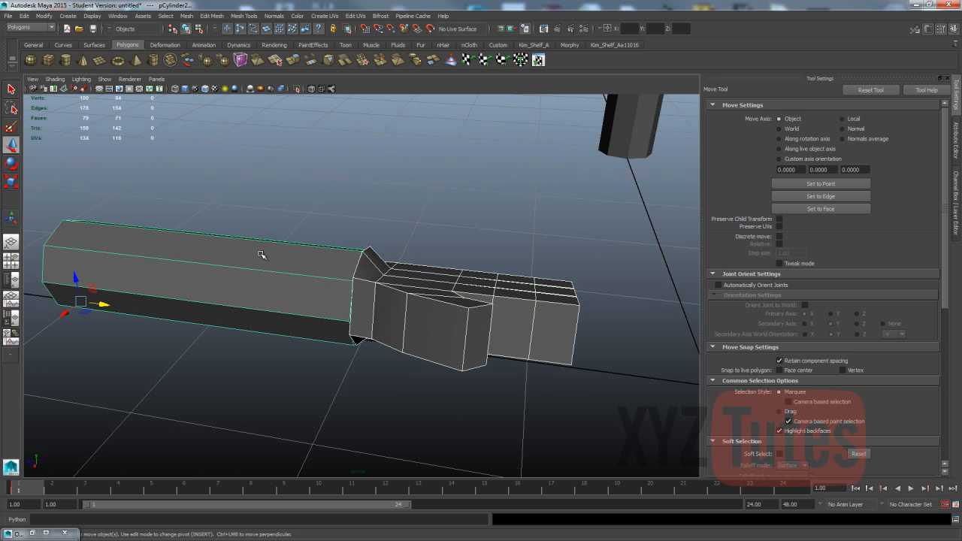
Combine the selected cylinder and hand into a single mesh
click(187, 15)
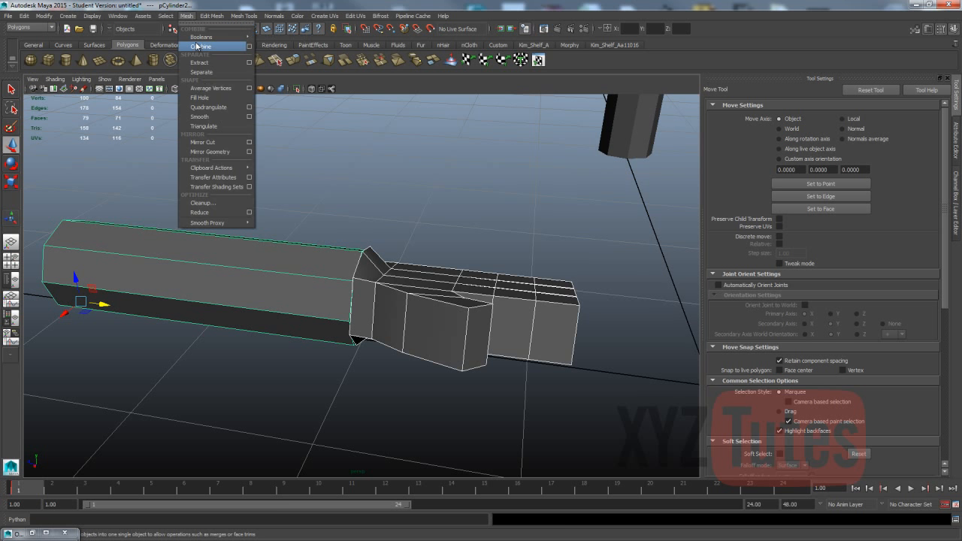
click(197, 46)
click(276, 196)
click(318, 299)
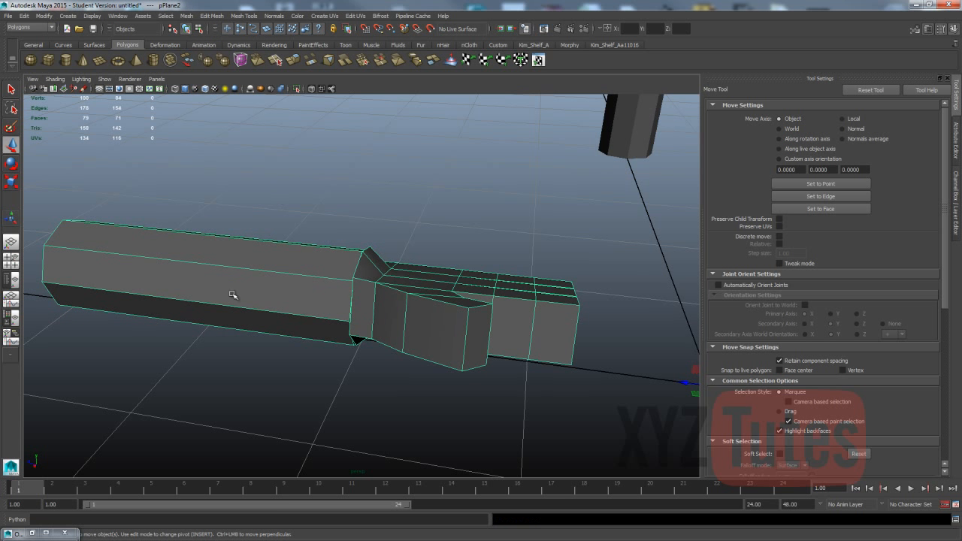
Move the combined mesh's pivot to the lowest vertex of the arm's open end, opposite the hand
alt+drag(232, 298, 238, 294)
alt+drag(301, 265, 314, 264)
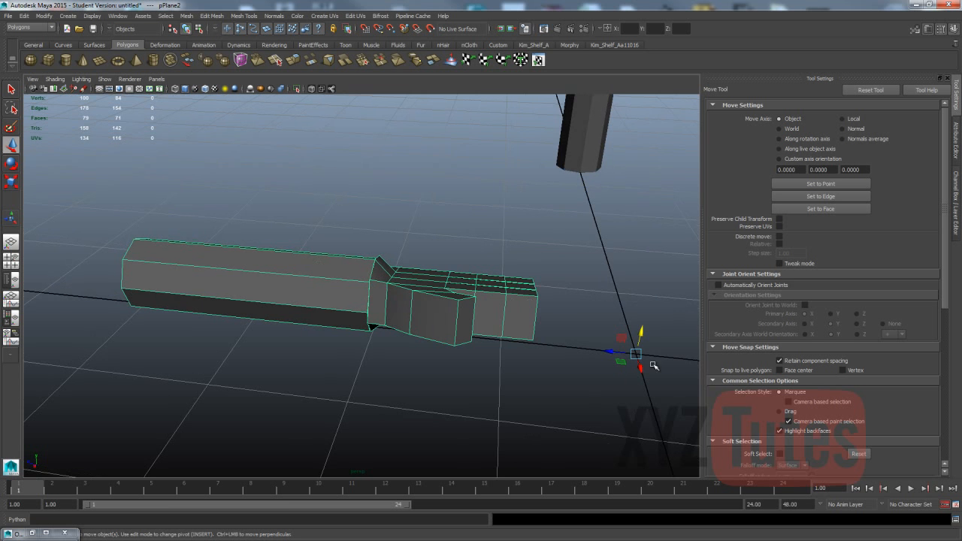
alt+drag(636, 353, 567, 326)
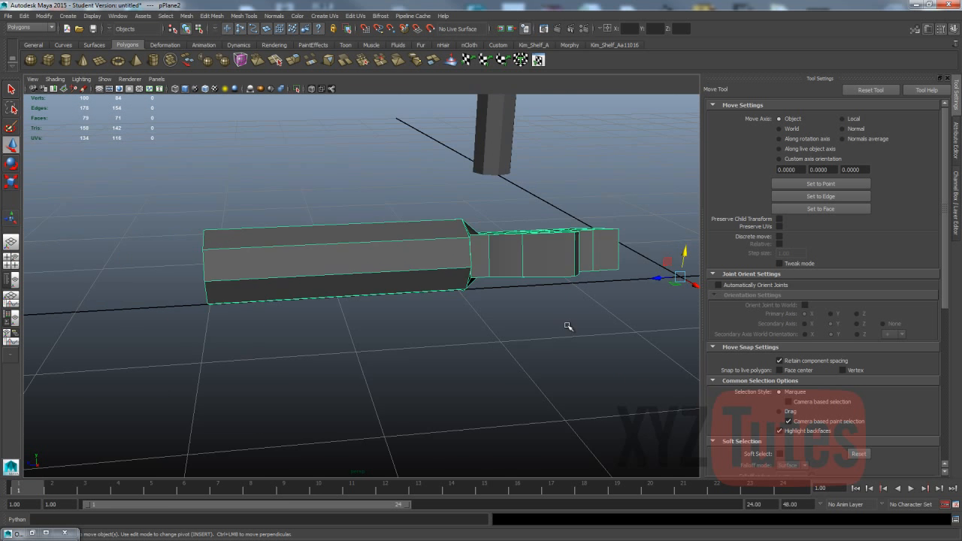
scroll(567, 327, down, 8)
scroll(554, 323, up, 6)
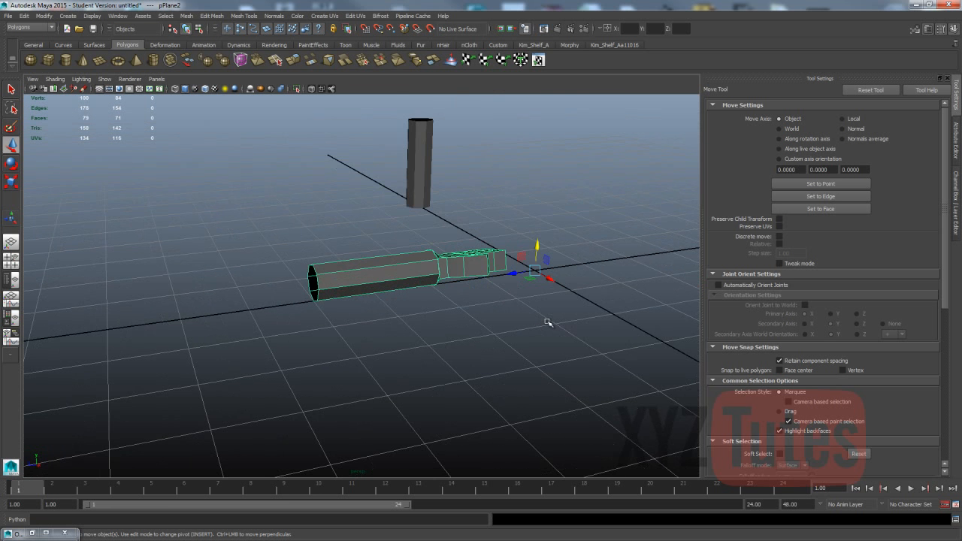
key(Insert)
drag(537, 272, 311, 305)
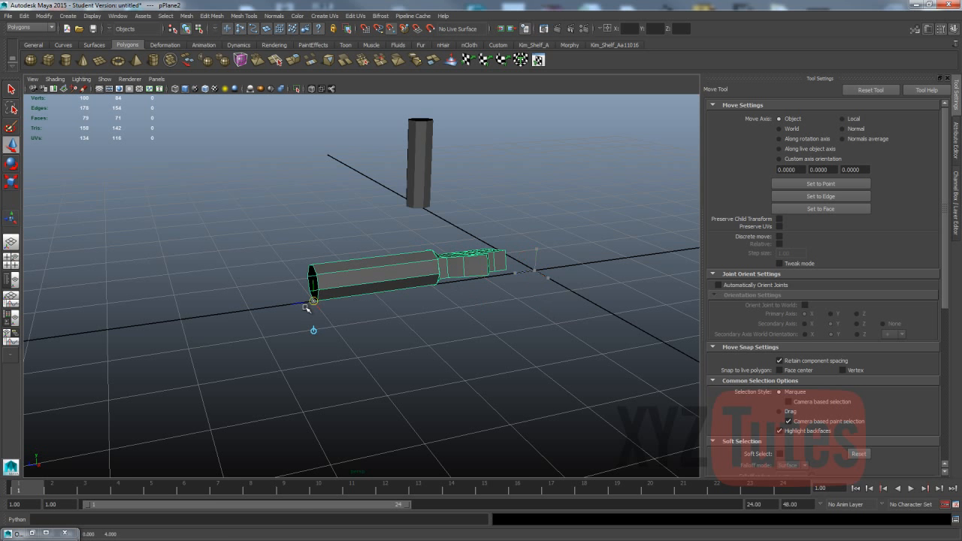
key(Insert)
Try moving a single face of the hand's wrist beside the arm's end, and undo the move
scroll(431, 330, up, 4)
alt+drag(426, 331, 344, 336)
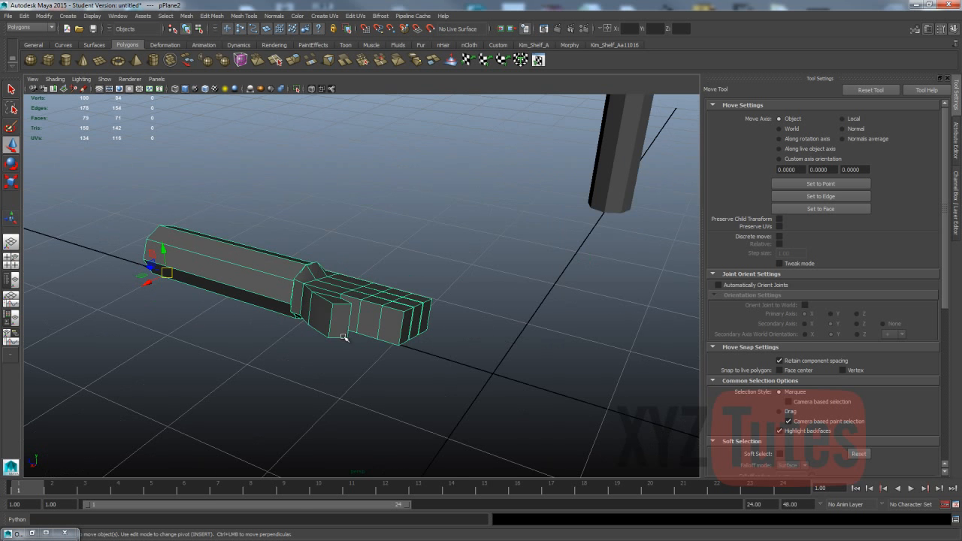
scroll(325, 345, up, 4)
alt+drag(202, 346, 270, 327)
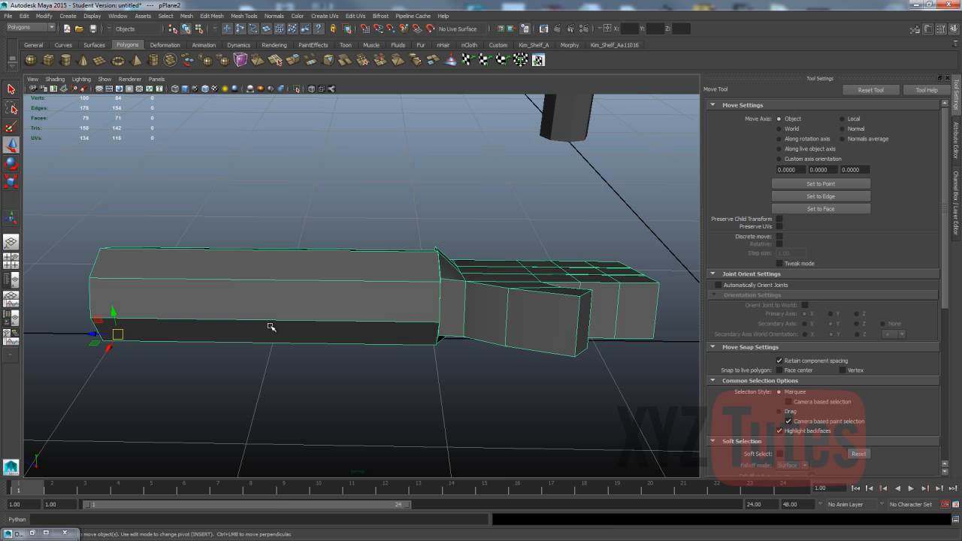
right_drag(446, 279, 450, 290)
click(451, 271)
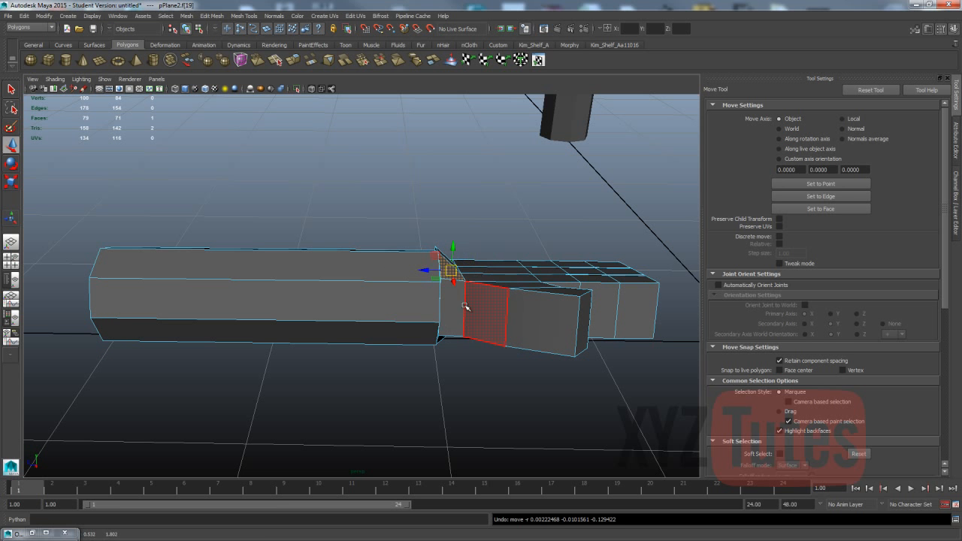
Compare the smoothed and unsmoothed previews of the arm and hand, and return to the unsmoothed display
key(3)
alt+drag(481, 344, 404, 365)
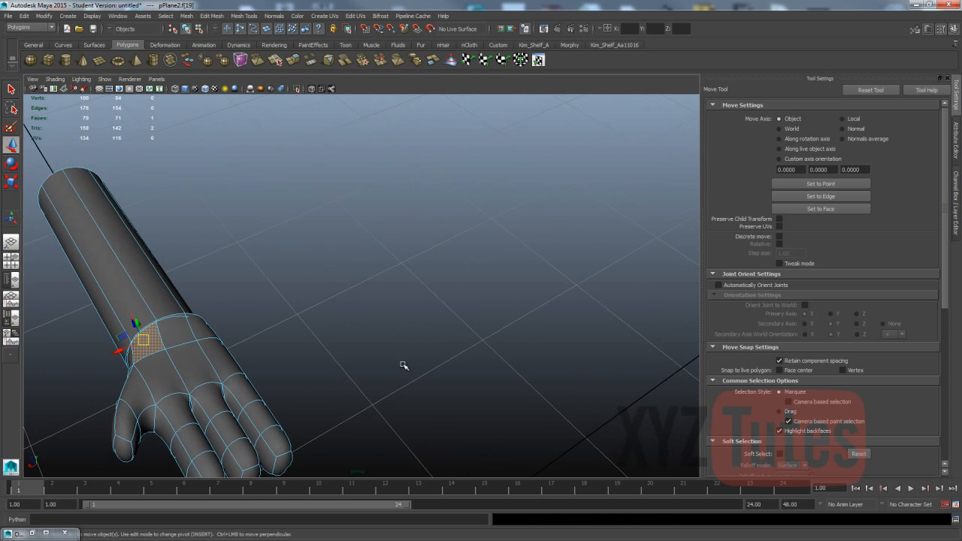
key(1)
key(3)
key(1)
key(3)
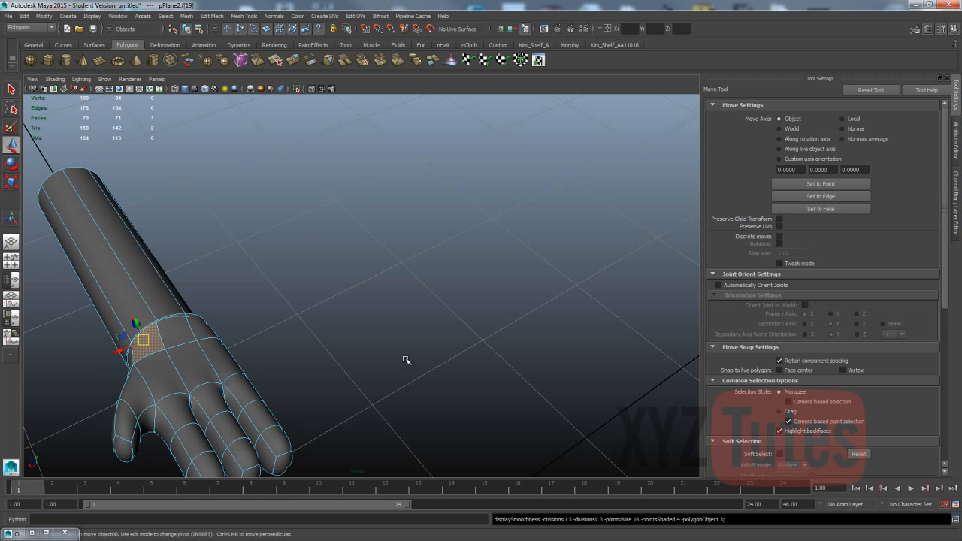
key(1)
key(3)
key(1)
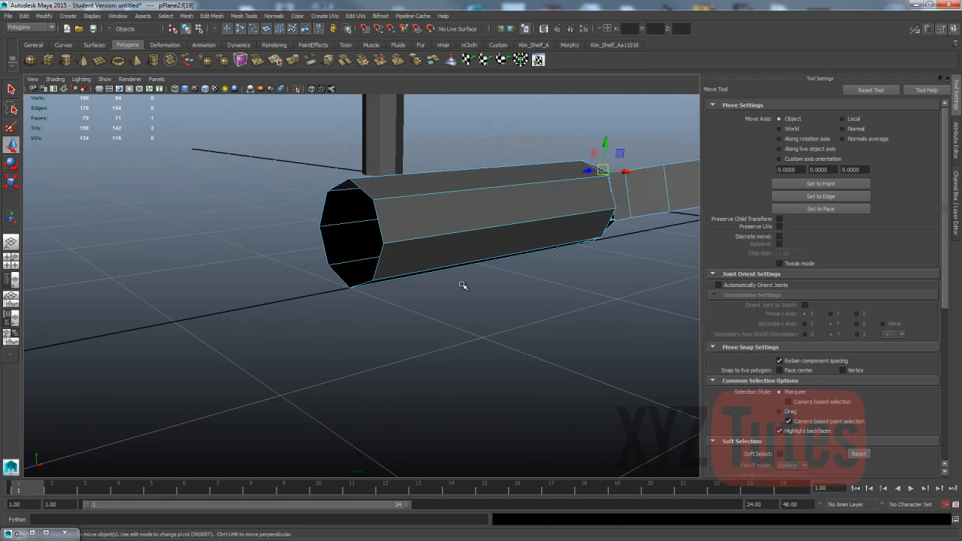
Select a wrist corner vertex and try Object symmetry on the wrist vertices
alt+drag(421, 290, 438, 291)
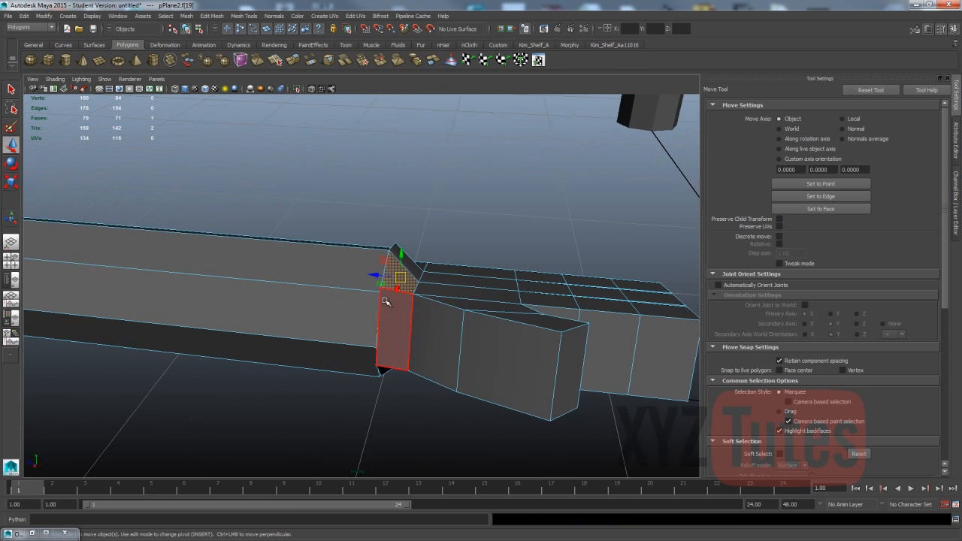
scroll(386, 296, up, 3)
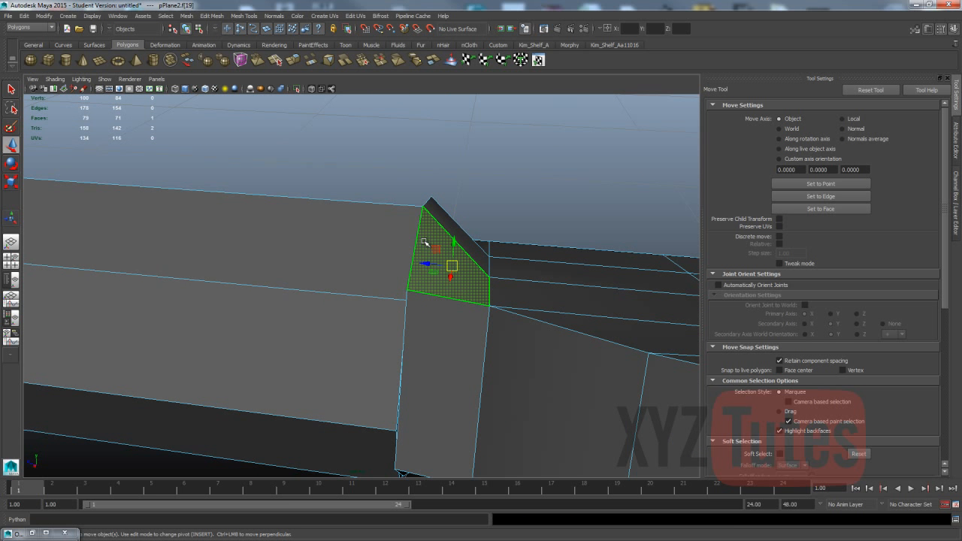
alt+drag(354, 200, 376, 225)
scroll(376, 224, up, 3)
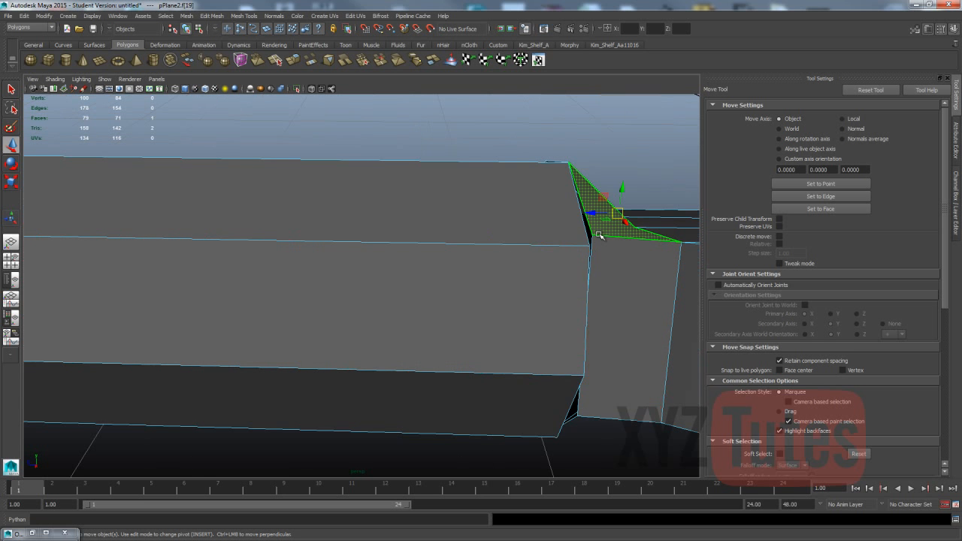
right_drag(598, 235, 569, 234)
click(595, 234)
alt+drag(595, 234, 561, 277)
scroll(726, 306, down, 5)
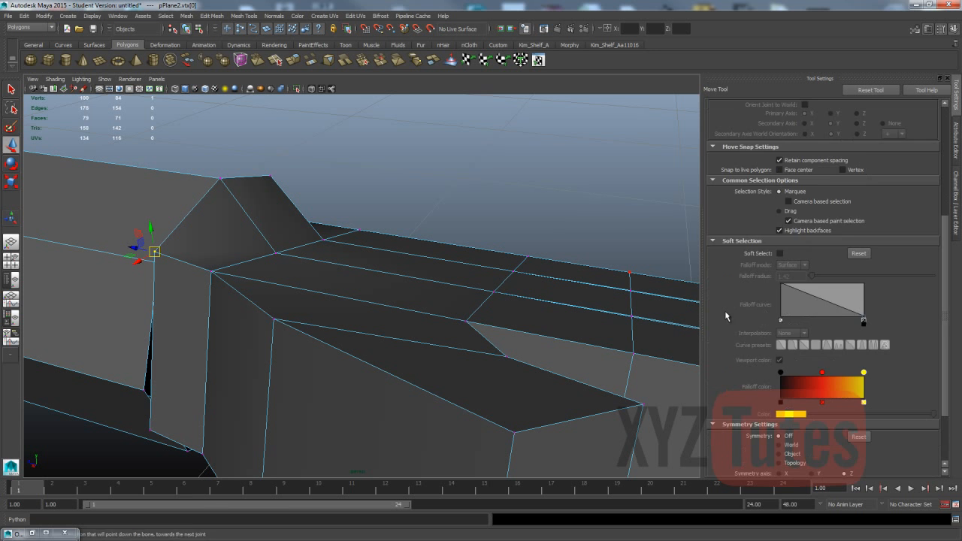
scroll(779, 354, down, 2)
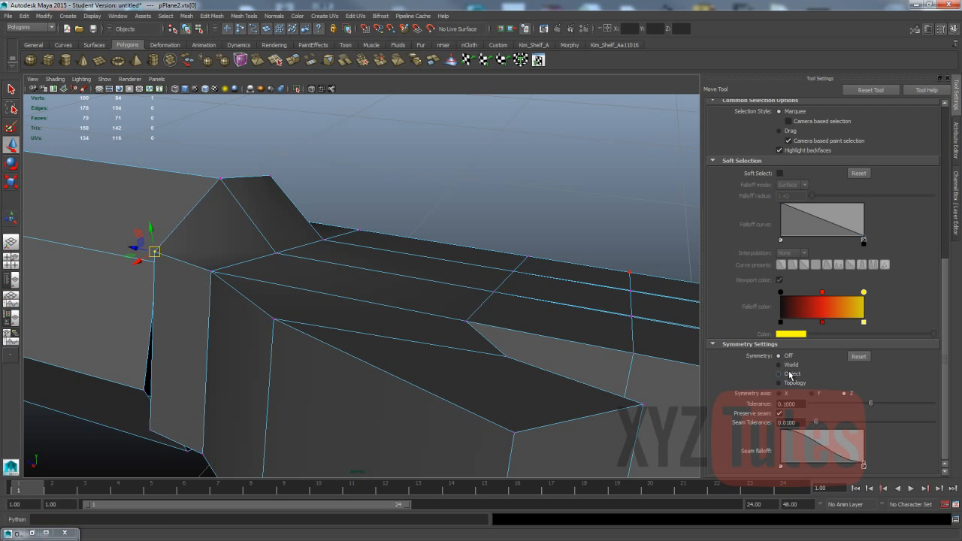
click(789, 375)
alt+drag(243, 246, 161, 259)
alt+right_drag(558, 302, 330, 239)
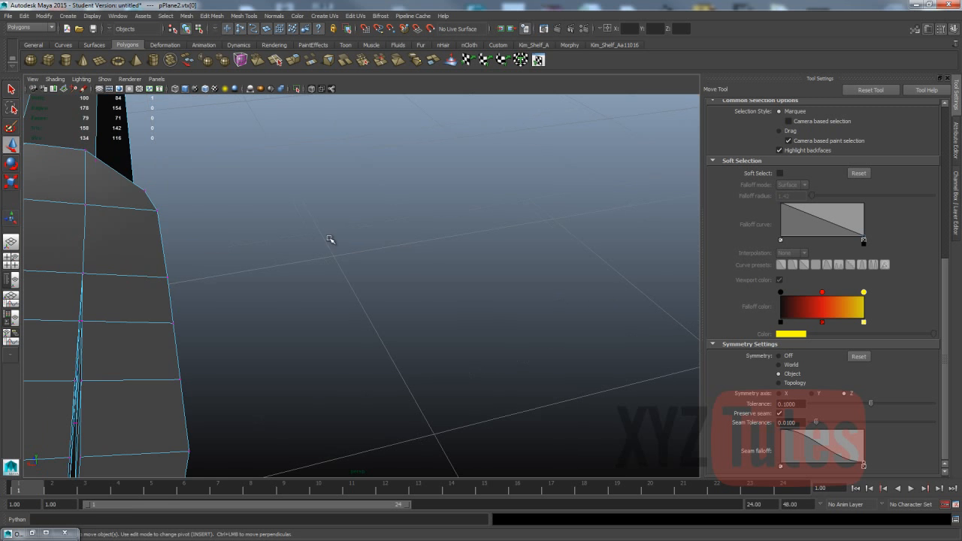
click(144, 189)
alt+drag(144, 190, 277, 211)
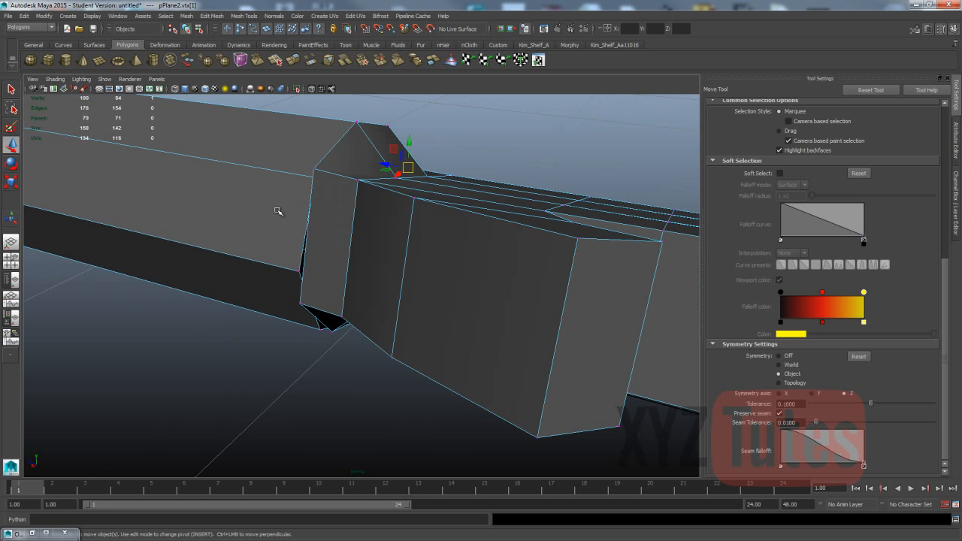
Change the symmetry axis to X and test it on vertices at both sides of the wrist
click(315, 170)
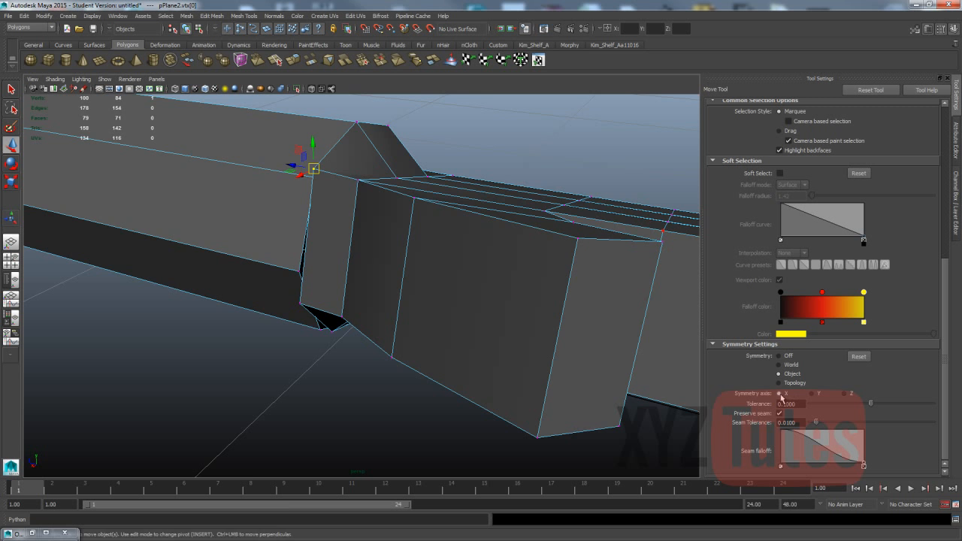
alt+drag(469, 284, 240, 266)
alt+middle_drag(241, 266, 388, 291)
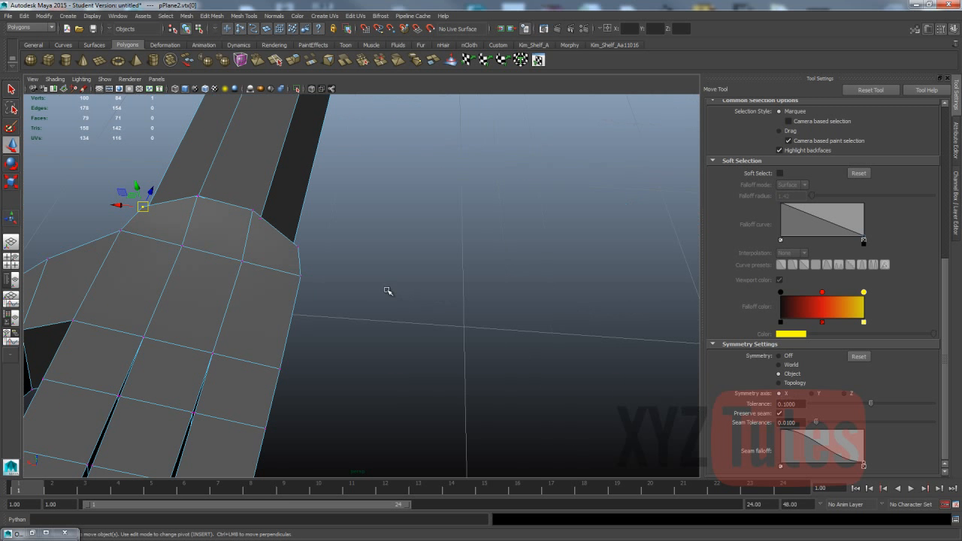
click(298, 248)
alt+drag(318, 298, 471, 282)
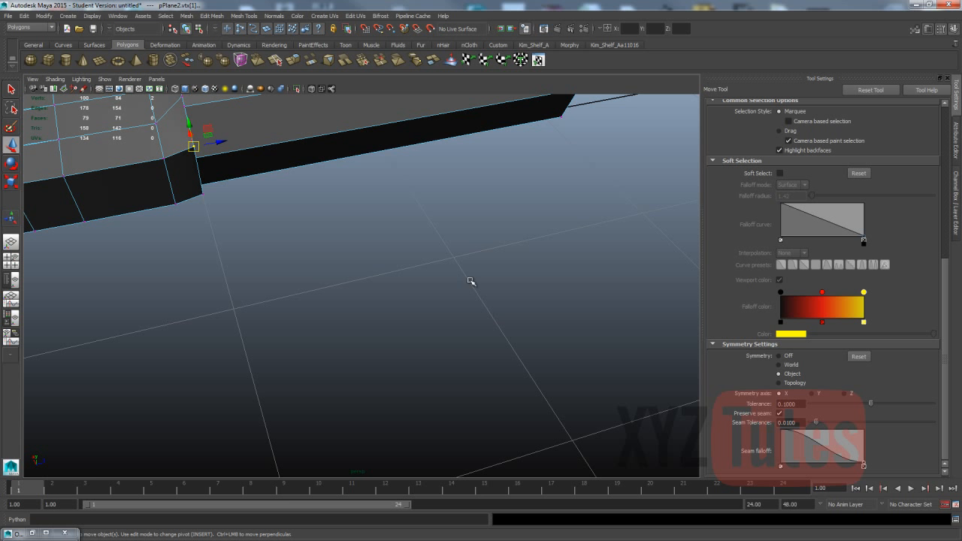
Turn symmetry off and snap the wrist's vertices onto the adjacent vertices of the arm's end
click(786, 355)
alt+drag(290, 282, 486, 344)
click(551, 227)
click(553, 236)
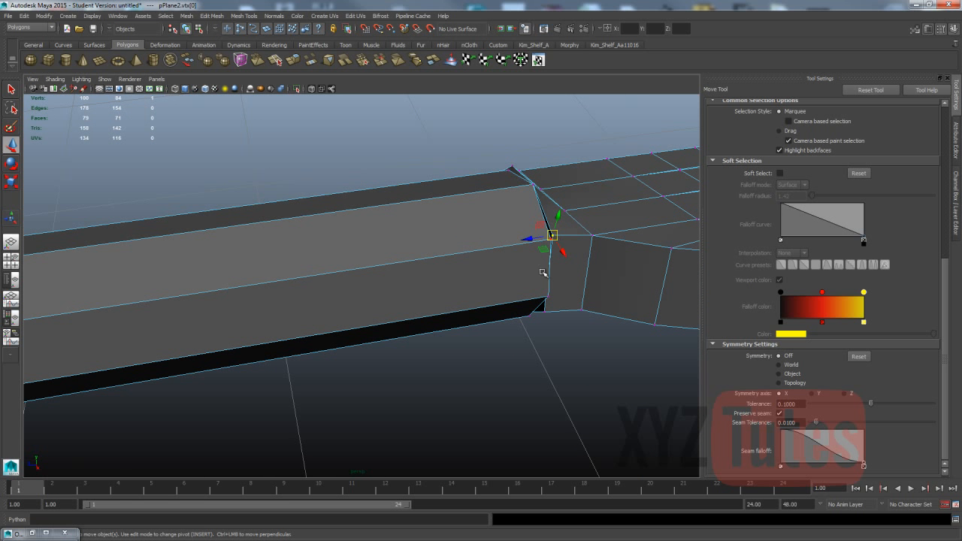
key(v)
drag(552, 236, 551, 239)
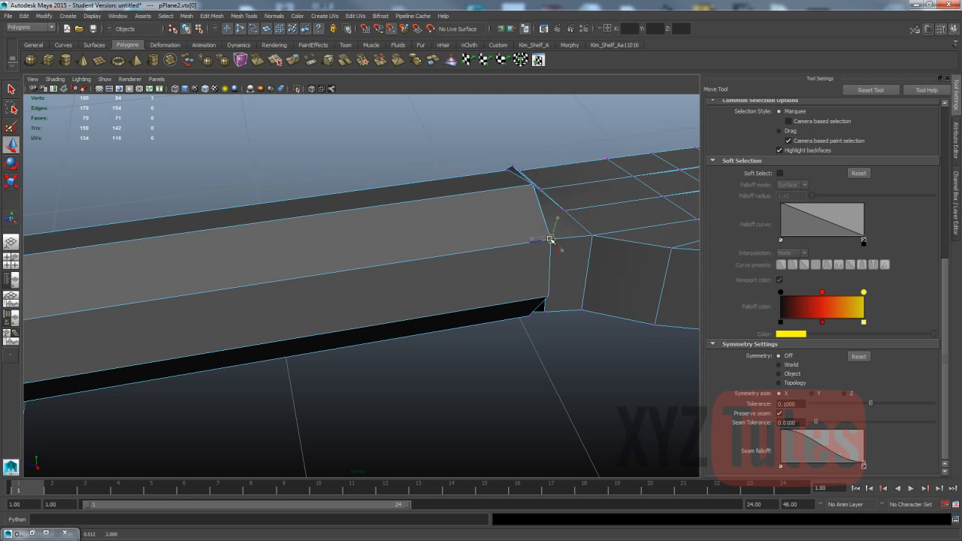
alt+drag(530, 189, 484, 212)
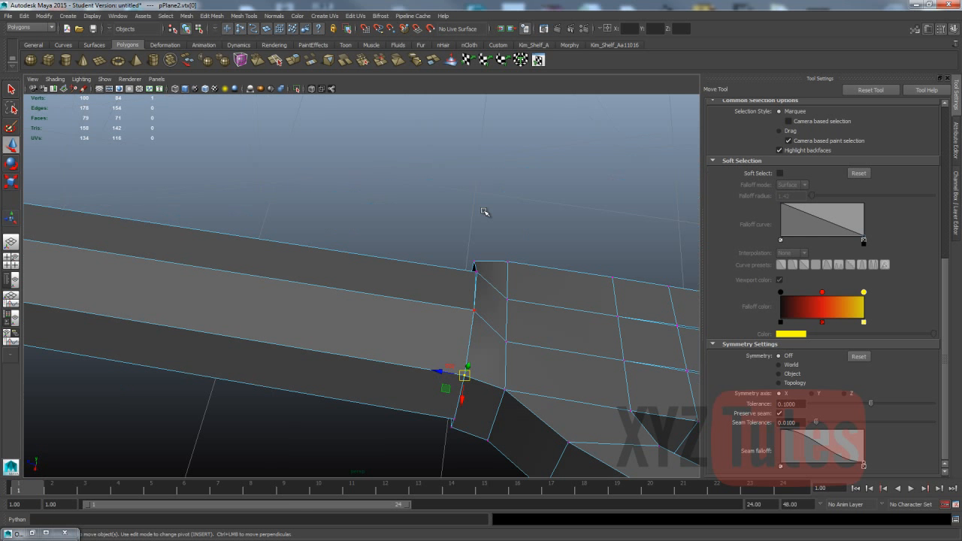
click(476, 310)
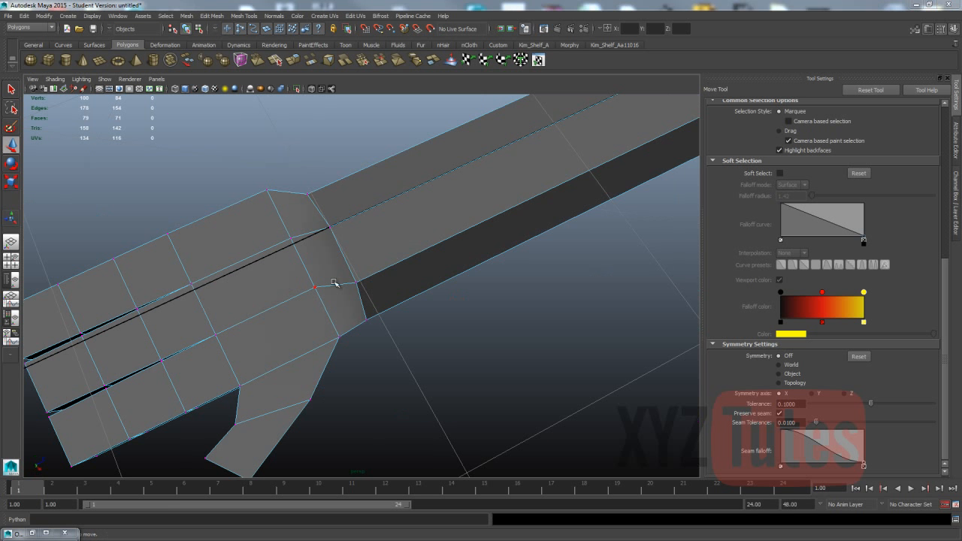
Try moving the arm's side face along its length away from the wrist, and undo the move
alt+drag(334, 283, 399, 221)
right_drag(418, 216, 413, 239)
click(406, 218)
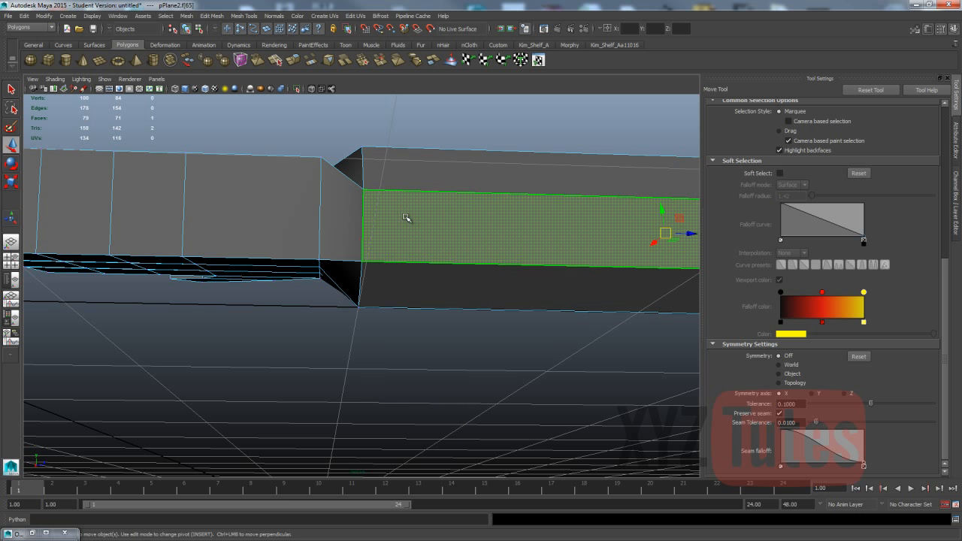
middle_drag(633, 233, 702, 228)
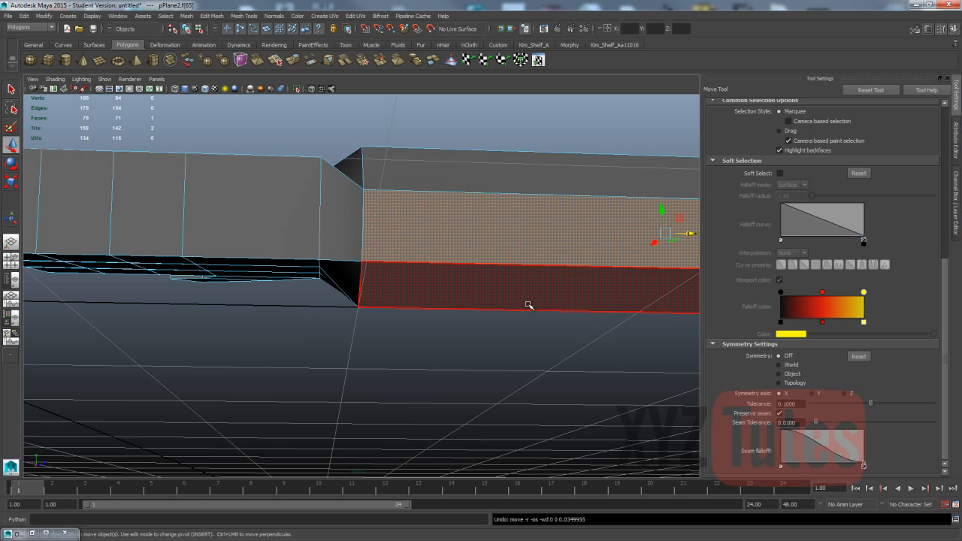
Select the vertices around the seam between hand and forearm and merge them with a threshold of 0.01
click(428, 334)
scroll(421, 340, down, 3)
alt+drag(333, 262, 316, 293)
right_drag(392, 241, 371, 233)
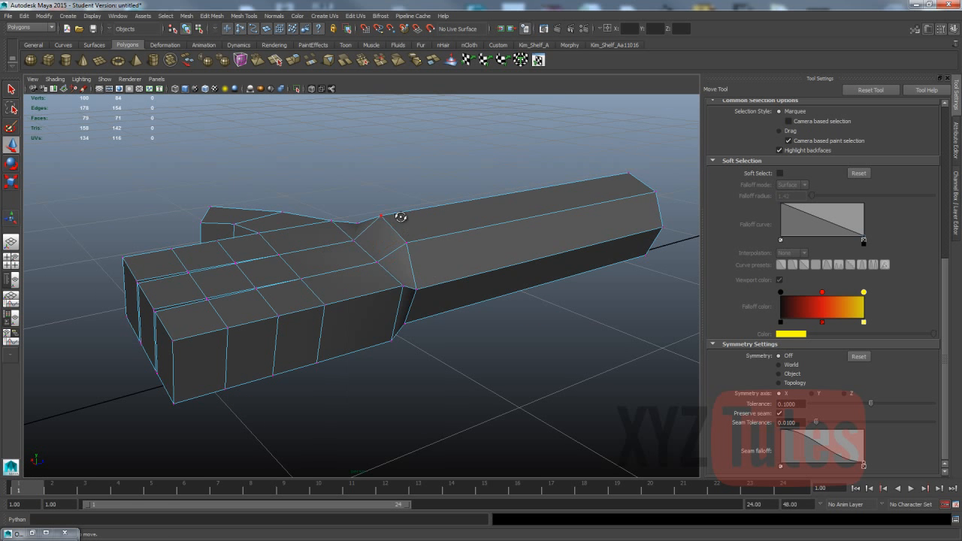
alt+drag(399, 216, 360, 437)
alt+drag(397, 243, 217, 339)
click(203, 15)
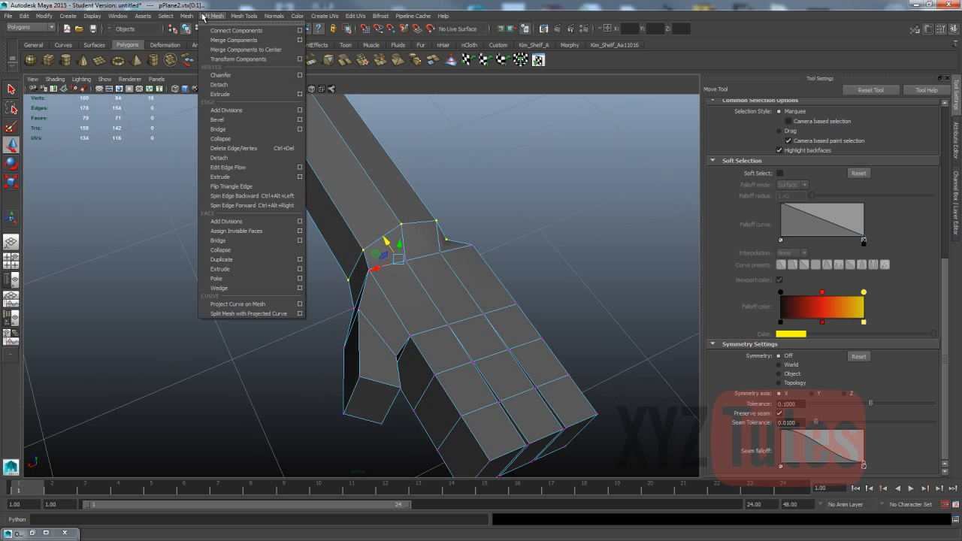
click(301, 40)
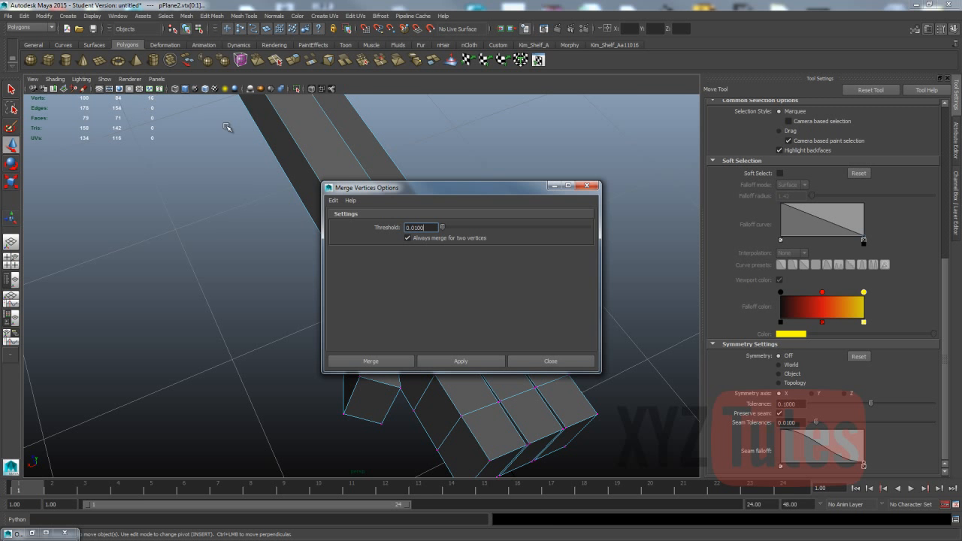
click(479, 356)
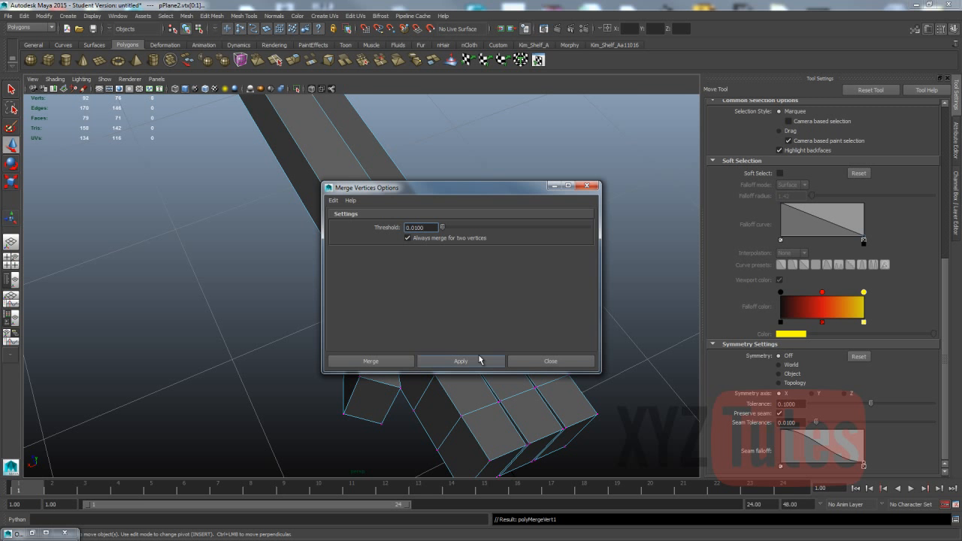
click(517, 357)
Try moving the forearm's top face to test the joined wrist, and undo the move
alt+drag(599, 333, 419, 236)
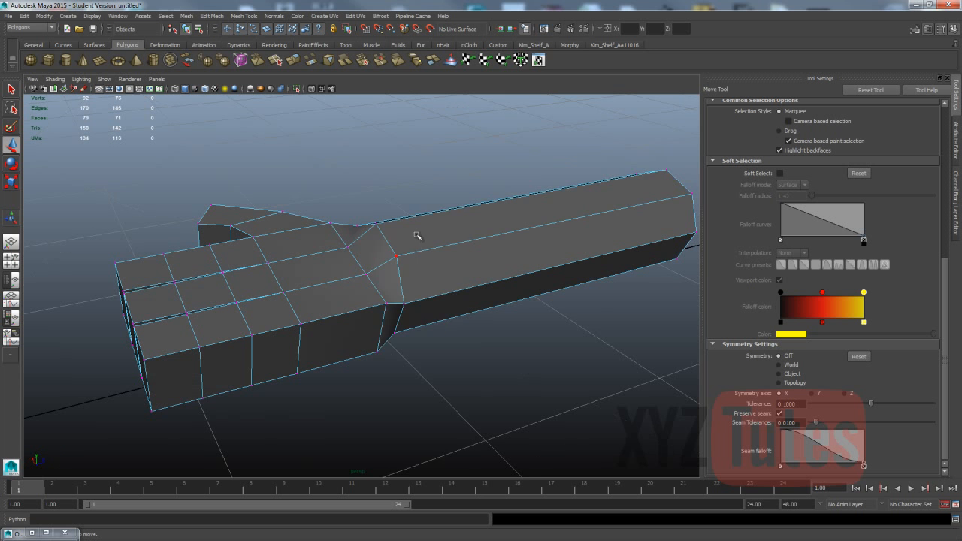
right_drag(419, 236, 417, 236)
click(417, 235)
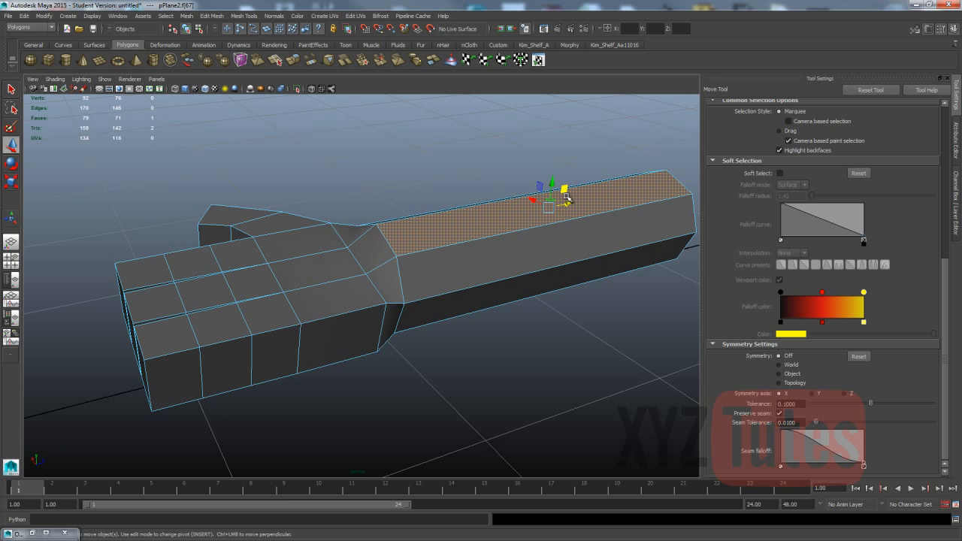
drag(565, 197, 591, 199)
key(ctrl+z)
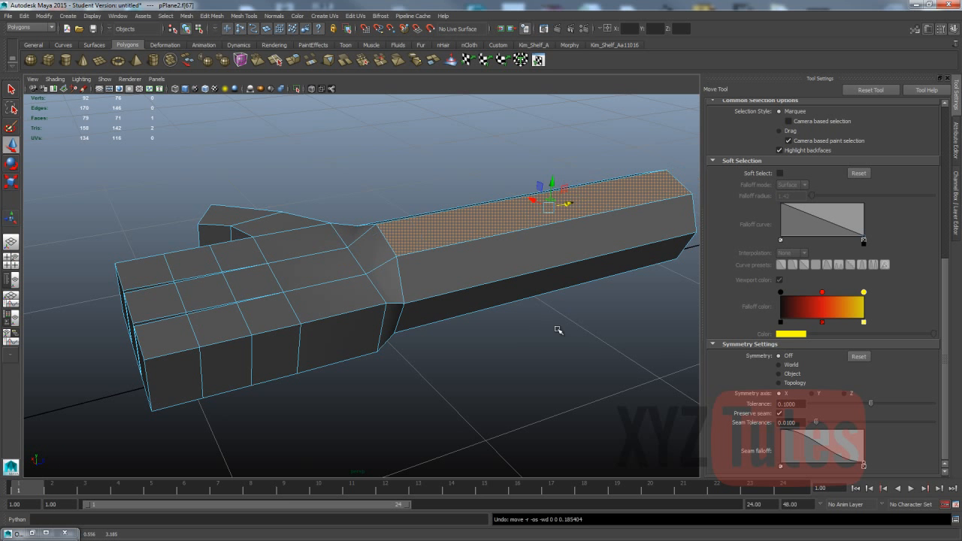
click(557, 329)
Preview the whole arm mesh smoothed and examine the forearm, wrist and fingers from several sides
right_drag(511, 249, 551, 239)
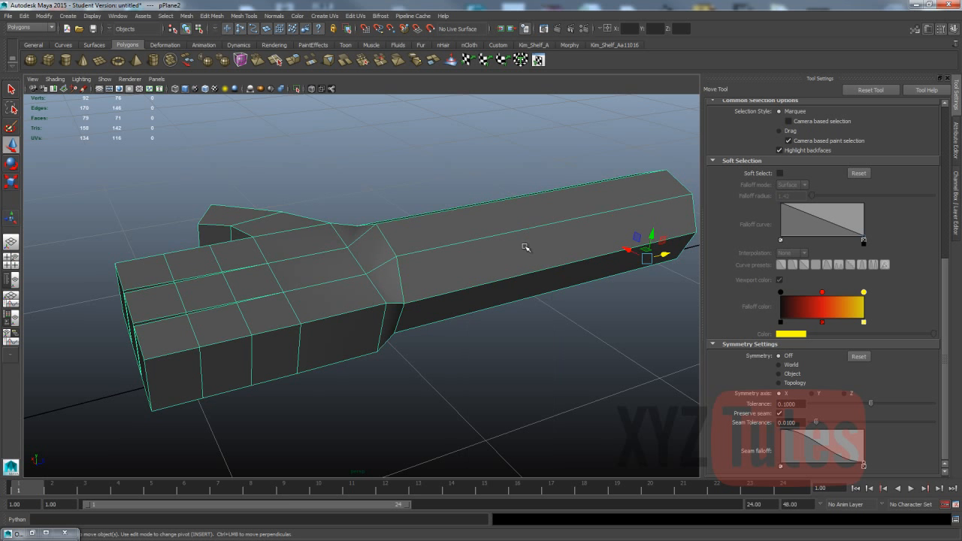
key(3)
alt+drag(455, 318, 392, 287)
scroll(392, 226, down, 5)
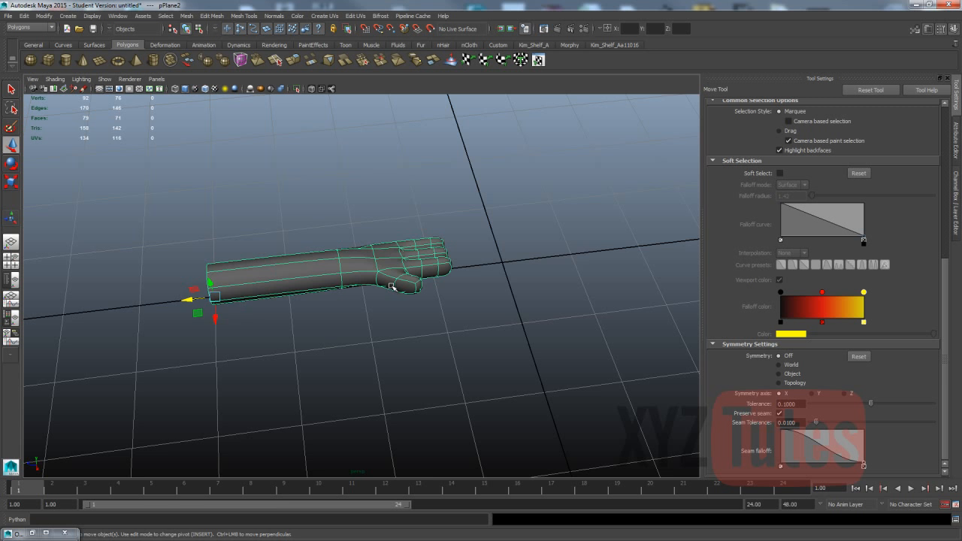
click(422, 318)
alt+drag(422, 318, 368, 280)
mouse_move(425, 273)
alt+mouse_down()
mouse_move(384, 279)
mouse_move(413, 263)
alt+mouse_up()
scroll(385, 279, up, 4)
click(384, 279)
Return the arm to unsmoothed display and raise the middle face on the back of the hand
right_drag(414, 265, 413, 289)
click(412, 284)
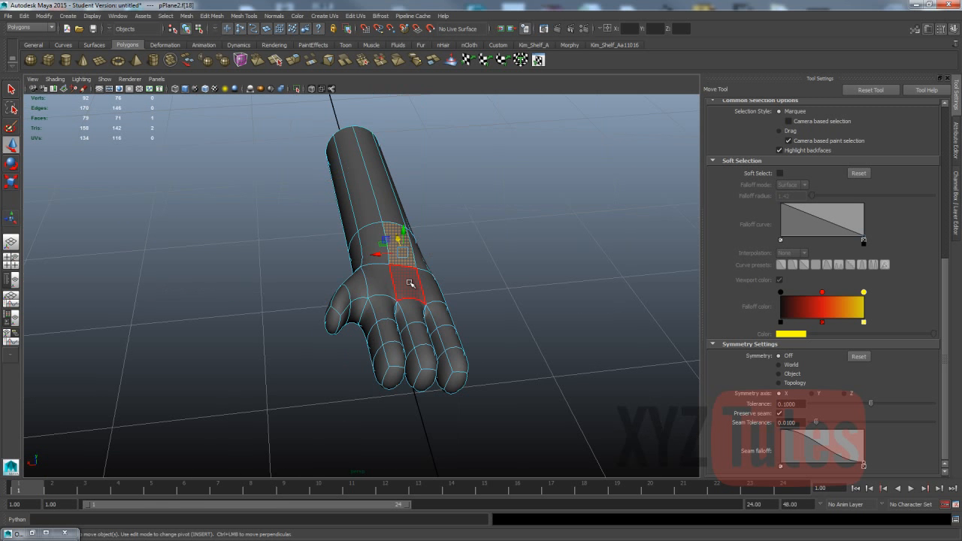
key(1)
alt+drag(410, 270, 615, 264)
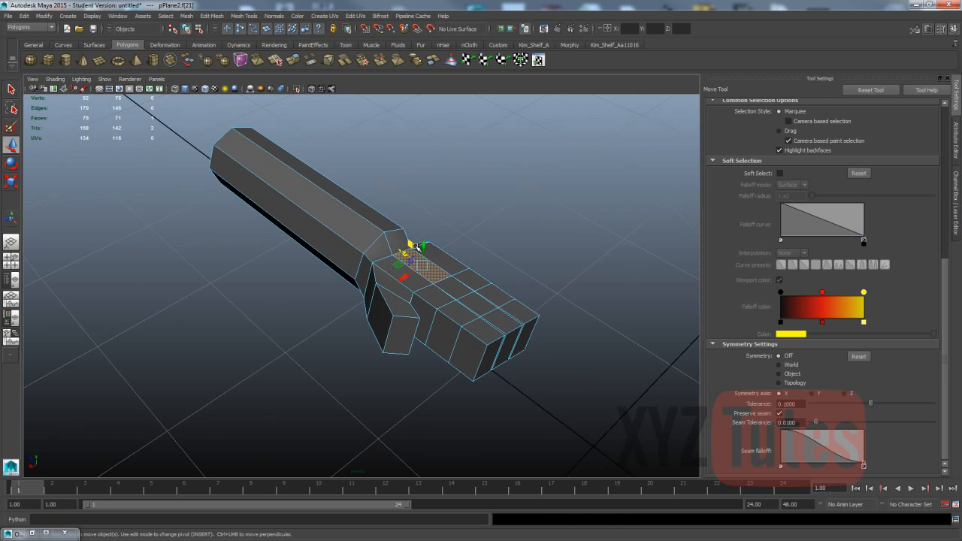
drag(416, 247, 580, 185)
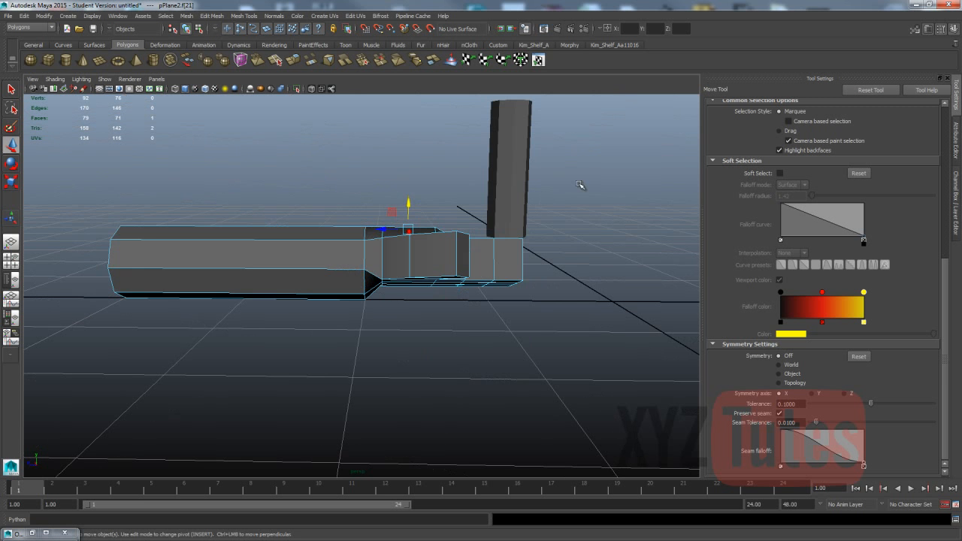
Move the complete arm mesh well away from the cylinder standing at the origin
alt+drag(455, 323, 429, 254)
key(F8)
click(335, 248)
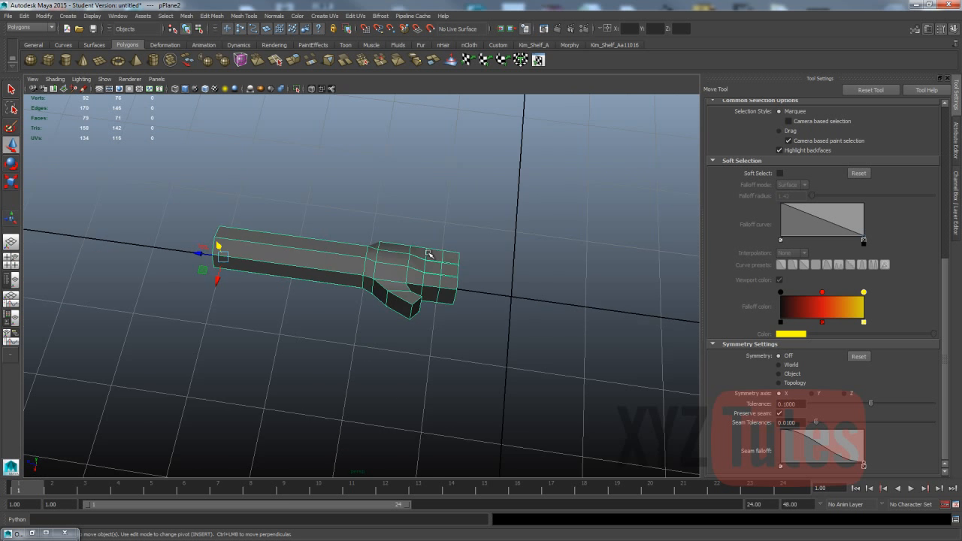
scroll(421, 254, down, 5)
drag(290, 272, 226, 265)
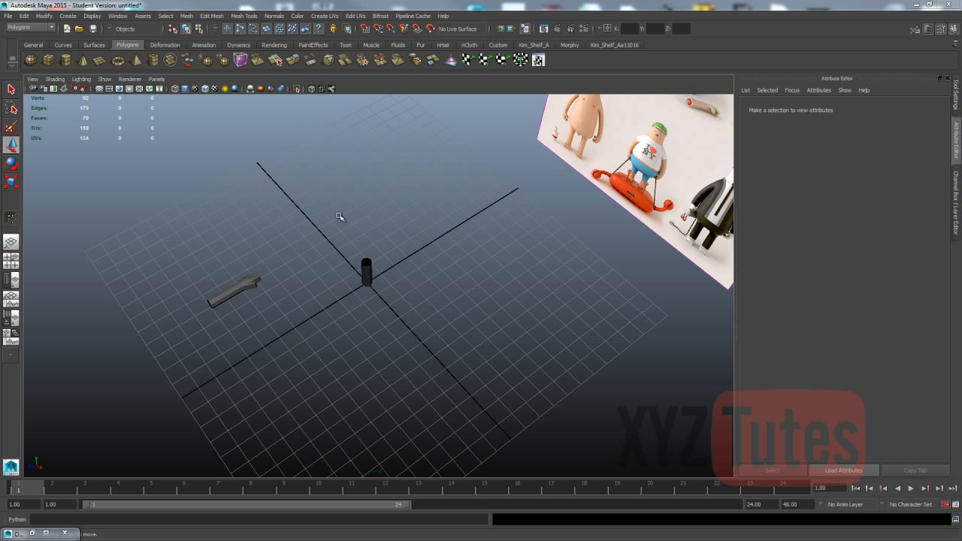
Insert two closely spaced edge loops around the standing cylinder just above its base
alt+drag(339, 216, 370, 224)
click(376, 278)
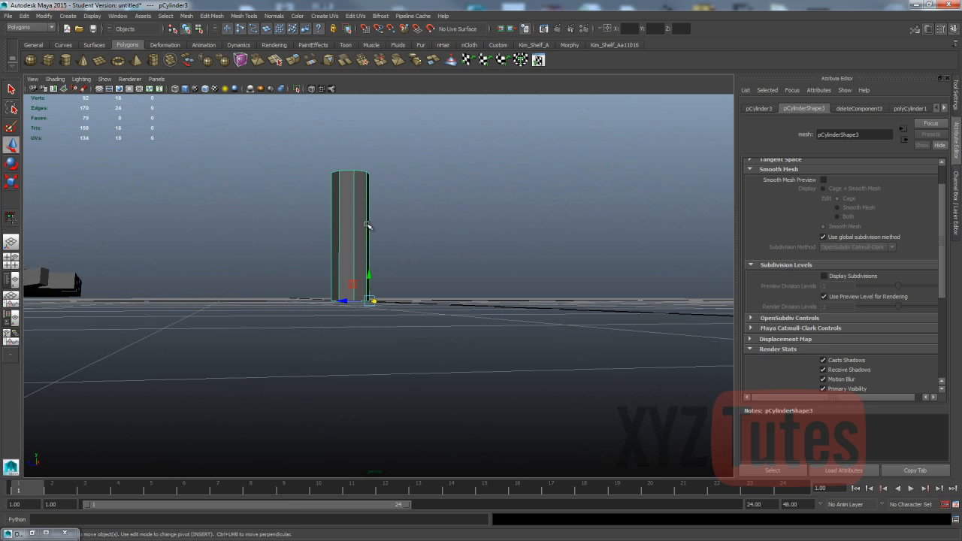
click(208, 17)
mouse_move(255, 16)
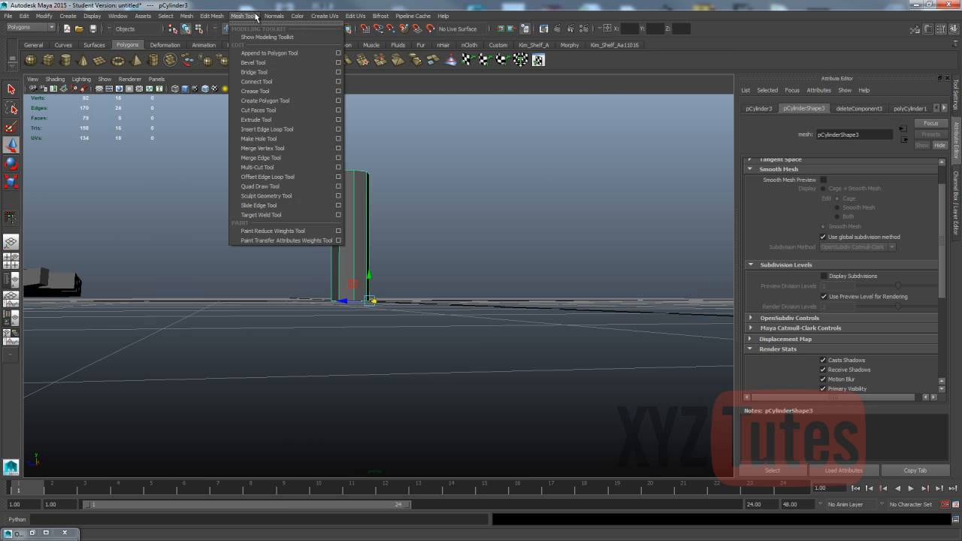
click(264, 130)
click(958, 109)
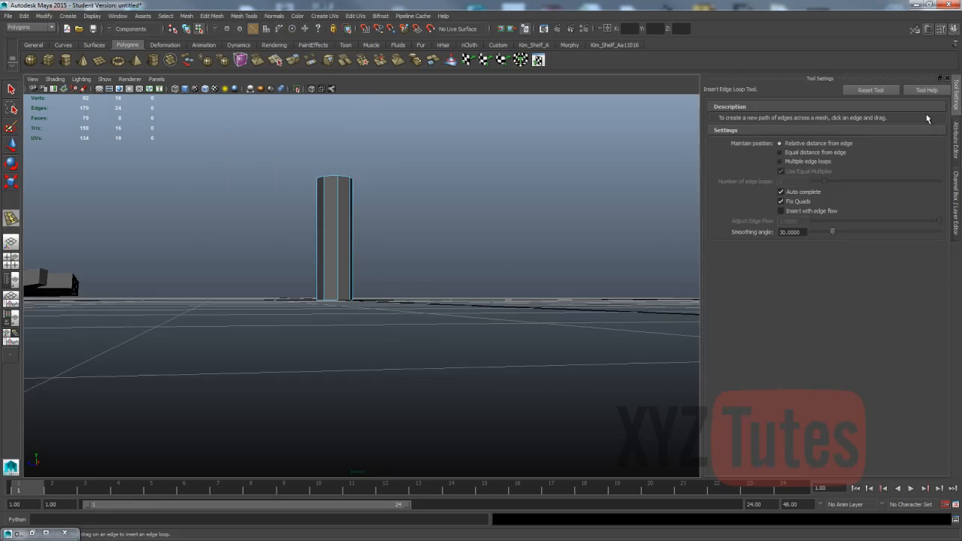
click(342, 278)
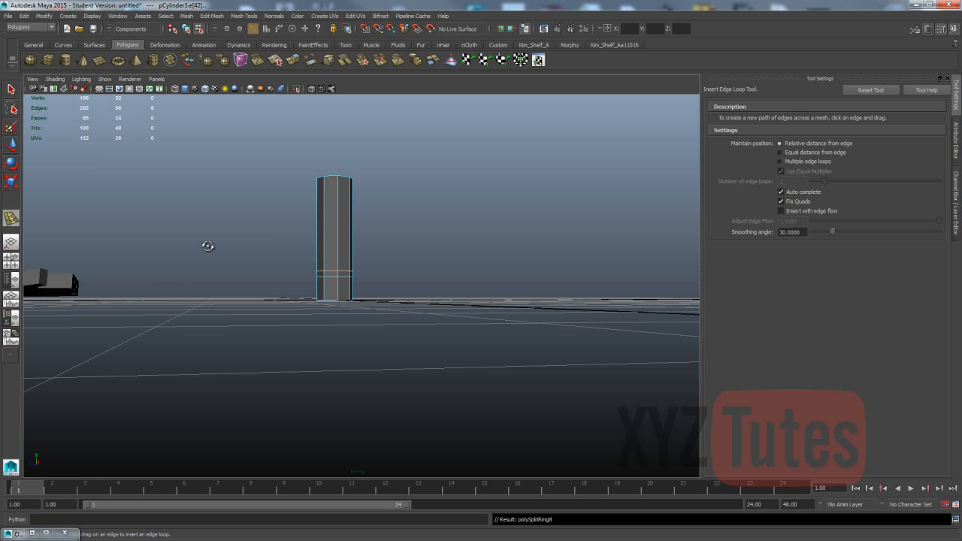
Select the four front faces of the cylinder's lowest band and extrude them forward along the world axis as a foot
alt+drag(207, 246, 277, 255)
key(1)
right_drag(305, 289, 304, 311)
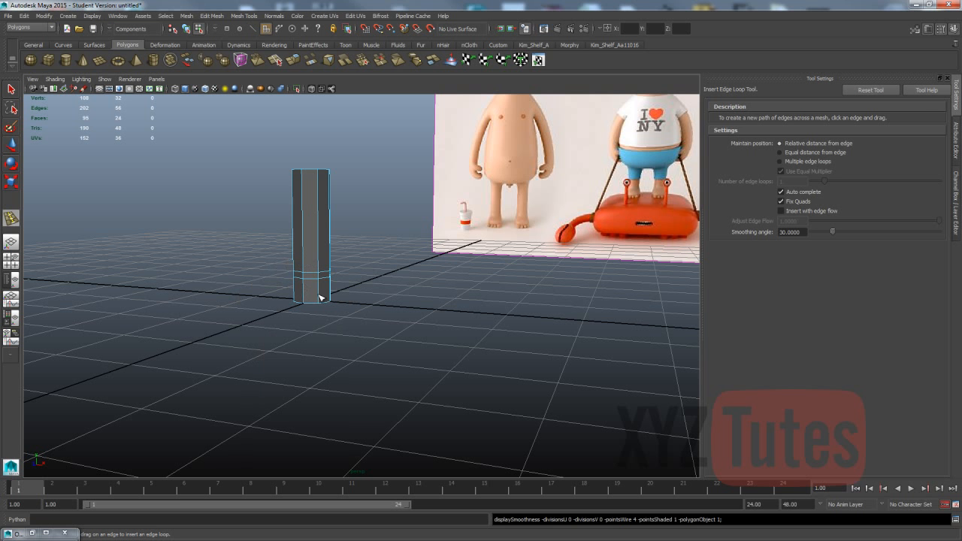
key(q)
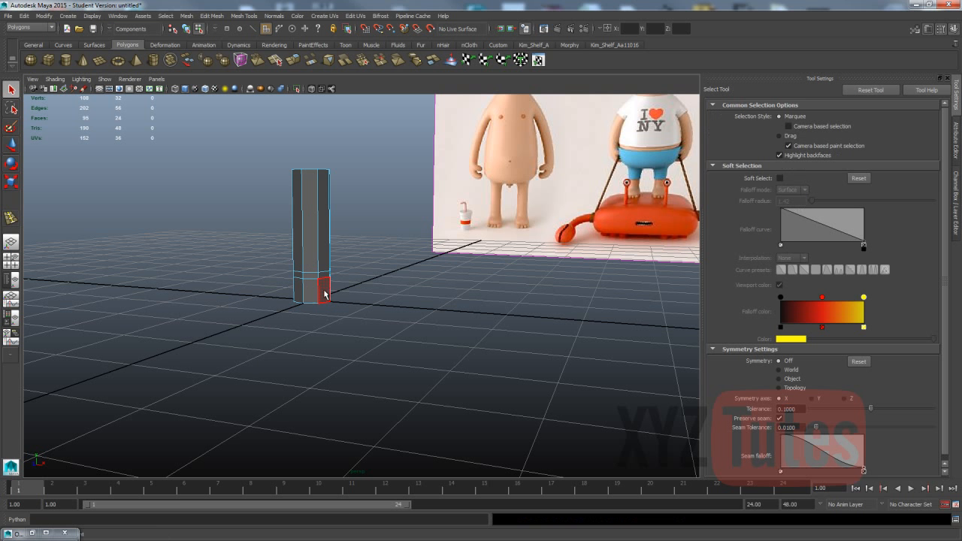
click(324, 294)
shift+click(311, 298)
alt+drag(296, 294, 328, 299)
shift+click(328, 299)
click(220, 18)
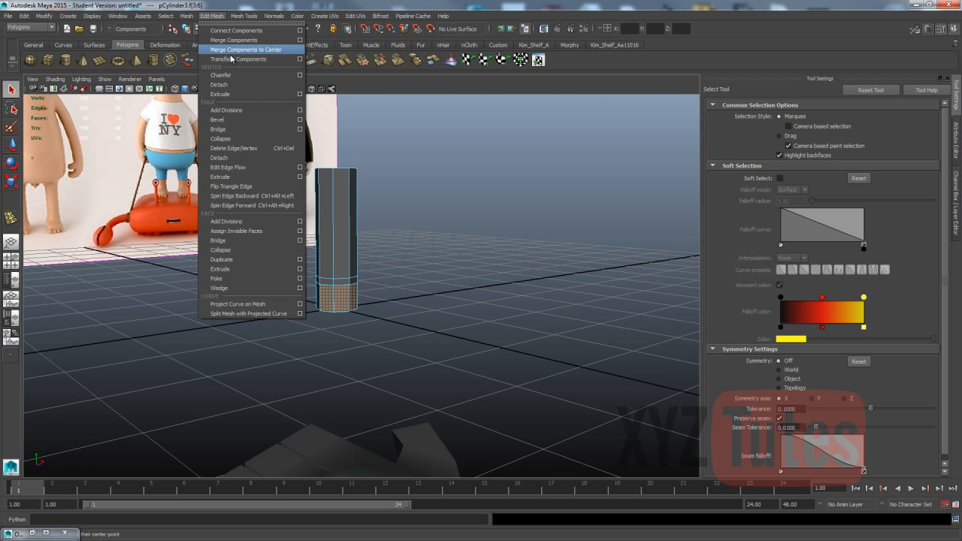
click(208, 268)
alt+drag(210, 273, 293, 285)
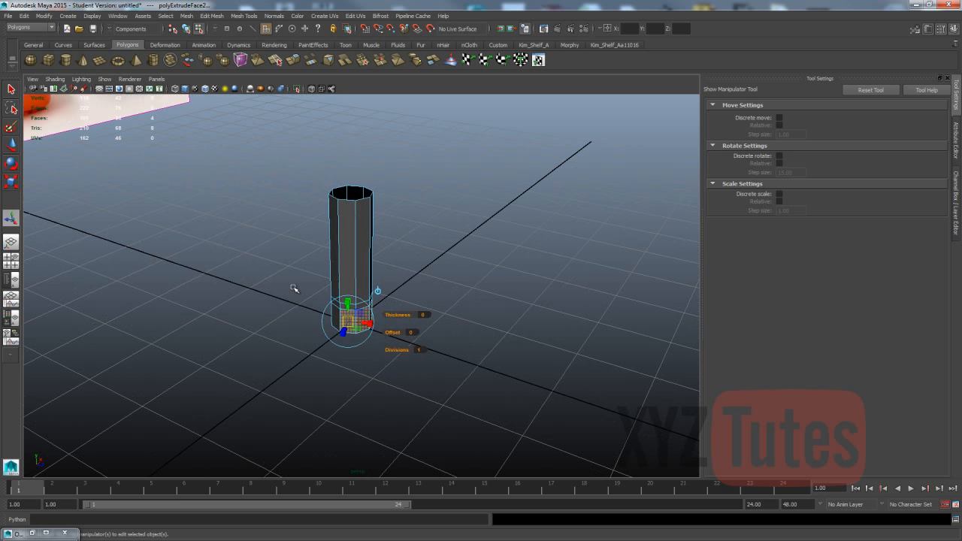
click(377, 291)
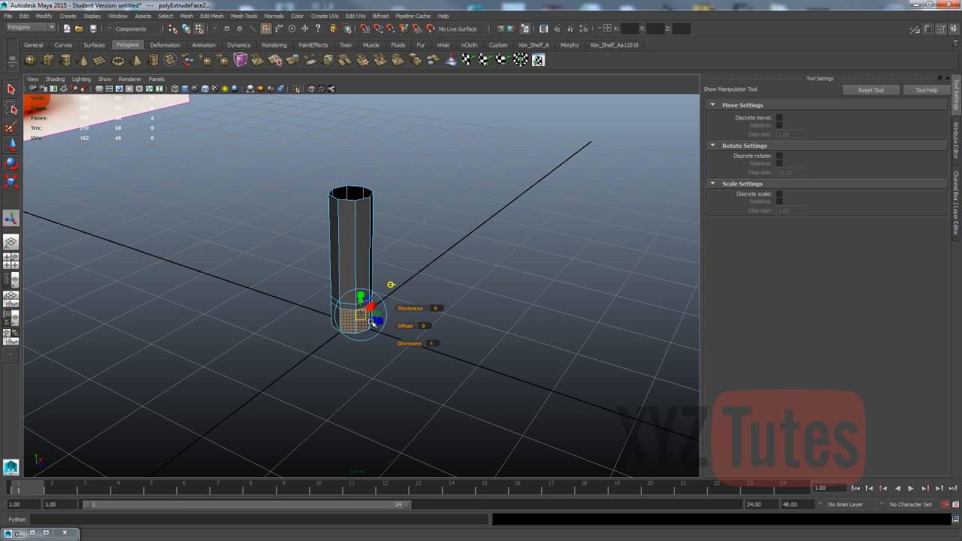
drag(370, 319, 396, 326)
Select the upper outer vertices of the extruded foot and lower them so its top slopes down from the ankle
alt+drag(321, 353, 438, 288)
click(371, 335)
scroll(372, 324, up, 5)
right_drag(477, 258, 421, 252)
drag(533, 228, 447, 263)
key(w)
drag(471, 228, 351, 279)
key(ctrl+z)
shift+click(294, 299)
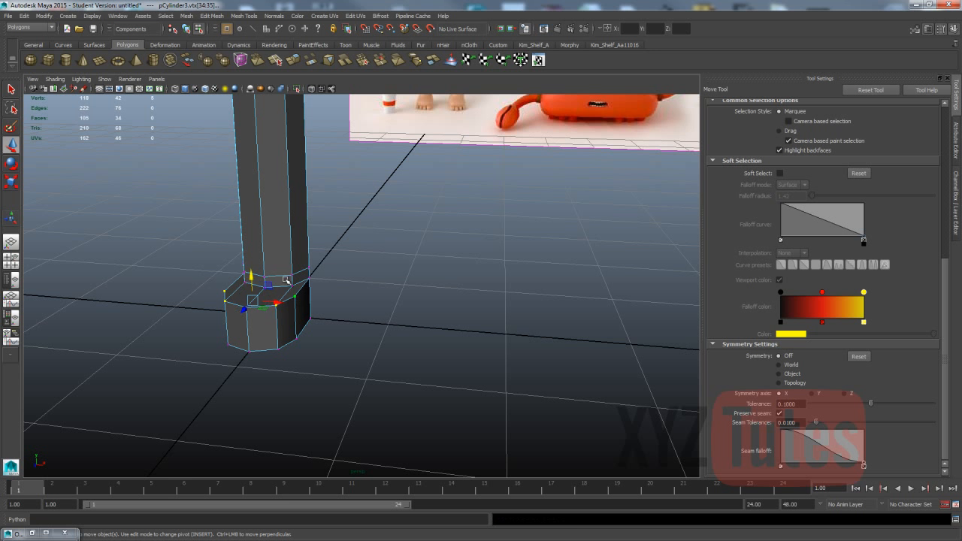
drag(251, 276, 250, 296)
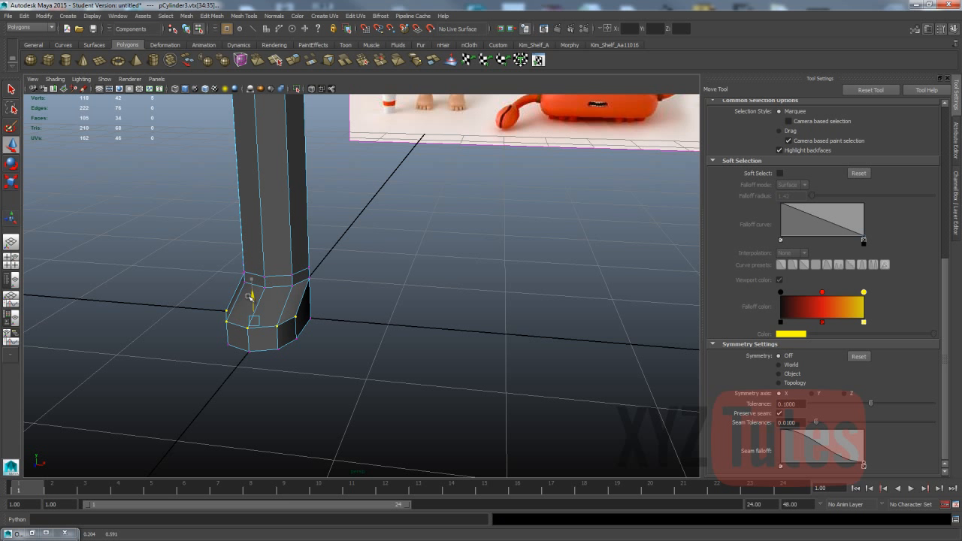
alt+drag(130, 241, 226, 251)
click(455, 281)
Move the two vertical side edges of the foot forward together to flatten its rounded front
alt+drag(454, 286, 364, 337)
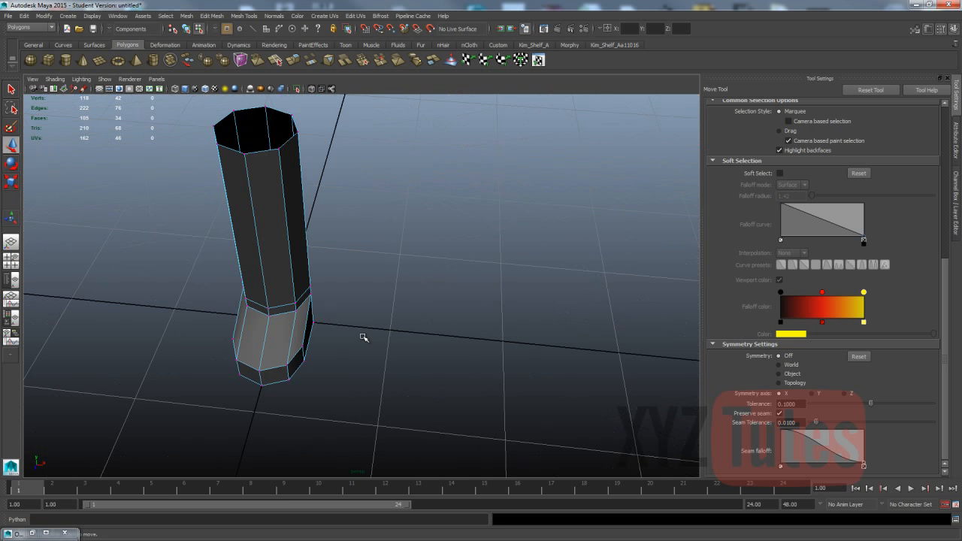
alt+middle_drag(316, 340, 394, 292)
right_click(302, 314)
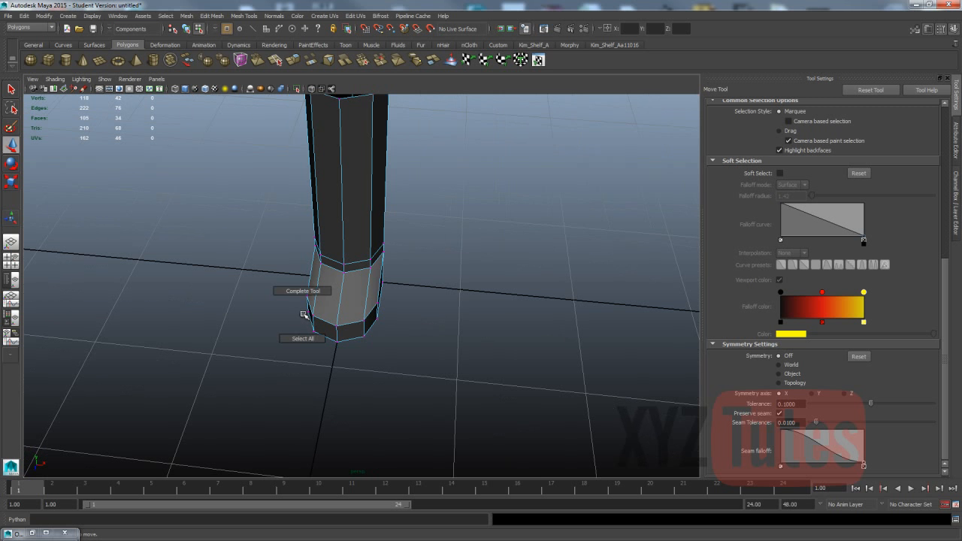
right_drag(377, 315, 369, 287)
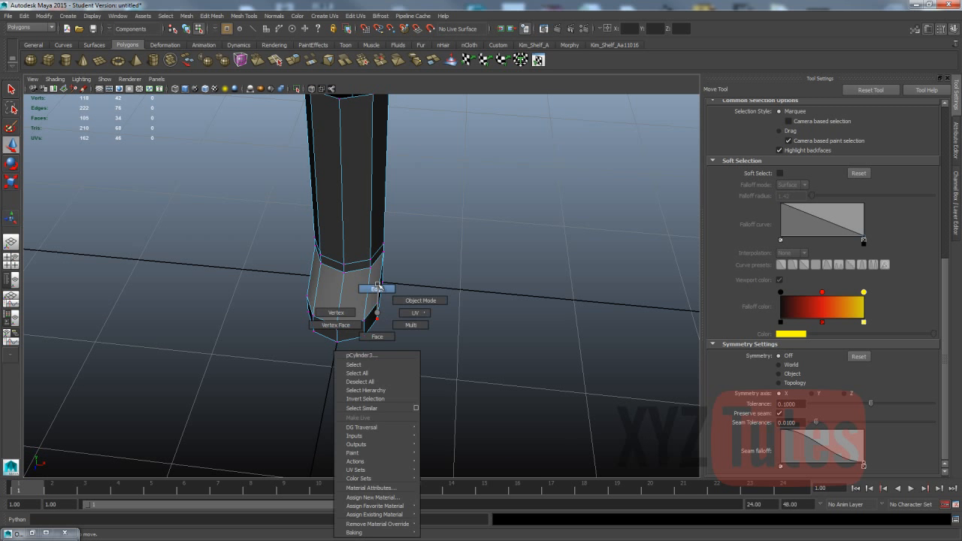
click(378, 313)
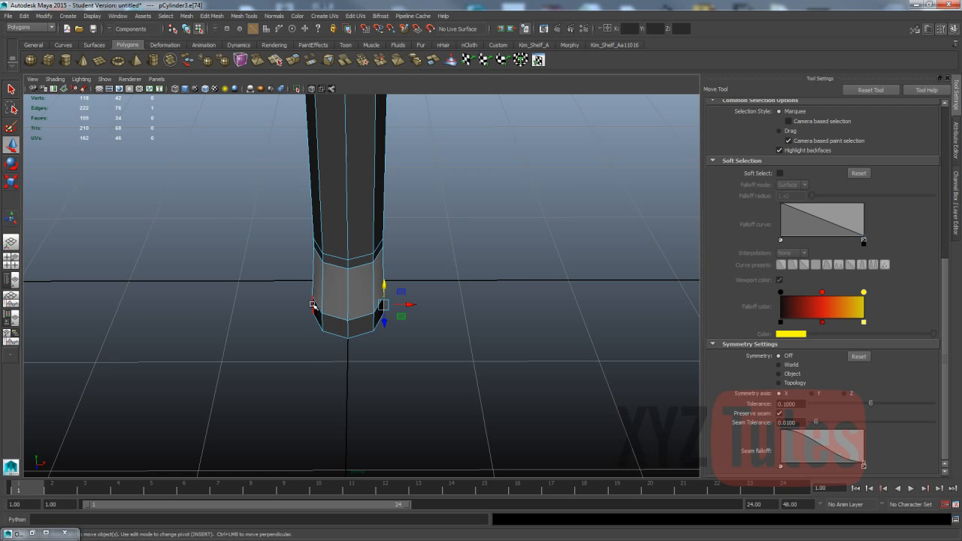
shift+click(313, 304)
alt+drag(313, 322, 352, 346)
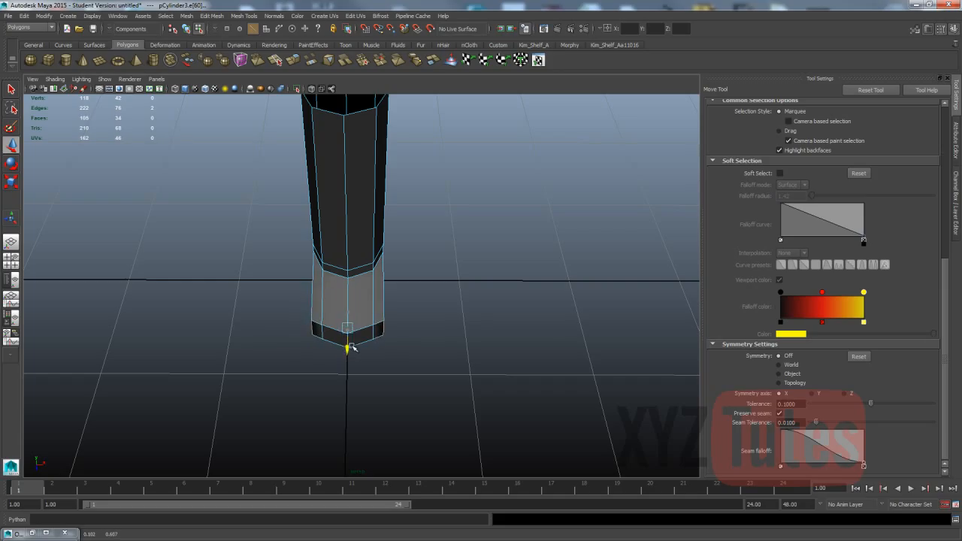
Reposition the vertical edges at the foot's front to make the toe end wider and squarer
click(313, 326)
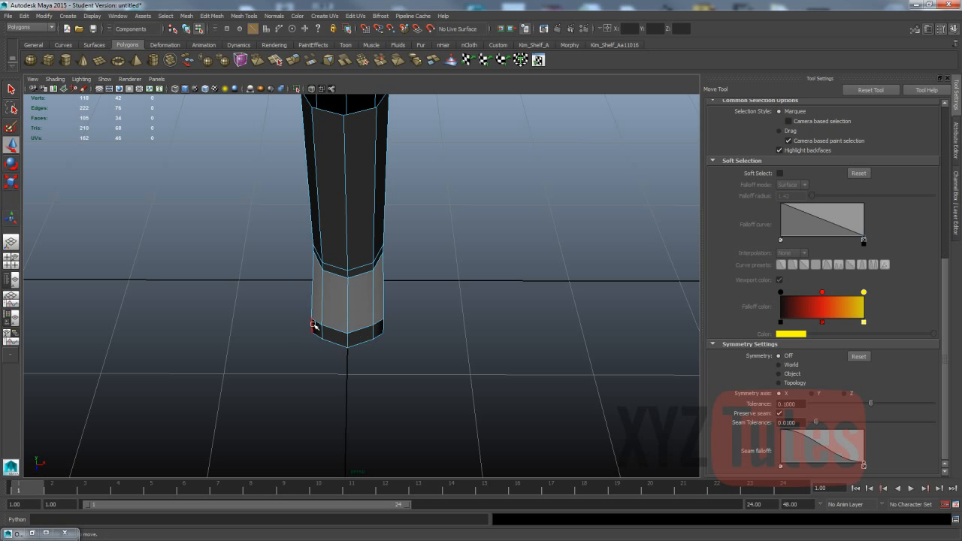
drag(312, 342, 360, 340)
click(348, 342)
click(322, 336)
click(309, 354)
scroll(380, 309, up, 3)
click(315, 344)
Shift the outer corner and middle vertical edges of the toe end sideways to even out their spacing
click(420, 336)
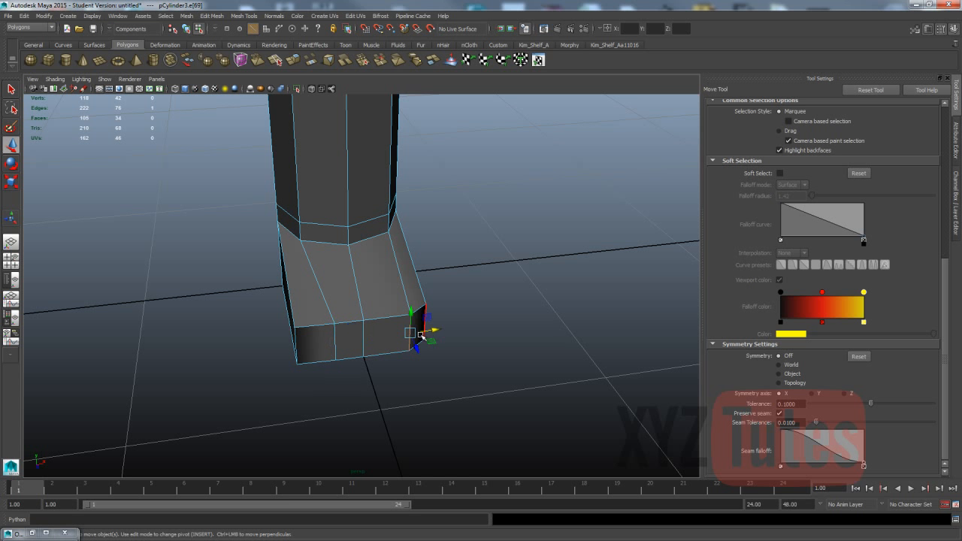
drag(433, 332, 418, 333)
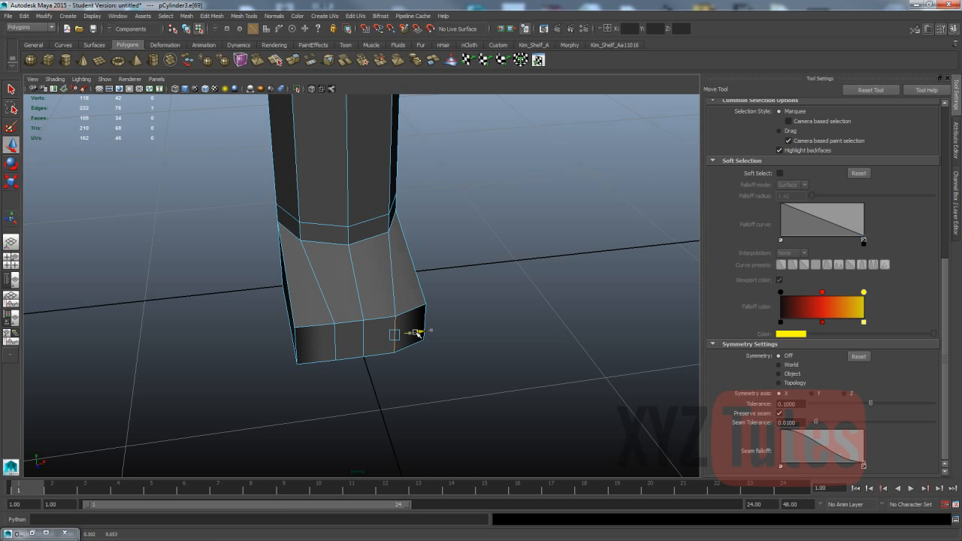
click(365, 342)
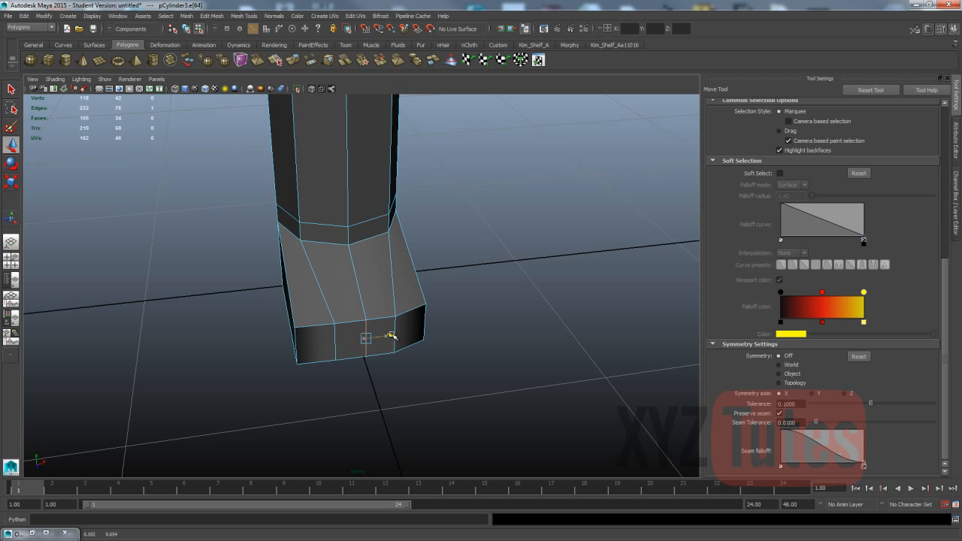
drag(391, 335, 428, 334)
click(397, 331)
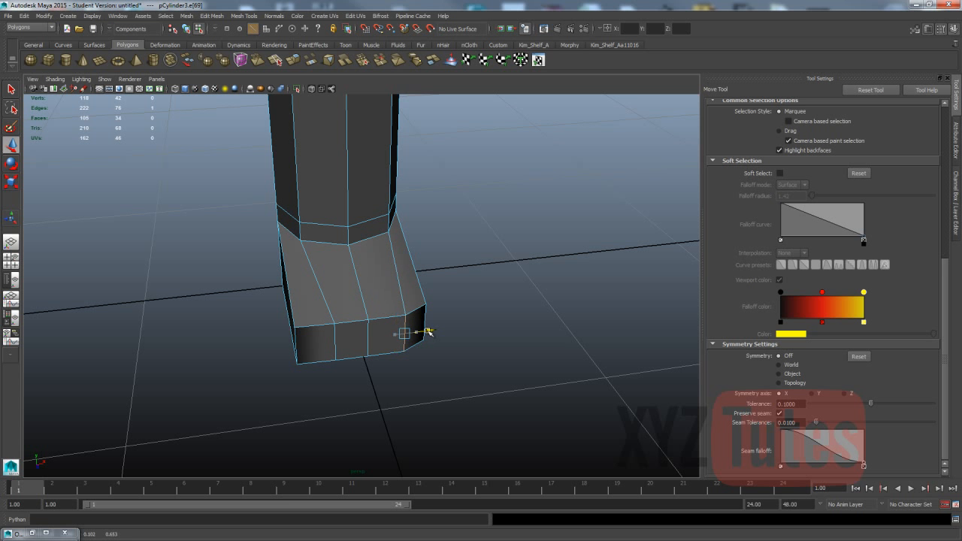
Shift the two inner vertical edges of the foot's toe end sideways to even out the widths of its front faces
click(350, 336)
drag(353, 338, 398, 337)
click(366, 338)
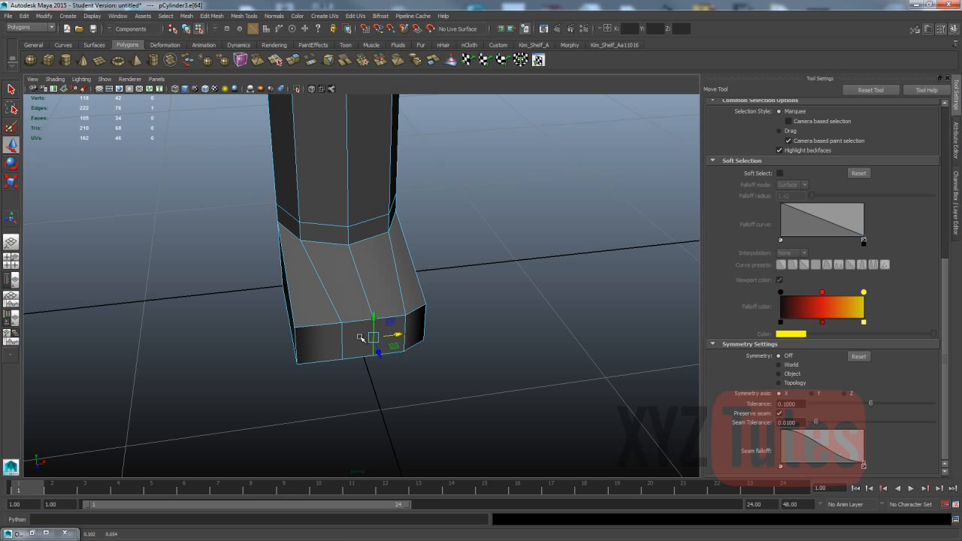
Select the four front faces of the foot and extrude them with Keep Faces Together turned off
mouse_move(314, 343)
right_down()
mouse_move(308, 336)
mouse_move(312, 345)
right_up()
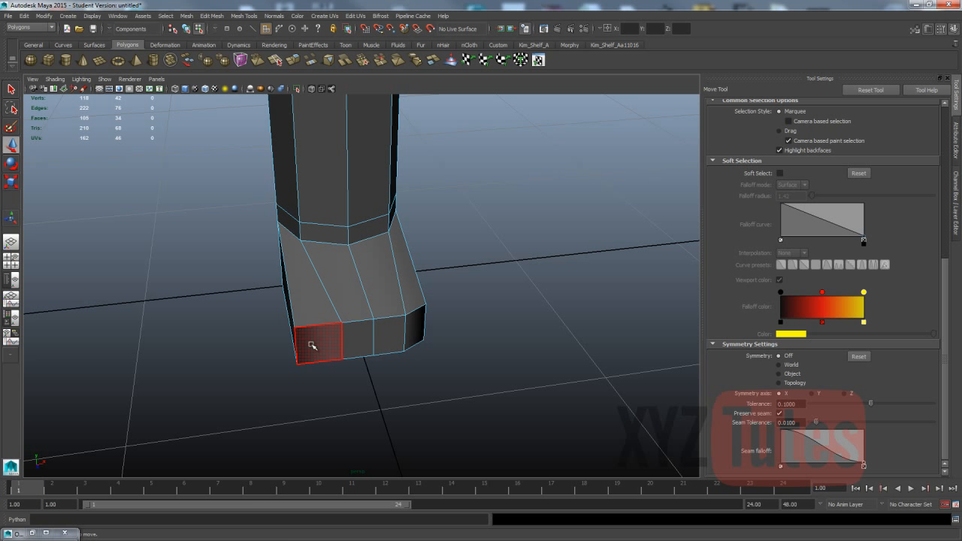
click(312, 346)
shift+click(357, 338)
shift+click(389, 335)
shift+click(415, 324)
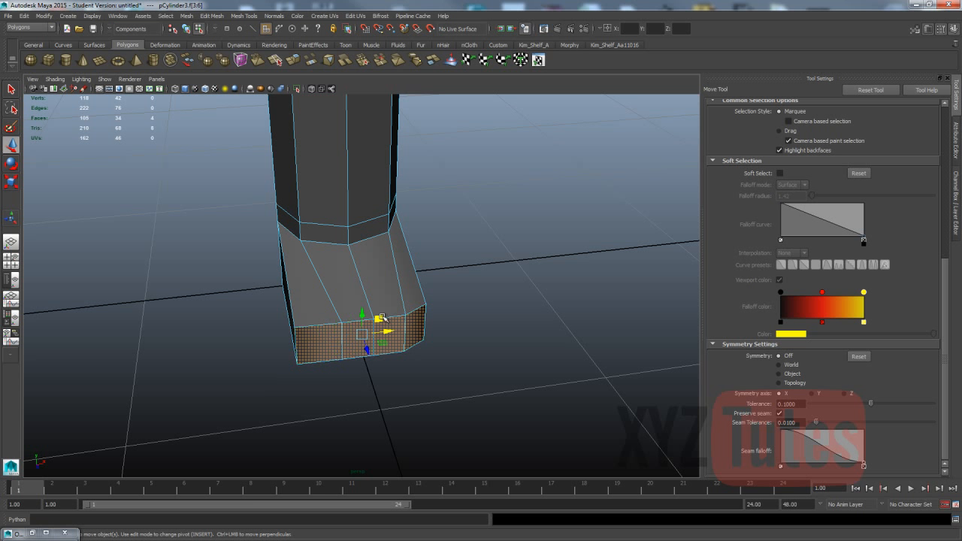
click(212, 16)
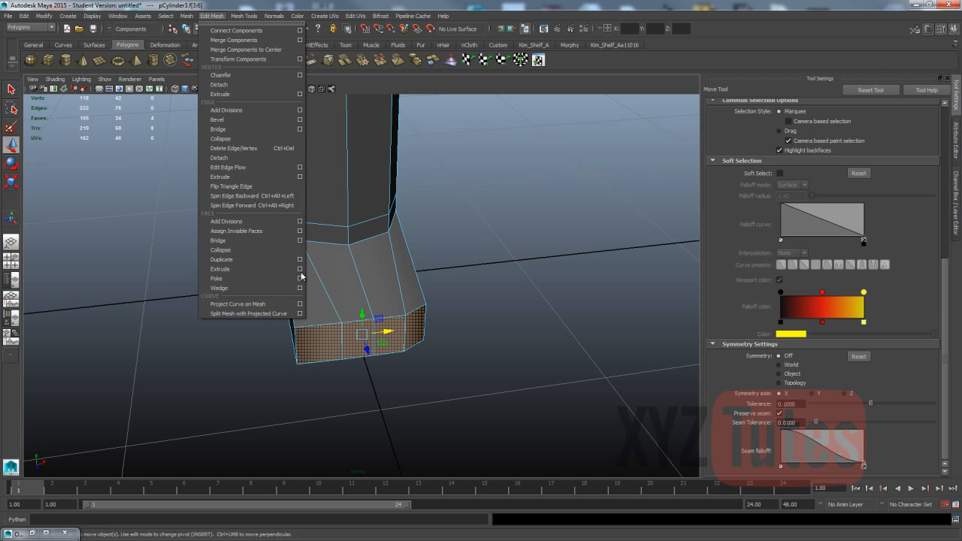
click(290, 270)
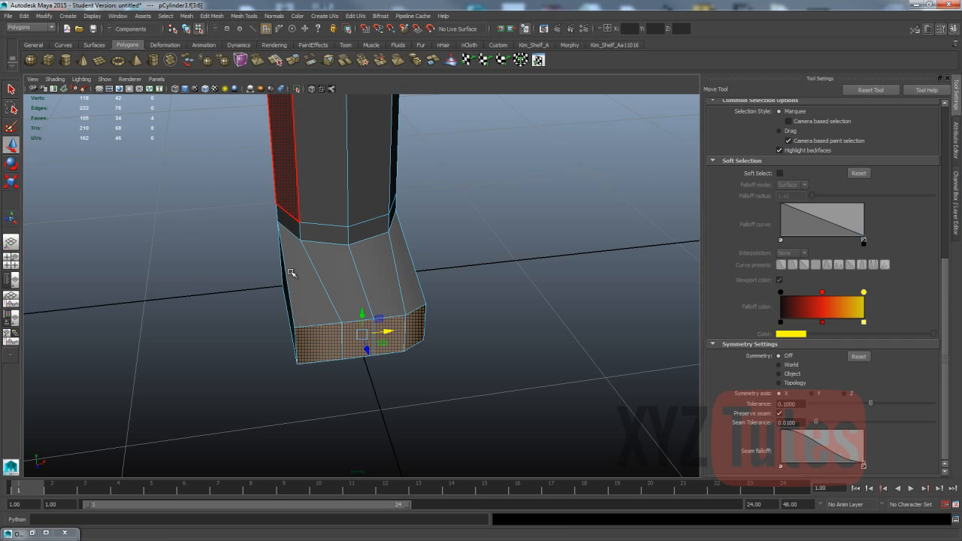
click(956, 143)
click(848, 359)
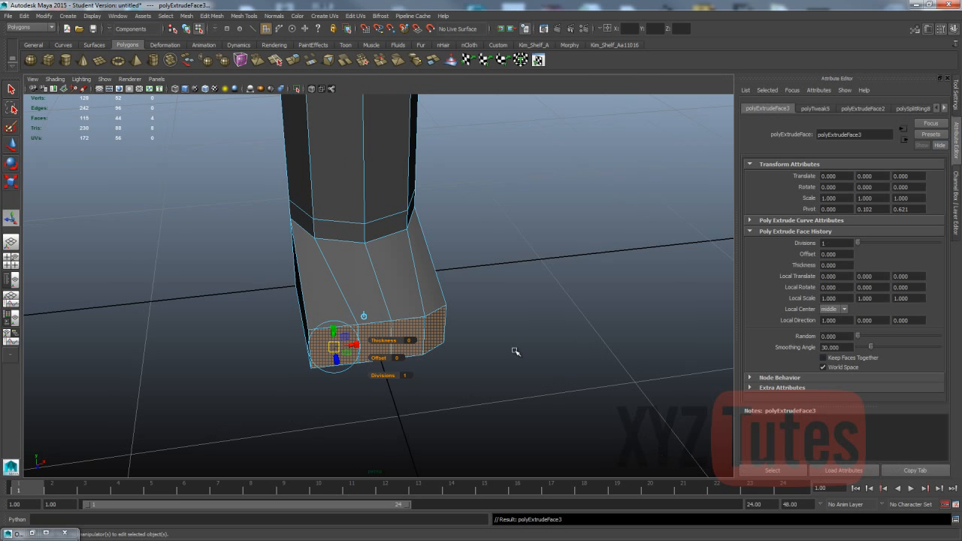
Pull the extruded front faces forward 0.355 and narrow each to a local X scale of 0.819, forming four separate toes
alt+drag(515, 350, 228, 382)
click(285, 290)
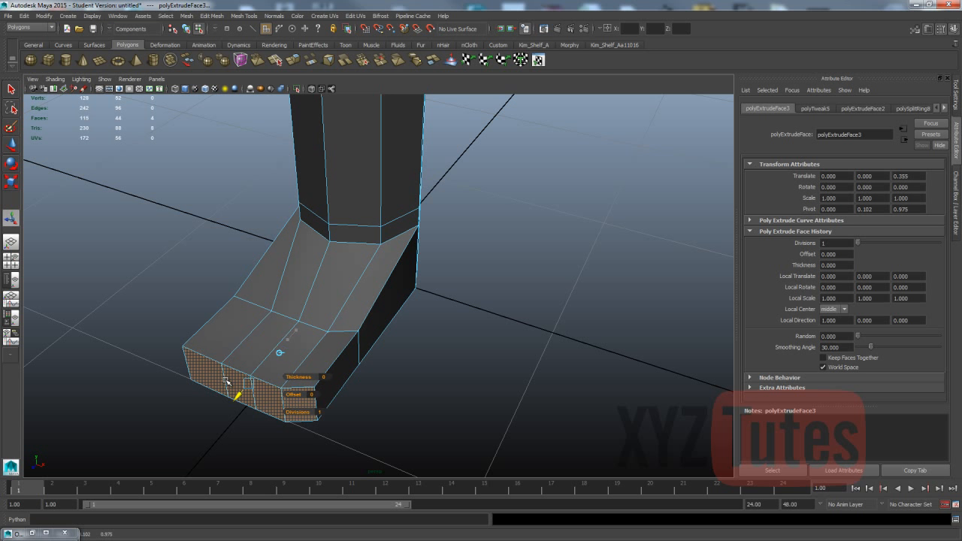
click(281, 354)
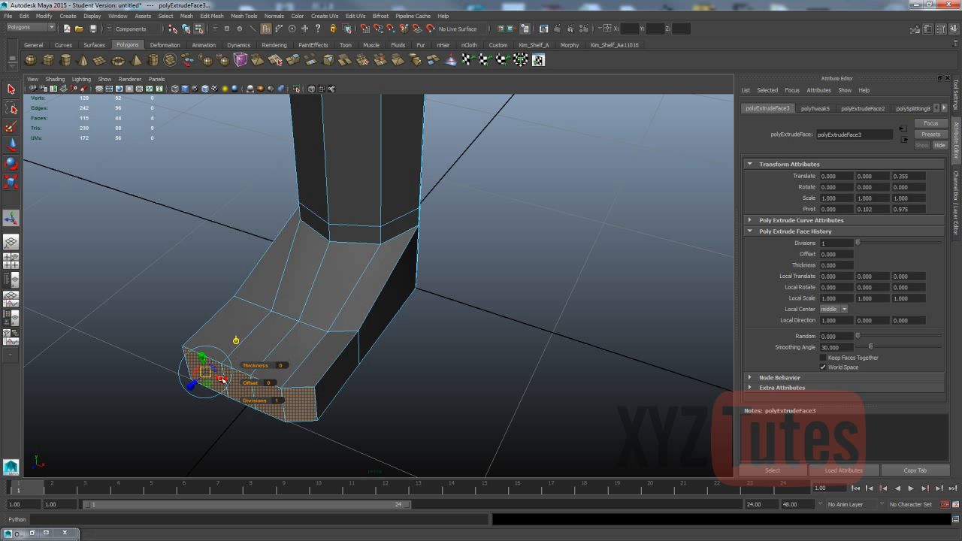
drag(224, 380, 275, 307)
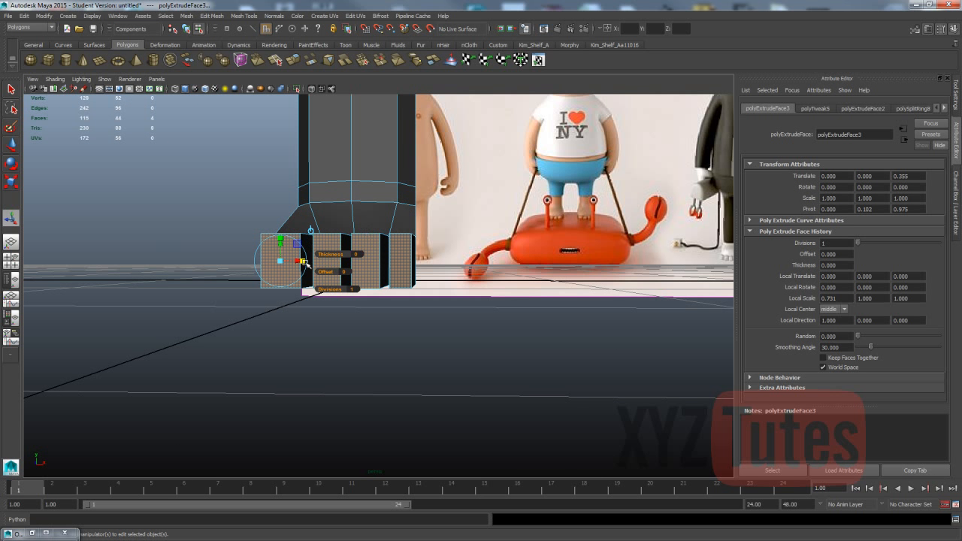
drag(306, 263, 306, 264)
alt+drag(245, 244, 173, 248)
key(q)
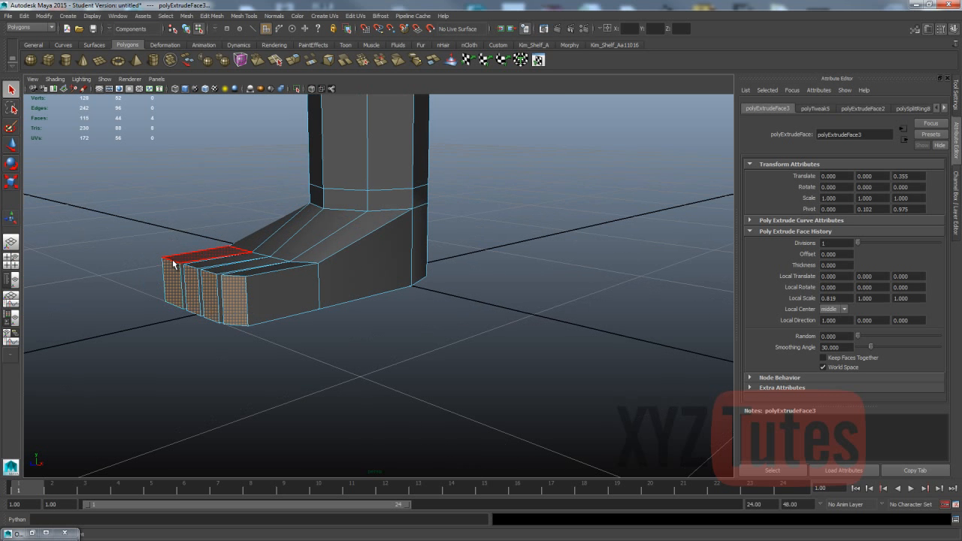
Lower the upper vertices of the toe tips so the toes slope downward, and check the foot in smooth preview
right_drag(172, 258, 129, 257)
alt+drag(88, 216, 172, 251)
key(w)
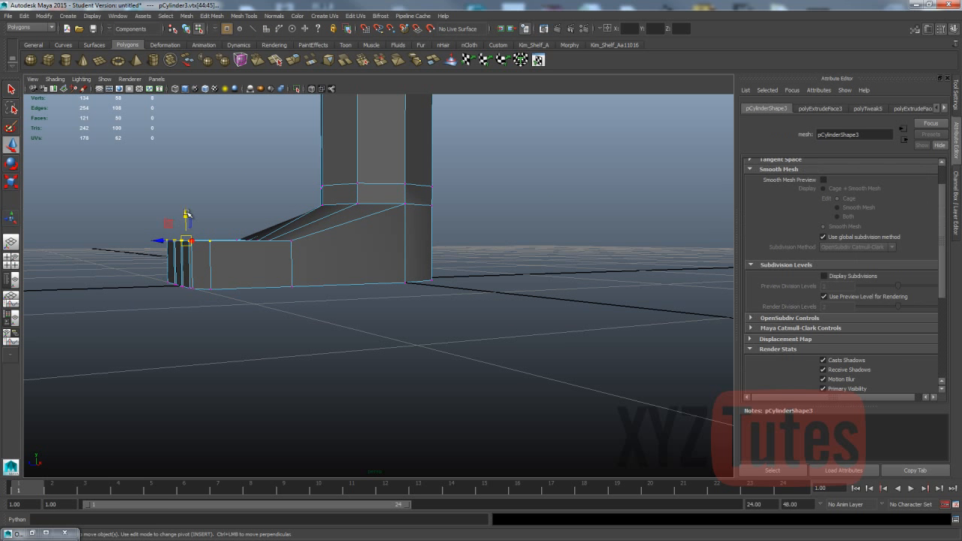
drag(187, 217, 184, 231)
click(88, 203)
alt+drag(88, 203, 225, 238)
alt+drag(389, 280, 392, 237)
right_drag(393, 238, 432, 222)
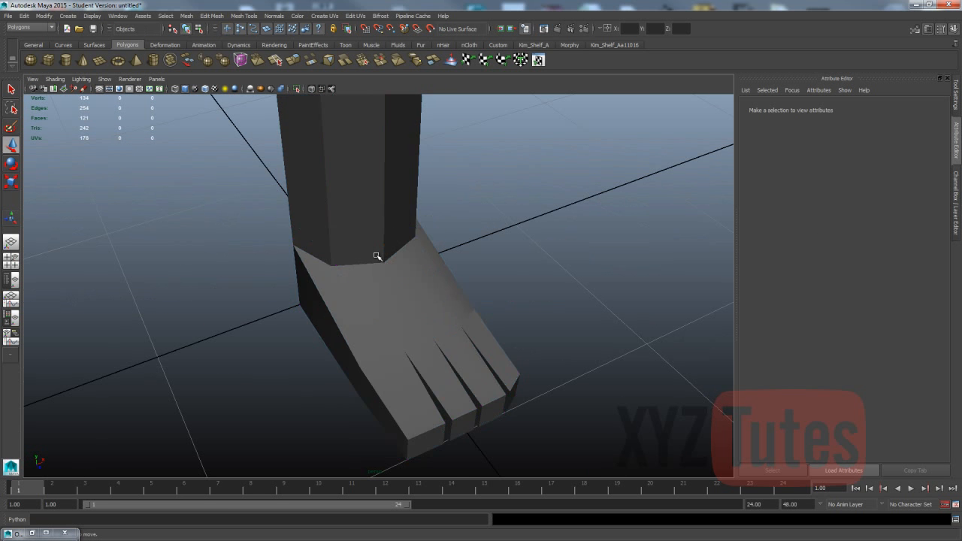
key(3)
alt+drag(508, 266, 387, 271)
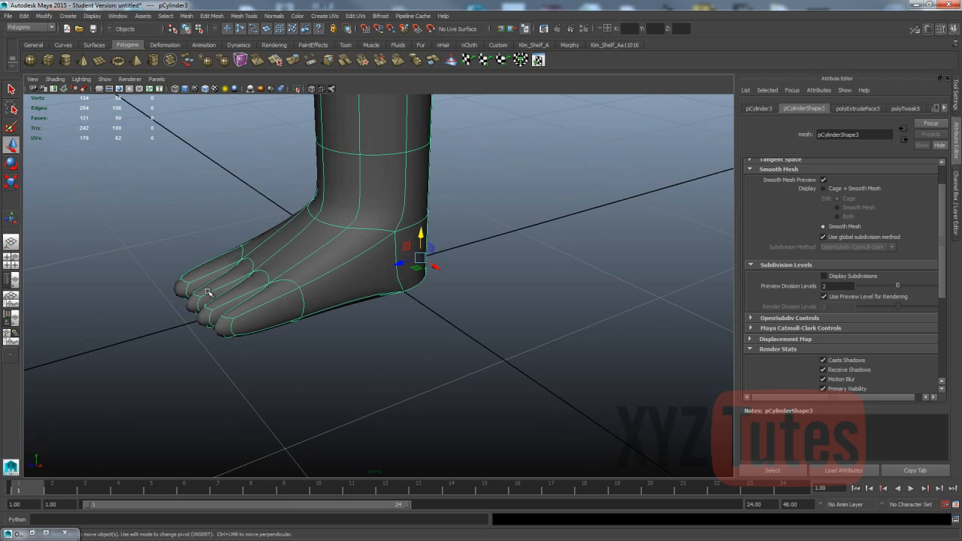
key(1)
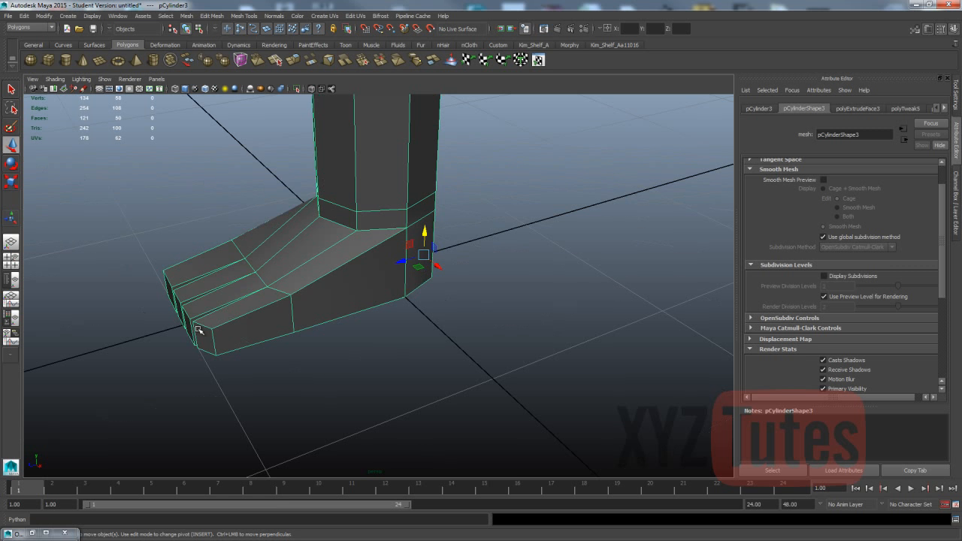
Insert an edge loop around each of the four toes close to the tip and check the smoothed shape
click(211, 16)
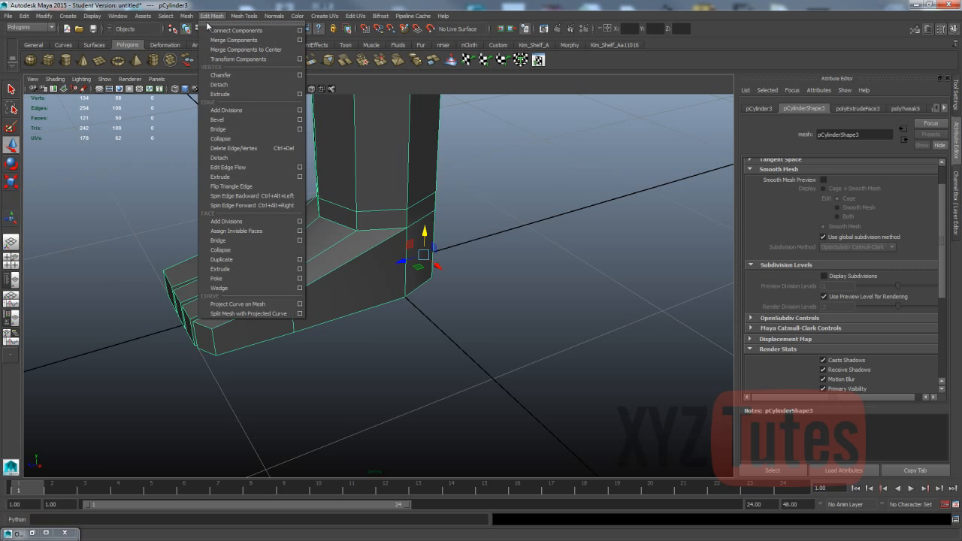
mouse_move(244, 16)
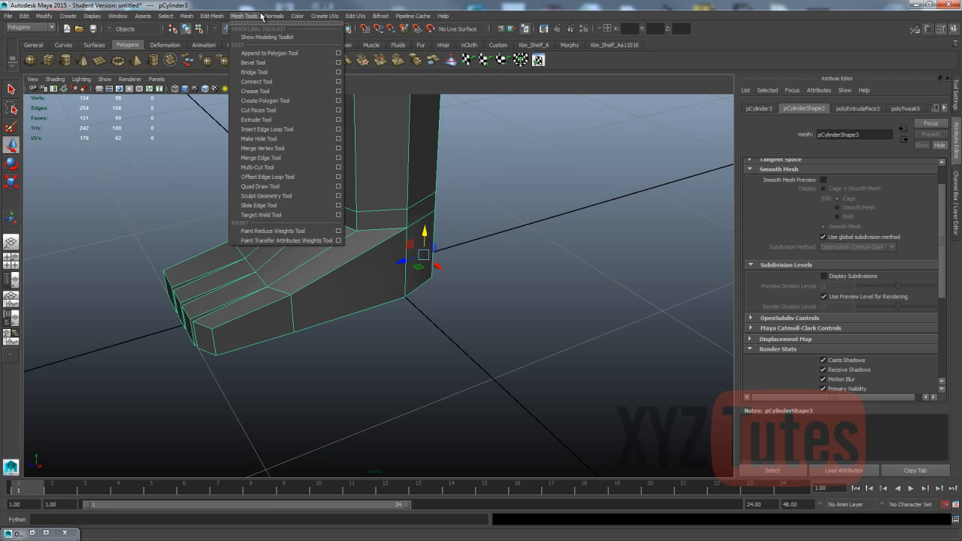
click(266, 129)
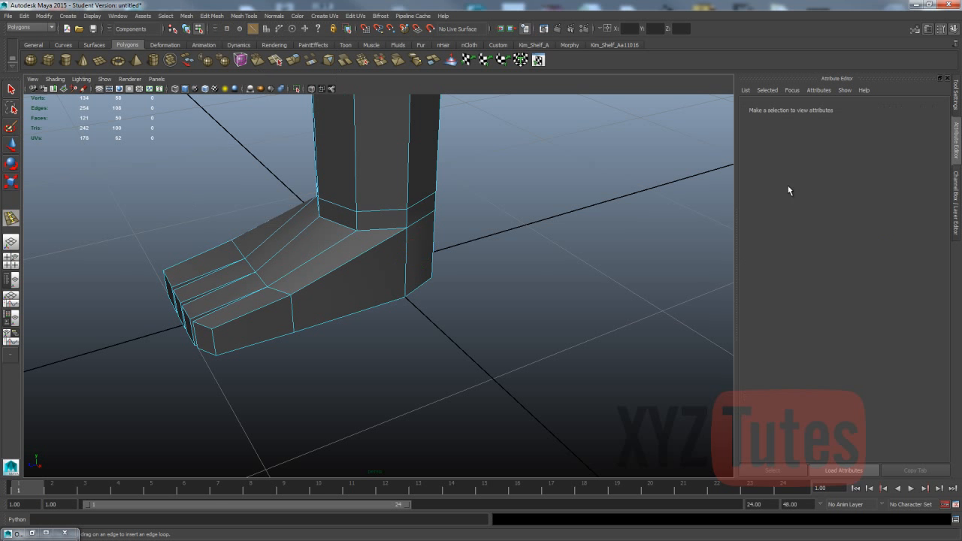
click(222, 328)
drag(199, 299, 182, 275)
key(3)
alt+drag(202, 236, 268, 242)
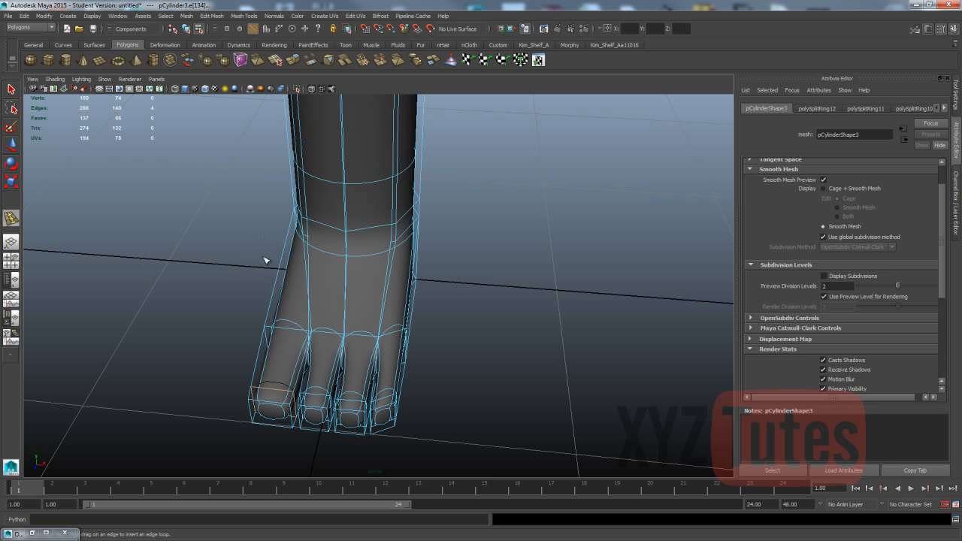
Undo the edge loops inserted on all four toes
key(ctrl+z)
key(ctrl+z)
key(ctrl+z)
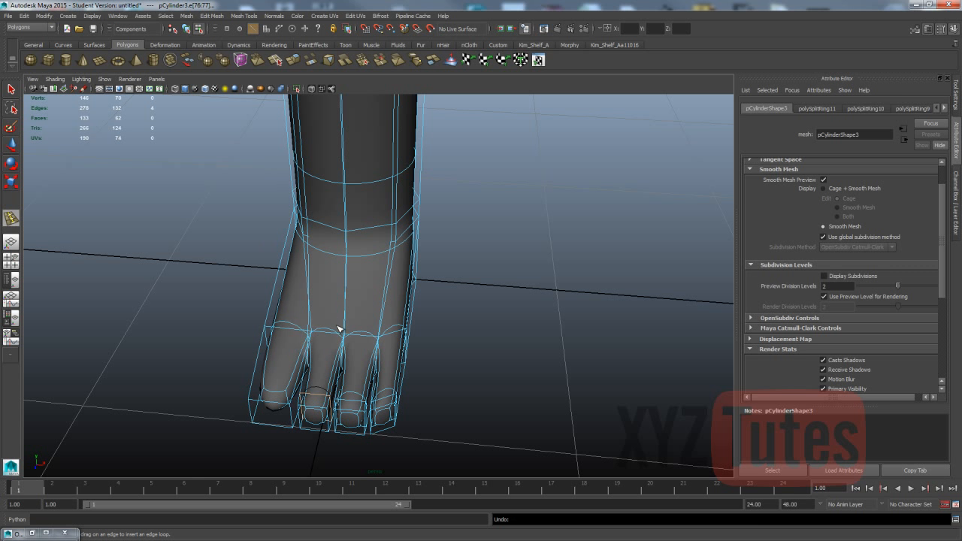
key(ctrl+z)
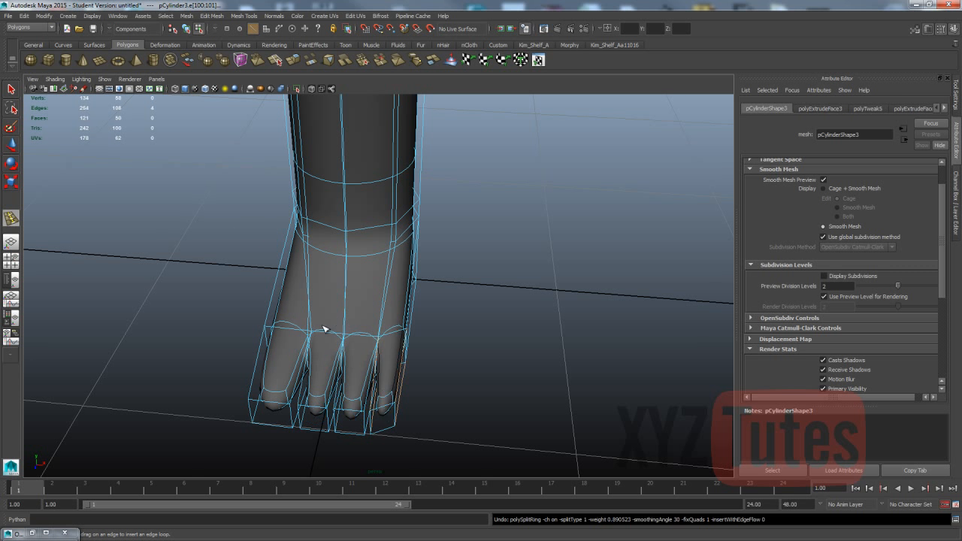
Insert an edge loop around each toe, set slightly back from the tip, and compare the smoothed foot with the reference image
alt+drag(322, 329, 350, 324)
click(220, 282)
key(q)
click(433, 343)
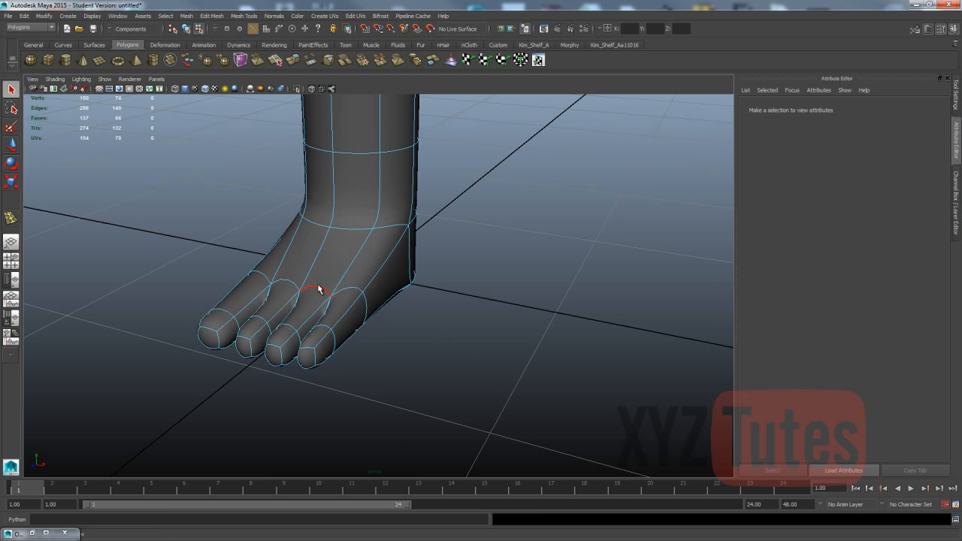
right_drag(318, 288, 352, 270)
alt+drag(352, 271, 408, 282)
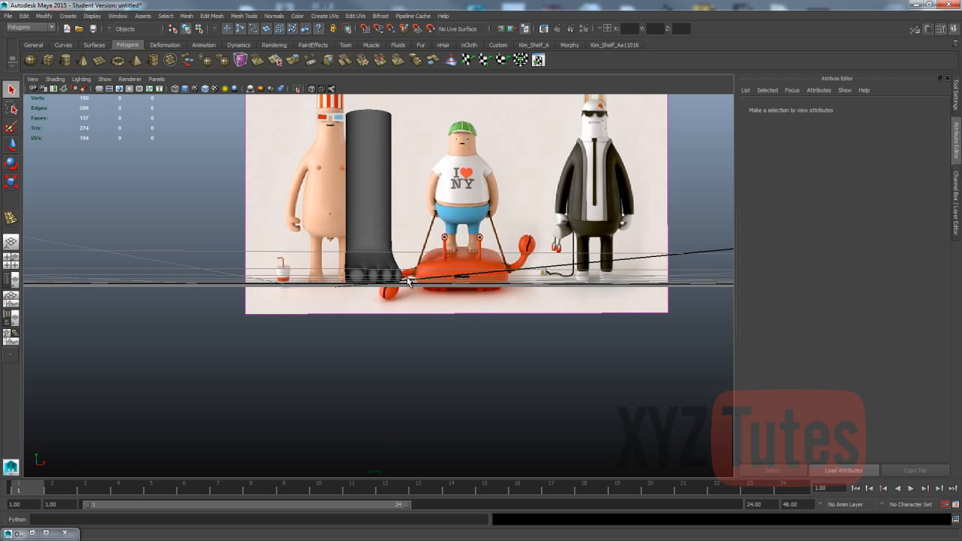
click(391, 279)
scroll(387, 278, up, 4)
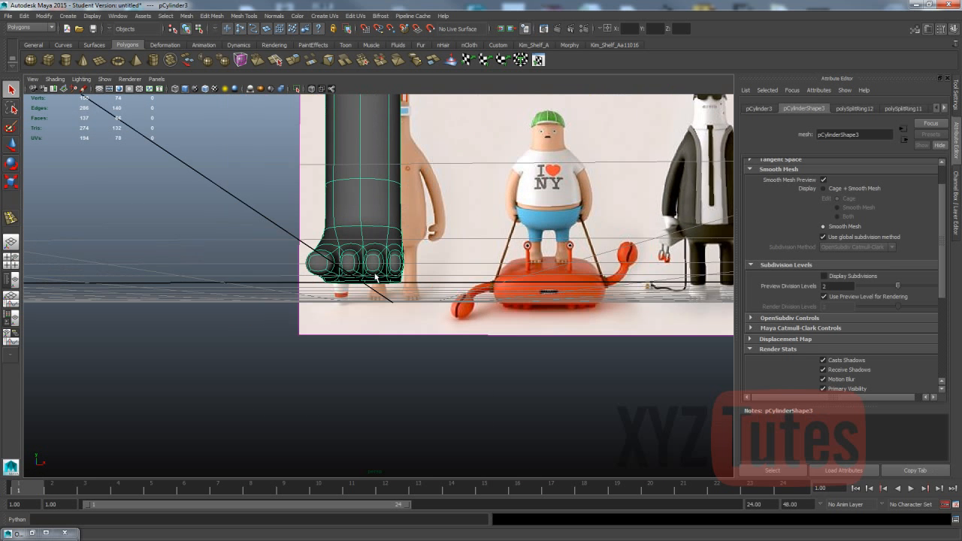
Move the outer side edges of the smallest toe's tip sideways in the unsmoothed cage, and check the result in smooth preview
right_drag(398, 267, 397, 239)
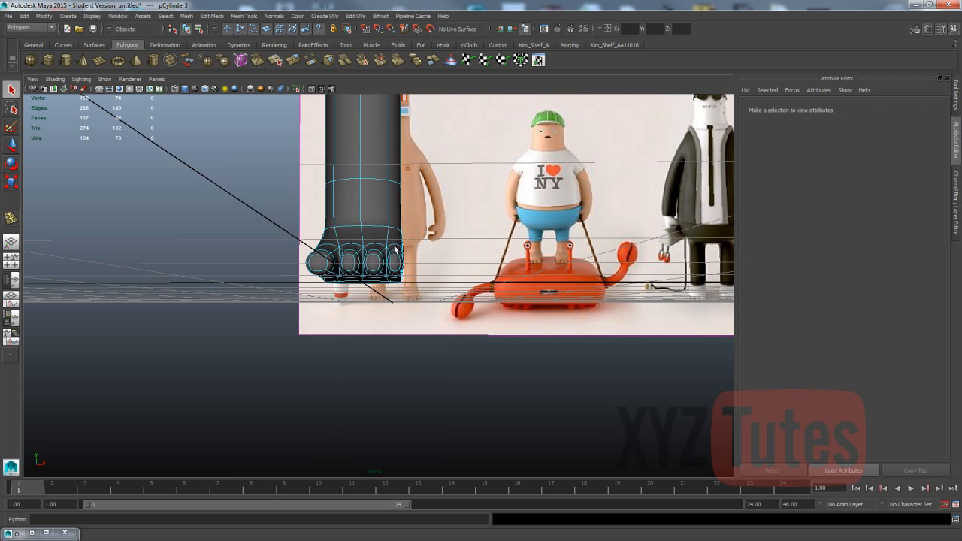
alt+drag(397, 239, 375, 353)
click(357, 298)
key(1)
key(w)
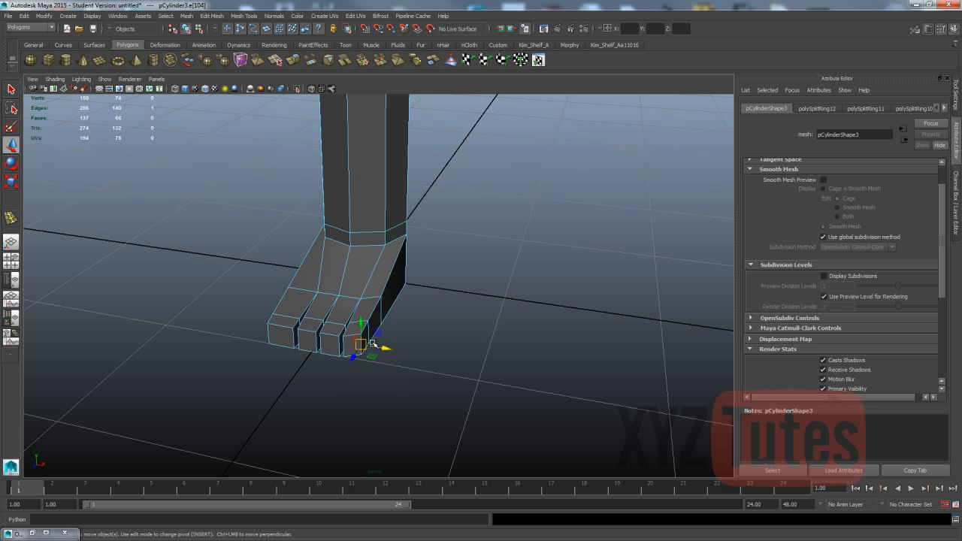
shift+click(368, 332)
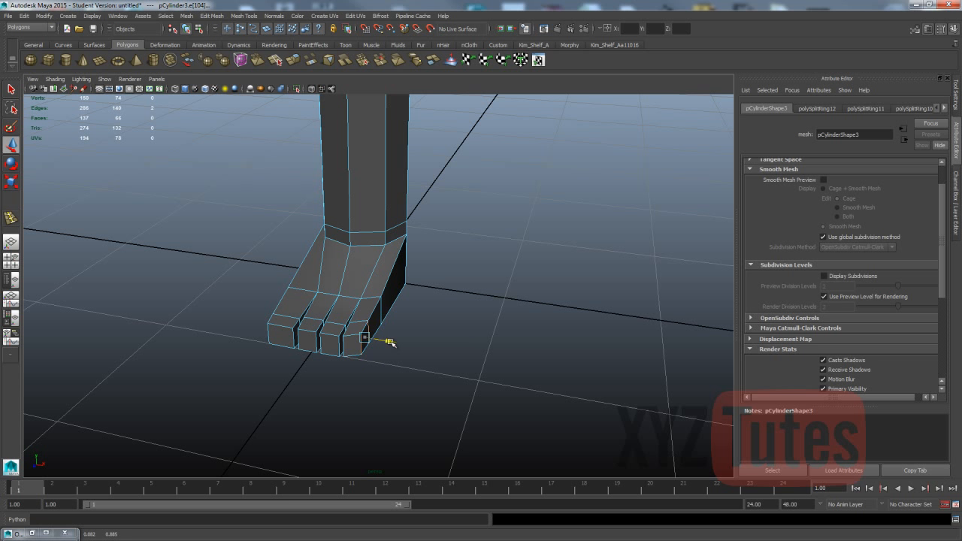
click(366, 361)
right_drag(378, 316, 406, 300)
click(380, 314)
key(3)
click(401, 323)
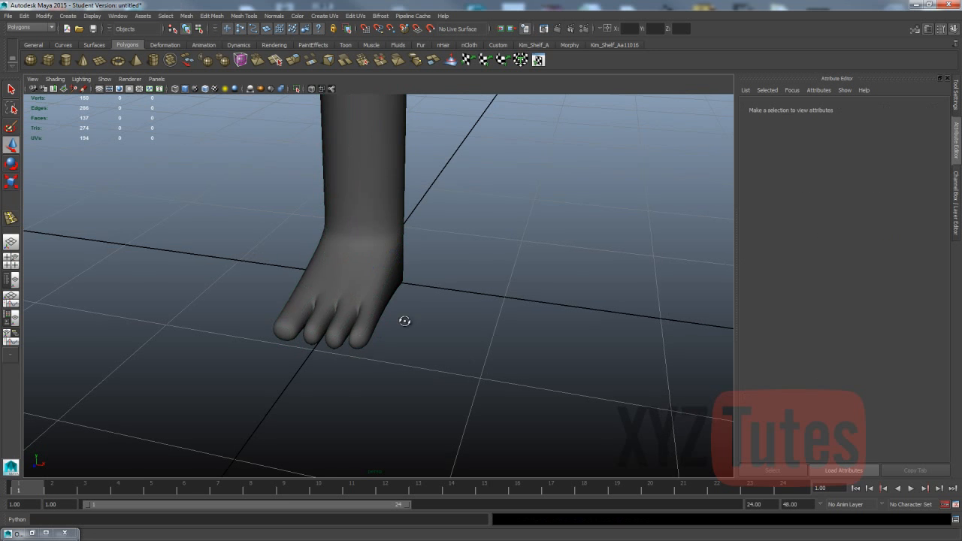
Select the open border loop under the heel, close it with Fill Hole, and check the sole in smooth preview
alt+drag(401, 323, 416, 344)
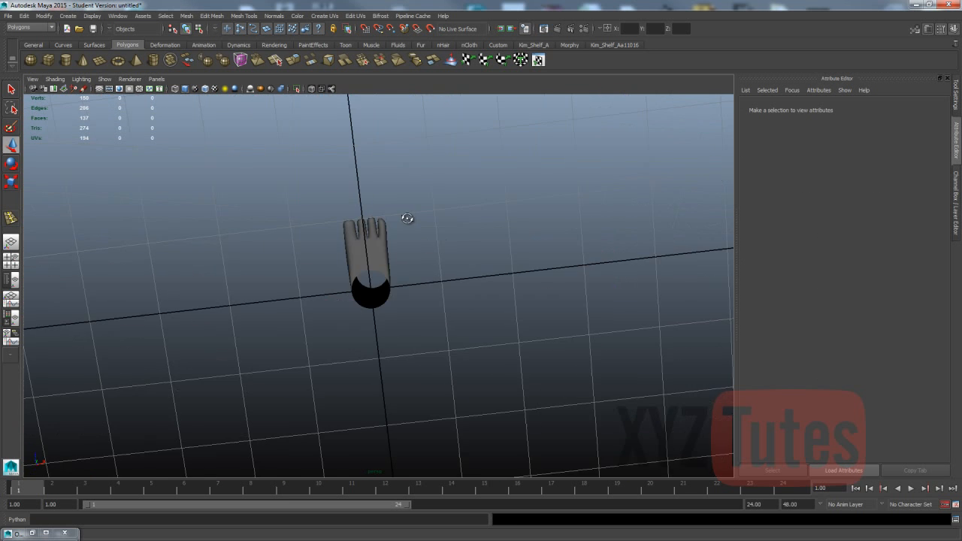
mouse_move(403, 215)
alt+mouse_down()
mouse_move(248, 294)
mouse_move(268, 303)
mouse_move(387, 264)
mouse_move(391, 244)
mouse_move(367, 242)
mouse_move(404, 230)
alt+mouse_up()
click(392, 254)
key(1)
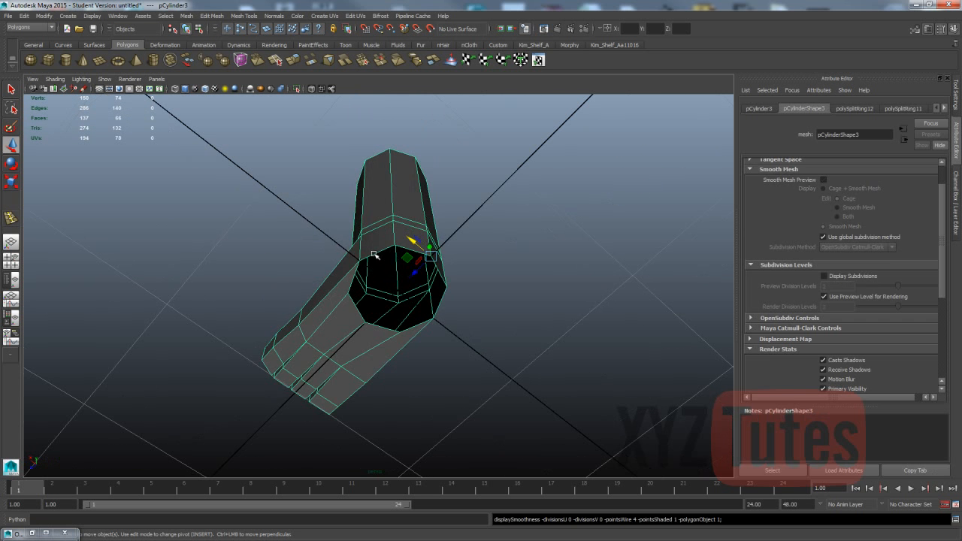
right_drag(366, 254, 376, 239)
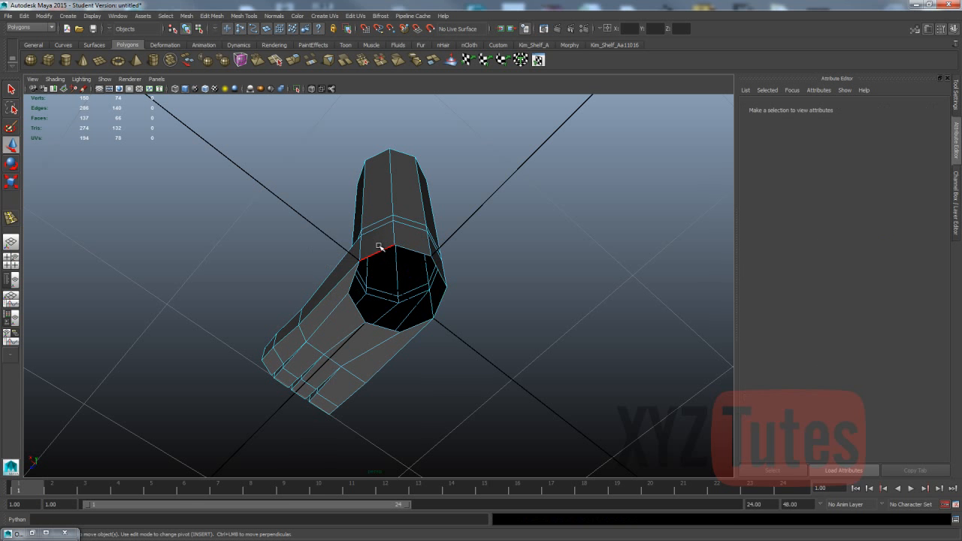
double_click(379, 251)
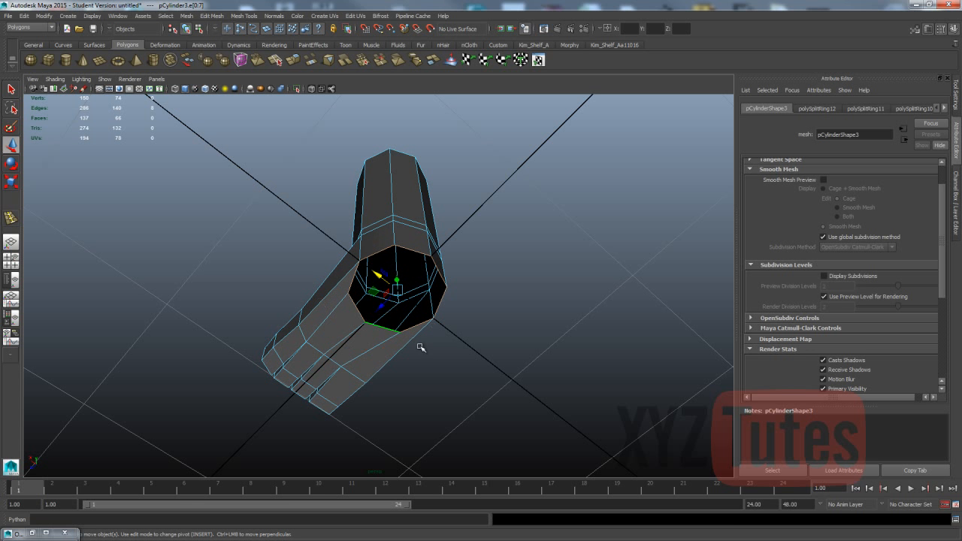
click(186, 16)
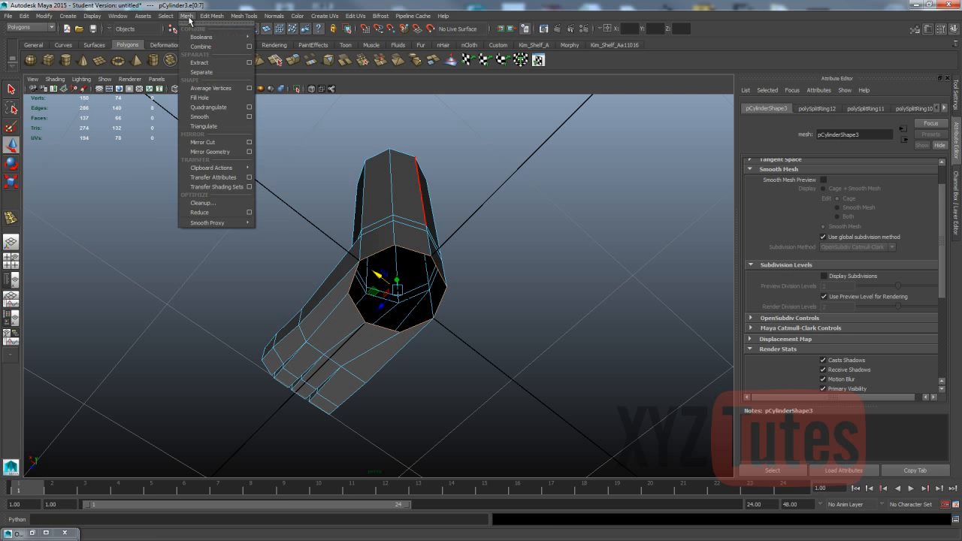
click(194, 98)
click(569, 354)
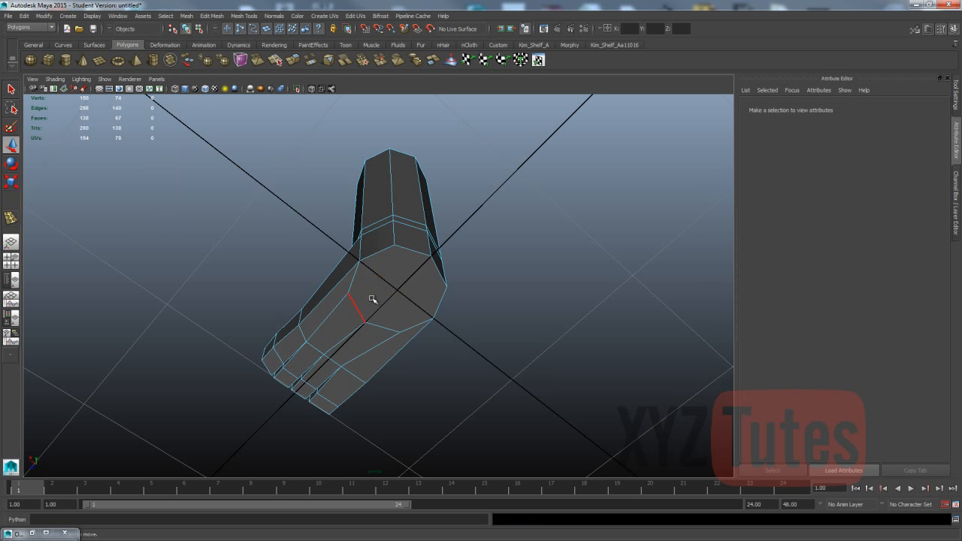
key(3)
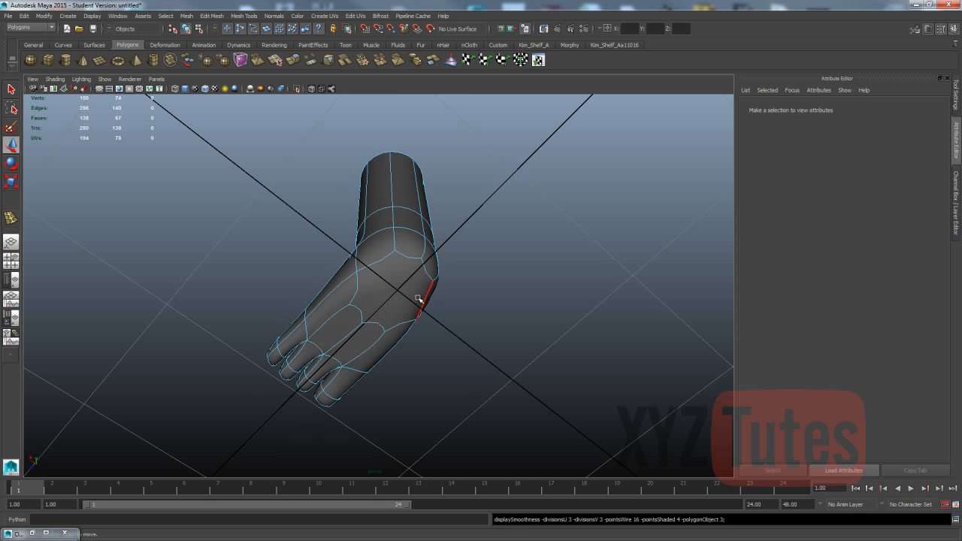
alt+drag(418, 300, 355, 323)
key(1)
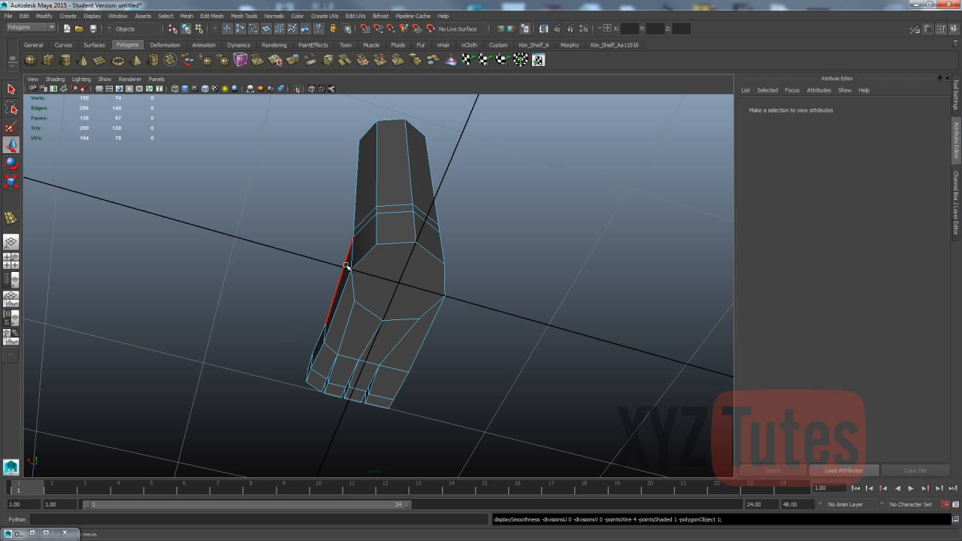
Split the heel's sole face with two crossing Multi-Cut lines between opposite border vertices, and check the sole in smooth preview
click(211, 16)
mouse_move(237, 17)
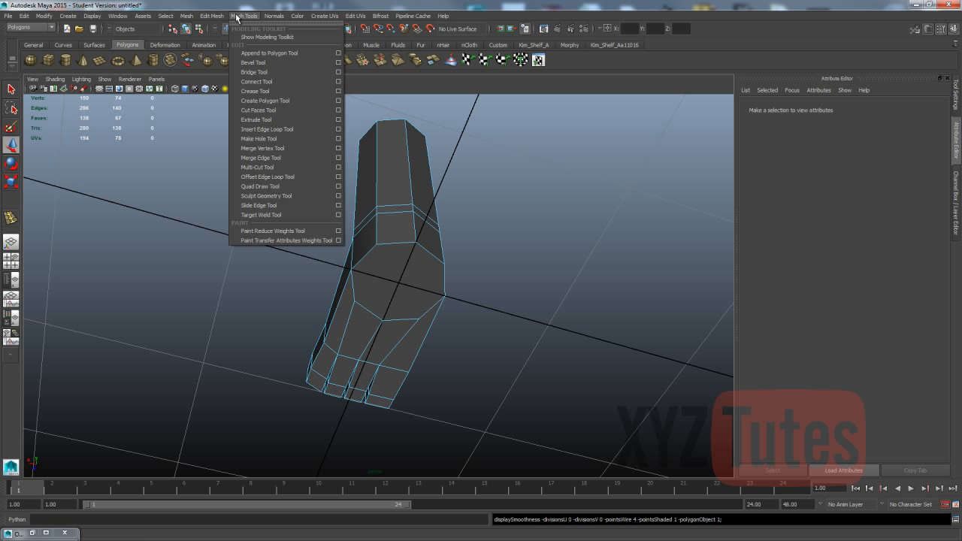
click(252, 168)
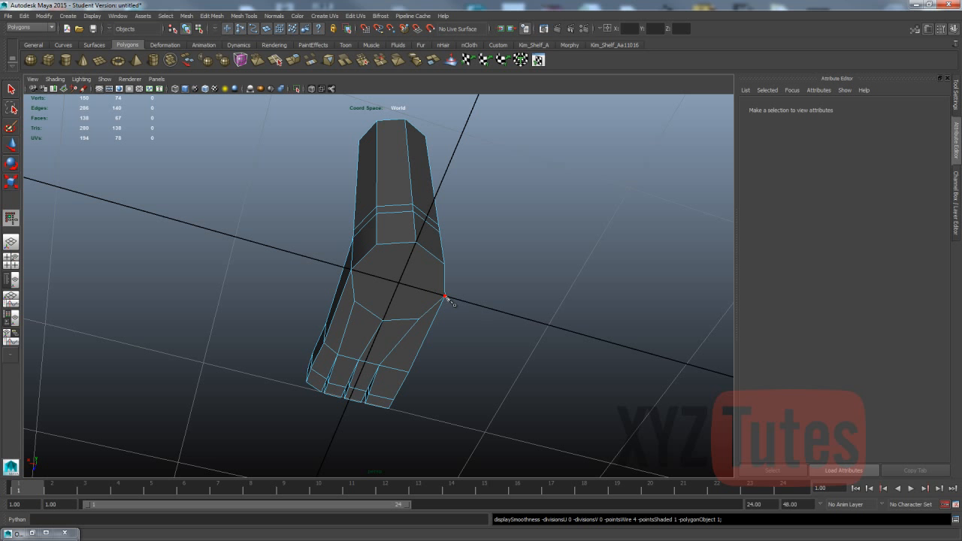
click(351, 270)
click(446, 298)
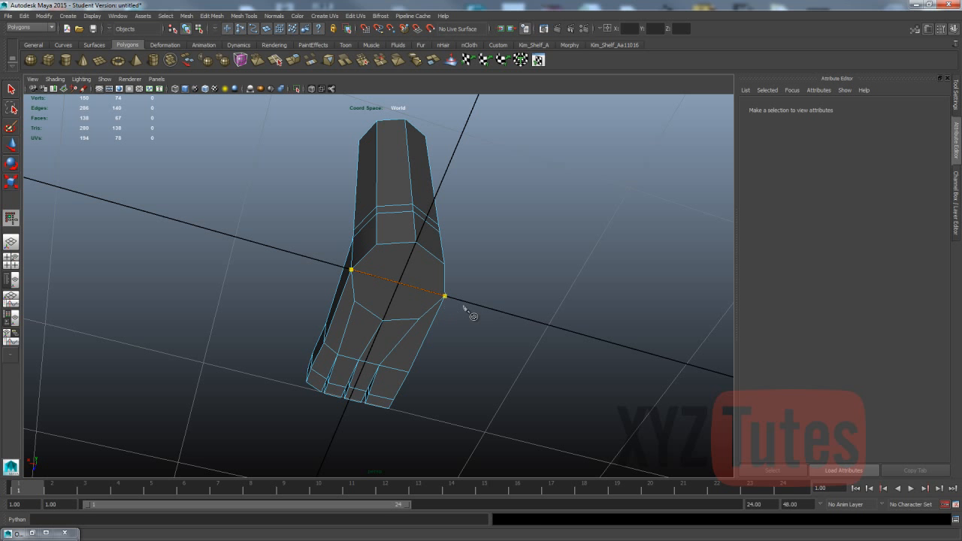
key(Return)
click(417, 243)
click(382, 321)
key(Return)
key(3)
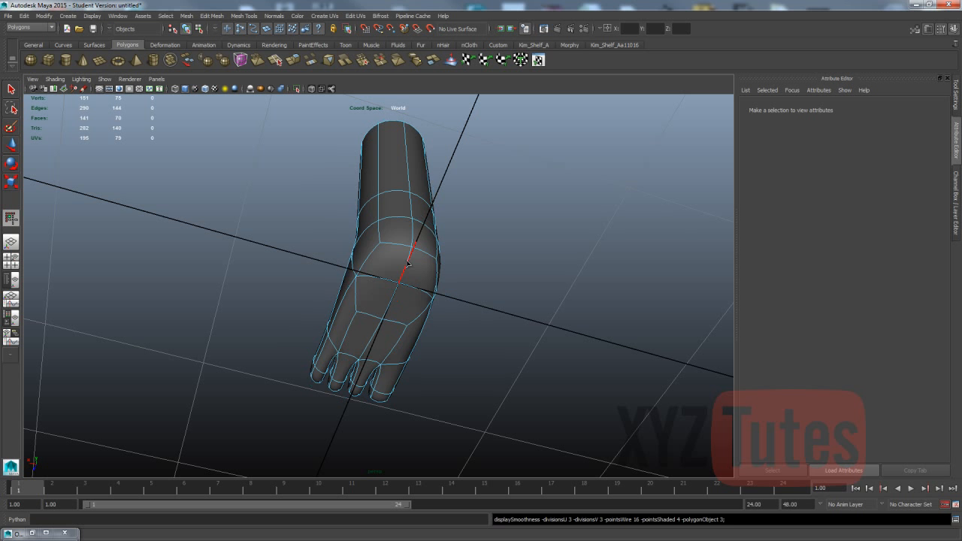
Return the leg to object mode and examine the finished leg and arm models from several sides
alt+drag(505, 220, 563, 281)
scroll(272, 314, down, 6)
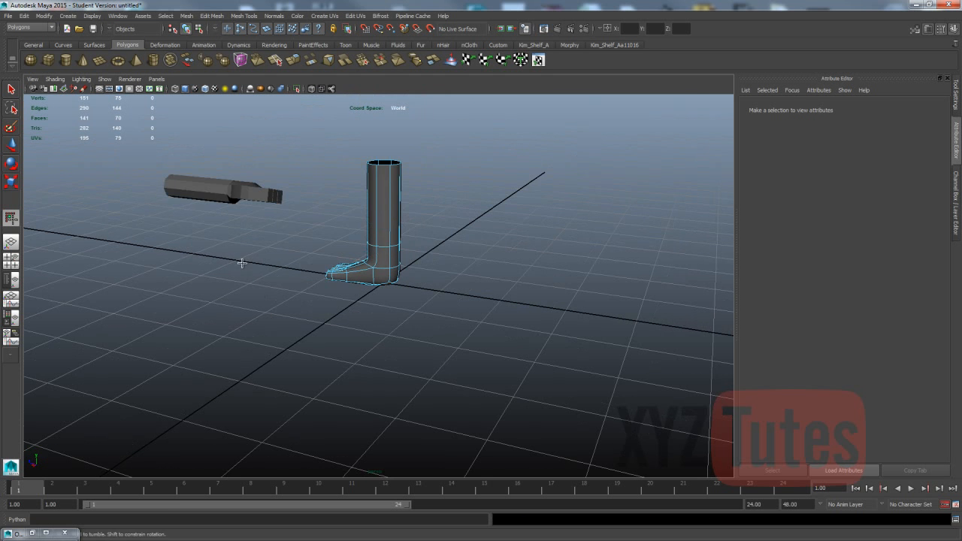
alt+drag(242, 262, 354, 215)
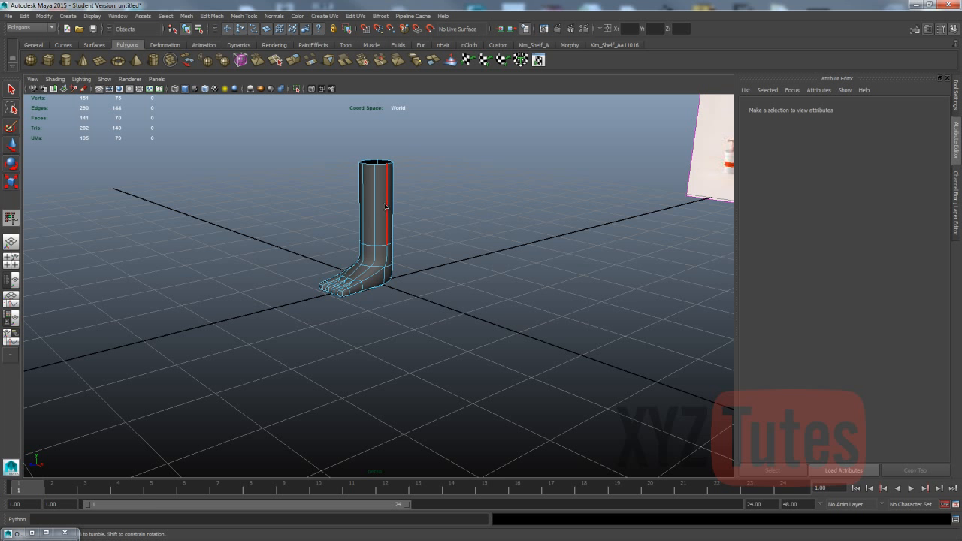
right_drag(385, 207, 425, 189)
key(w)
click(468, 242)
scroll(321, 242, down, 5)
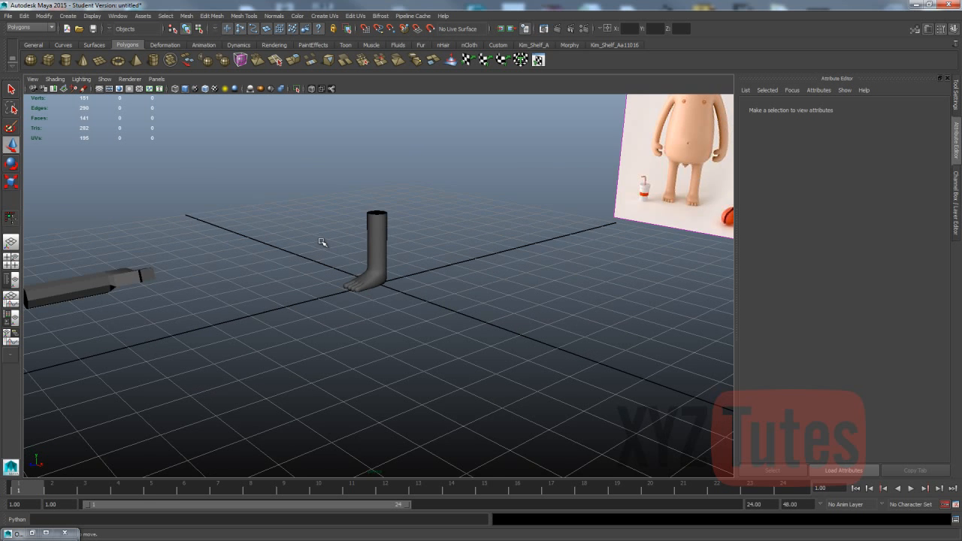
alt+drag(322, 242, 334, 249)
click(257, 419)
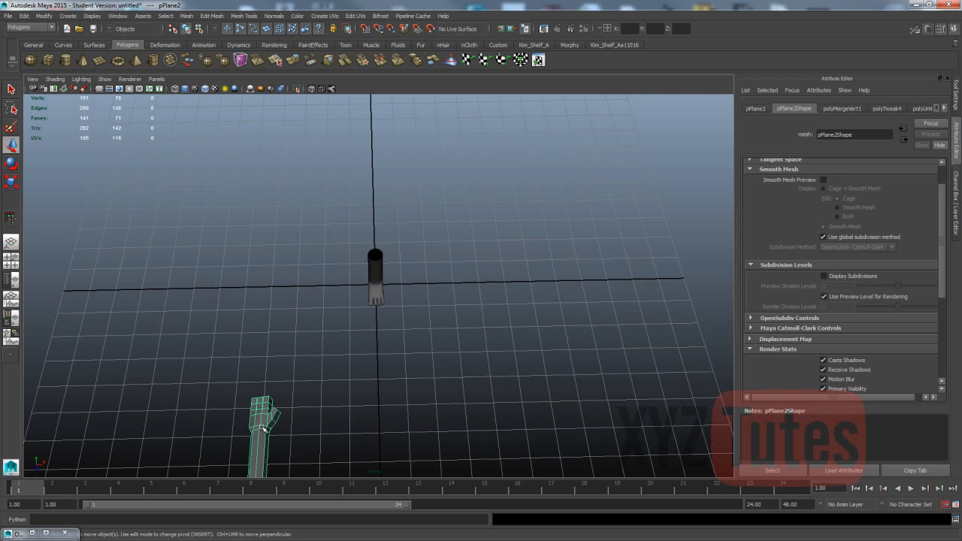
click(292, 350)
scroll(268, 339, down, 3)
alt+drag(268, 340, 225, 370)
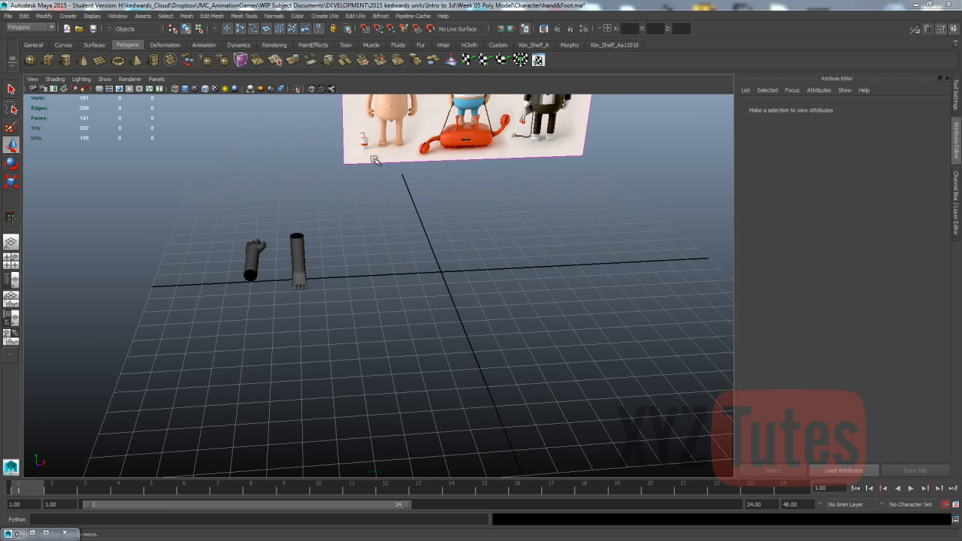
In the front view, start a Bezier curve at the popcorn-hat character's crotch and add an anchor at the body's lower corner
alt+middle_drag(375, 161, 399, 254)
key(space)
drag(399, 246, 396, 259)
alt+middle_drag(304, 228, 455, 163)
scroll(403, 247, up, 3)
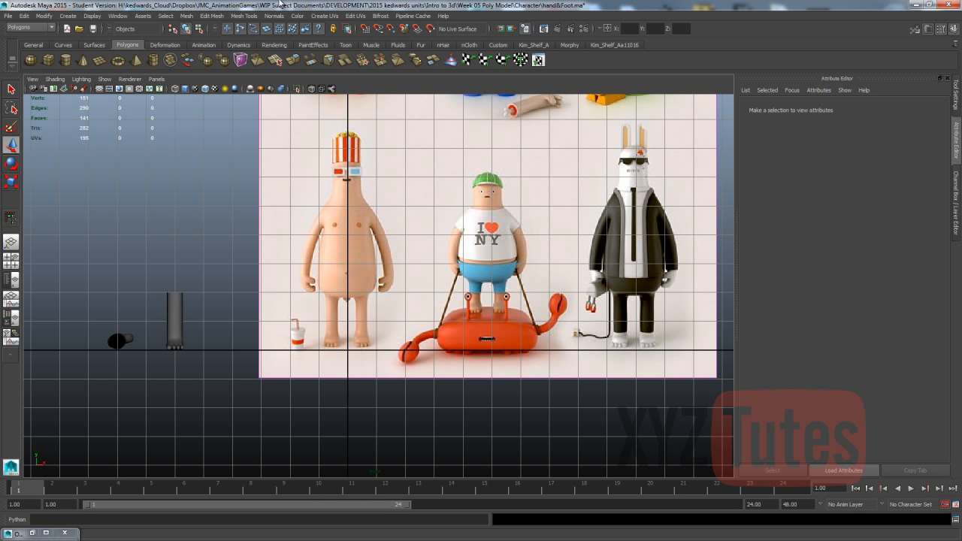
click(63, 44)
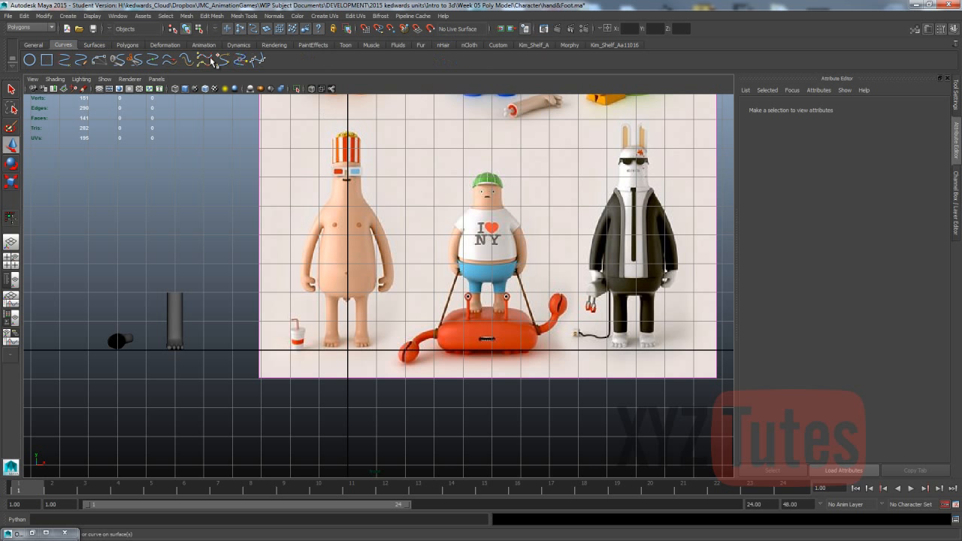
click(259, 61)
scroll(410, 293, up, 3)
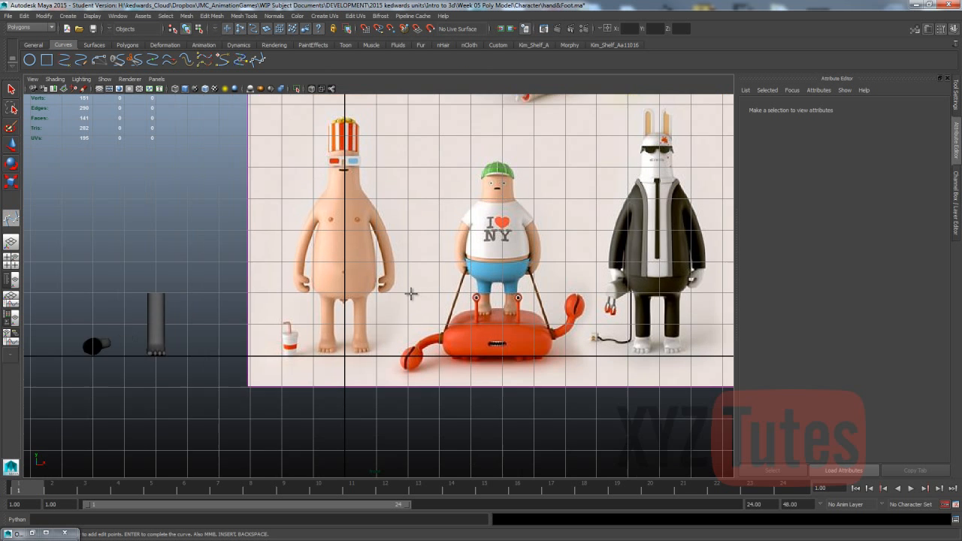
click(338, 301)
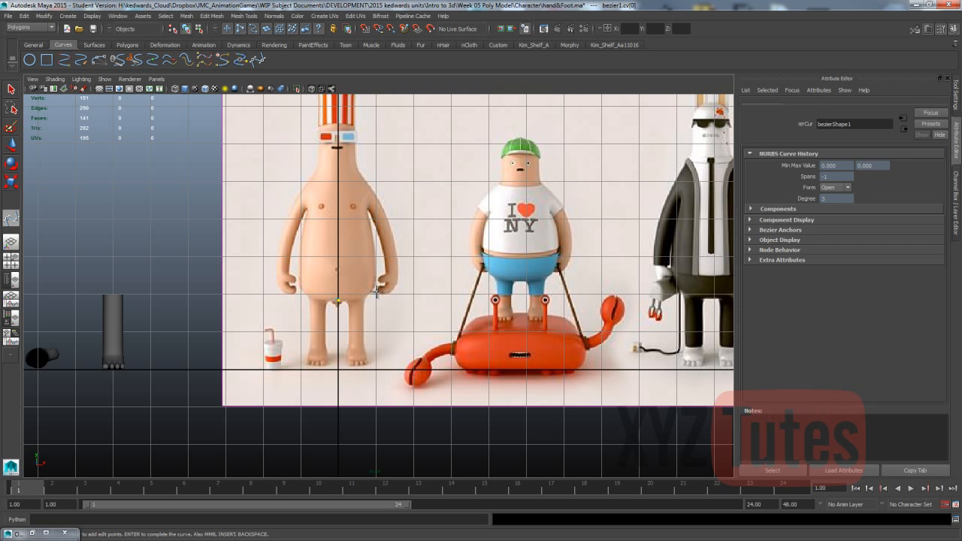
click(378, 286)
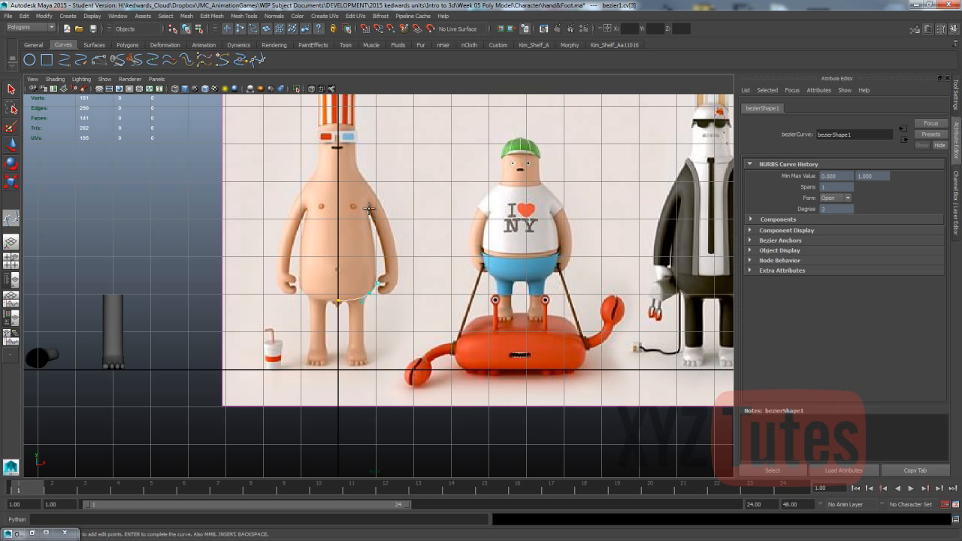
Continue the Bezier curve up the neck and the side of the popcorn hat to the centre line, and finish it
mouse_move(356, 169)
mouse_down()
mouse_move(346, 139)
mouse_move(351, 155)
mouse_up()
alt+middle_drag(355, 145, 407, 218)
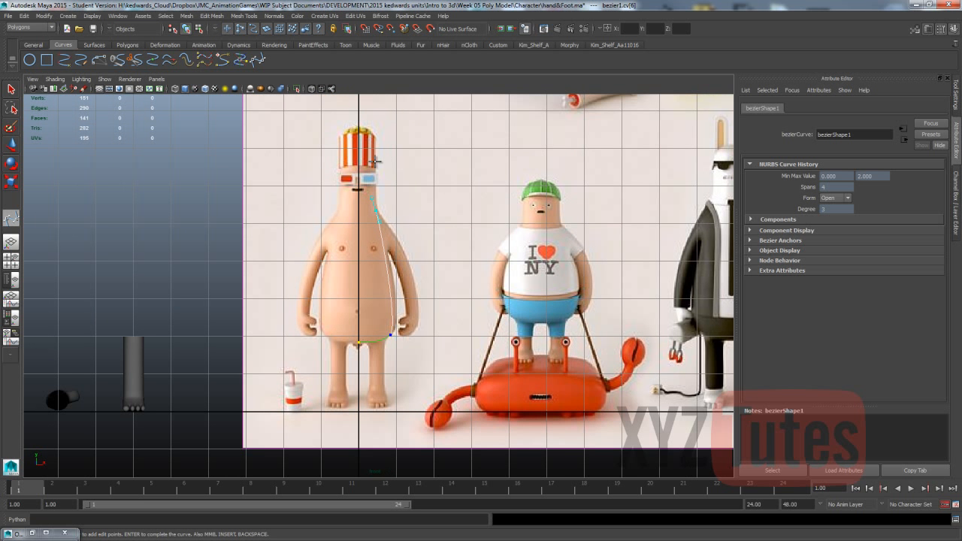
drag(374, 160, 342, 148)
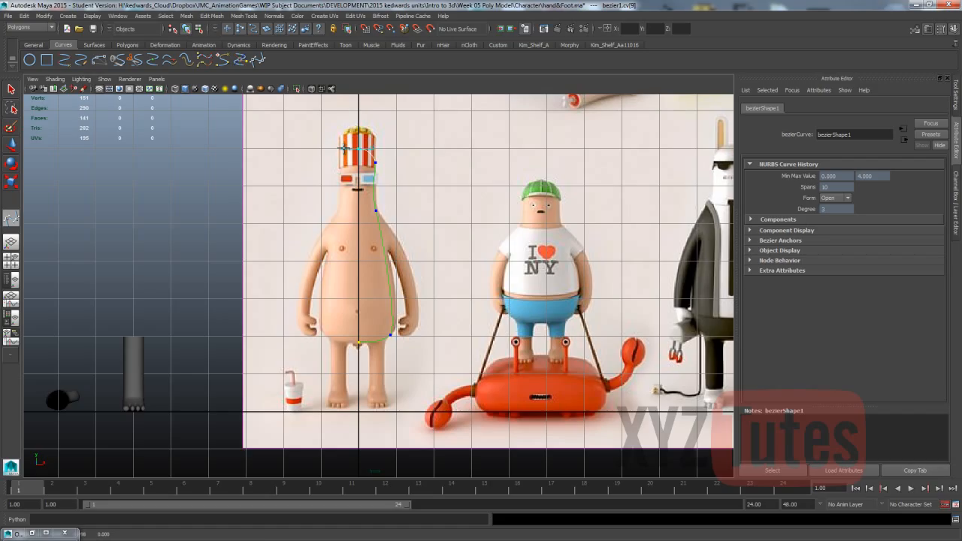
key(q)
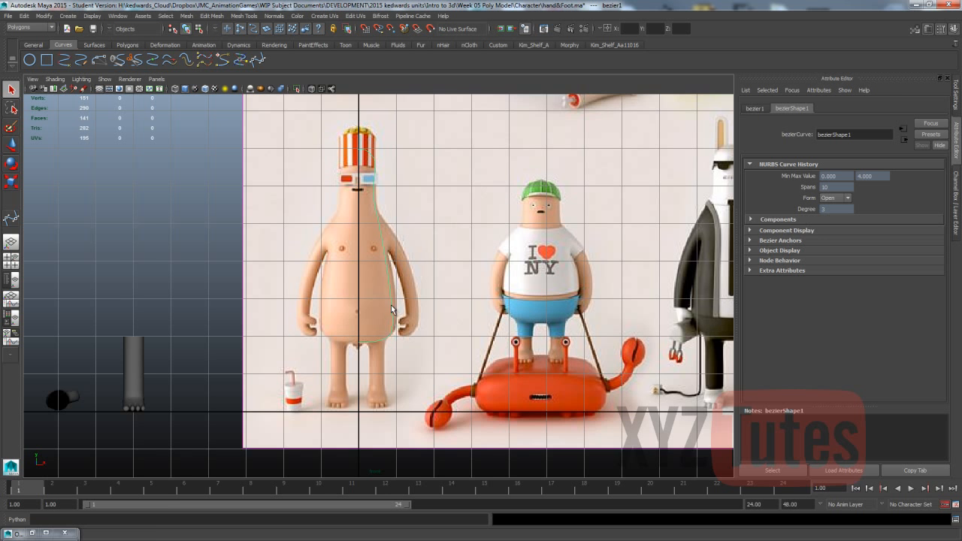
Show the profile curve's control vertices and move the lower body corner's tangent handle outward
alt+middle_drag(390, 305, 385, 252)
right_click(372, 299)
click(372, 298)
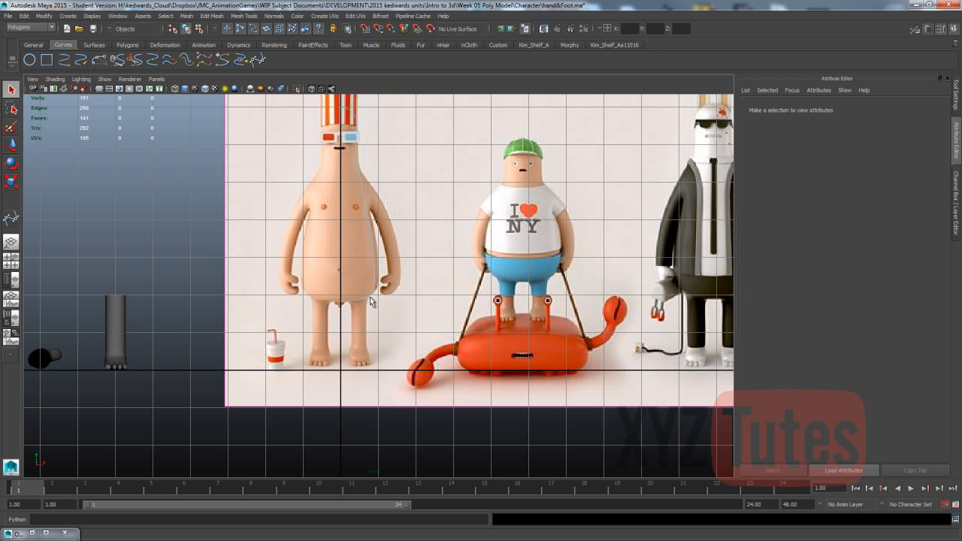
right_drag(368, 292, 342, 293)
click(374, 293)
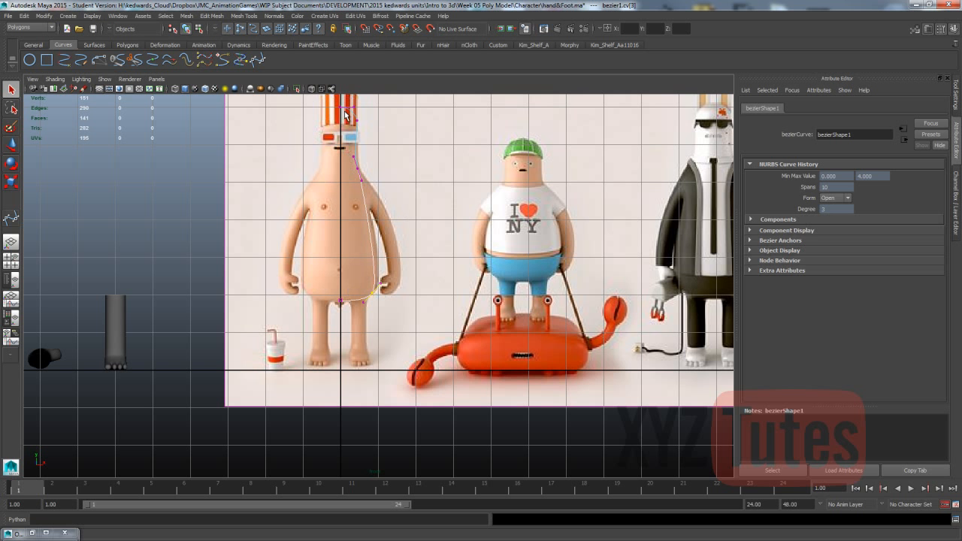
click(383, 197)
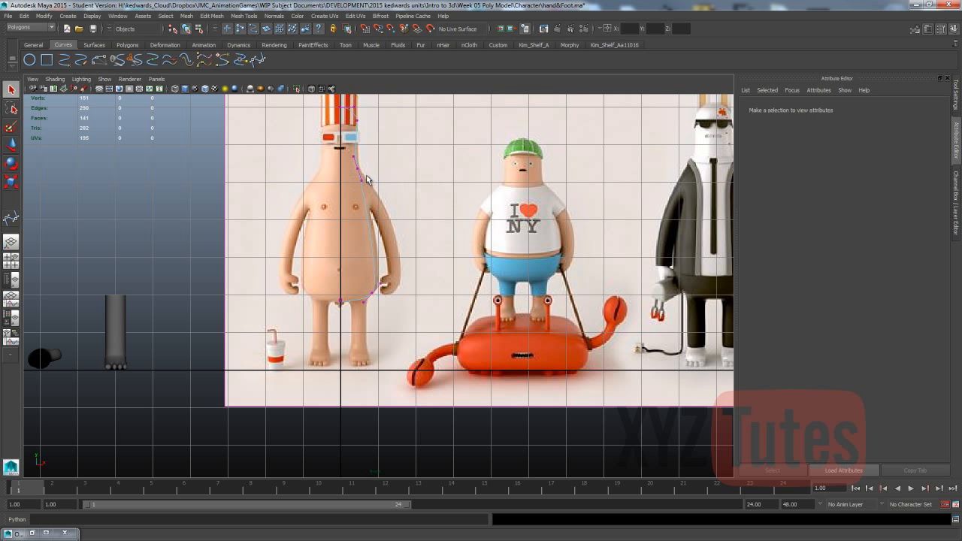
drag(366, 175, 373, 198)
key(w)
key(ctrl+z)
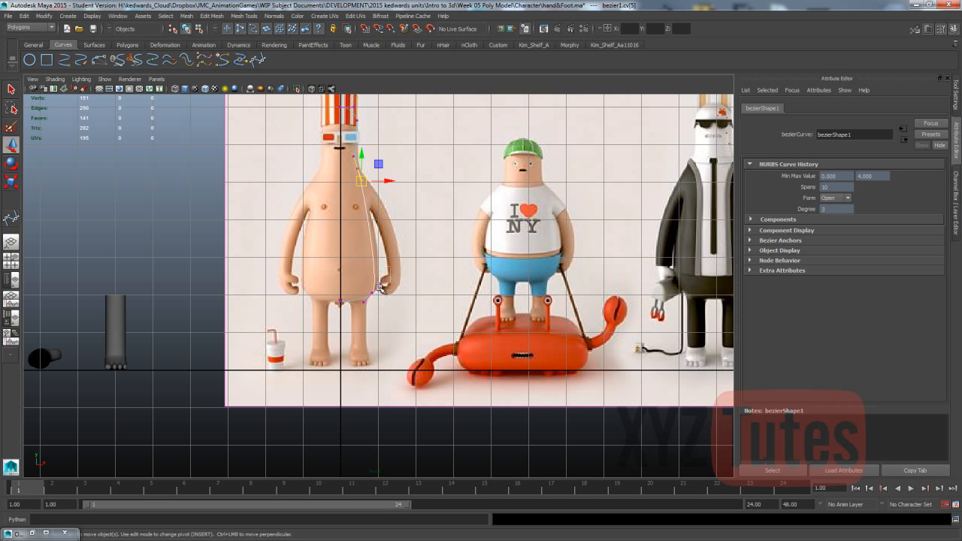
click(381, 283)
drag(384, 283, 394, 279)
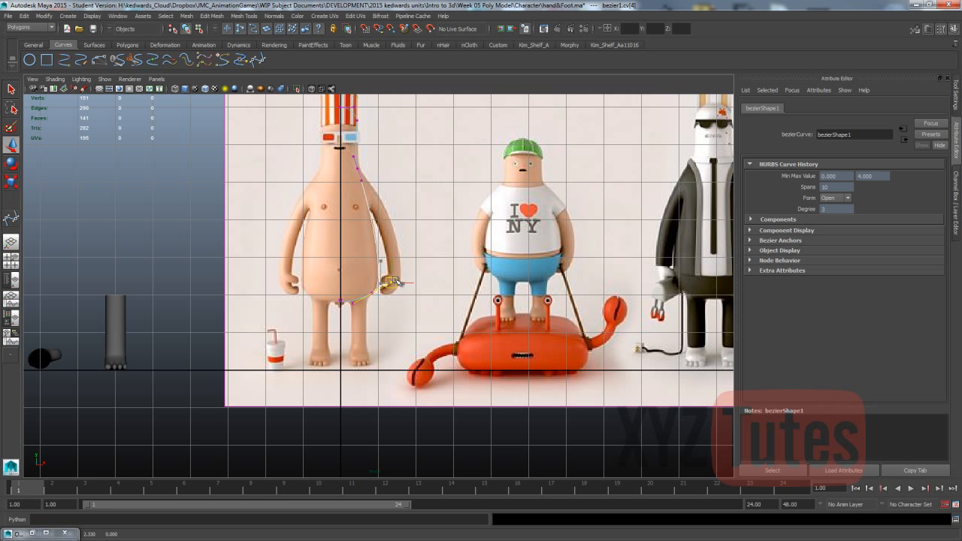
Nudge the profile curve's hat-side and neck control points sideways to match the character's outline
scroll(391, 218, up, 5)
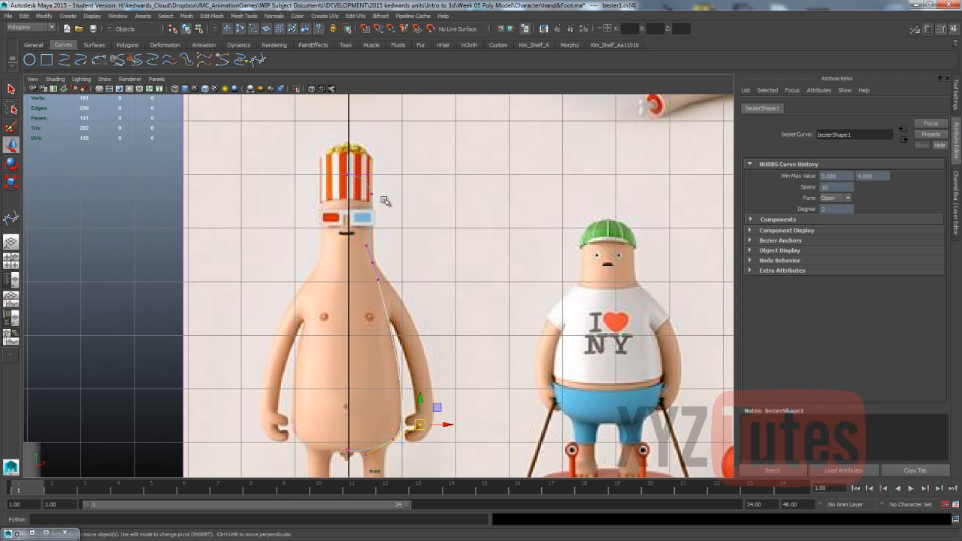
mouse_move(383, 181)
mouse_down()
mouse_move(364, 201)
mouse_move(396, 192)
mouse_up()
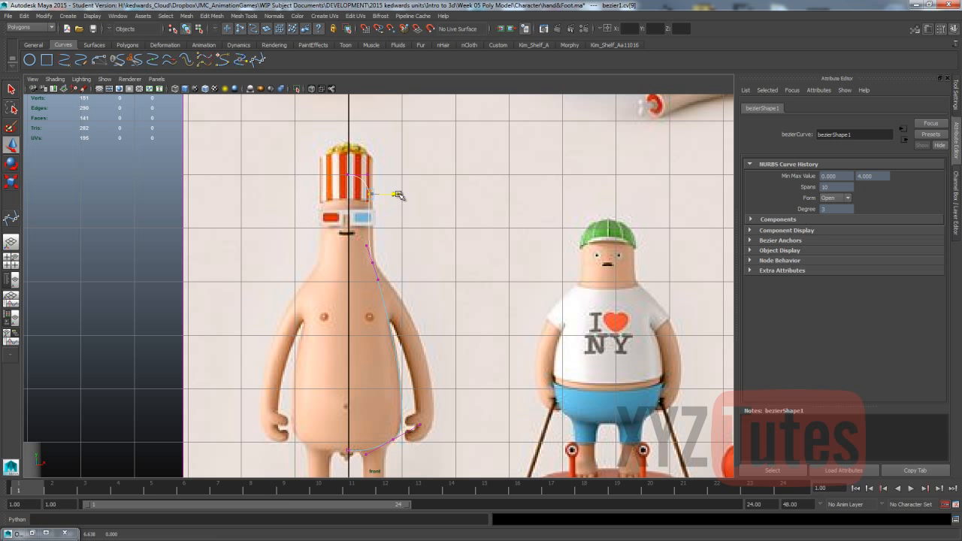
click(384, 178)
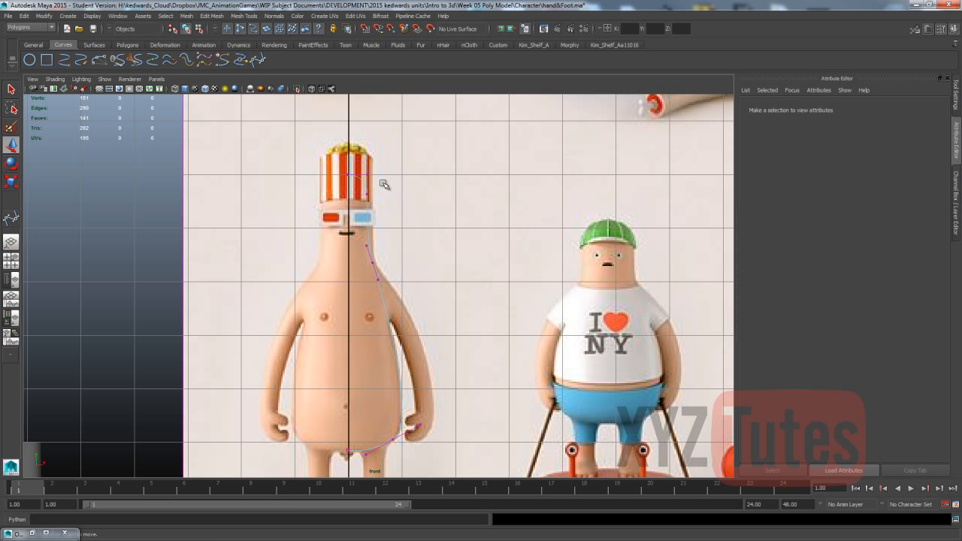
drag(381, 181, 354, 271)
drag(396, 227, 398, 228)
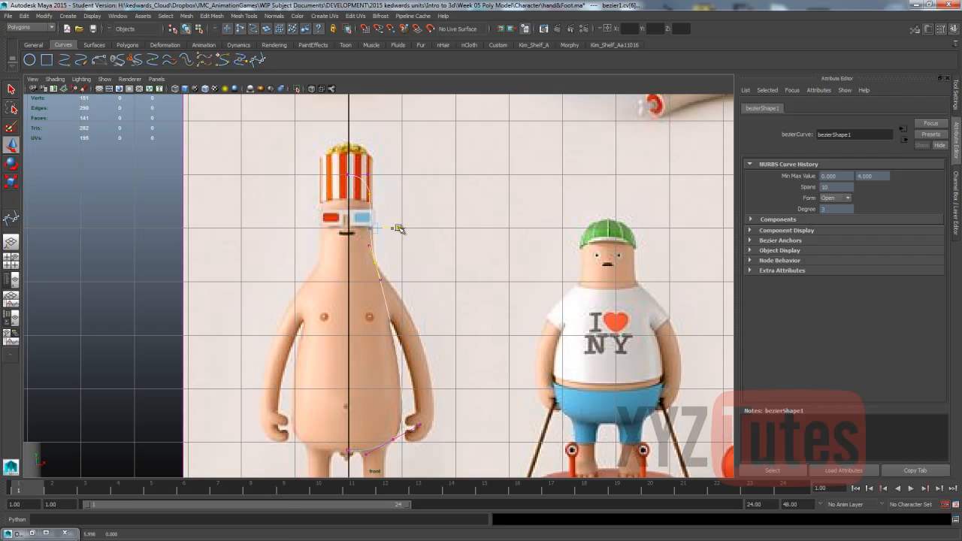
click(444, 157)
mouse_move(381, 188)
mouse_down()
mouse_move(366, 201)
mouse_move(396, 194)
mouse_up()
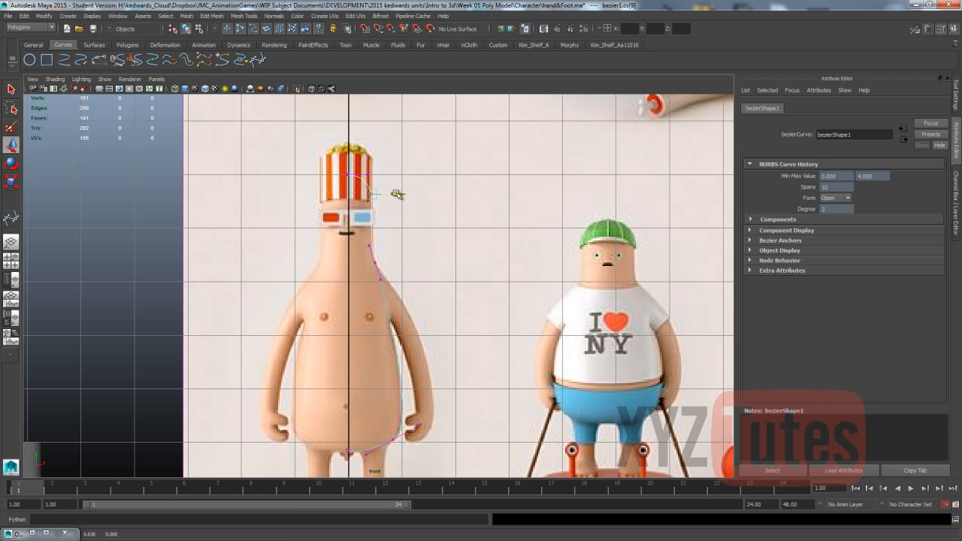
click(417, 223)
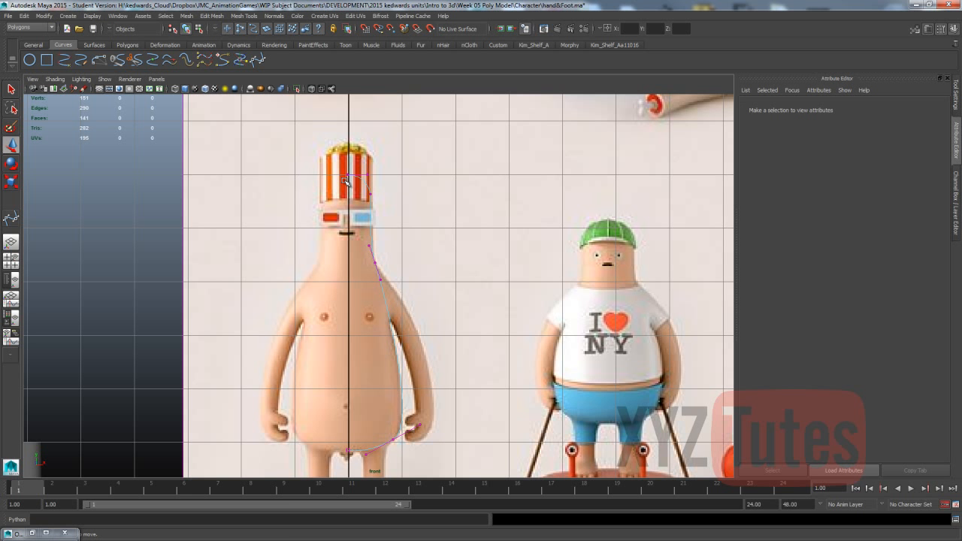
Select the whole profile curve in object mode and open the Revolve options from the Surfaces menu set
right_drag(361, 180, 402, 165)
click(367, 185)
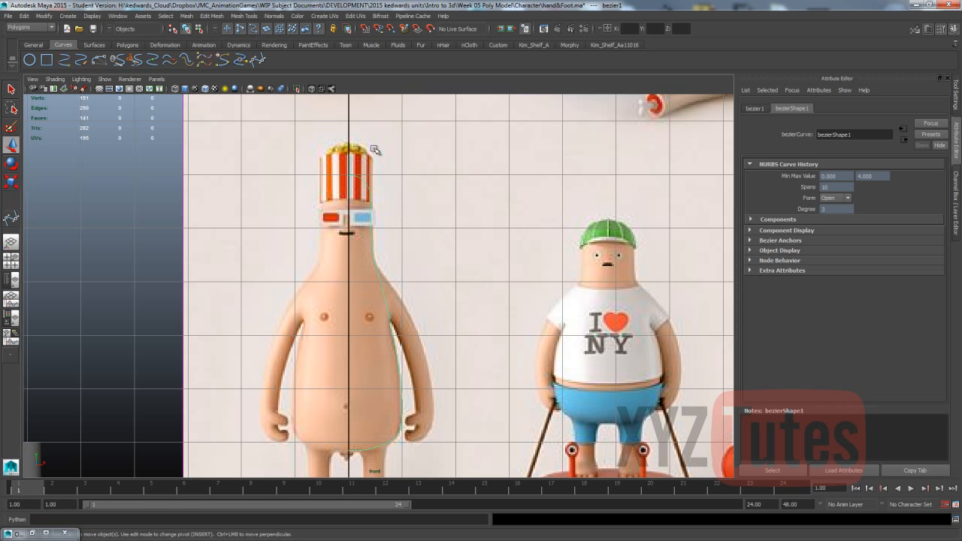
click(31, 28)
click(27, 50)
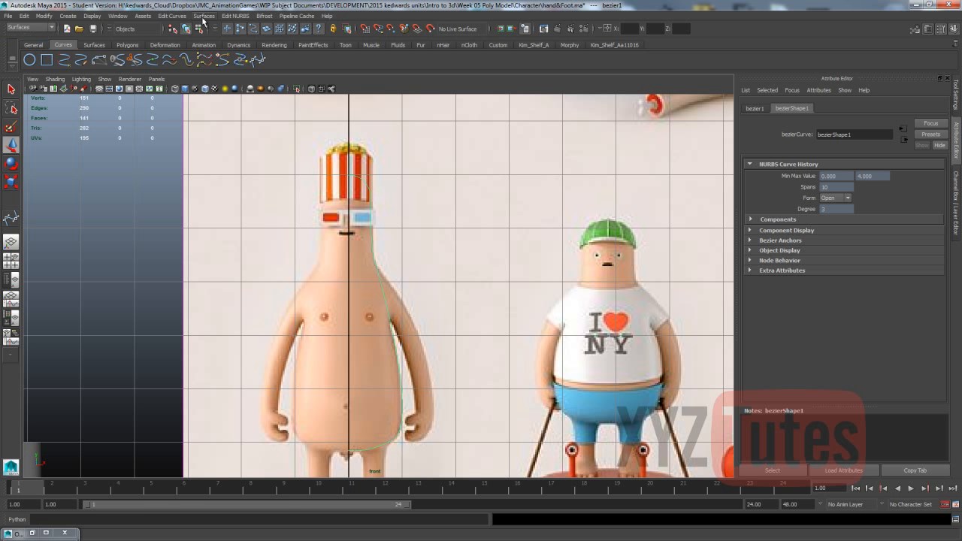
click(203, 16)
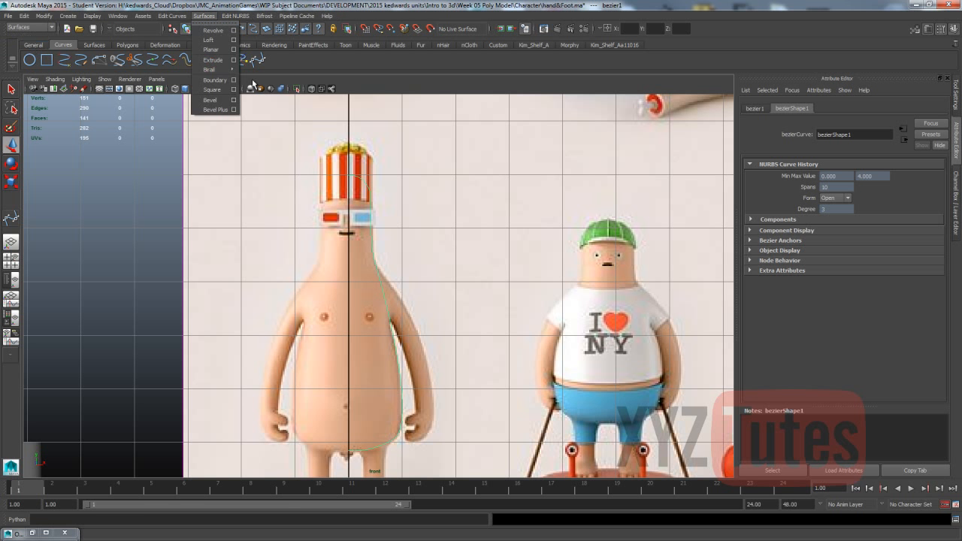
click(234, 30)
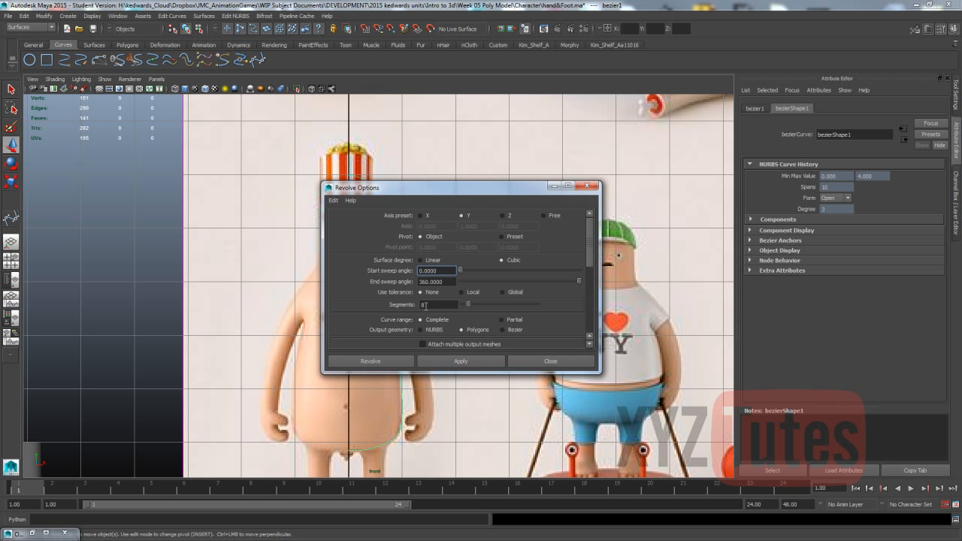
Reset the Revolve options to their defaults and set the output geometry to Polygons
click(331, 200)
click(339, 218)
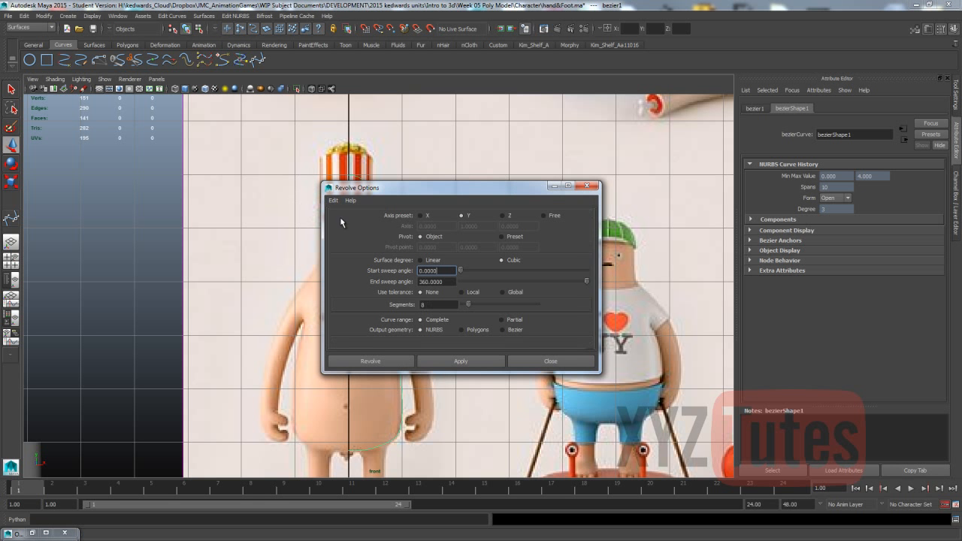
click(462, 330)
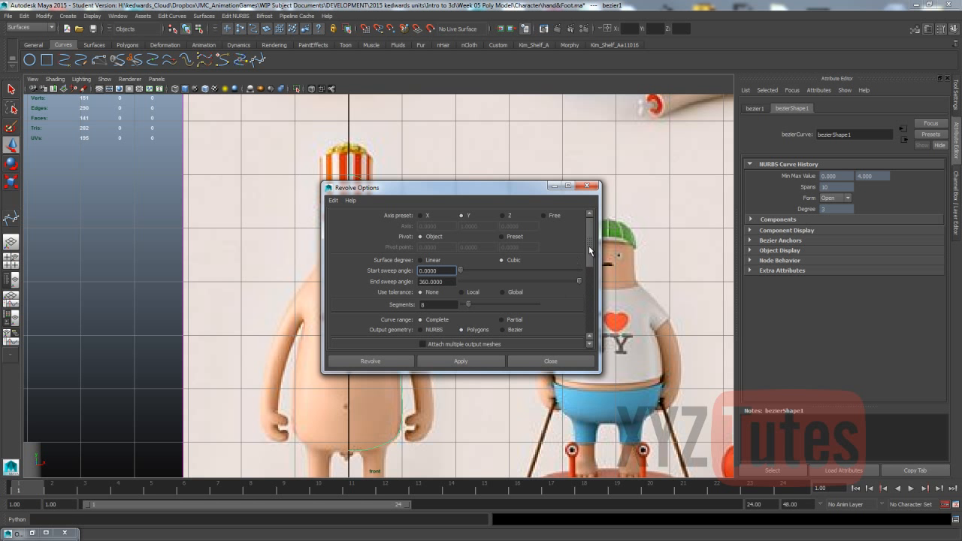
Set both the U type and V type of the revolve's initial tessellation to Per span # of iso params
drag(589, 244, 590, 295)
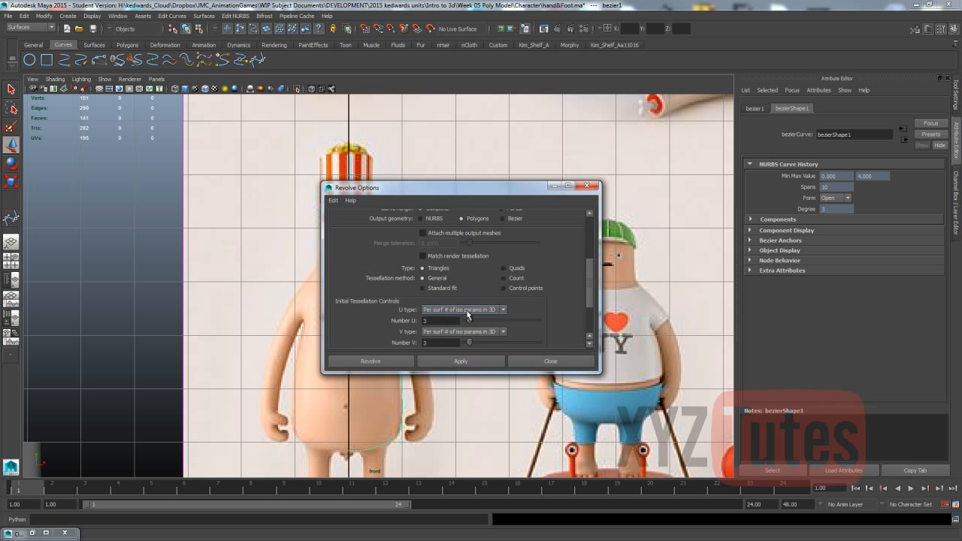
click(468, 310)
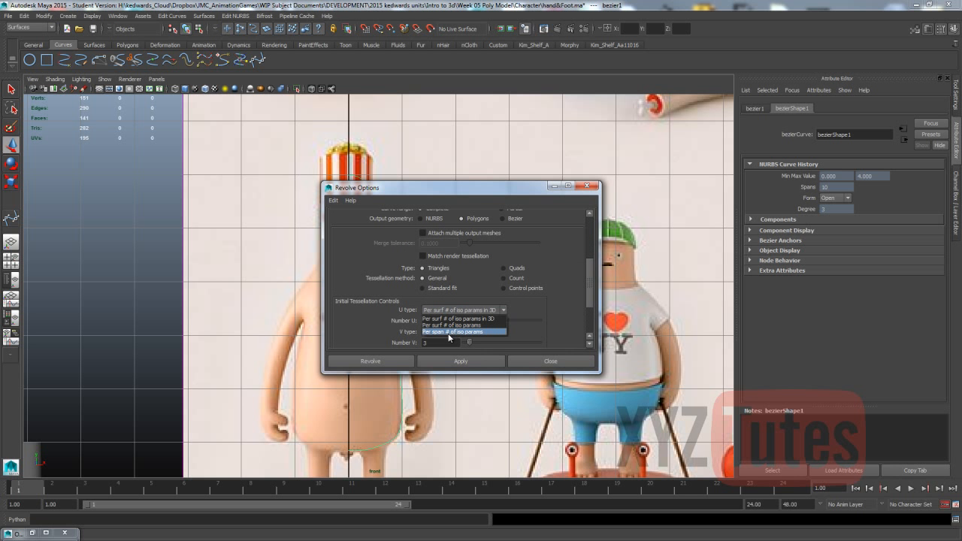
click(449, 333)
click(462, 332)
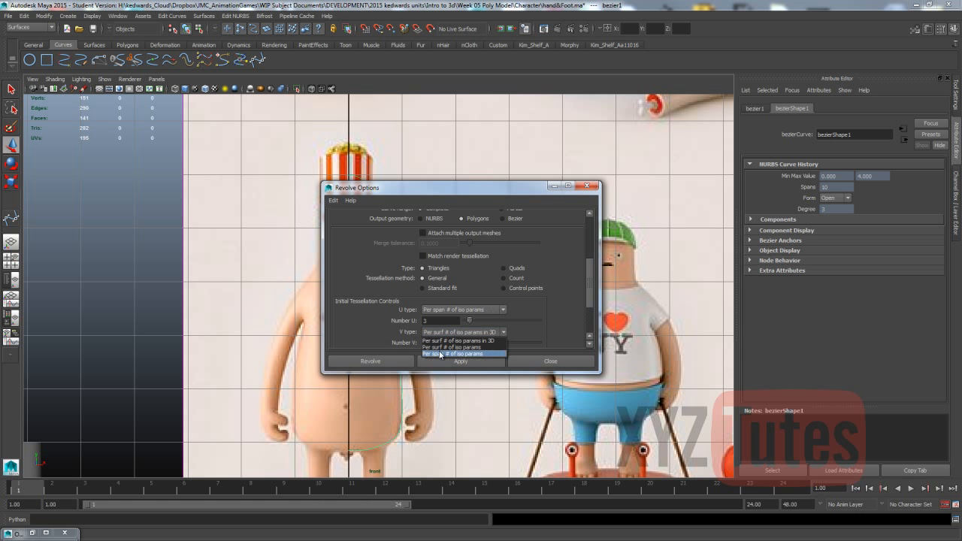
click(441, 354)
Set the tessellation Number U to 6 and revolve the profile curve into the body
double_click(423, 320)
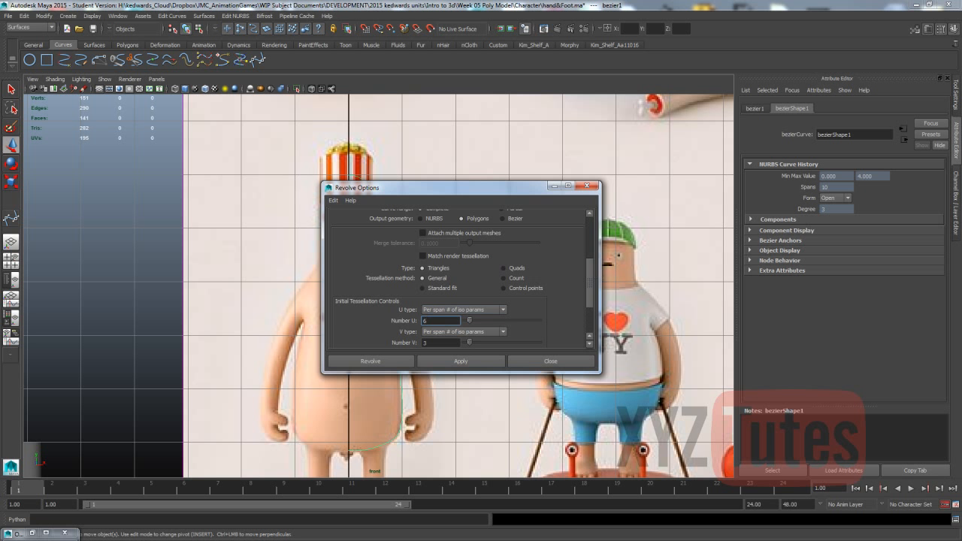
key(Return)
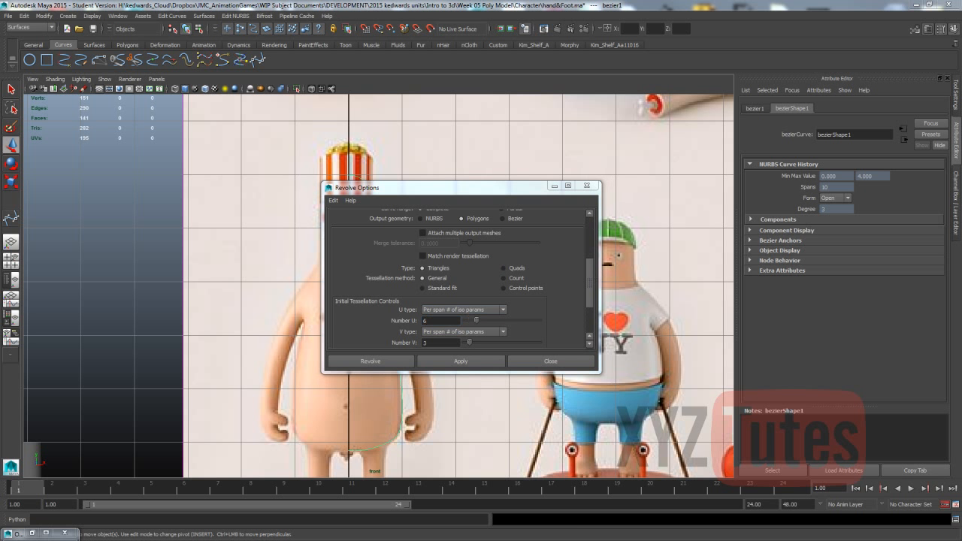
click(380, 366)
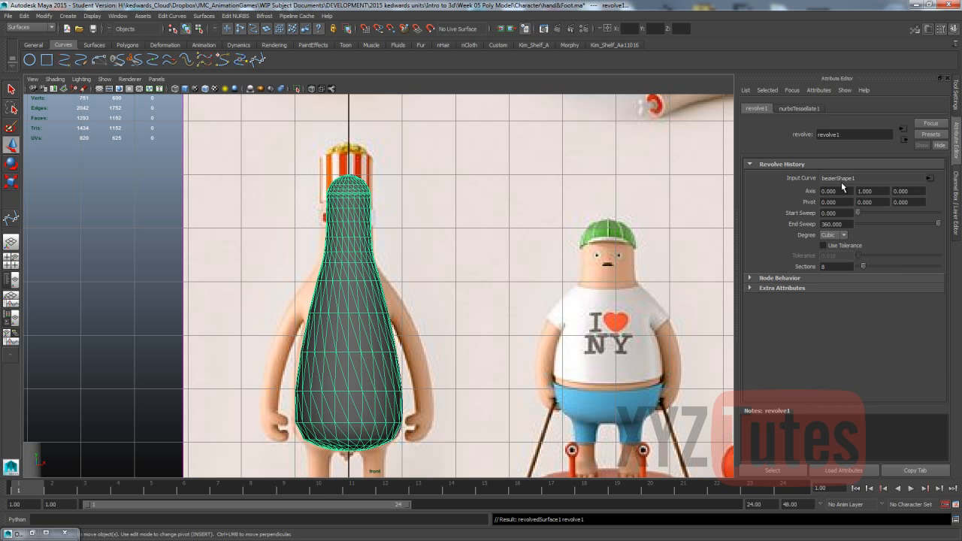
Change the revolved body's tessellation polygon type to Quads and deselect it
click(798, 108)
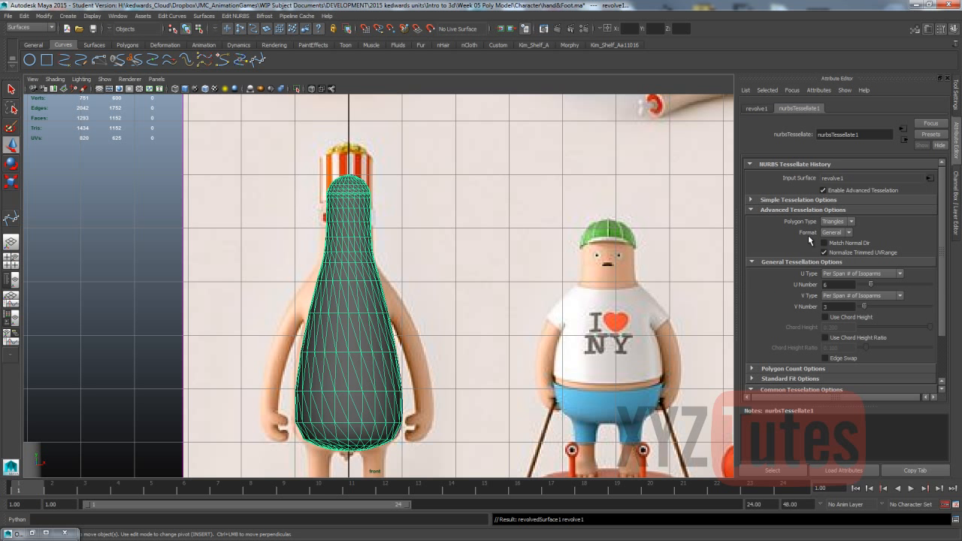
click(840, 223)
click(833, 239)
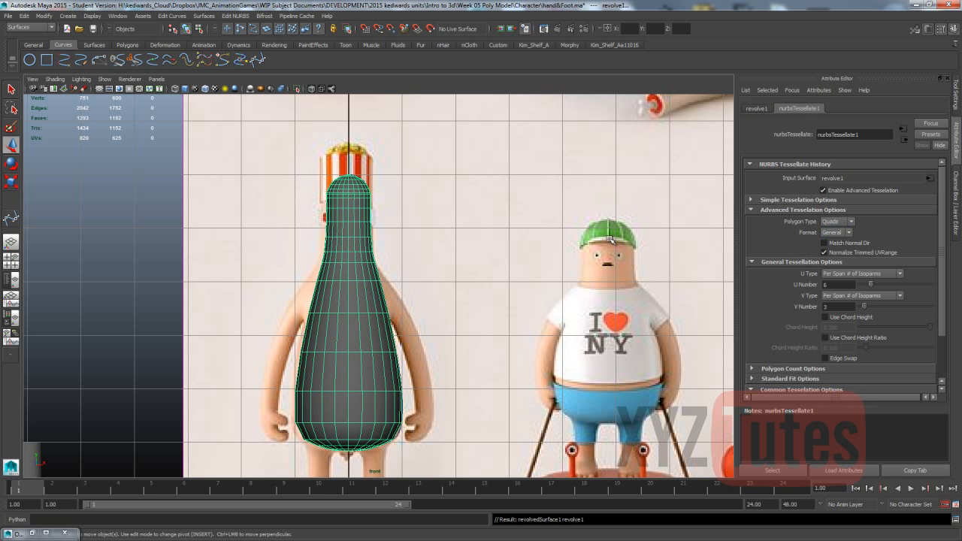
click(382, 161)
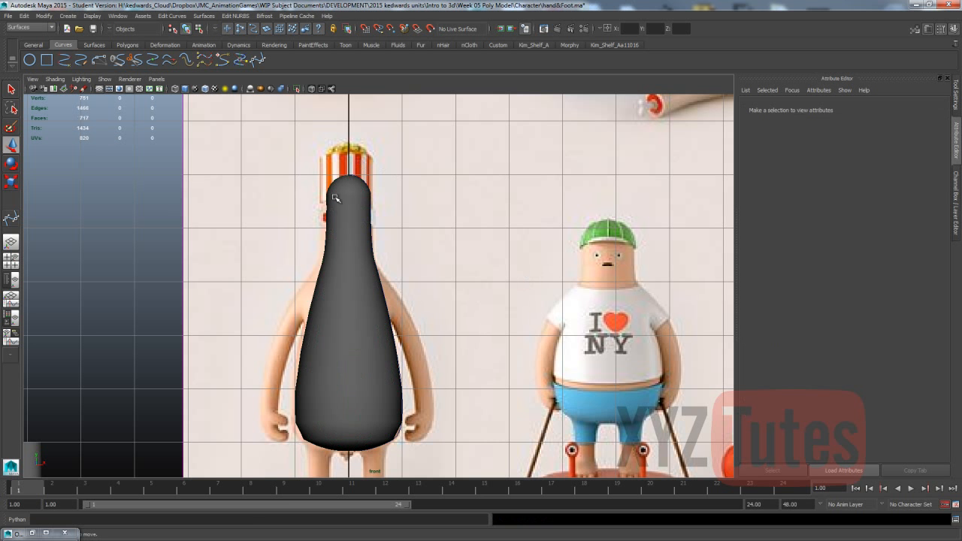
Turn on X-ray shading in the front view and select the body in object mode
right_drag(335, 197, 351, 187)
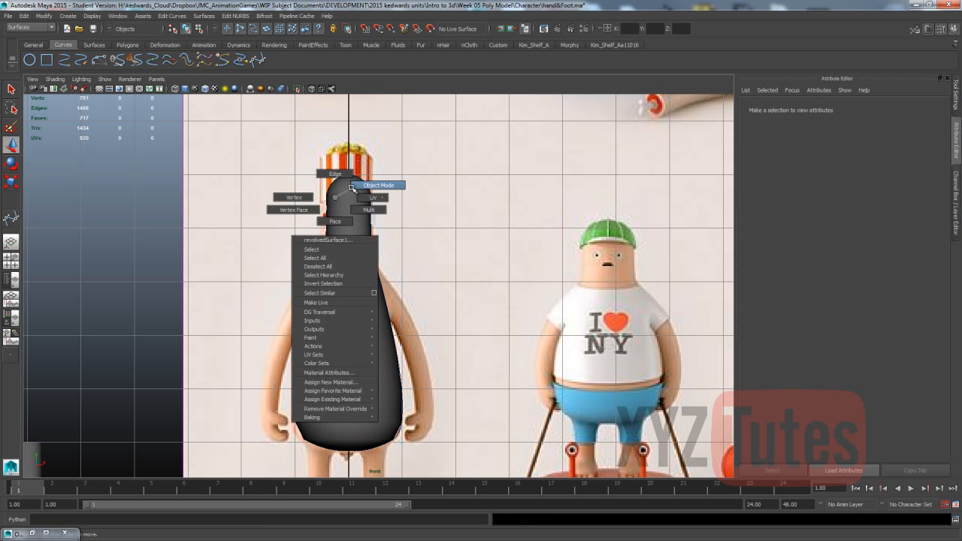
click(315, 90)
click(315, 90)
click(316, 89)
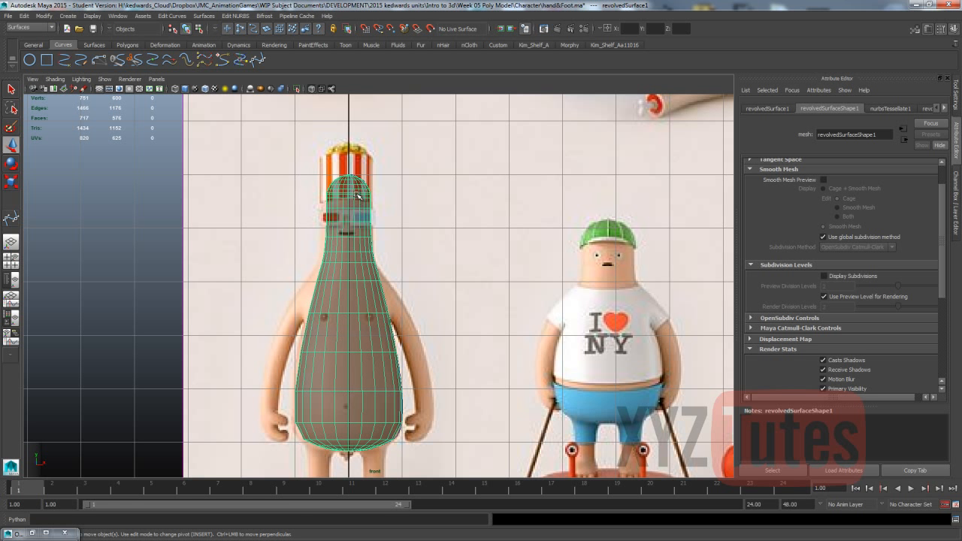
Delete all construction history so the body is a plain polygon mesh
click(24, 16)
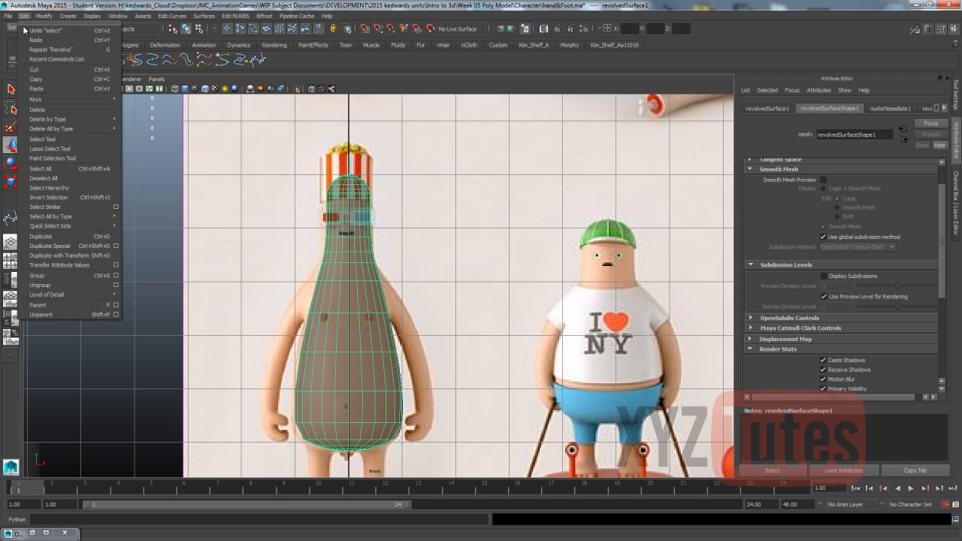
mouse_move(65, 128)
click(142, 134)
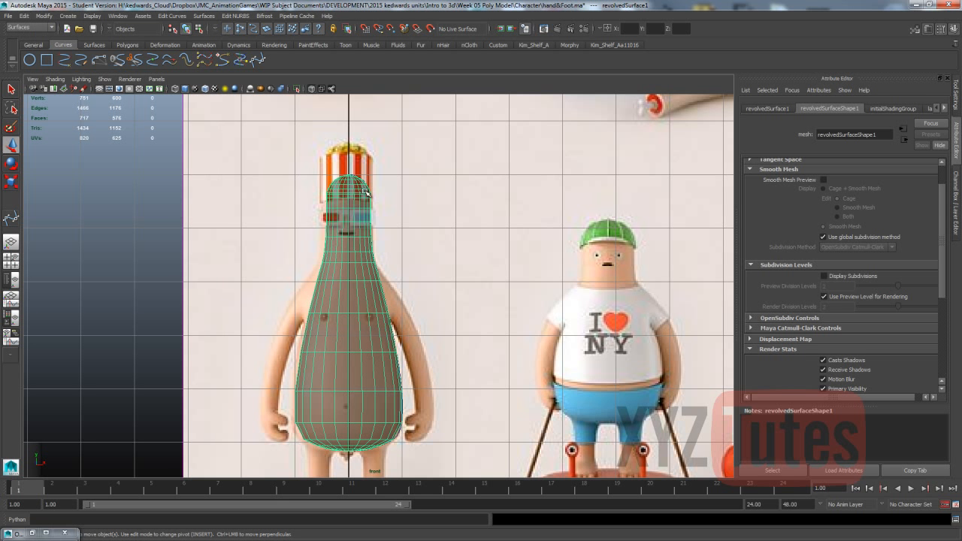
Select the horizontal edge loop around the rounded top of the head and delete it together with its vertices
right_drag(352, 192, 357, 193)
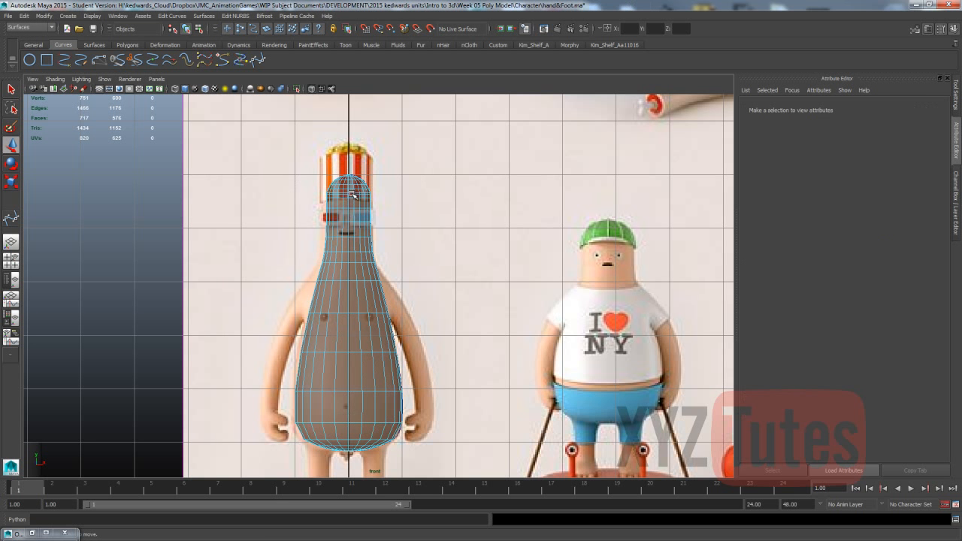
double_click(352, 194)
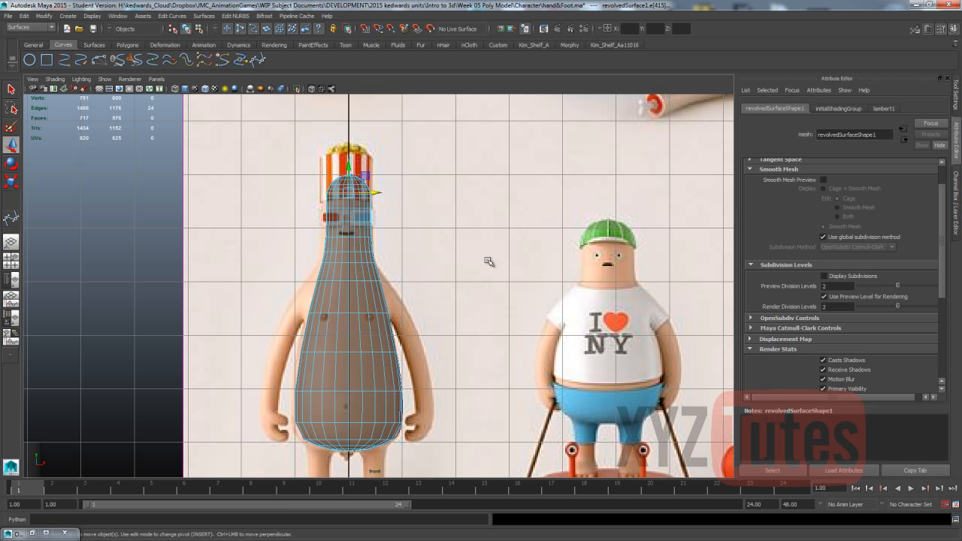
alt+middle_drag(358, 191, 358, 250)
scroll(359, 248, up, 8)
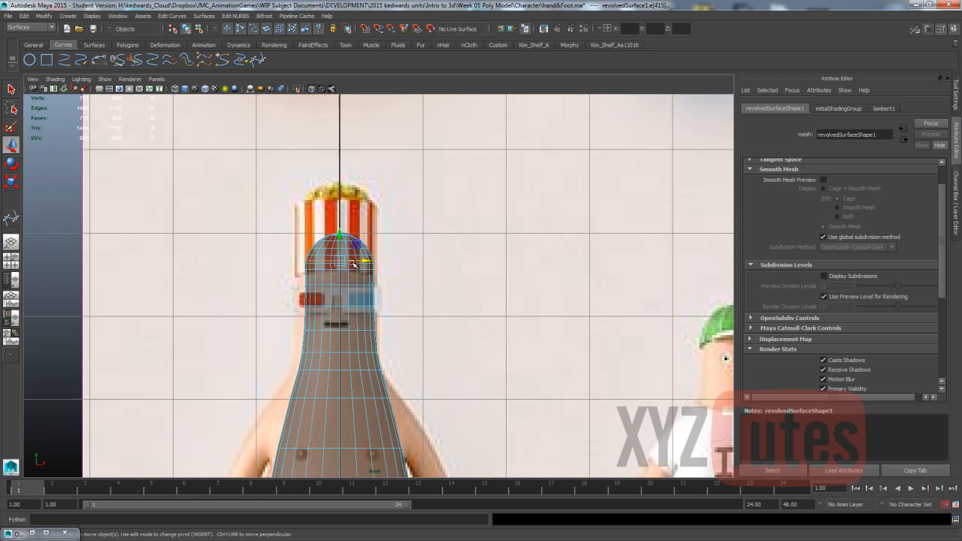
click(311, 231)
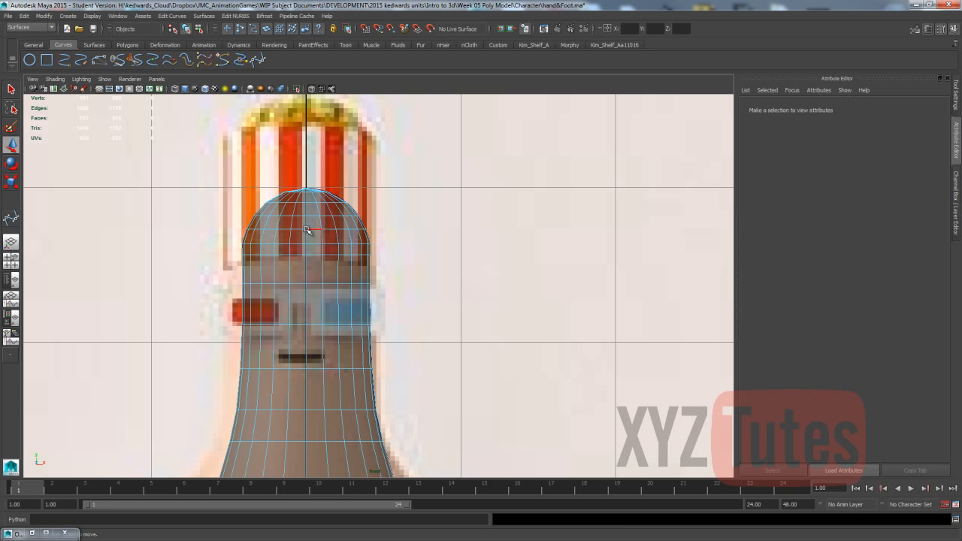
right_drag(311, 231, 279, 238)
key(ctrl+z)
key(ctrl+z)
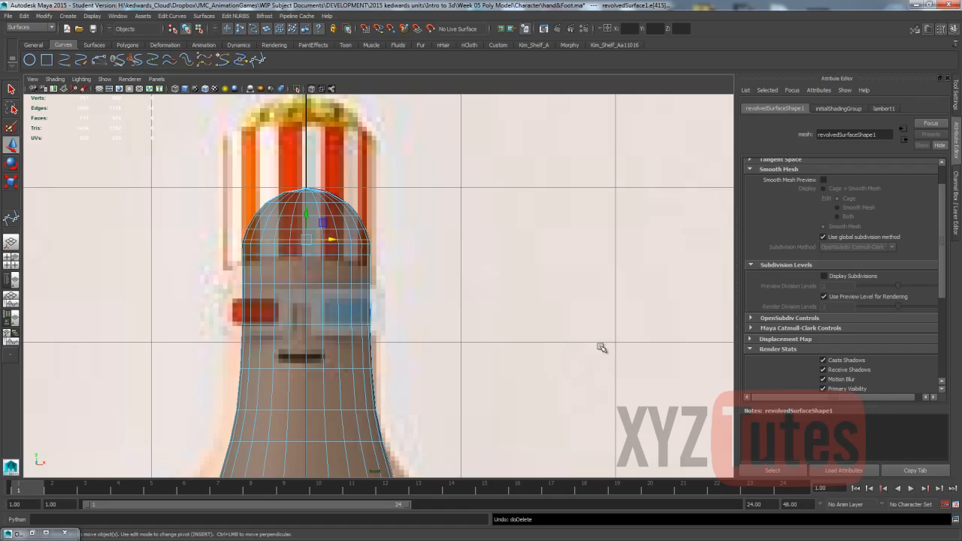
key(Delete)
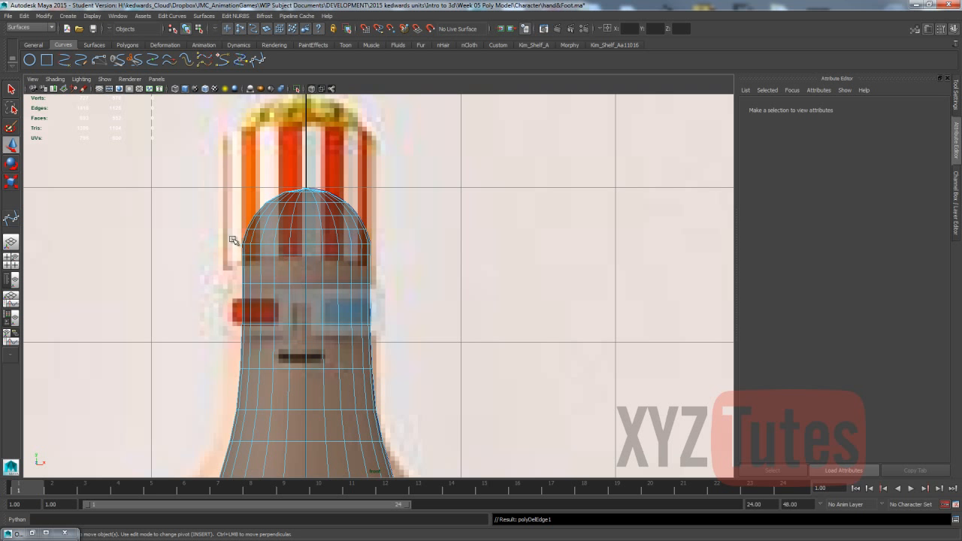
Select the edge loop at the base of the head's dome and scale it slightly outward
right_drag(248, 254, 250, 232)
click(300, 246)
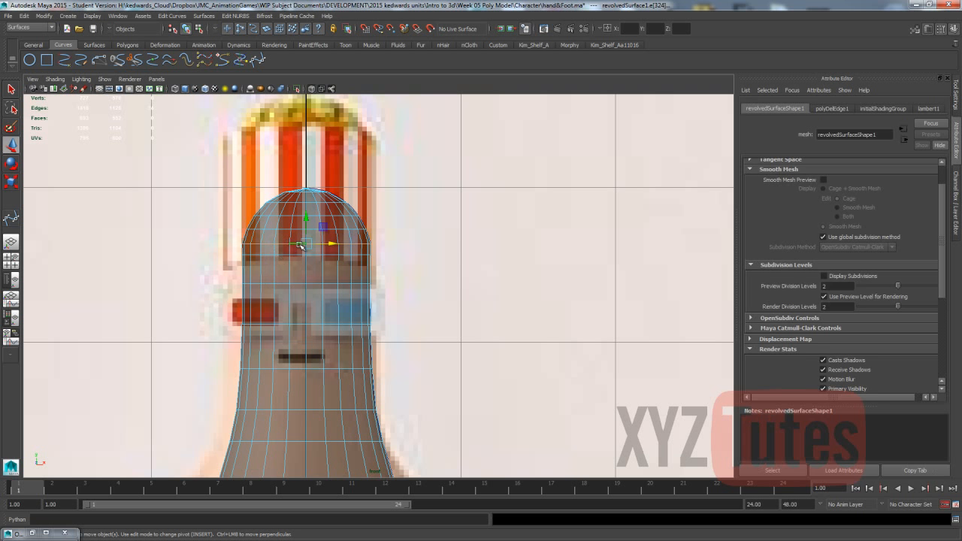
key(r)
click(305, 244)
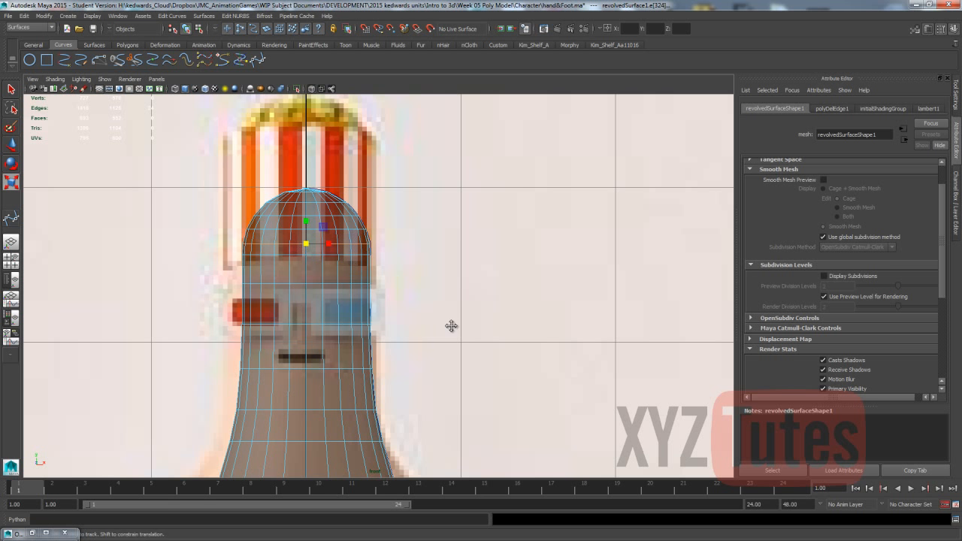
alt+middle_drag(451, 327, 434, 237)
scroll(385, 255, down, 10)
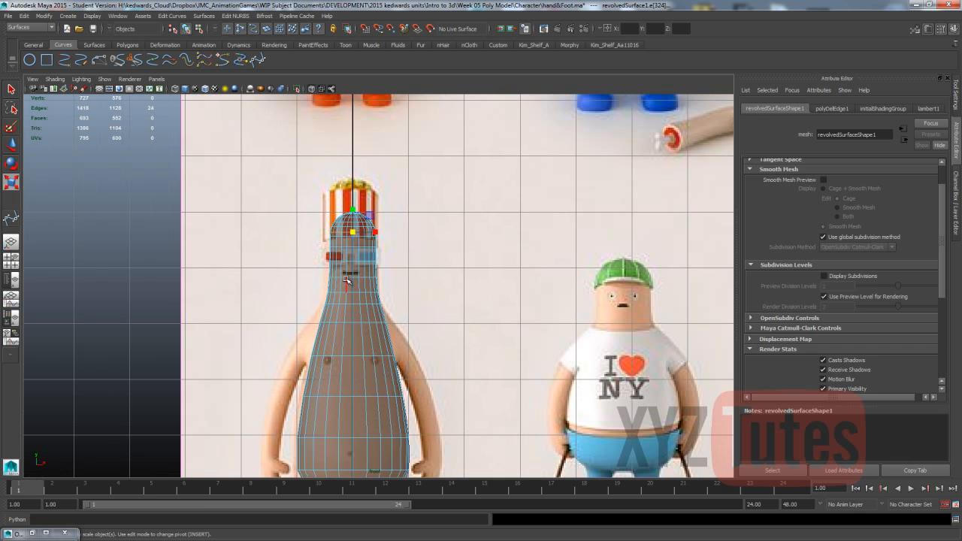
Select the whole body mesh and examine its shape from the perspective and top views
click(383, 259)
click(370, 328)
key(space)
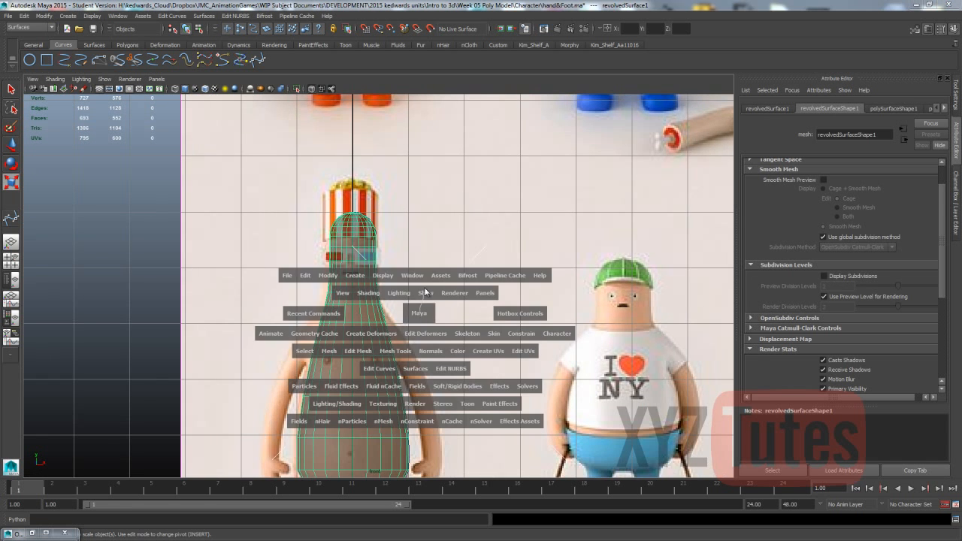
drag(418, 314, 399, 311)
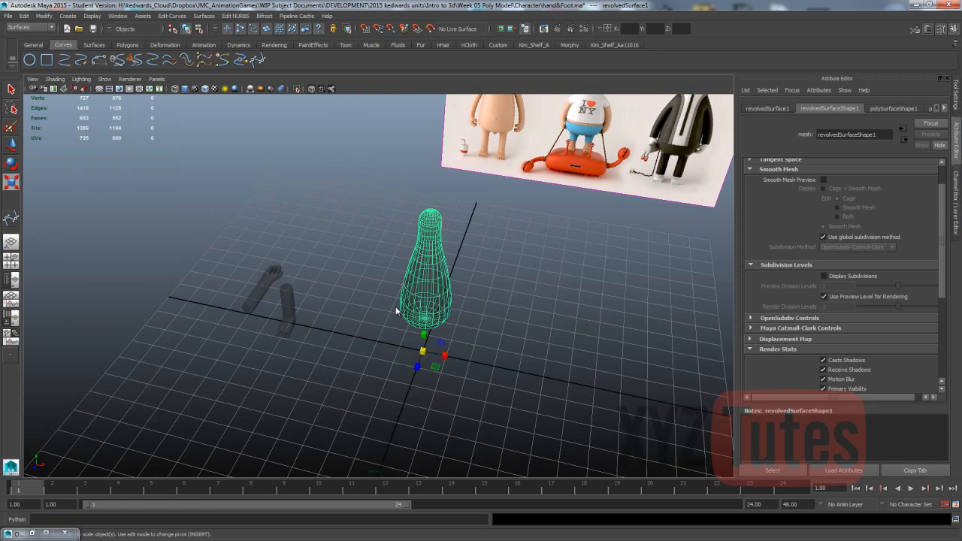
key(space)
click(373, 307)
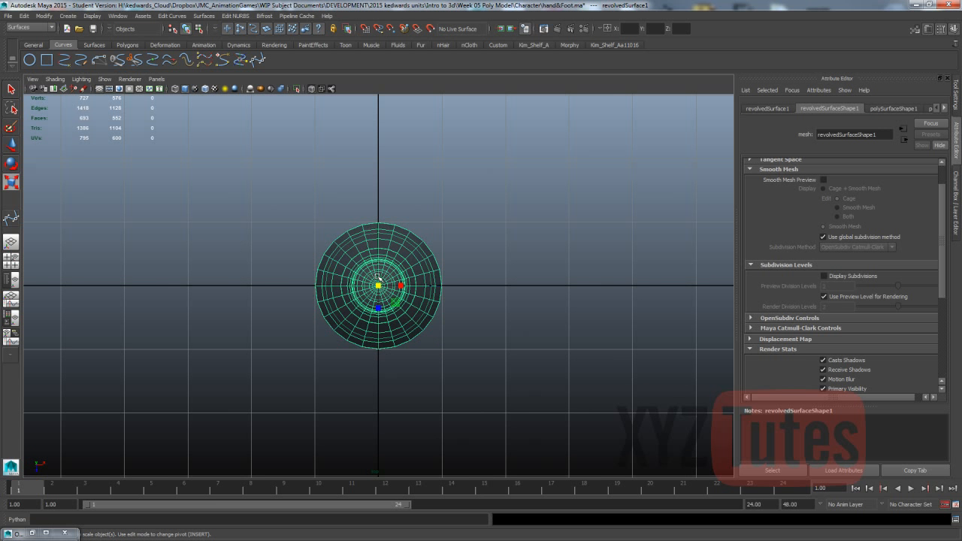
key(space)
click(382, 293)
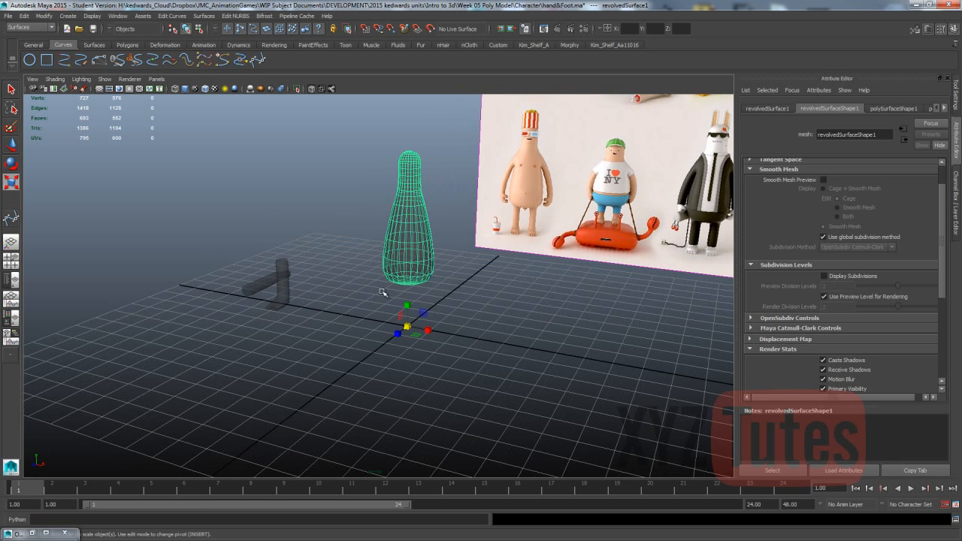
click(382, 294)
click(422, 260)
key(1)
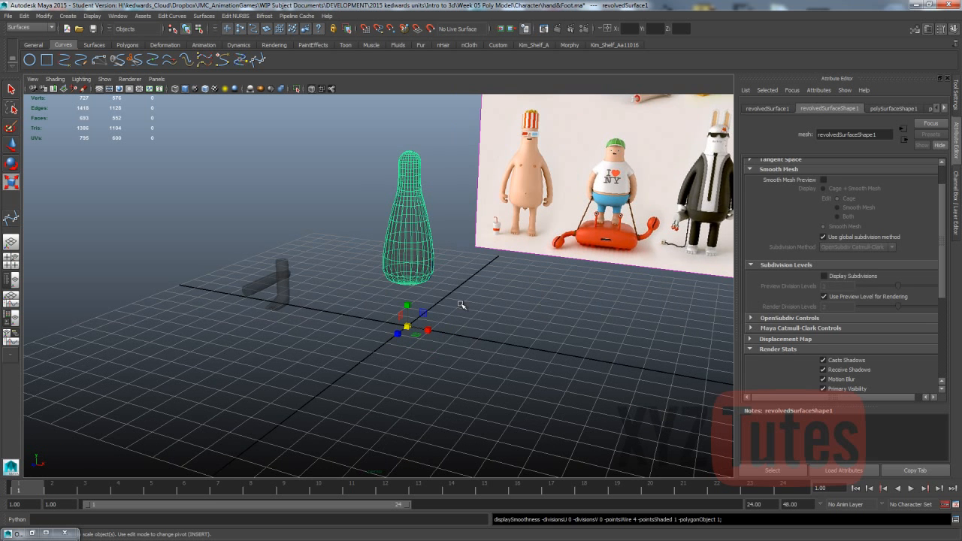
Turn off X-ray shading, inspect the solid body in perspective, and return to the front view with the body selected
alt+right_drag(462, 304, 490, 275)
click(465, 224)
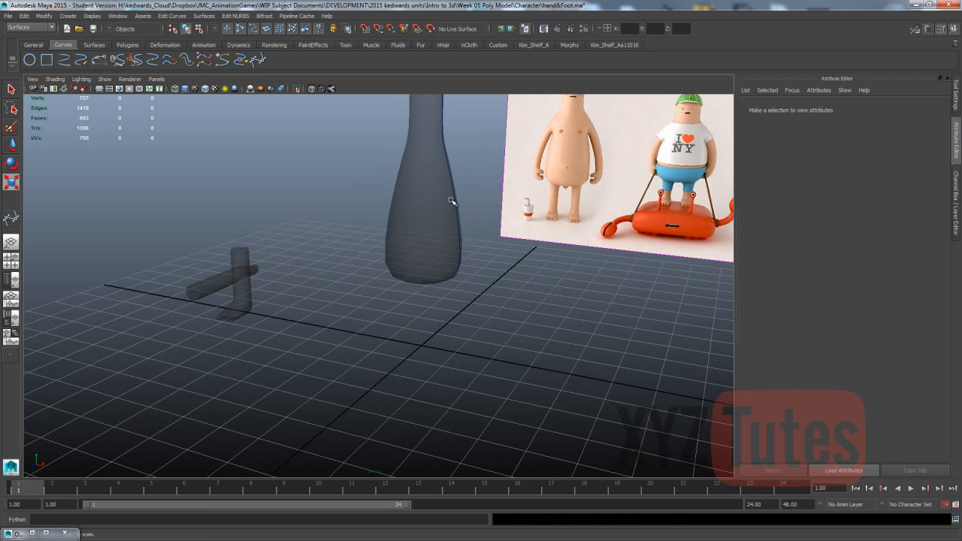
click(325, 90)
mouse_move(405, 217)
alt+mouse_down()
mouse_move(388, 260)
mouse_move(391, 242)
mouse_move(367, 247)
mouse_move(392, 262)
mouse_move(209, 266)
alt+mouse_up()
click(369, 216)
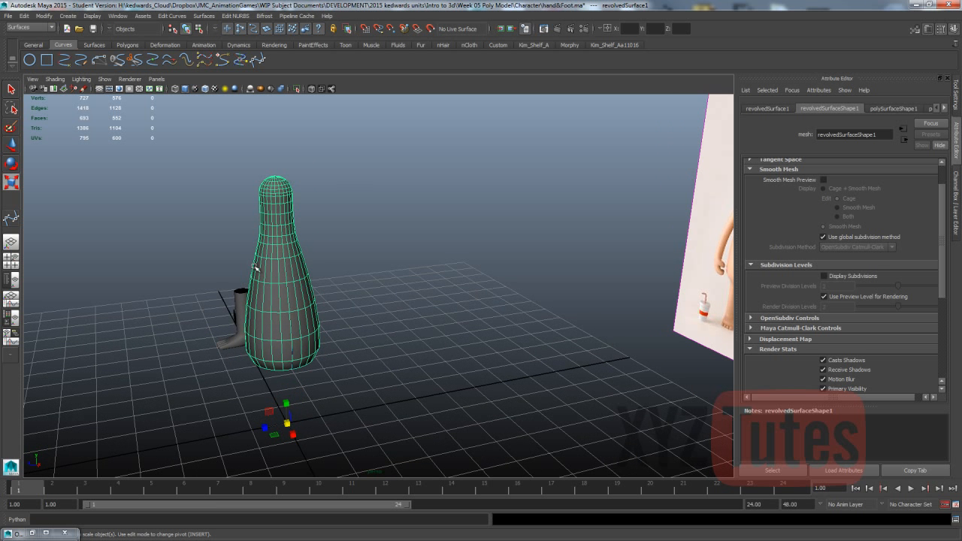
alt+drag(281, 262, 366, 278)
key(space)
scroll(380, 275, up, 2)
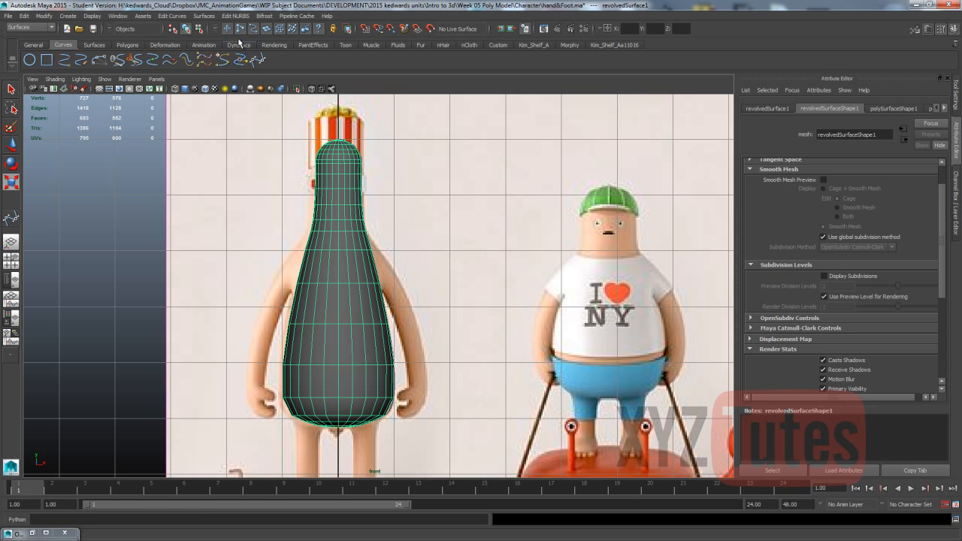
Insert one horizontal edge loop around the upper torso with the Insert Edge Loop Tool set to Multiple edge loops
click(166, 17)
click(175, 9)
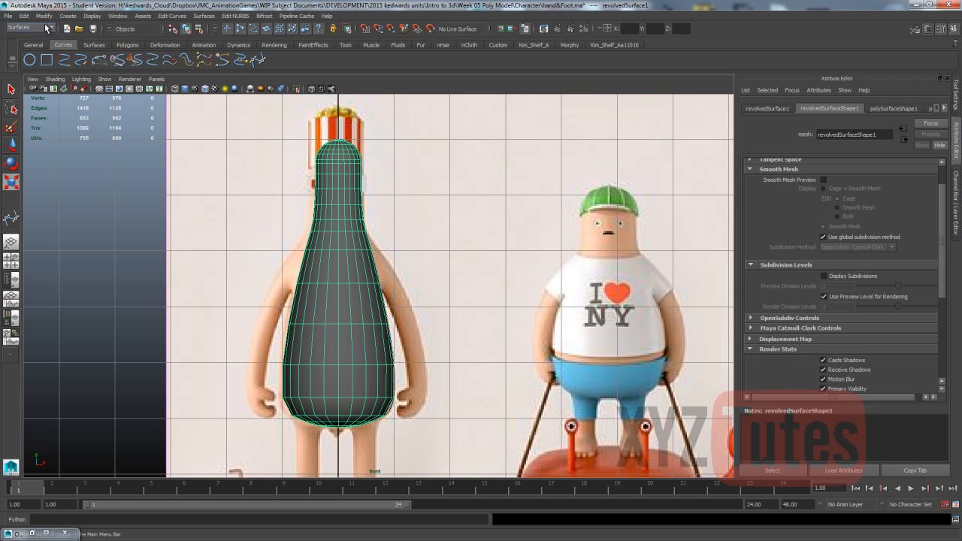
click(47, 27)
click(32, 44)
click(207, 16)
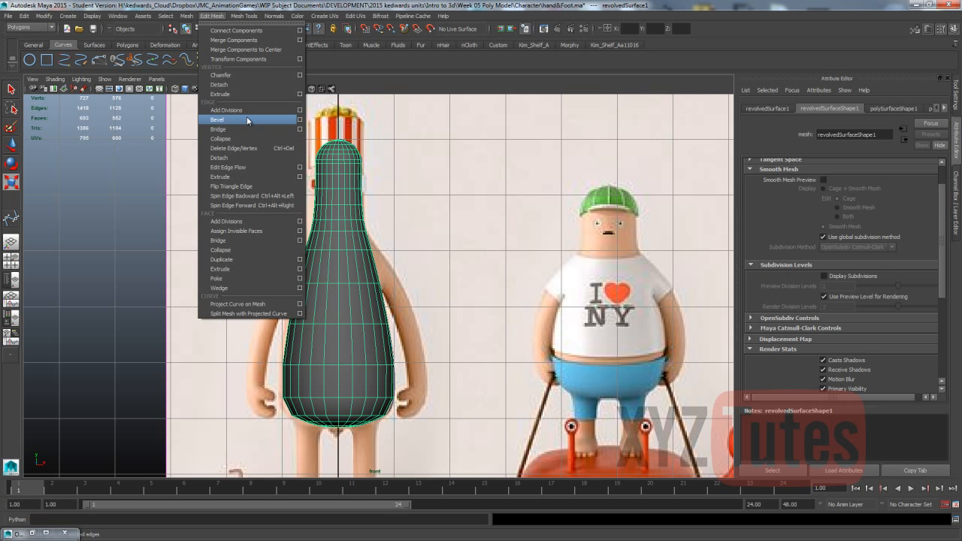
mouse_move(244, 15)
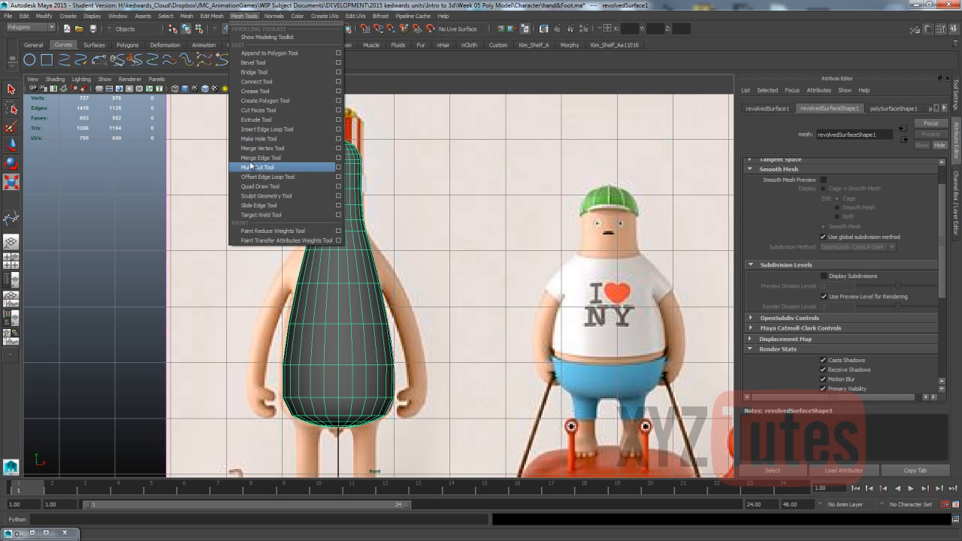
click(258, 129)
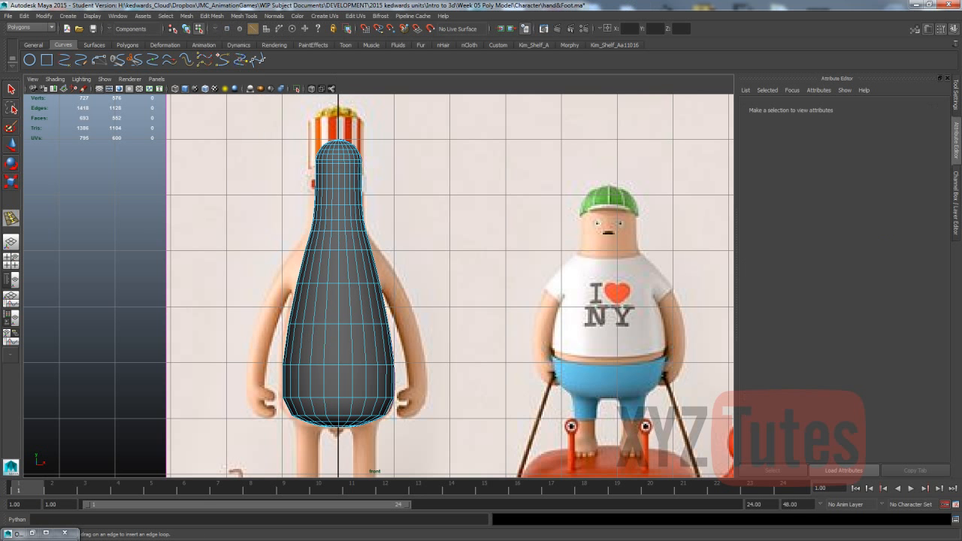
click(953, 109)
click(780, 161)
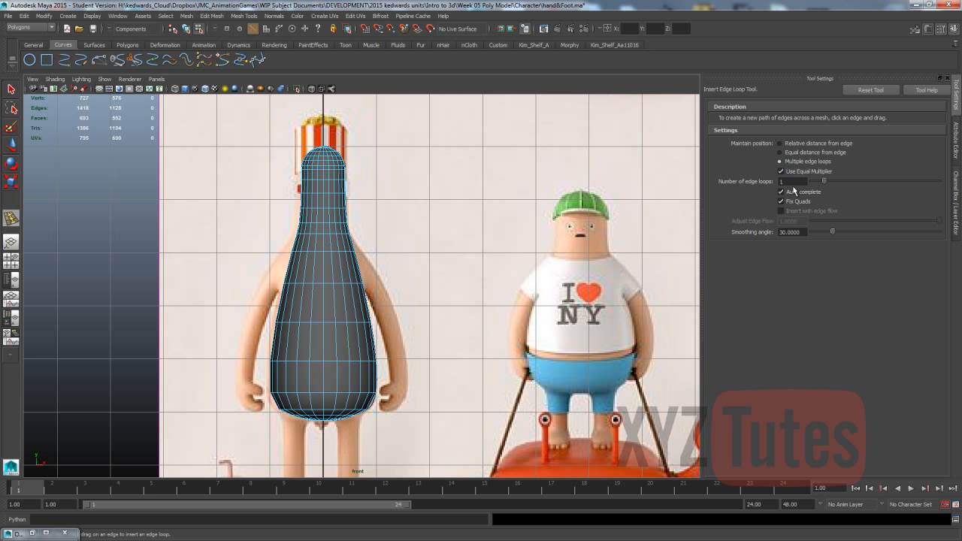
click(360, 271)
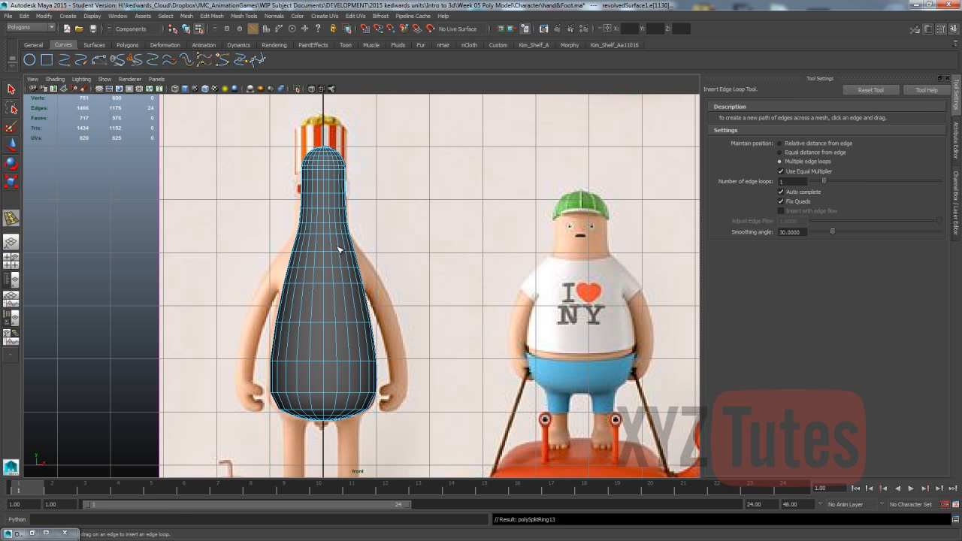
Slide the new upper-torso edge loop slightly upward along the body with the Slide Edge Tool
key(q)
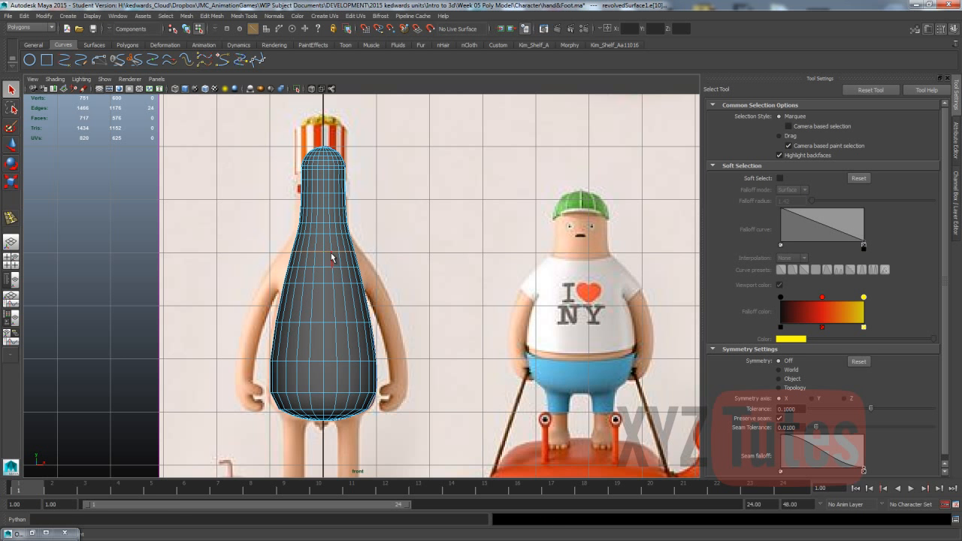
click(189, 16)
mouse_move(203, 23)
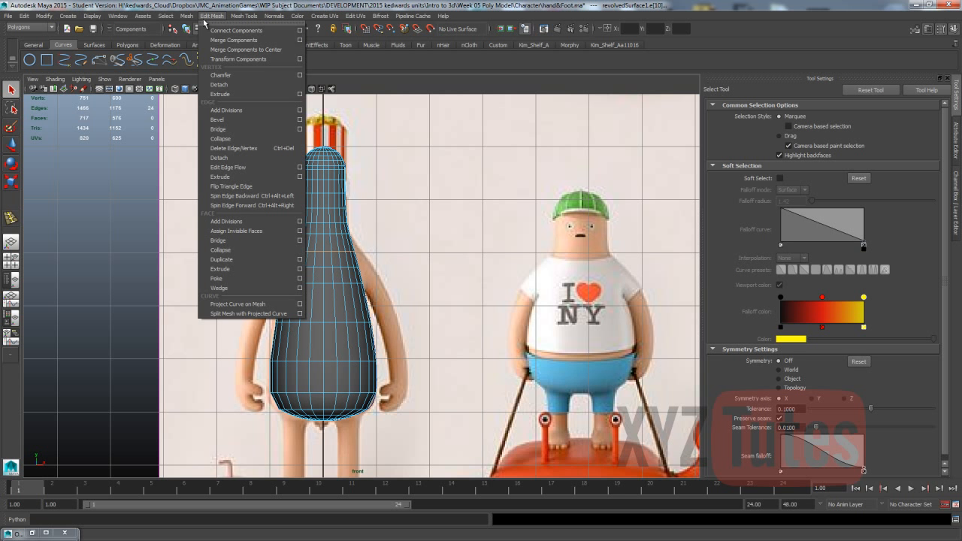
mouse_move(247, 16)
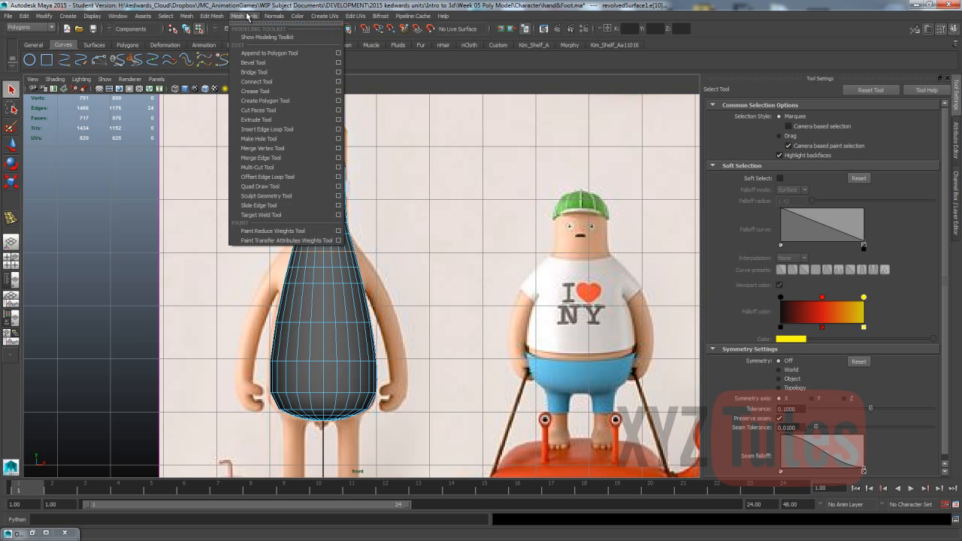
click(258, 205)
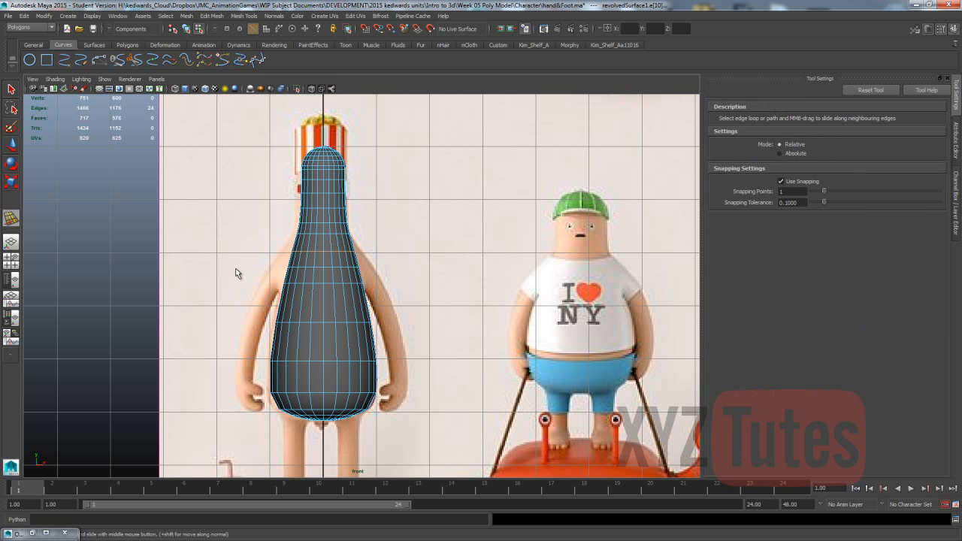
middle_drag(236, 269, 252, 262)
mouse_move(256, 265)
middle_down()
mouse_move(230, 262)
mouse_move(272, 273)
mouse_move(261, 271)
middle_up()
mouse_move(245, 253)
middle_down()
mouse_move(253, 254)
mouse_move(244, 254)
middle_up()
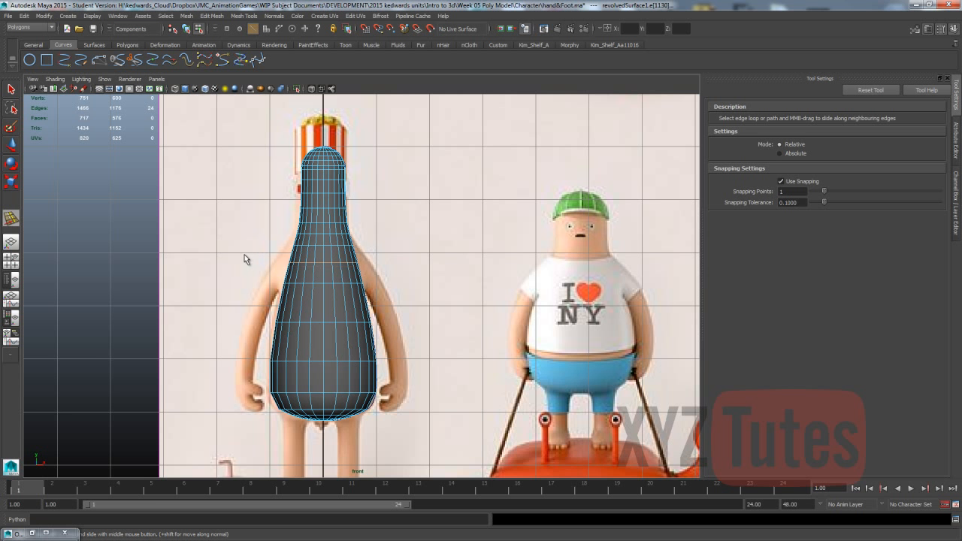
Select a block of four faces on the body's side at shoulder height and delete them to open an arm hole
click(383, 209)
key(space)
drag(341, 257, 247, 249)
right_drag(238, 253, 236, 269)
click(237, 253)
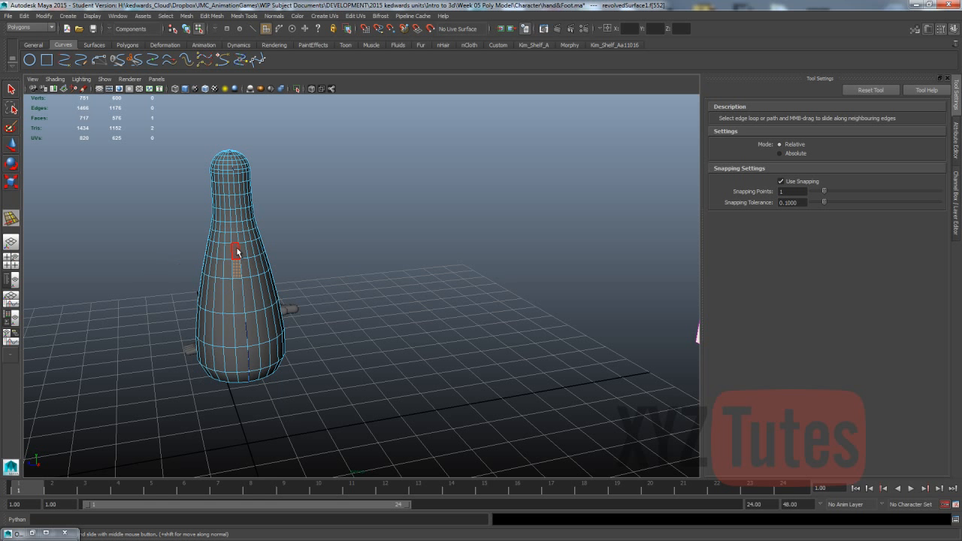
key(space)
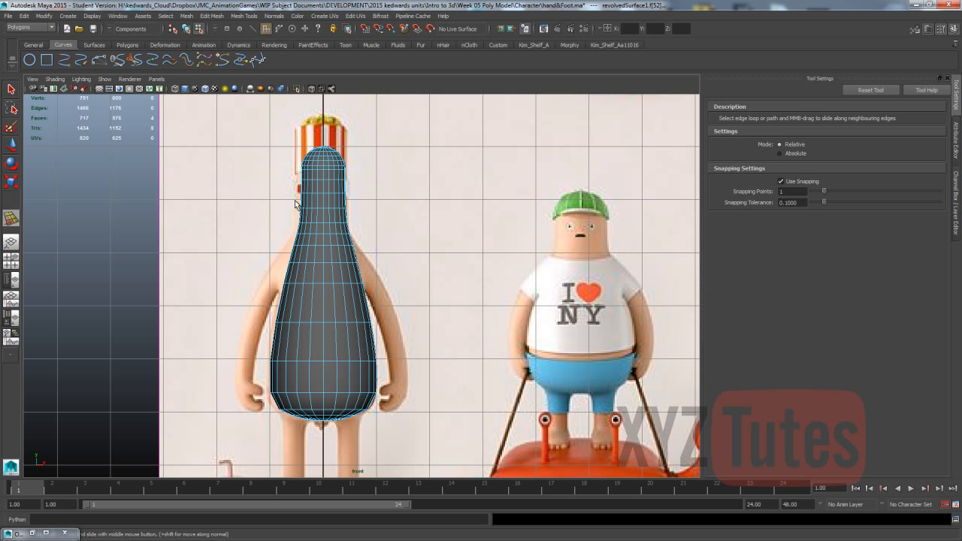
key(alt+x)
key(w)
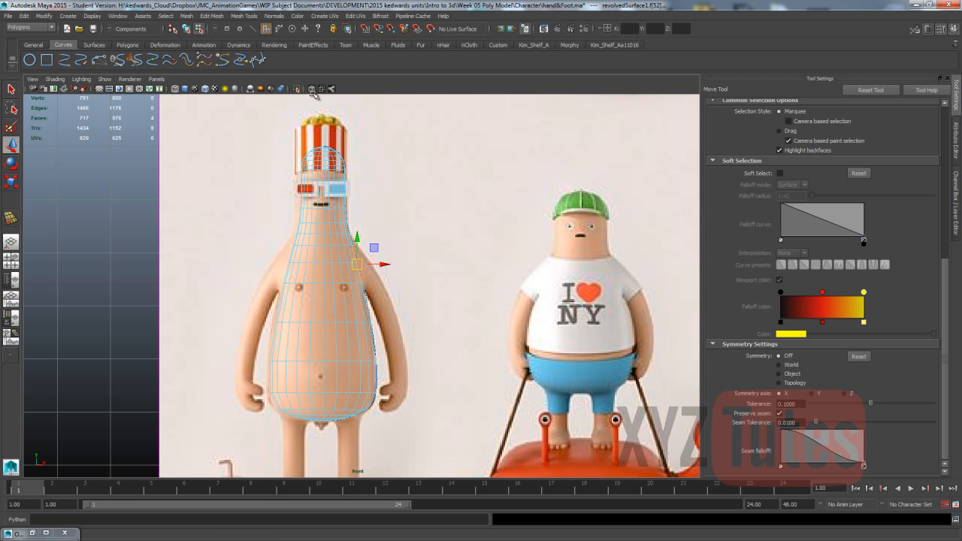
key(Delete)
Select a block of four faces on the body's underside, below the arm hole, for the leg opening
key(space)
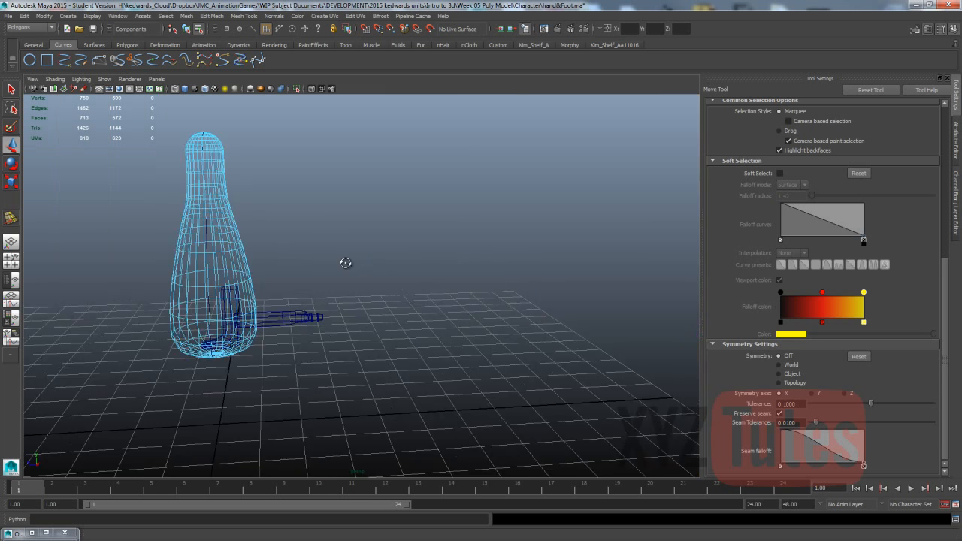
alt+drag(346, 263, 371, 258)
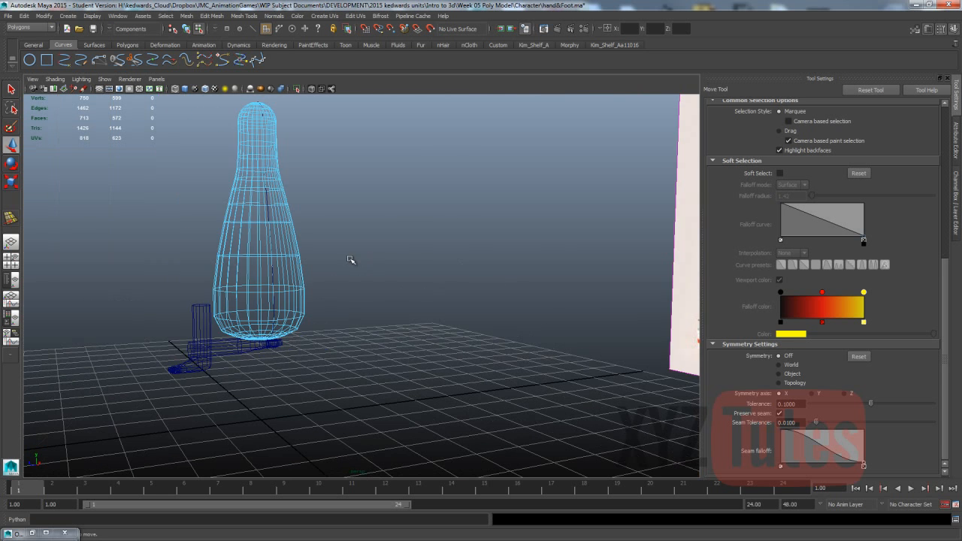
mouse_move(318, 230)
alt+mouse_down()
mouse_move(344, 254)
mouse_move(335, 257)
alt+mouse_up()
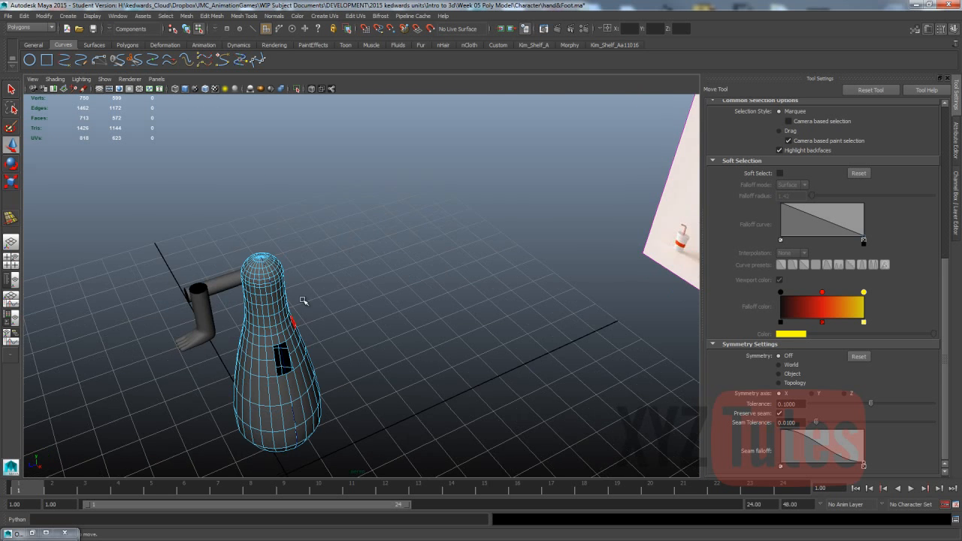
alt+drag(303, 301, 402, 182)
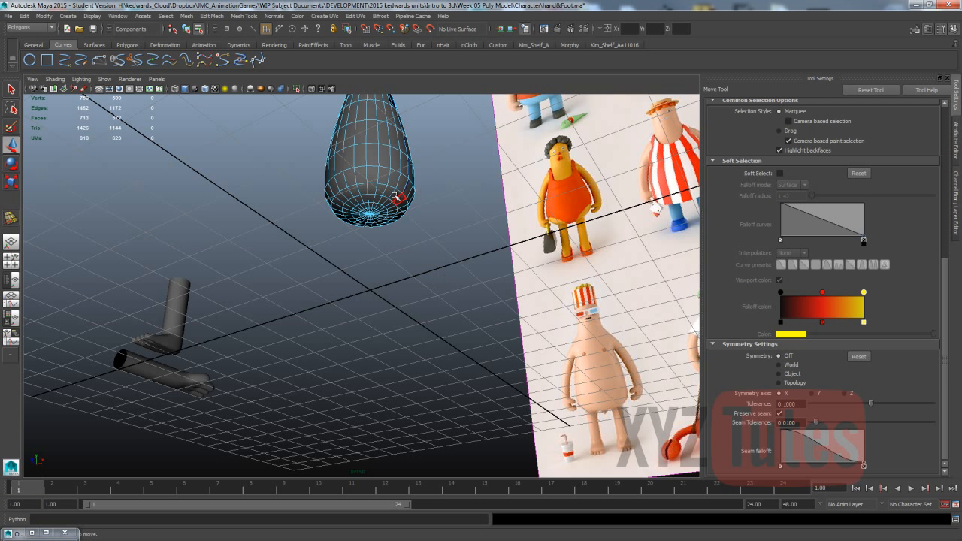
alt+drag(390, 205, 300, 189)
click(230, 181)
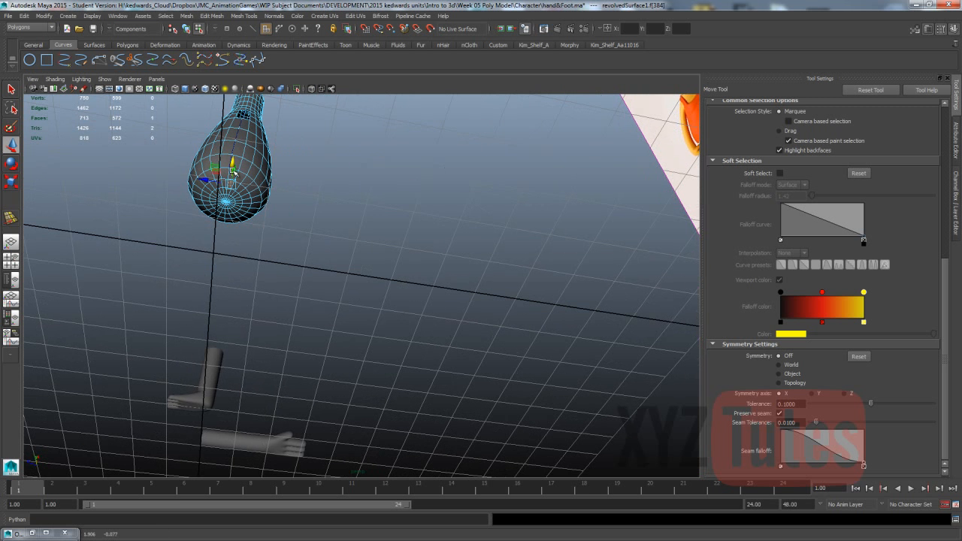
key(q)
shift+click(231, 174)
shift+click(225, 181)
shift+click(251, 187)
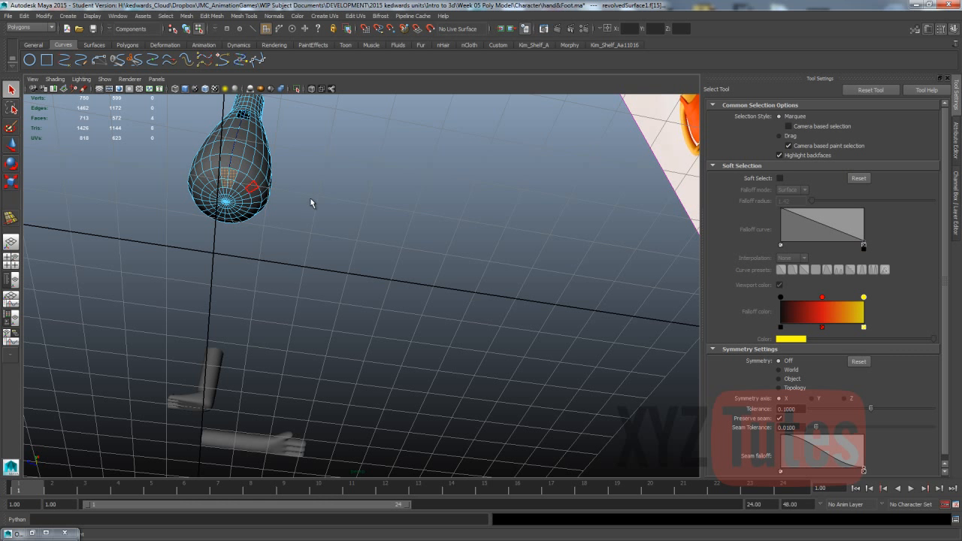
Compare the selected faces with the reference leg in the X-ray front view, try moving them down, and undo the move
key(space)
drag(309, 200, 308, 214)
alt+middle_drag(389, 298, 381, 149)
scroll(372, 173, up, 3)
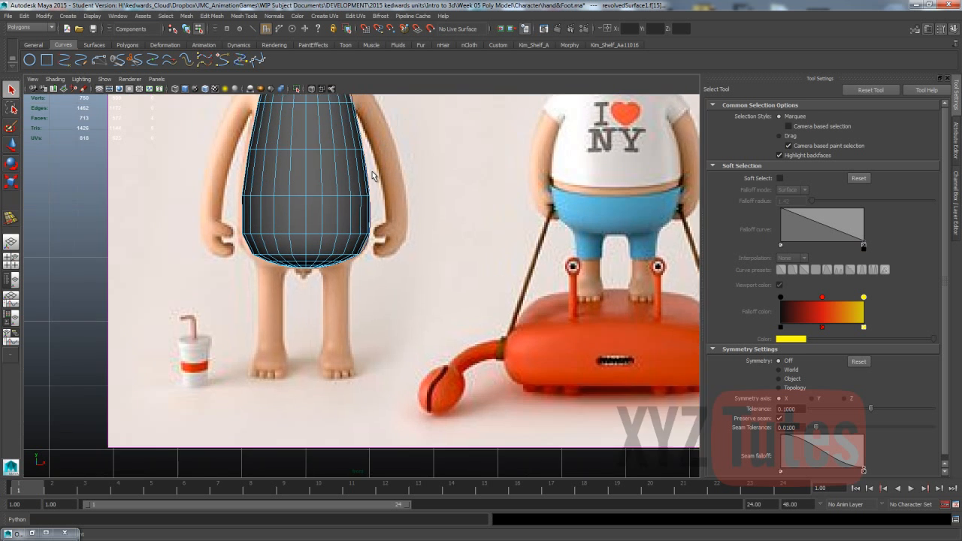
click(311, 89)
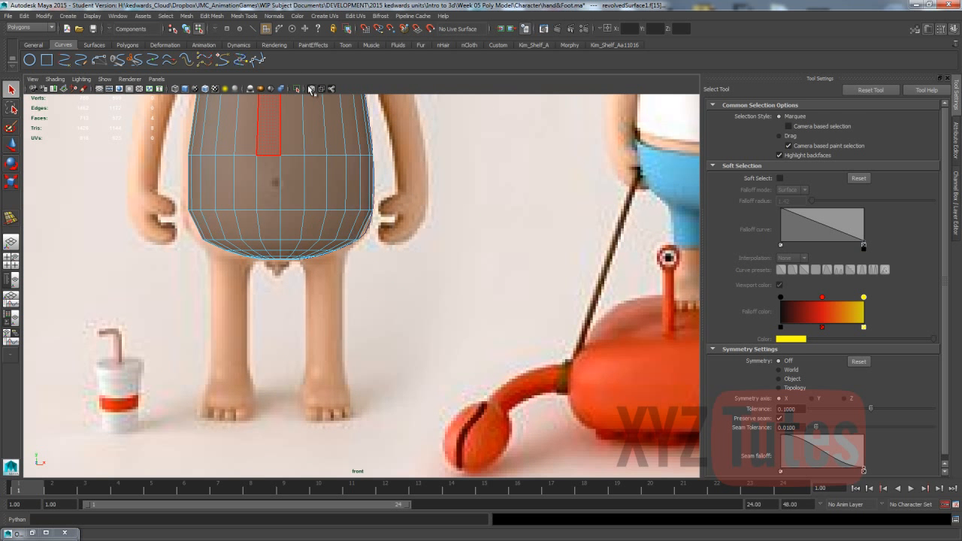
key(w)
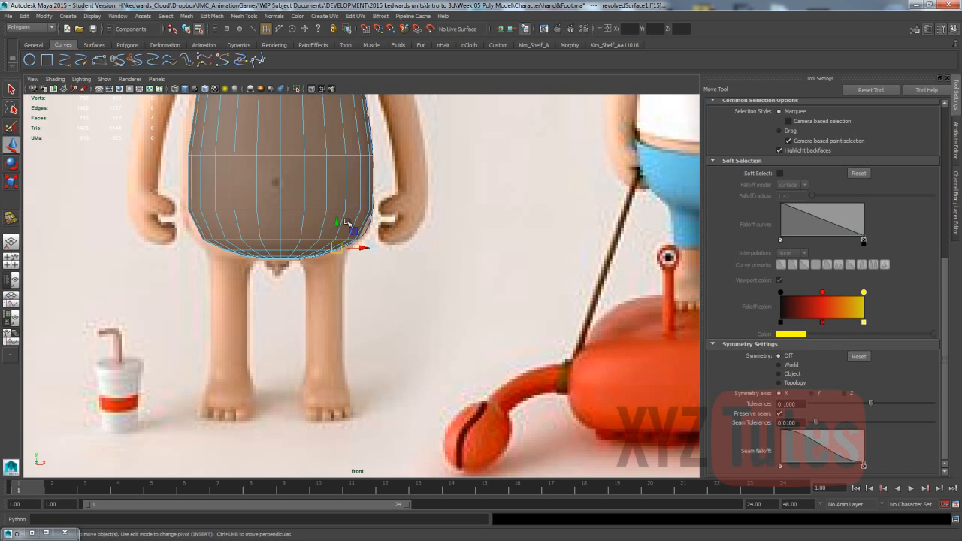
drag(338, 220, 343, 252)
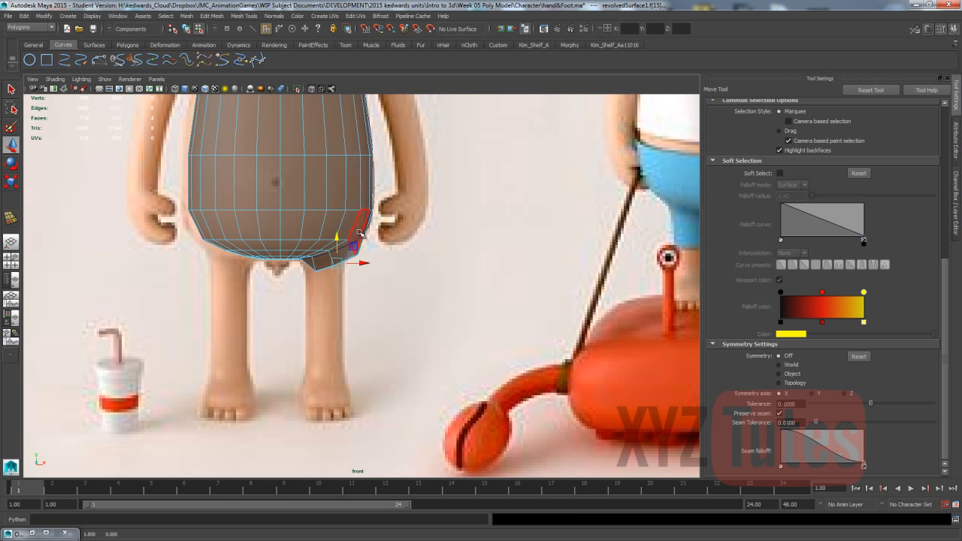
key(ctrl+z)
Delete the four selected underside faces in the perspective view to open a leg hole
key(space)
drag(428, 189, 423, 167)
alt+drag(425, 217, 420, 214)
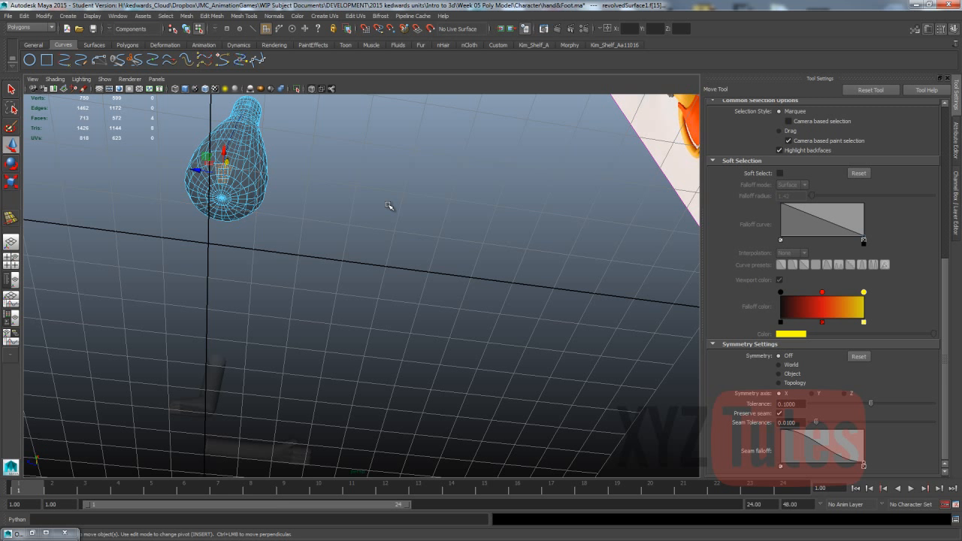
key(ctrl+z)
alt+drag(360, 191, 369, 210)
scroll(369, 209, up, 3)
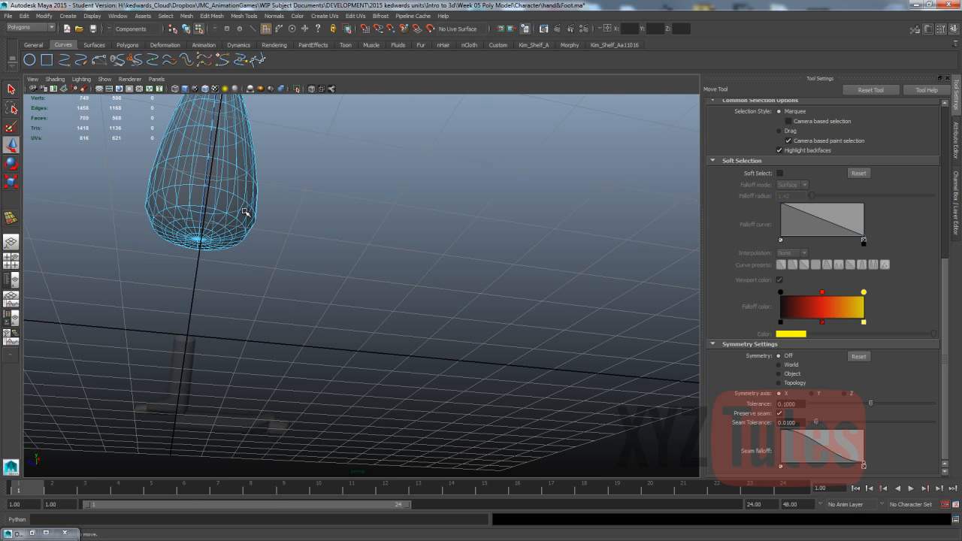
Turn off X-ray shading, select the leg hole's border edges, and apply Average Vertices to round the opening
right_drag(182, 203, 187, 184)
click(298, 90)
click(297, 89)
click(311, 89)
alt+drag(227, 198, 299, 206)
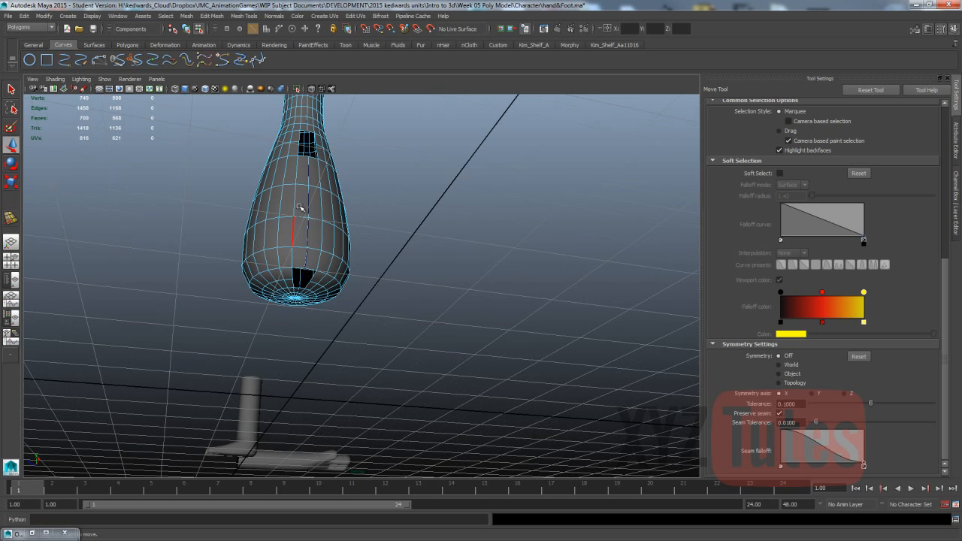
click(297, 267)
click(187, 15)
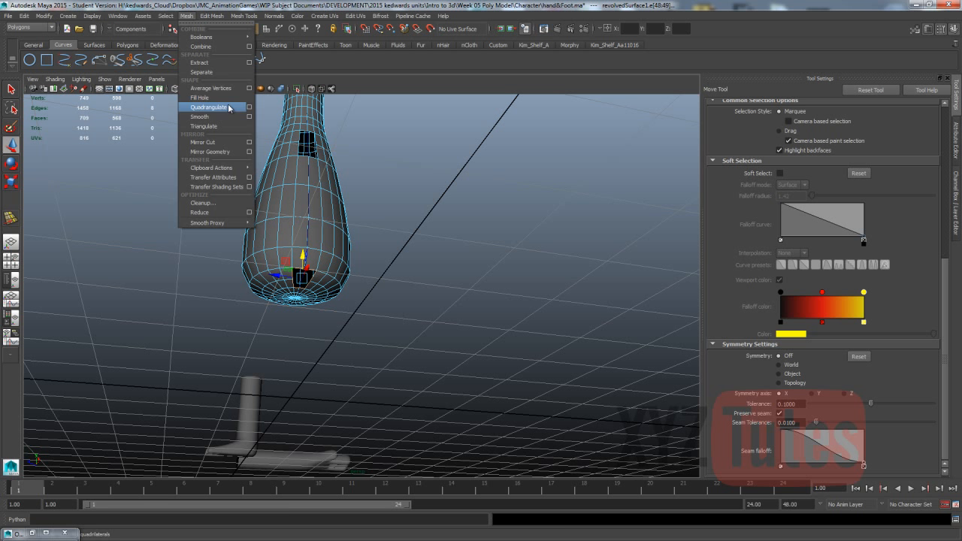
click(210, 88)
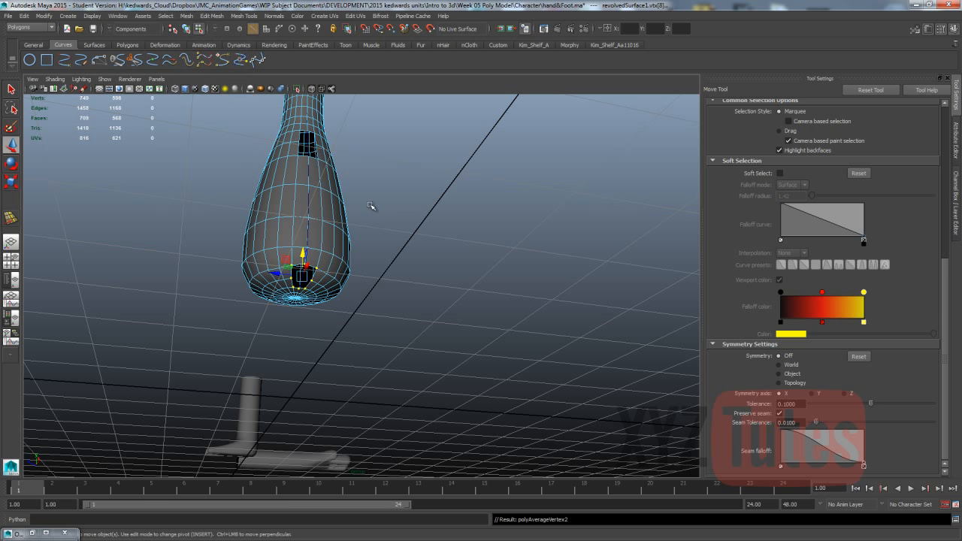
Try averaging the vertices around the arm hole's border repeatedly, undo it, and examine the opening from several angles
click(304, 157)
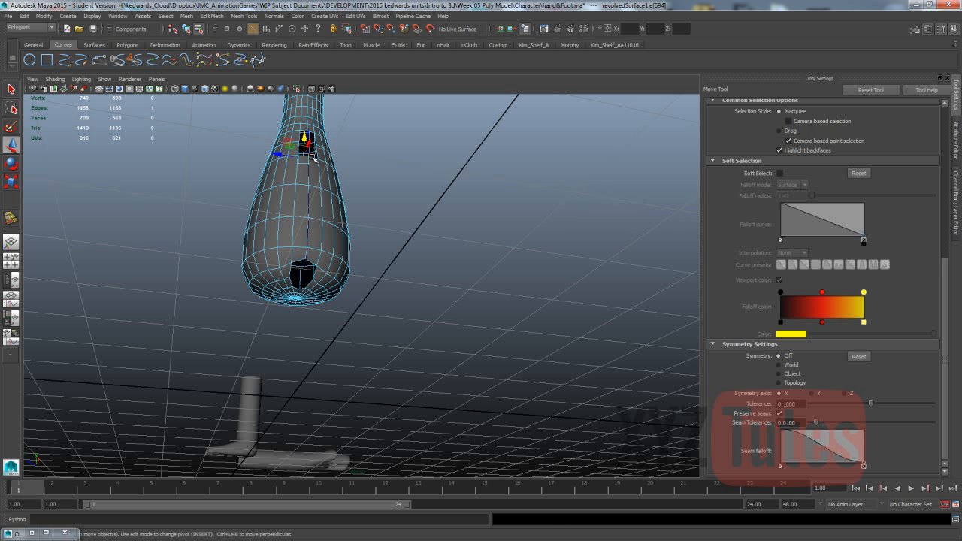
key(g)
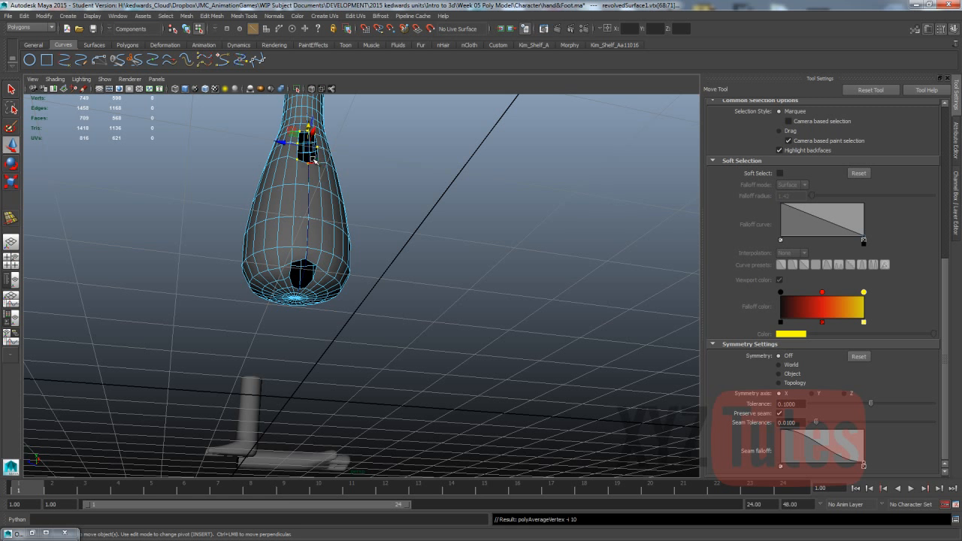
alt+drag(373, 160, 456, 250)
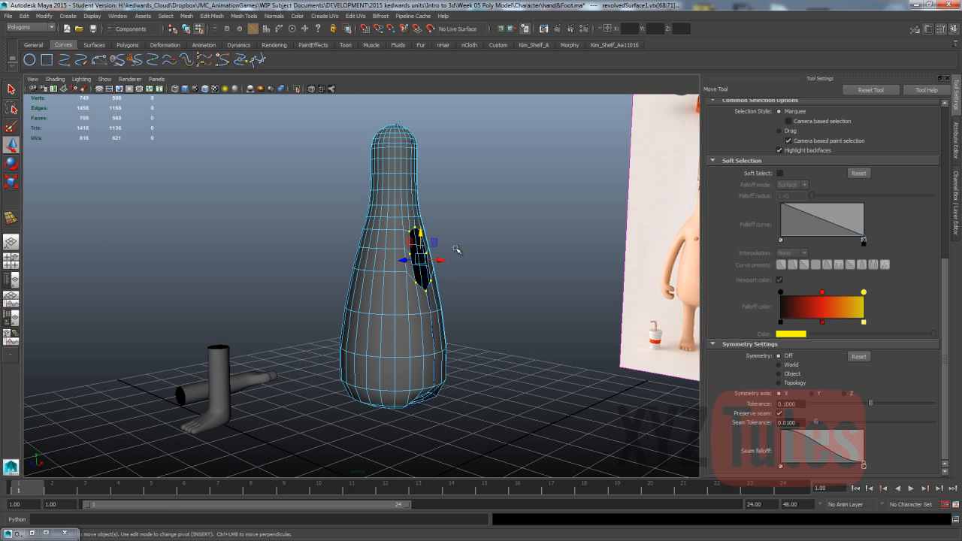
key(ctrl+z)
key(ctrl+z)
key(ctrl+z)
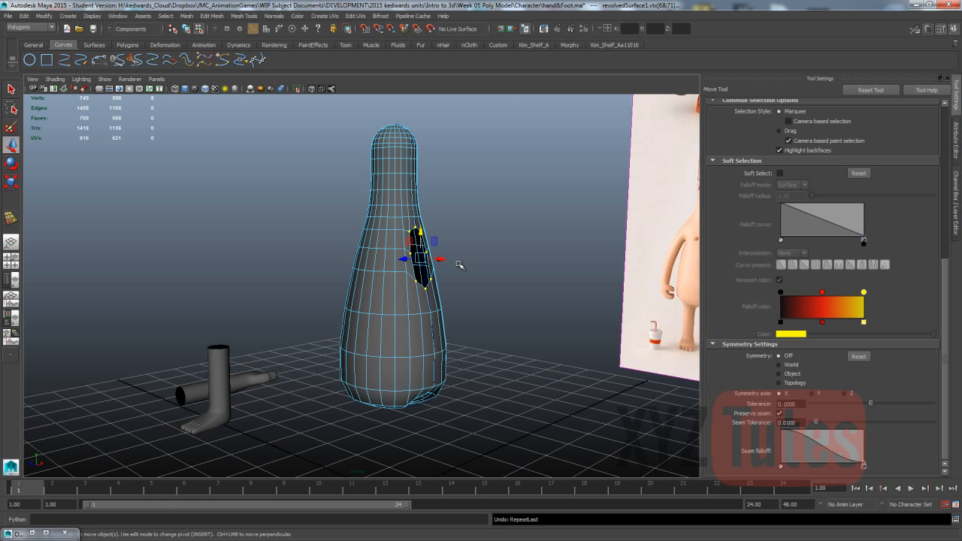
alt+drag(462, 267, 425, 273)
scroll(396, 253, up, 7)
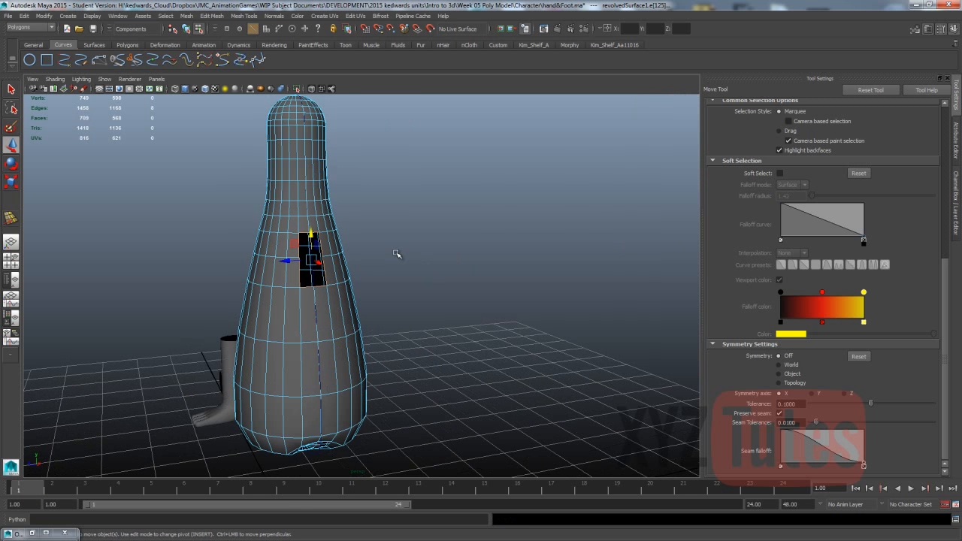
alt+drag(356, 243, 486, 256)
scroll(432, 264, down, 5)
alt+middle_drag(553, 305, 425, 267)
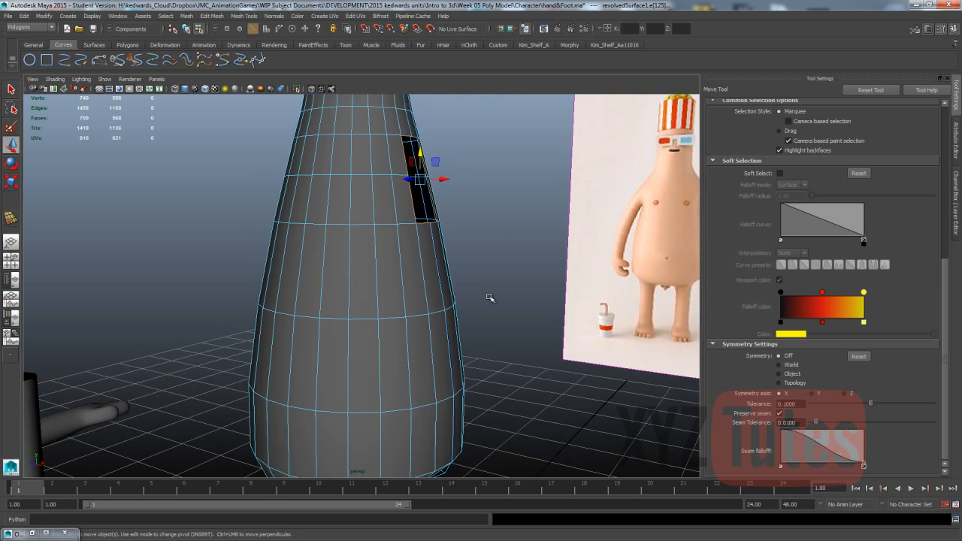
Inspect both openings on the body and undo the Average Vertices operations on the leg hole's border
alt+middle_drag(495, 301, 427, 246)
scroll(430, 237, down, 3)
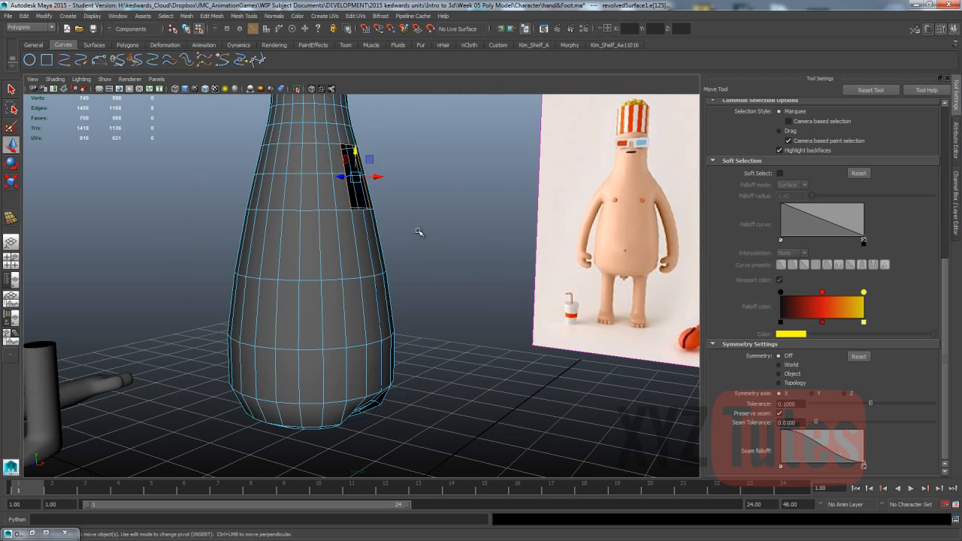
alt+drag(419, 232, 373, 214)
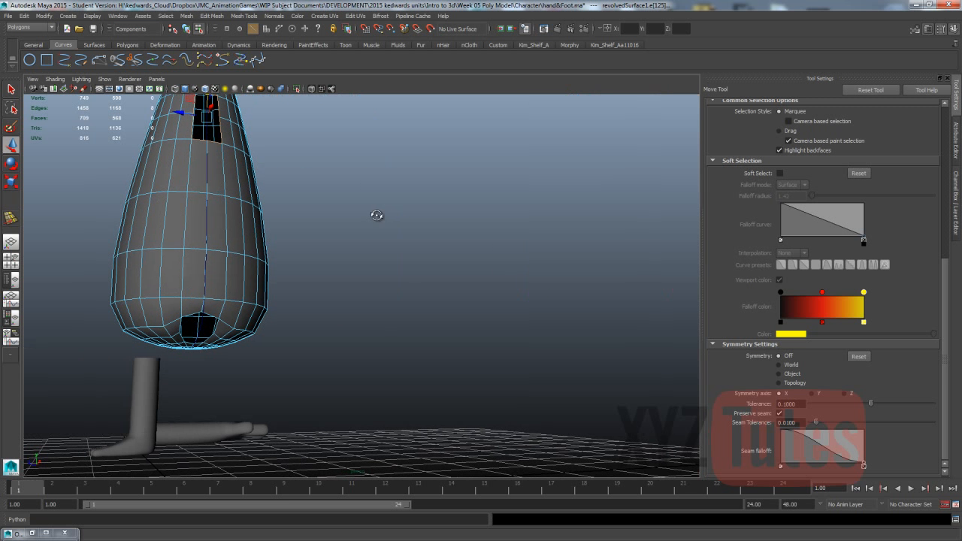
key(ctrl+z)
key(ctrl+z)
key(ctrl+z)
key(ctrl+z)
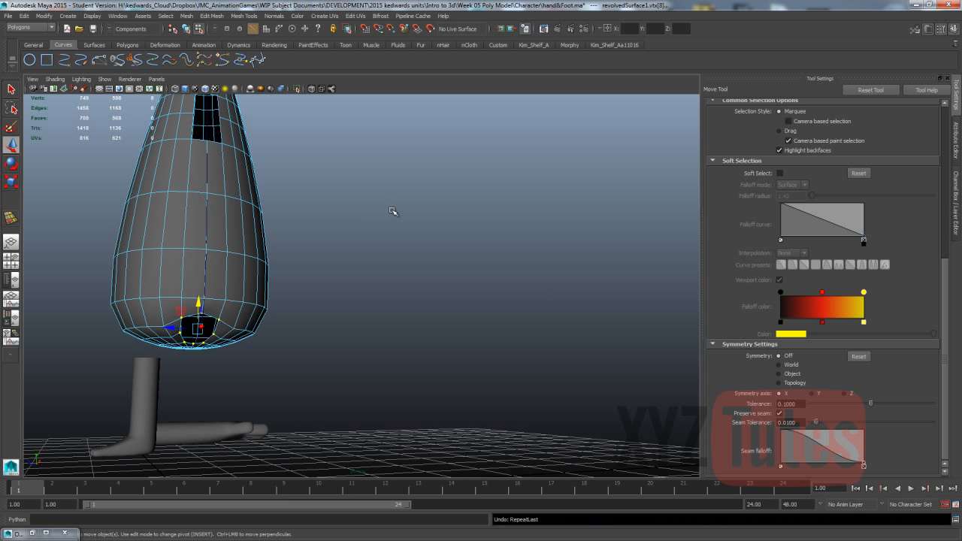
Select the full border edge loops of both the arm hole and the leg hole together
click(396, 207)
alt+drag(390, 203, 241, 219)
click(232, 213)
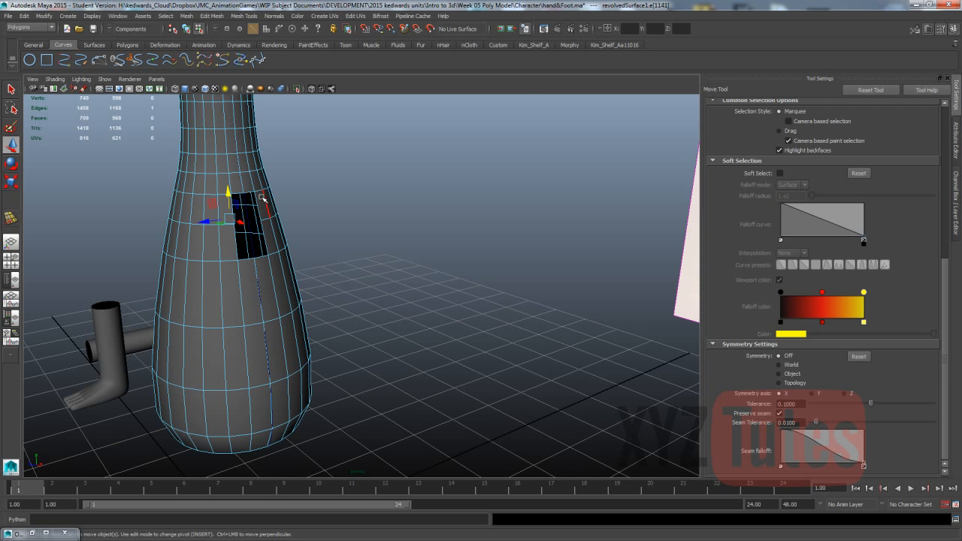
alt+drag(323, 230, 281, 240)
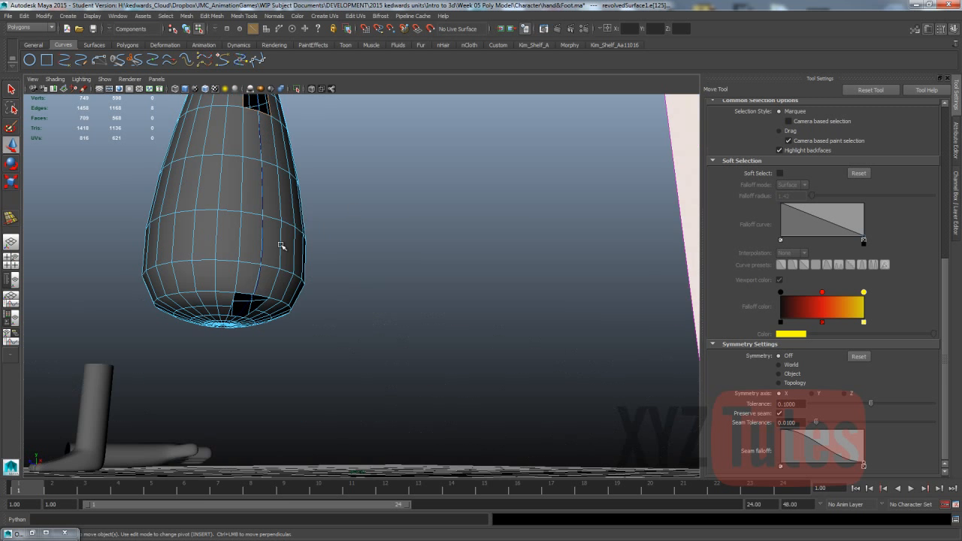
shift+click(240, 291)
shift+double_click(240, 292)
alt+drag(241, 291, 322, 250)
scroll(322, 249, down, 3)
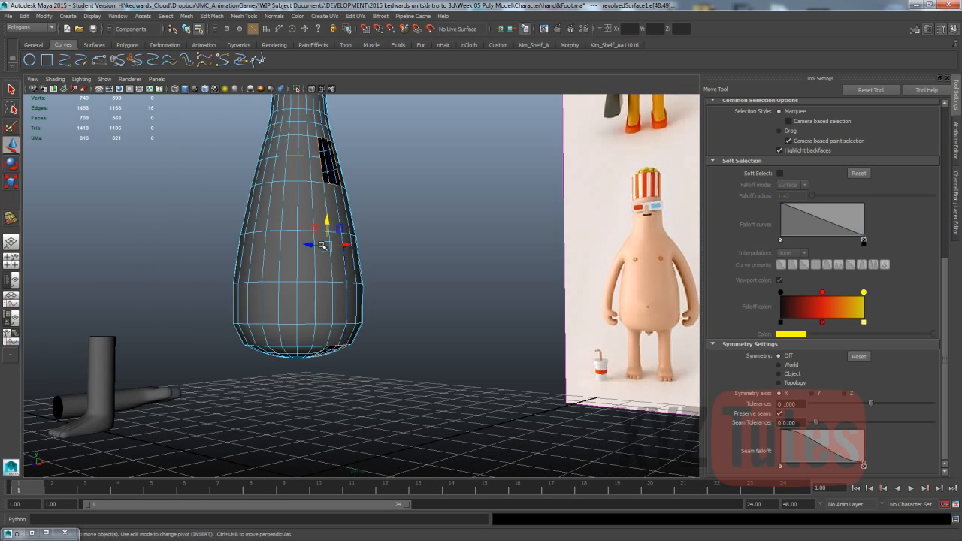
Extrude the selected border edges of both openings and set the extrusion thickness to 0.25
click(213, 18)
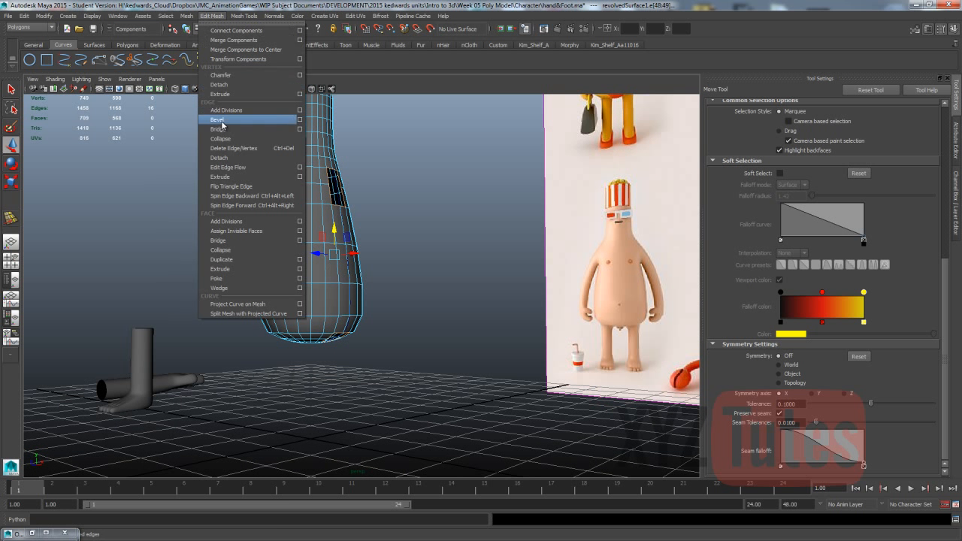
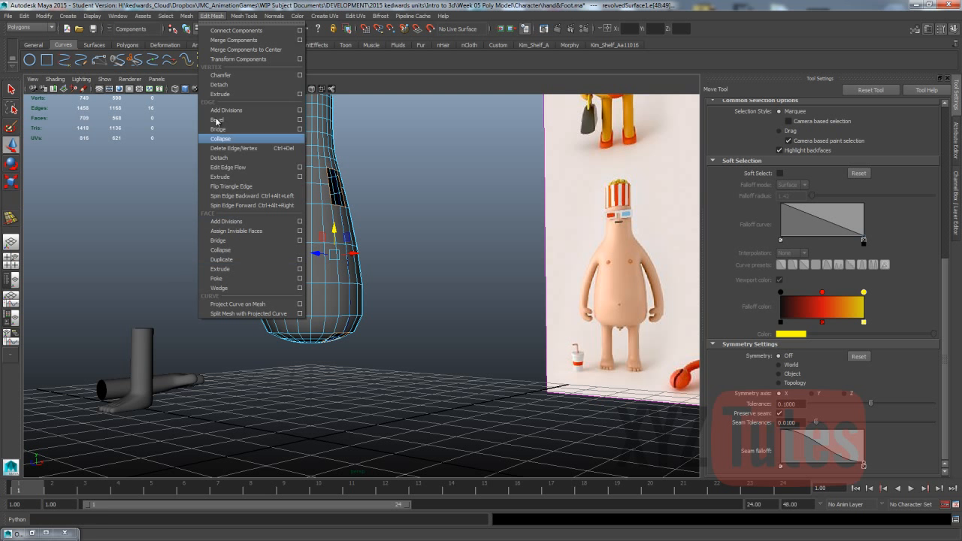
click(234, 176)
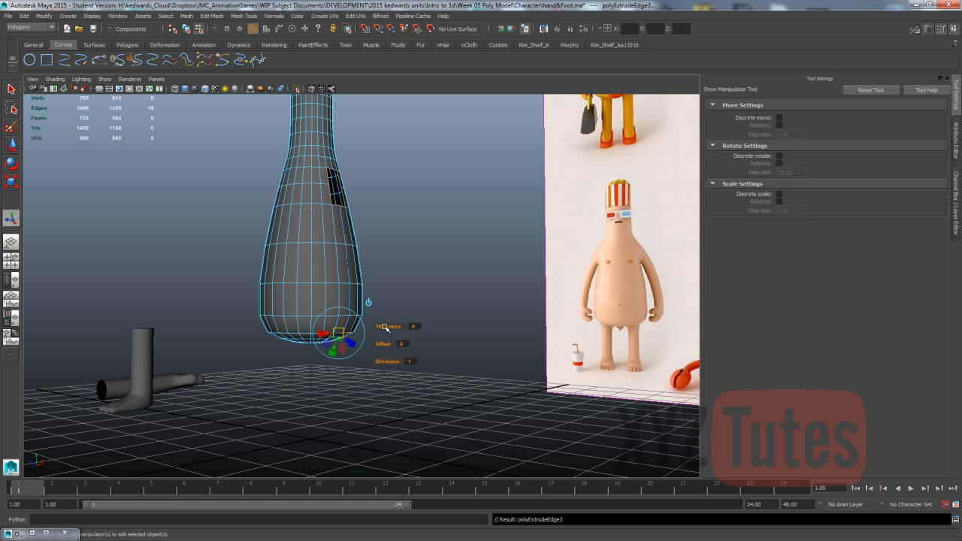
click(416, 326)
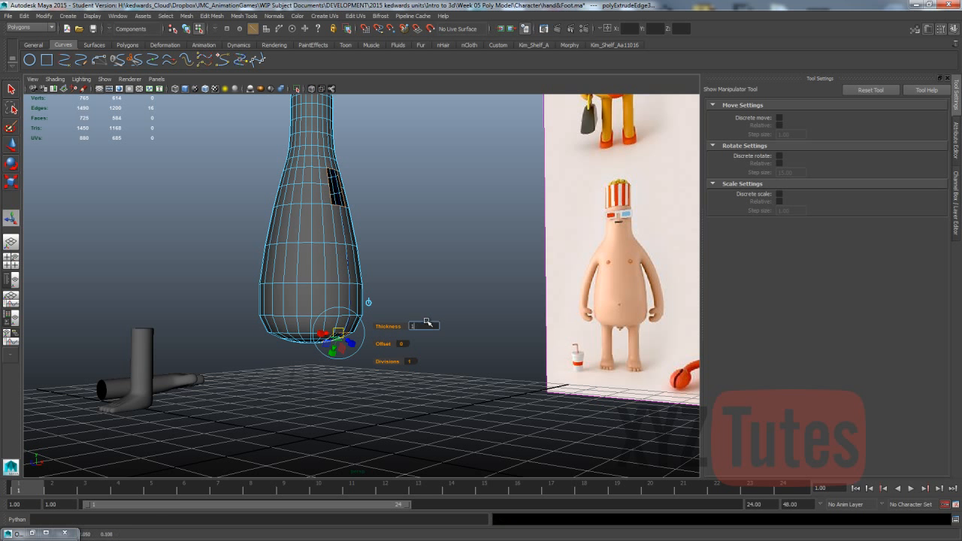
key(Return)
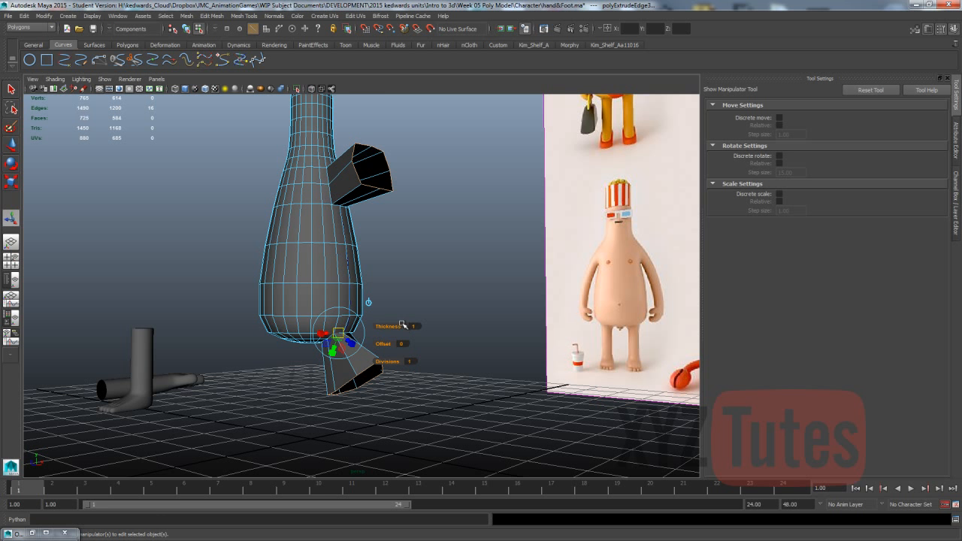
click(415, 326)
text(0.25)
key(Return)
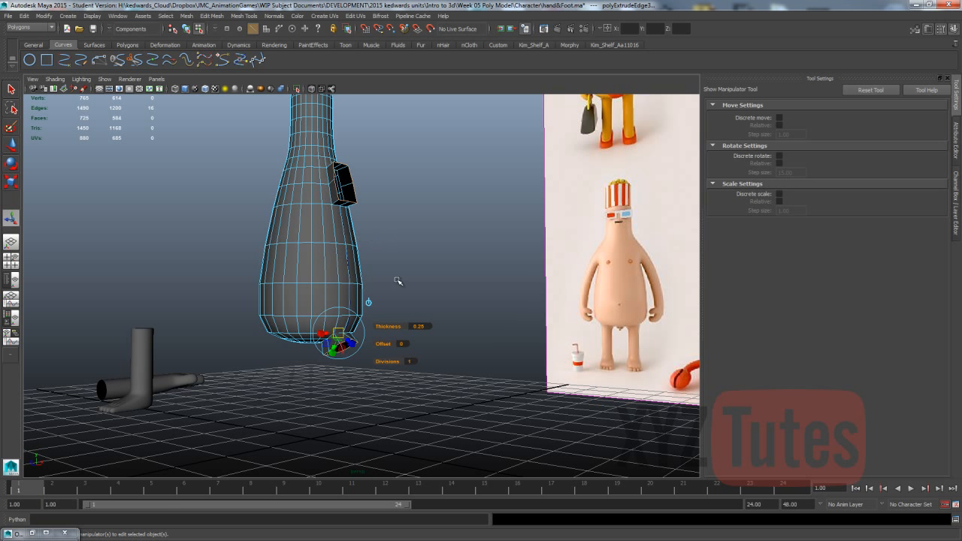
Clear the selection and examine the extruded arm and leg stubs from above and below
alt+drag(404, 254, 376, 252)
click(449, 212)
alt+drag(318, 287, 414, 260)
alt+drag(504, 227, 471, 242)
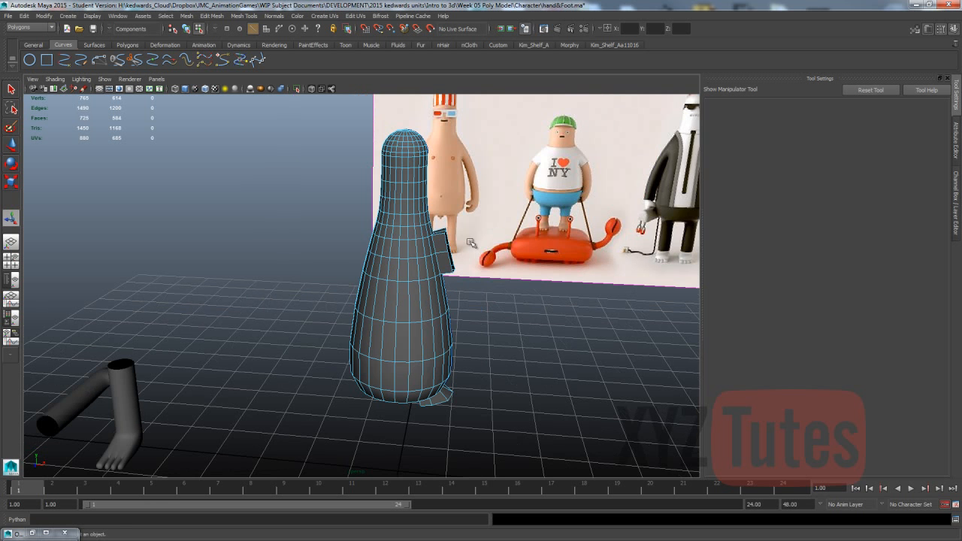
alt+drag(494, 339, 454, 331)
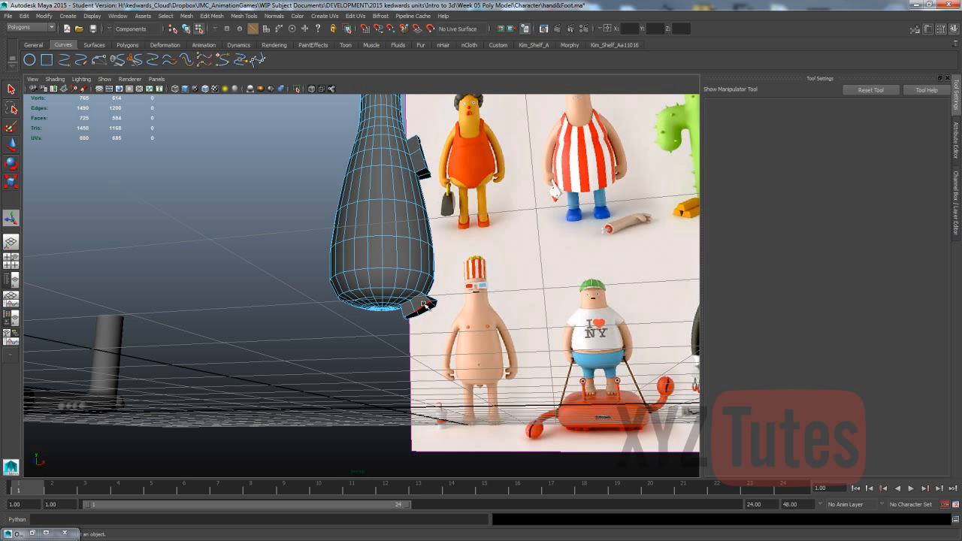
Select the leg stub's open border with the Scale tool and compare the body with the reference in perspective and front views
click(423, 305)
key(r)
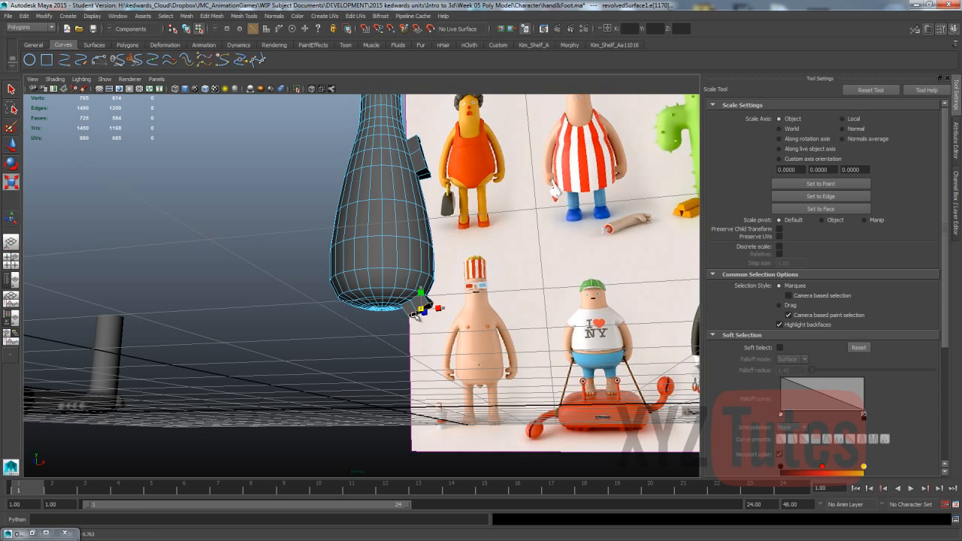
scroll(406, 315, up, 6)
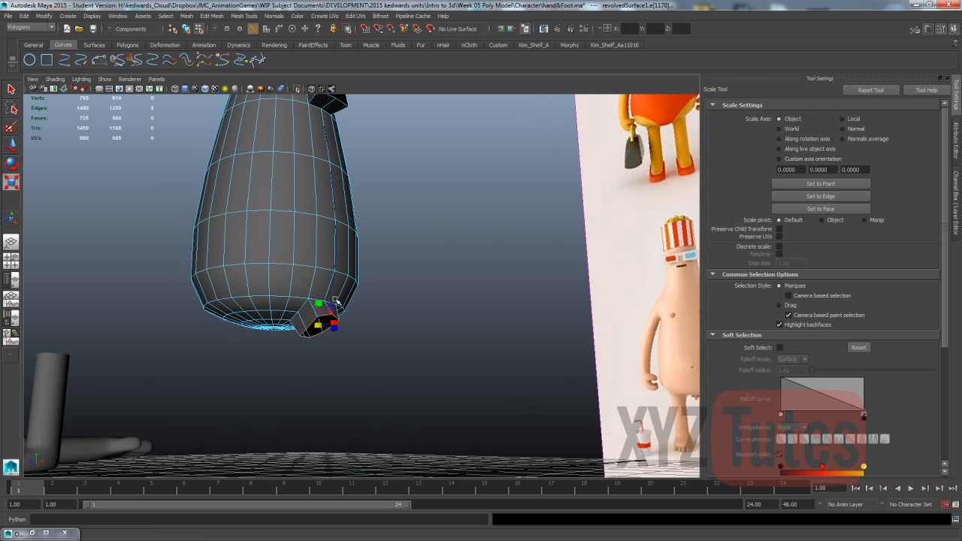
alt+drag(475, 299, 513, 302)
scroll(502, 292, down, 6)
alt+drag(453, 283, 438, 310)
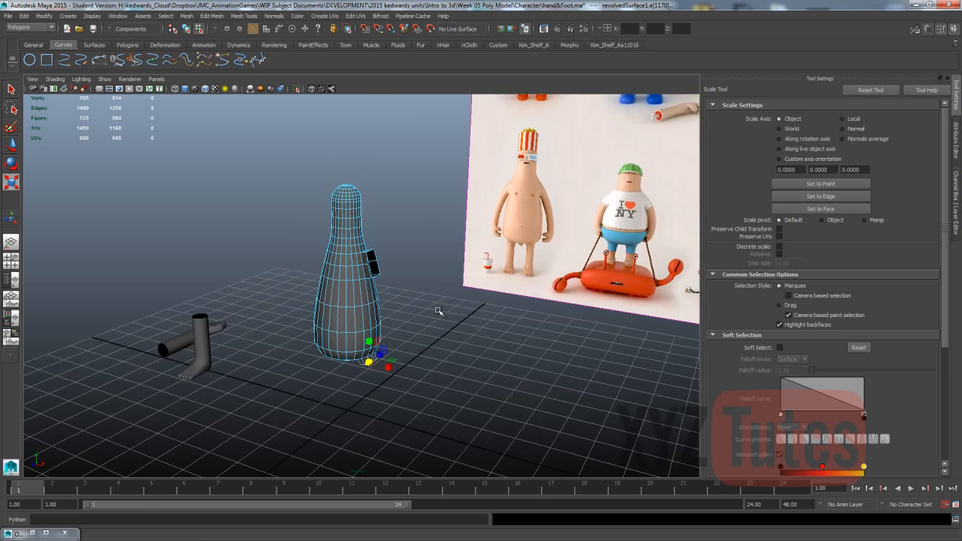
scroll(439, 311, up, 6)
key(space)
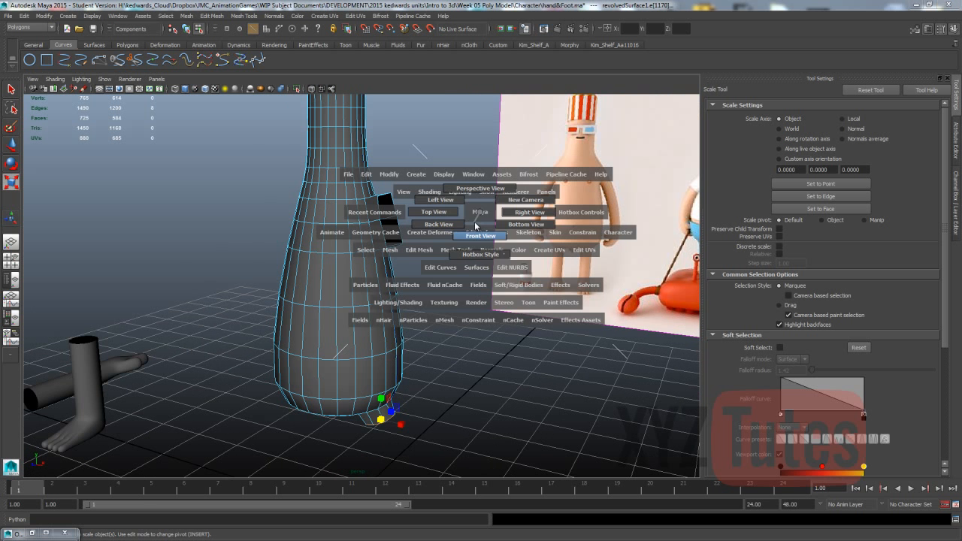
drag(475, 225, 480, 235)
key(space)
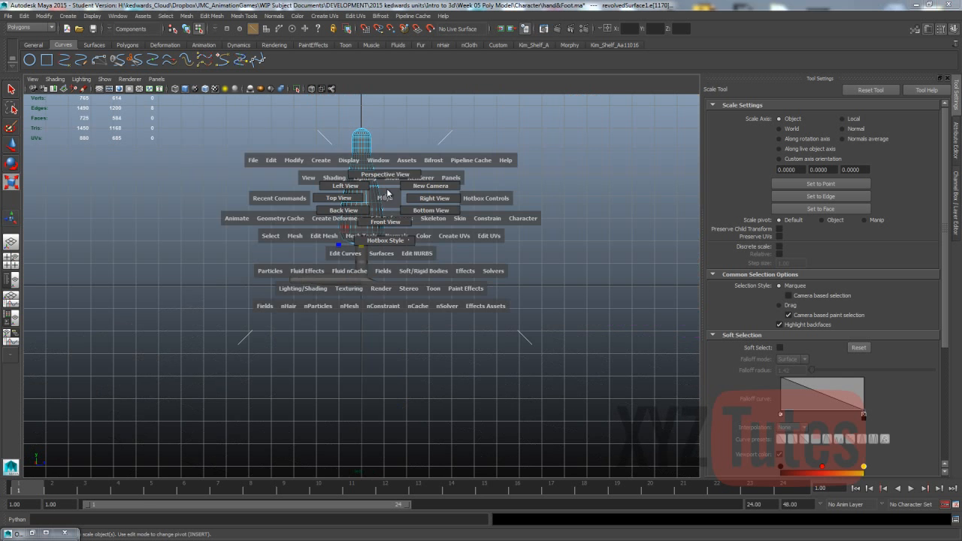
drag(387, 194, 386, 179)
Select the arm stub's outer border edges, shrink them vertically and shift them slightly down in the front view, then return to perspective
click(372, 222)
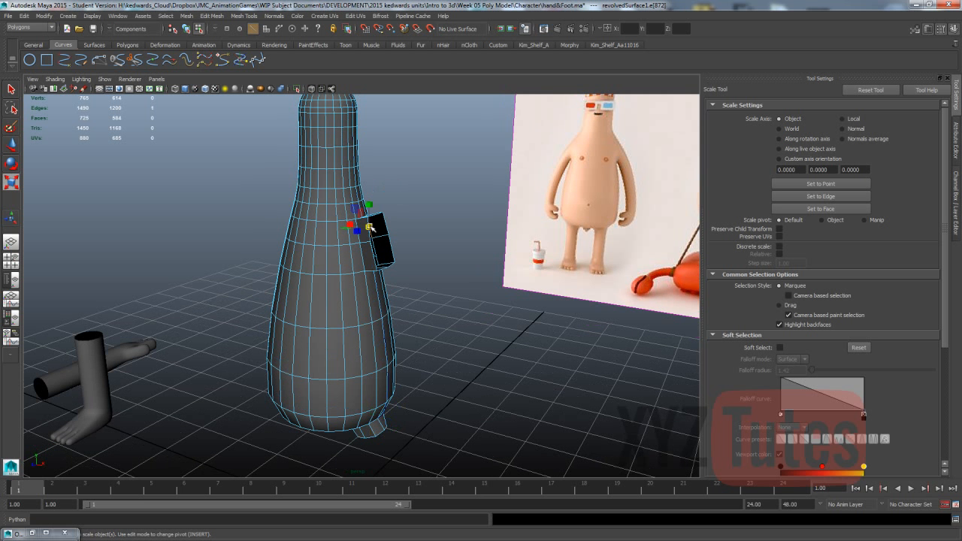
key(space)
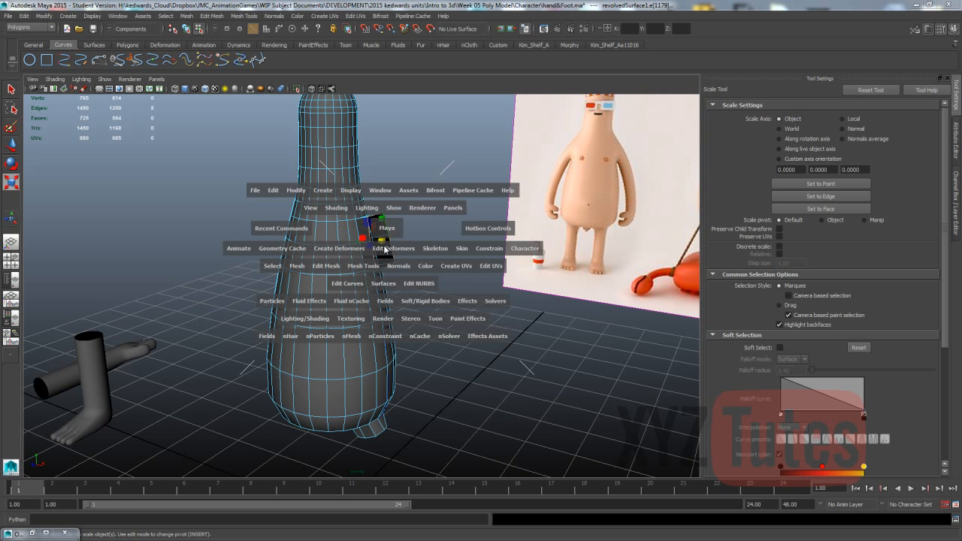
drag(384, 227, 384, 245)
alt+middle_drag(393, 268, 376, 452)
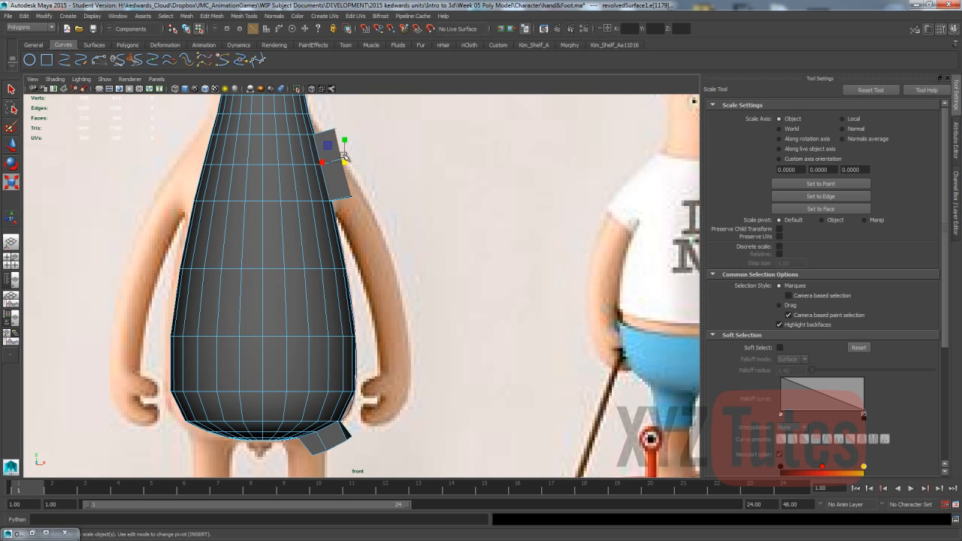
drag(345, 141, 333, 186)
key(w)
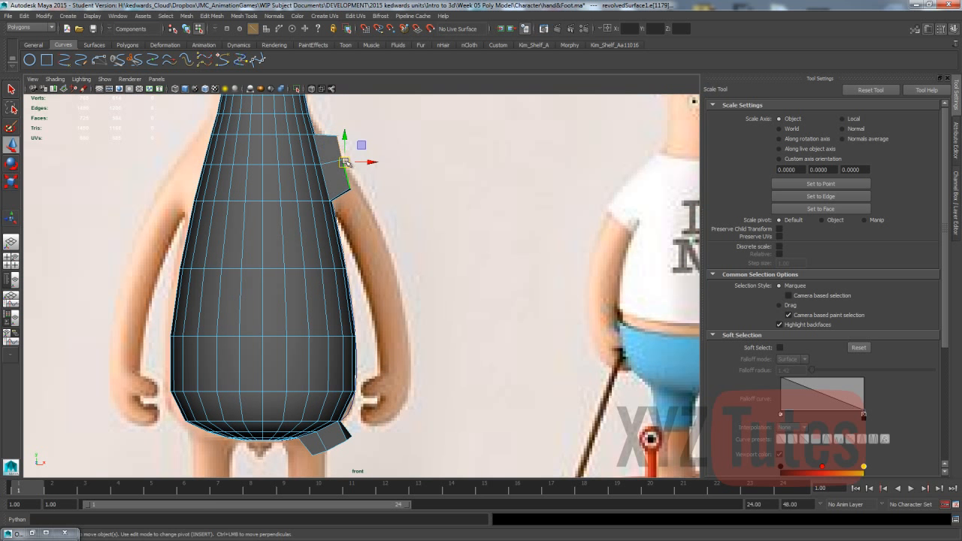
drag(345, 137, 345, 141)
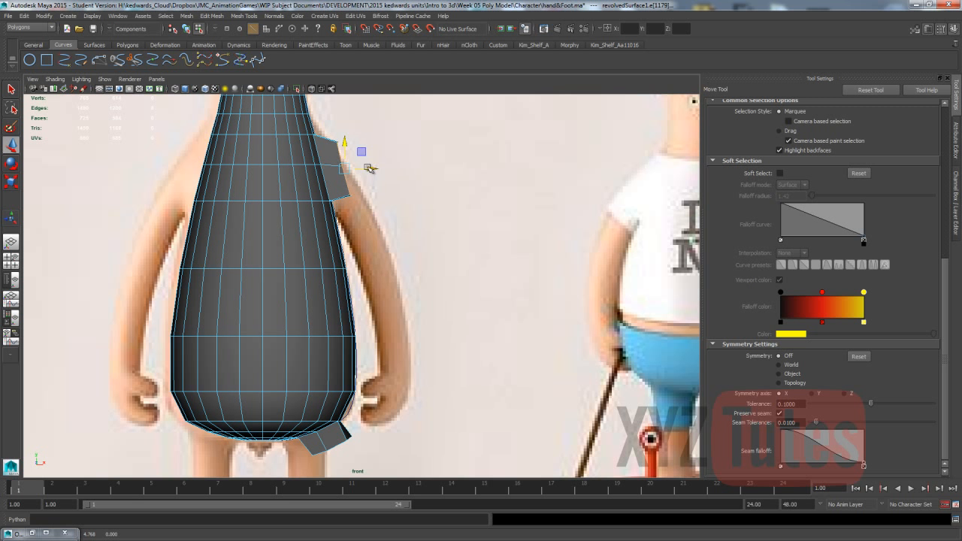
key(space)
drag(368, 174, 320, 172)
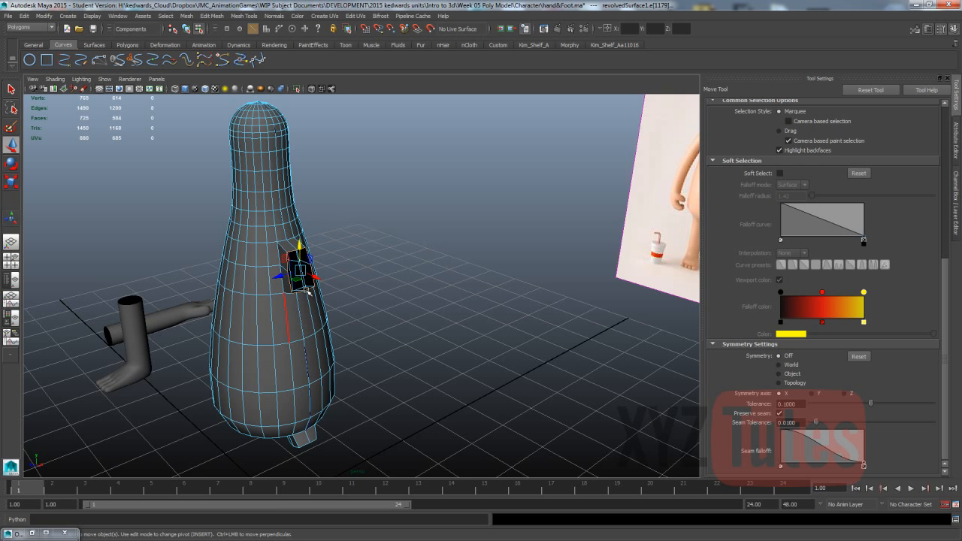
click(397, 290)
alt+drag(373, 281, 402, 283)
scroll(405, 279, down, 3)
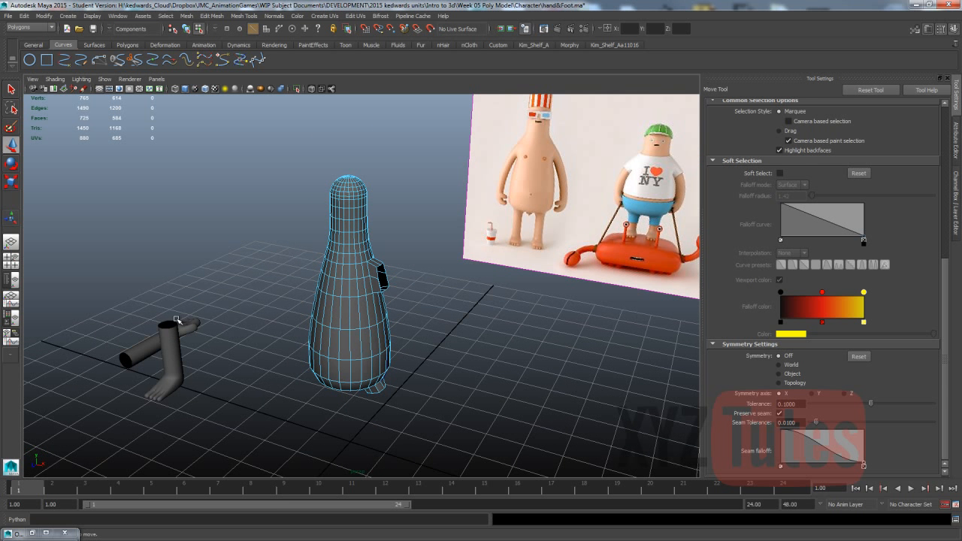
Select the separate arm mesh in object mode and rotate it about the vertical axis to point sideways away from the body
click(159, 350)
alt+drag(208, 290, 247, 293)
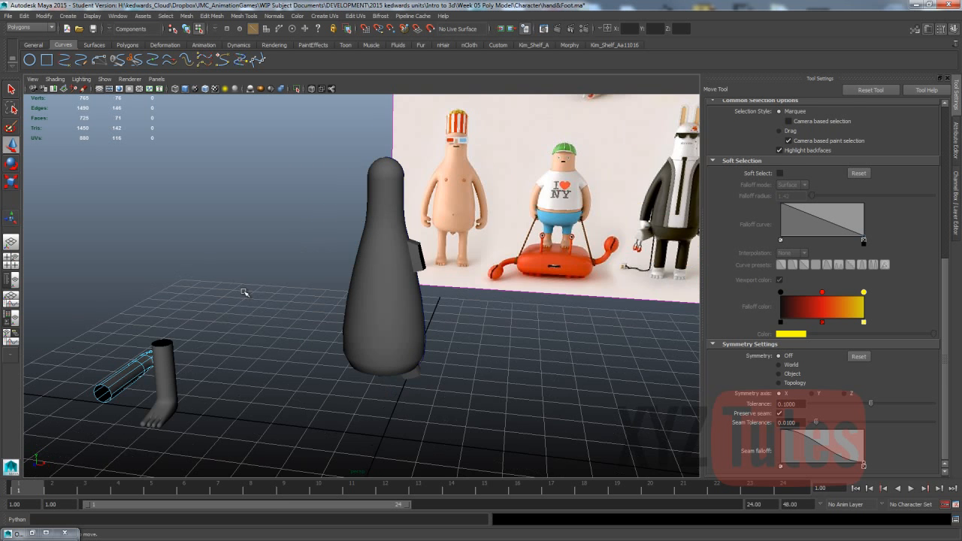
key(e)
scroll(146, 369, down, 3)
right_drag(189, 357, 239, 299)
click(185, 359)
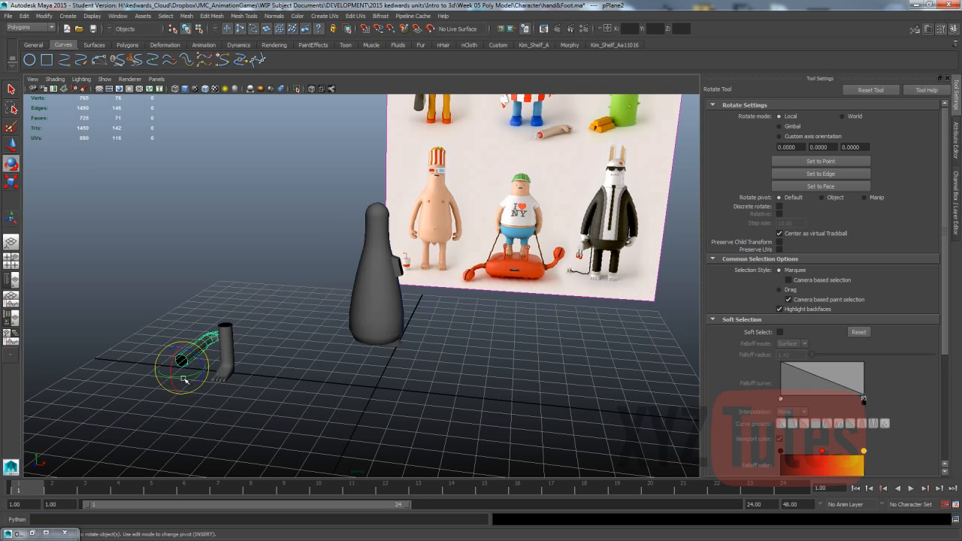
drag(183, 376, 132, 386)
alt+drag(316, 385, 245, 387)
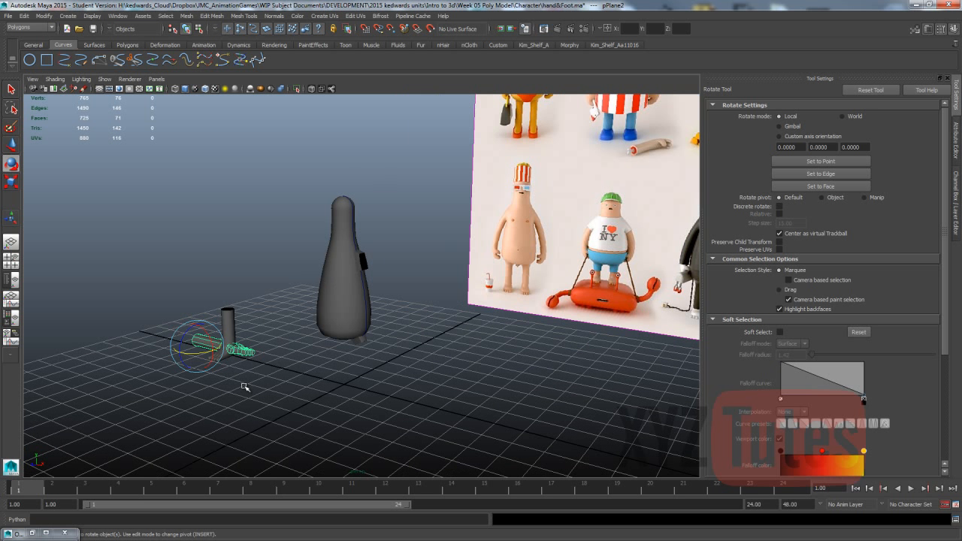
Move the arm mesh up to the body so its open end meets the arm stub, centred front to back
key(w)
drag(197, 346, 367, 278)
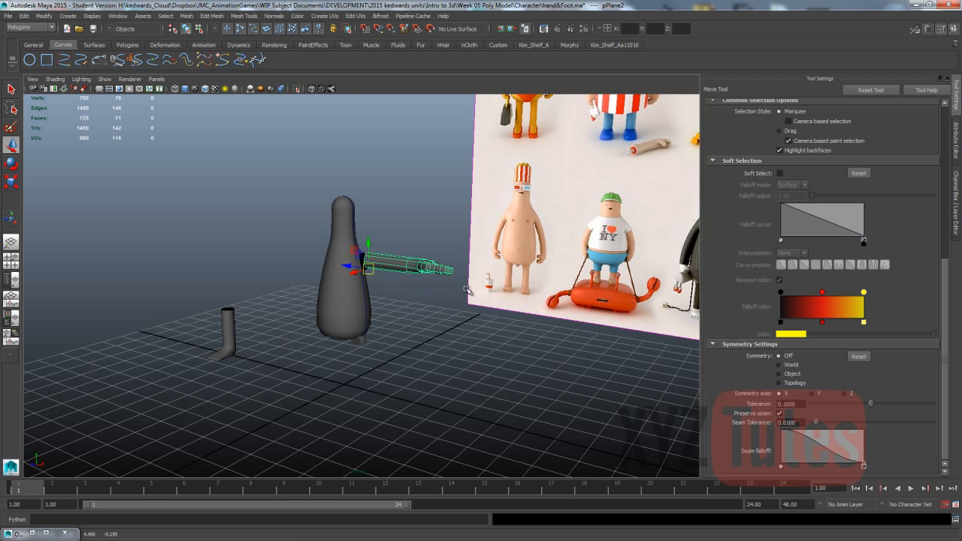
alt+drag(466, 288, 336, 281)
scroll(325, 293, up, 6)
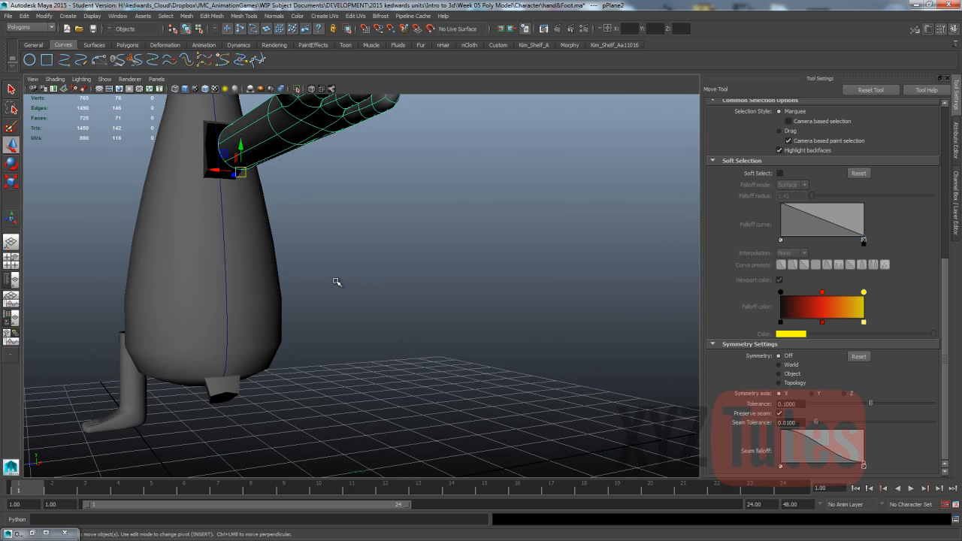
alt+middle_drag(335, 281, 348, 303)
alt+drag(348, 304, 241, 233)
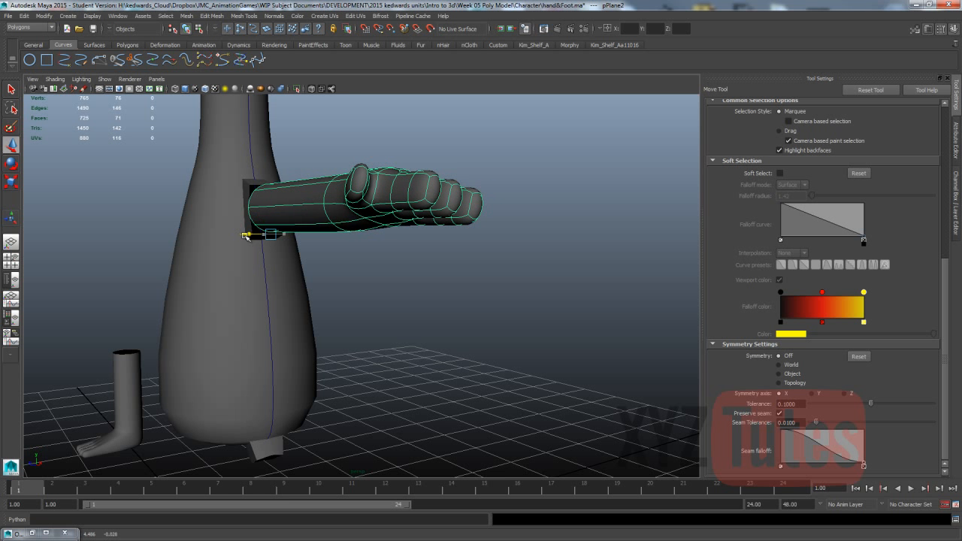
Lower the arm mesh slightly in the front view to align its open end with the arm stub
key(space)
drag(325, 256, 324, 271)
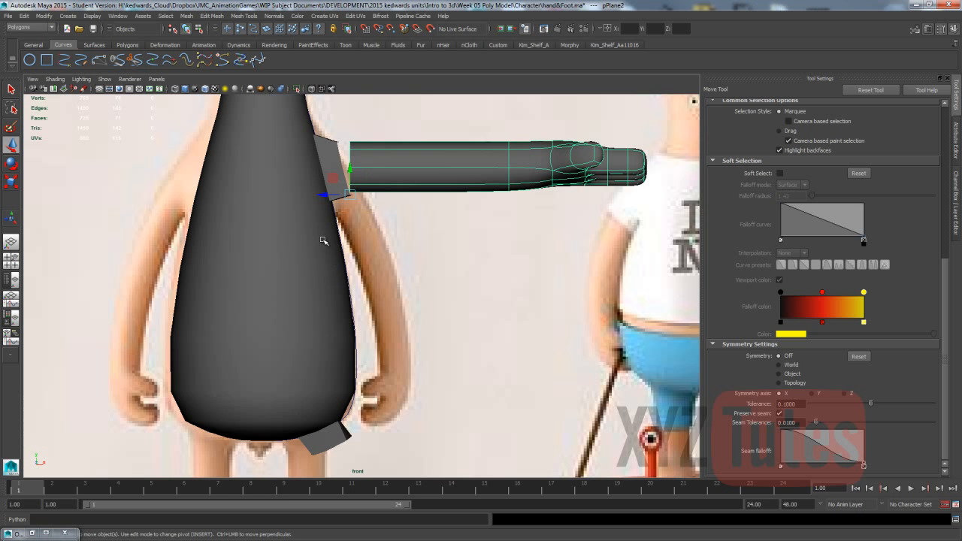
alt+middle_drag(323, 240, 322, 279)
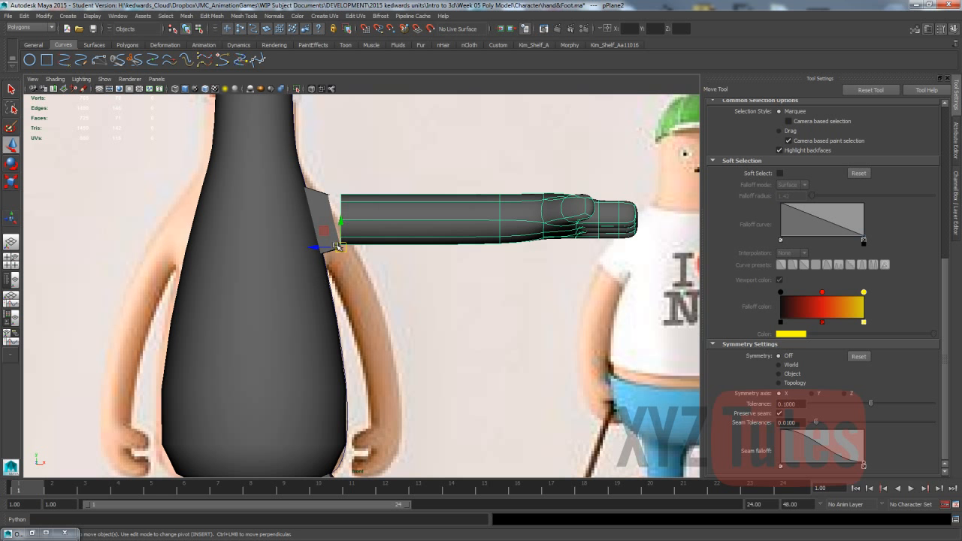
drag(338, 225, 339, 230)
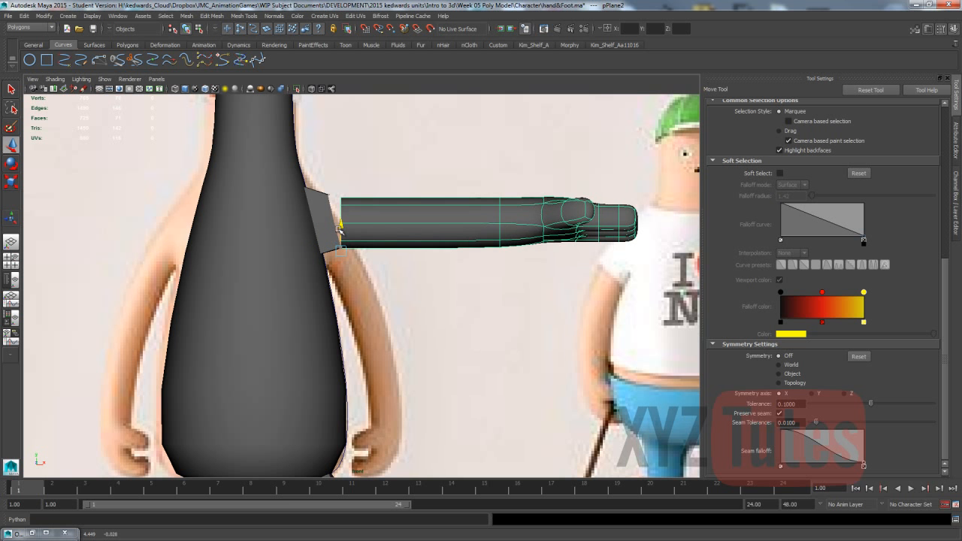
Scale the arm mesh down slightly and slide it sideways clear of the body in the front view
key(space)
drag(452, 188, 481, 206)
scroll(486, 187, down, 5)
key(e)
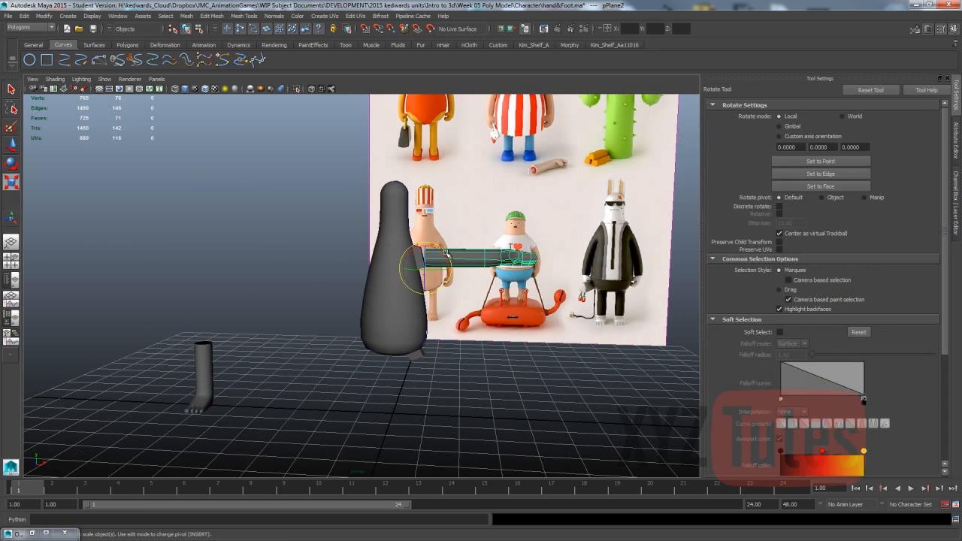
key(r)
alt+drag(424, 273, 383, 285)
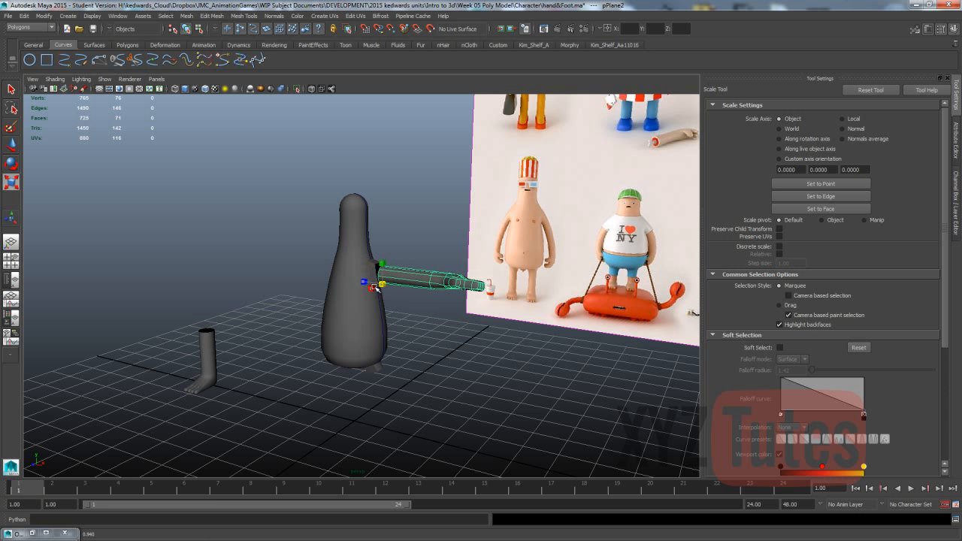
key(space)
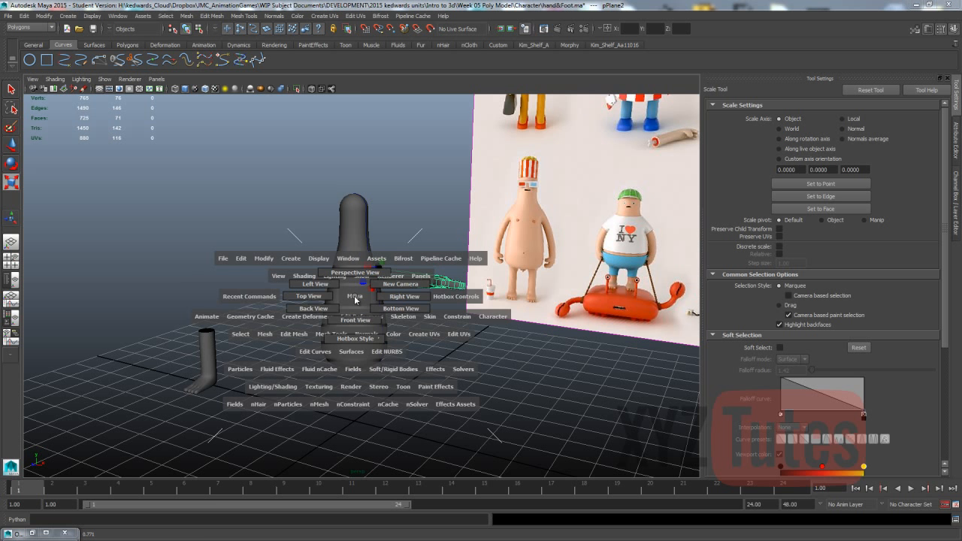
drag(358, 299, 357, 308)
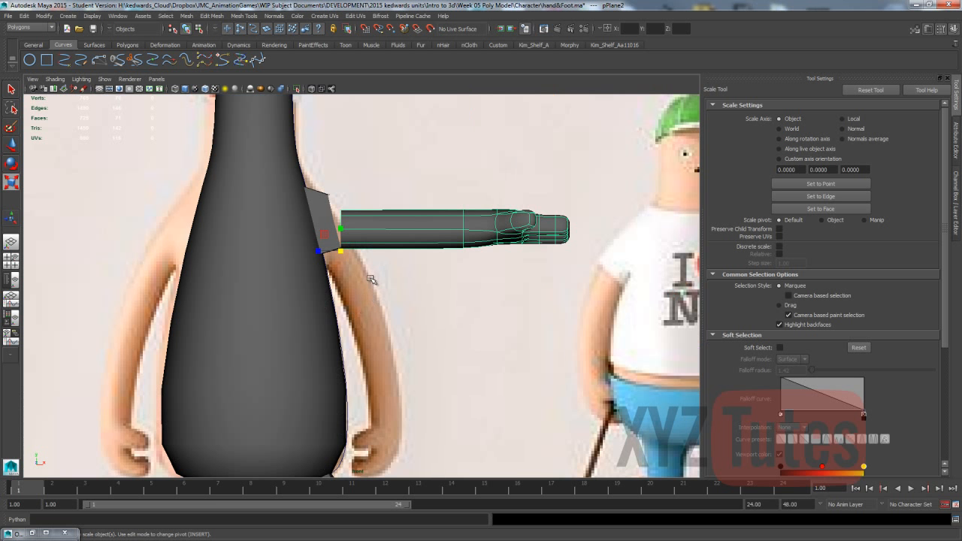
drag(340, 250, 415, 248)
key(w)
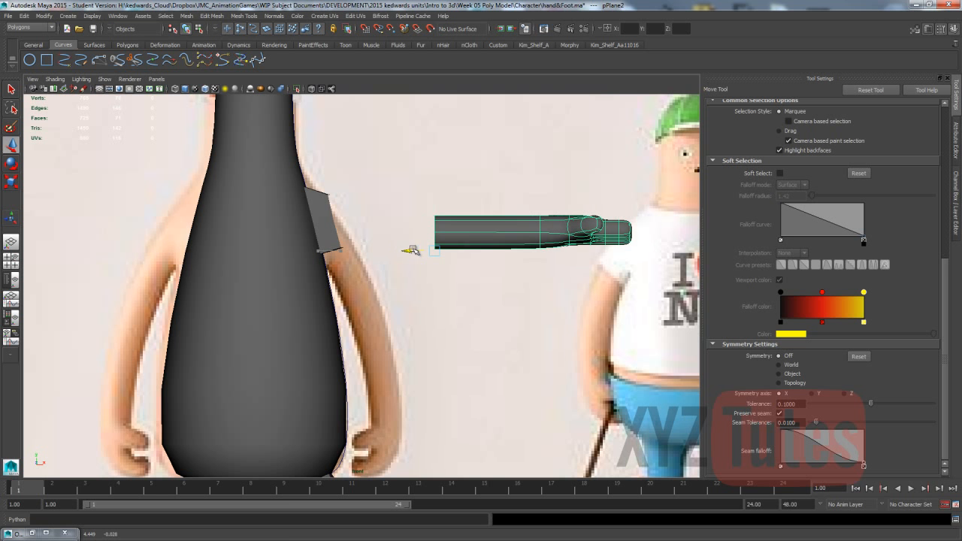
Lengthen the arm by pulling its open-end vertices towards the body, and move the whole mesh back against the arm stub
right_drag(416, 248, 464, 200)
drag(464, 200, 370, 233)
right_drag(466, 223, 496, 223)
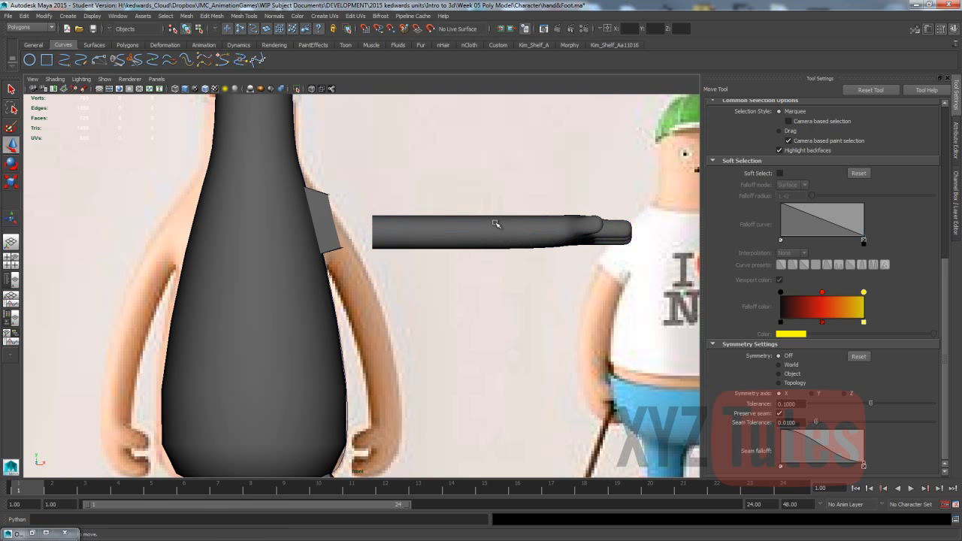
click(496, 223)
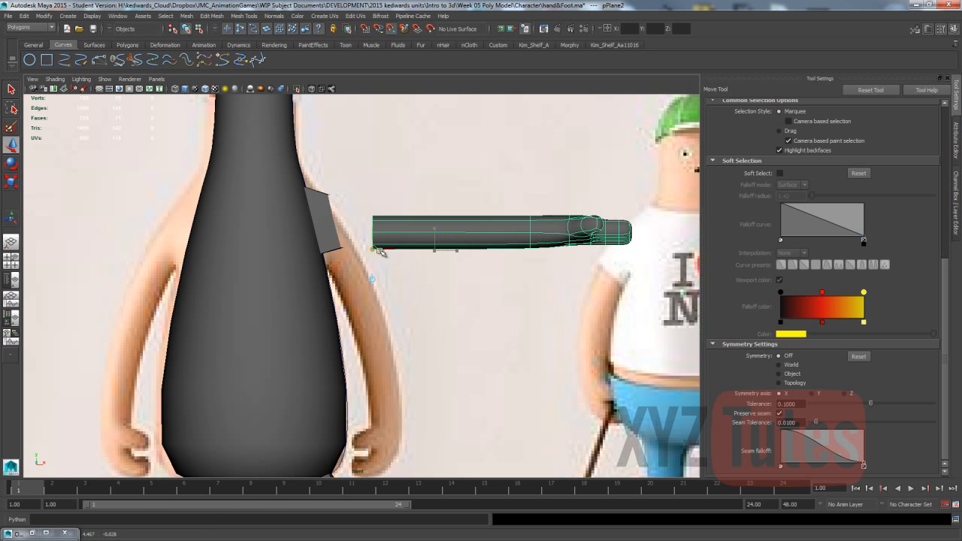
drag(378, 249, 313, 249)
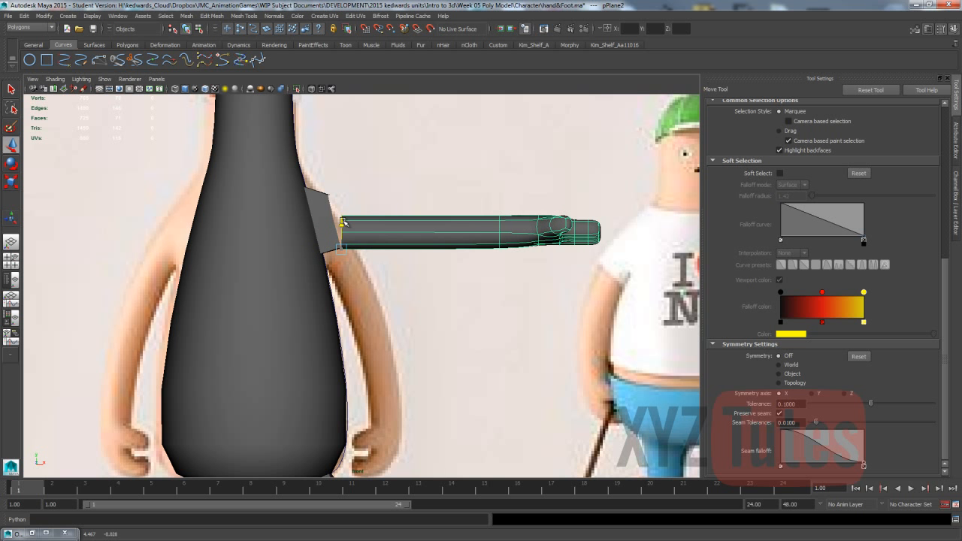
Select the separate leg mesh in the perspective view and move it across to beneath the body
key(space)
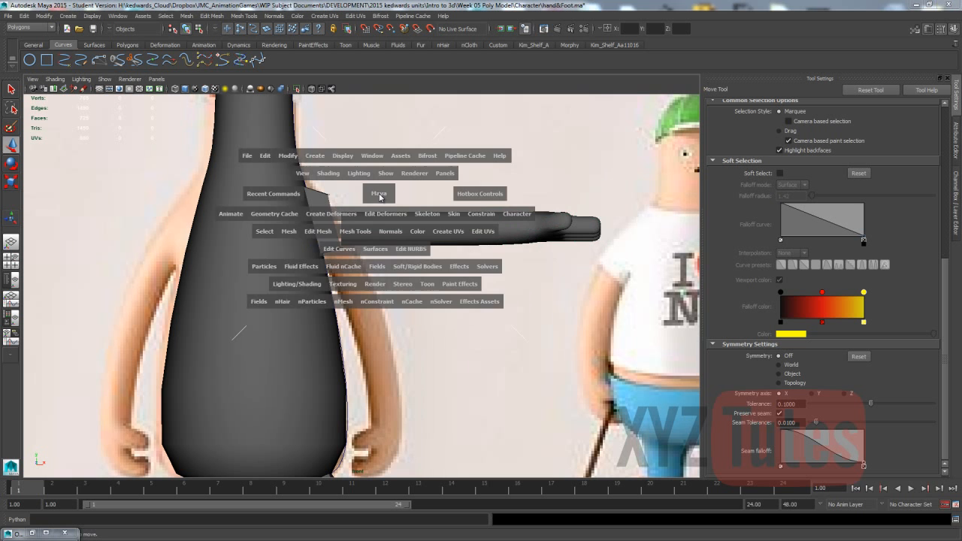
drag(379, 197, 354, 203)
alt+middle_drag(355, 203, 360, 91)
click(221, 230)
alt+drag(266, 215, 324, 230)
key(e)
key(r)
drag(197, 295, 389, 350)
key(w)
Scale the leg mesh up in the front view and position it directly below the leg stub, matching the reference leg
key(space)
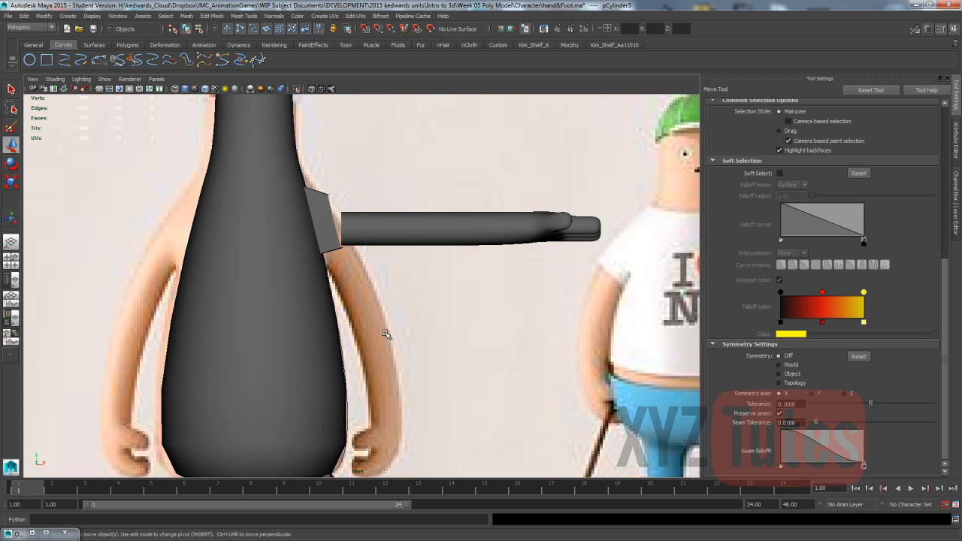
alt+middle_drag(385, 333, 423, 143)
key(r)
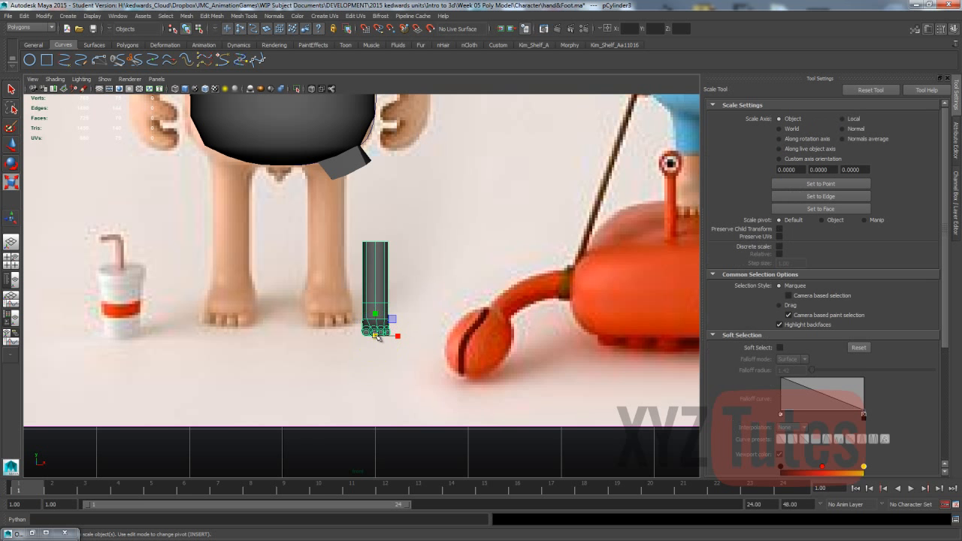
mouse_move(375, 334)
mouse_down()
mouse_move(441, 324)
mouse_move(353, 341)
mouse_move(368, 335)
mouse_up()
key(w)
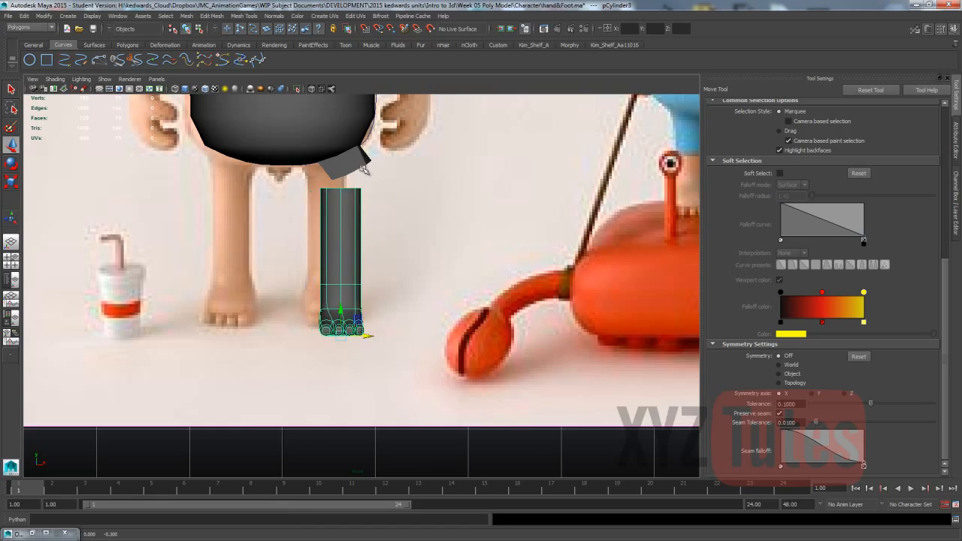
Select the leg stub's open-end vertices and shift them inward over the top of the leg, using wireframe display
click(363, 169)
right_drag(363, 170, 327, 177)
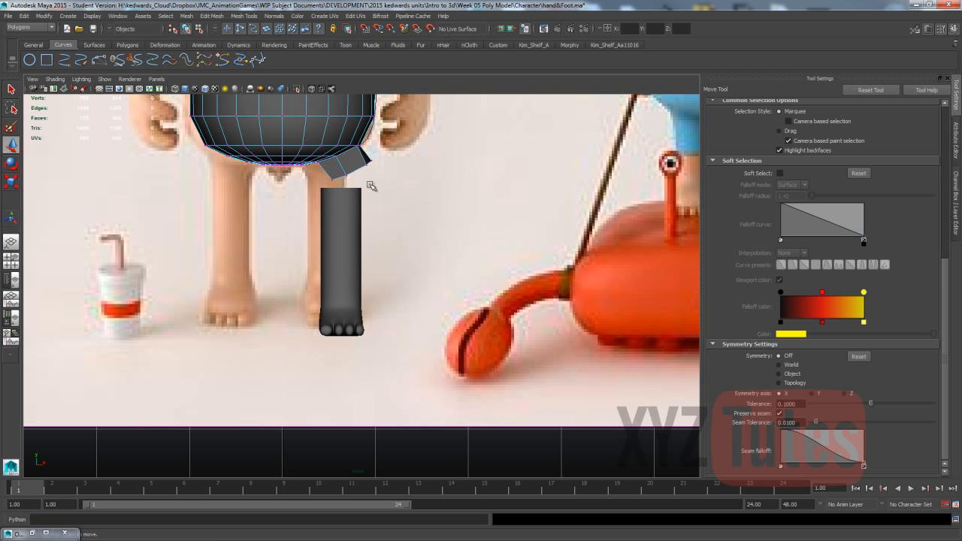
drag(368, 183, 342, 173)
key(4)
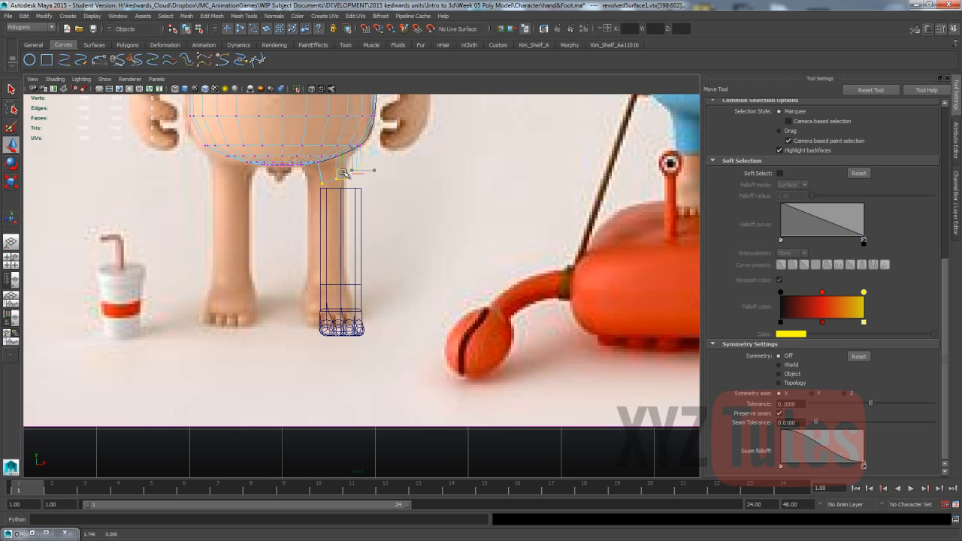
click(411, 213)
Select the body, arm and leg meshes in the perspective view and combine them into one mesh
key(space)
mouse_move(411, 213)
mouse_down()
mouse_move(411, 188)
mouse_move(366, 197)
mouse_move(408, 199)
mouse_up()
scroll(364, 195, up, 3)
scroll(408, 199, up, 2)
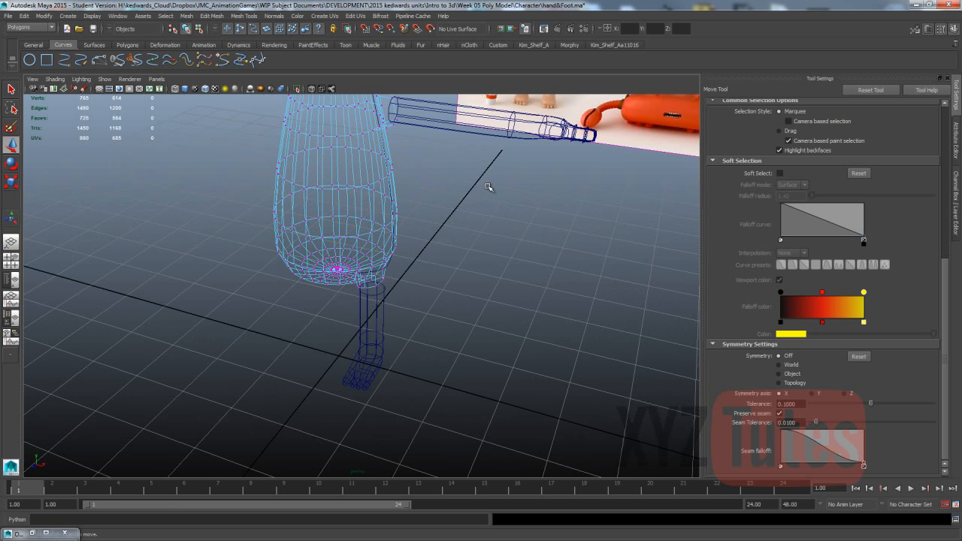
click(406, 188)
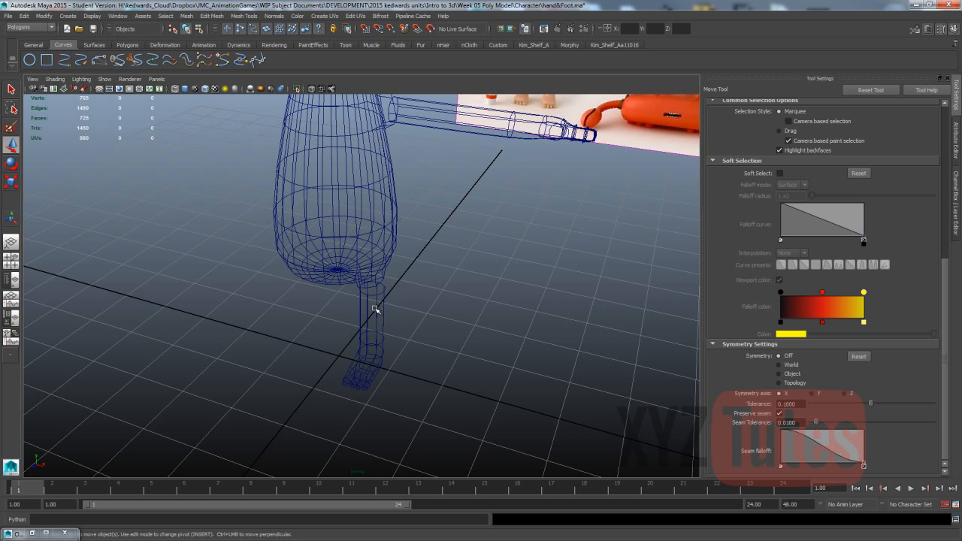
alt+drag(469, 214, 461, 218)
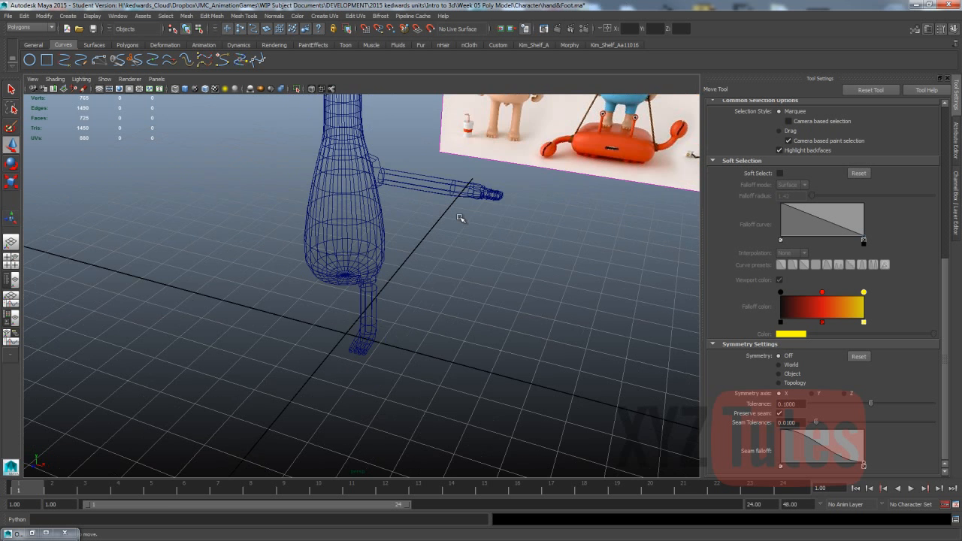
click(343, 214)
click(403, 182)
click(375, 309)
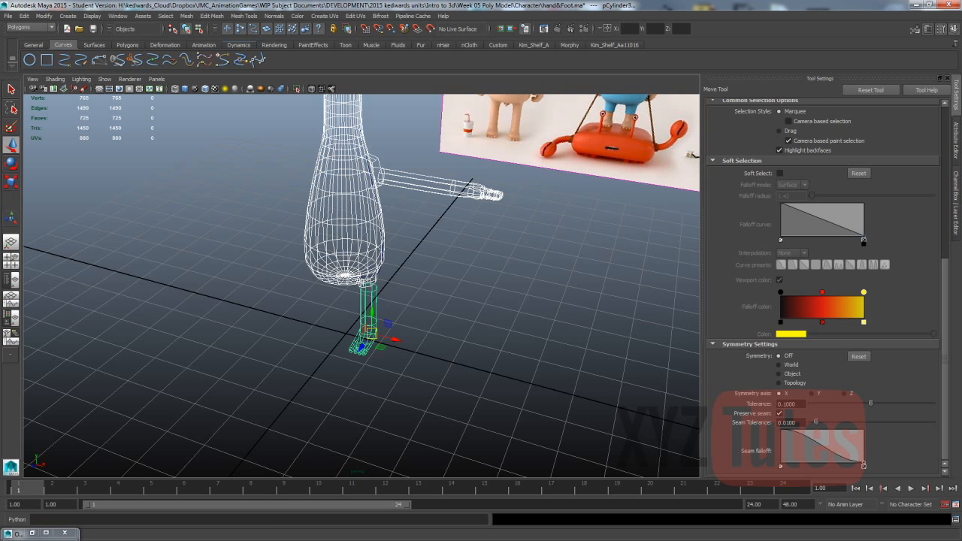
click(184, 15)
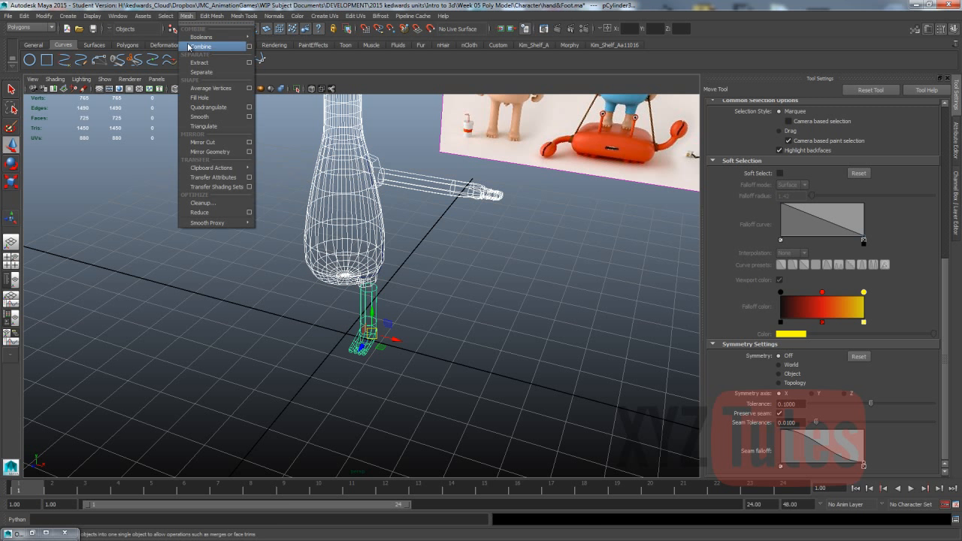
click(196, 38)
Switch the combined mesh to vertex mode and select a vertex on the leg stub's open end
alt+drag(433, 250, 417, 226)
scroll(417, 228, up, 2)
click(416, 229)
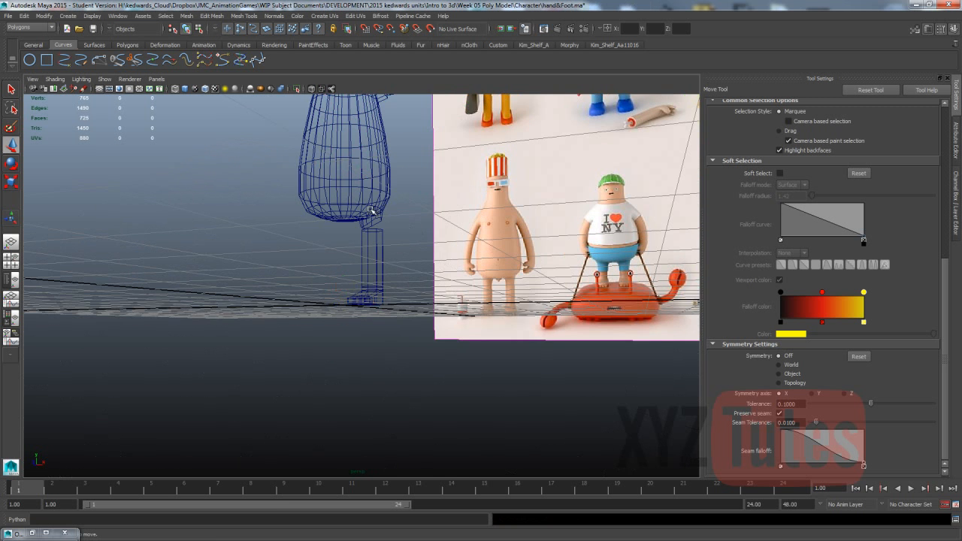
click(371, 193)
scroll(370, 193, up, 3)
scroll(368, 191, up, 3)
alt+drag(365, 189, 353, 202)
right_drag(381, 177, 339, 177)
click(391, 179)
alt+drag(443, 192, 371, 198)
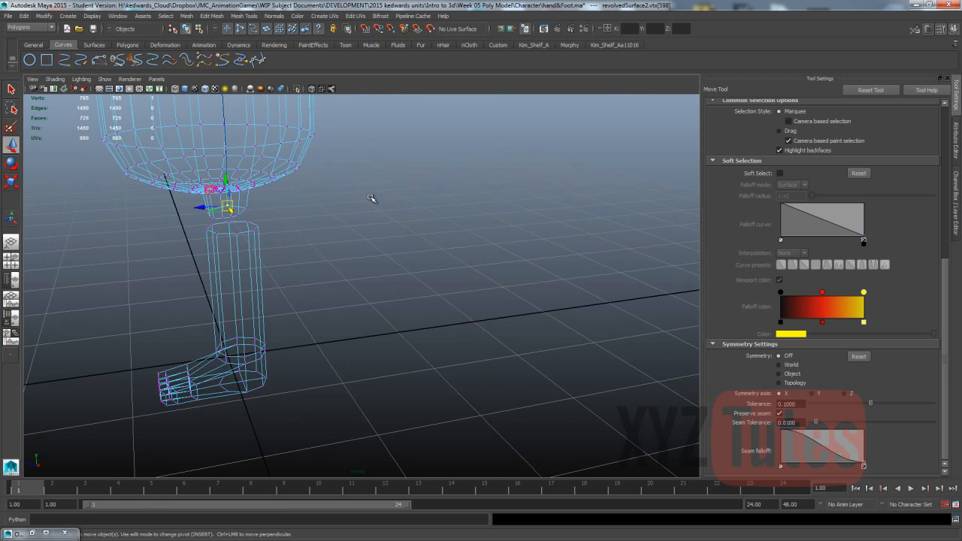
alt+drag(254, 198, 324, 208)
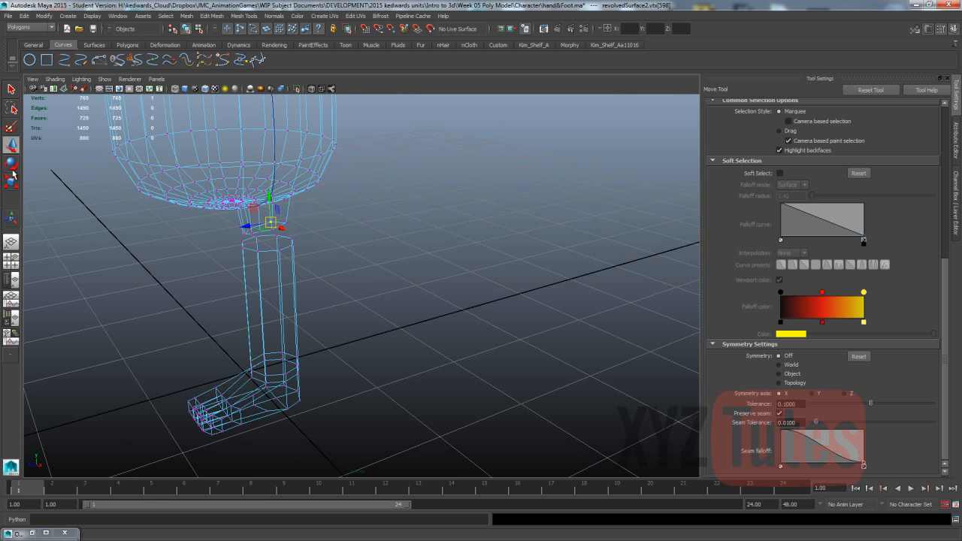
Set the Move tool's symmetry to World along the Z axis
click(11, 145)
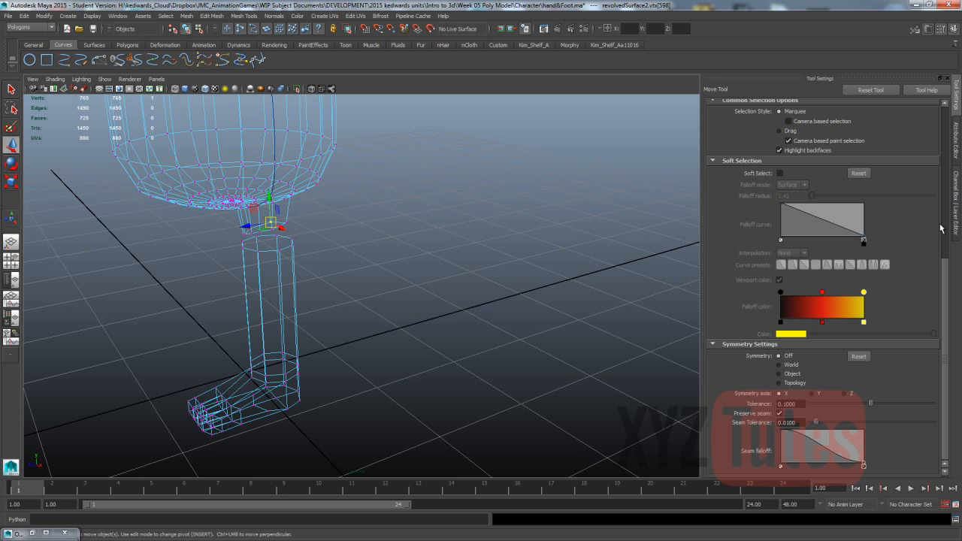
click(784, 365)
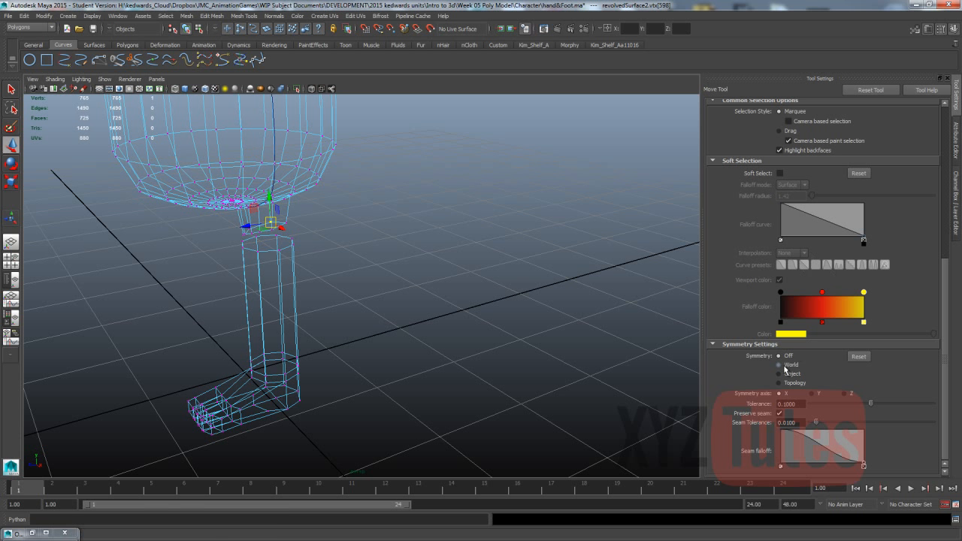
click(847, 393)
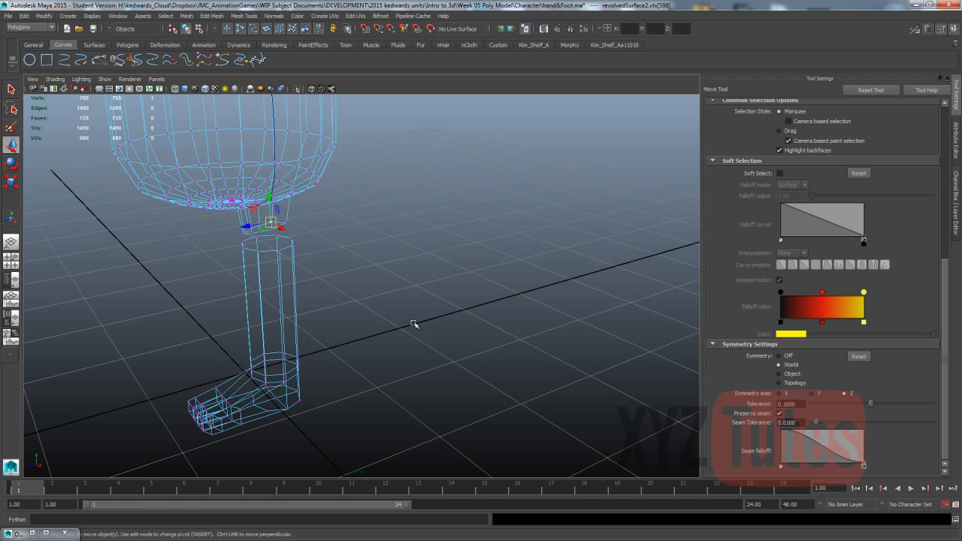
Move the selected leg stub vertex down and snap it onto the matching vertex of the leg's top rim
click(243, 233)
alt+drag(328, 284, 338, 223)
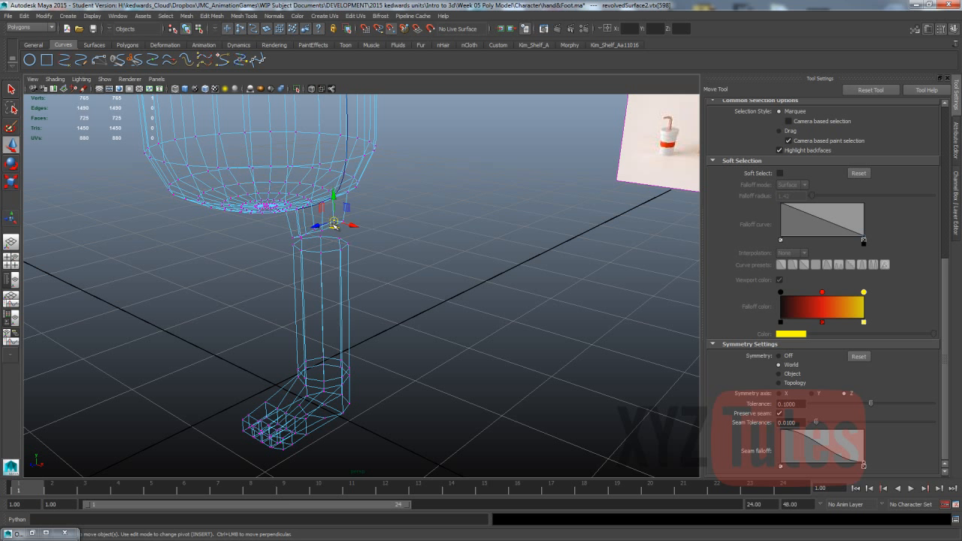
drag(336, 221, 338, 248)
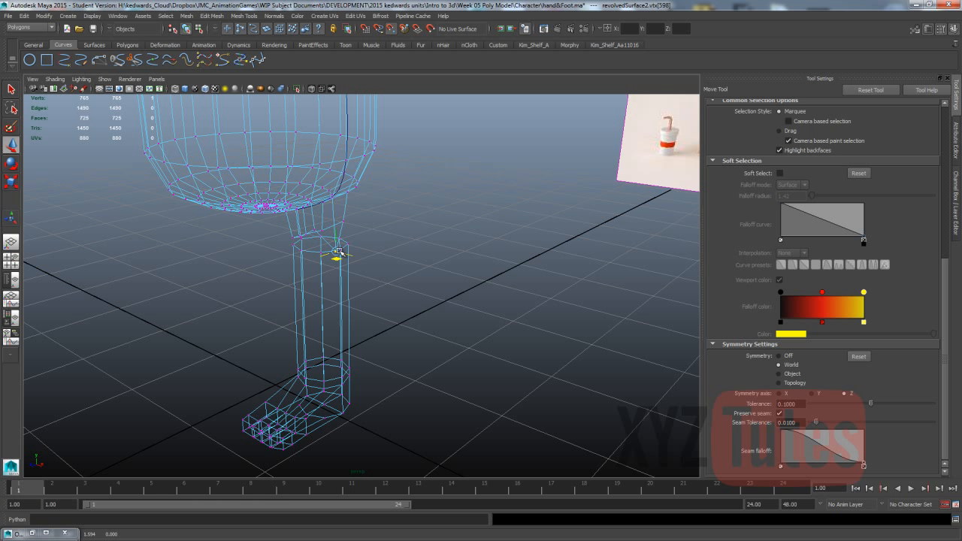
key(v)
drag(337, 253, 269, 271)
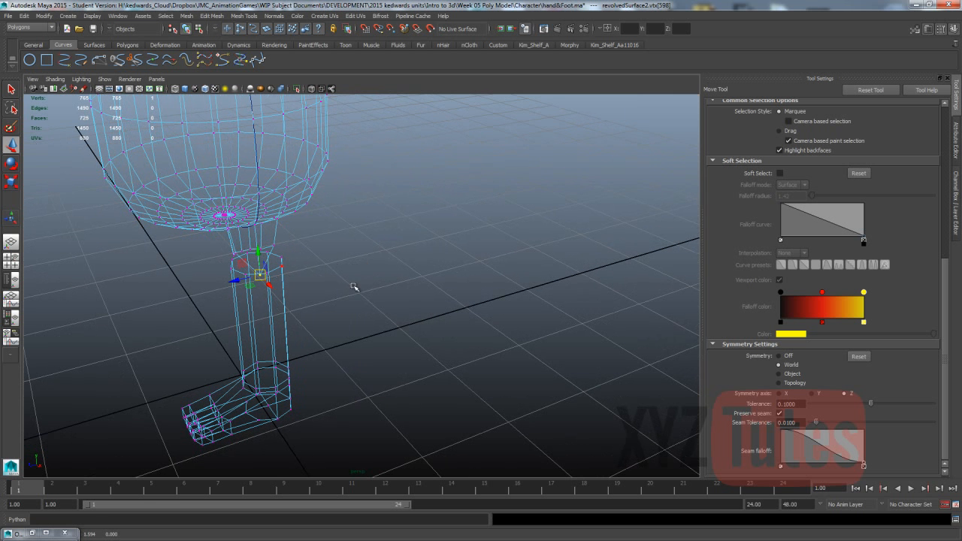
Turn off the Move tool's symmetry and snap the next leg stub vertex onto the leg's top rim
click(789, 357)
key(v)
drag(260, 275, 341, 221)
click(193, 188)
key(v)
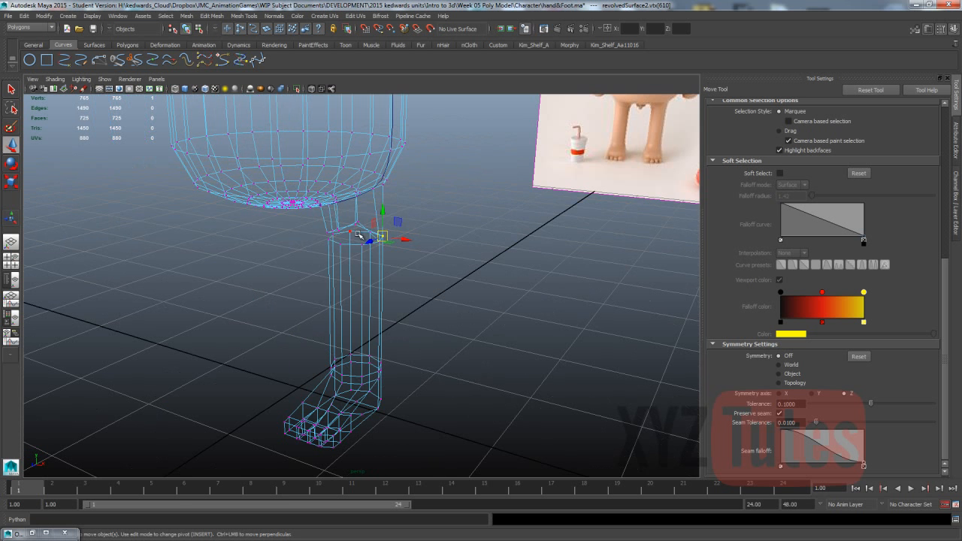
Switch to shaded display and snap the remaining leg stub vertices onto the leg's top rim
key(F8)
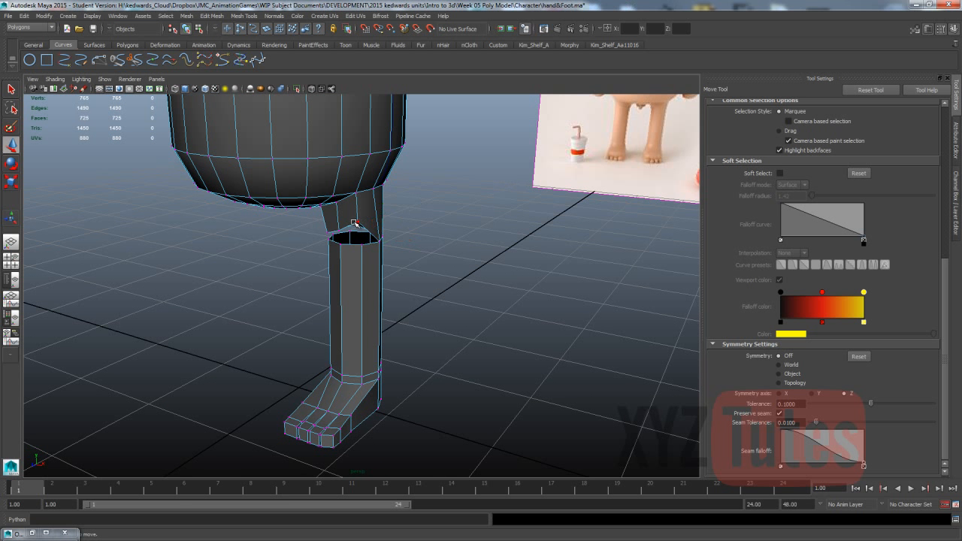
click(355, 224)
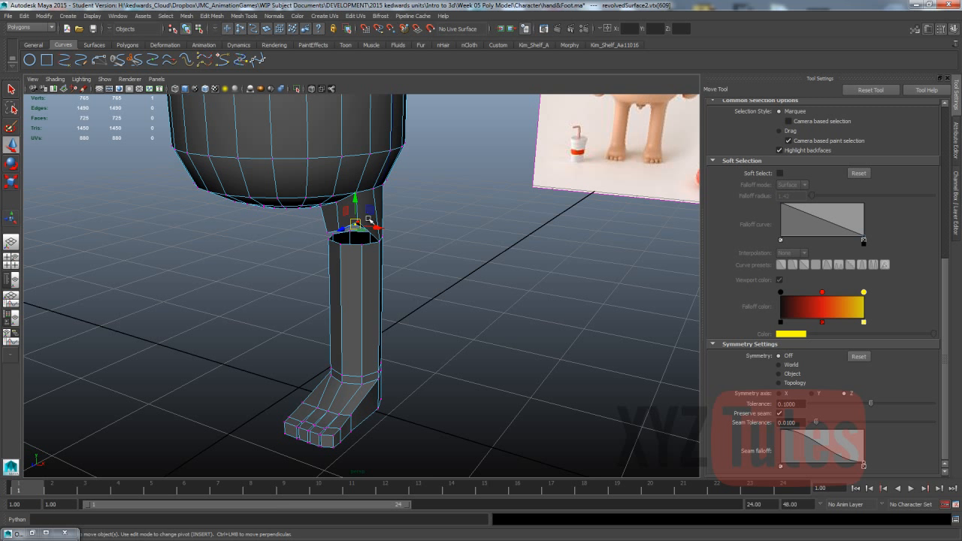
click(406, 207)
click(358, 222)
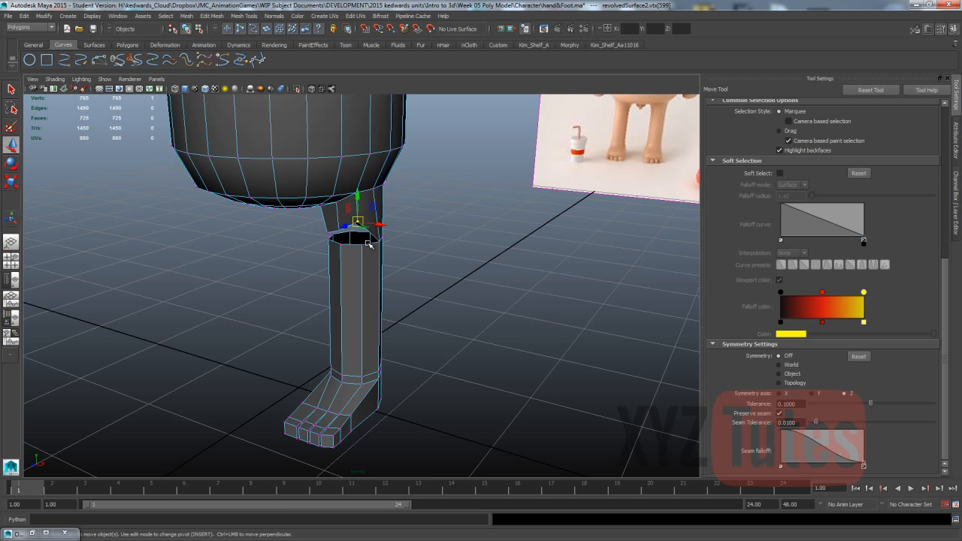
drag(358, 224, 458, 231)
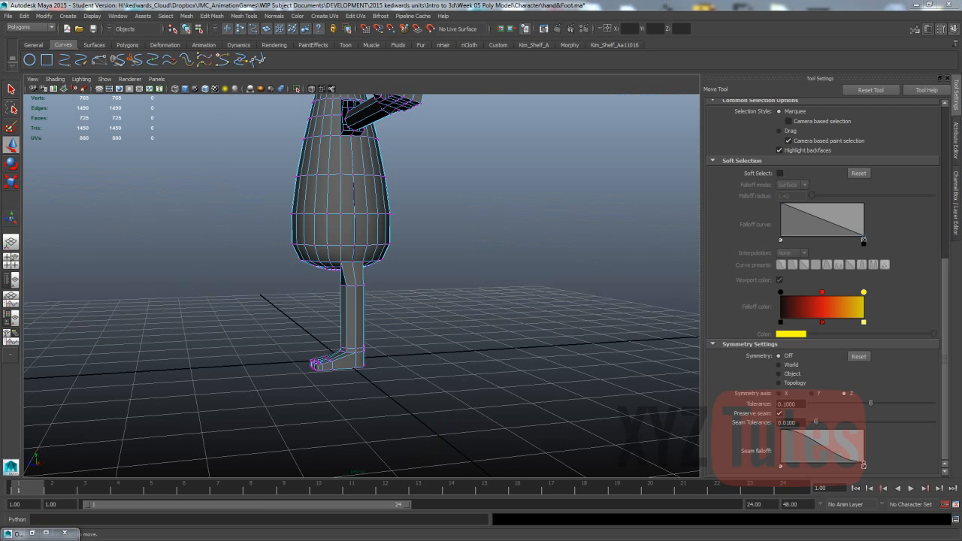
Set the Move tool's symmetry to World and snap the arm stub's upper corner and middle vertices onto the arm's rim
alt+drag(387, 221, 383, 256)
alt+drag(443, 215, 402, 241)
scroll(382, 242, up, 4)
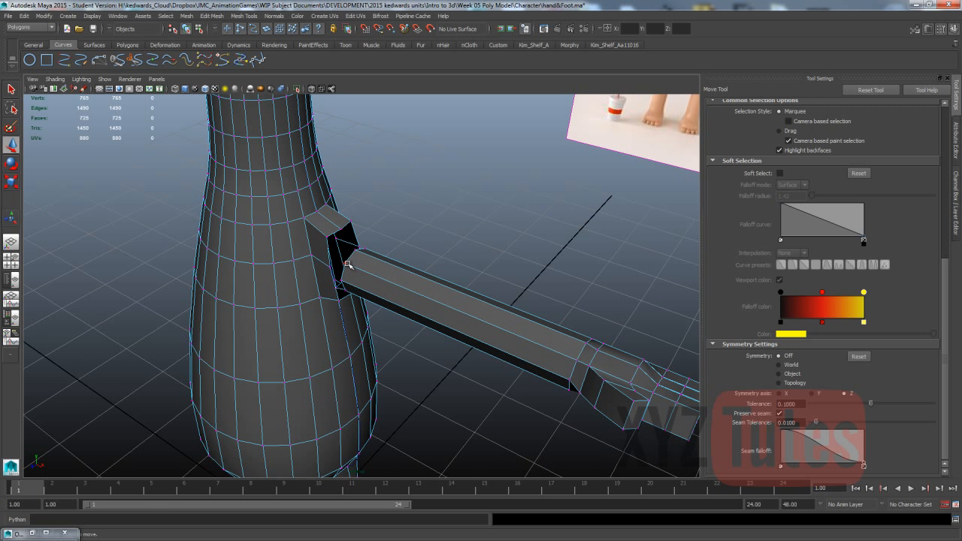
click(331, 233)
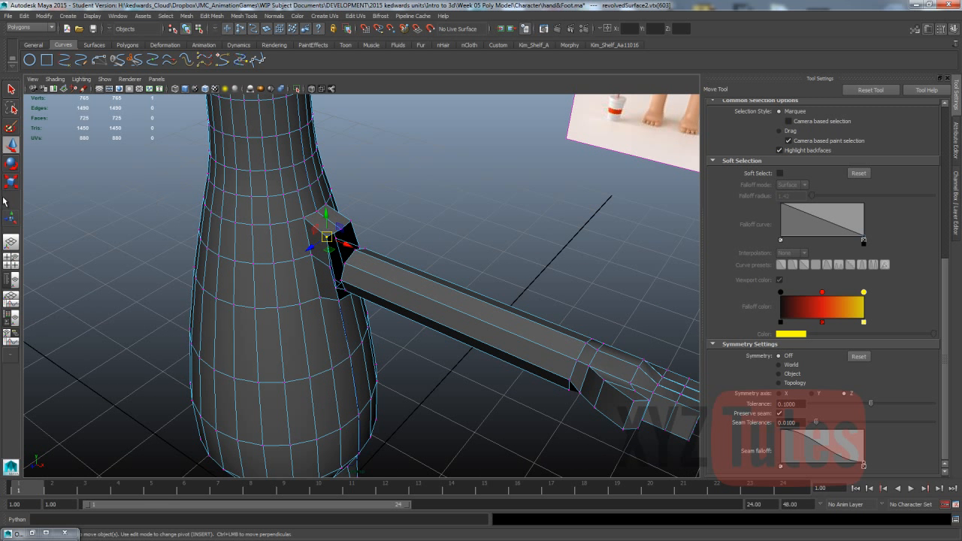
click(791, 365)
click(351, 222)
alt+drag(457, 241, 331, 225)
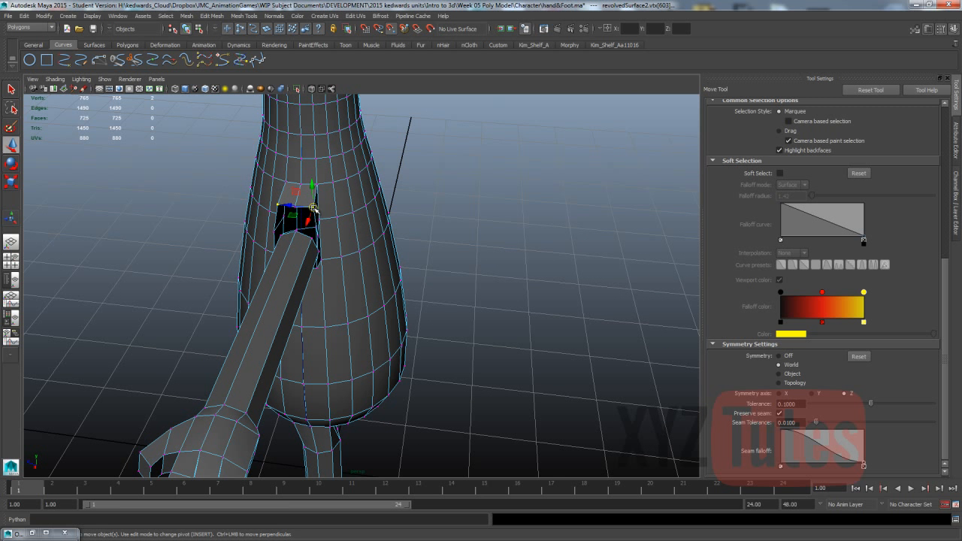
click(312, 239)
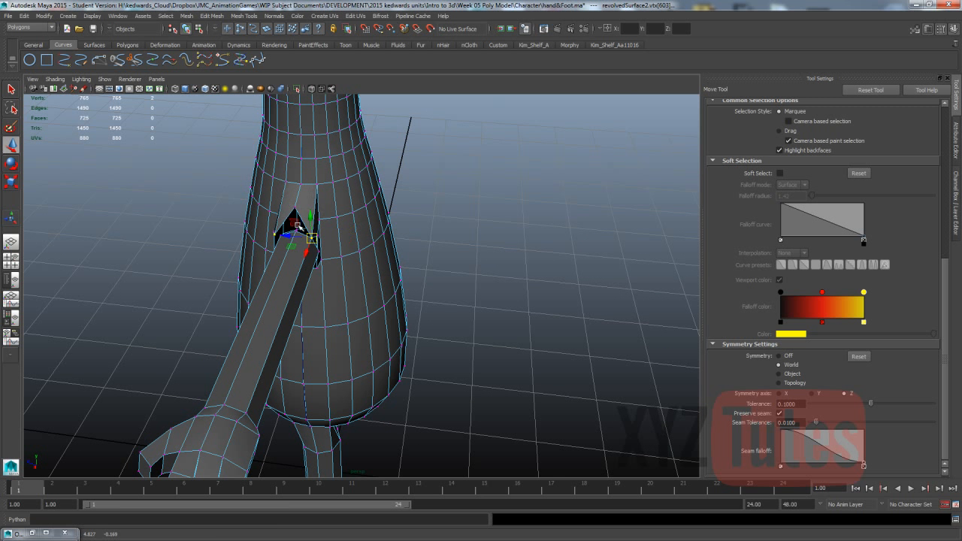
click(293, 232)
scroll(429, 230, up, 5)
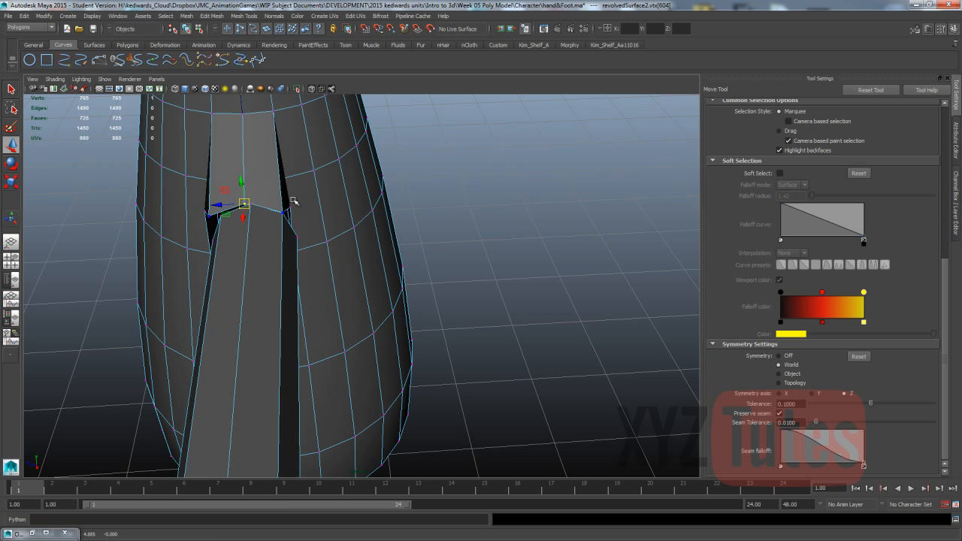
Turn off the Move tool's symmetry after checking the arm joint
alt+drag(291, 199, 344, 185)
right_drag(258, 234, 279, 219)
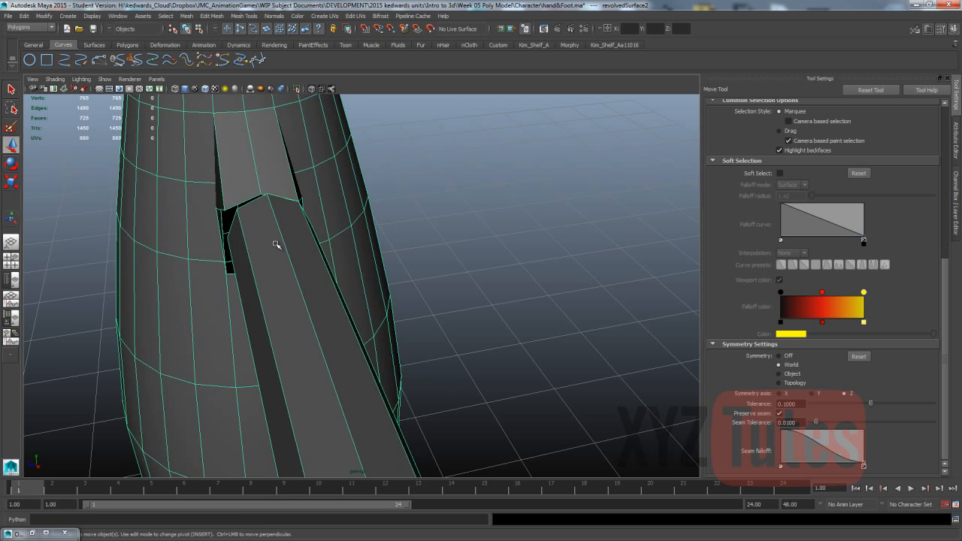
alt+drag(303, 265, 451, 225)
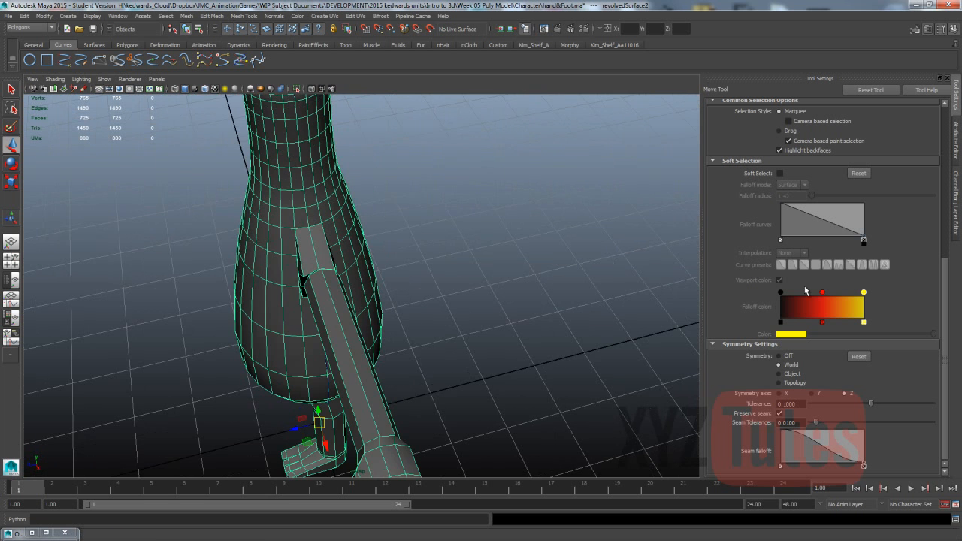
click(792, 353)
alt+drag(346, 268, 393, 231)
scroll(393, 232, up, 3)
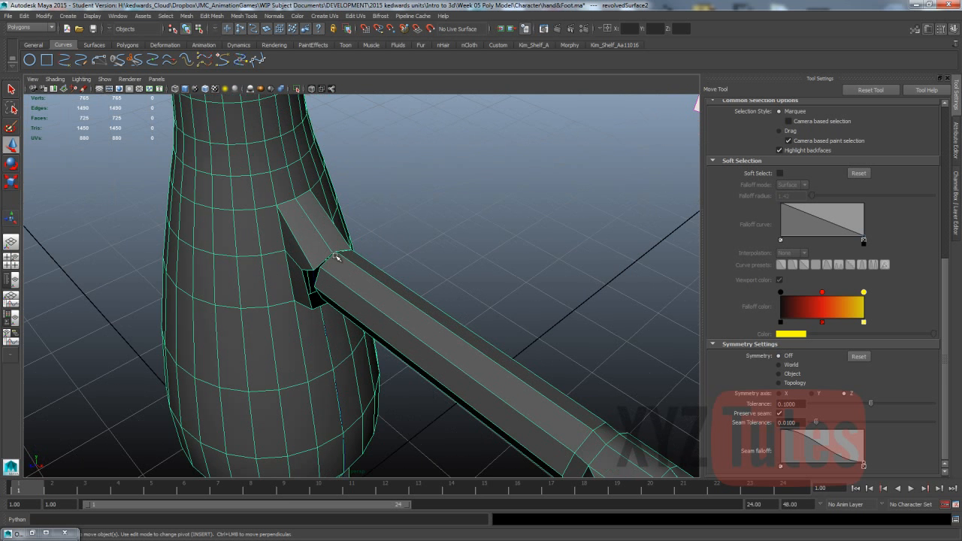
Return to vertex selection and snap the remaining arm stub vertices onto the arm's rim
scroll(326, 249, up, 2)
right_drag(280, 197, 294, 204)
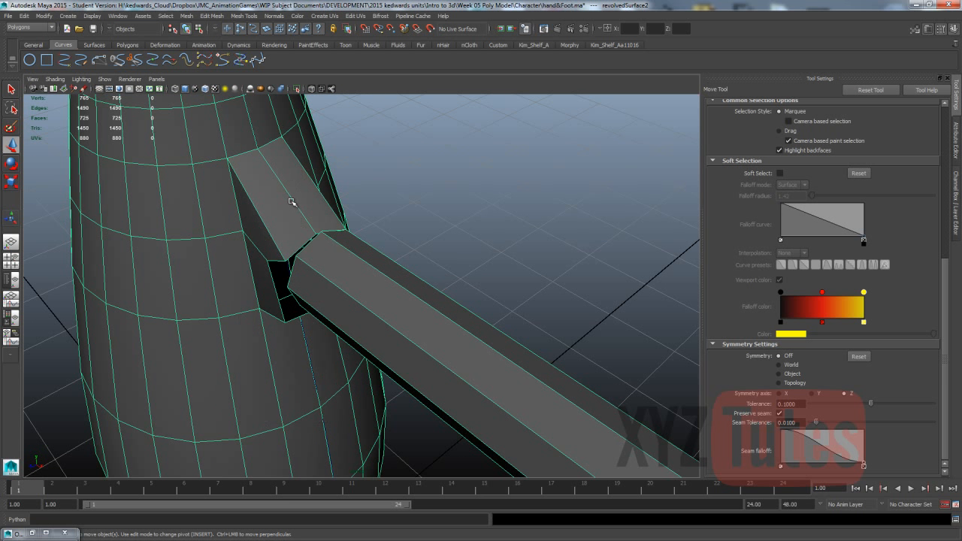
click(315, 236)
drag(315, 236, 320, 233)
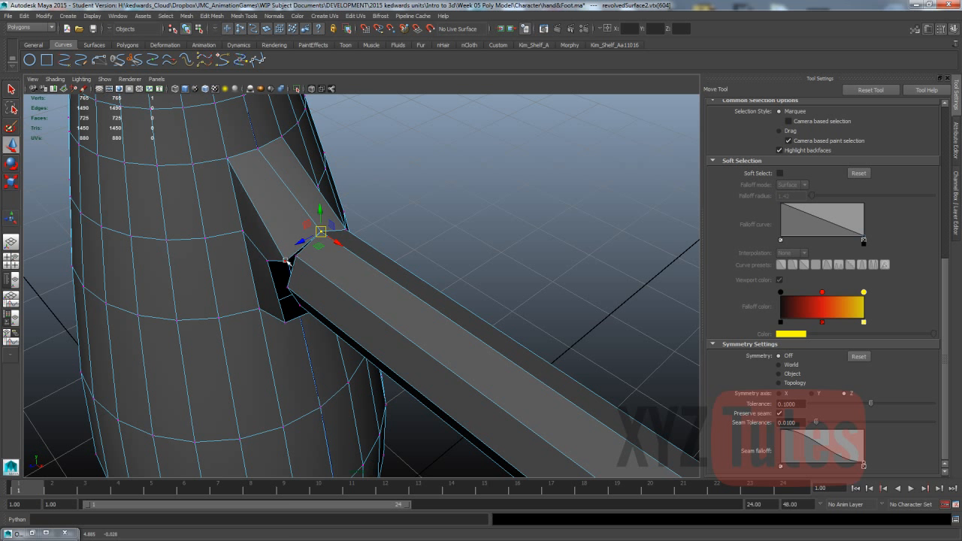
click(286, 261)
key(v)
drag(286, 260, 295, 256)
click(270, 260)
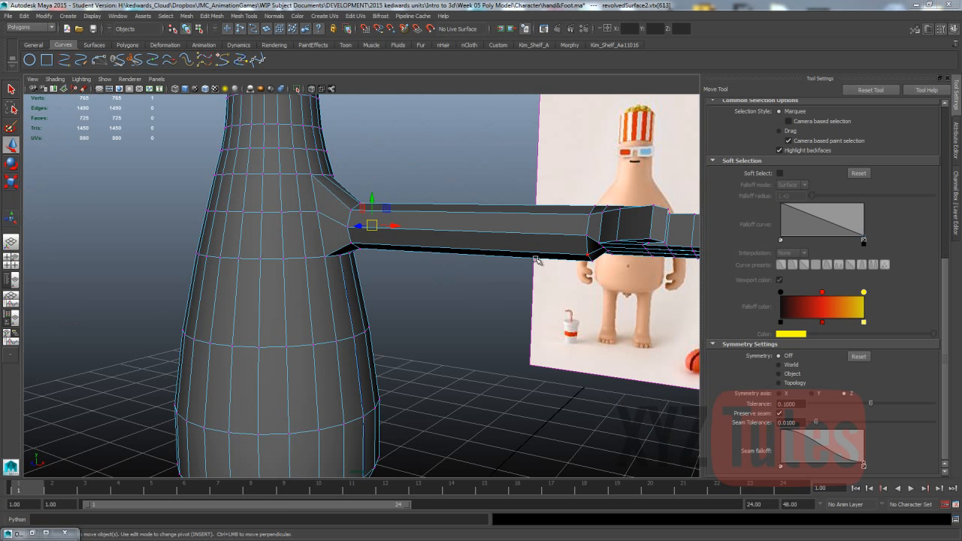
click(459, 186)
Select all the overlapping vertices around the arm joint and merge them with Merge Components
scroll(455, 186, down, 6)
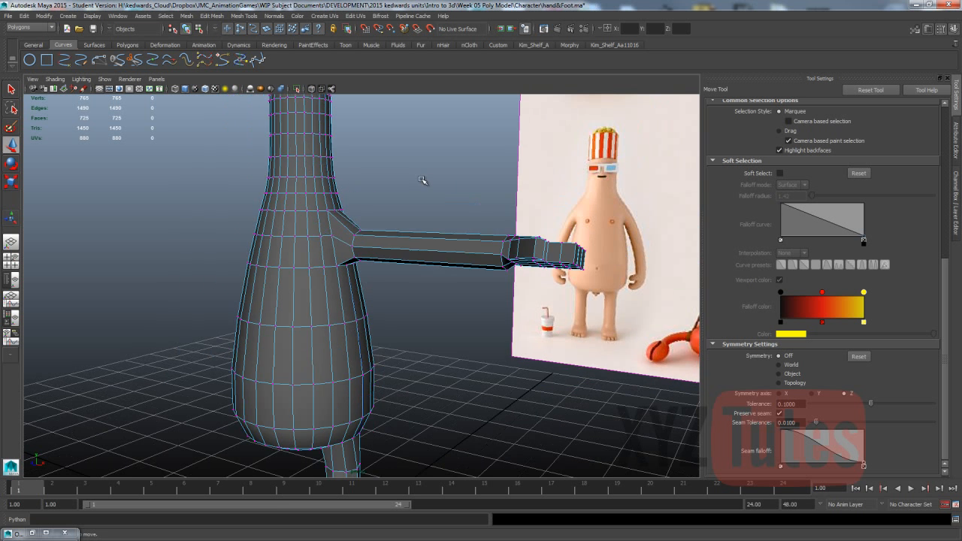
alt+drag(447, 184, 451, 186)
drag(401, 217, 371, 289)
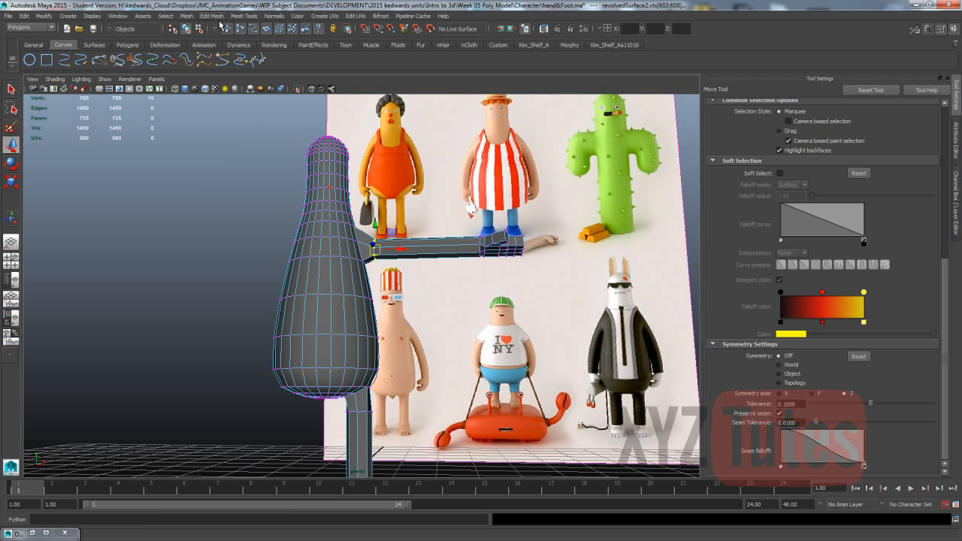
click(186, 16)
mouse_move(220, 15)
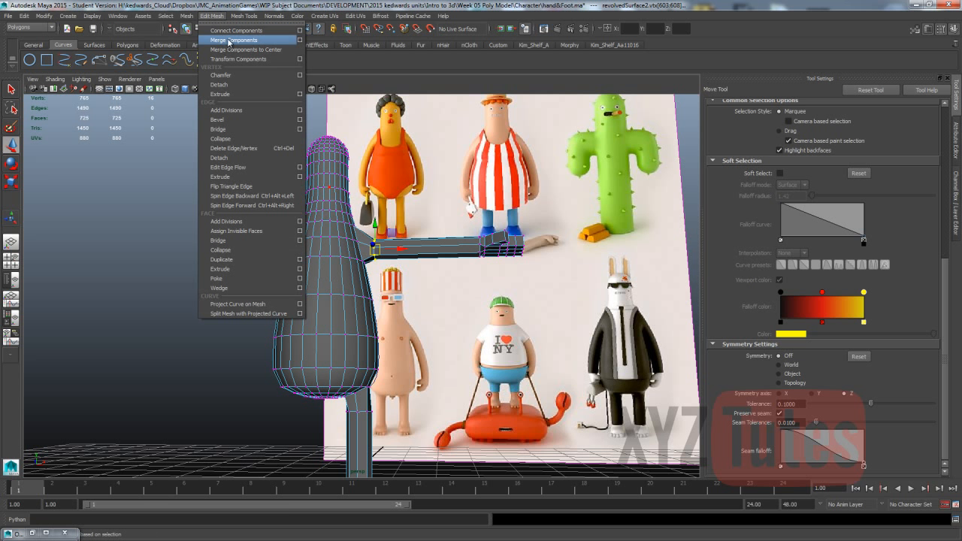
click(229, 41)
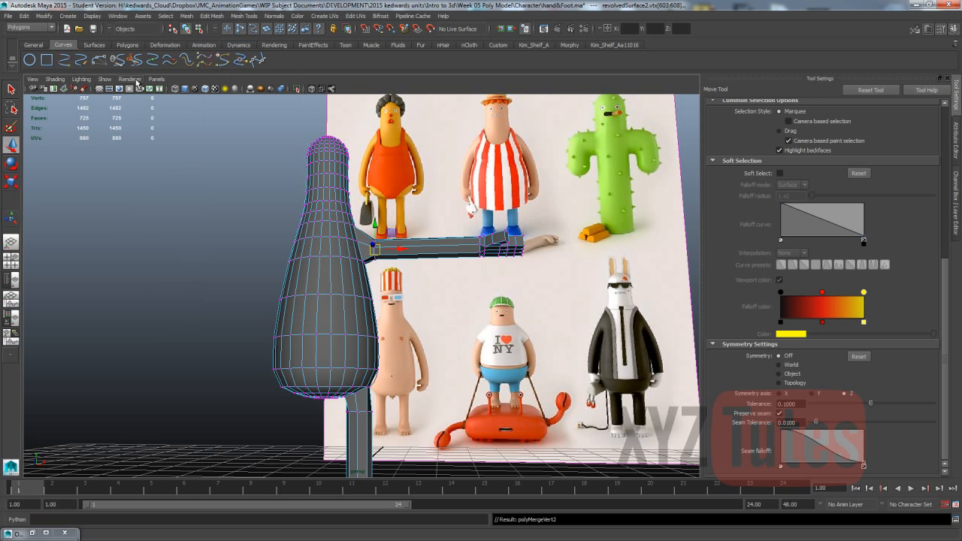
Select the overlapping vertices around the top of the leg and merge them with Merge Components
alt+middle_drag(205, 205, 197, 130)
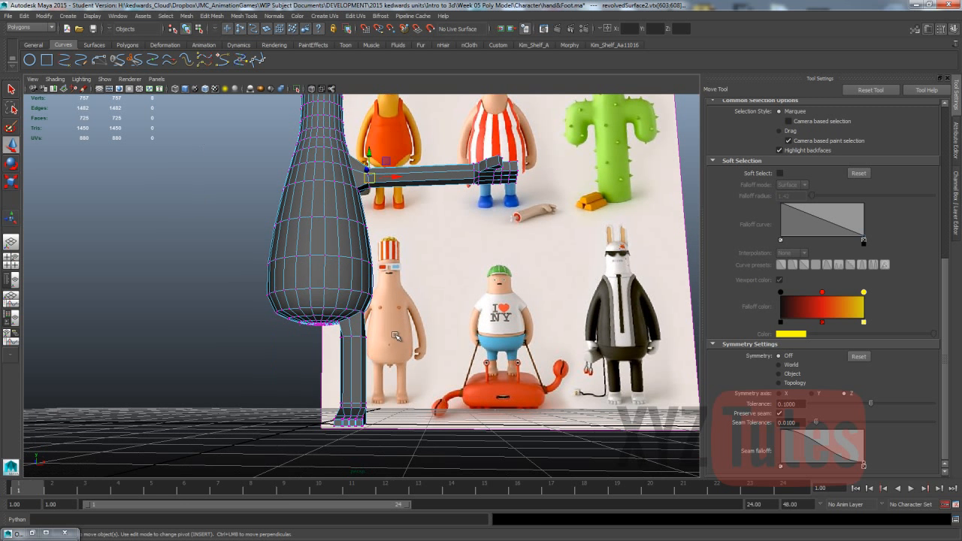
drag(372, 333, 319, 357)
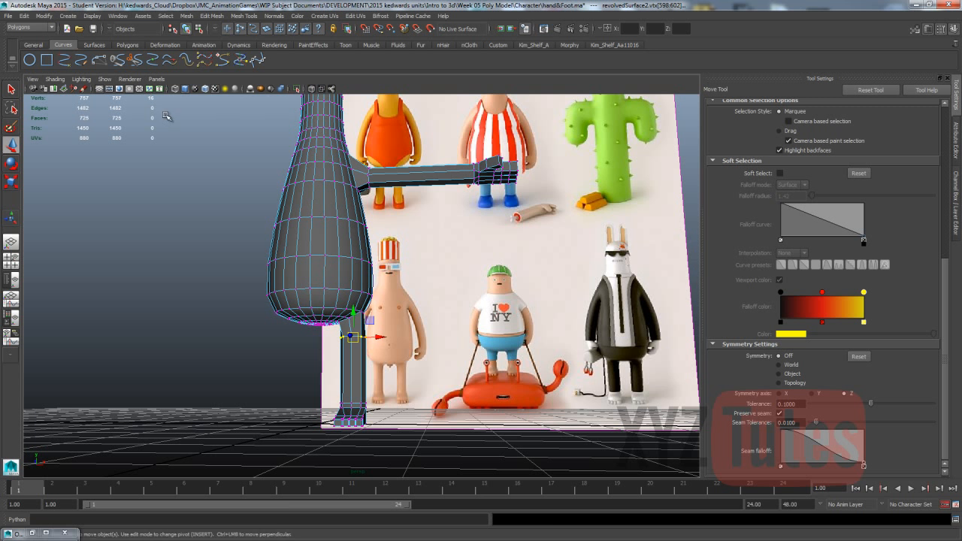
click(186, 16)
mouse_move(203, 14)
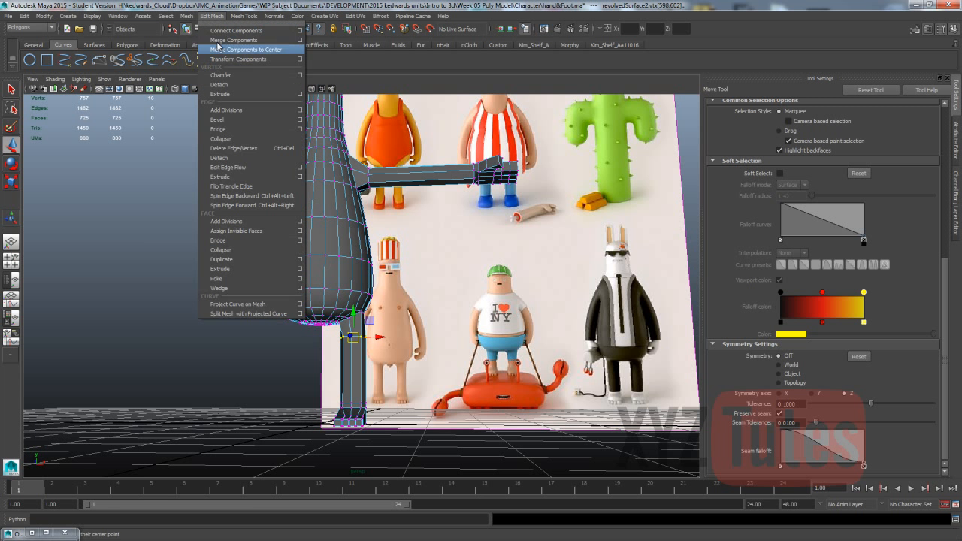
click(218, 40)
click(225, 251)
Switch the combined mesh to object mode and display it with smooth mesh preview
alt+drag(225, 251, 346, 245)
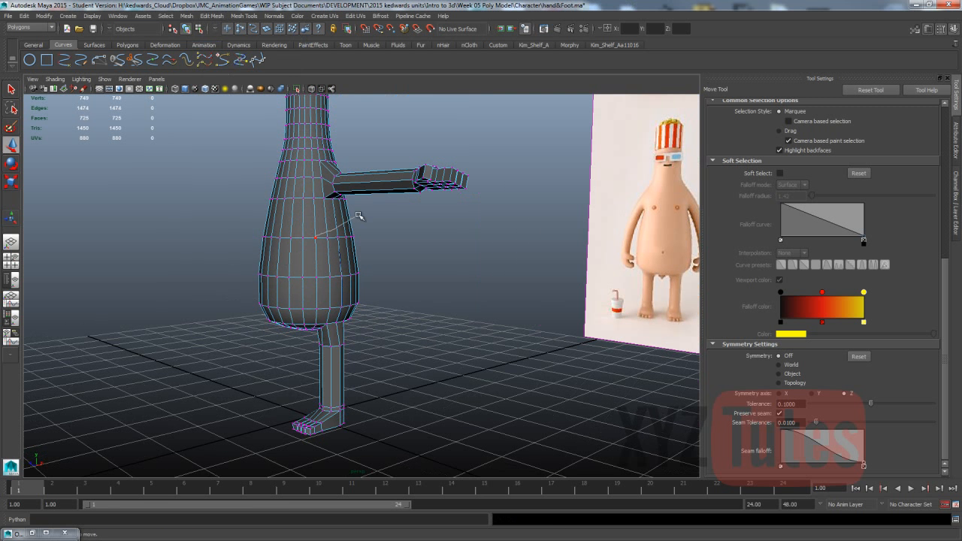
right_drag(358, 216, 361, 216)
click(337, 231)
scroll(289, 188, down, 2)
alt+drag(269, 215, 334, 179)
key(3)
click(432, 267)
alt+drag(432, 267, 362, 302)
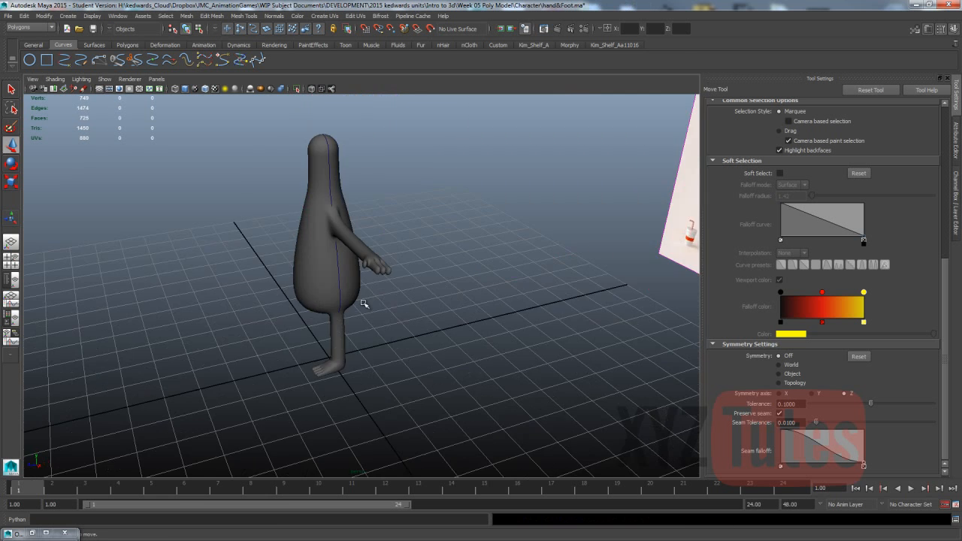
Examine the smoothed character's proportions against the reference image in the front and perspective views
scroll(331, 242, up, 3)
alt+drag(244, 234, 370, 211)
scroll(315, 200, down, 3)
key(space)
scroll(364, 212, down, 6)
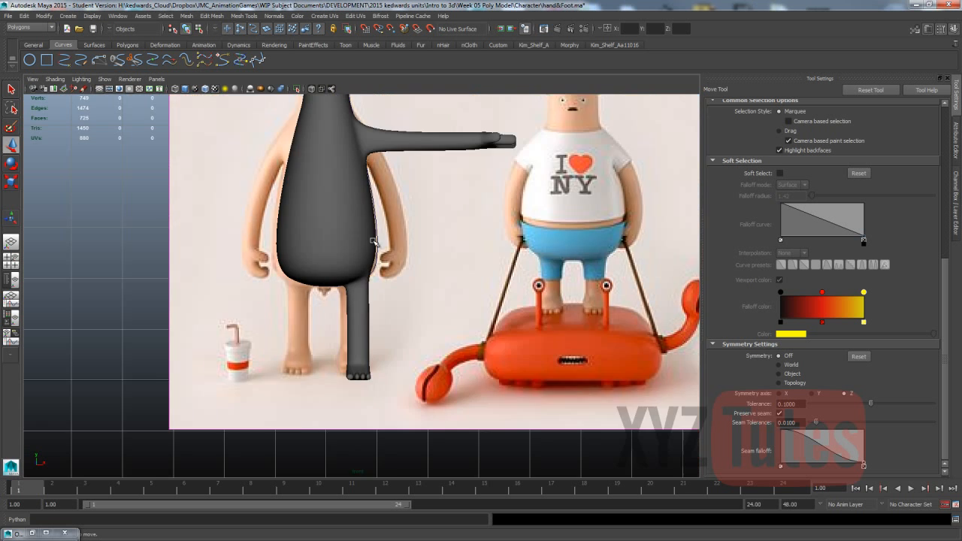
scroll(347, 283, up, 3)
key(space)
drag(349, 281, 321, 252)
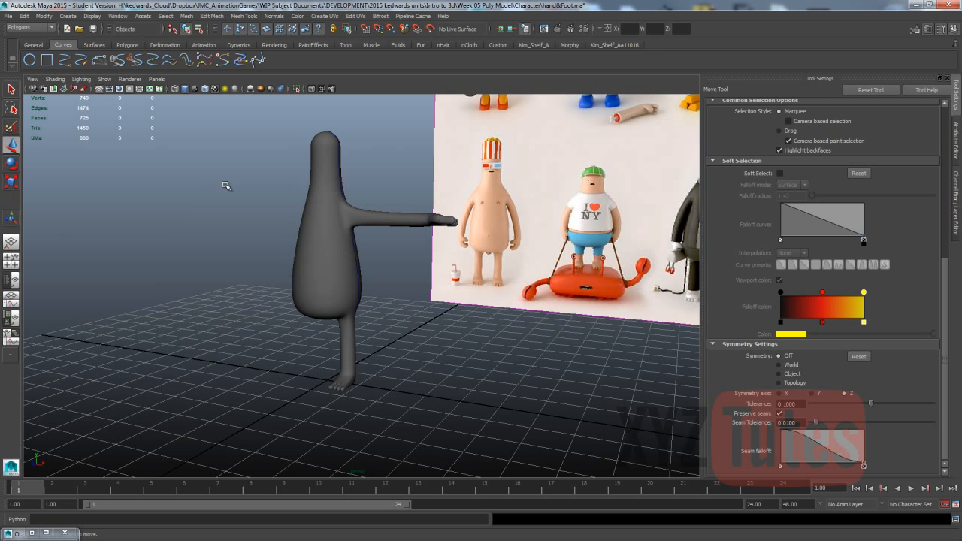
Turn off the smooth preview and switch the body mesh to edge selection around the arm joint
alt+middle_drag(311, 159, 308, 215)
alt+drag(270, 211, 236, 219)
alt+right_drag(236, 219, 268, 226)
alt+drag(268, 226, 266, 202)
click(275, 229)
right_click(238, 209)
click(239, 232)
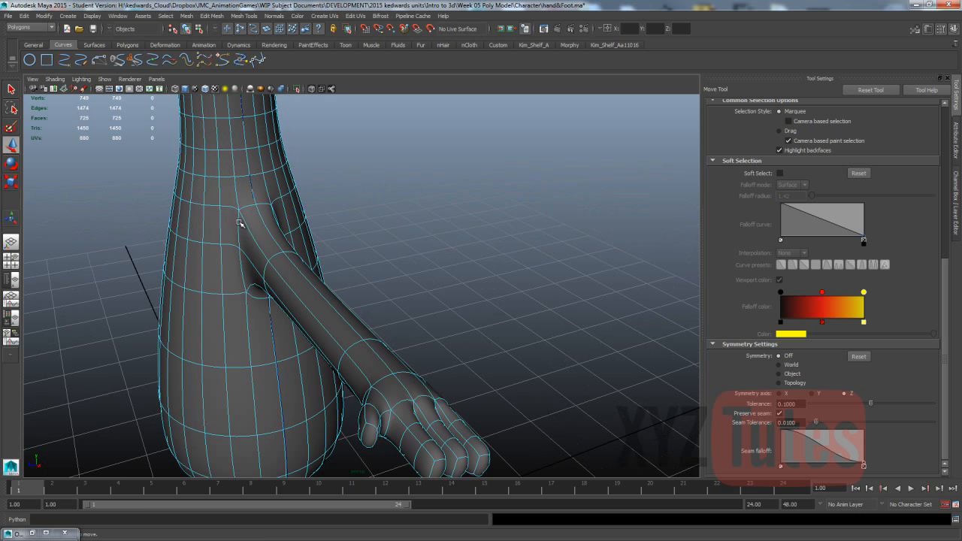
click(241, 227)
alt+drag(276, 215, 269, 228)
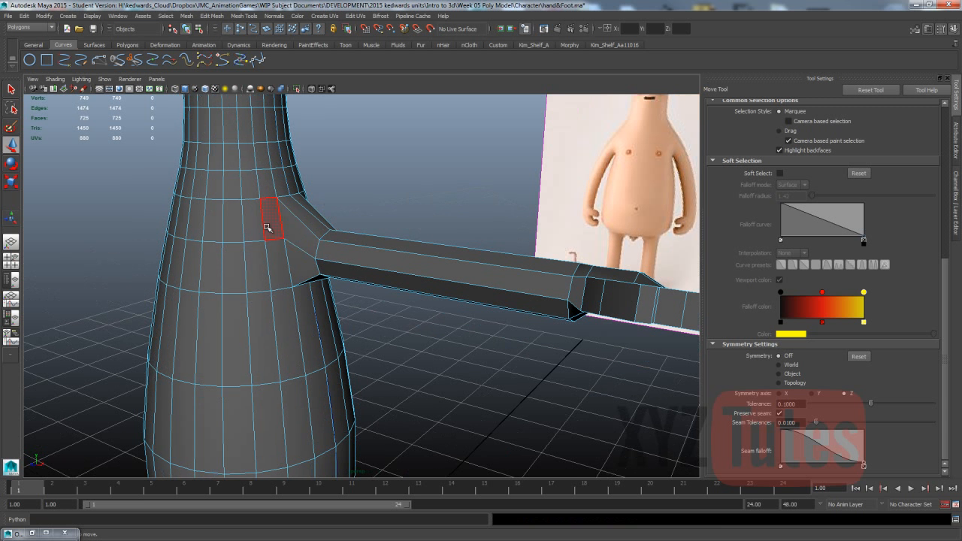
right_click(283, 221)
Select the vertical body edges on both sides of the arm joint and look for a suitable mesh command
click(282, 211)
click(278, 218)
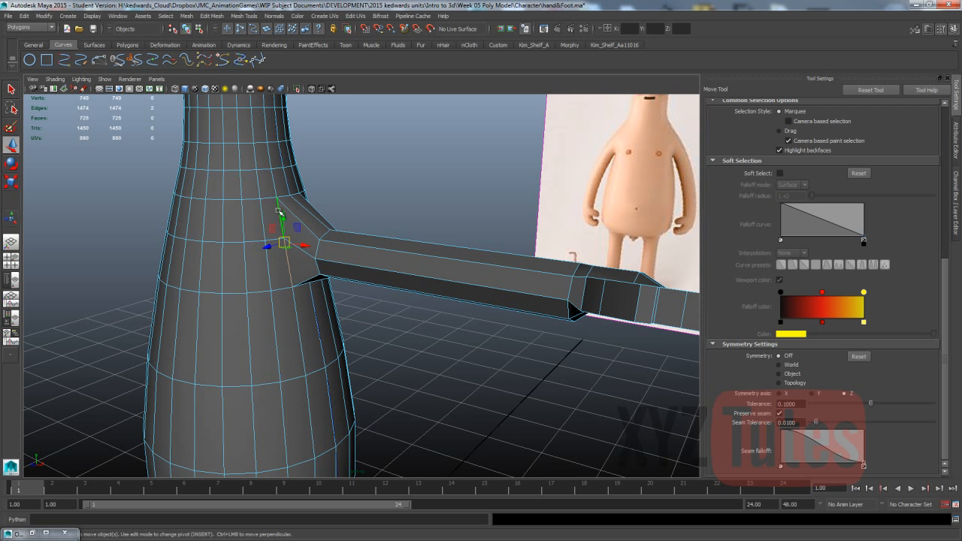
alt+drag(279, 221, 305, 248)
shift+click(305, 246)
shift+click(311, 201)
alt+drag(237, 171, 316, 153)
alt+drag(233, 150, 318, 134)
click(185, 17)
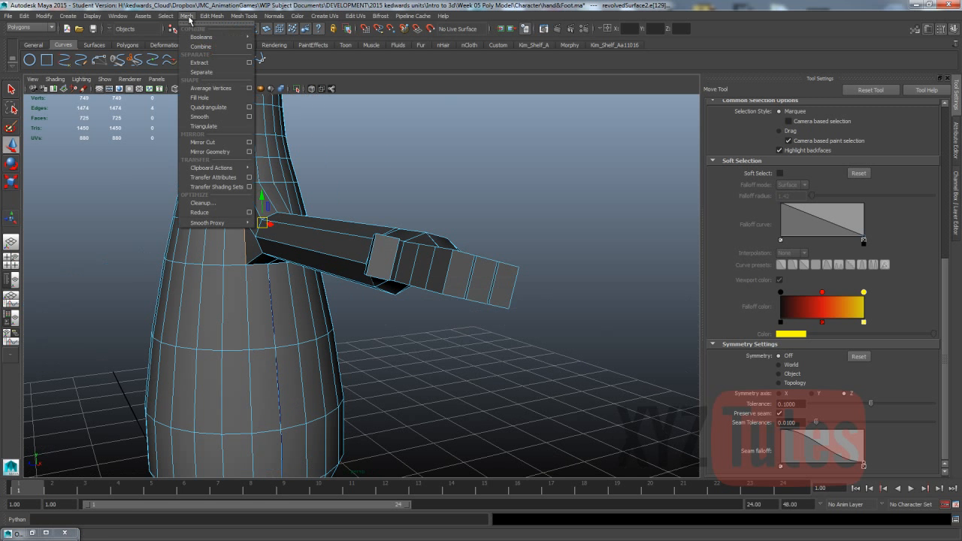
click(203, 85)
Select the vertical body edges beside the arm joint and slide them away from the arm with the Slide Edge Tool
alt+drag(408, 194, 256, 214)
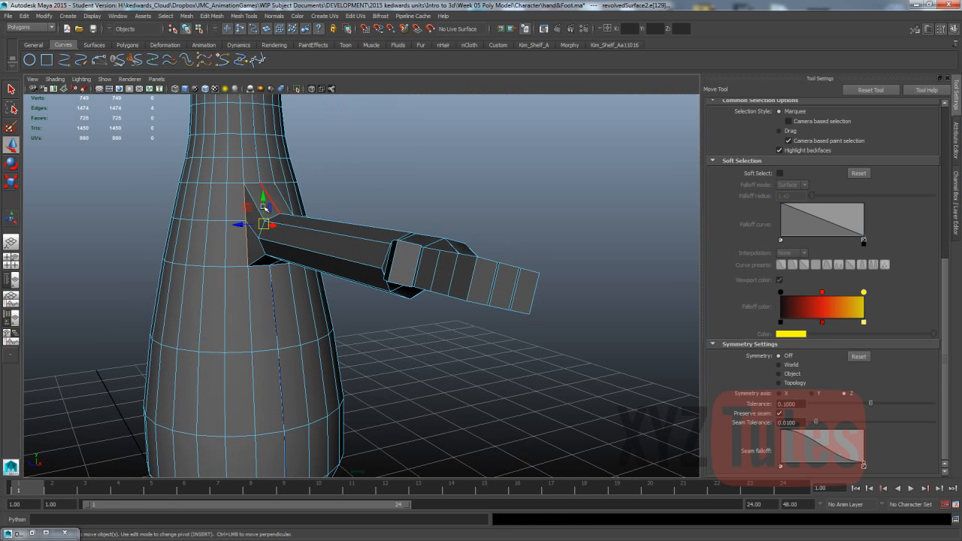
key(e)
click(242, 210)
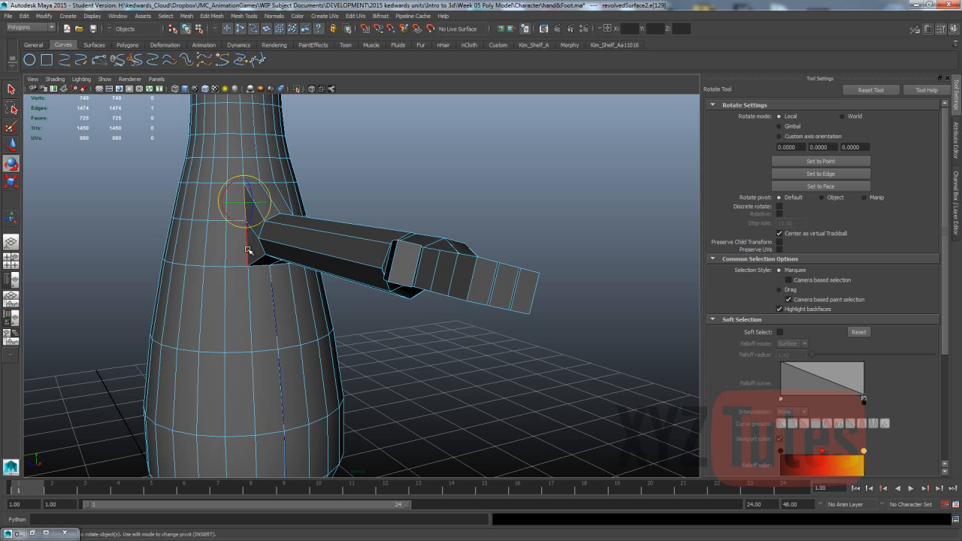
click(187, 16)
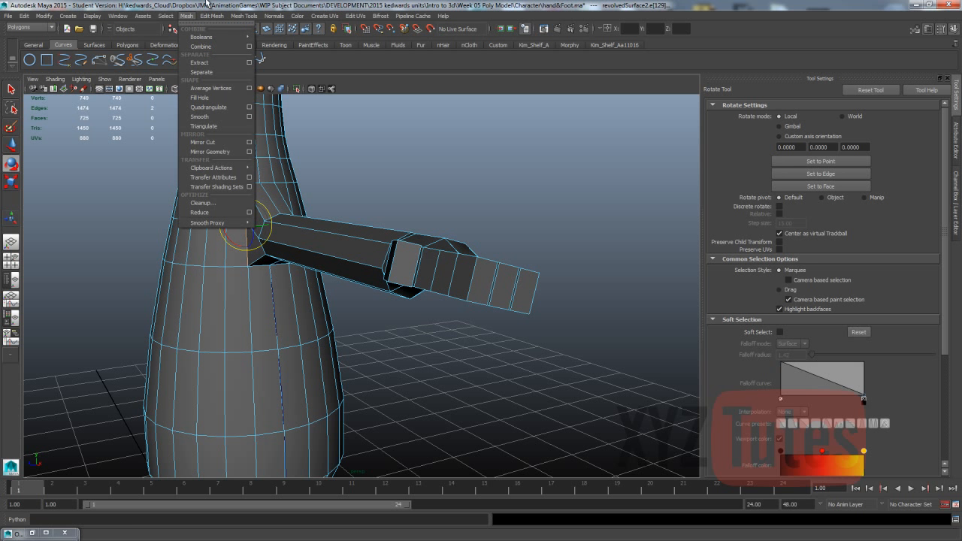
mouse_move(244, 16)
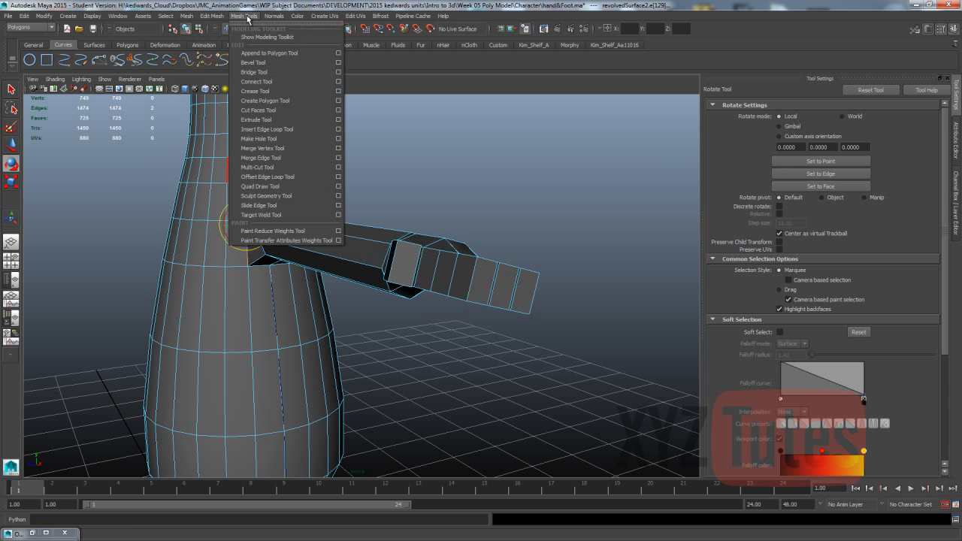
click(250, 205)
middle_drag(235, 211, 229, 213)
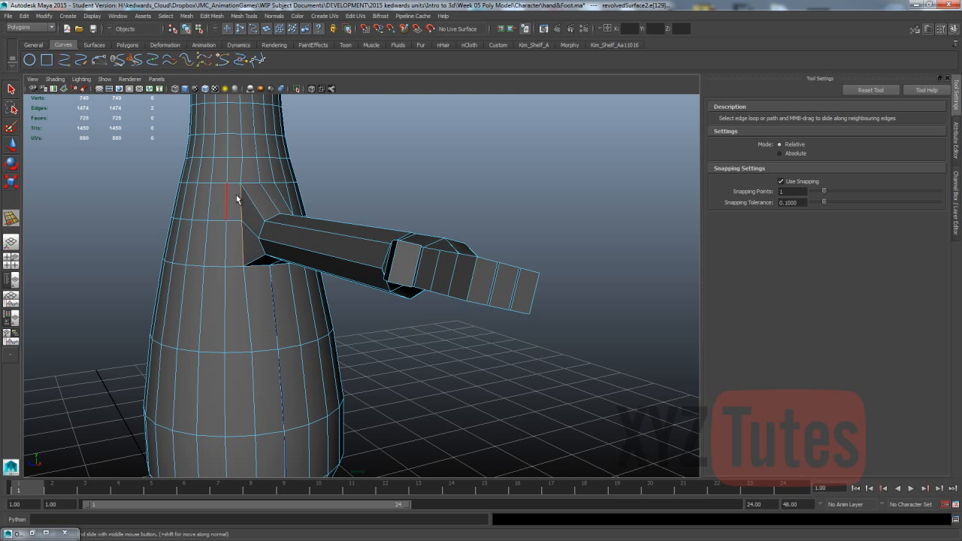
alt+drag(236, 199, 180, 204)
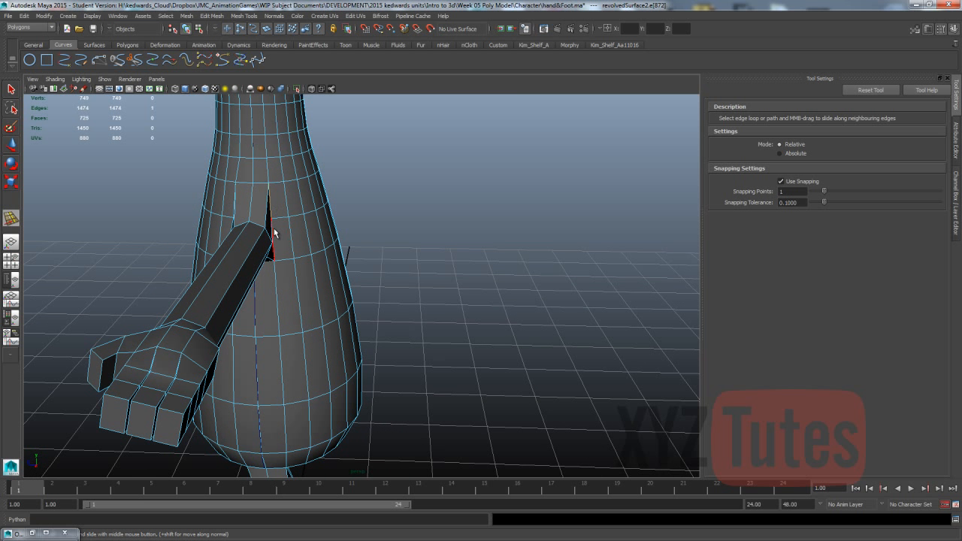
alt+drag(272, 233, 354, 172)
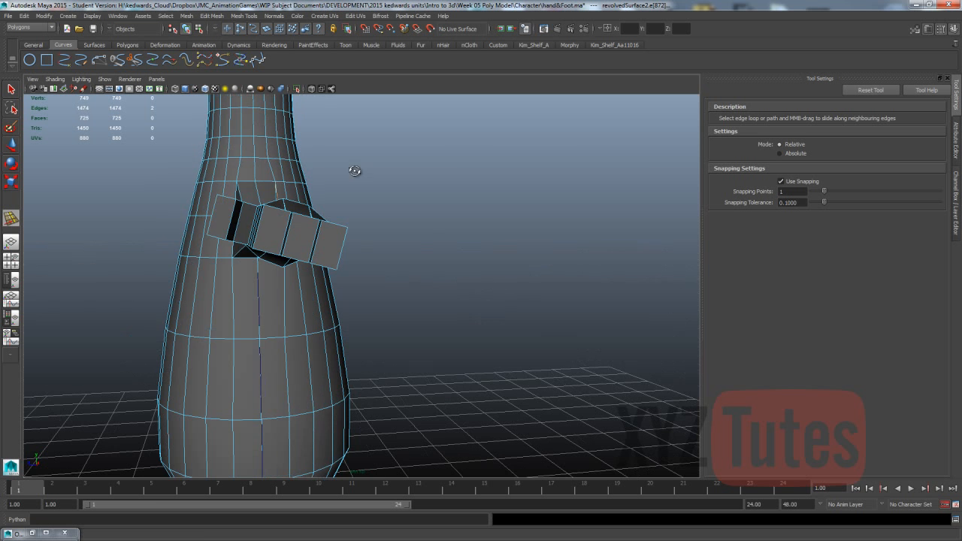
click(370, 175)
Return the mesh to object mode and display the whole character with smooth mesh preview
right_drag(230, 165, 275, 152)
alt+drag(507, 180, 556, 201)
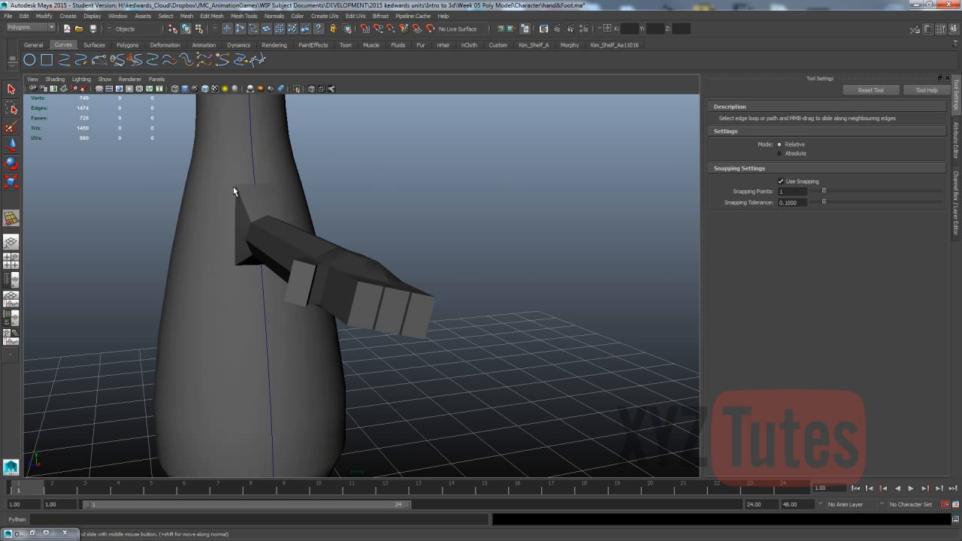
click(233, 191)
key(3)
click(375, 192)
alt+drag(375, 192, 481, 188)
alt+right_drag(481, 188, 374, 178)
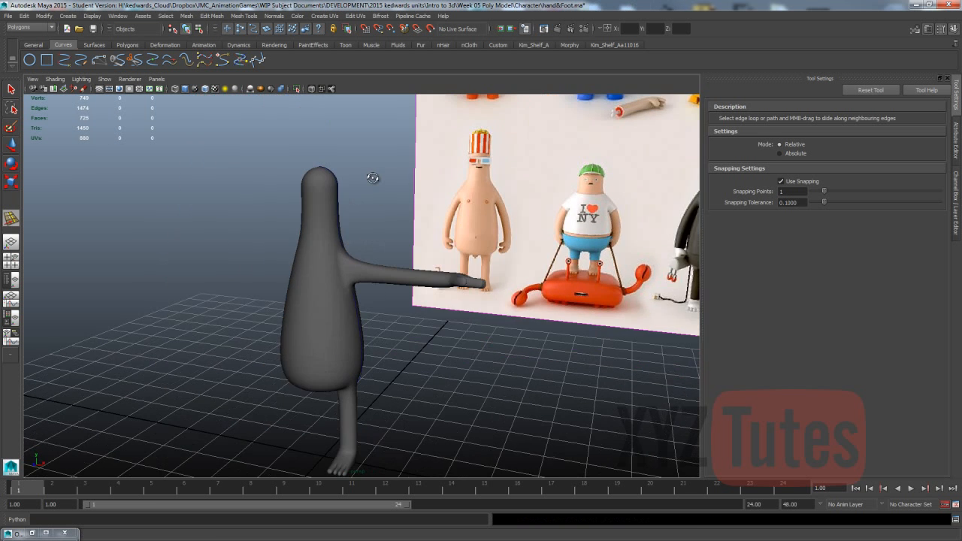
Show the character mesh in the front view with X-ray shading so the reference face shows through
alt+drag(373, 178, 365, 210)
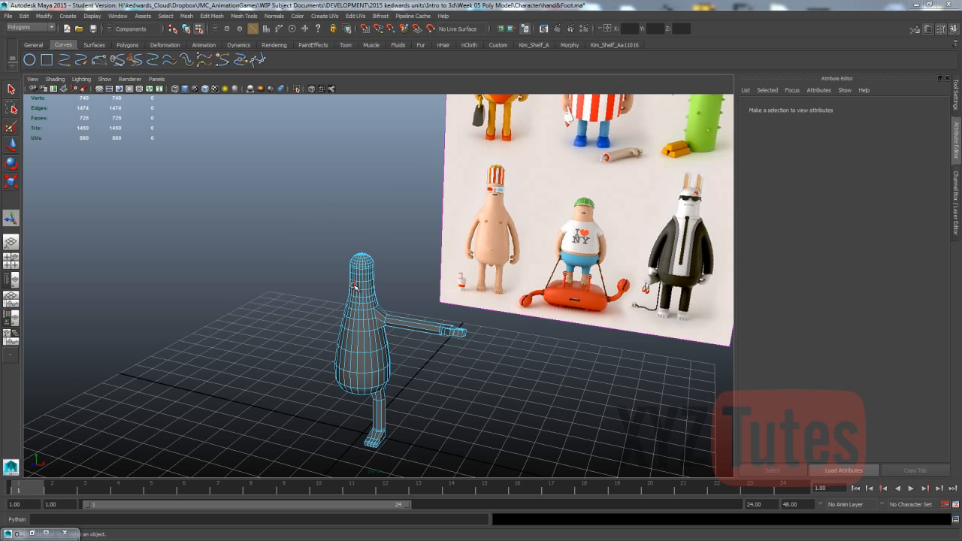
scroll(331, 303, up, 4)
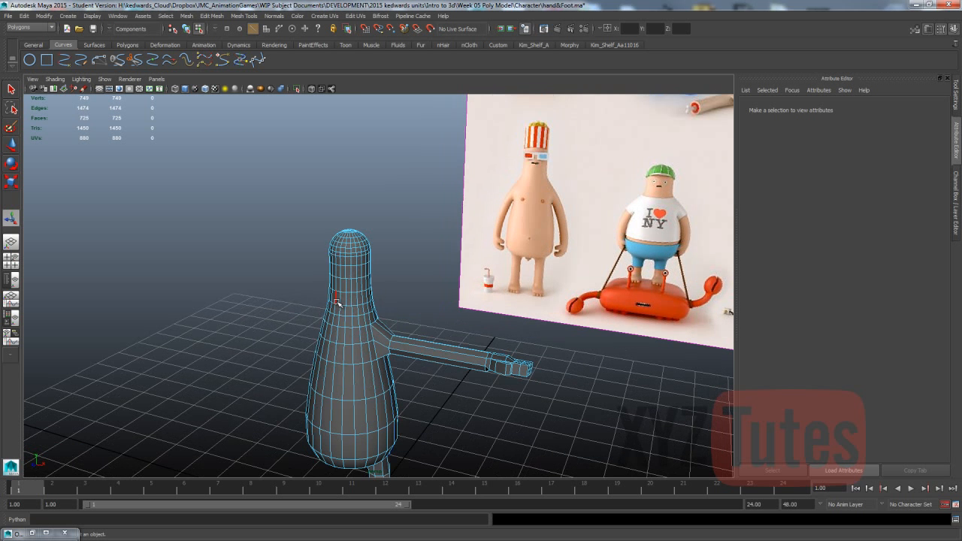
key(space)
drag(337, 304, 333, 318)
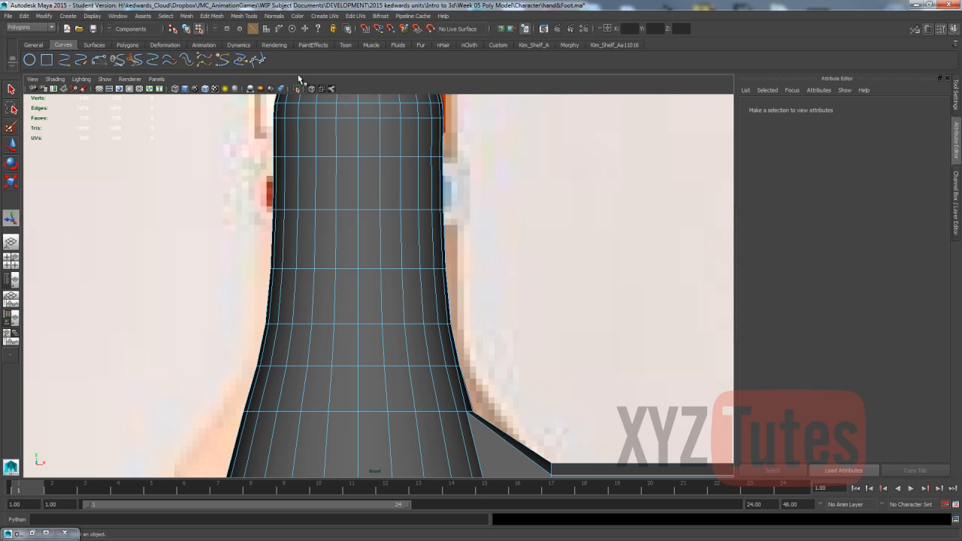
click(313, 88)
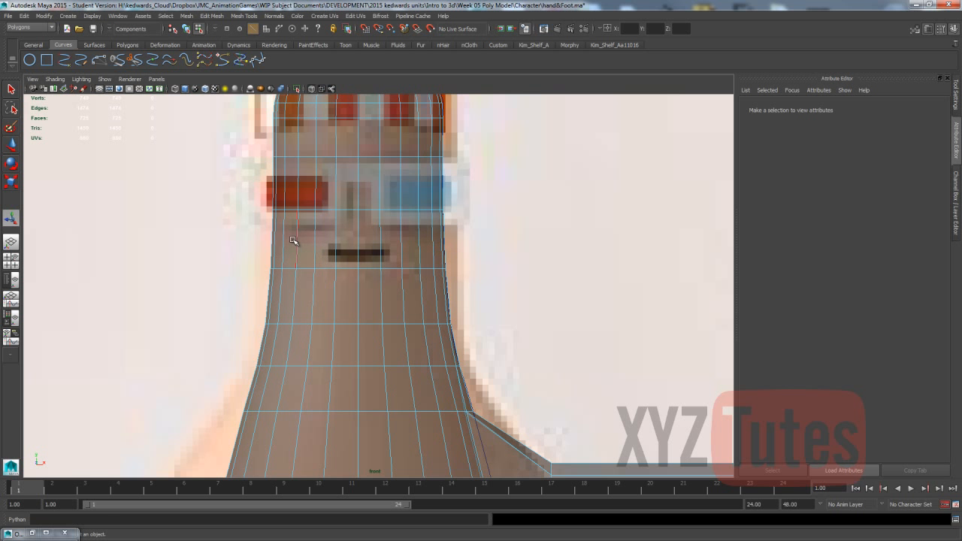
Insert a horizontal edge loop around the head just above the reference mouth with the Insert Edge Loop Tool
click(243, 16)
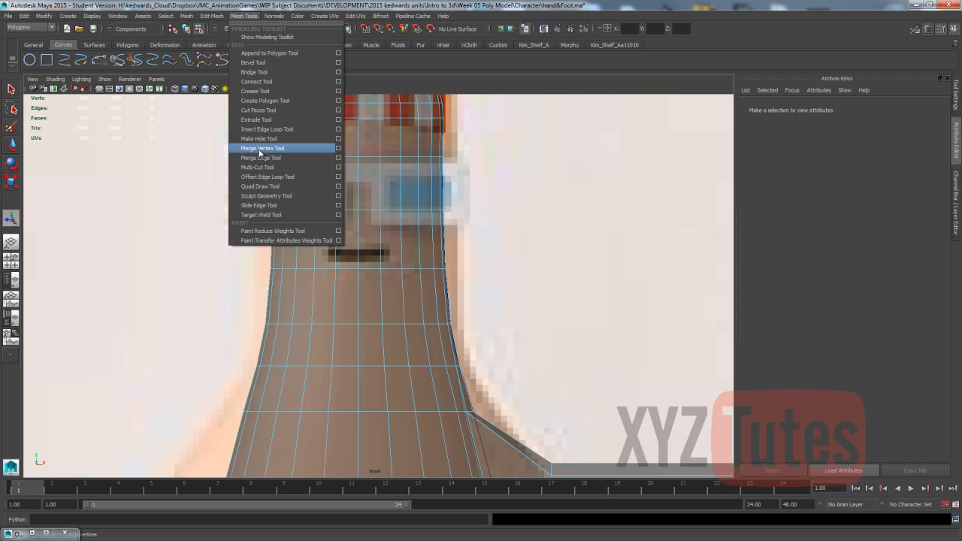
click(267, 129)
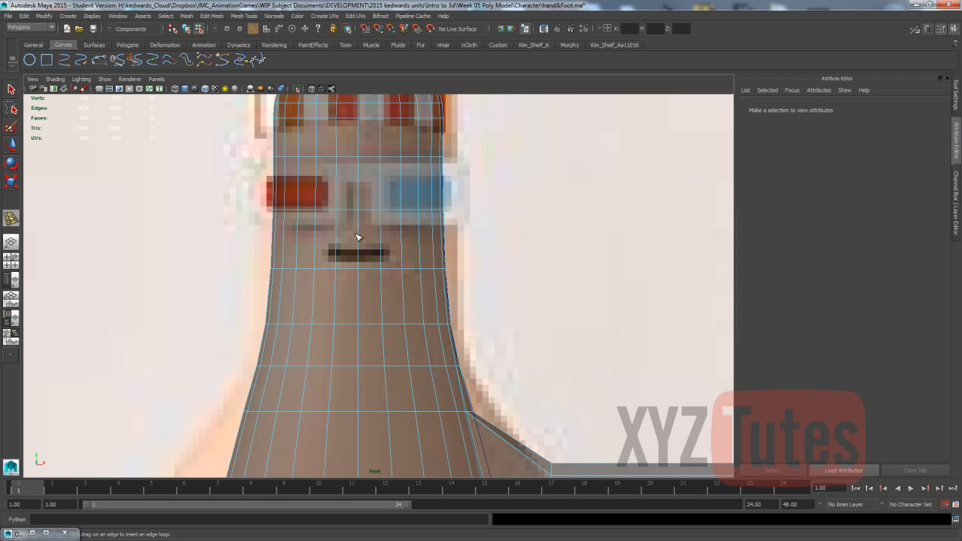
click(357, 241)
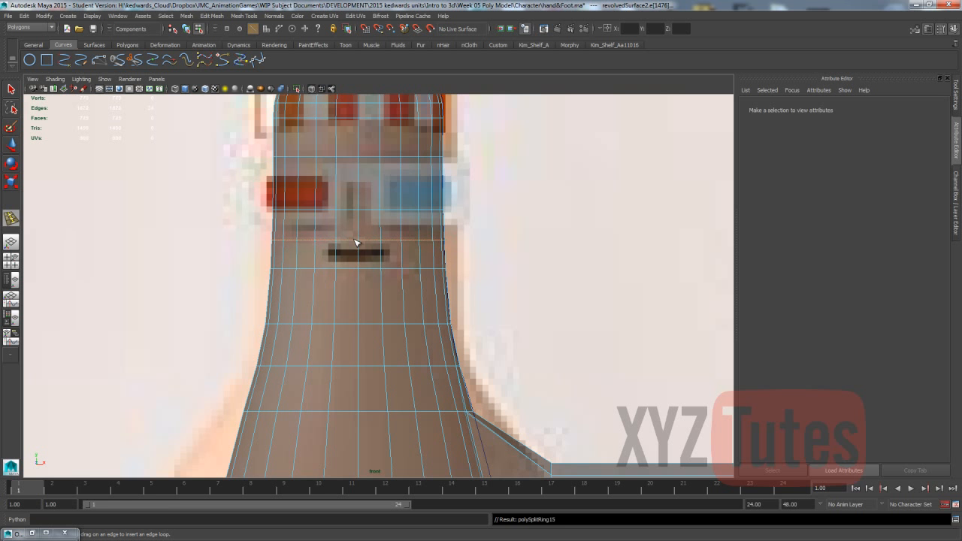
Switch the mesh to face selection and select the row of four faces covering the mouth
key(q)
right_drag(337, 243, 337, 268)
drag(326, 256, 397, 254)
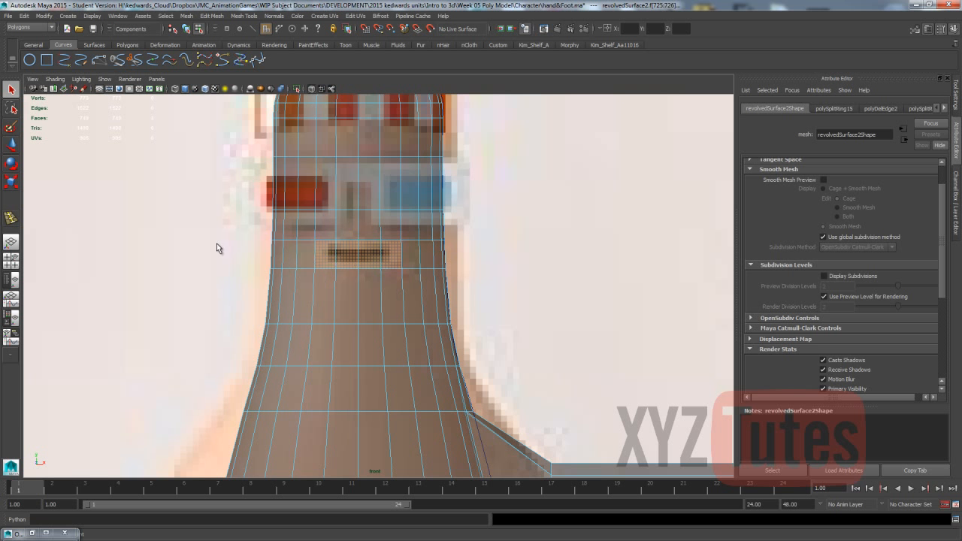
Select the two lower corner vertices of the mouth area and move them up slightly
right_drag(329, 260, 316, 264)
click(314, 268)
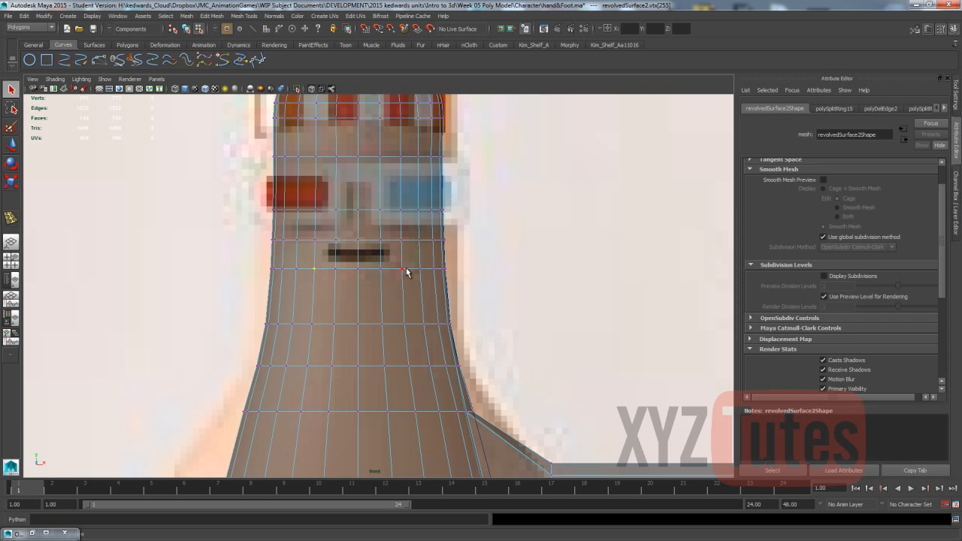
shift+click(402, 269)
key(w)
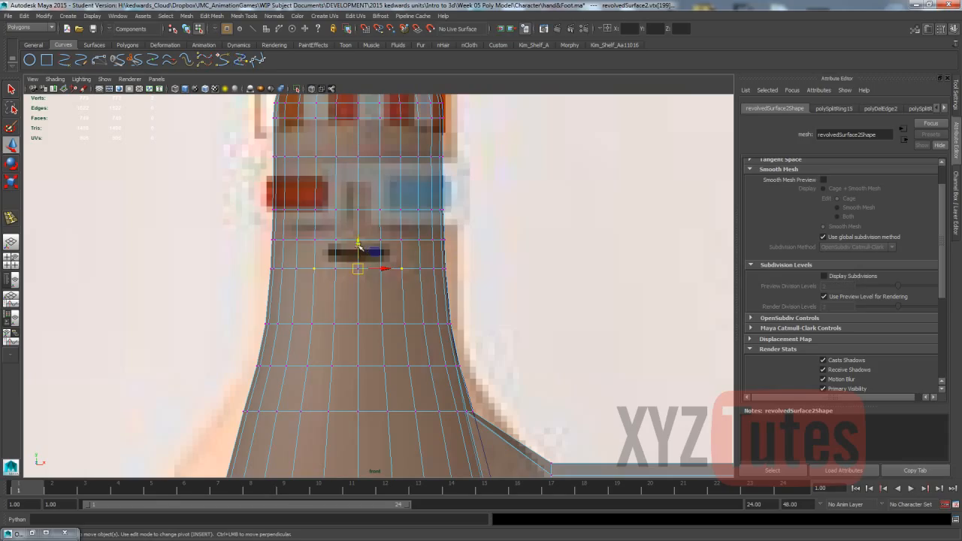
drag(356, 244, 357, 234)
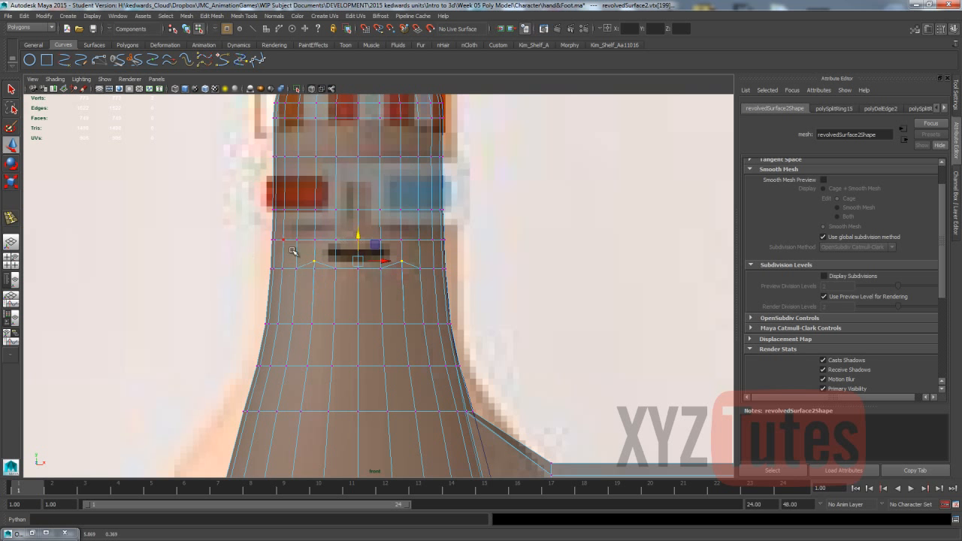
Return to face selection and reselect the four faces over the mouth
right_drag(333, 251, 333, 270)
click(331, 251)
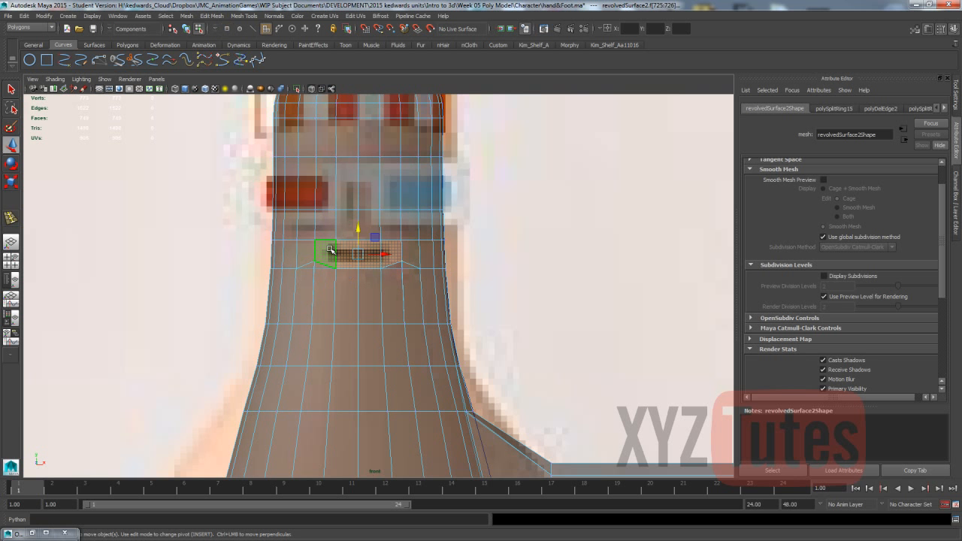
click(371, 251)
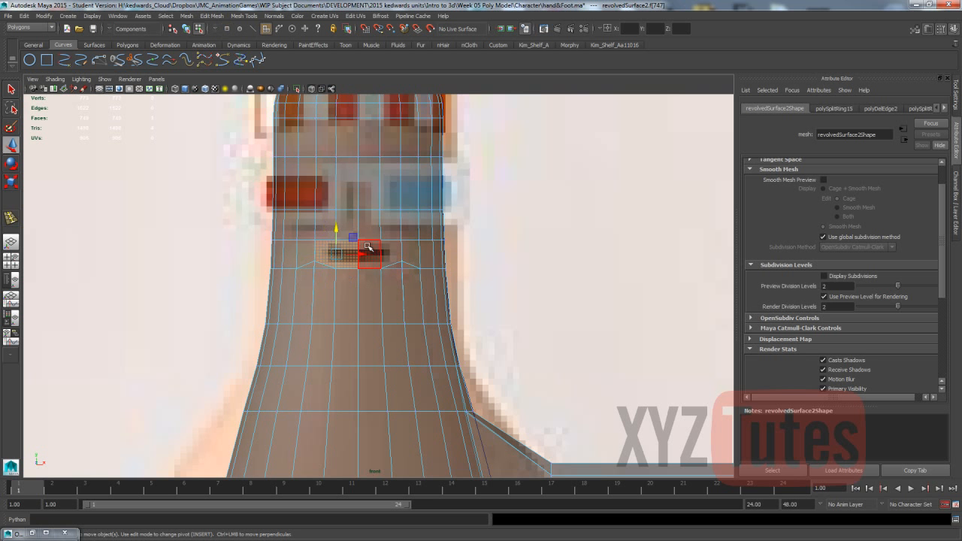
Frame the selected mouth faces in the perspective view and turn off X-ray shading
click(216, 16)
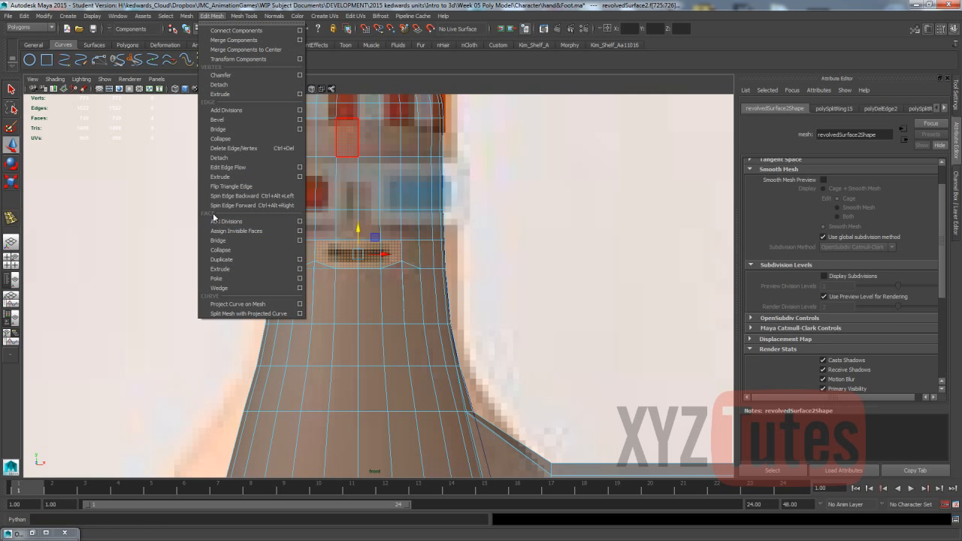
click(513, 246)
key(space)
drag(514, 246, 469, 224)
key(f)
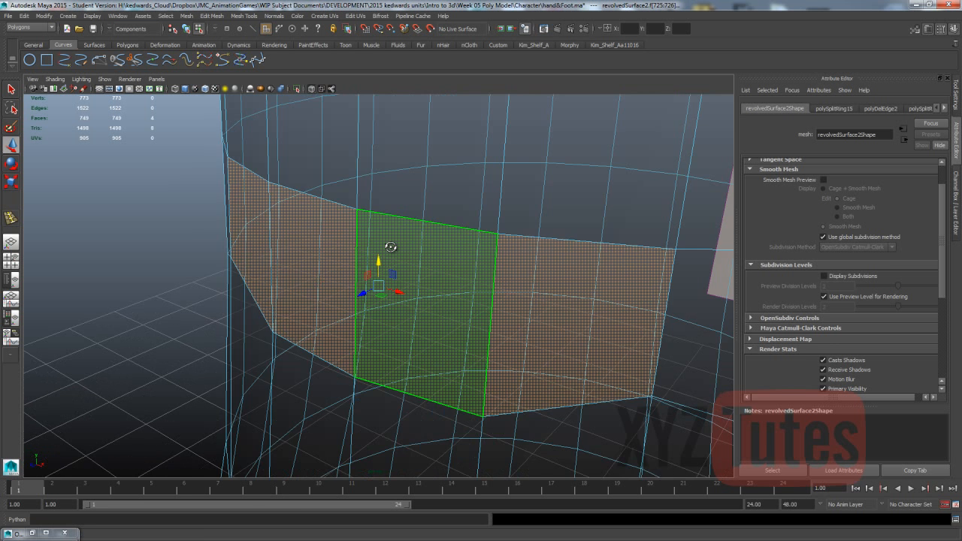
click(311, 89)
alt+right_drag(296, 143, 194, 145)
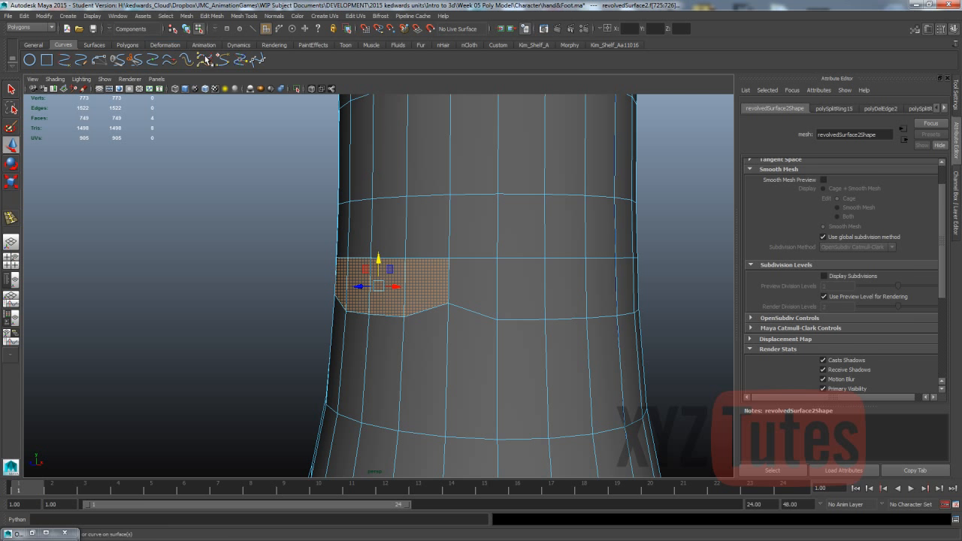
Extrude the selected mouth faces with a thickness of 0.25
click(203, 17)
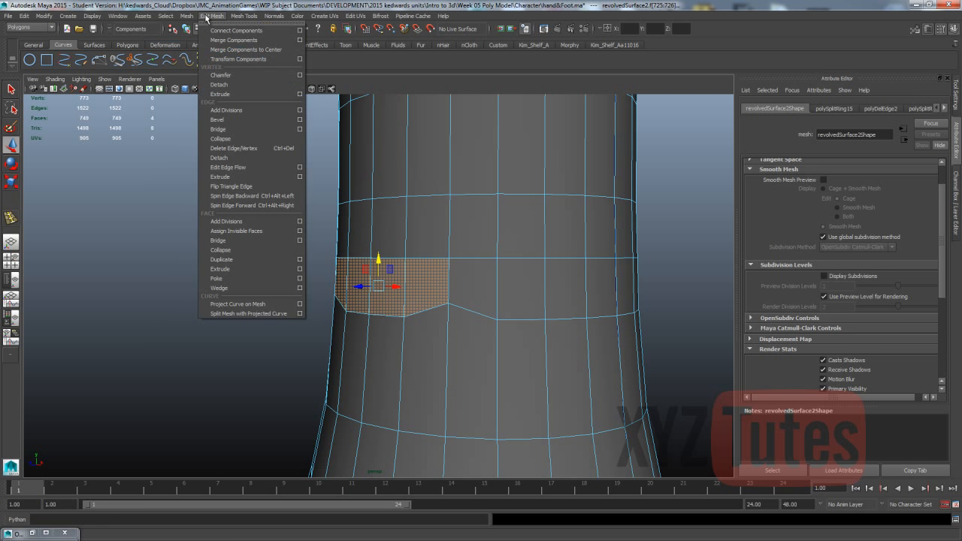
click(238, 270)
click(461, 280)
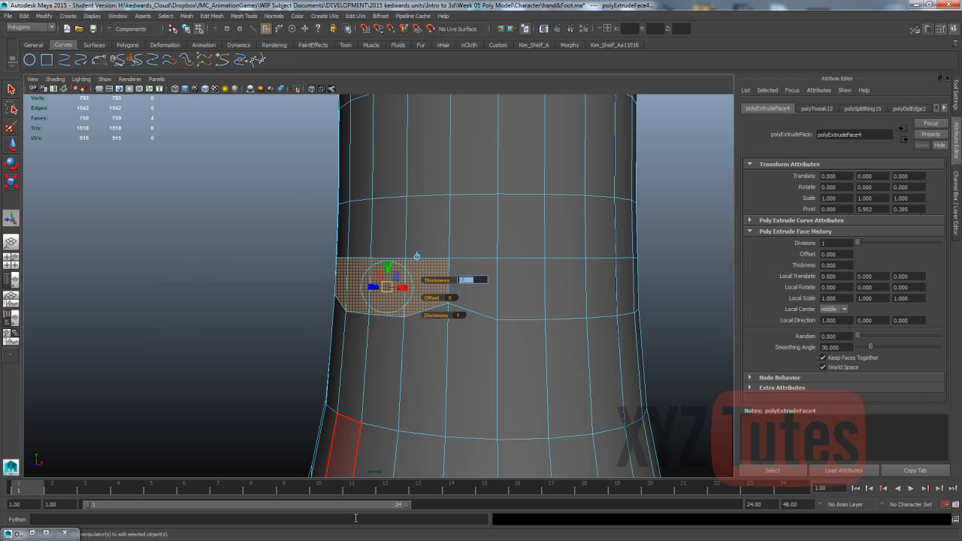
text(0.25)
key(Return)
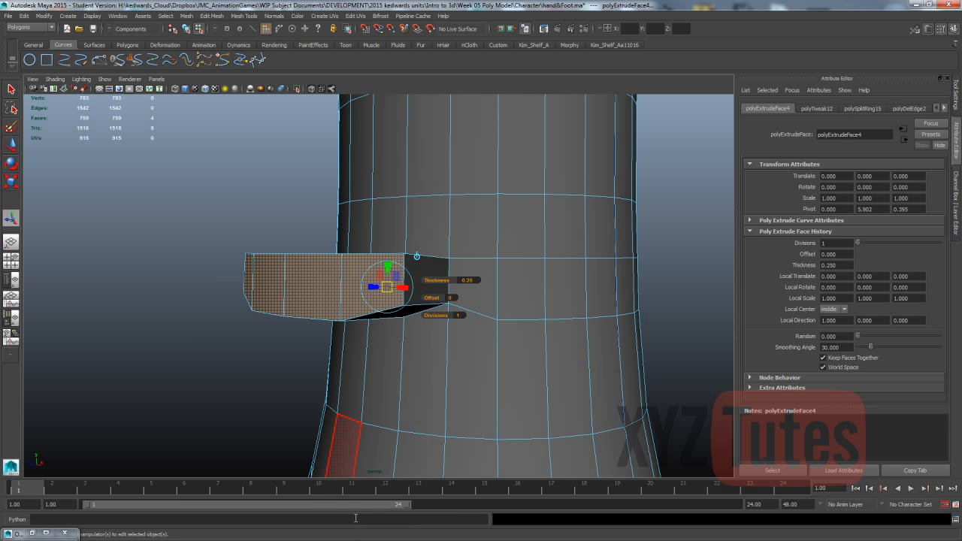
Set the mouth extrusion's thickness to -0.025 and inspect the recess from another angle
click(467, 280)
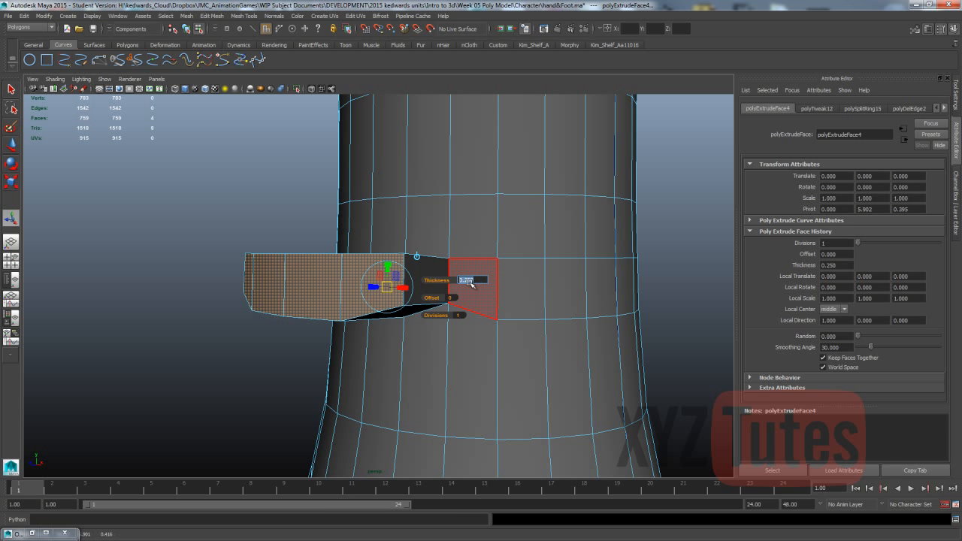
text(-0.025)
key(Return)
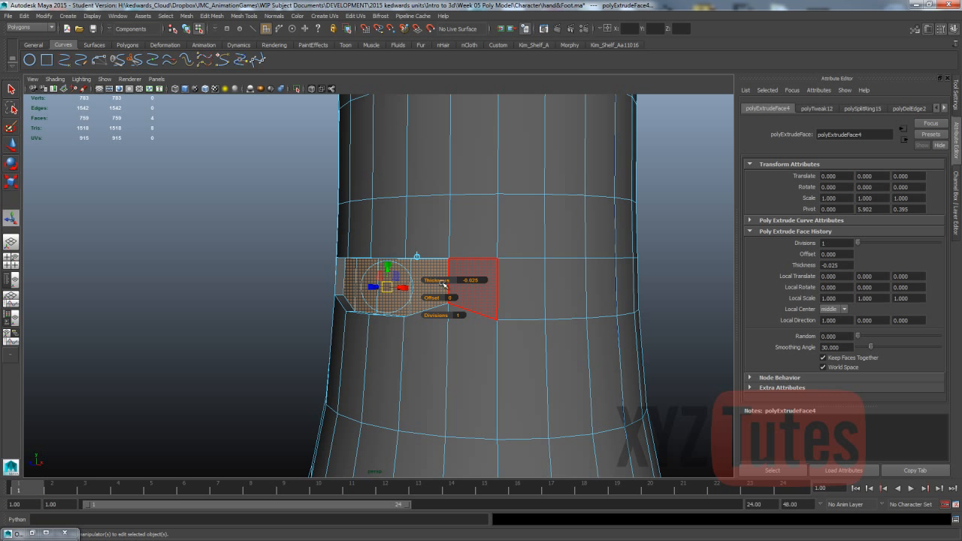
mouse_move(199, 271)
alt+mouse_down()
mouse_move(293, 268)
mouse_move(215, 272)
alt+mouse_up()
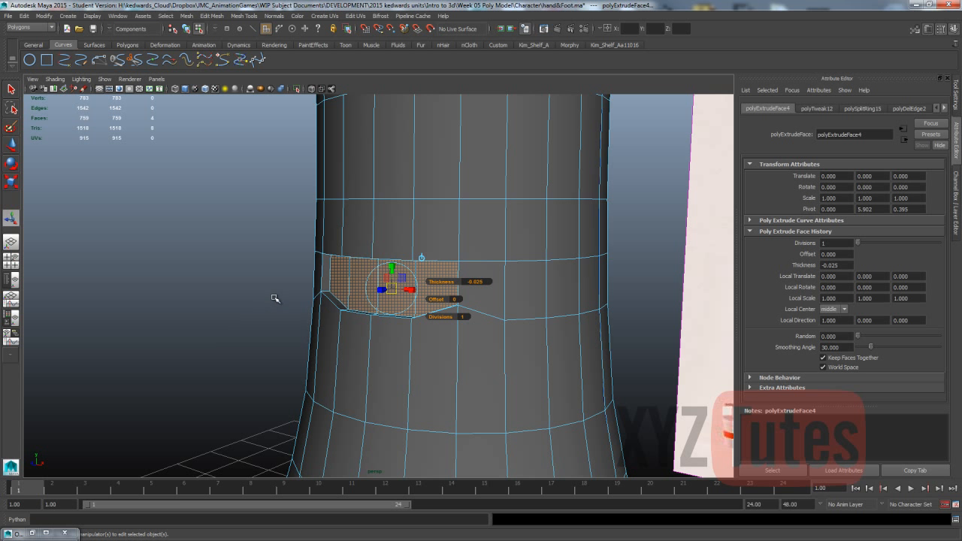
Undo the thickness changes on the mouth extrusion and try an offset of 1.4
key(ctrl+z)
key(ctrl+z)
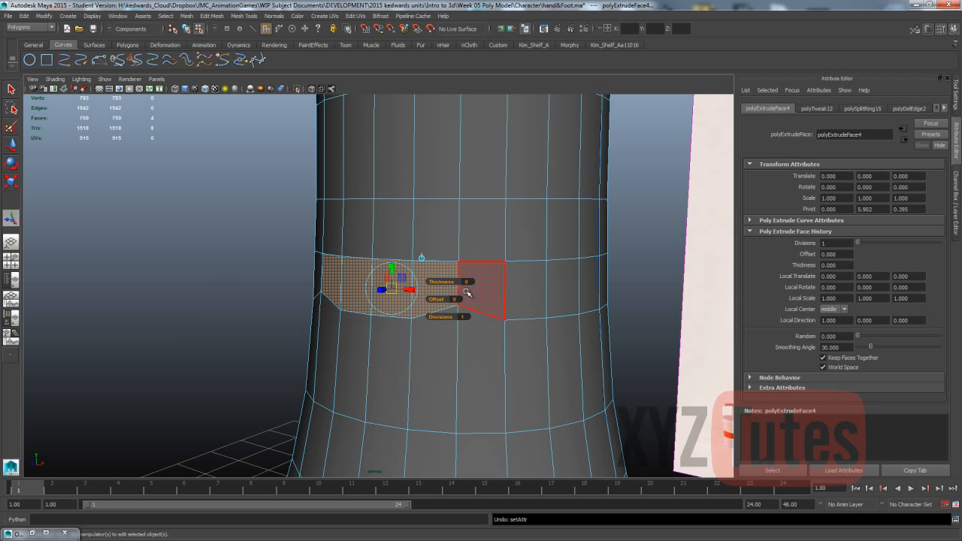
drag(437, 299, 457, 300)
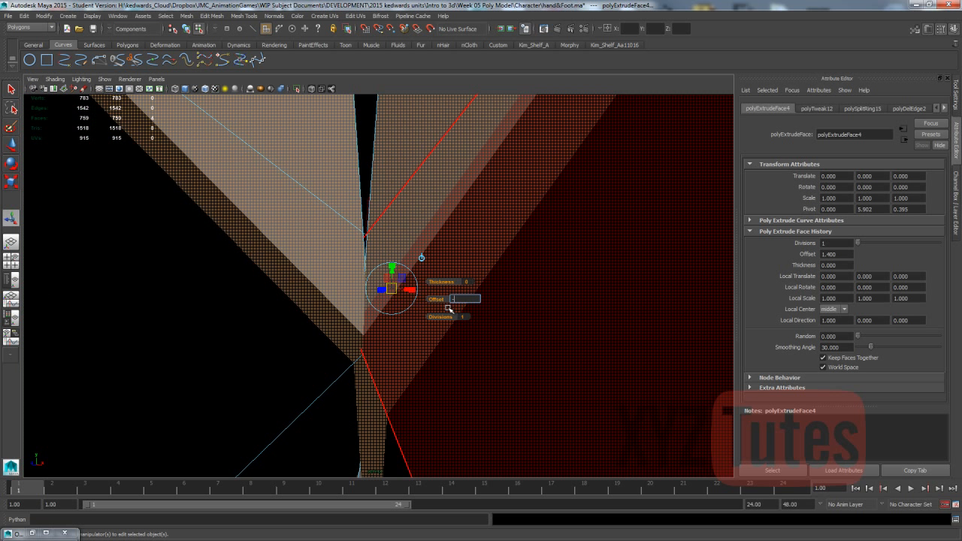
Set the offset of the mouth face extrusion to 0.025
text(5)
key(Return)
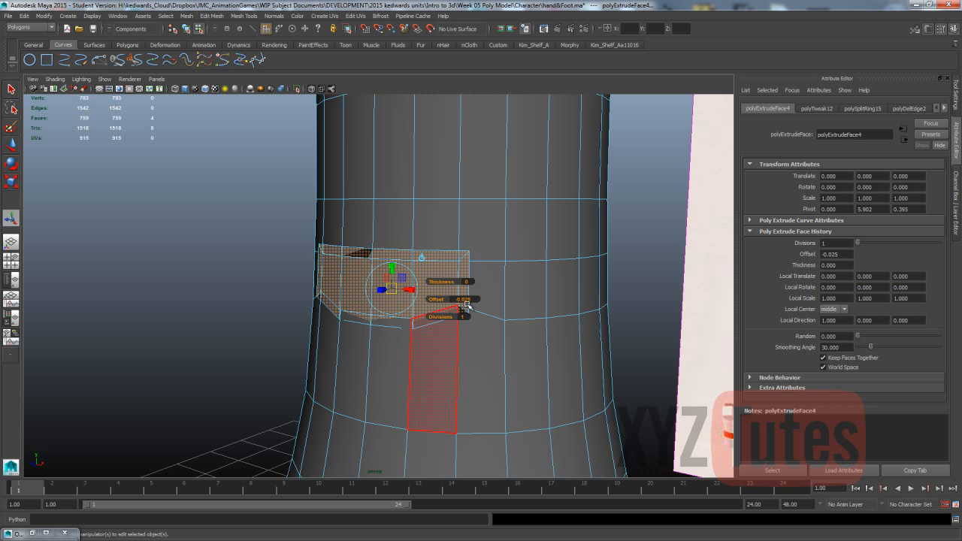
click(462, 299)
text(.025)
key(Return)
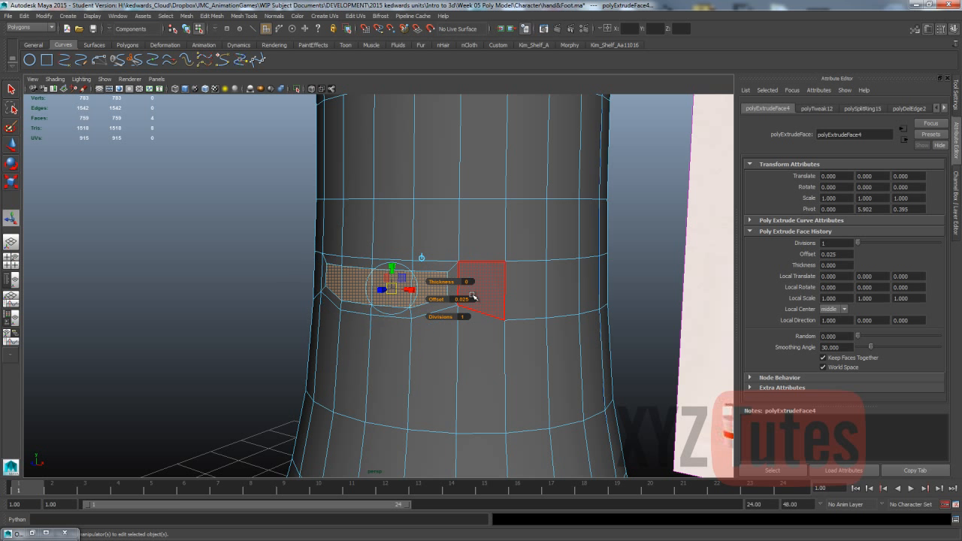
Extrude the inset mouth faces again with a thickness of -0.025
alt+drag(382, 182, 296, 197)
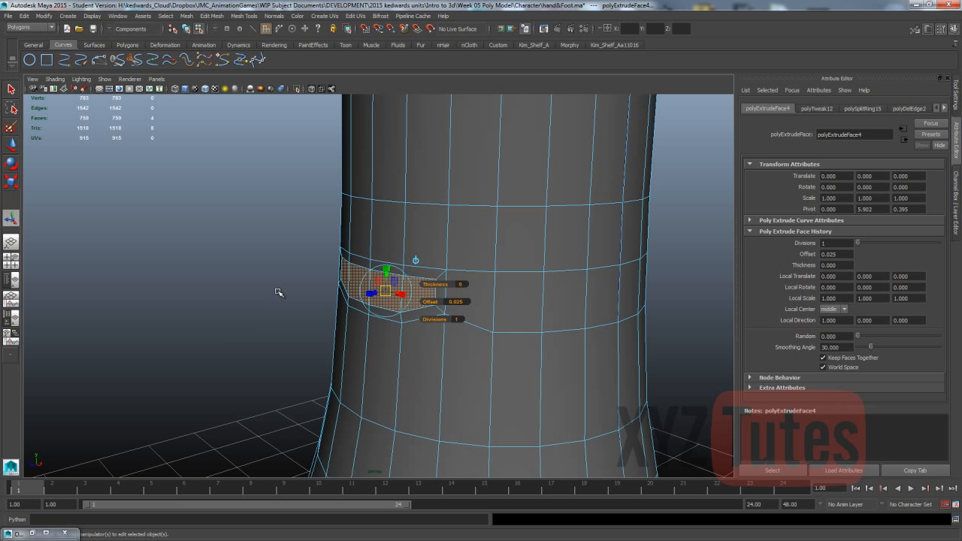
key(ctrl+e)
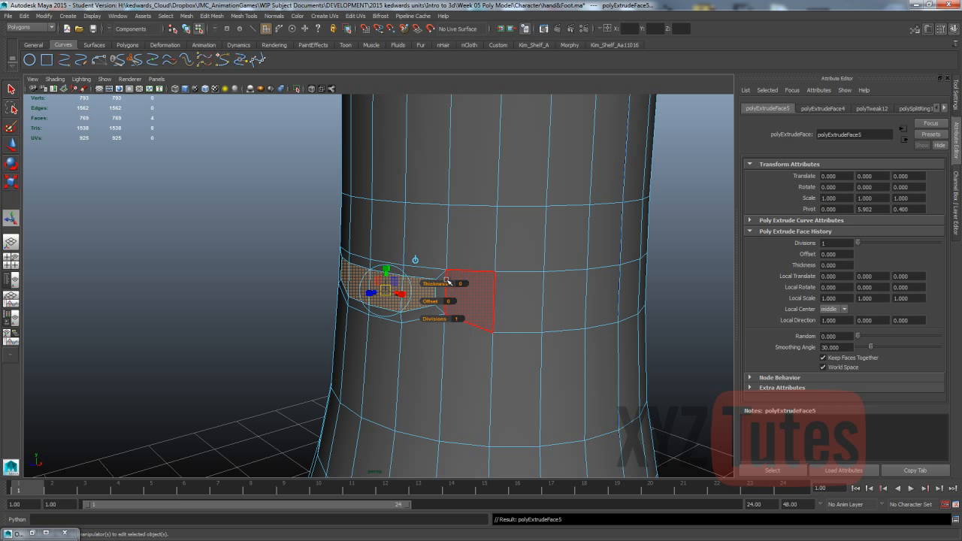
text(-)
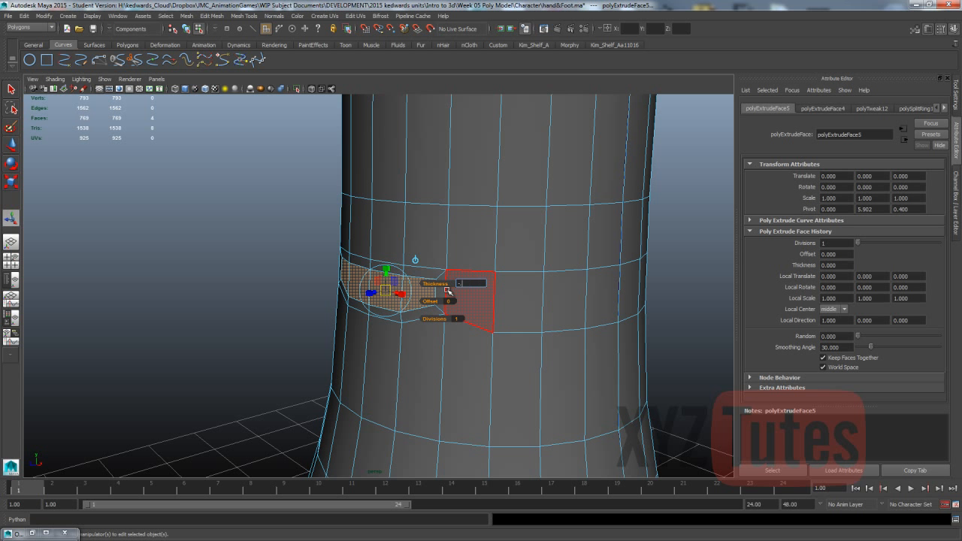
text(0.25)
key(Return)
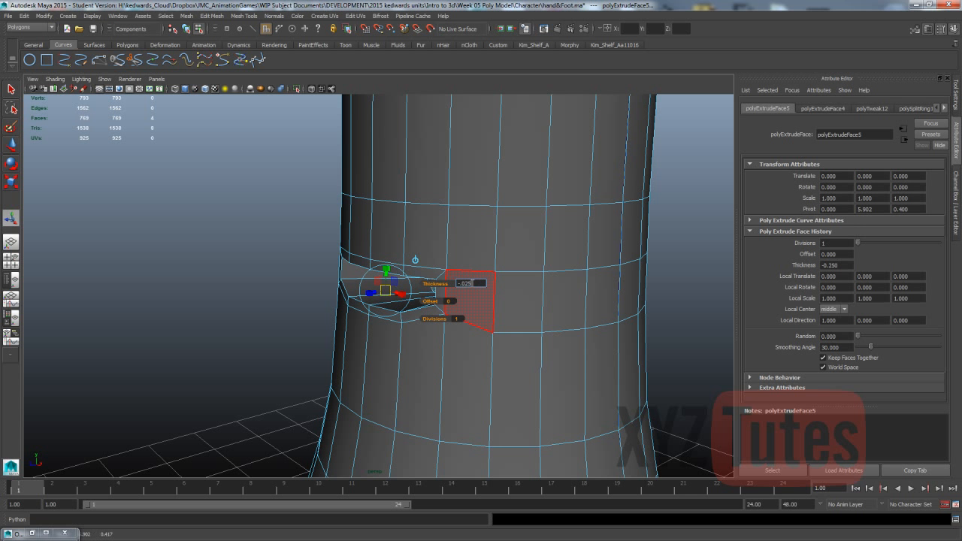
key(Return)
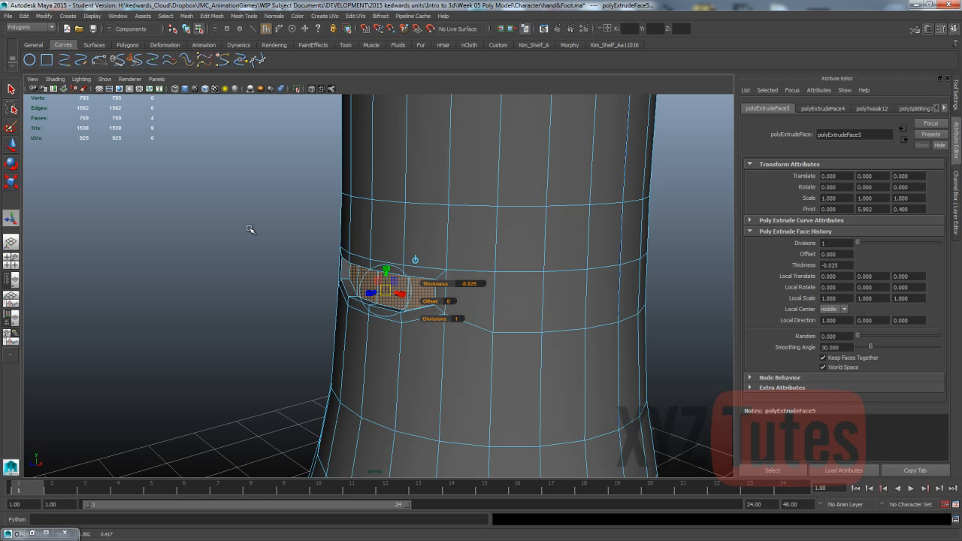
Extrude the recessed mouth faces once more and push them about 0.156 deeper into the head
key(ctrl+e)
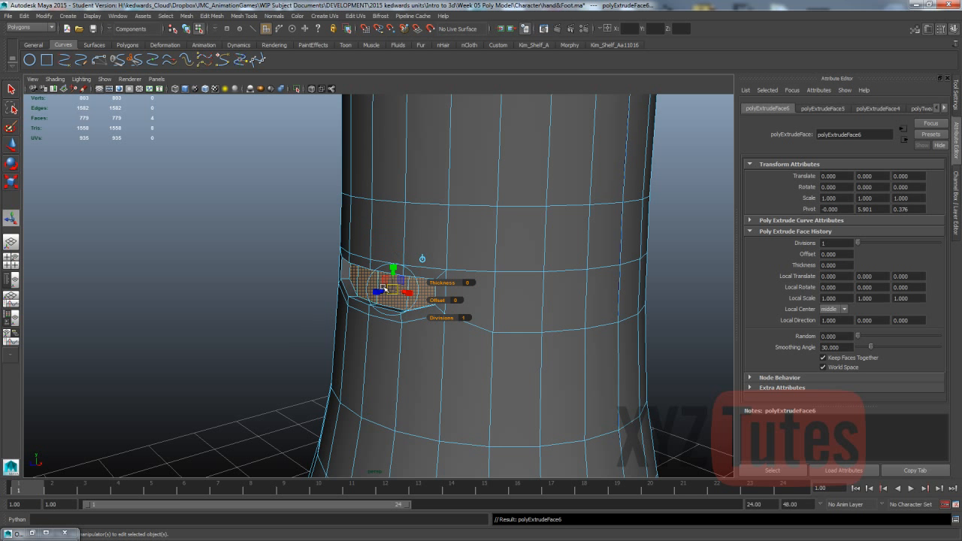
drag(389, 290, 459, 236)
key(ctrl+z)
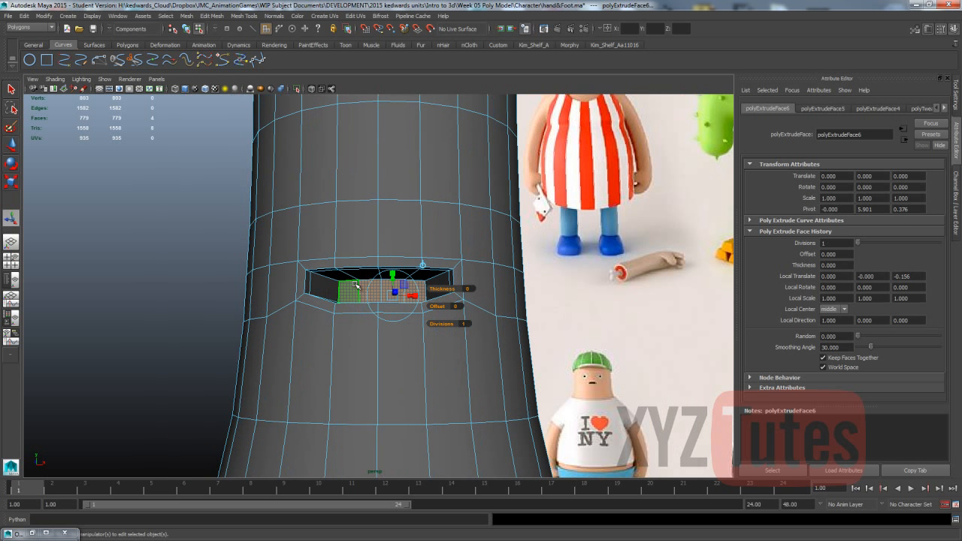
Raise the four upper edges at the back of the mouth cavity and turn on the smooth mesh preview
mouse_move(357, 285)
right_down()
mouse_move(347, 277)
mouse_move(342, 284)
right_up()
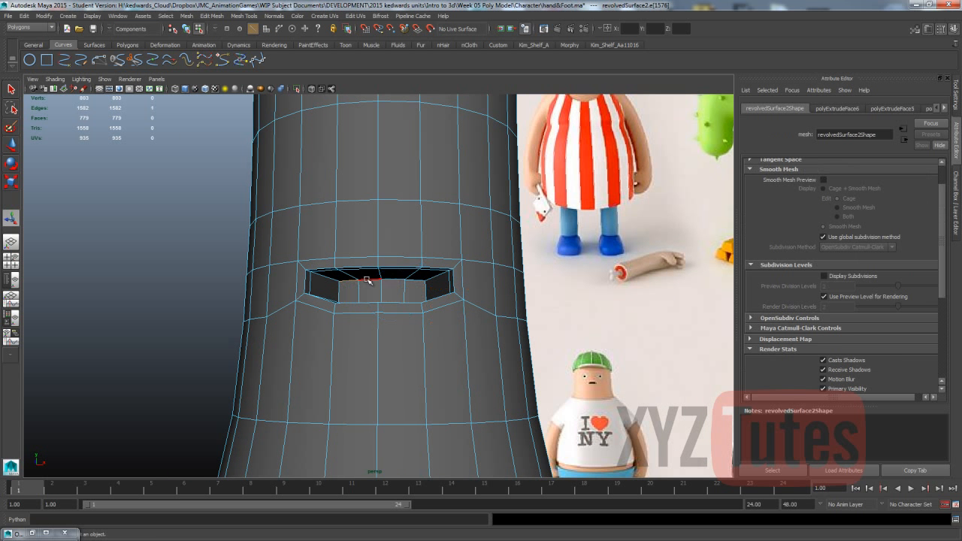
shift+click(410, 277)
shift+click(417, 278)
key(w)
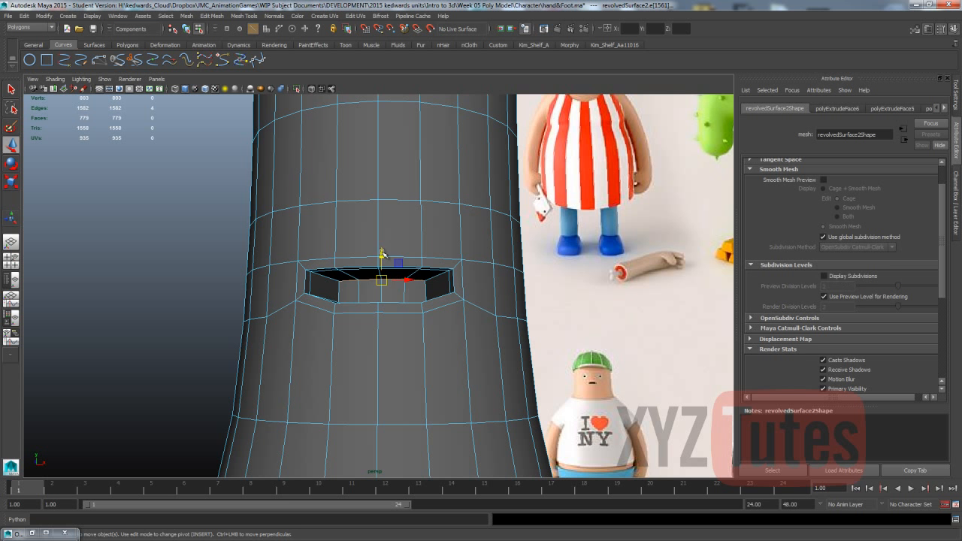
drag(382, 253, 382, 233)
key(3)
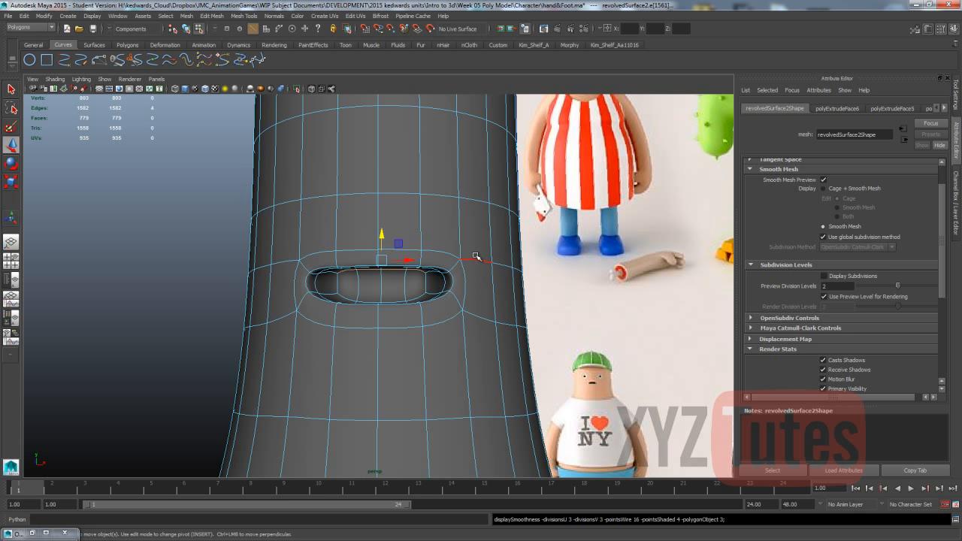
Return to object mode and examine the smoothed mouth and body from several angles against the reference characters
alt+drag(476, 255, 406, 266)
right_drag(424, 148, 451, 135)
click(232, 193)
alt+drag(189, 193, 260, 188)
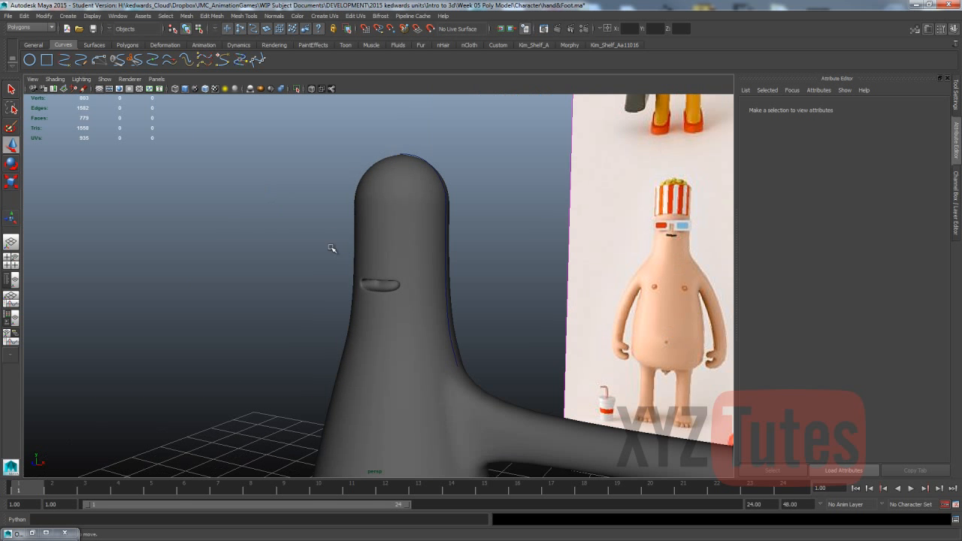
alt+drag(124, 222, 178, 243)
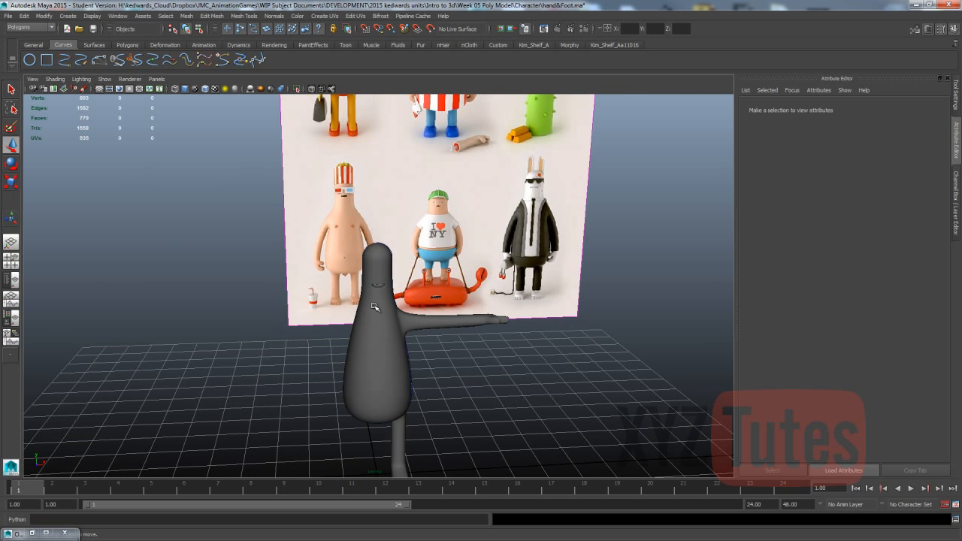
scroll(397, 329, up, 3)
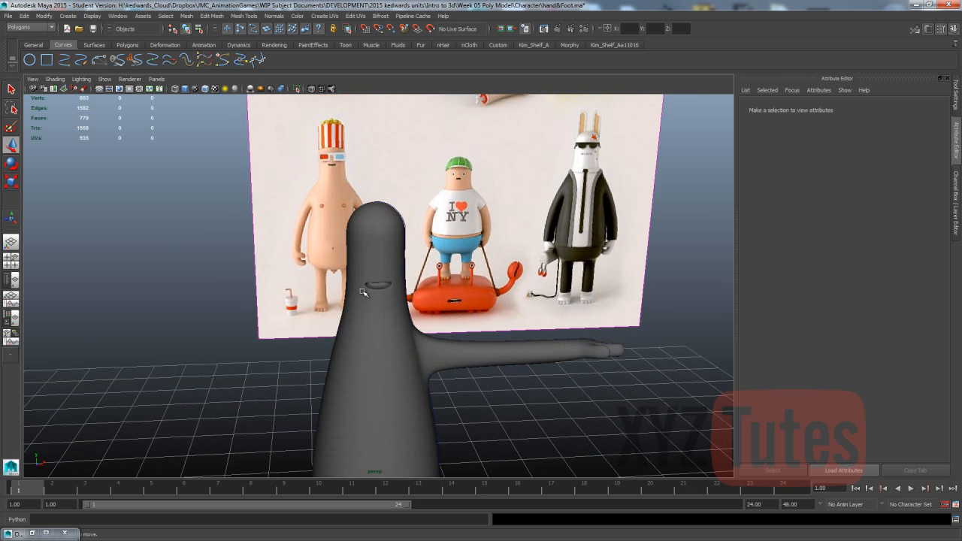
alt+middle_drag(377, 310, 332, 248)
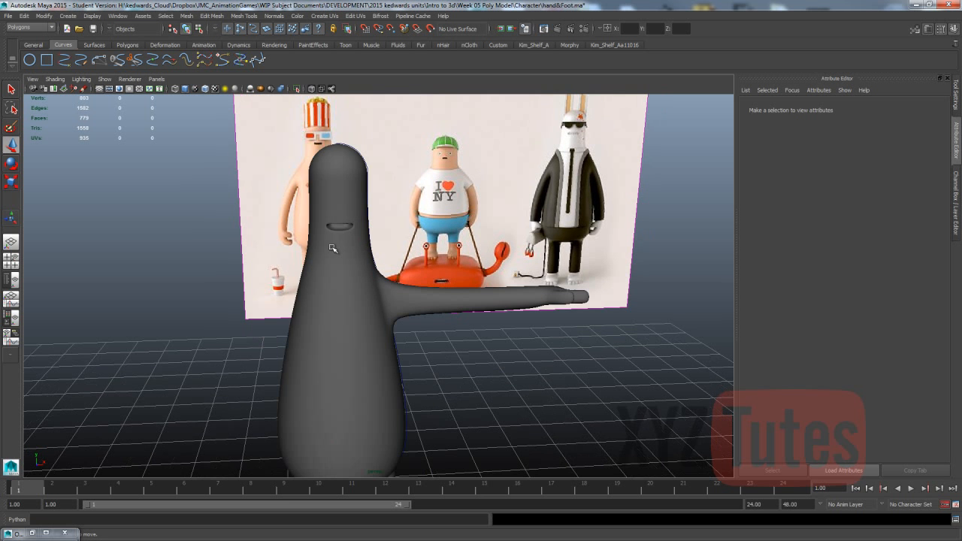
click(376, 322)
right_drag(376, 316, 424, 299)
click(499, 390)
click(323, 326)
click(356, 305)
alt+drag(337, 322, 258, 319)
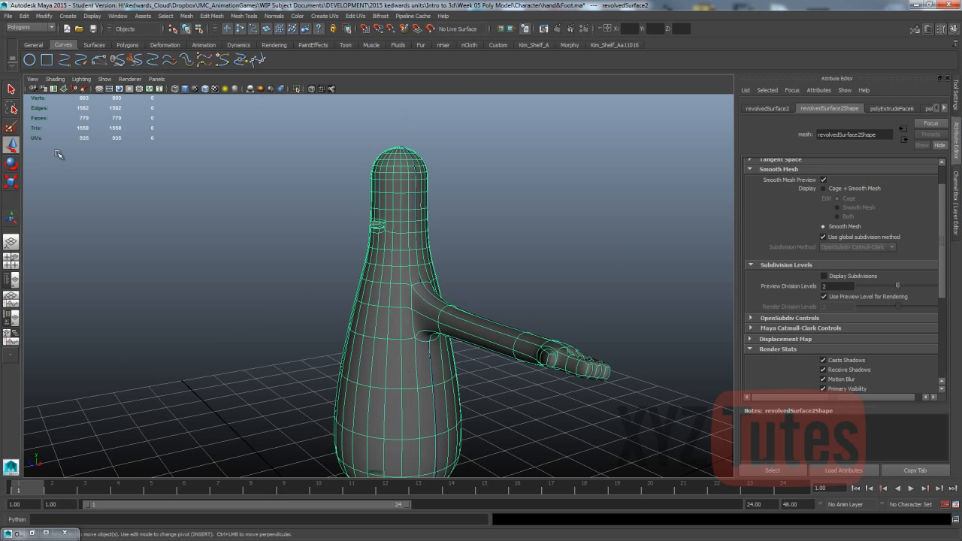
alt+drag(230, 143, 274, 237)
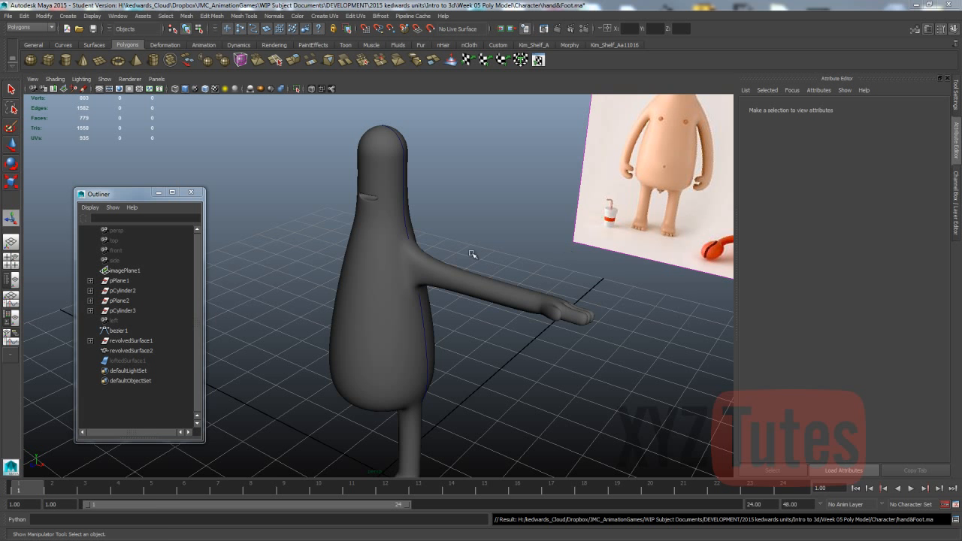
alt+drag(472, 254, 505, 226)
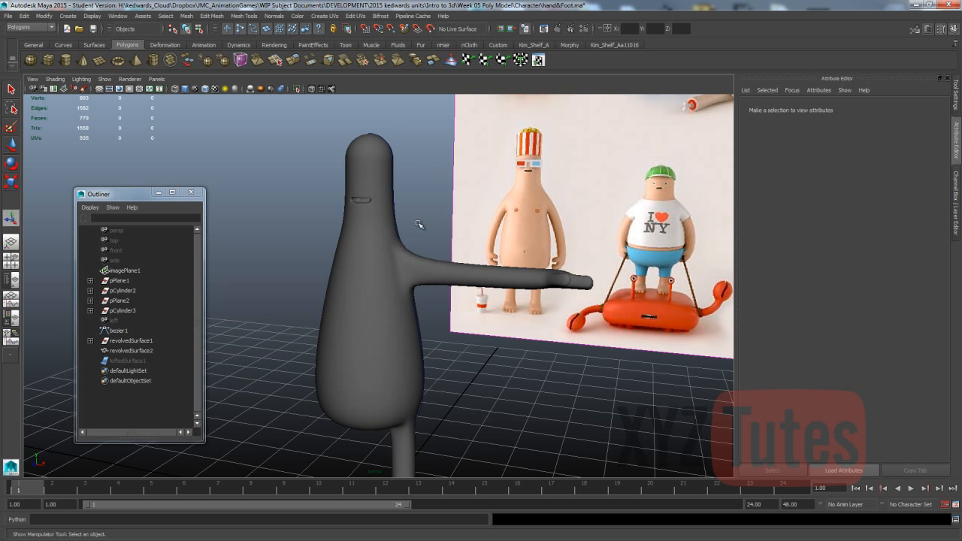
Make the body mesh revolvedSurface2 a live surface
click(377, 171)
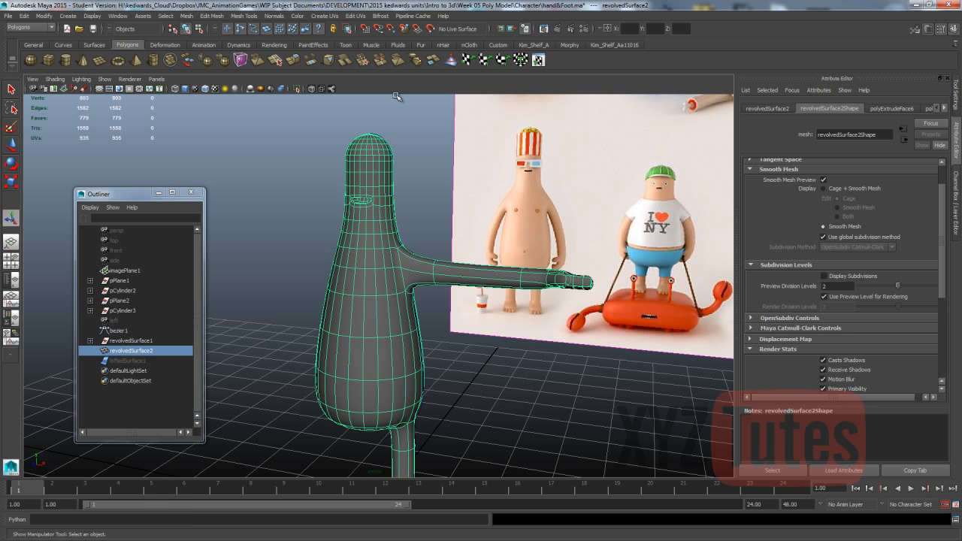
click(429, 28)
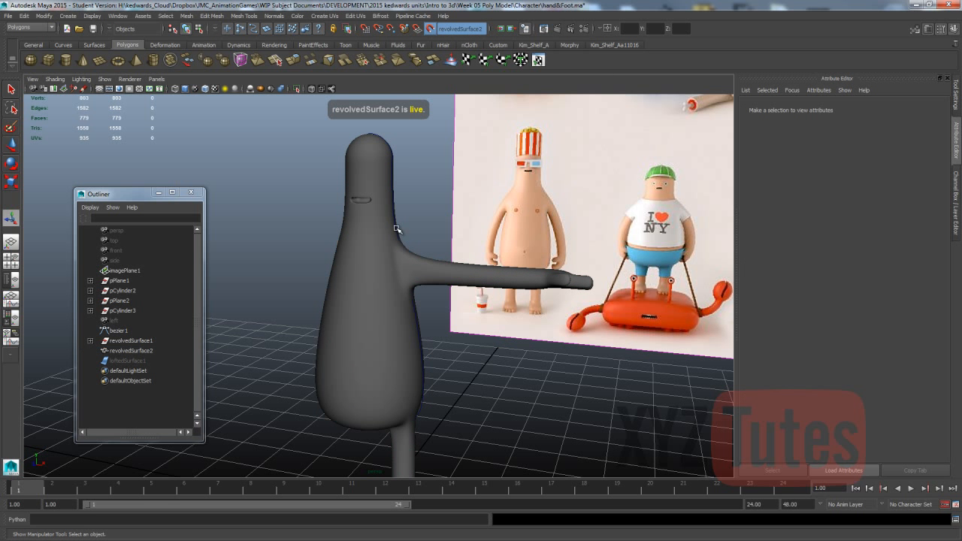
drag(385, 269, 344, 352)
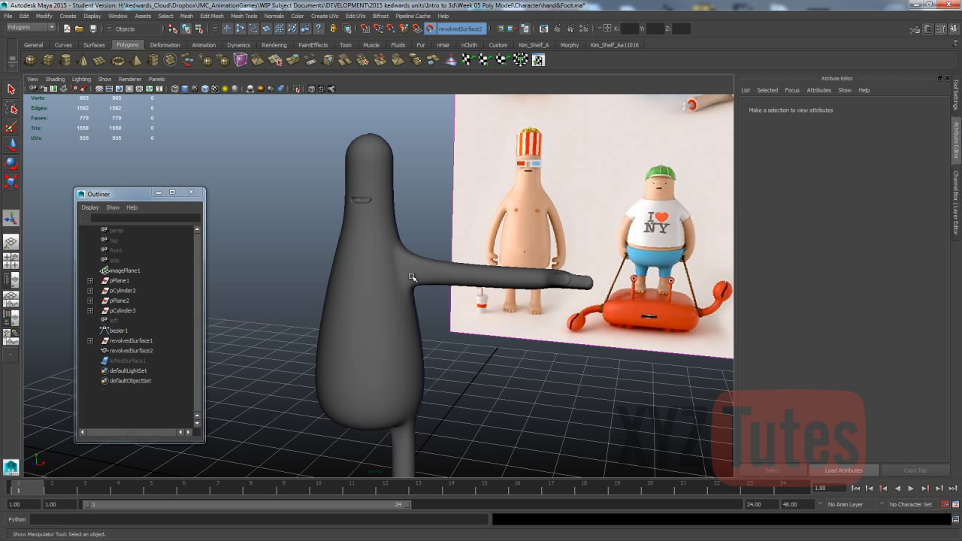
Check the Interactive Creation setting for polygon primitives
click(67, 15)
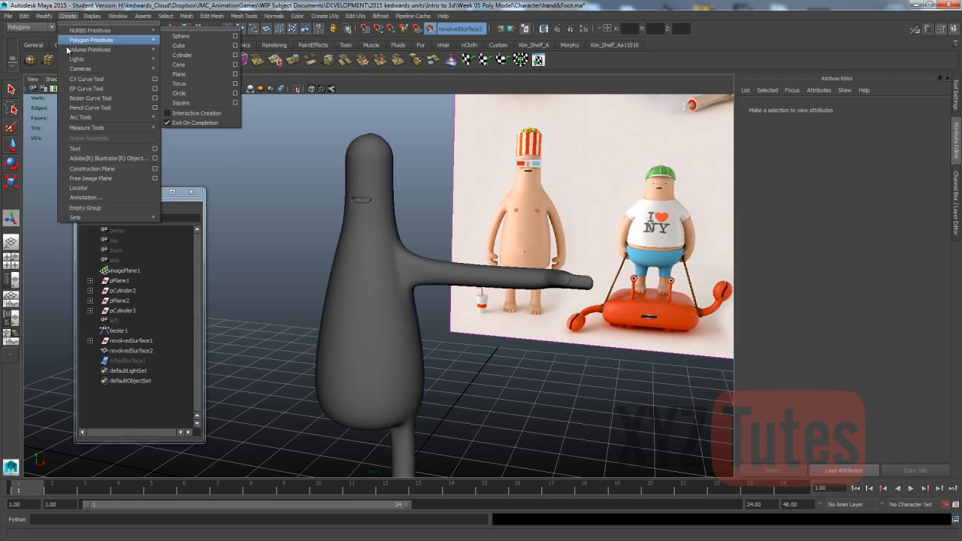
mouse_move(81, 40)
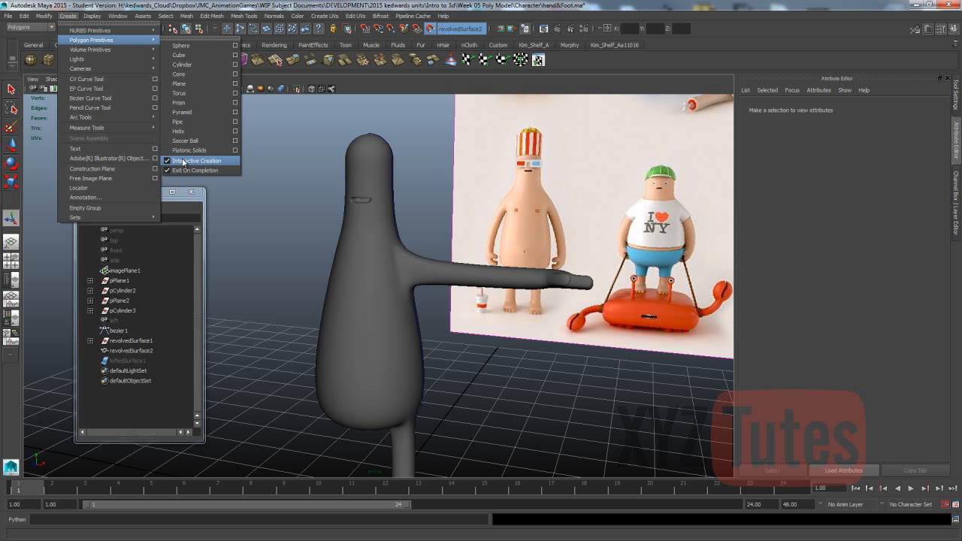
click(245, 6)
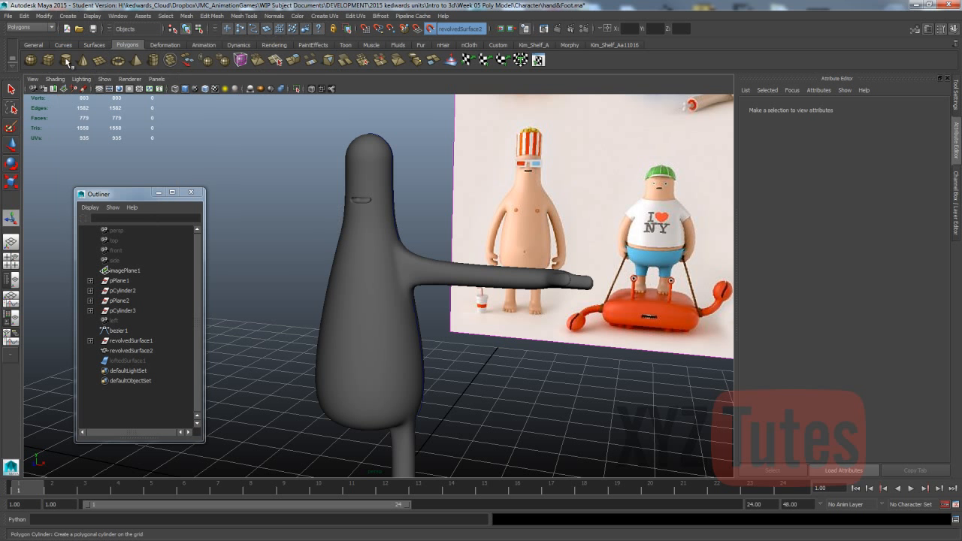
In the front view with X-ray shading on, draw a thin polygon cylinder on the body over the reference nipple nearest the modelled arm
click(67, 62)
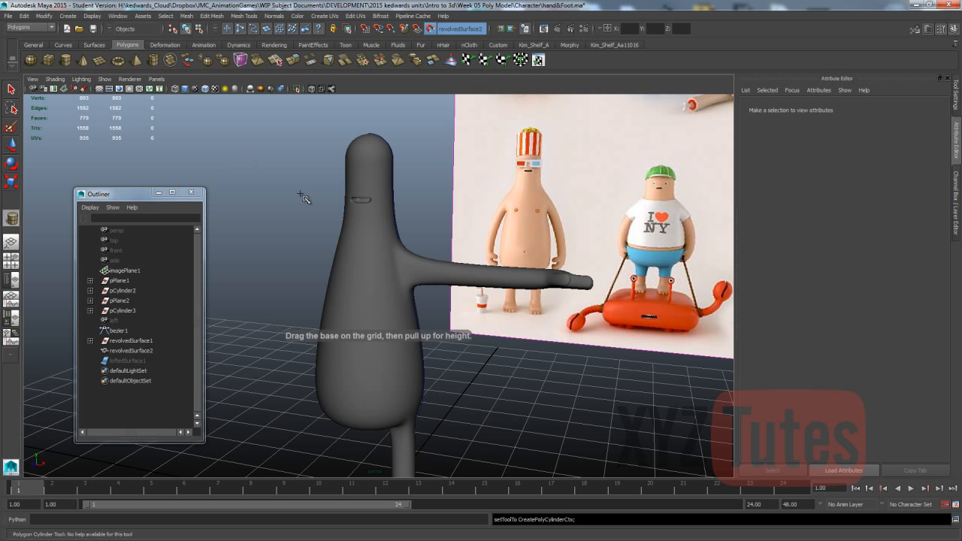
key(space)
drag(326, 216, 323, 241)
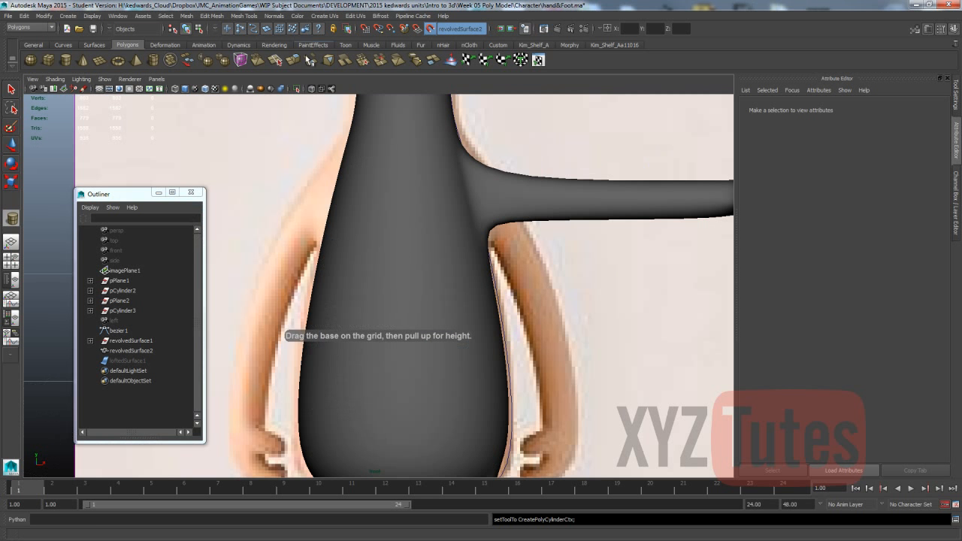
click(312, 89)
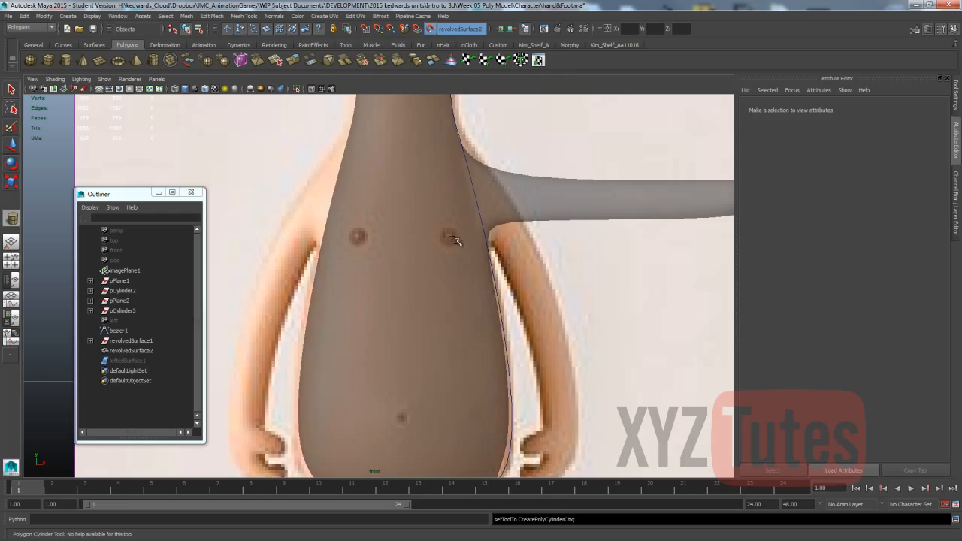
drag(449, 237, 456, 254)
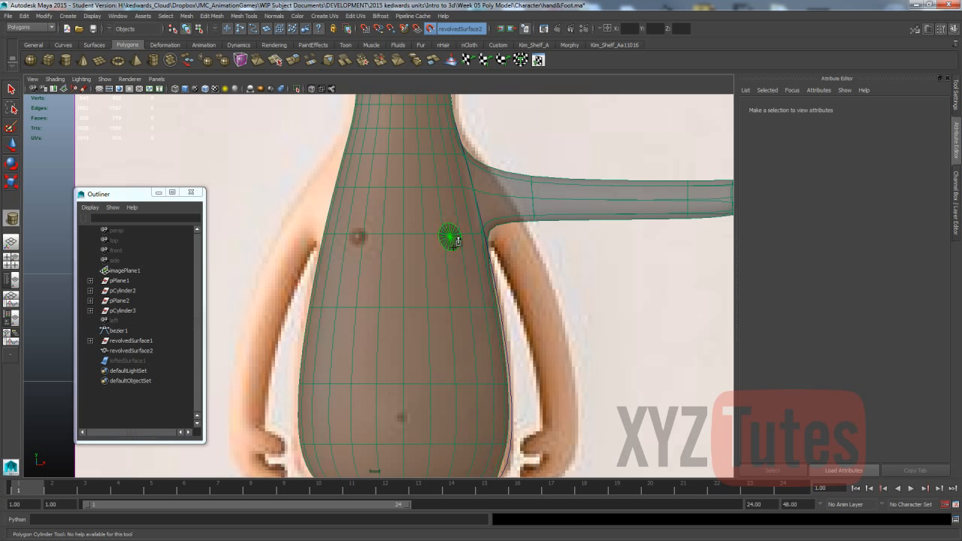
mouse_move(457, 241)
mouse_down()
mouse_move(454, 248)
mouse_move(455, 230)
mouse_up()
Select the edge loop around the front cap of the nipple cylinder and scale it inward
key(space)
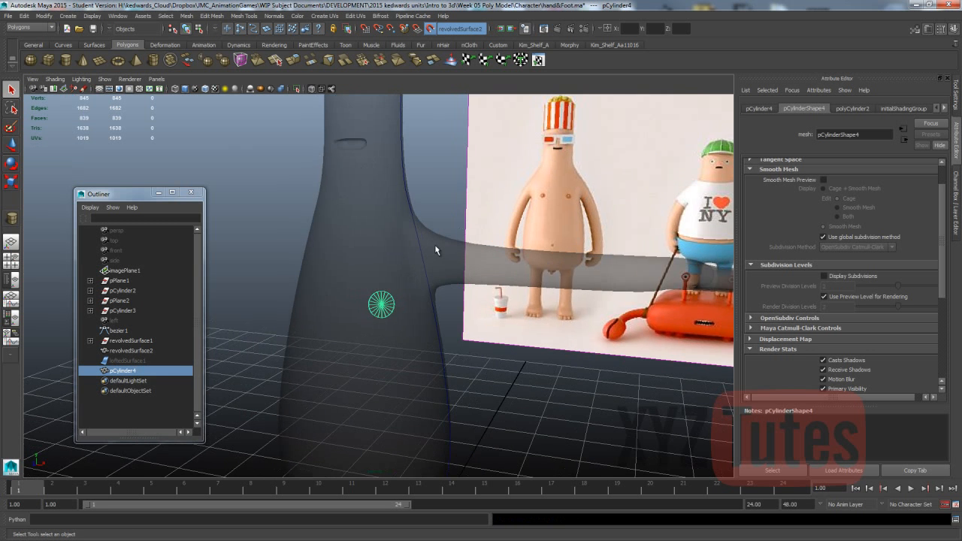
scroll(435, 244, up, 3)
alt+drag(374, 197, 410, 224)
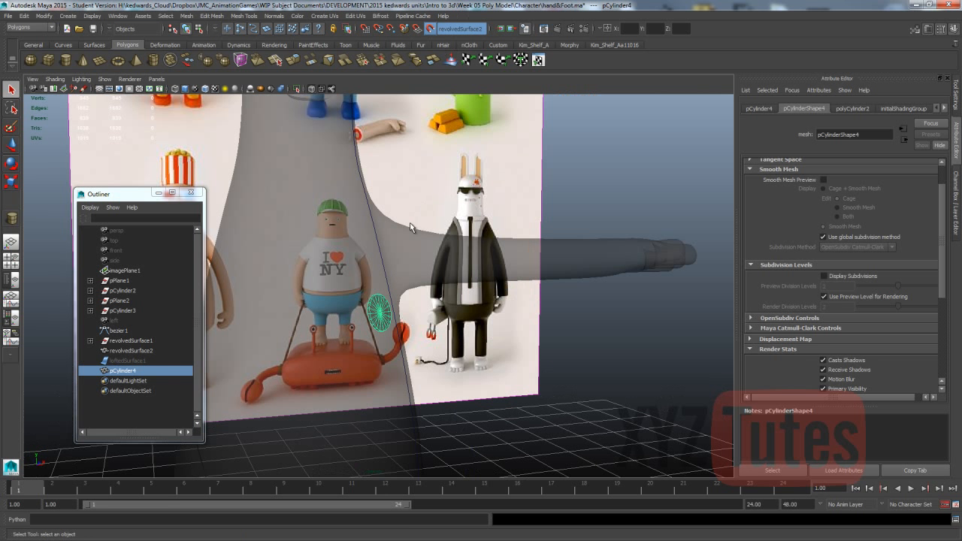
click(366, 308)
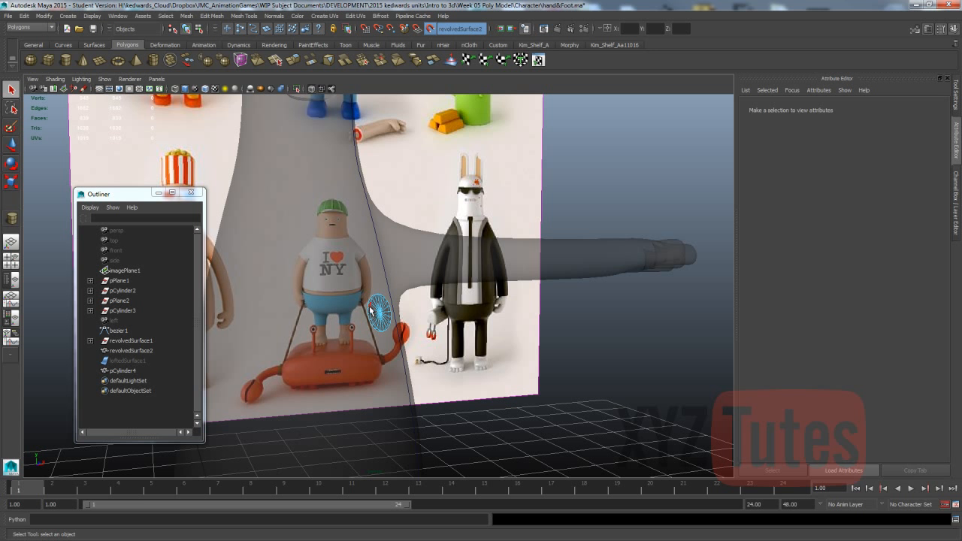
click(370, 309)
double_click(372, 309)
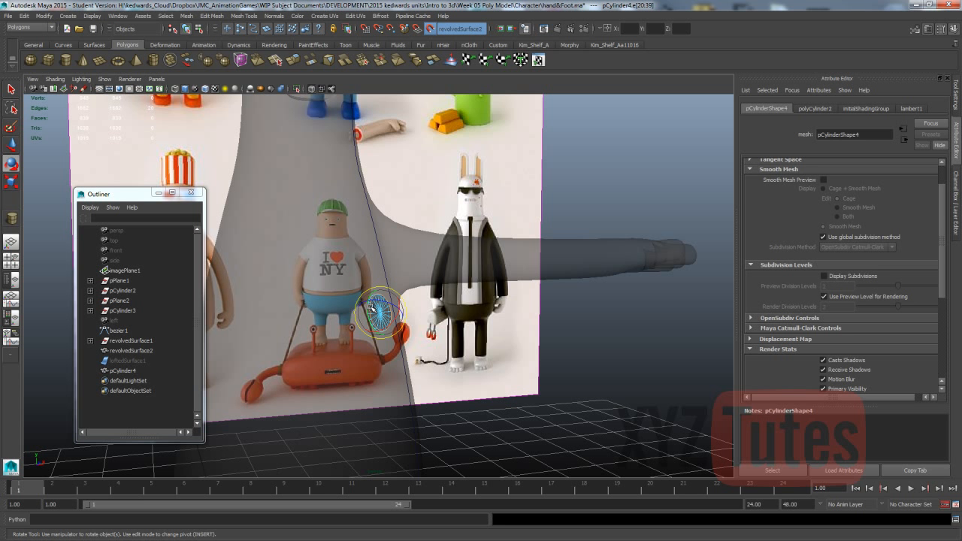
key(r)
drag(382, 311, 356, 343)
In the front view, scale the nipple cylinder's inner edge loop further inward to match the centre of the reference nipple
scroll(398, 311, up, 5)
key(space)
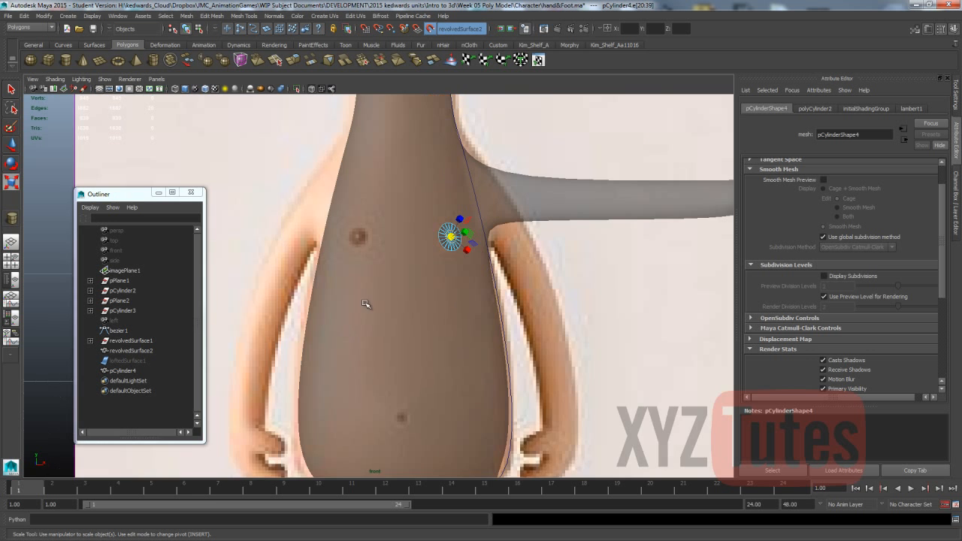
scroll(368, 300, up, 5)
alt+middle_drag(410, 255, 361, 369)
scroll(361, 371, up, 5)
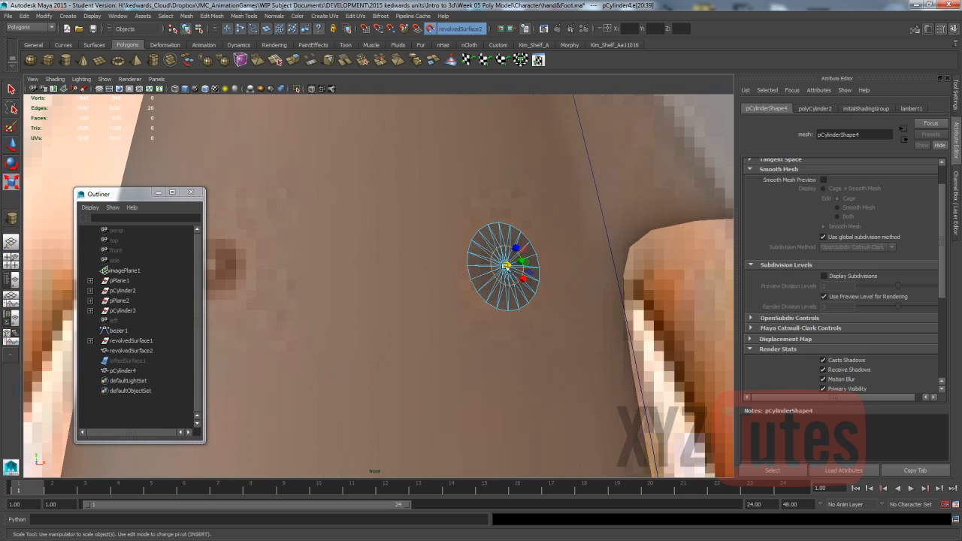
drag(505, 266, 499, 270)
In the perspective view, select the cap faces around the centre vertex on the nipple cylinder's back side and delete them
key(space)
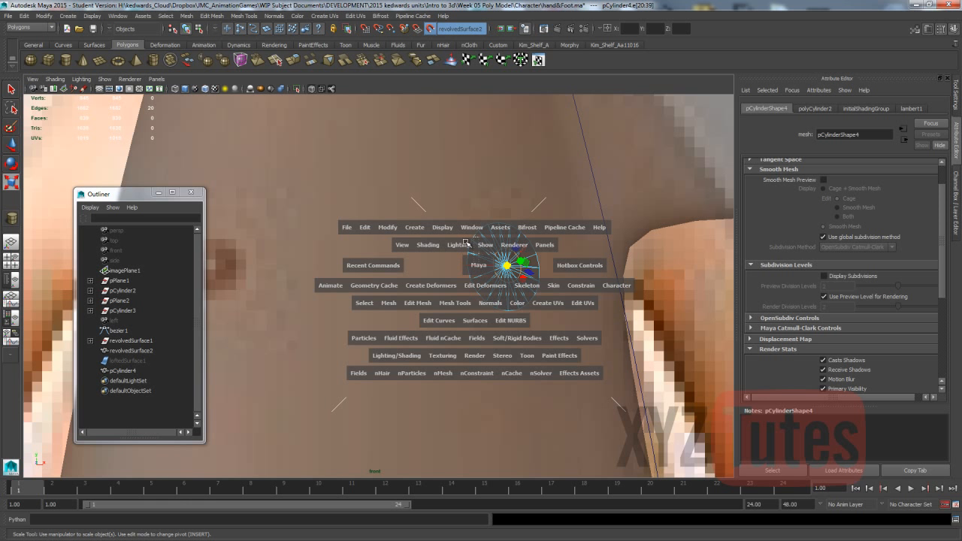
key(space)
drag(472, 269, 475, 243)
key(q)
alt+drag(435, 303, 497, 308)
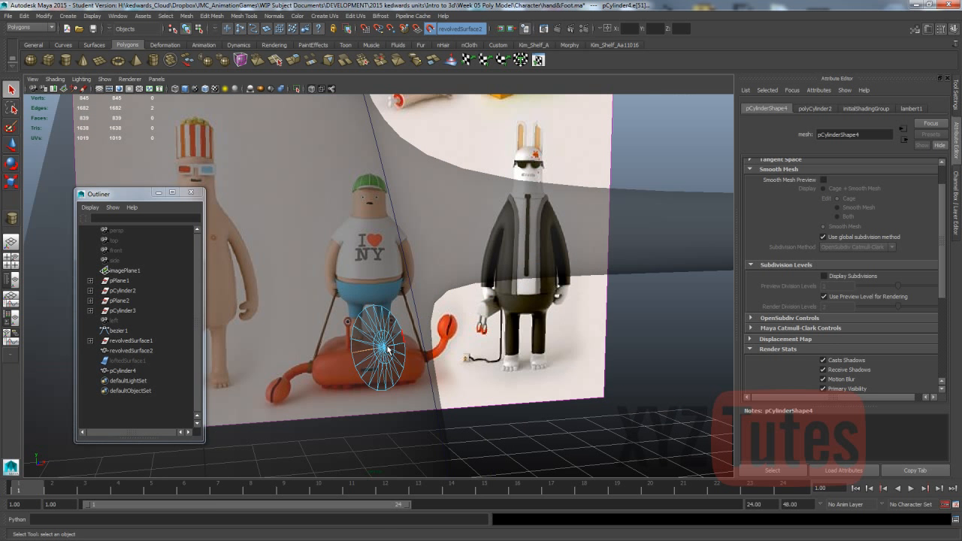
right_drag(387, 313, 346, 312)
alt+drag(330, 313, 443, 305)
click(369, 354)
ctrl+right_drag(369, 353, 367, 401)
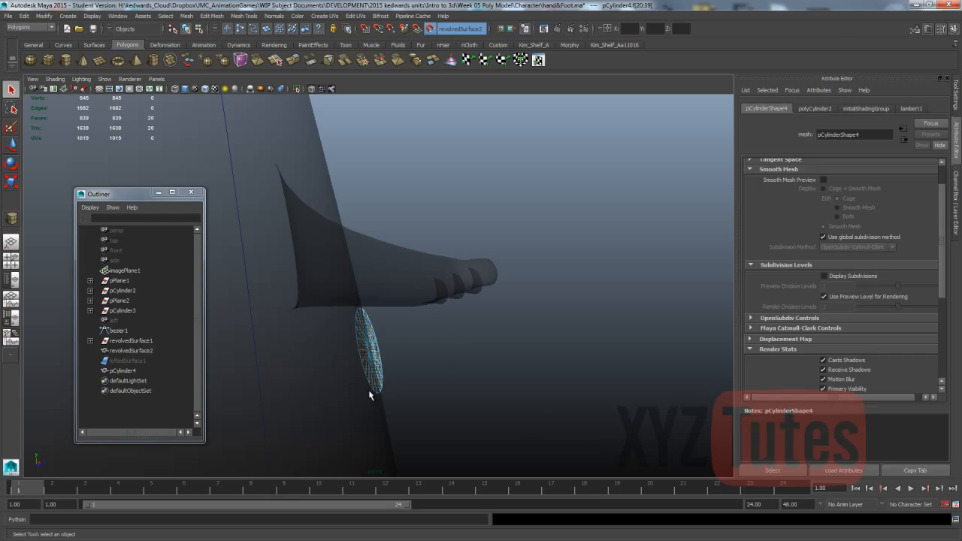
right_drag(367, 344, 341, 314)
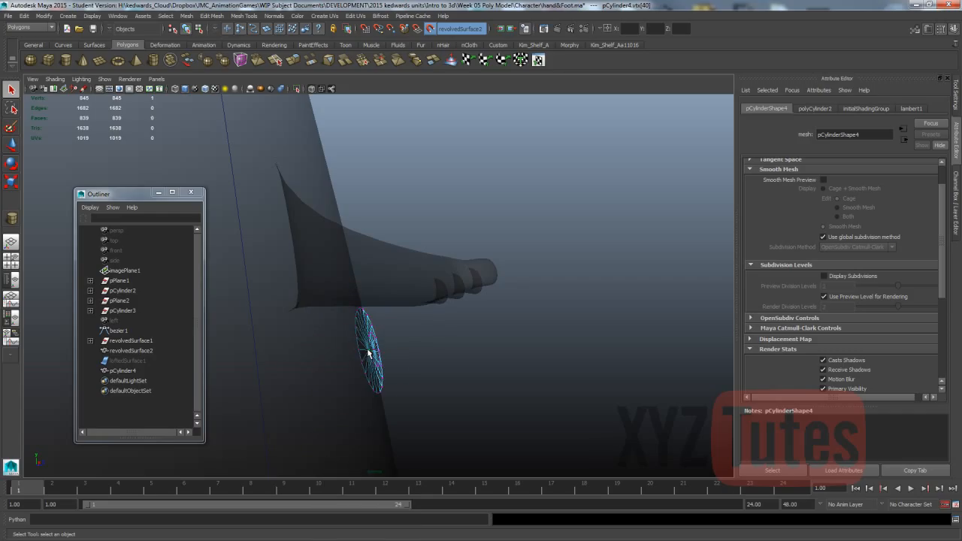
ctrl+right_drag(368, 351, 373, 394)
key(Delete)
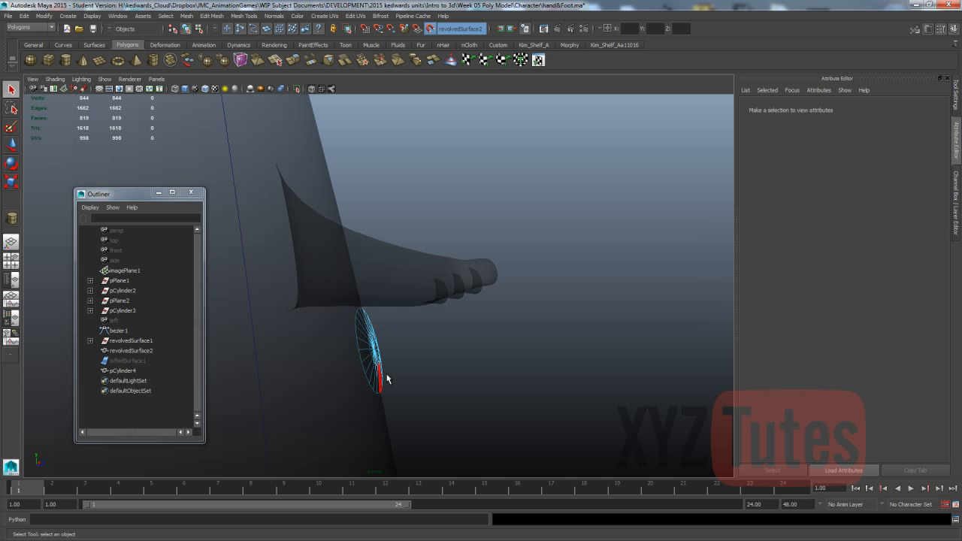
Select the faces around the nipple's front centre vertex and extrude them outward with a local Z translate of about 0.015
alt+drag(438, 343, 363, 351)
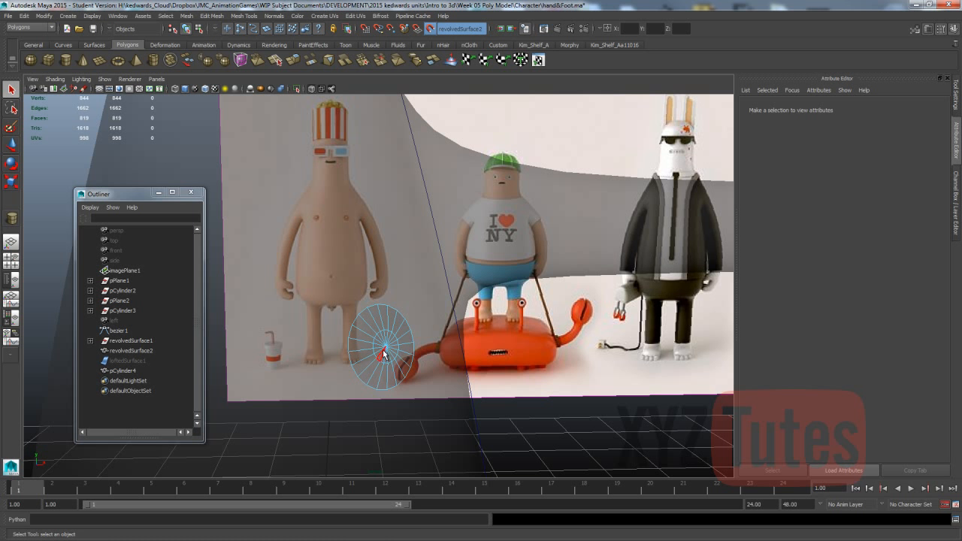
right_drag(383, 353, 369, 391)
click(385, 348)
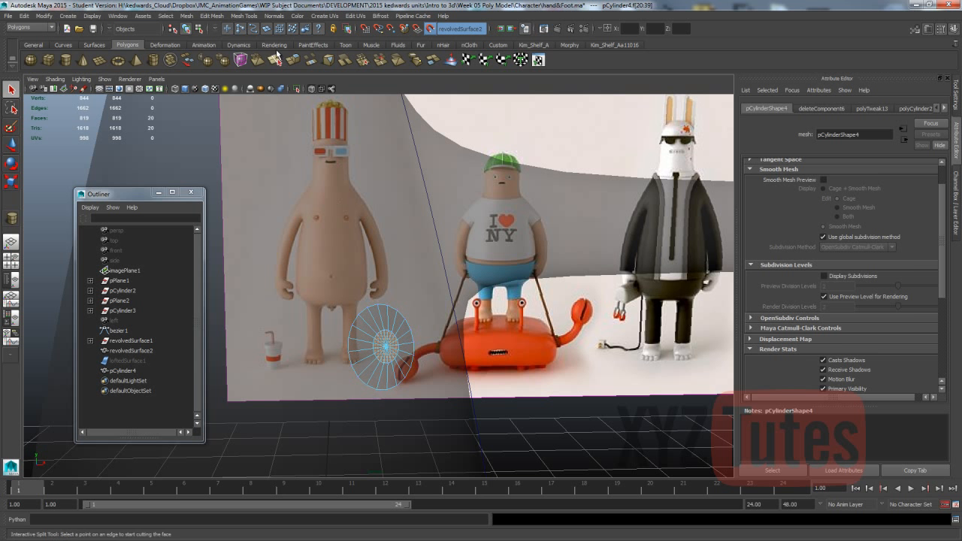
click(212, 16)
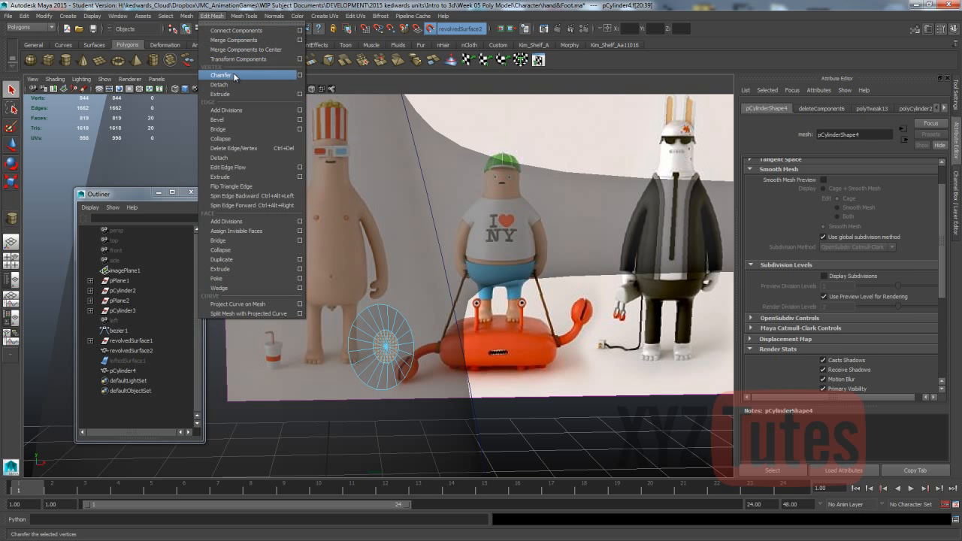
click(234, 269)
alt+drag(237, 268, 334, 290)
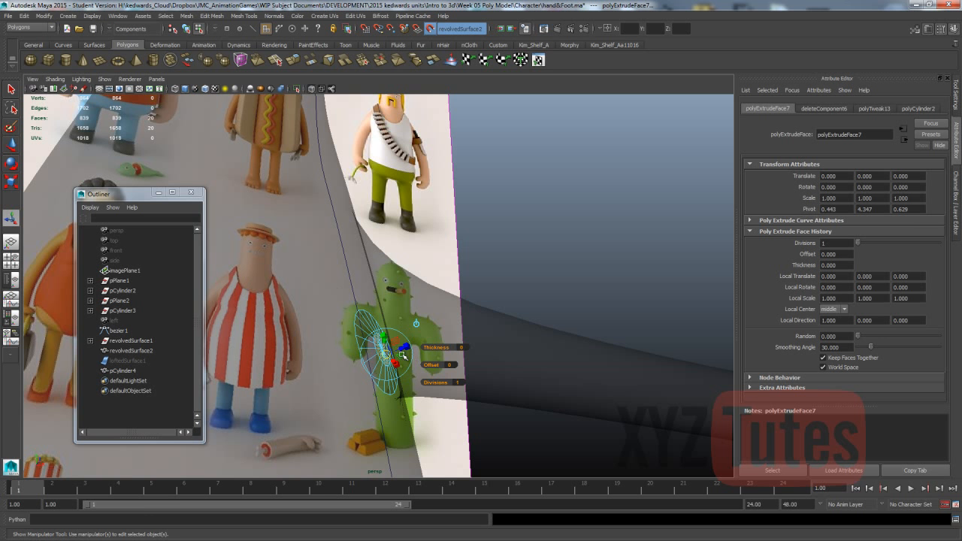
drag(399, 352, 433, 322)
key(ctrl+z)
click(432, 321)
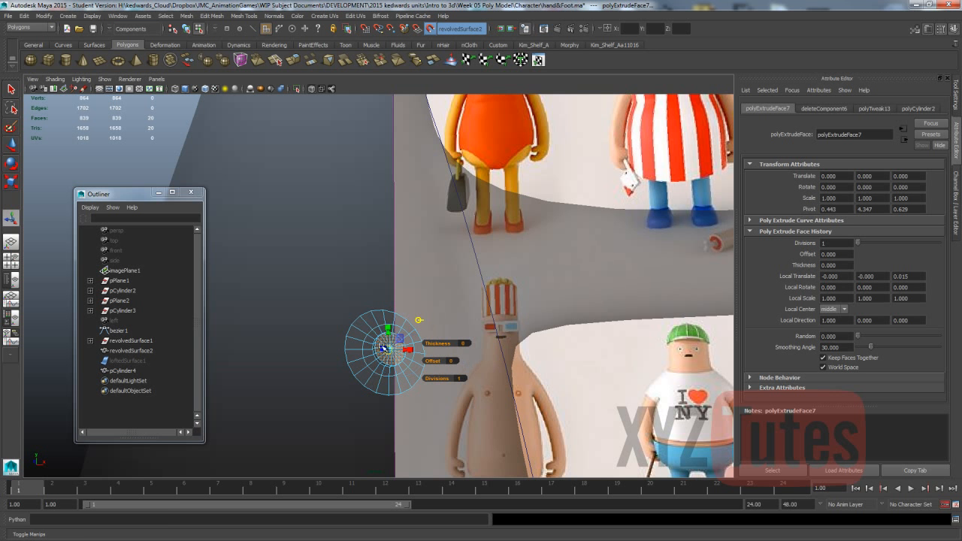
click(390, 329)
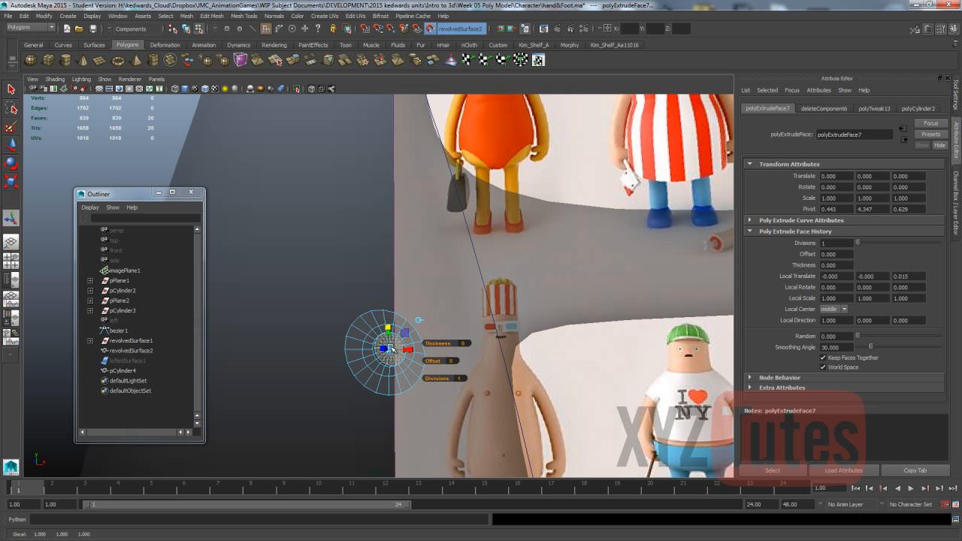
Return the nipple cylinder to object mode and clear the selection
alt+drag(391, 348, 376, 312)
right_drag(376, 313, 407, 301)
click(576, 360)
click(380, 349)
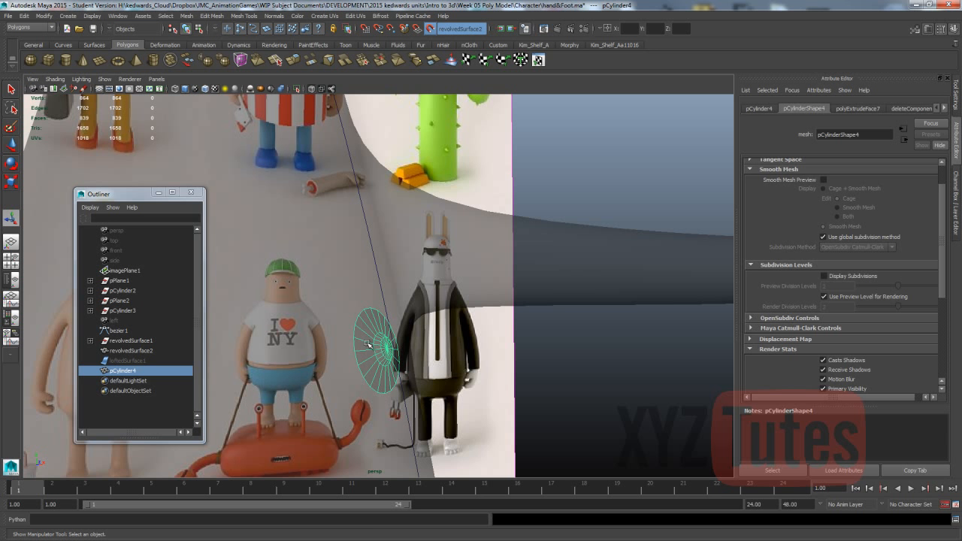
click(545, 339)
right_drag(378, 342, 378, 342)
alt+drag(378, 342, 324, 230)
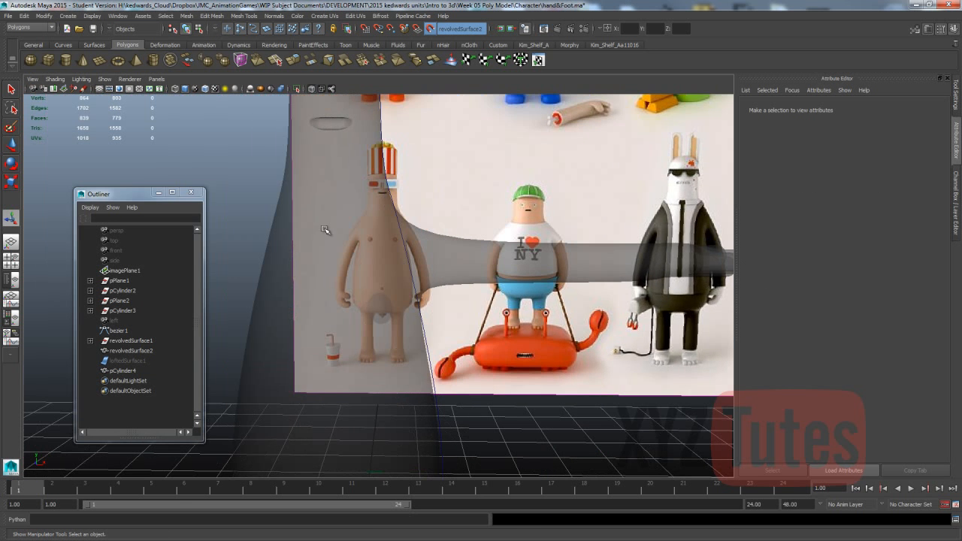
Turn off the live surface and X-ray shading to show the whole character solid
click(431, 29)
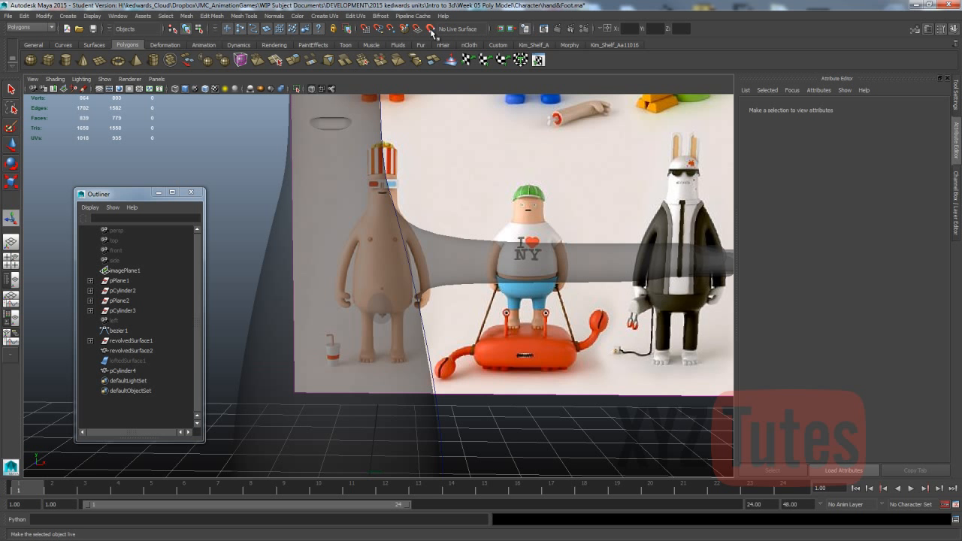
click(313, 89)
mouse_move(420, 293)
alt+mouse_down()
mouse_move(329, 288)
mouse_move(314, 337)
mouse_move(419, 290)
mouse_move(380, 299)
mouse_move(421, 368)
mouse_move(444, 308)
alt+mouse_up()
alt+drag(417, 367, 427, 364)
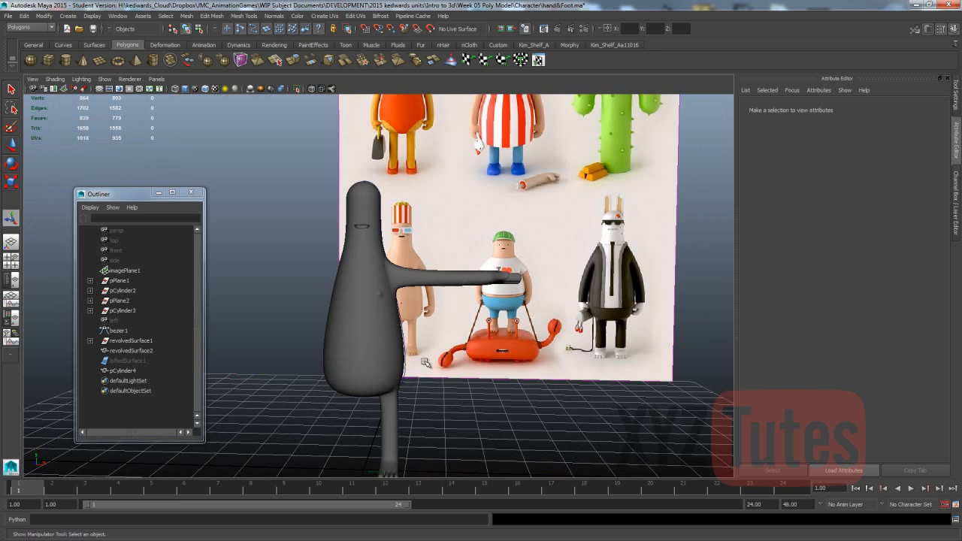
alt+drag(468, 306, 483, 314)
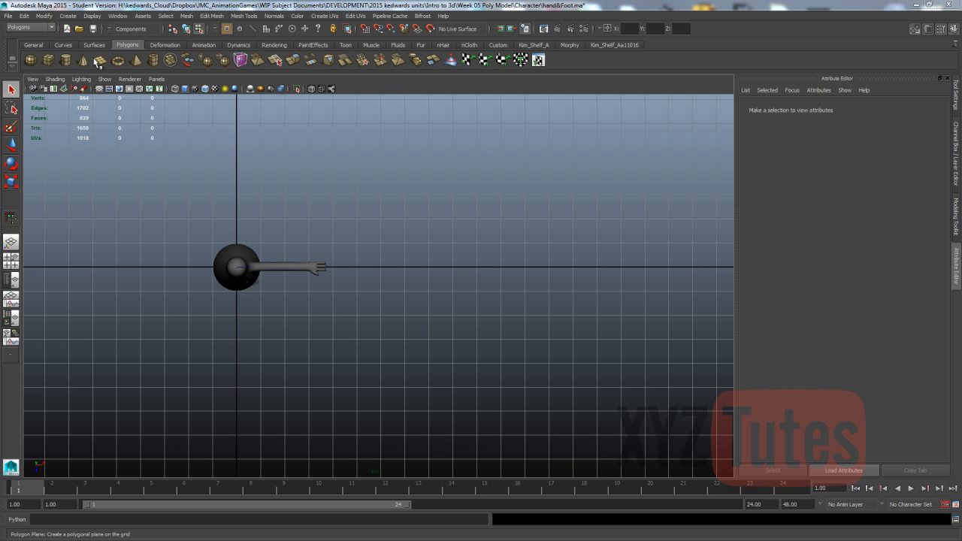
In the top view, create a single-face polygon plane on the grid with the Polygon Plane tool
click(100, 61)
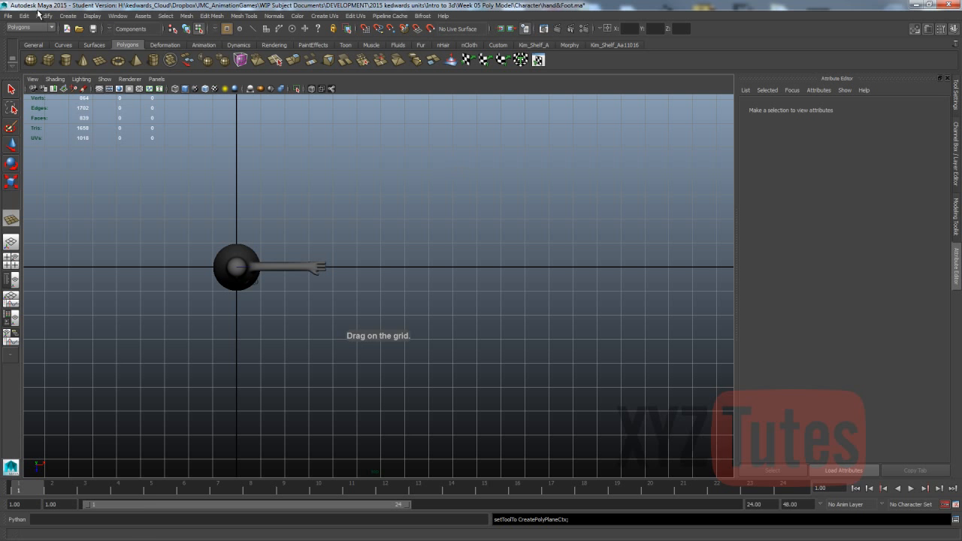
click(67, 16)
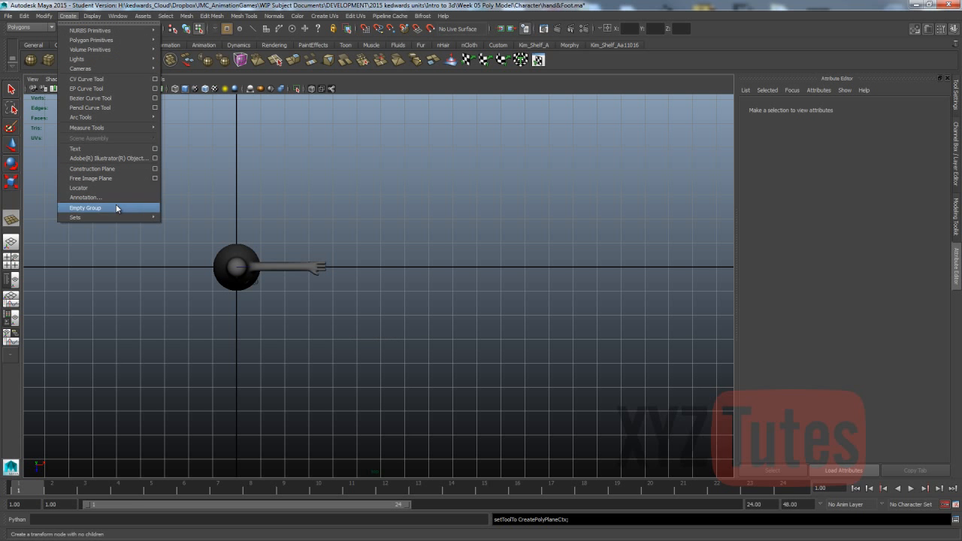
mouse_move(129, 132)
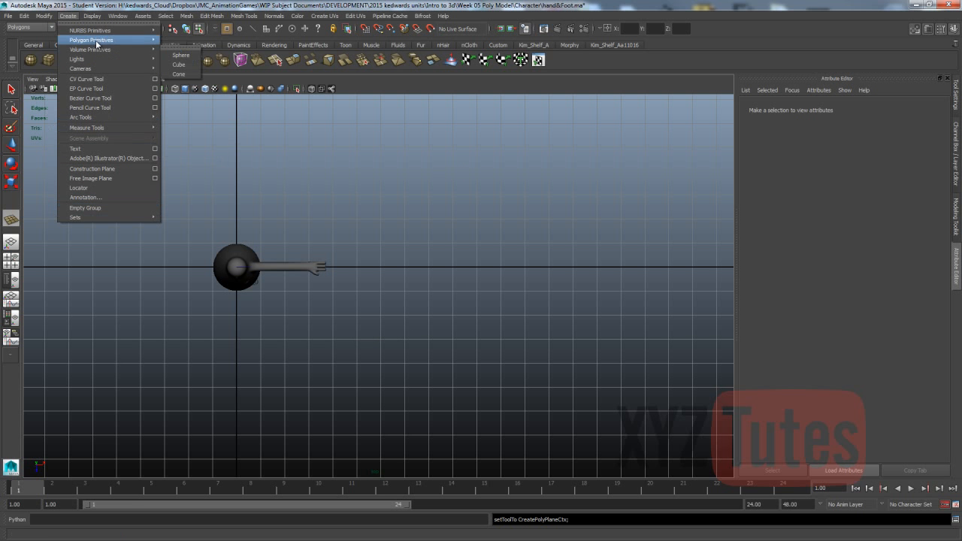
mouse_move(71, 59)
mouse_move(90, 39)
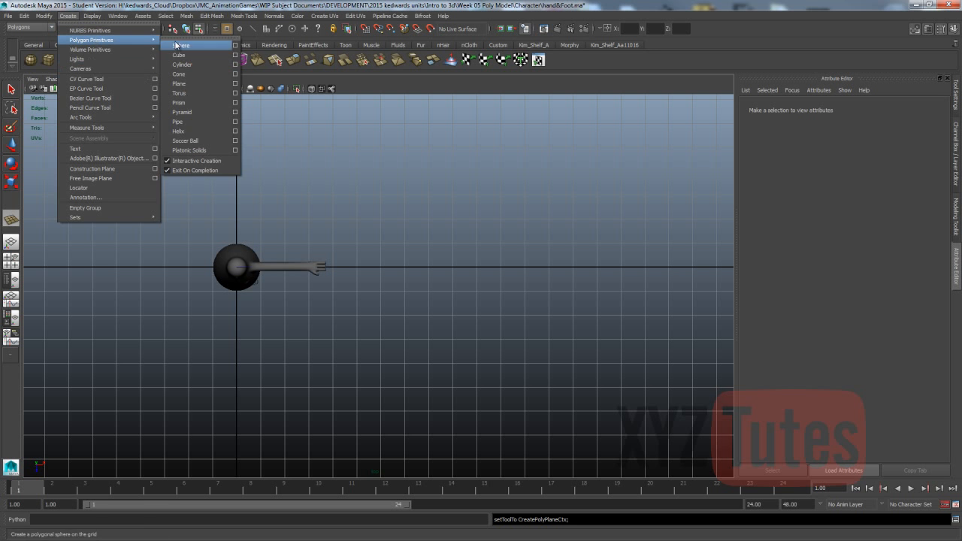
click(167, 162)
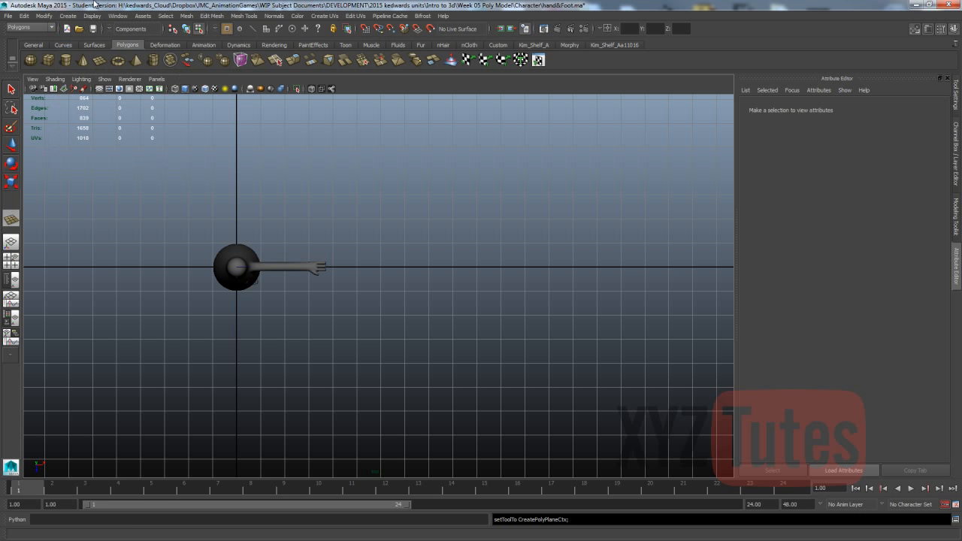
drag(154, 114, 275, 259)
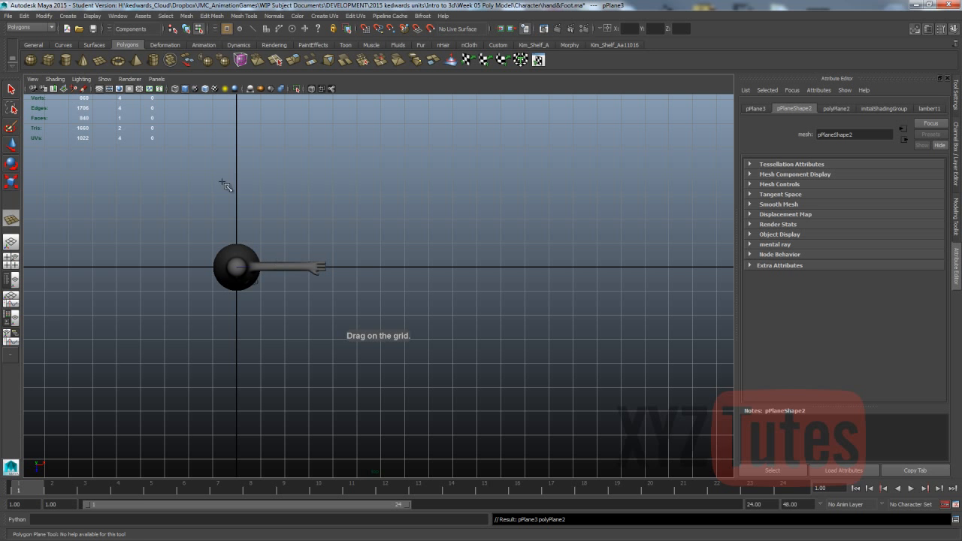
Turn off Interactive Creation for polygon primitives
click(68, 16)
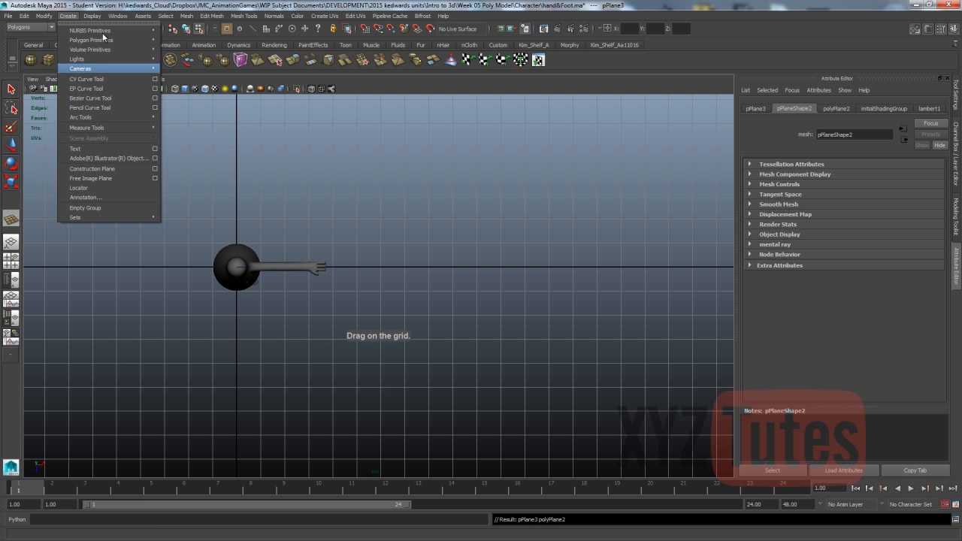
mouse_move(103, 39)
click(191, 162)
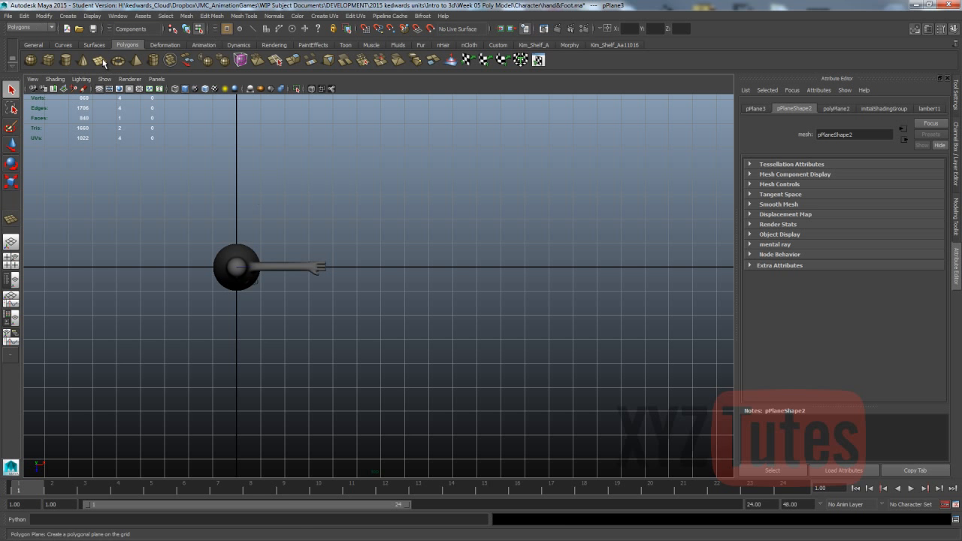
Create a default polygon plane and move it with grid snapping to empty space beyond the character's hand
click(103, 60)
key(w)
key(x)
drag(236, 268, 454, 245)
alt+middle_drag(442, 188, 390, 221)
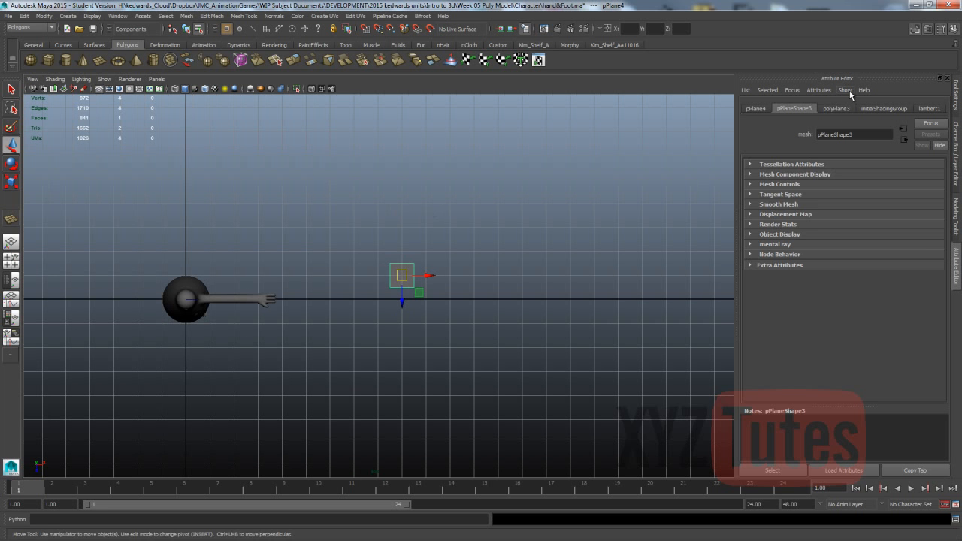
Set the new plane's width and height to 2
click(836, 109)
click(841, 176)
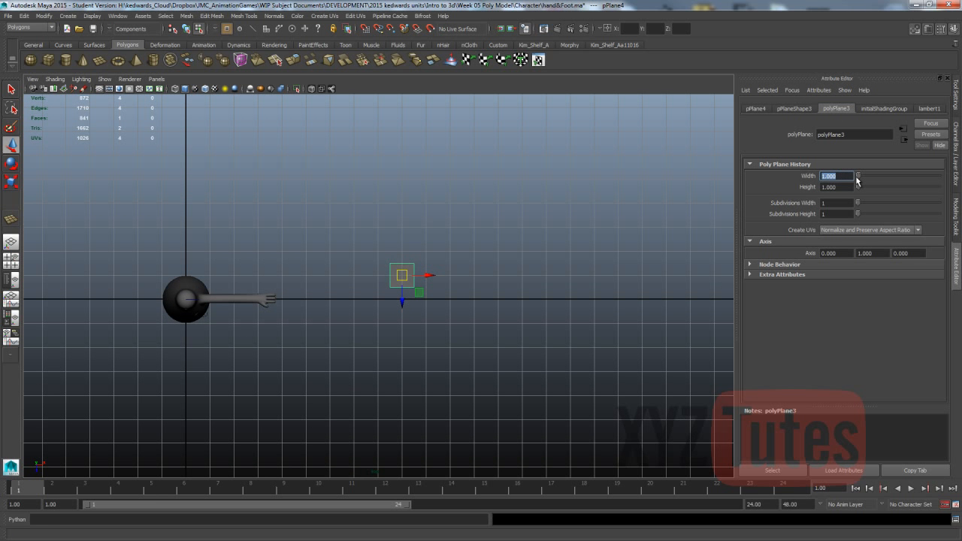
text(2)
key(Return)
key(Tab)
text(2)
key(Return)
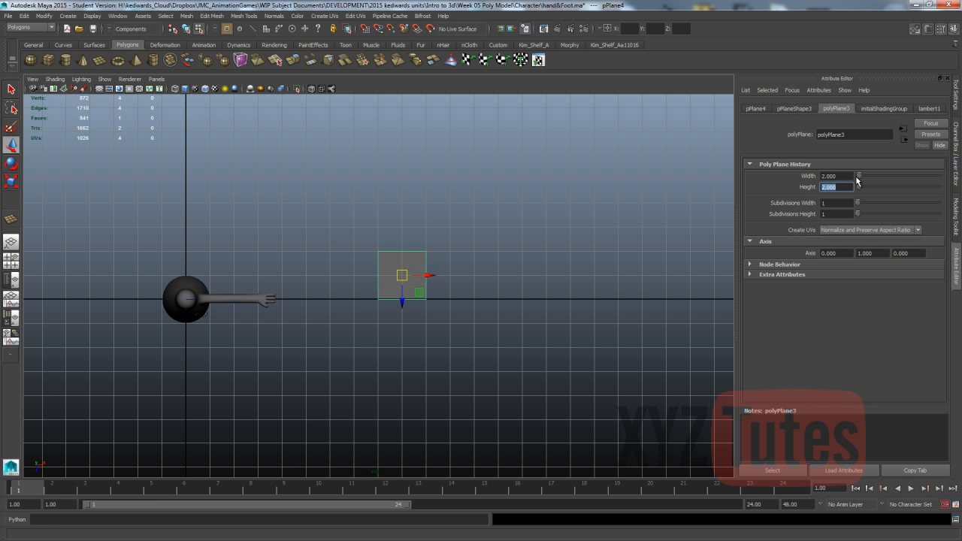
Set the Insert Edge Loop Tool to insert multiple edge loops, with 2 equally spaced loops per cut
scroll(439, 260, up, 2)
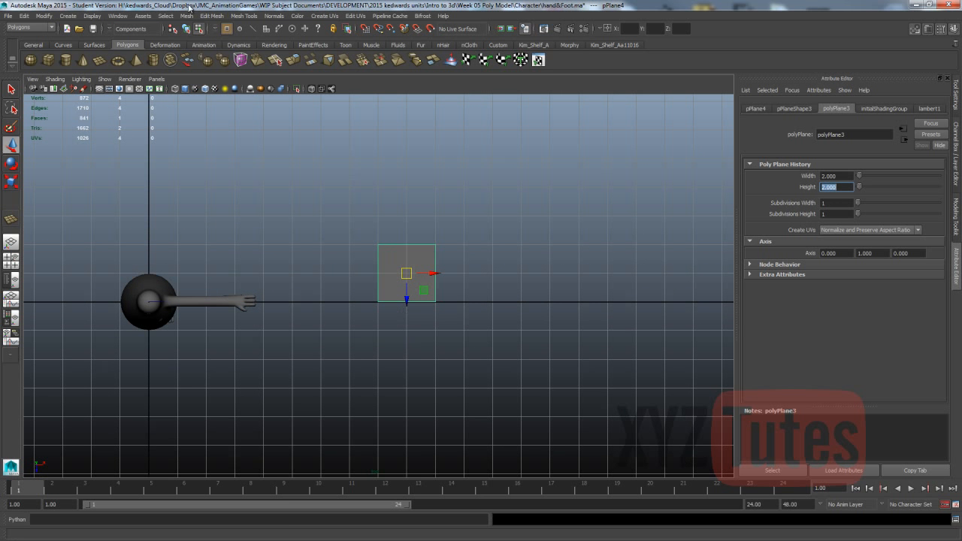
click(208, 16)
mouse_move(243, 16)
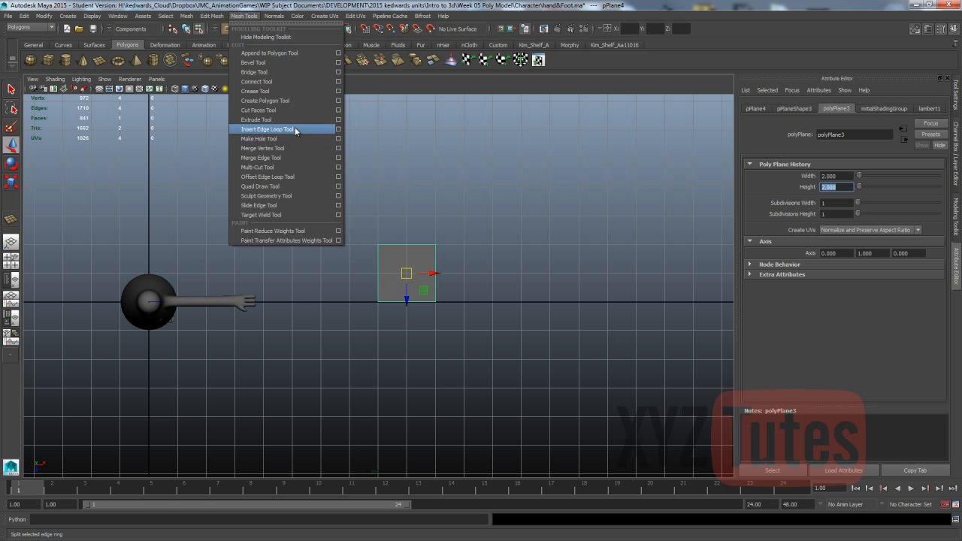
click(295, 129)
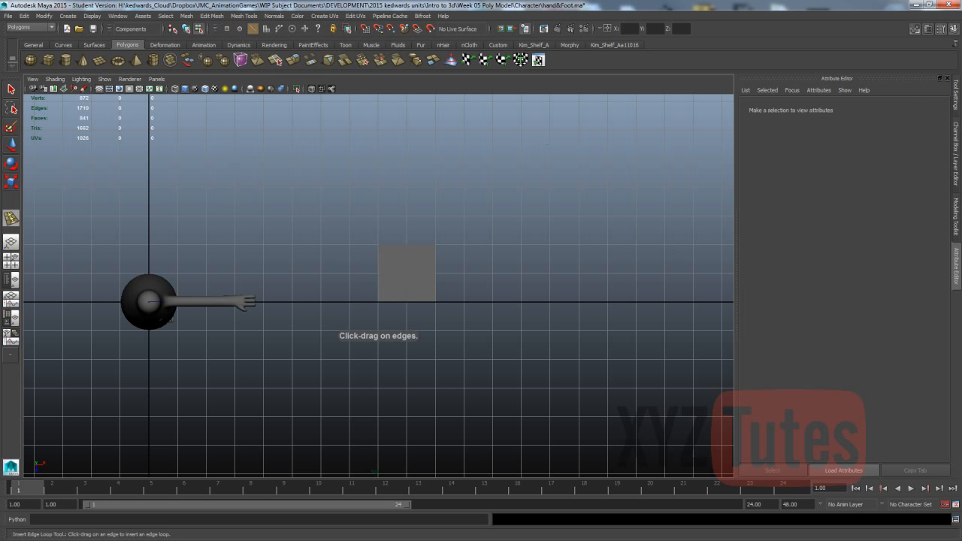
double_click(11, 218)
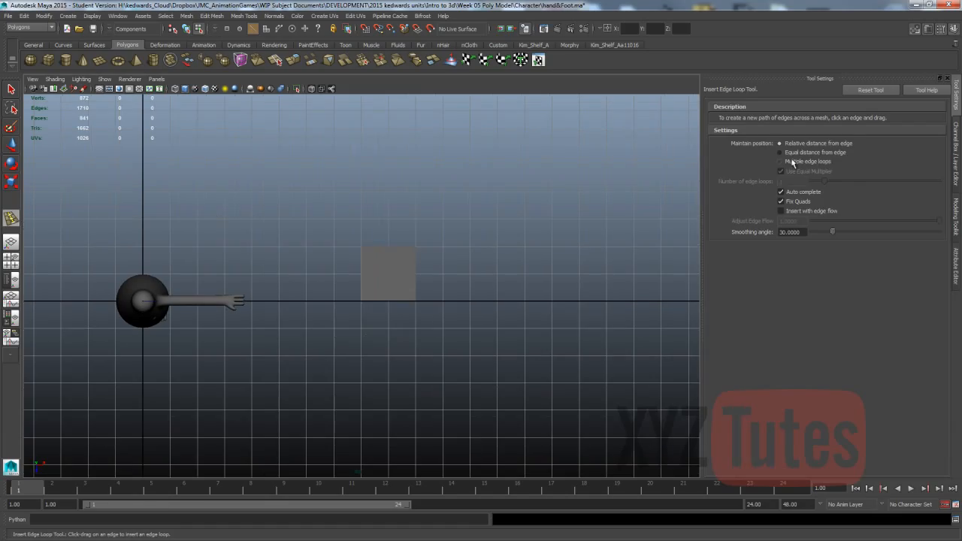
click(780, 160)
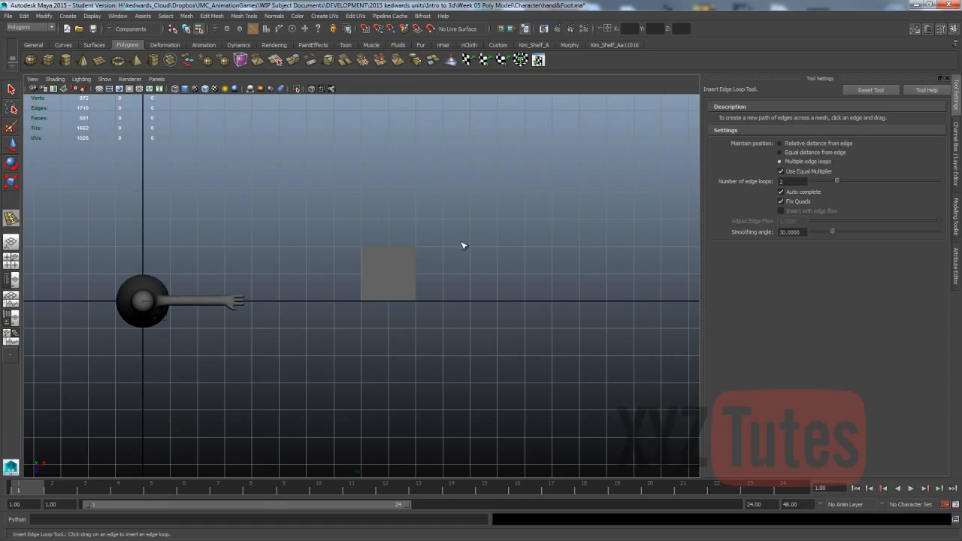
Insert two evenly spaced edge loops across the plane in each direction, dividing it into a 3 by 3 grid
click(400, 251)
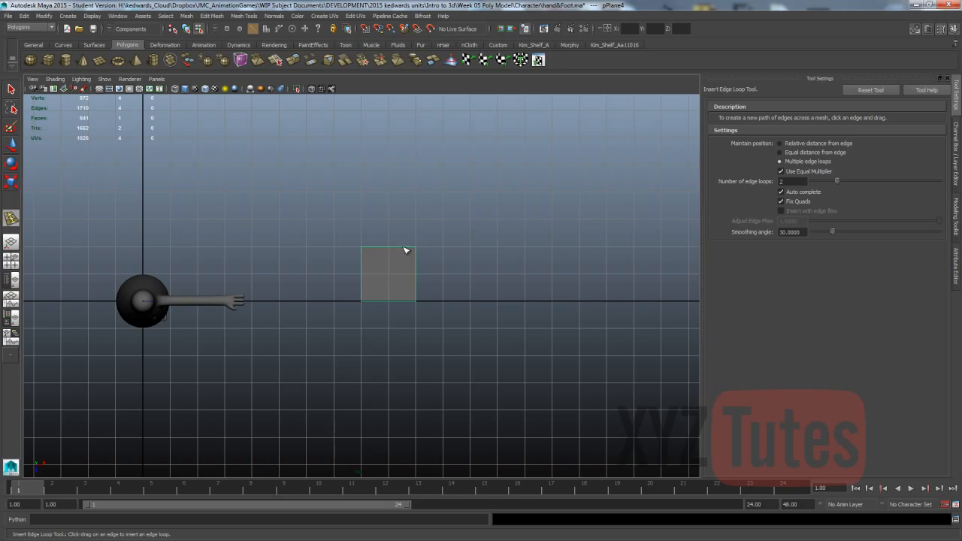
click(404, 248)
click(416, 275)
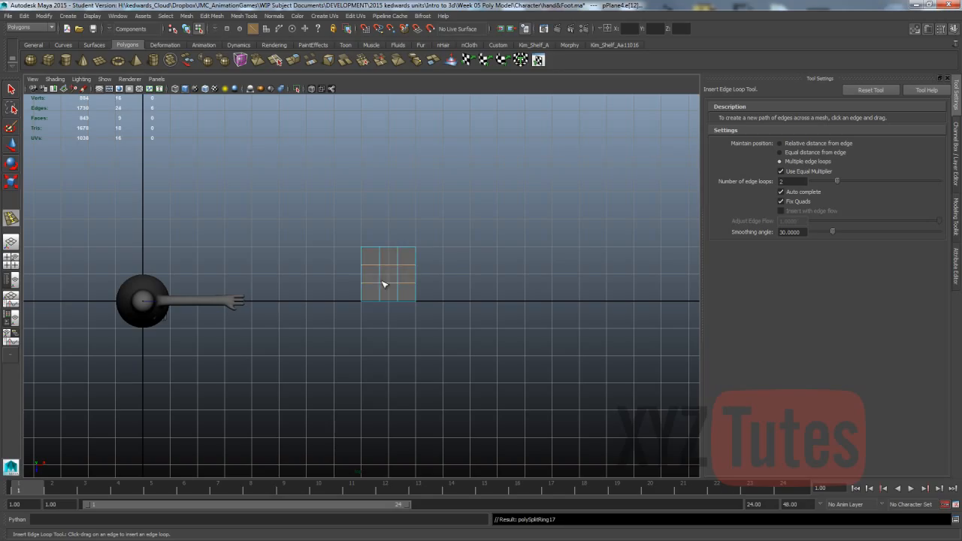
Scale the plane's two horizontal edge loops apart until they lie close to its upper and lower borders
right_drag(389, 279, 381, 239)
key(q)
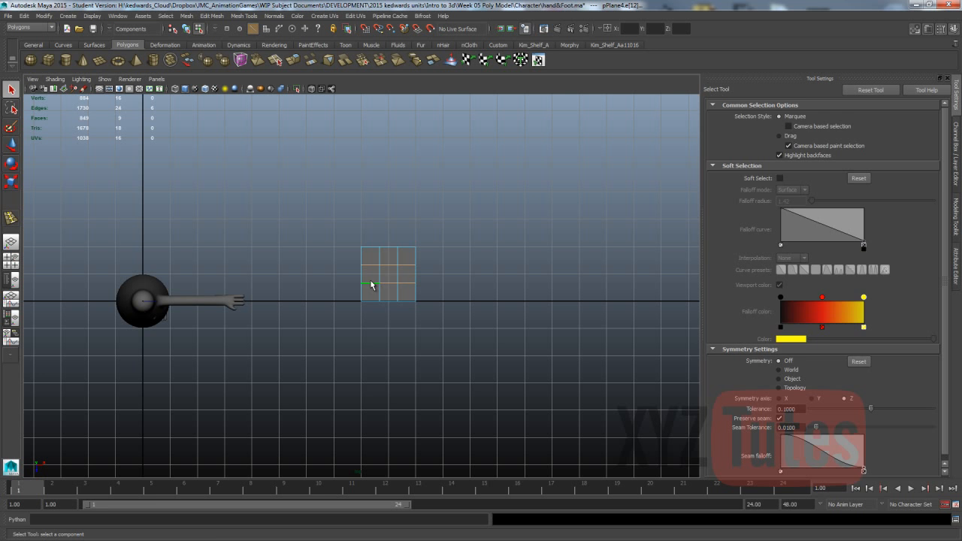
key(e)
key(r)
drag(388, 252, 390, 234)
click(335, 242)
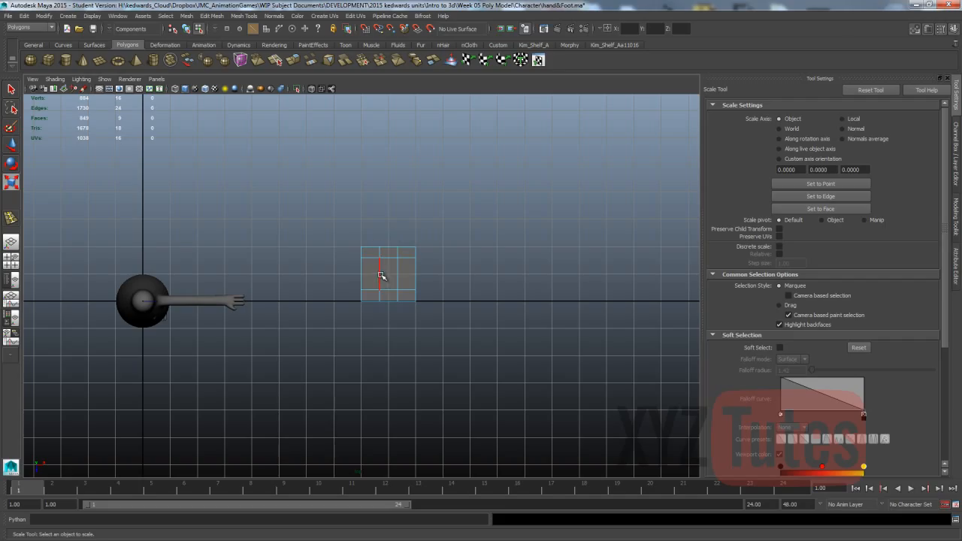
Widen the plane into a rectangle by moving its two right-hand columns of vertices outward together
right_drag(411, 257, 365, 261)
drag(459, 236, 338, 327)
key(w)
click(455, 328)
drag(499, 227, 356, 278)
click(532, 242)
Scale the two inner vertex columns apart so they sit close to the plane's left and right borders
drag(441, 237, 410, 333)
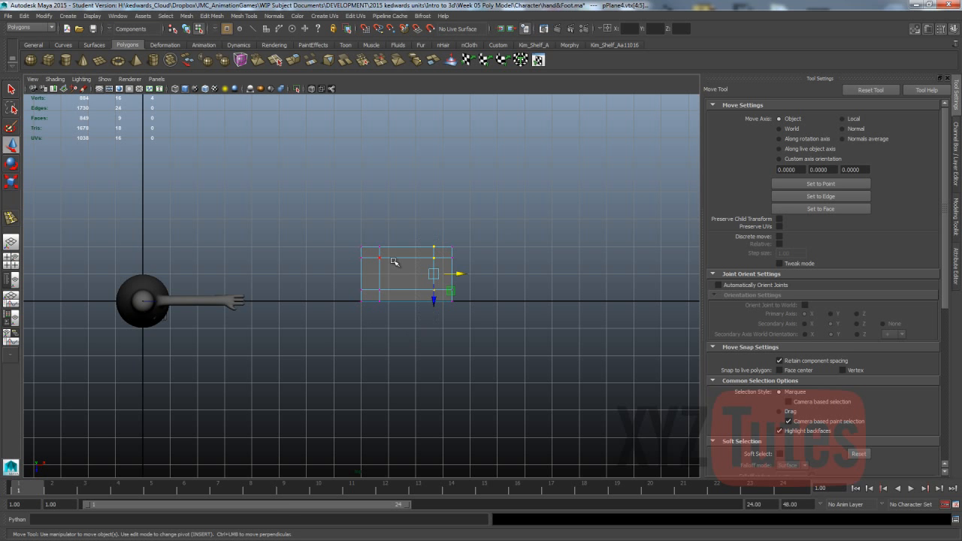
shift+drag(392, 236, 380, 341)
key(r)
drag(424, 275, 435, 277)
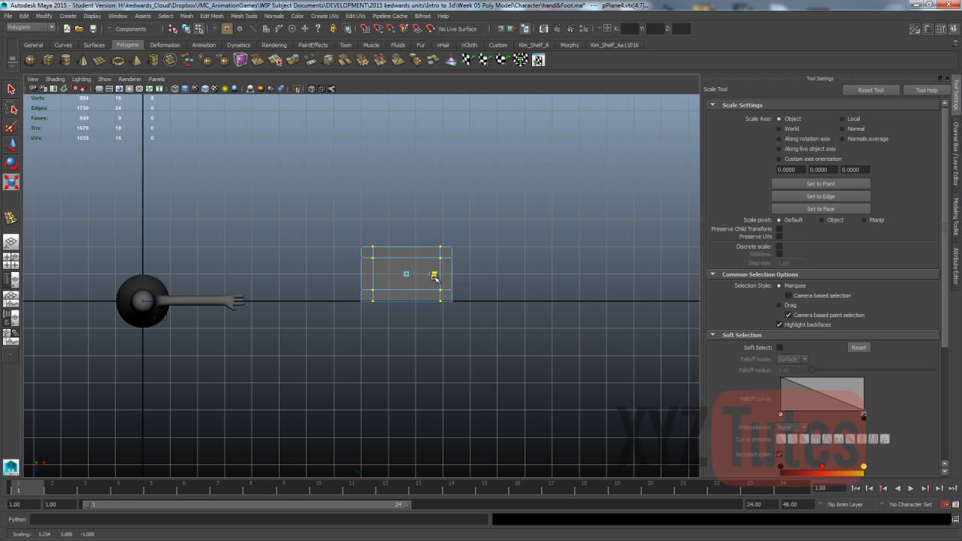
click(479, 256)
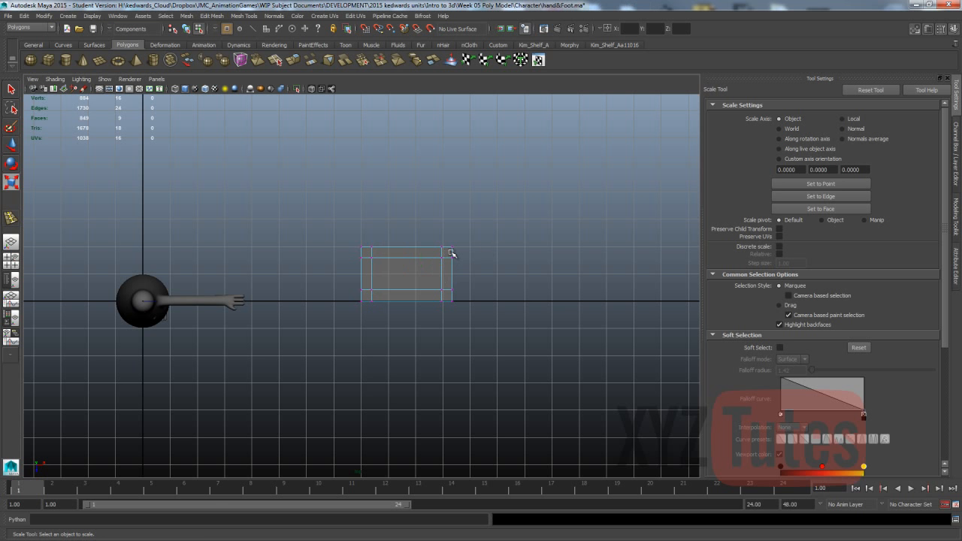
In object mode, place the plane's pivot at its lower-right corner and snap the plane to the grid at X 11
right_drag(451, 253, 488, 242)
click(449, 257)
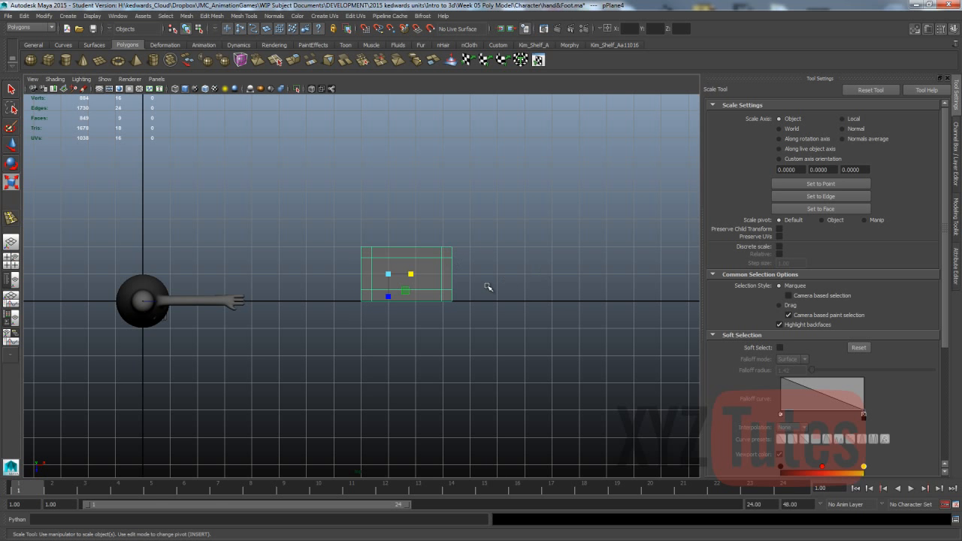
key(w)
key(Insert)
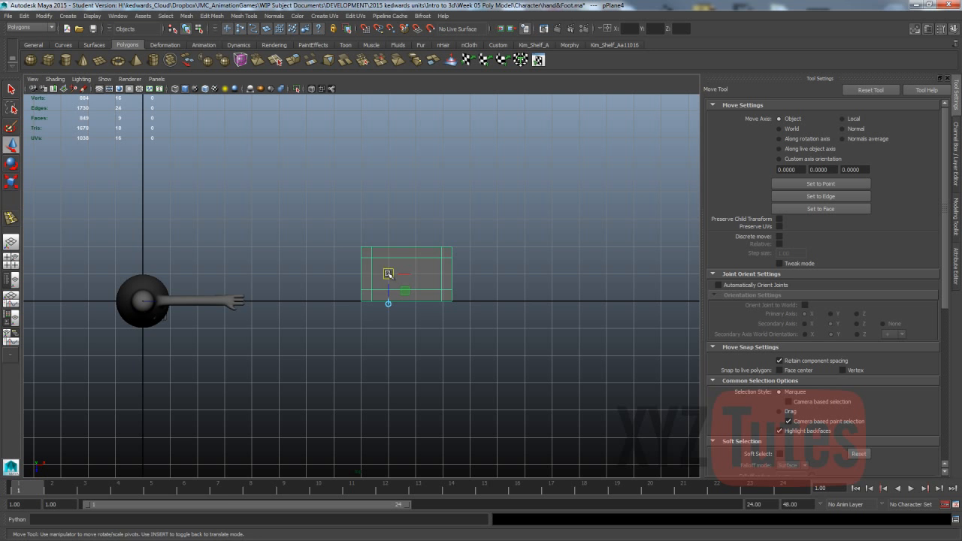
drag(388, 274, 459, 301)
key(Insert)
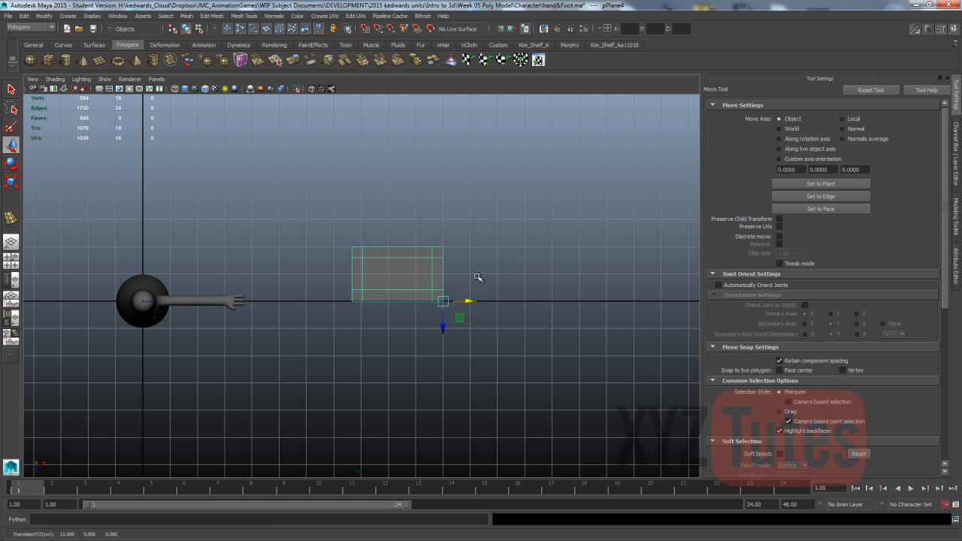
click(449, 251)
click(440, 257)
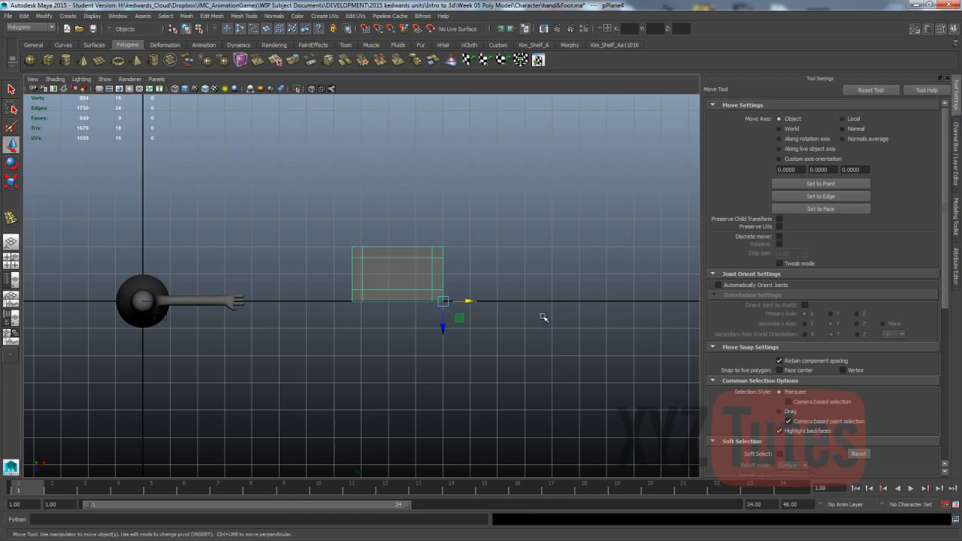
Duplicate the plane and place the copy to its right, leaving a gap of one grid square
key(ctrl+d)
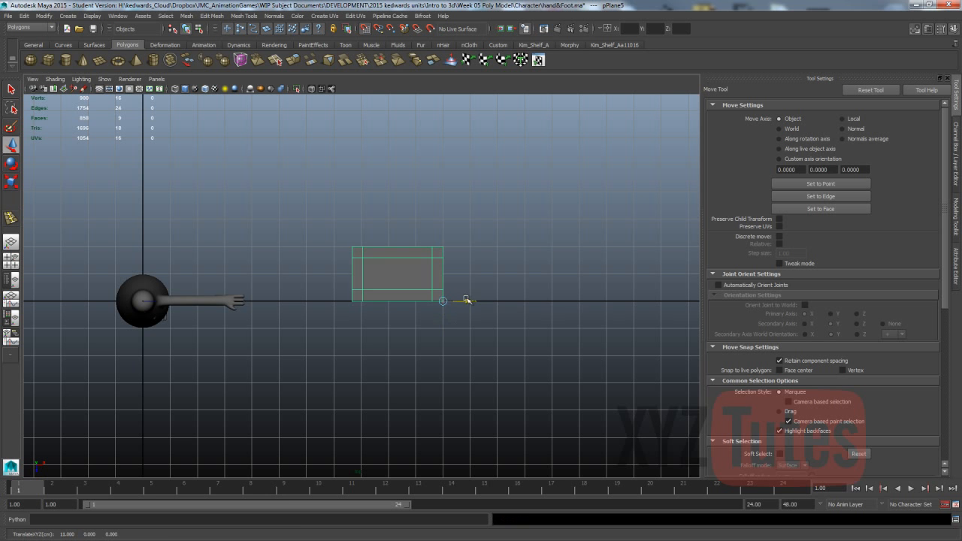
mouse_move(468, 301)
mouse_down()
mouse_move(591, 300)
mouse_move(465, 301)
mouse_up()
key(Insert)
key(Insert)
click(452, 310)
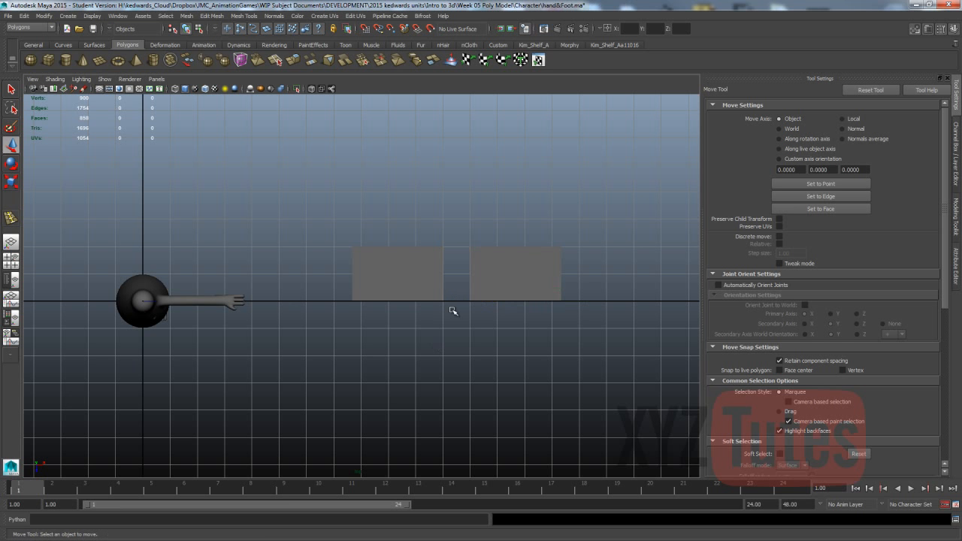
Combine the two planes into a single mesh
click(476, 252)
shift+click(426, 262)
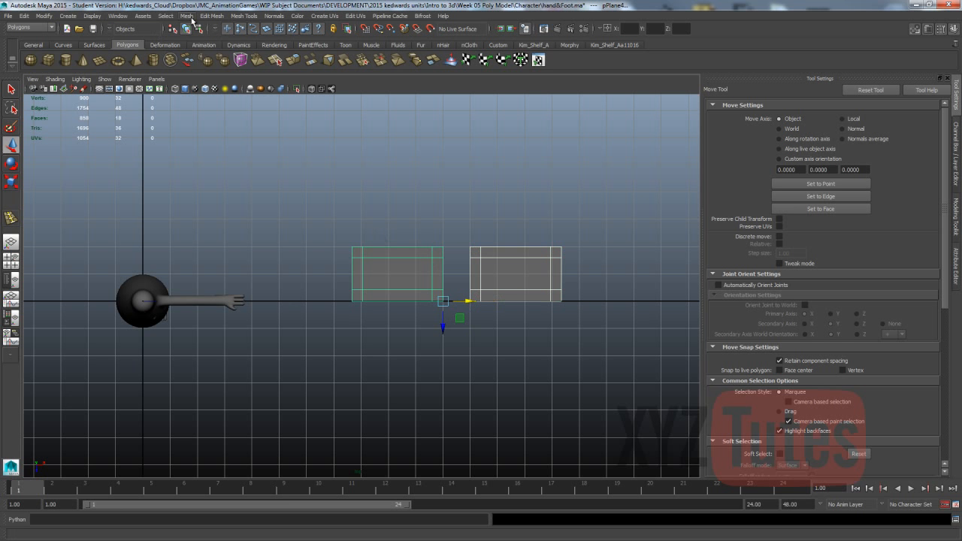
click(186, 15)
click(201, 36)
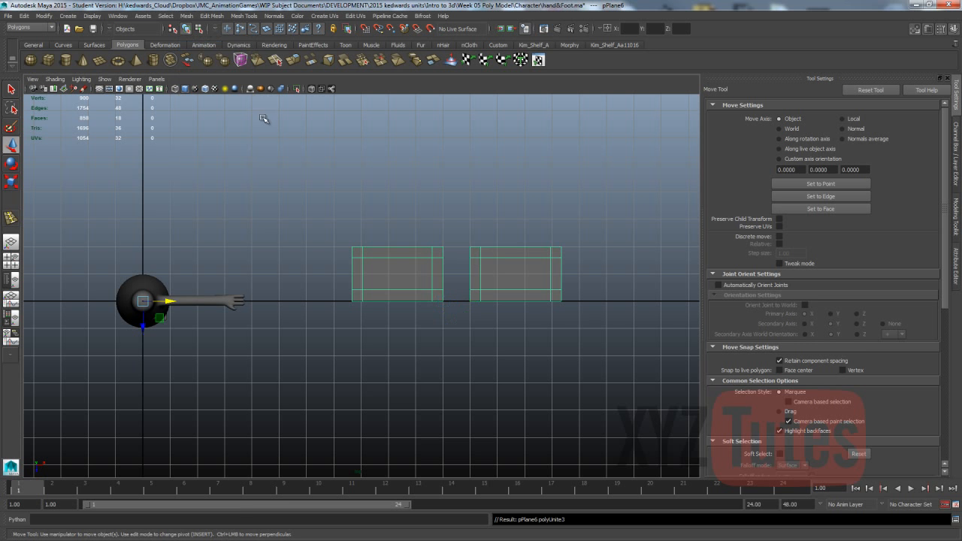
Bridge the short facing edges at the upper inner corners of the two halves and return to object mode
right_drag(436, 243, 443, 224)
click(443, 251)
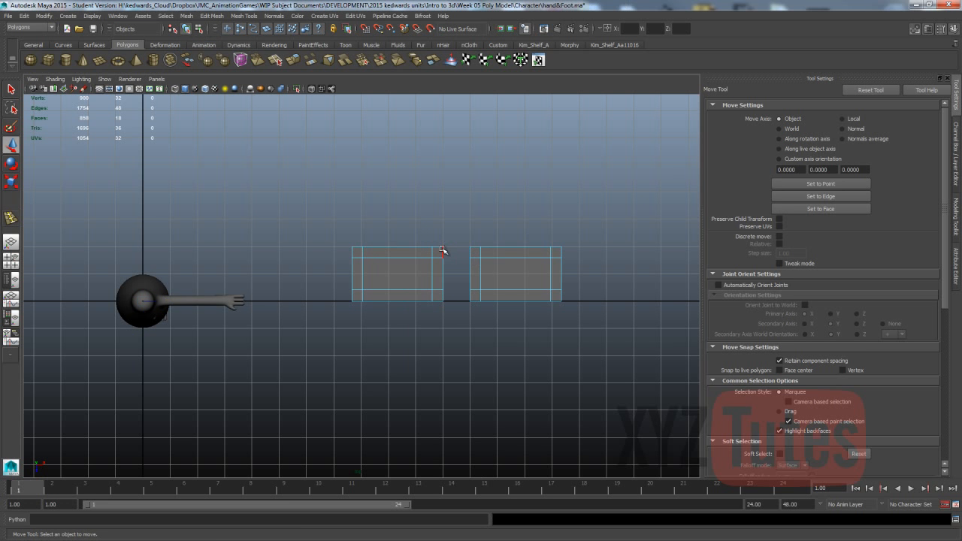
key(q)
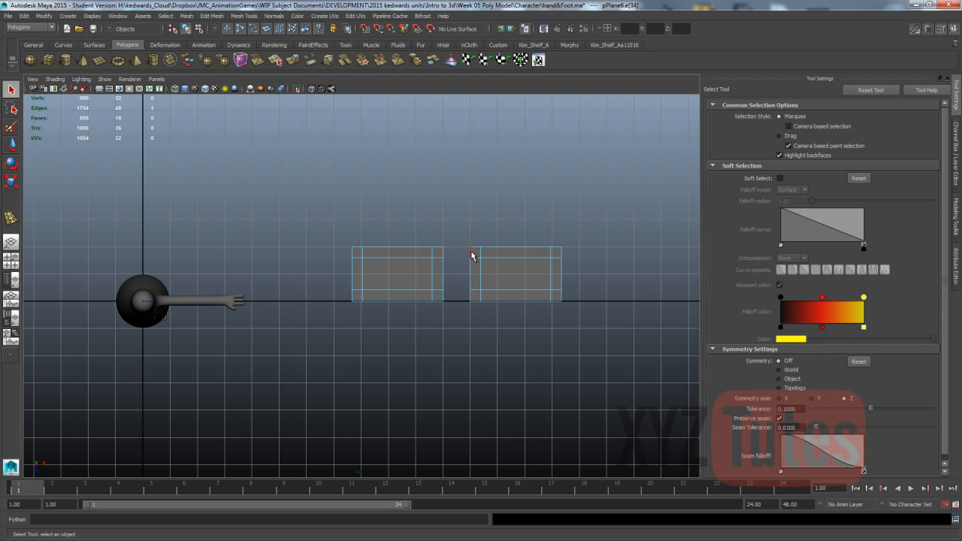
shift+click(470, 255)
click(215, 16)
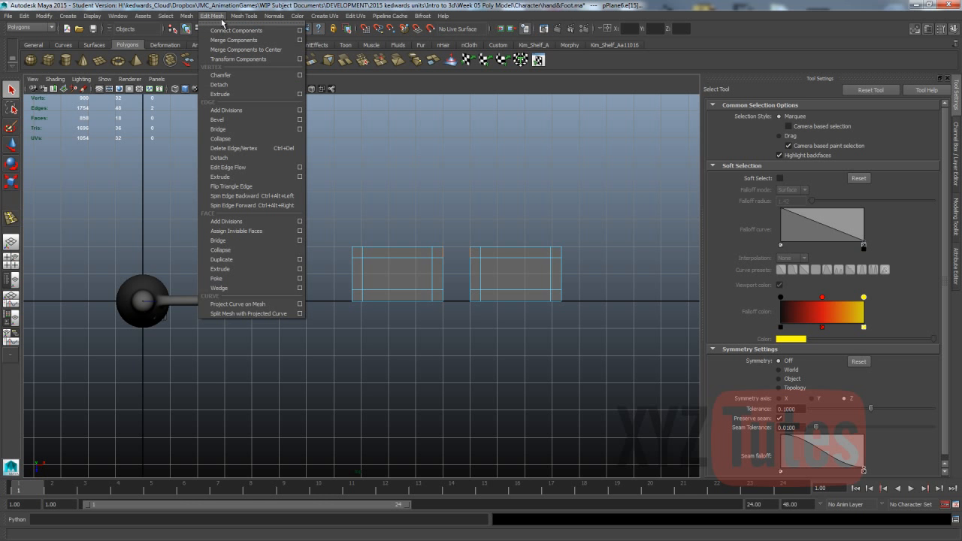
mouse_move(233, 18)
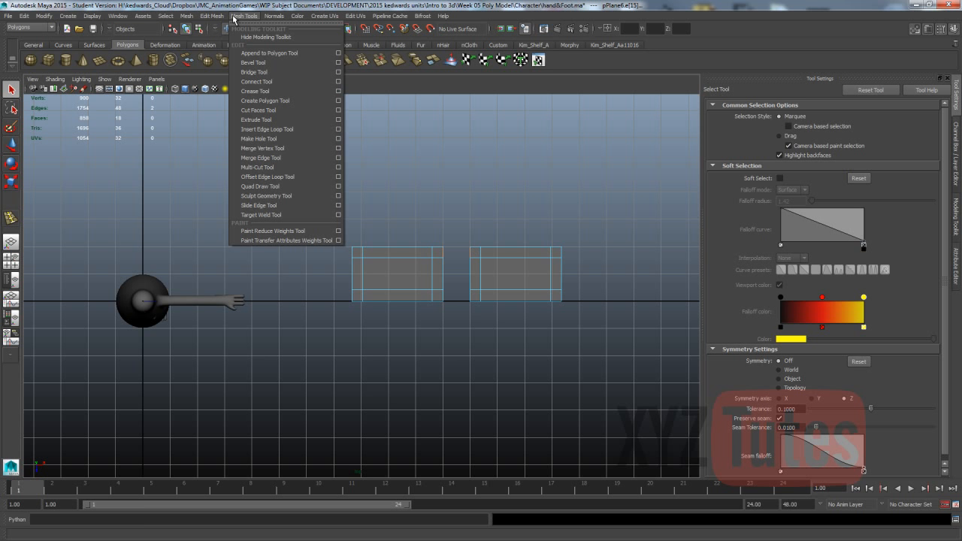
click(338, 72)
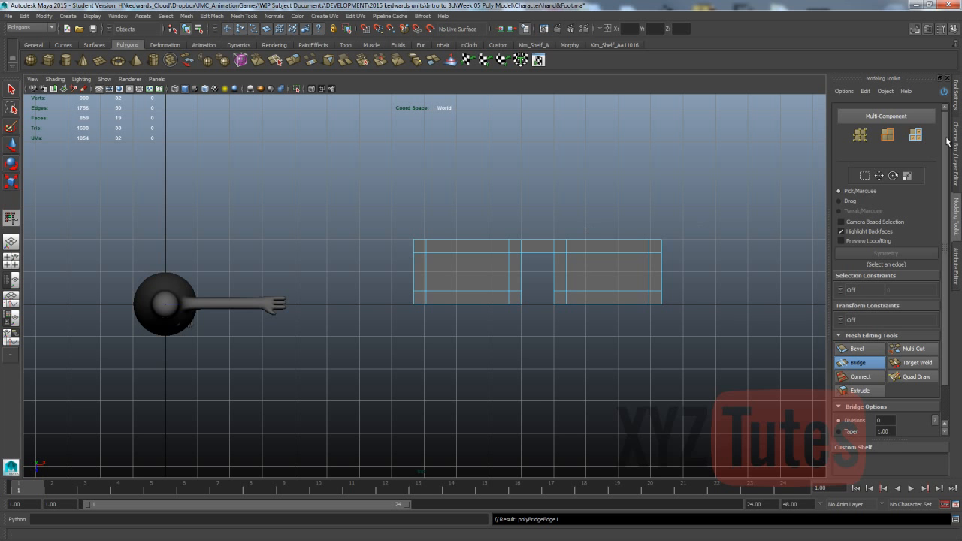
click(956, 98)
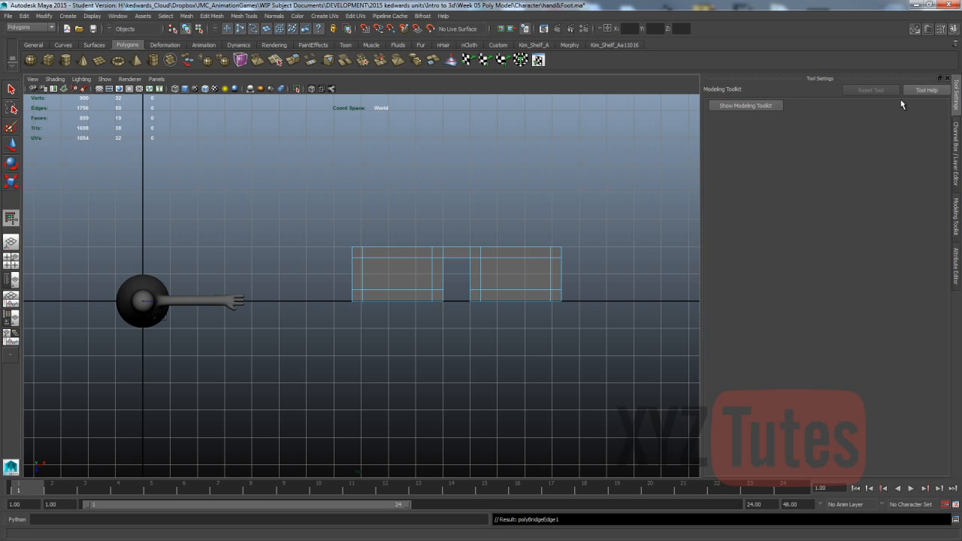
click(956, 154)
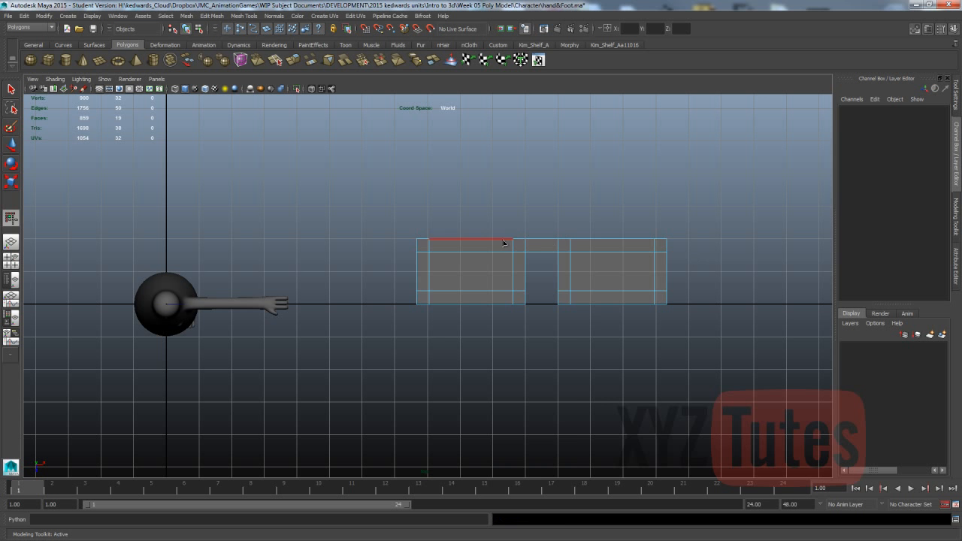
right_drag(530, 240, 563, 224)
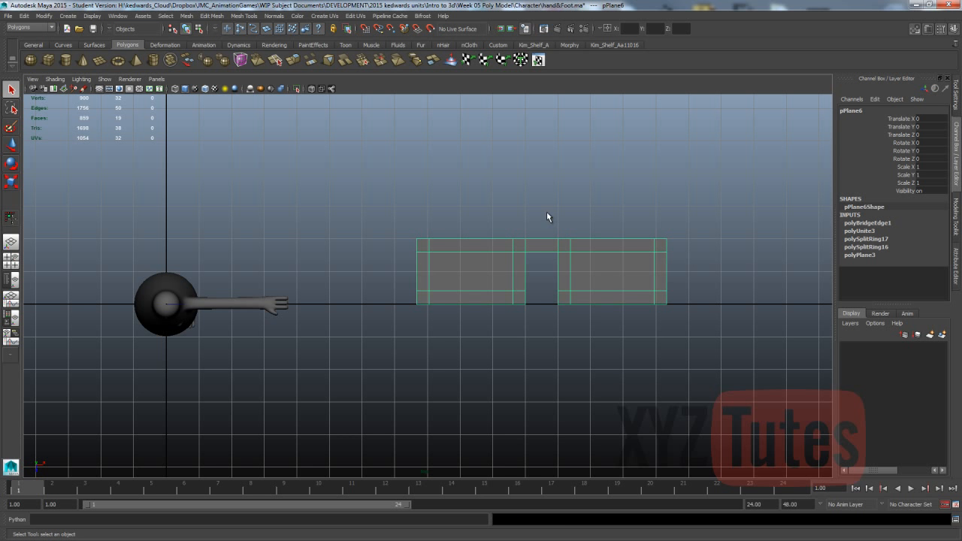
scroll(403, 221, down, 10)
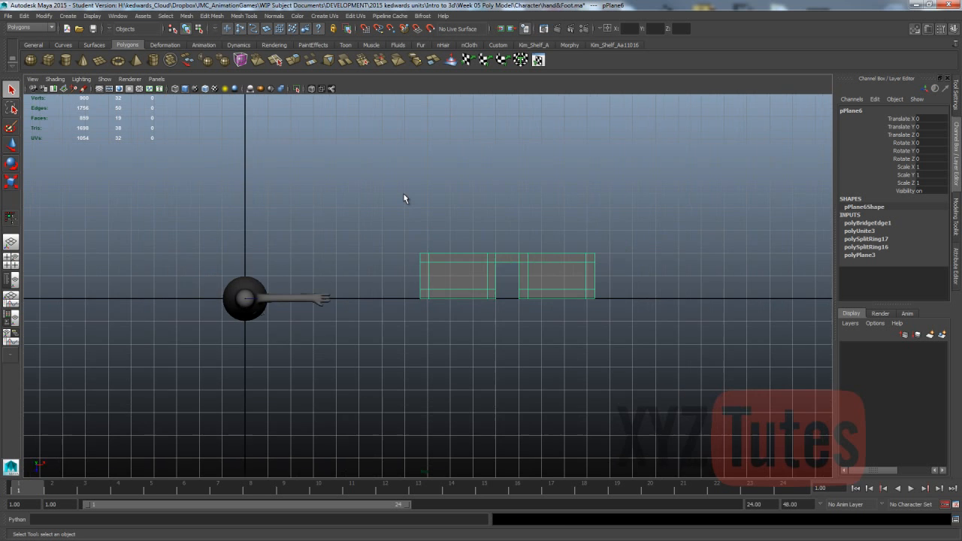
scroll(399, 227, up, 8)
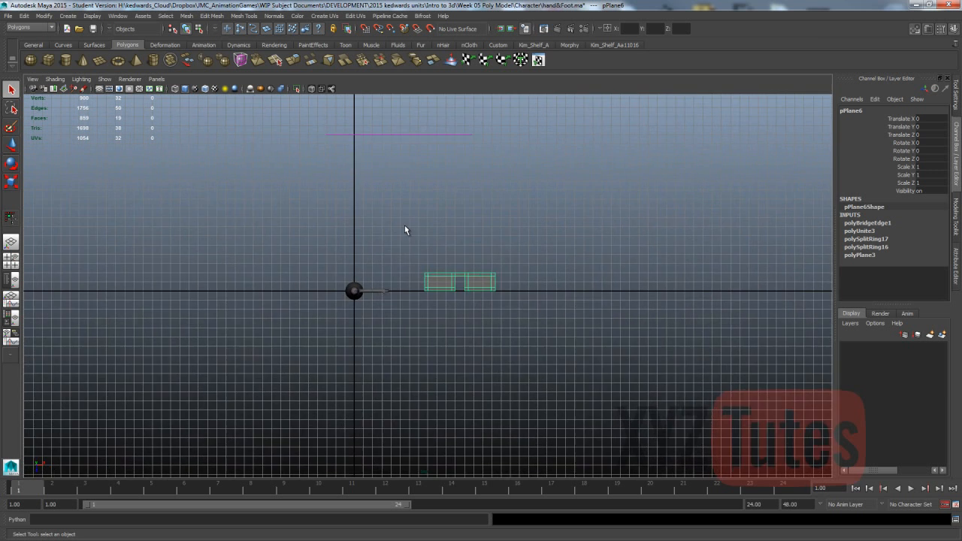
right_drag(458, 270, 458, 292)
click(458, 275)
shift+click(544, 269)
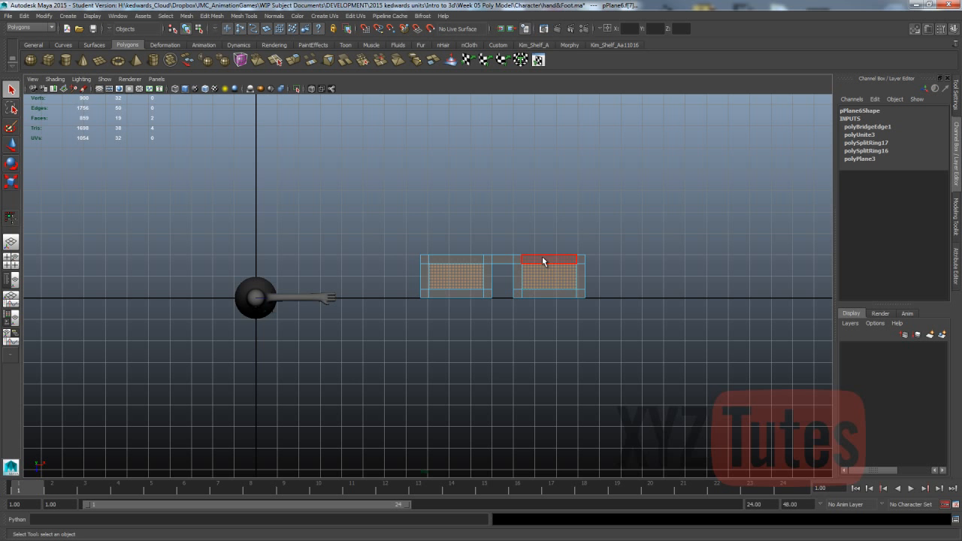
scroll(488, 239, down, 5)
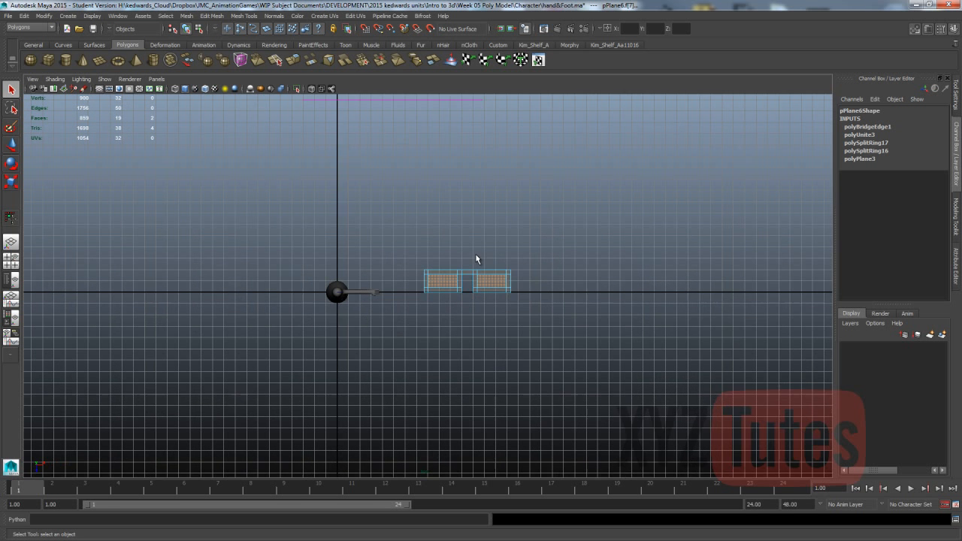
right_drag(517, 272, 518, 270)
click(518, 270)
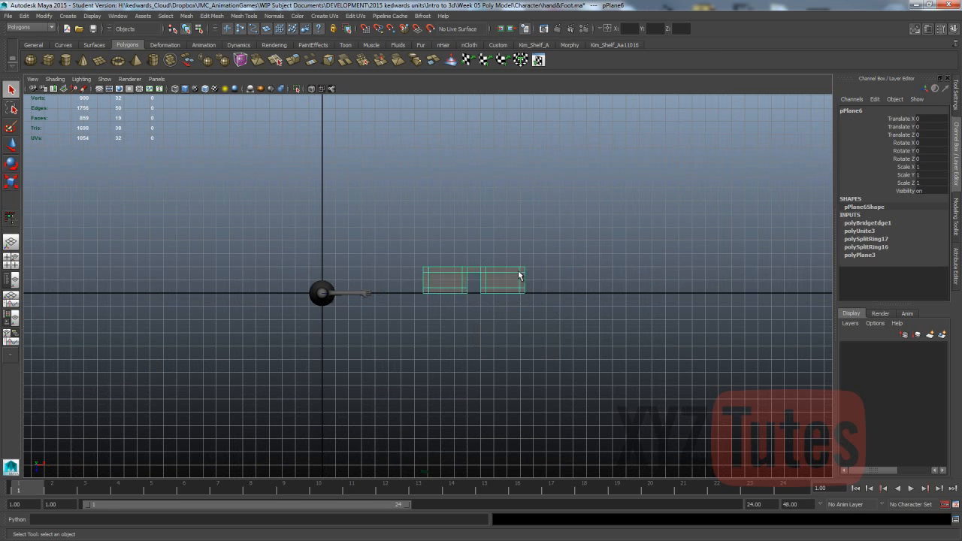
Center the pivot of the combined two-part mesh on its own geometry
scroll(517, 269, up, 2)
scroll(518, 275, up, 1)
key(w)
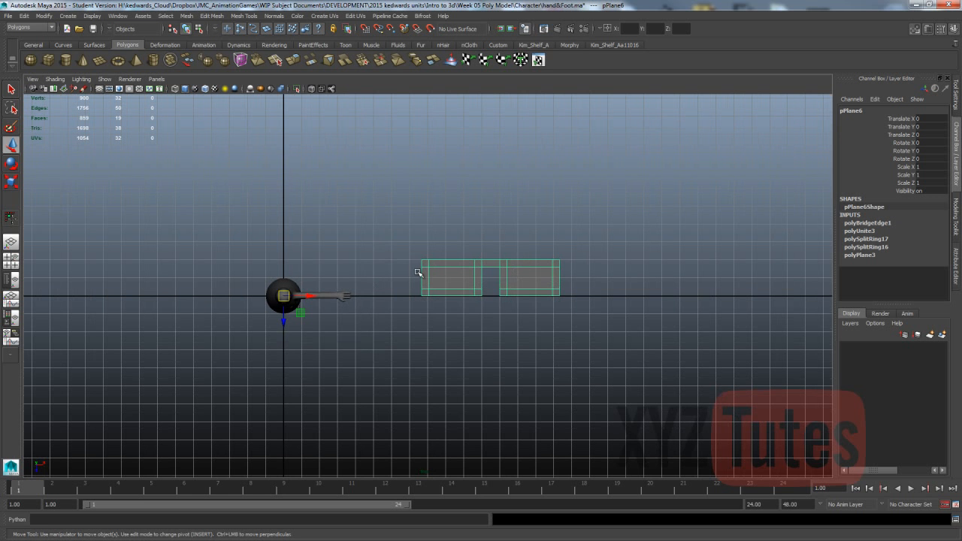
key(Insert)
key(v)
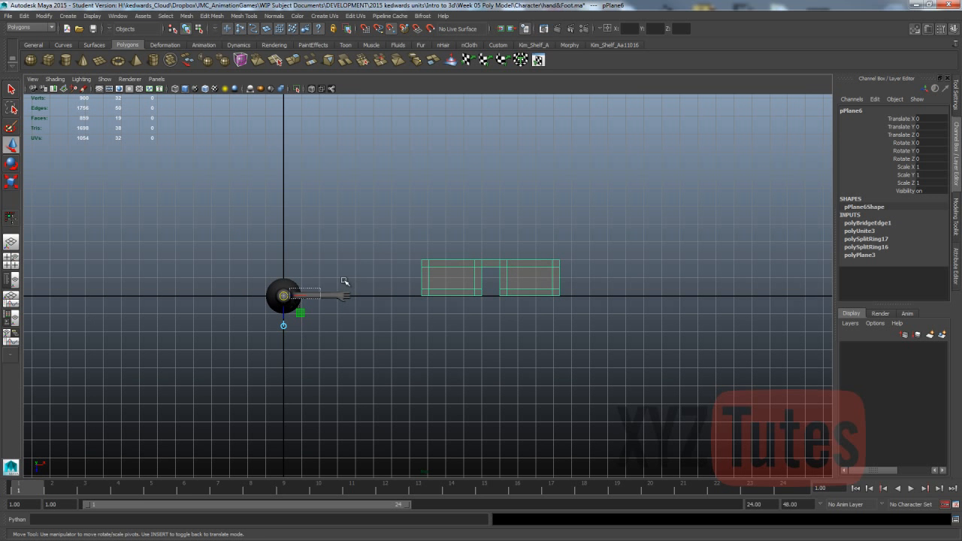
key(Insert)
click(411, 214)
click(442, 260)
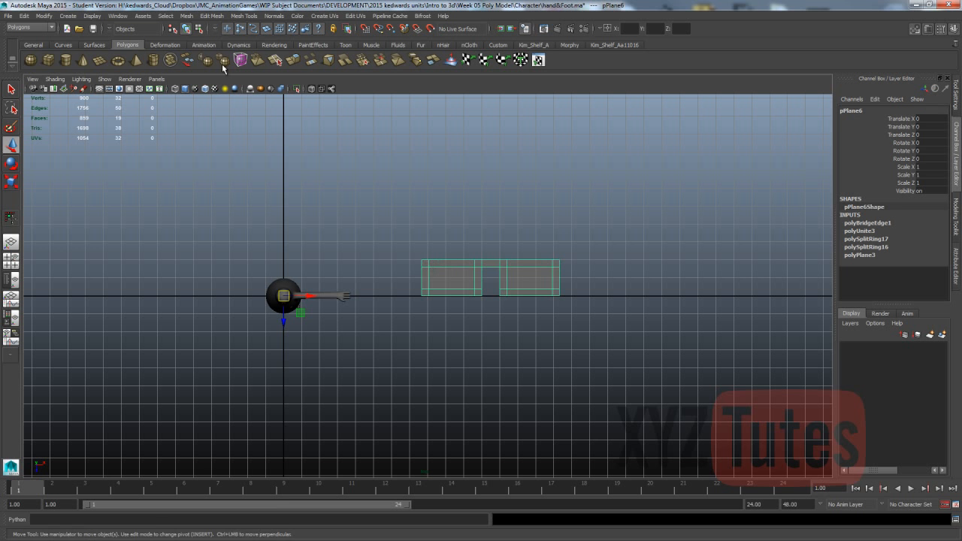
click(44, 16)
click(67, 110)
scroll(486, 270, up, 3)
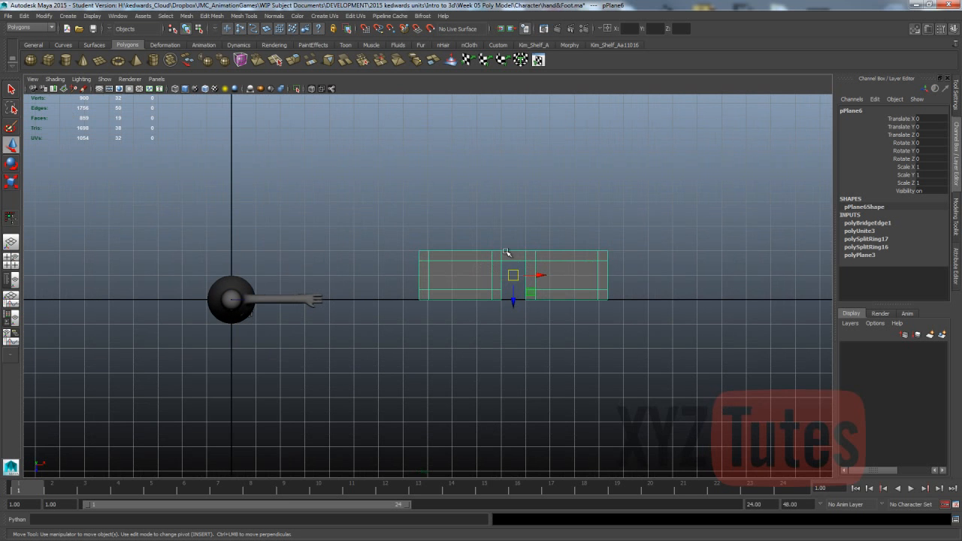
Try snapping the mesh's centered pivot to the grid and undo the pivot shift
key(Insert)
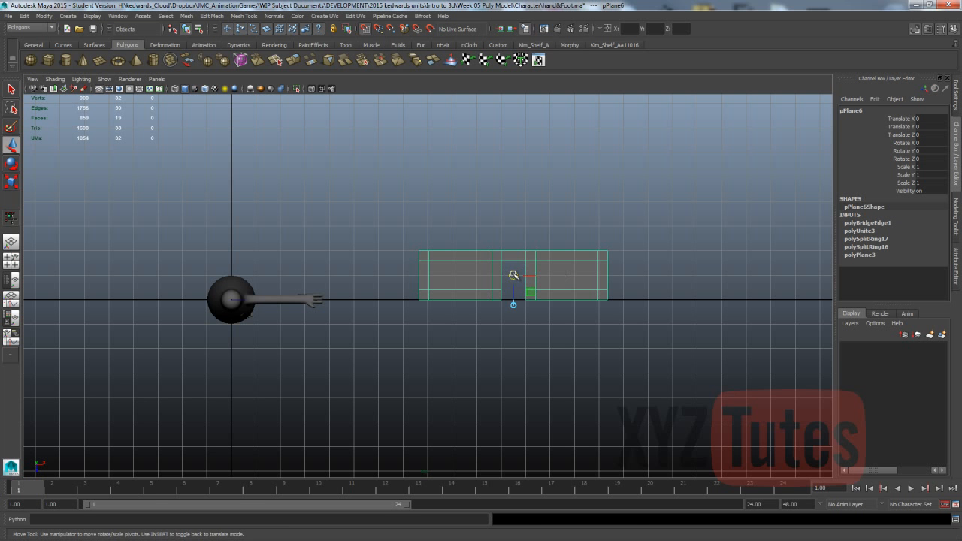
key(Insert)
key(Insert)
key(x)
drag(513, 275, 513, 275)
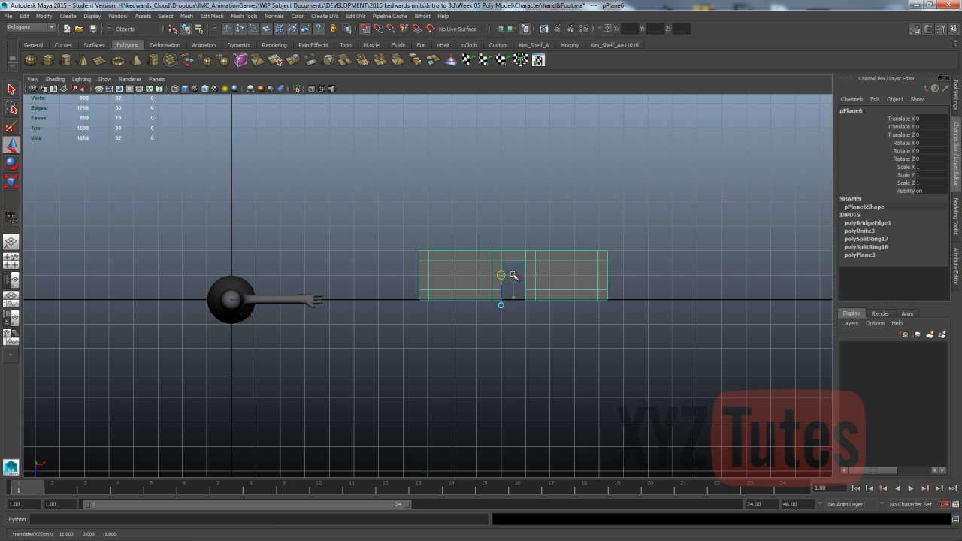
key(ctrl+z)
key(Insert)
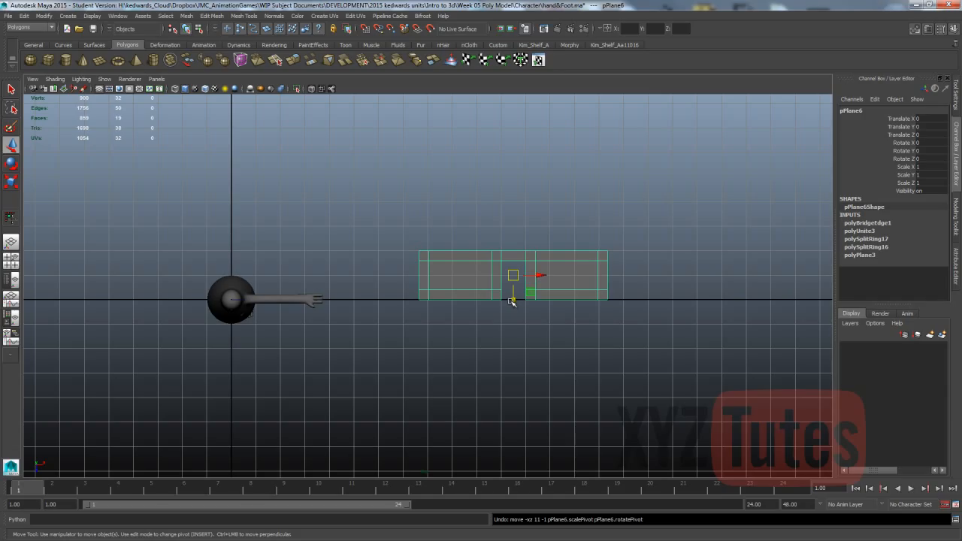
Snap the mesh's pivot along Z only to the bridge's outer edge, at X 11.5, Z -2
key(Insert)
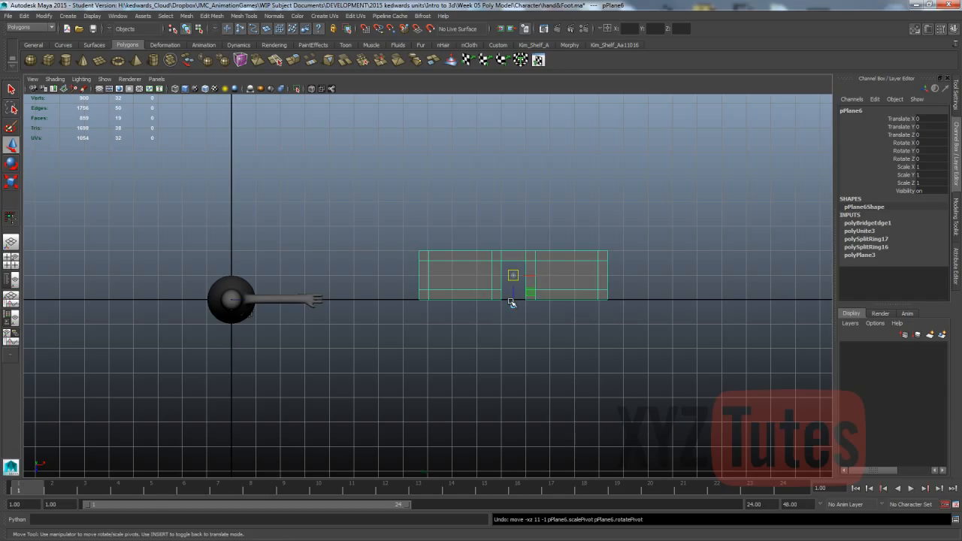
key(x)
drag(514, 303, 513, 252)
key(Insert)
key(Insert)
key(x)
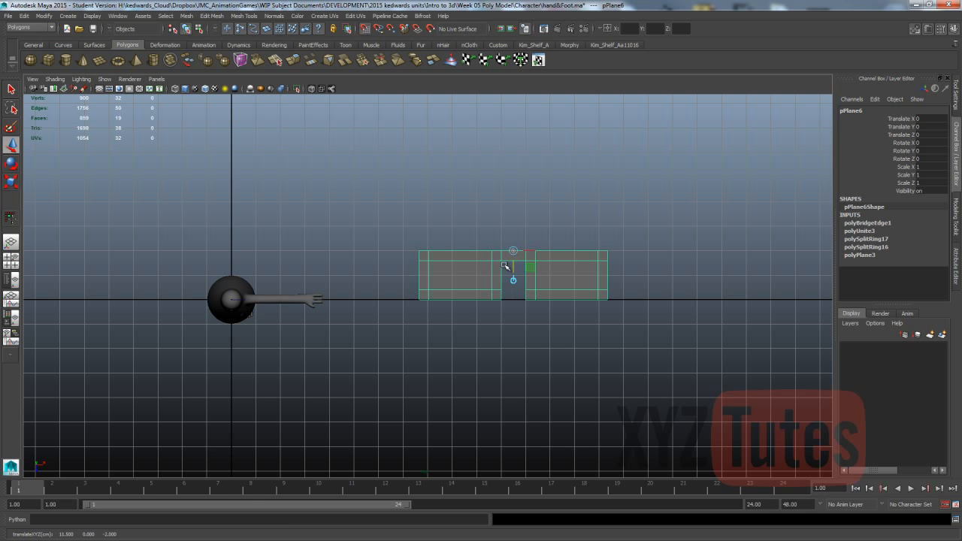
key(Insert)
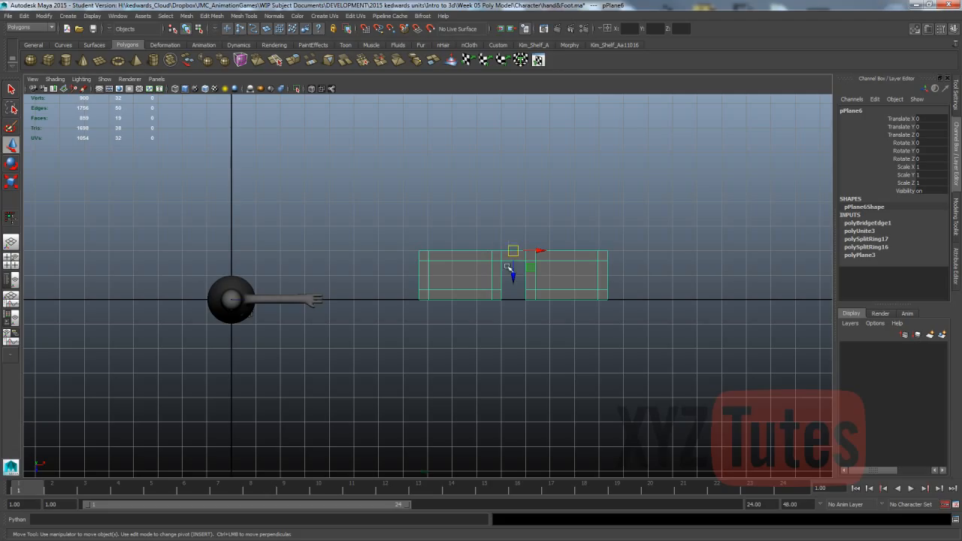
Rotate the mesh 90 degrees about X and, in the front view, grid-snap it over the character's head at Translate X -11.5, Y 6
key(e)
drag(514, 242, 528, 323)
key(space)
scroll(526, 299, down, 7)
scroll(526, 297, down, 2)
key(w)
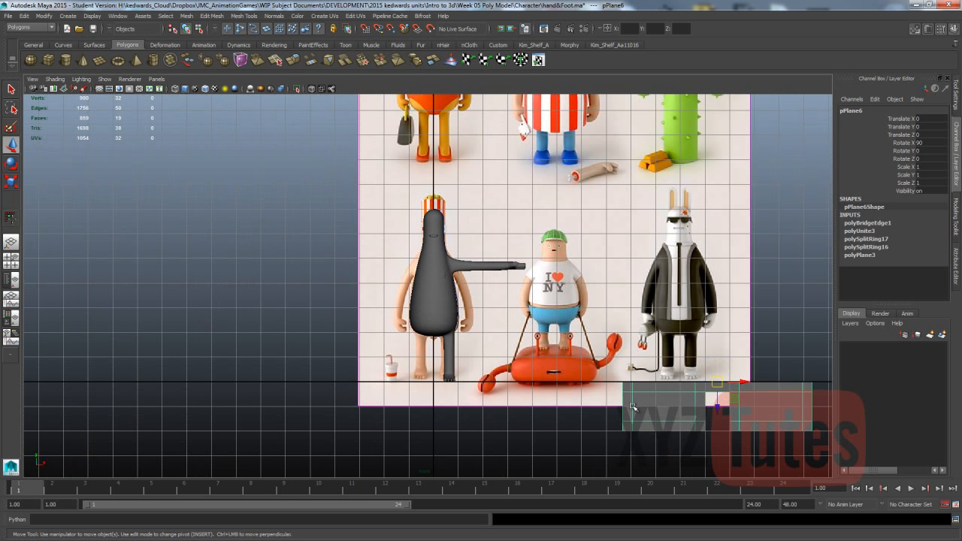
key(x)
drag(714, 384, 485, 223)
In the side view, move the mesh in front of the character's face, to Translate Y 6.487 and Z 2.642
key(space)
scroll(429, 200, down, 10)
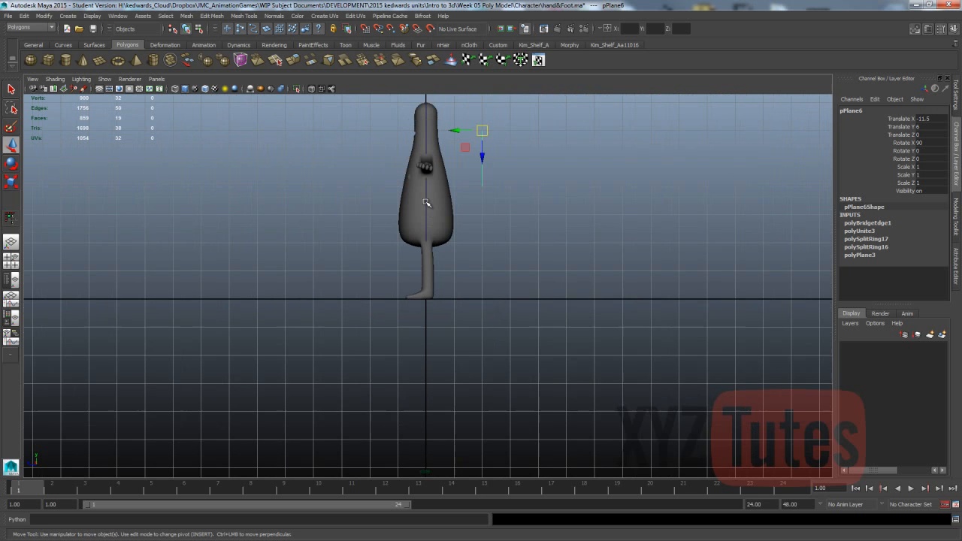
alt+middle_drag(432, 197, 437, 282)
scroll(437, 282, up, 2)
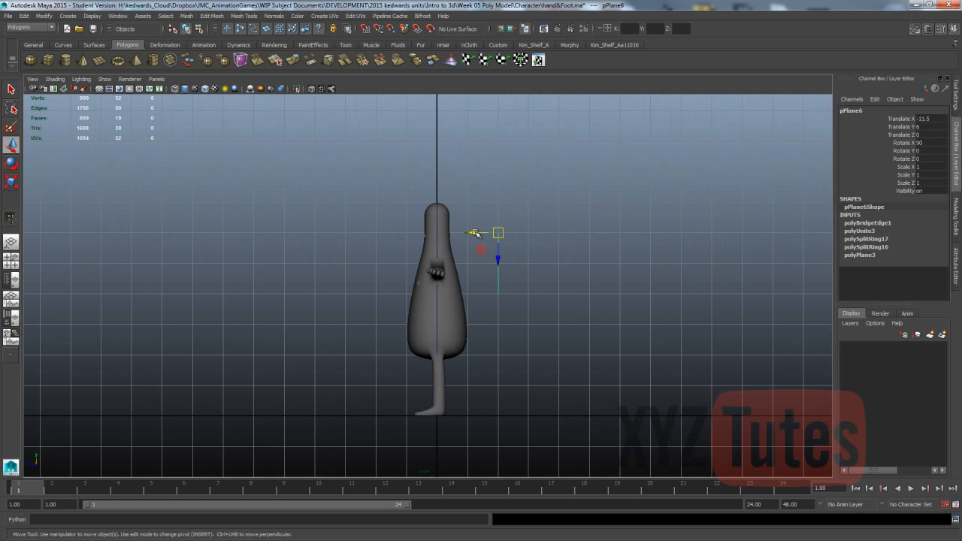
drag(472, 231, 428, 244)
In the front view, scale the mesh down uniformly to 0.136 so it roughly matches the head's width
key(space)
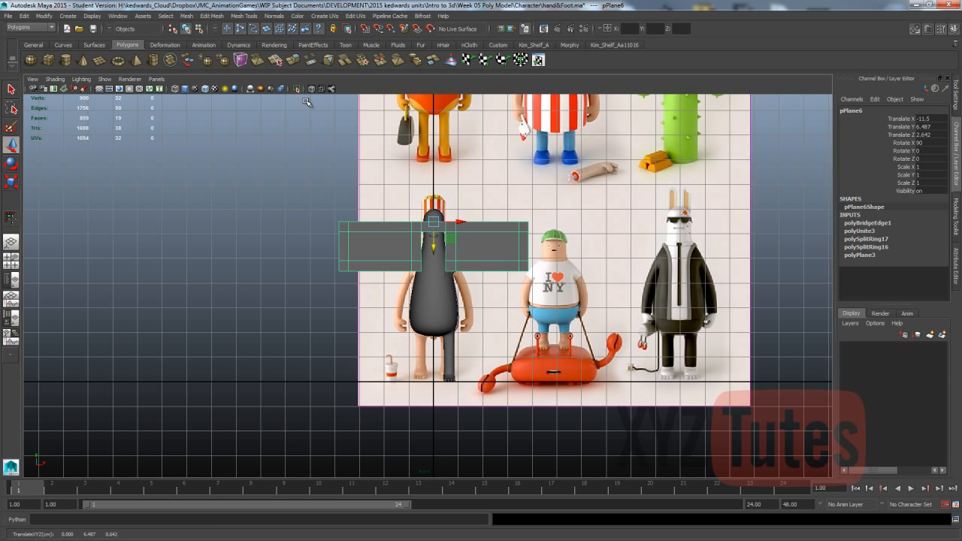
key(r)
drag(435, 221, 345, 260)
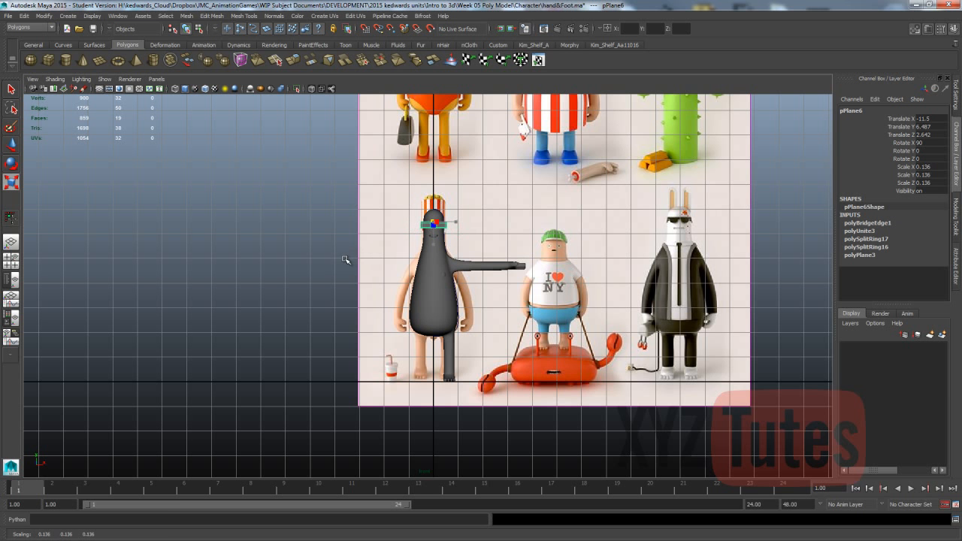
Turn on X-ray shading and fit the mesh over the reference glasses with uniform scale 0.128 and Translate Y 6.322
click(311, 88)
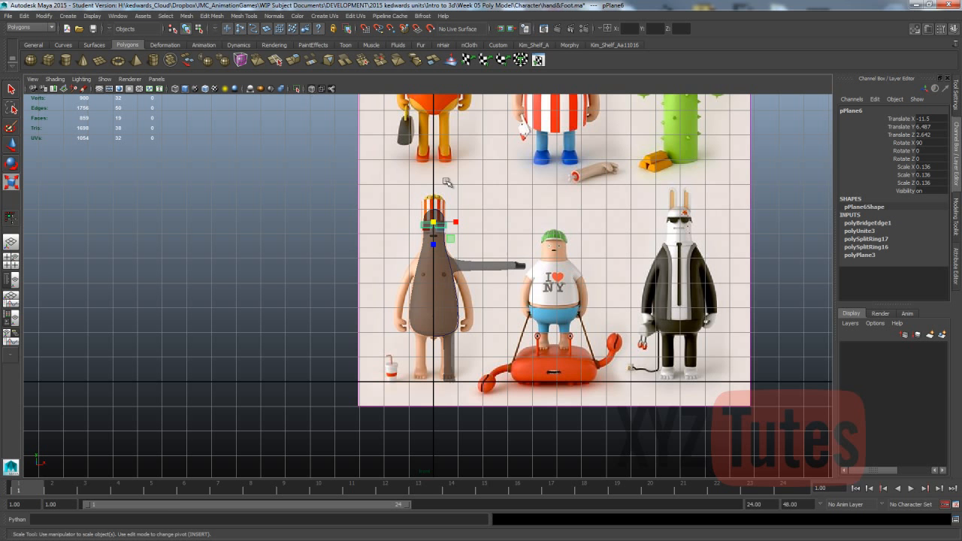
key(f)
scroll(439, 161, down, 5)
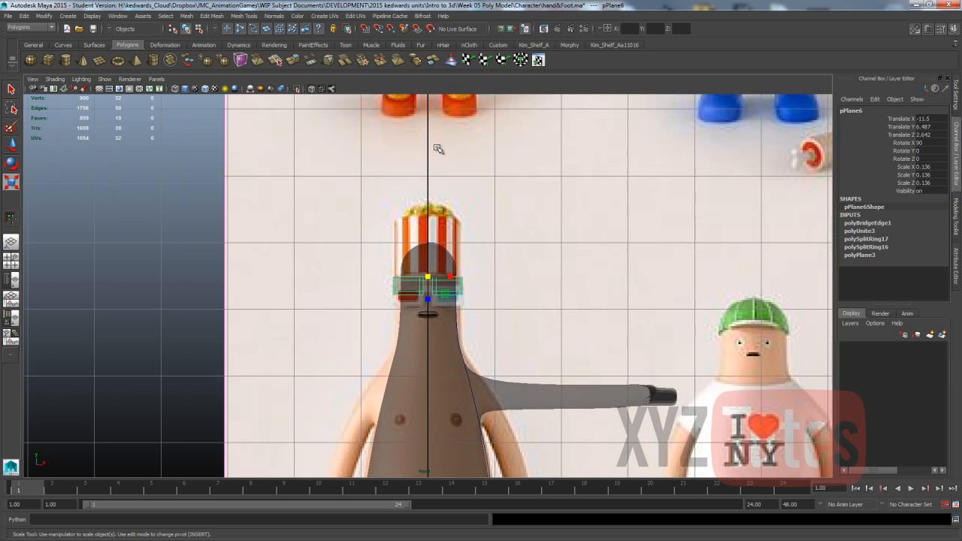
scroll(437, 148, up, 6)
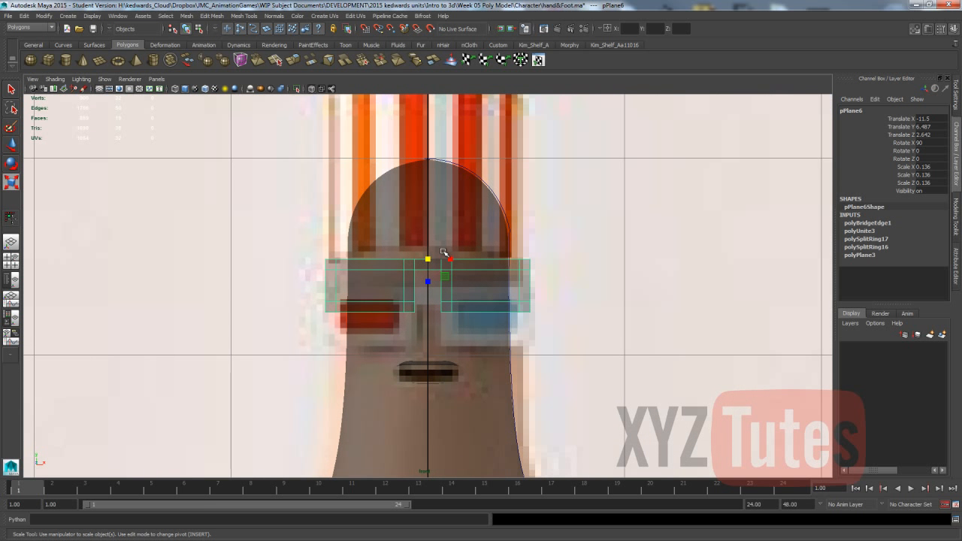
drag(427, 259, 432, 314)
key(w)
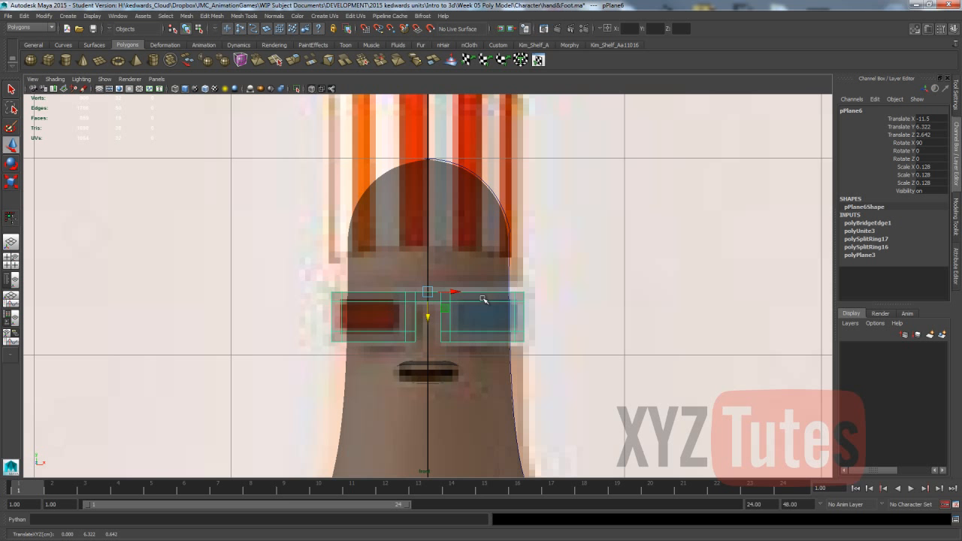
Switch to the perspective view, turn off X-ray shading and clear the selection
key(space)
mouse_move(465, 272)
mouse_down()
mouse_move(464, 248)
mouse_move(455, 255)
mouse_up()
click(482, 234)
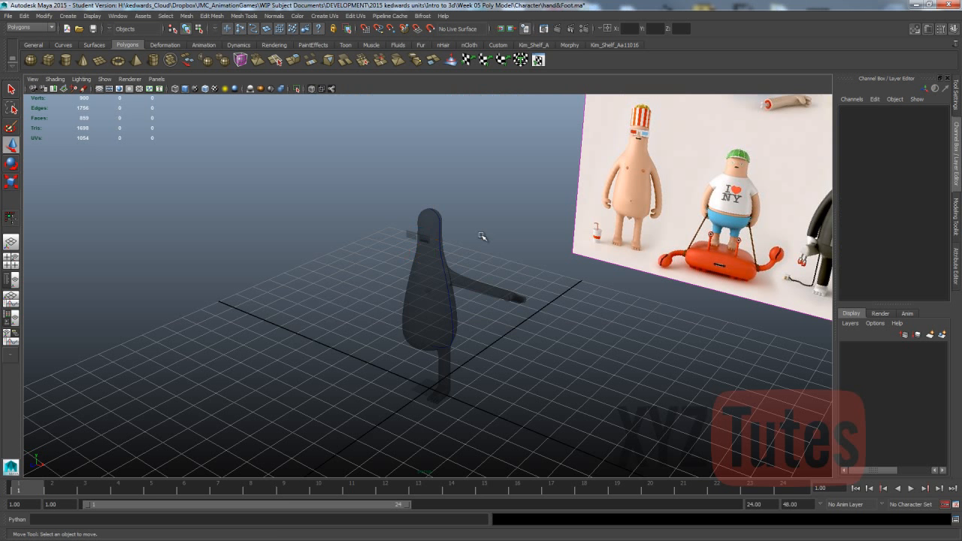
click(421, 239)
click(312, 89)
click(286, 200)
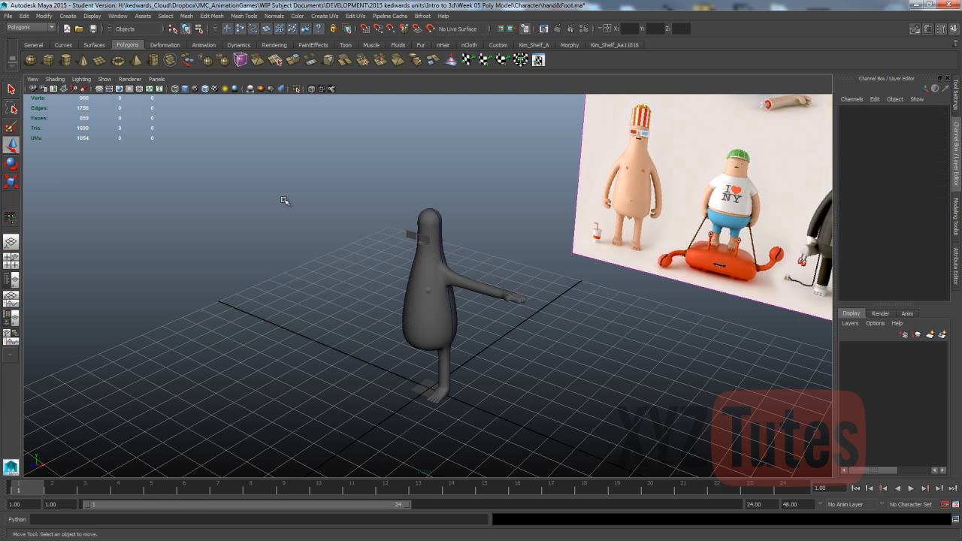
Move the glasses mesh closer to the character's face, to Translate Z 2.41
alt+drag(285, 200, 405, 175)
click(416, 221)
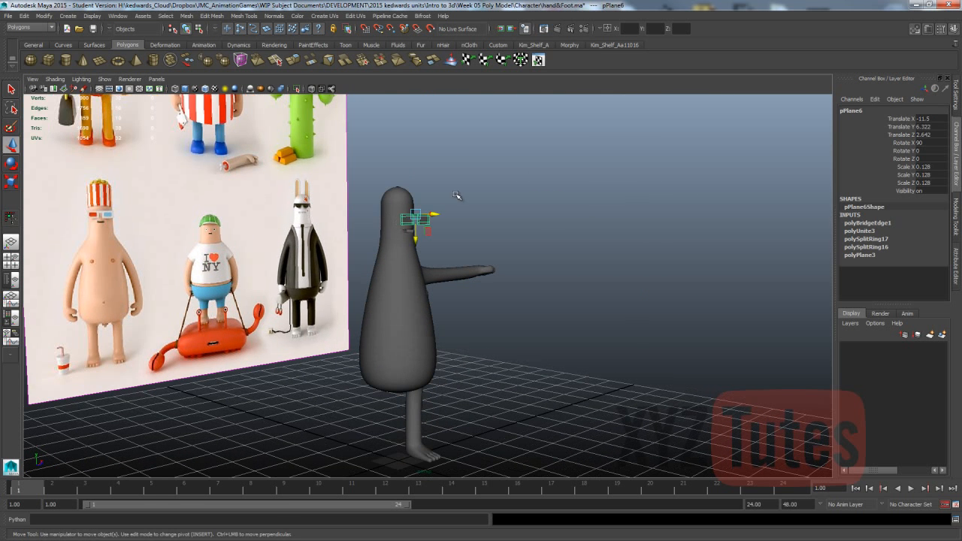
alt+right_drag(457, 198, 475, 219)
drag(441, 218, 435, 218)
Open the Outliner and delete the construction history of pPlane6
click(126, 16)
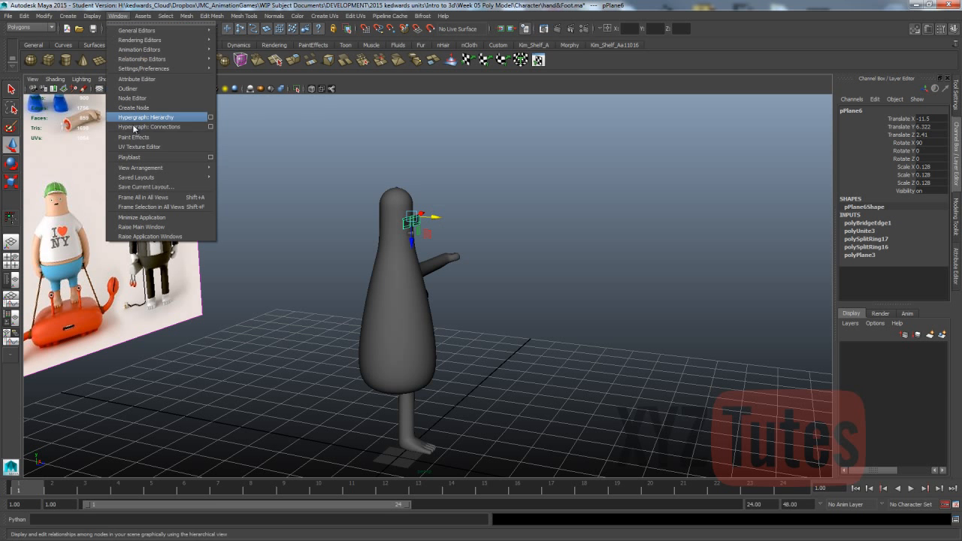
click(128, 87)
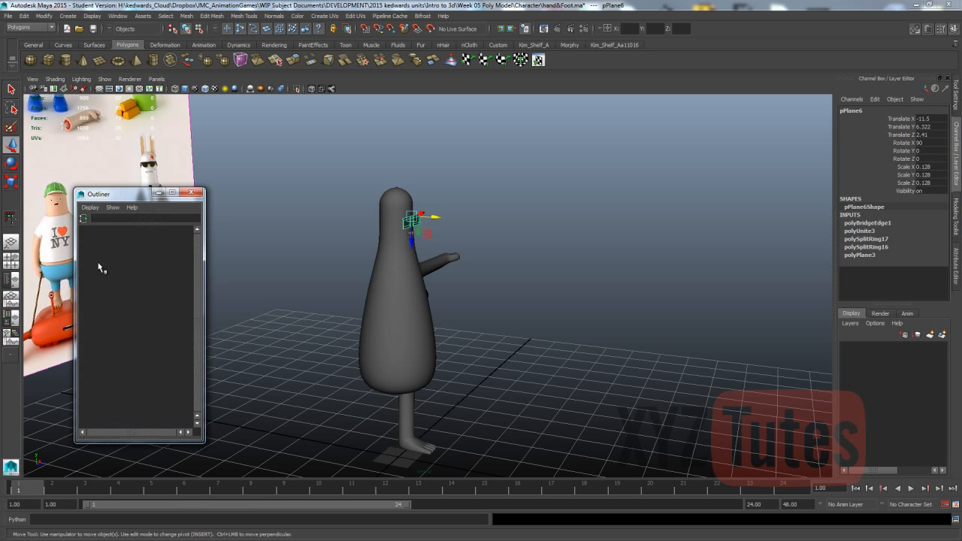
click(24, 16)
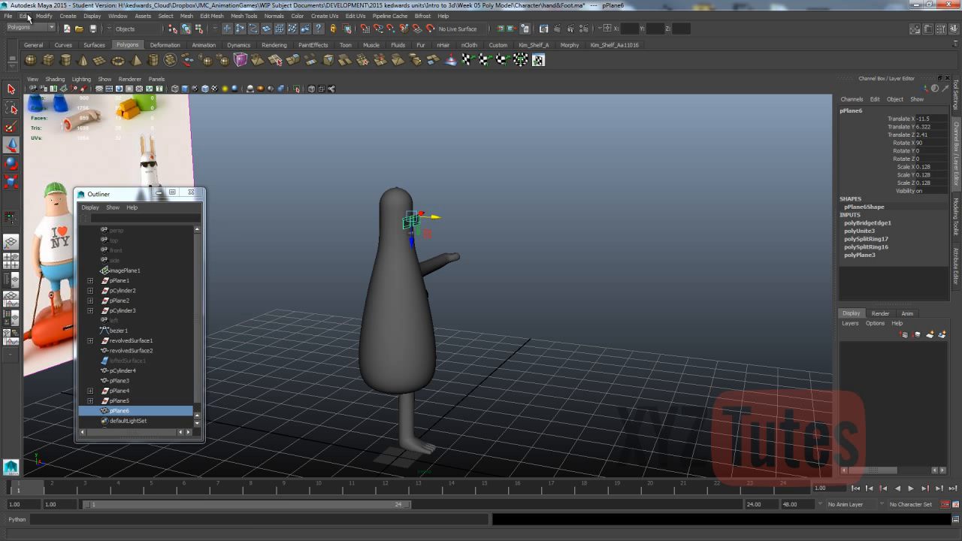
mouse_move(75, 119)
click(161, 124)
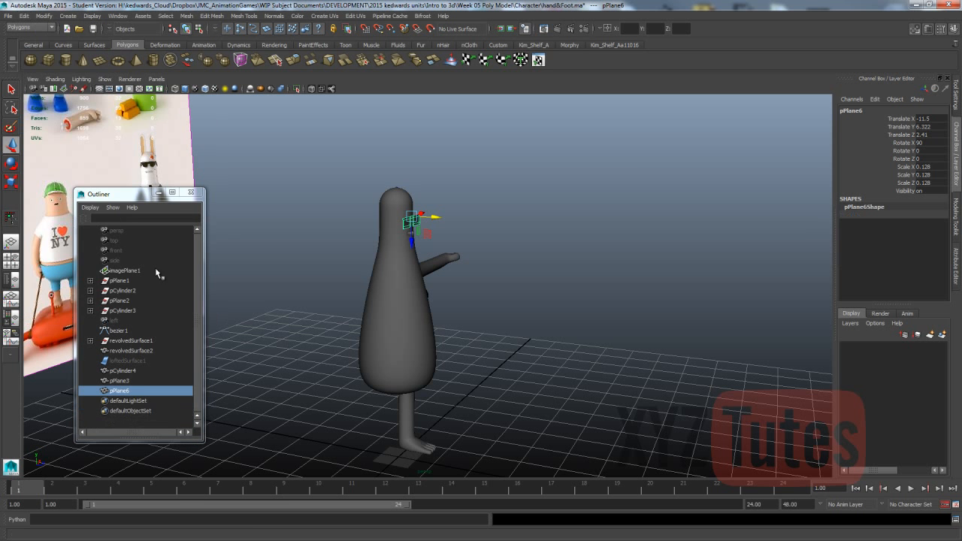
Rename pPlane6 to glasses and freeze its transformations
double_click(125, 391)
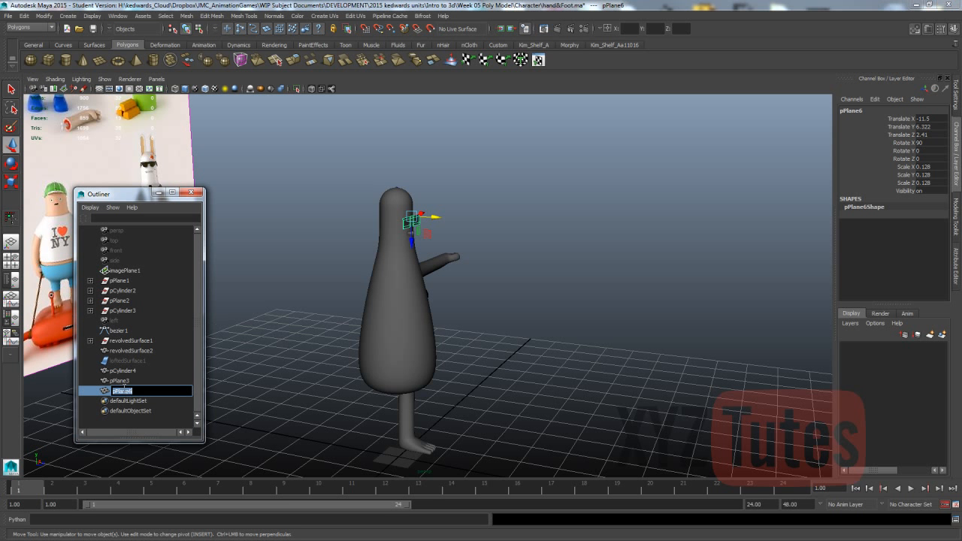
key(Return)
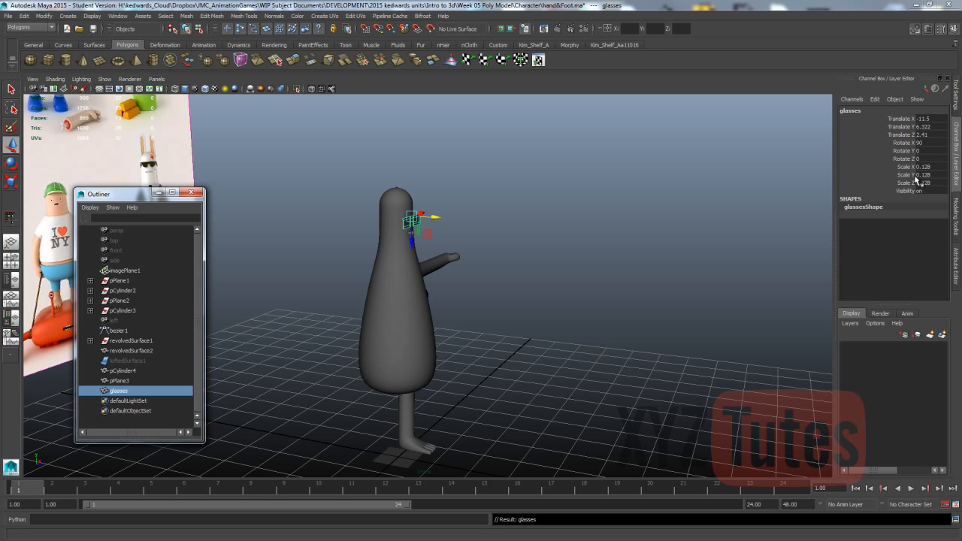
click(44, 15)
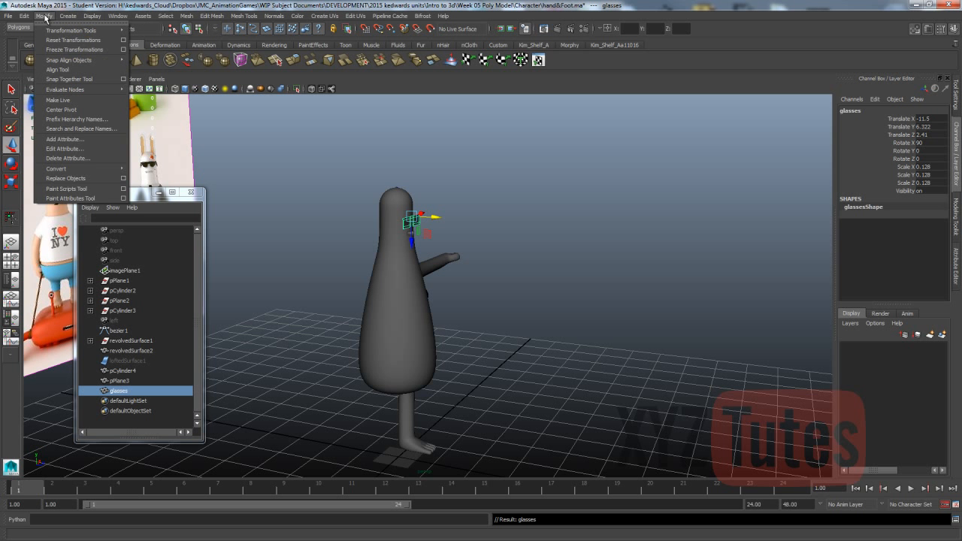
click(68, 50)
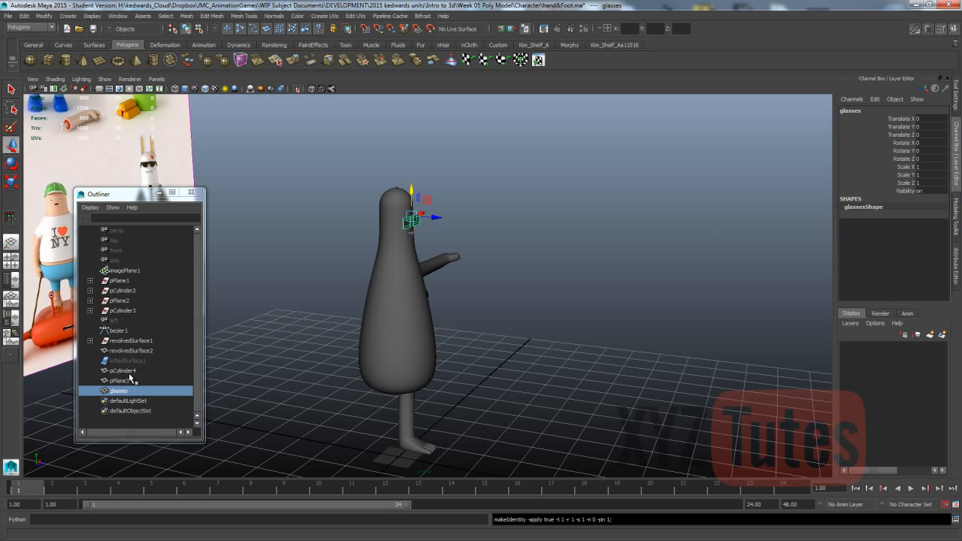
Delete the leftover plane pPlane3 lying at the character's feet
click(44, 16)
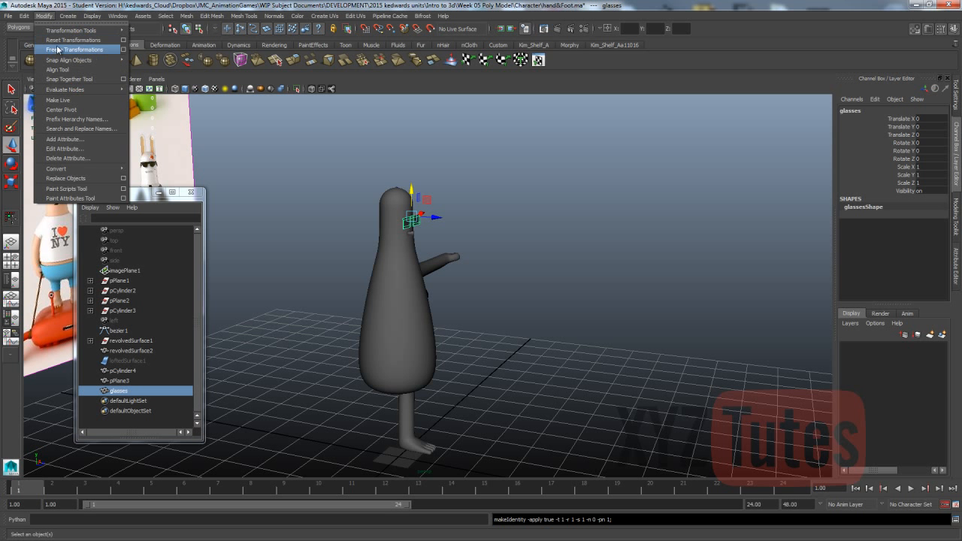
click(126, 381)
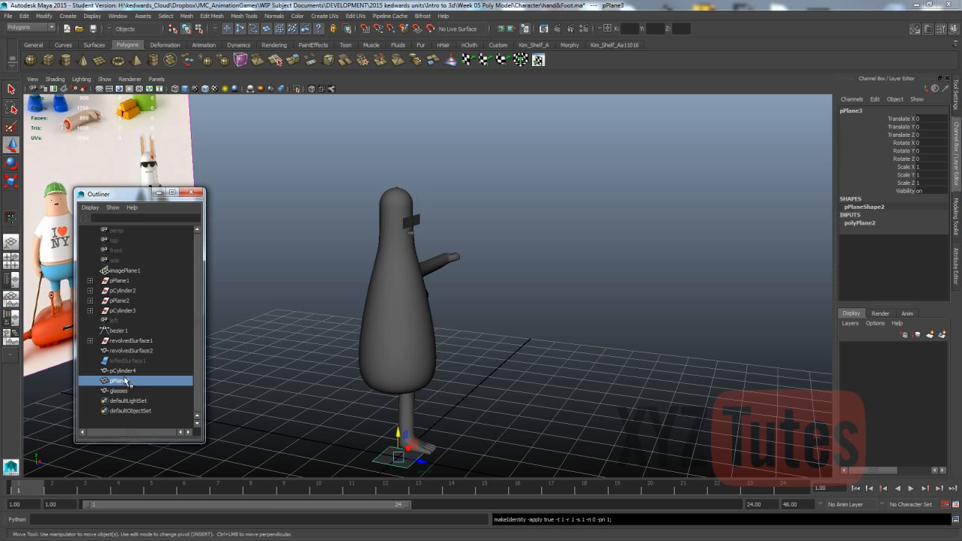
key(Delete)
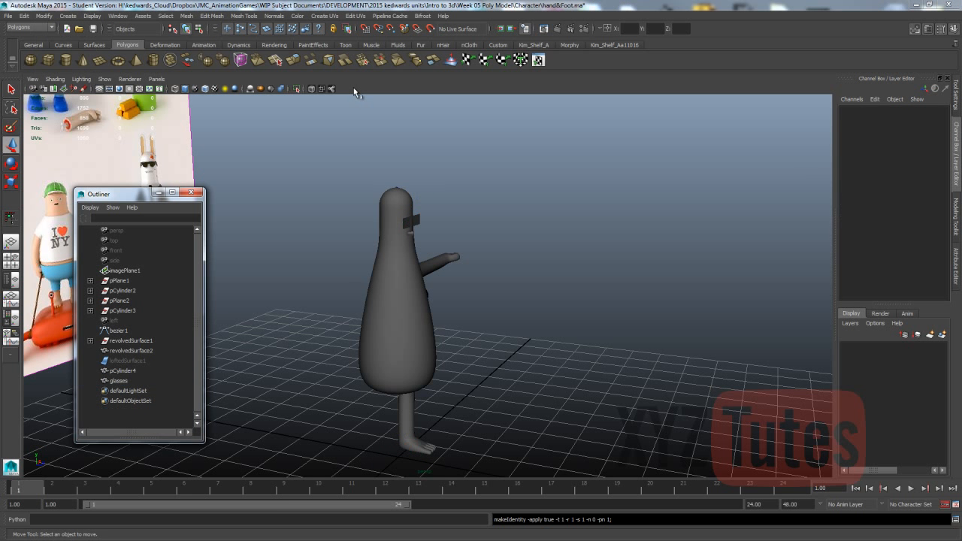
Rename pCylinder4 in the Outliner to nipple
double_click(123, 371)
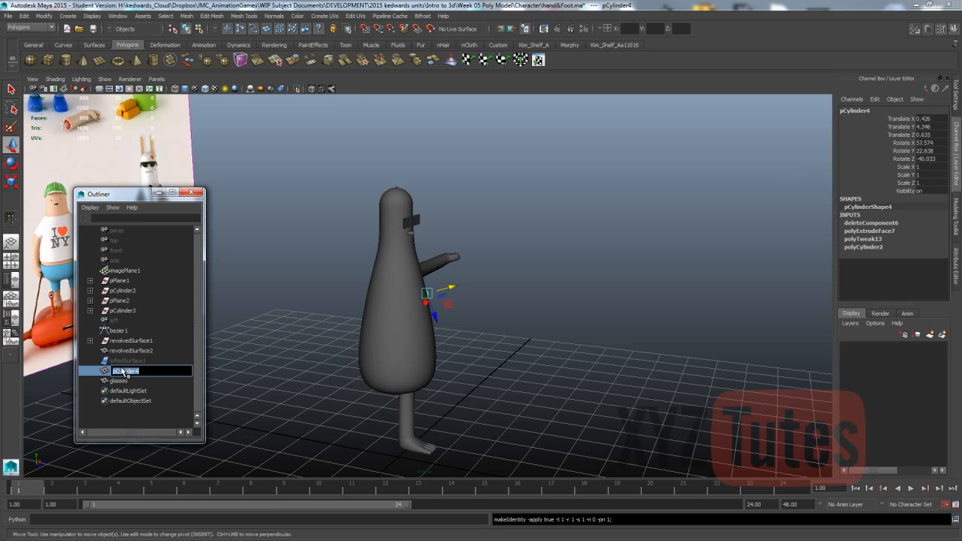
drag(145, 372, 78, 373)
text(nipple)
key(Return)
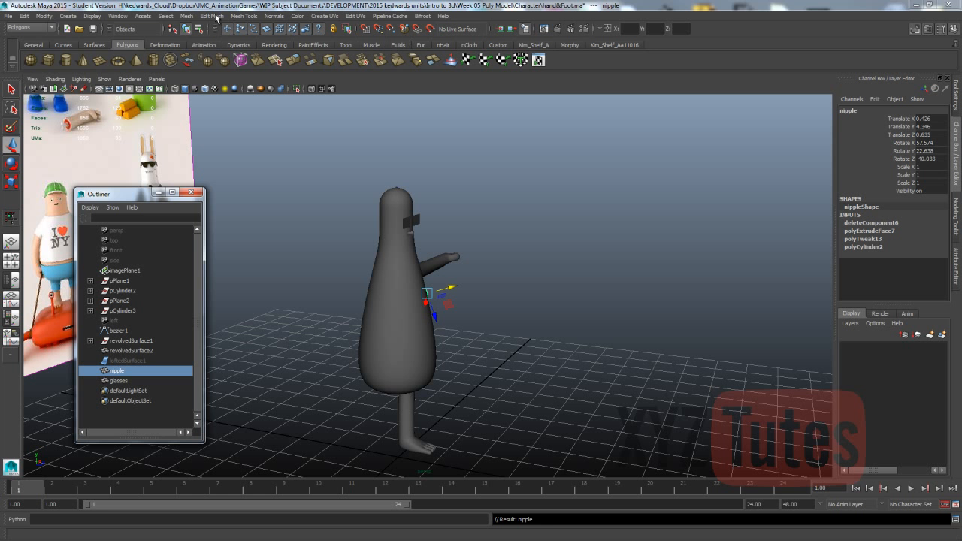
Freeze the nipple object's transformations and delete its construction history
click(45, 15)
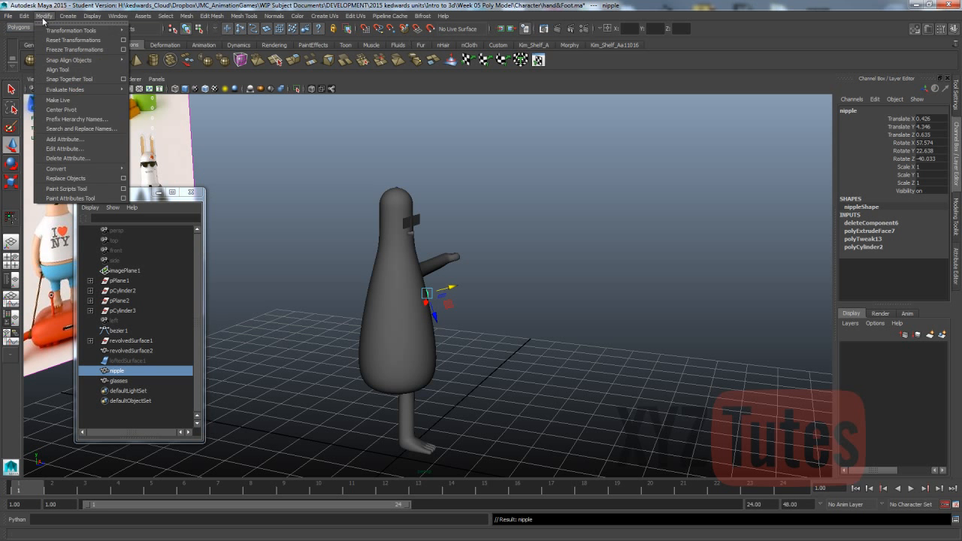
click(75, 49)
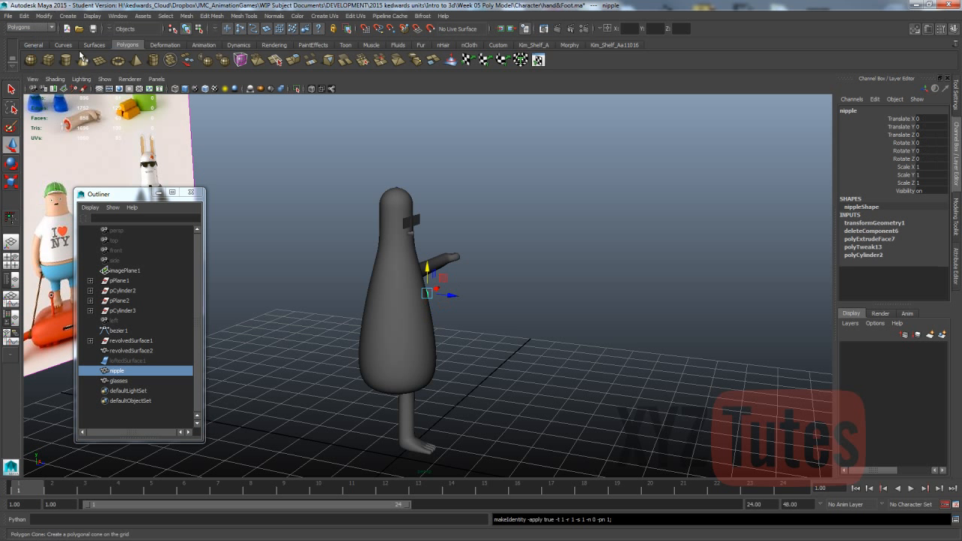
click(24, 15)
mouse_move(50, 120)
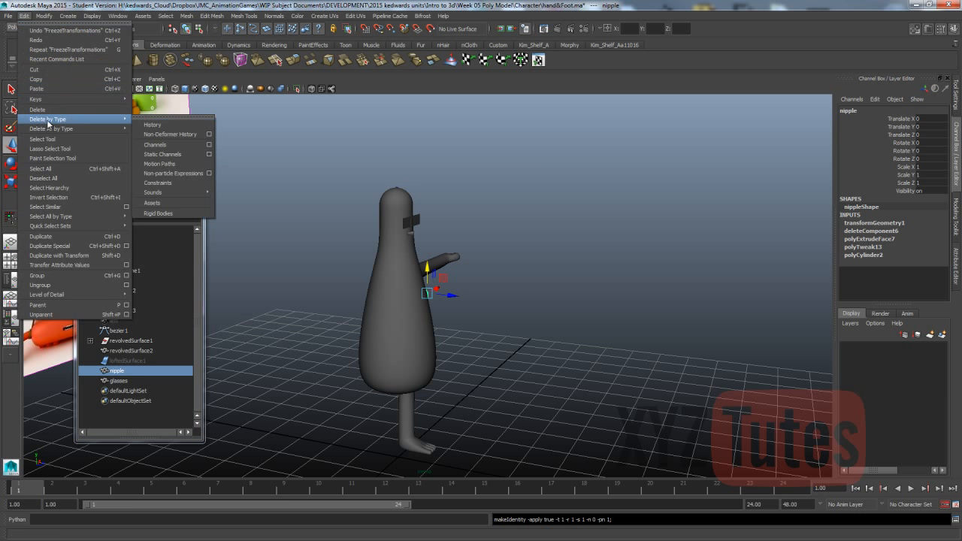
click(149, 124)
Delete the construction history of revolvedSurface2 and rename it yumyum_geo
click(121, 351)
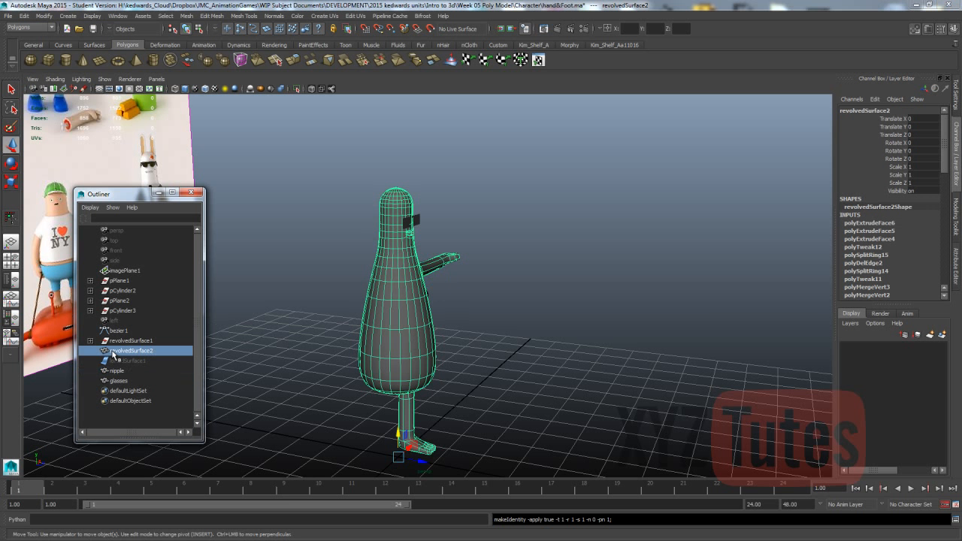
click(24, 15)
mouse_move(73, 128)
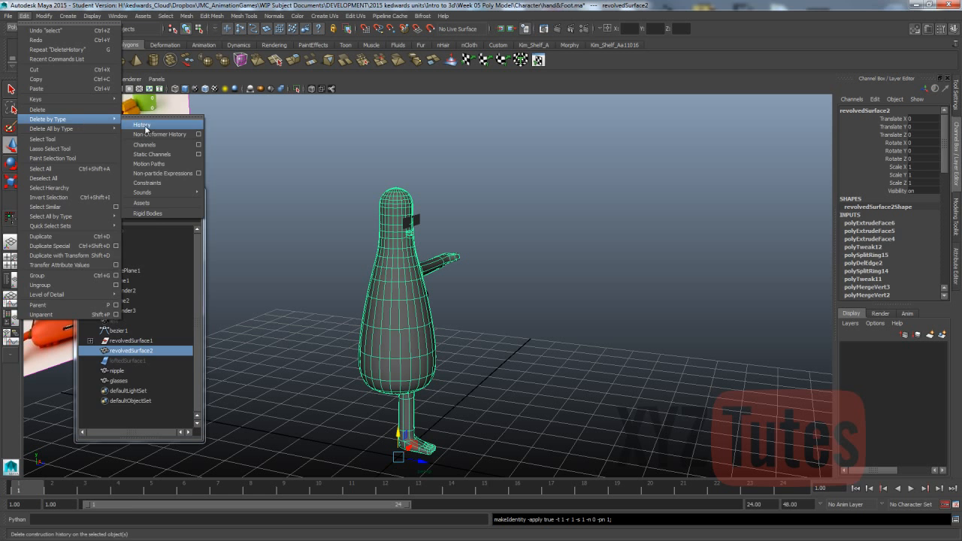
click(150, 127)
double_click(128, 302)
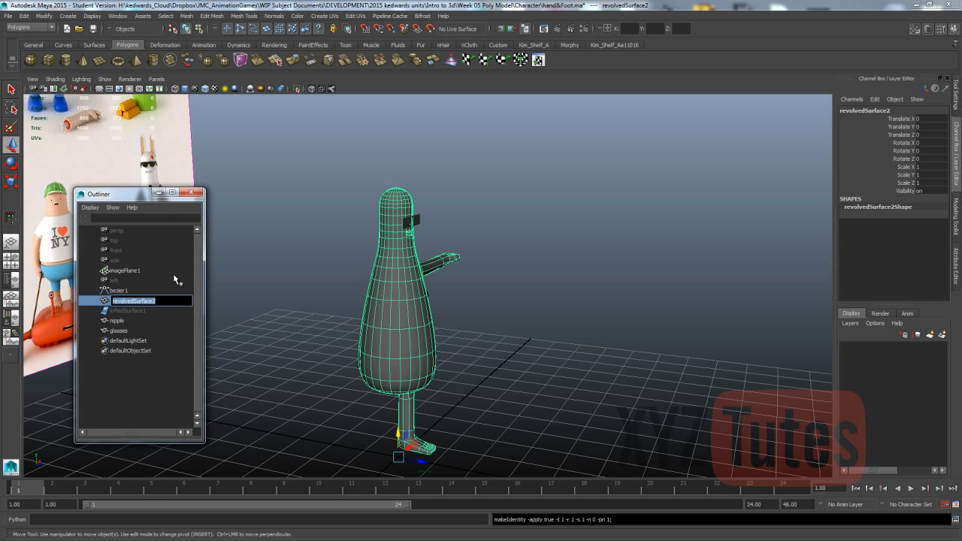
text(yumyum_geo)
key(Return)
Delete the leftover bezier1 curve and move the Outliner clear of the reference figures
click(120, 290)
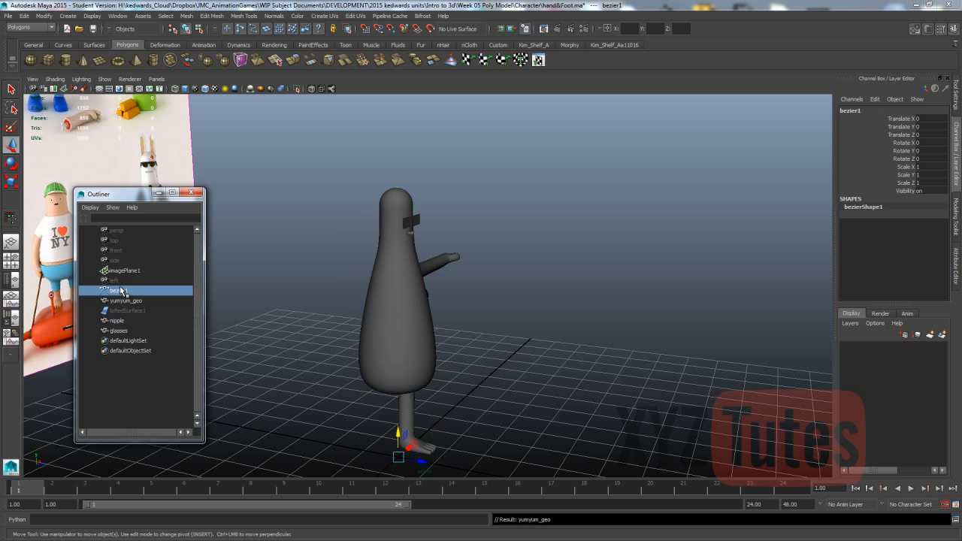
key(Delete)
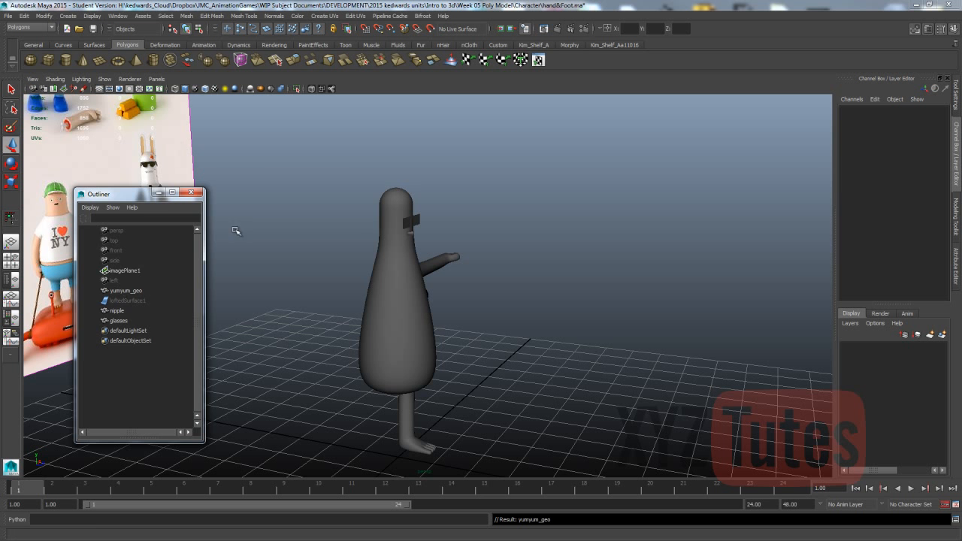
drag(120, 194, 169, 234)
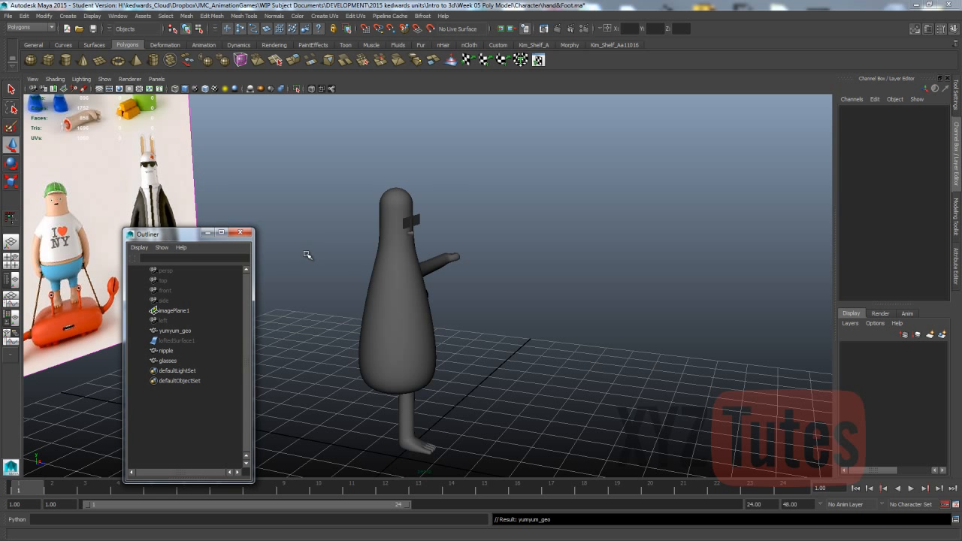
Show the model in X-ray in the front view to compare its head with the popcorn-box reference
key(space)
drag(330, 234, 328, 243)
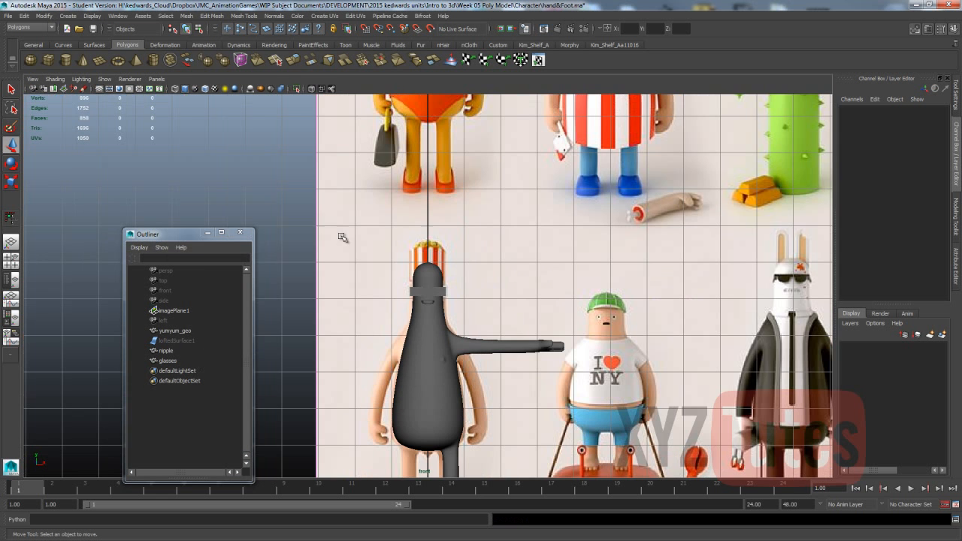
scroll(427, 282, up, 2)
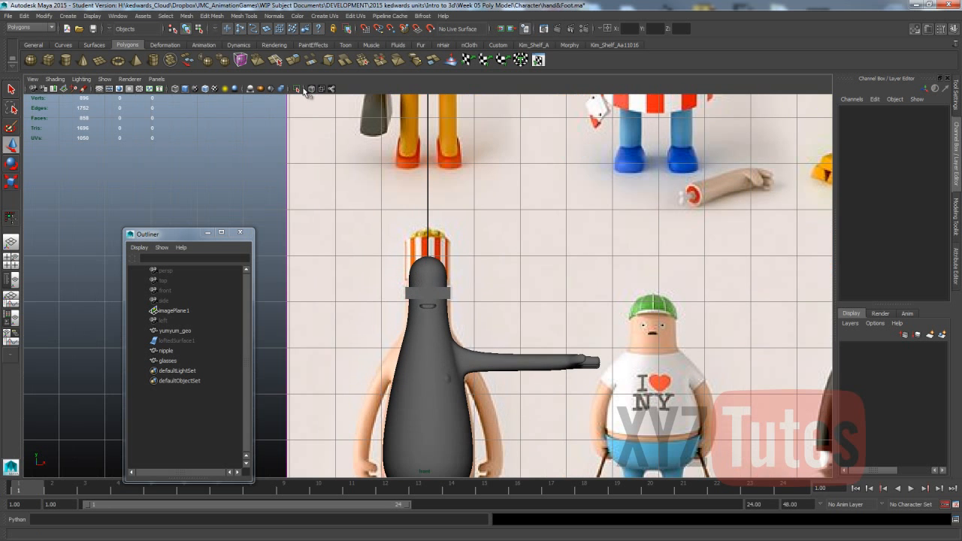
click(304, 88)
scroll(380, 225, up, 2)
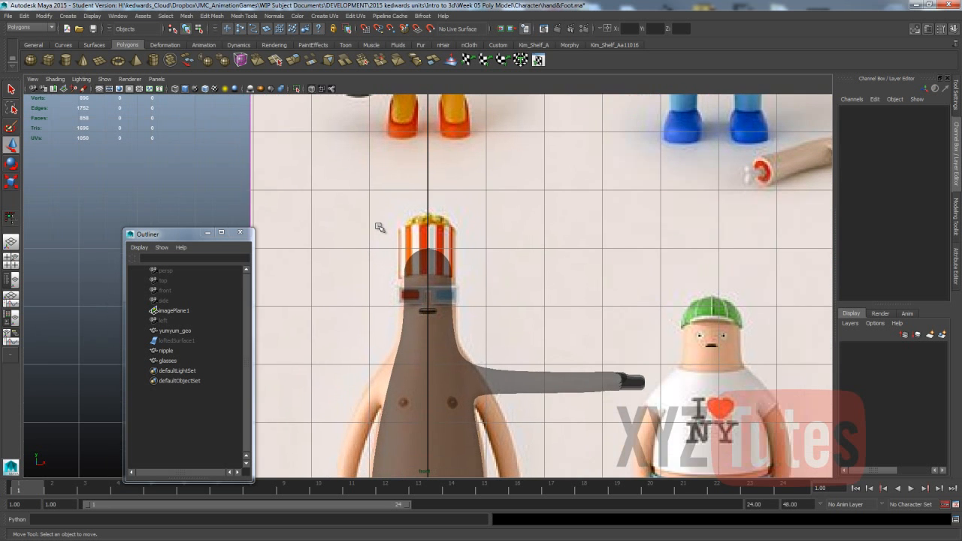
scroll(379, 227, up, 3)
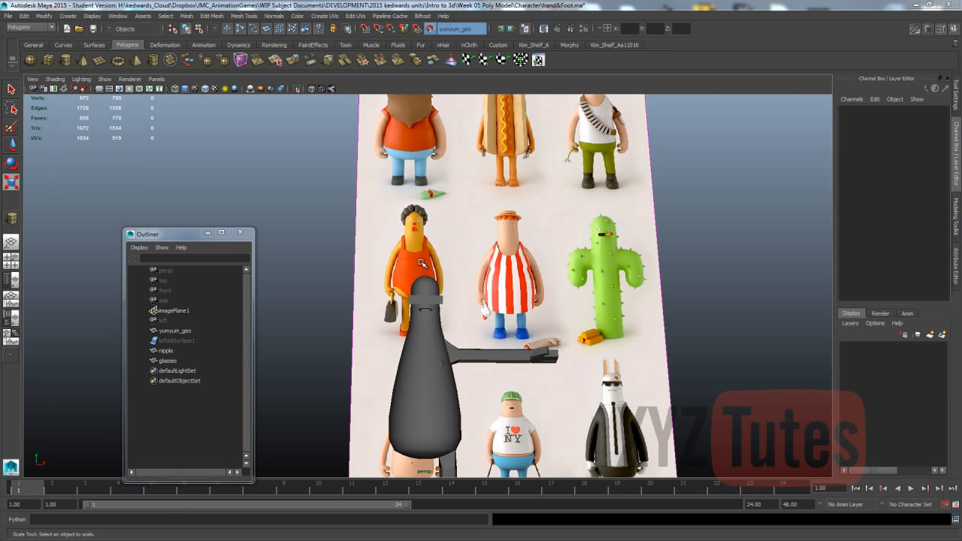
Turn off the live surface on yumyum_geo in the perspective view
alt+drag(430, 190, 442, 200)
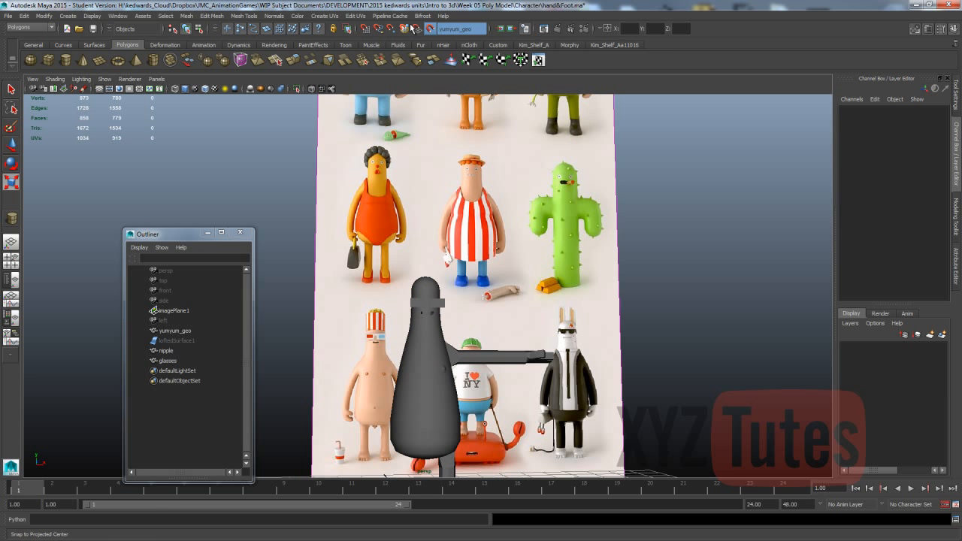
click(429, 29)
alt+drag(510, 225, 582, 245)
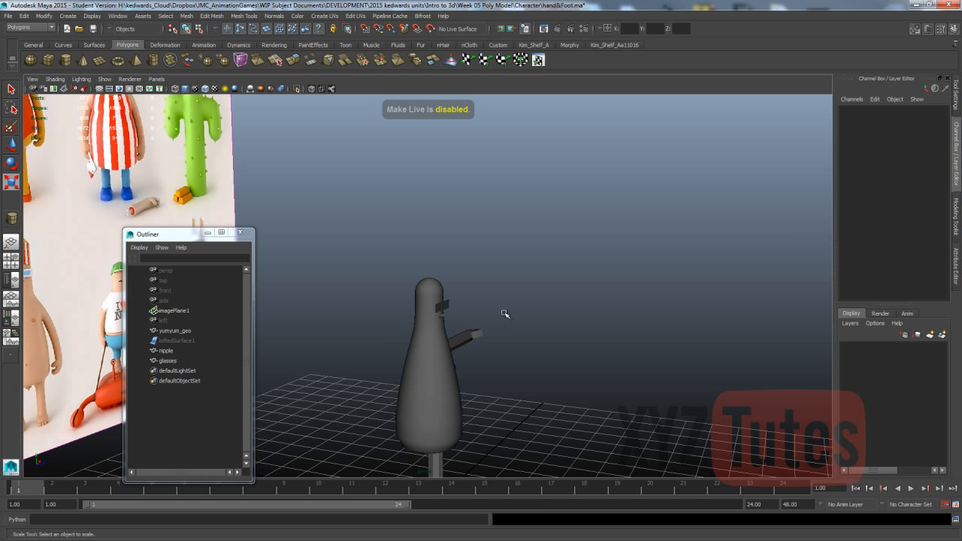
Duplicate the yumyum_geo body mesh and isolate the copy in the perspective view, framed on its head
click(431, 294)
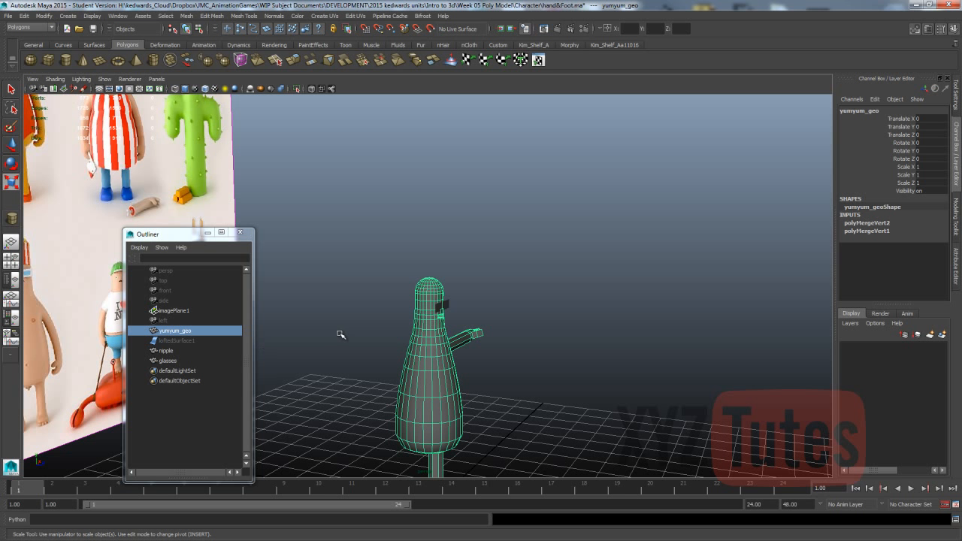
key(ctrl+d)
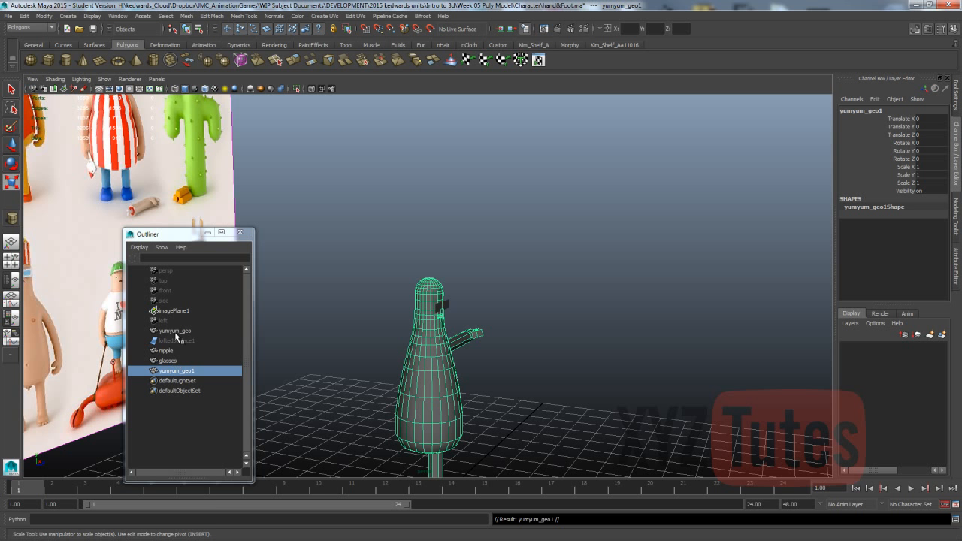
click(301, 89)
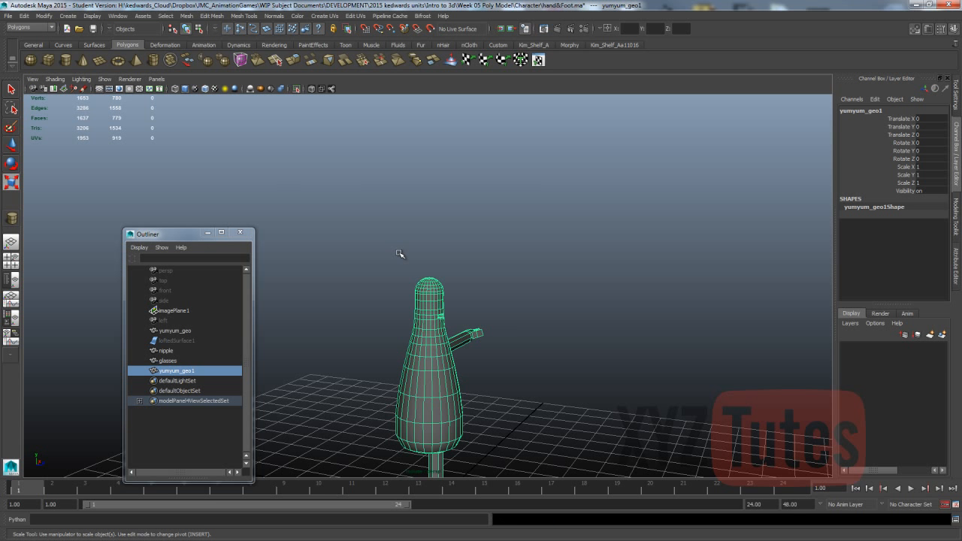
scroll(399, 254, up, 10)
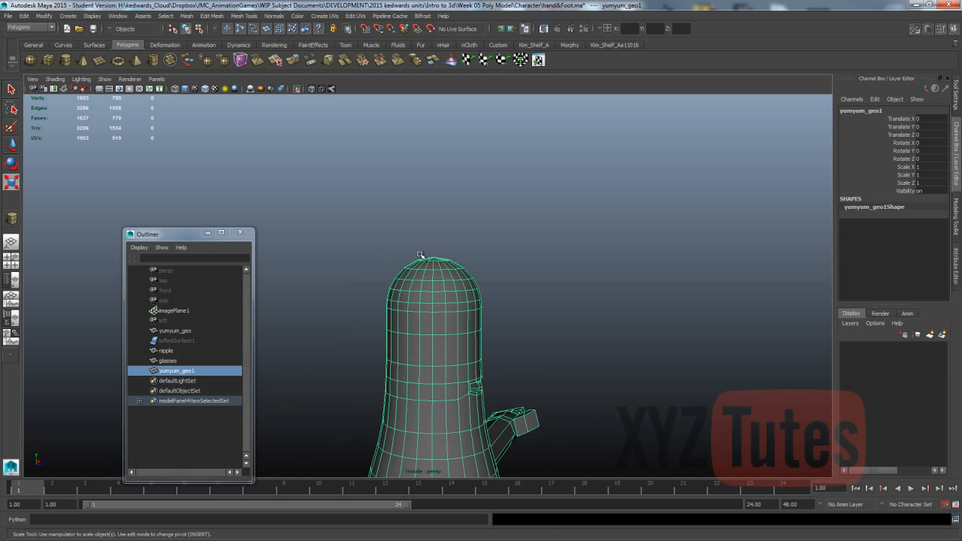
alt+drag(421, 256, 426, 295)
right_drag(445, 299, 443, 280)
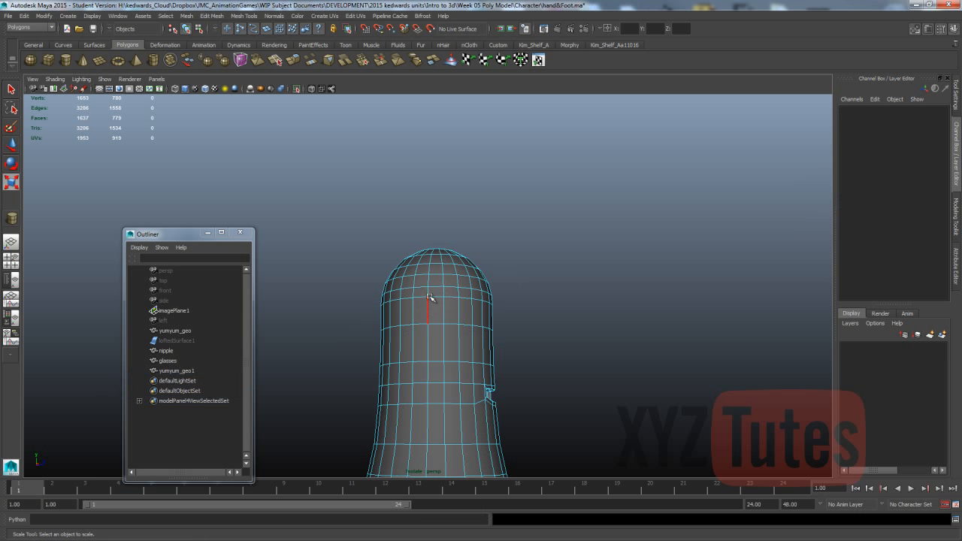
double_click(436, 298)
key(e)
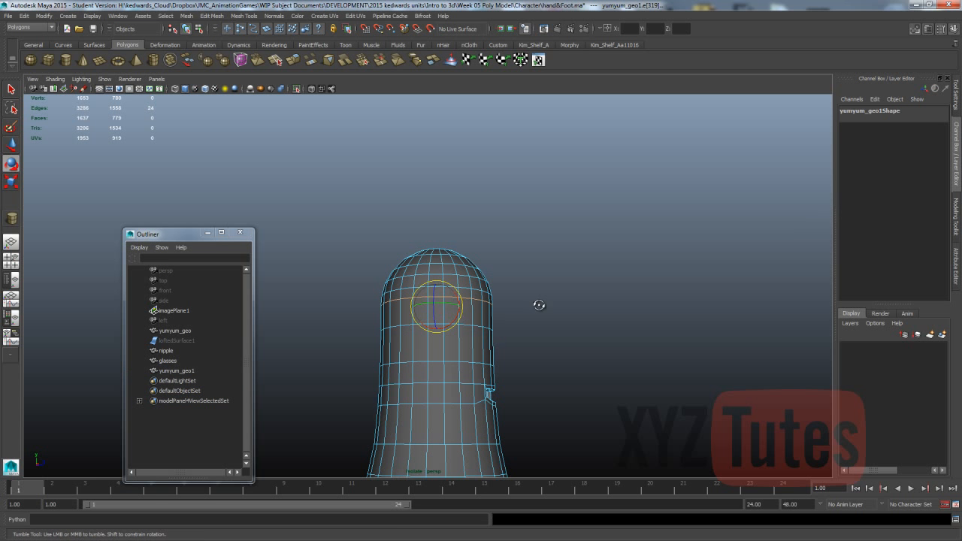
alt+drag(539, 303, 469, 310)
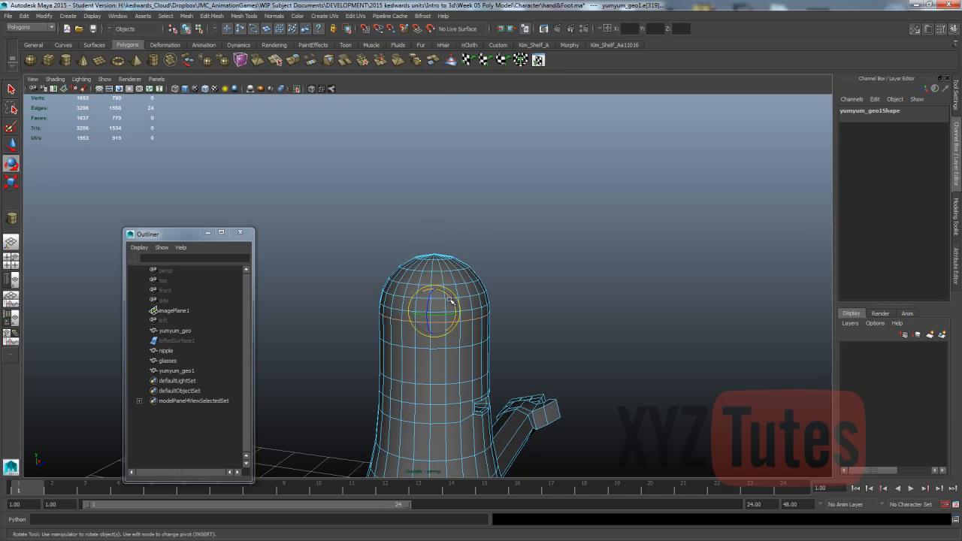
alt+drag(552, 275, 378, 297)
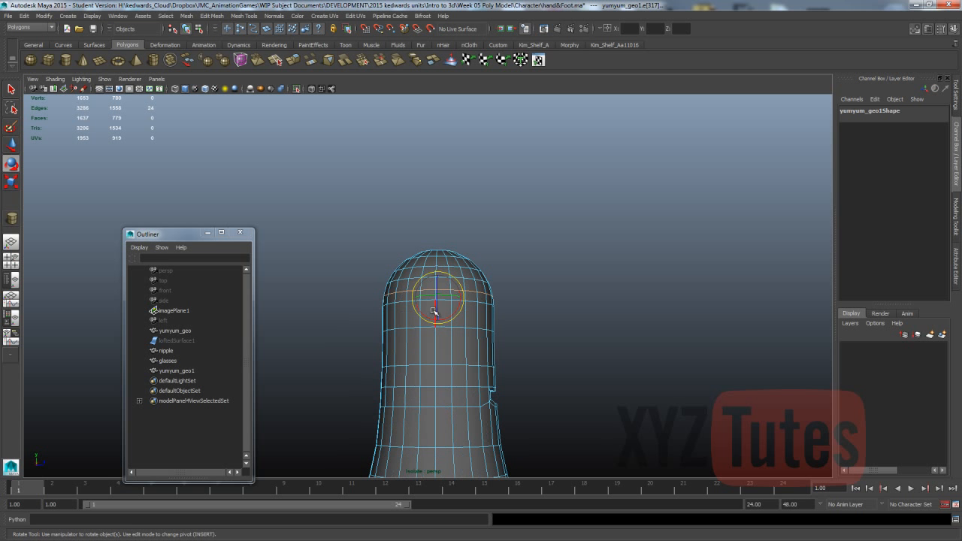
click(516, 266)
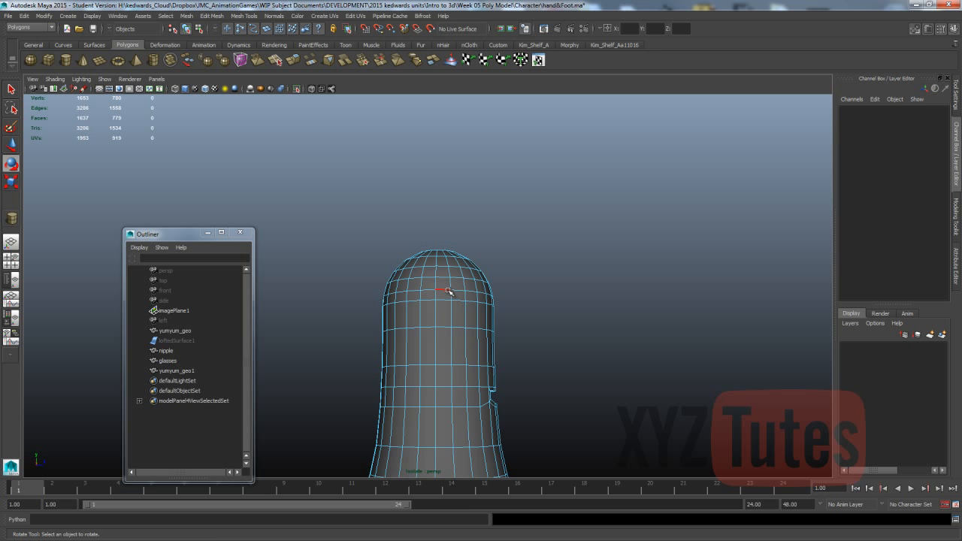
Delete the narrow full ring of faces just below the dome of the duplicate's head
right_drag(430, 301, 436, 282)
click(446, 295)
shift+drag(431, 298, 408, 299)
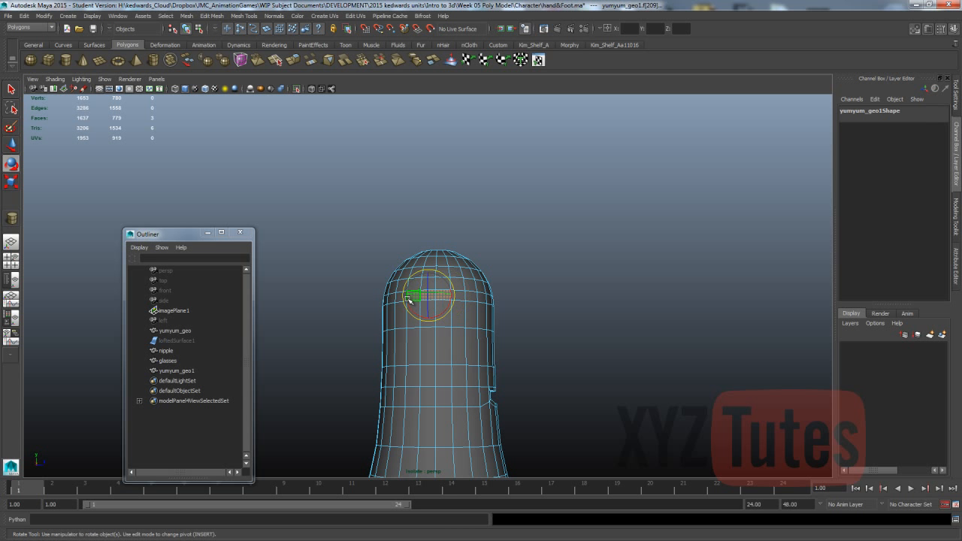
shift+click(470, 298)
key(q)
double_click(398, 298)
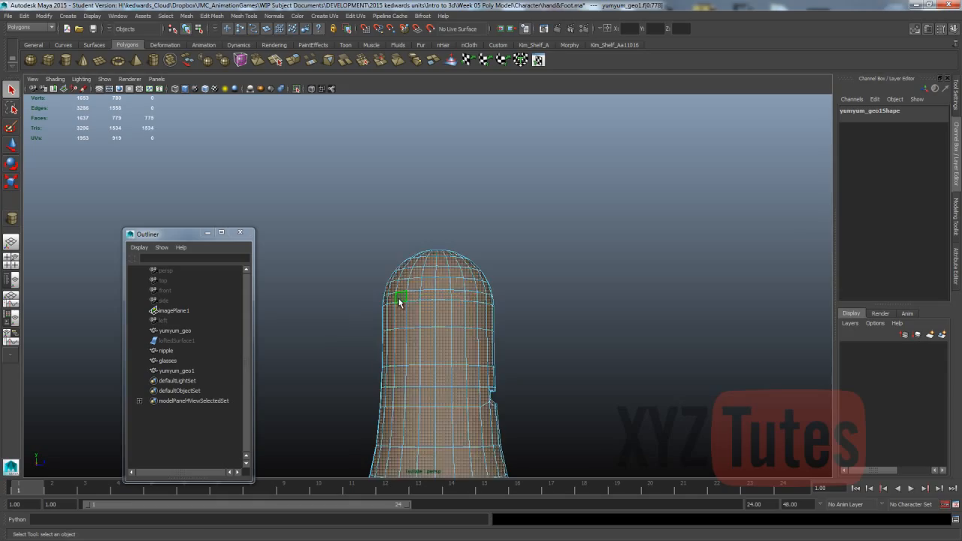
click(399, 299)
shift+double_click(461, 294)
shift+double_click(474, 296)
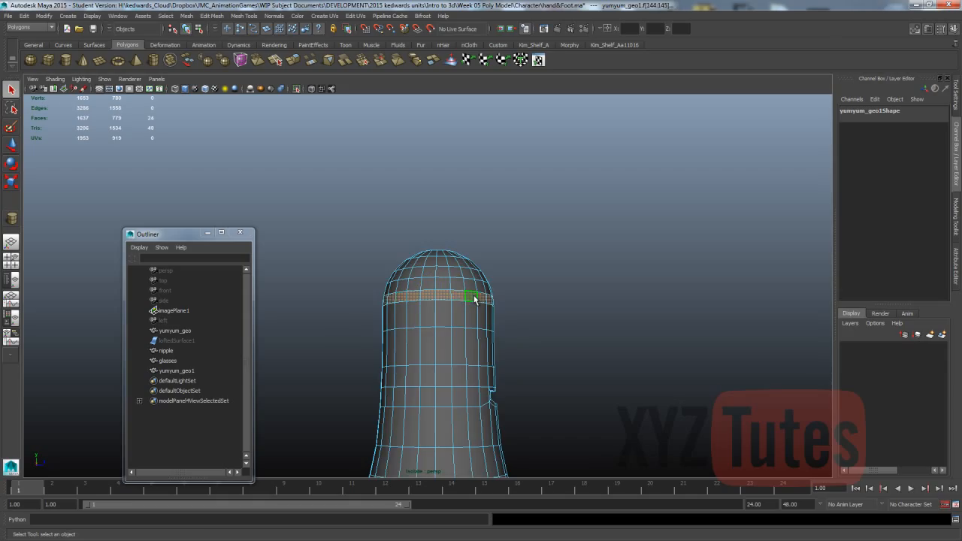
key(Delete)
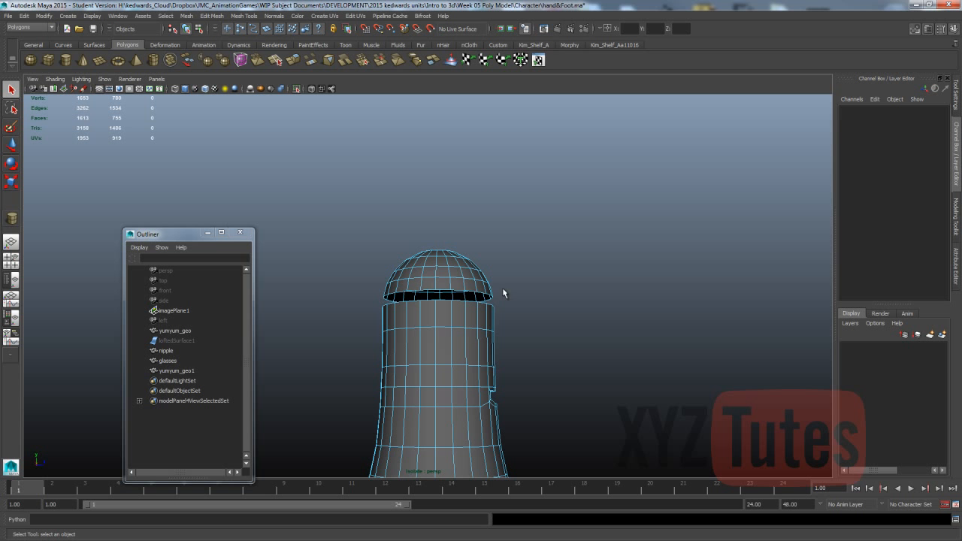
Delete a second full ring of faces higher on the head's dome, leaving a separate band between the two gaps
click(410, 319)
click(424, 272)
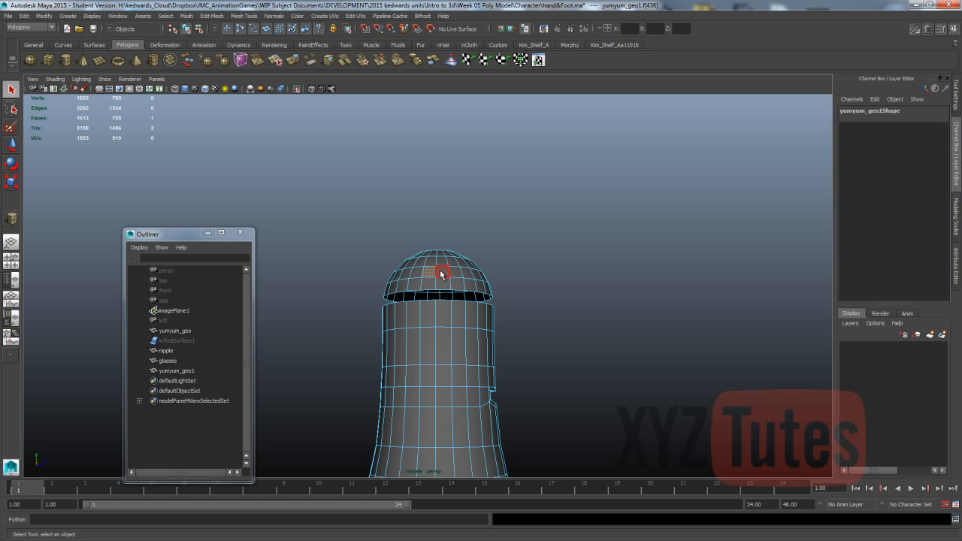
shift+double_click(442, 271)
key(Delete)
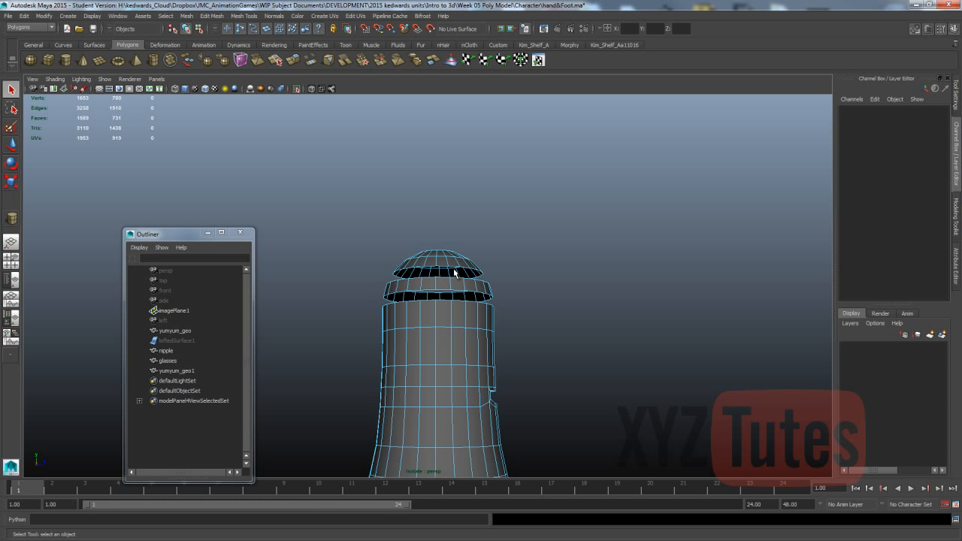
Delete the detached head cap and the whole lower body of the duplicate, keeping only the head band
click(418, 263)
shift+click(442, 396)
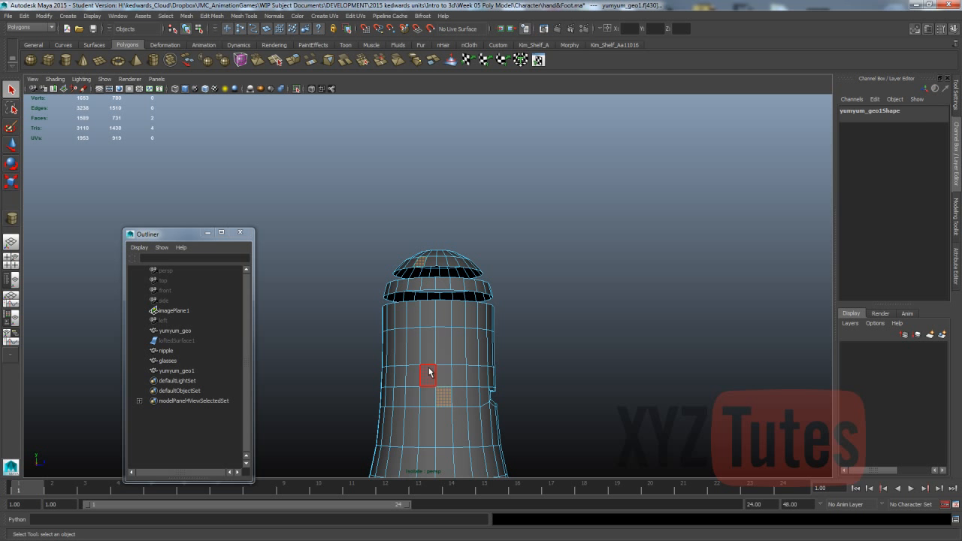
shift+right_click(442, 391)
shift+right_drag(442, 391, 436, 449)
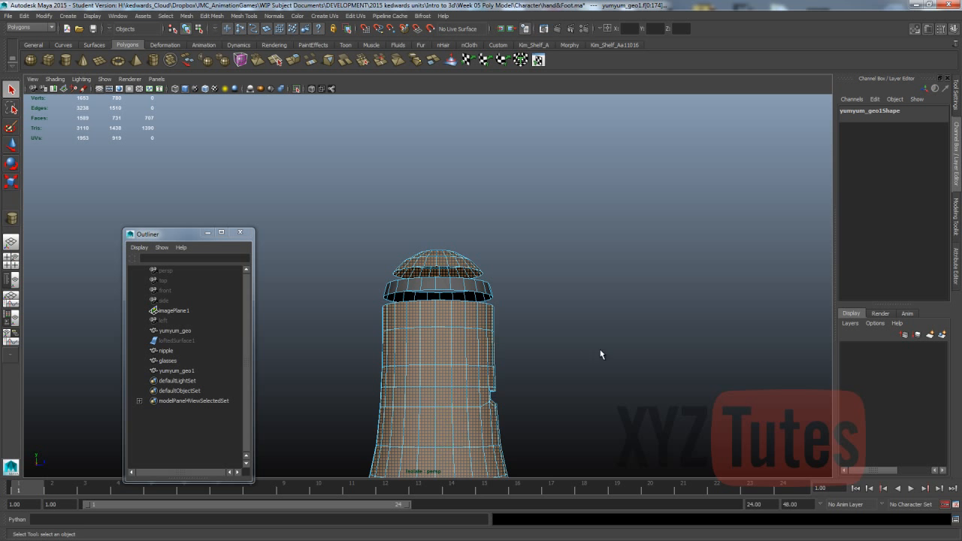
alt+drag(601, 354, 409, 301)
key(Delete)
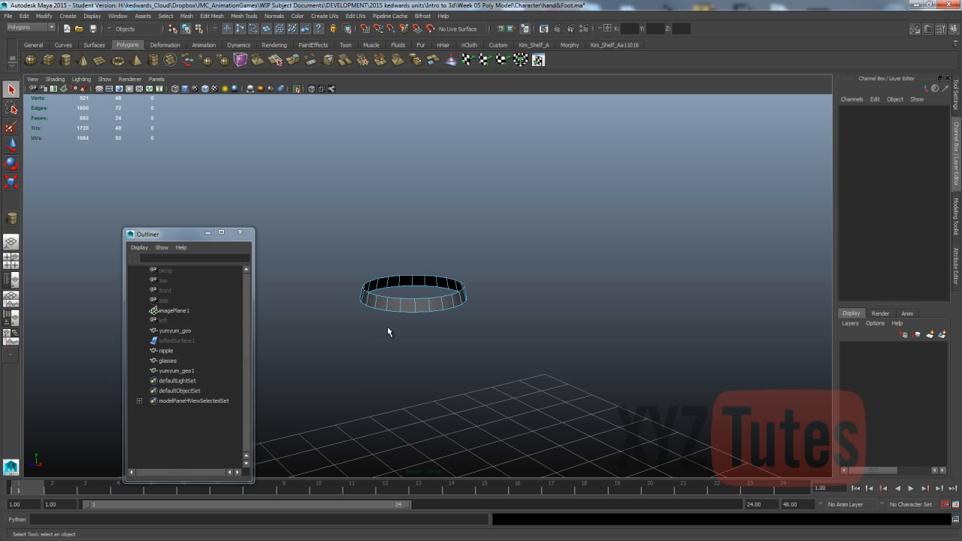
Select the head band's upper edge loop and scale it outward in the top view to the width of the lower rim
right_drag(404, 304, 405, 287)
click(412, 311)
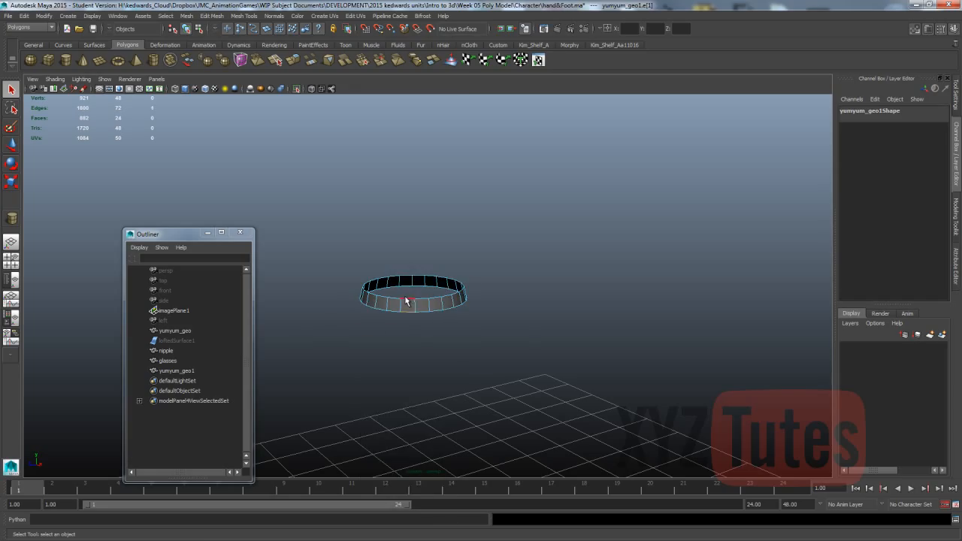
key(r)
key(space)
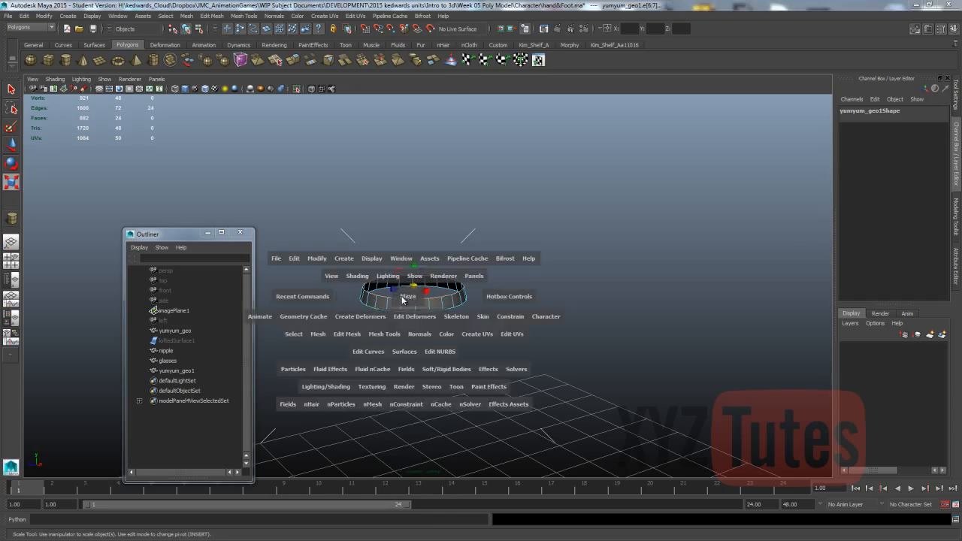
click(381, 298)
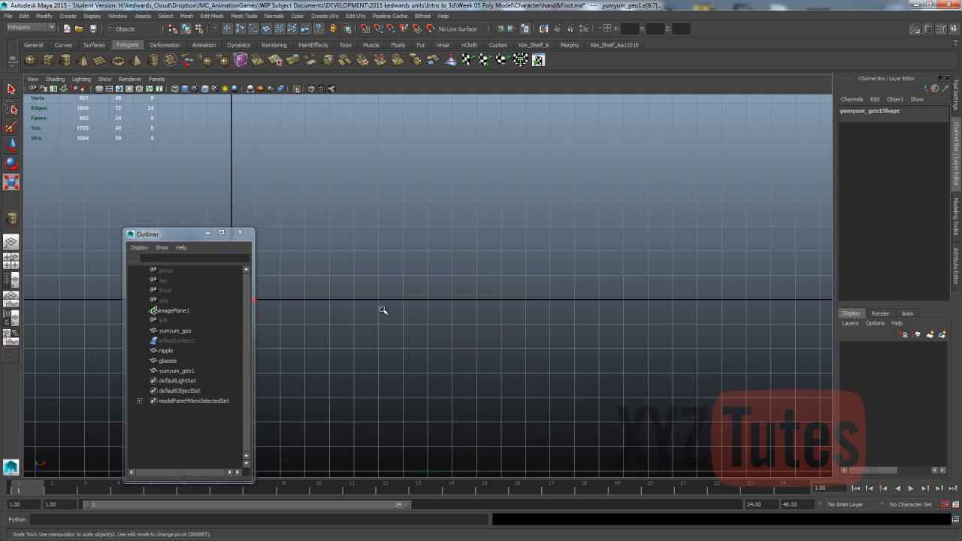
key(f)
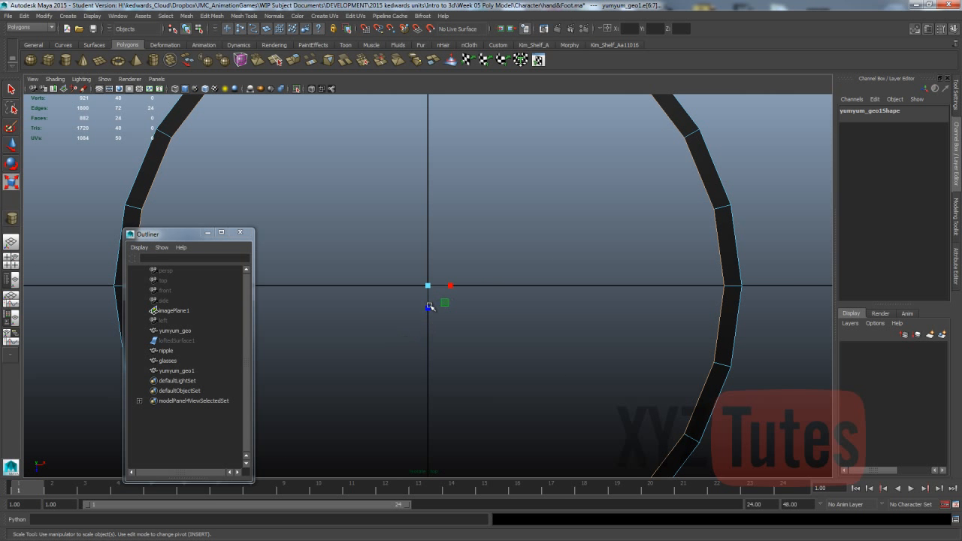
drag(450, 286, 398, 142)
Raise the band's upper edge loop to form a tall cylinder and end the isolation so the whole character shows
key(space)
key(w)
alt+drag(509, 222, 605, 222)
click(296, 89)
alt+drag(368, 228, 569, 230)
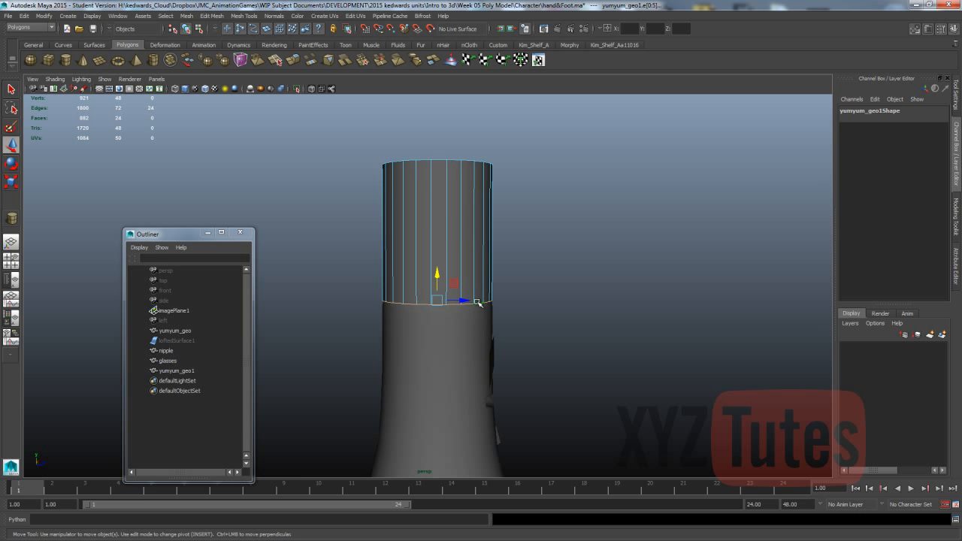
Return to object mode, select the cylinder yumyum_geo1 and center its pivot
alt+drag(549, 215, 506, 223)
right_click(475, 223)
right_drag(480, 216, 498, 212)
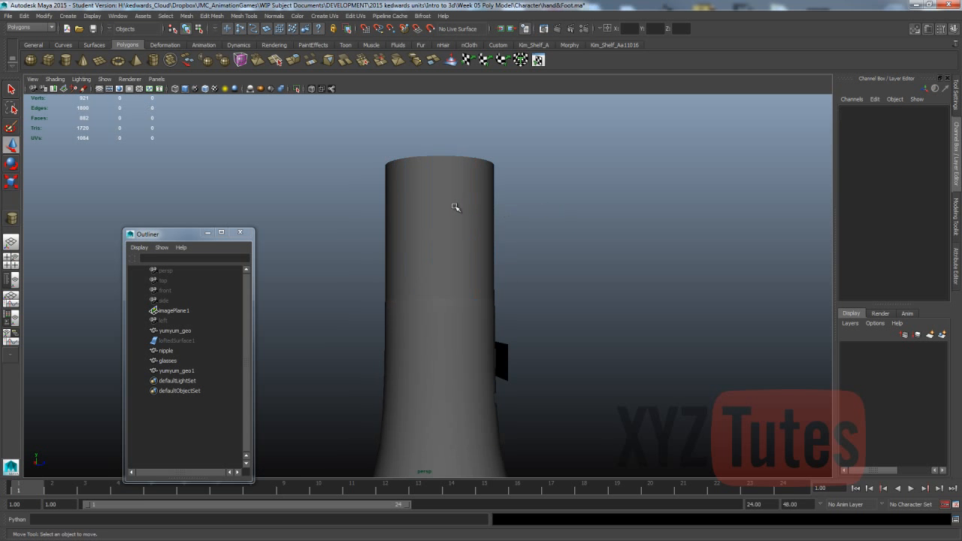
click(455, 206)
alt+drag(515, 211, 492, 289)
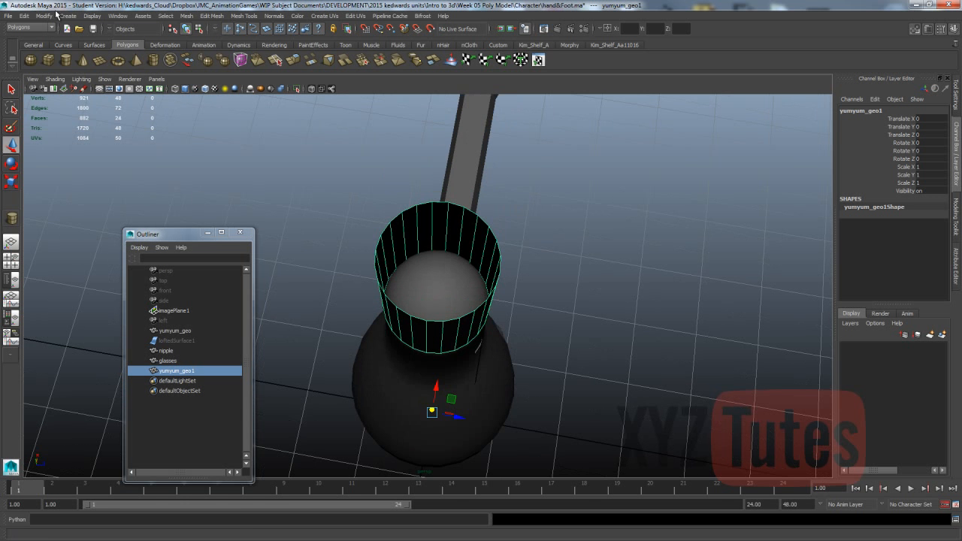
click(46, 15)
click(75, 112)
Check the cylinder's pivot from above in pivot editing mode and turn on wireframe over the shaded display
alt+drag(532, 198, 430, 190)
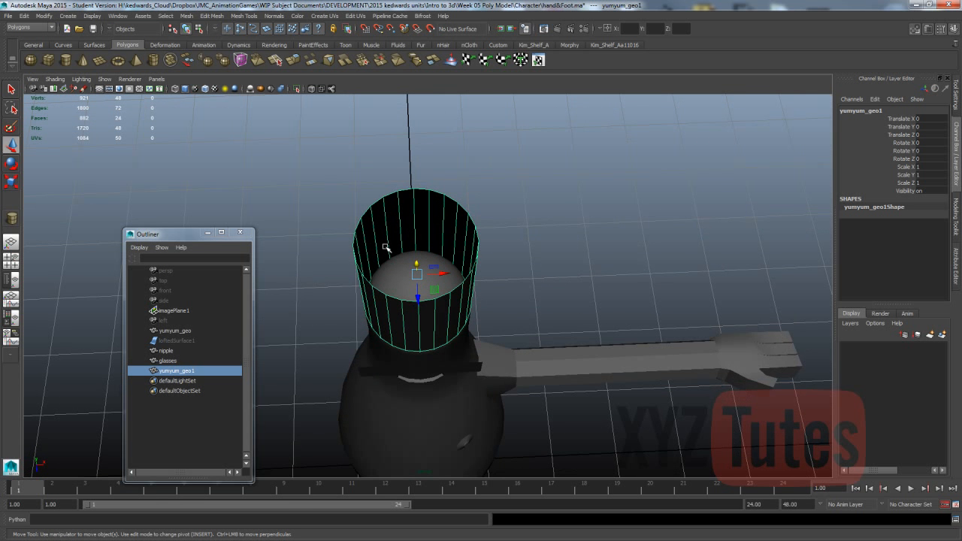
scroll(385, 251, up, 3)
alt+drag(385, 254, 419, 297)
key(Insert)
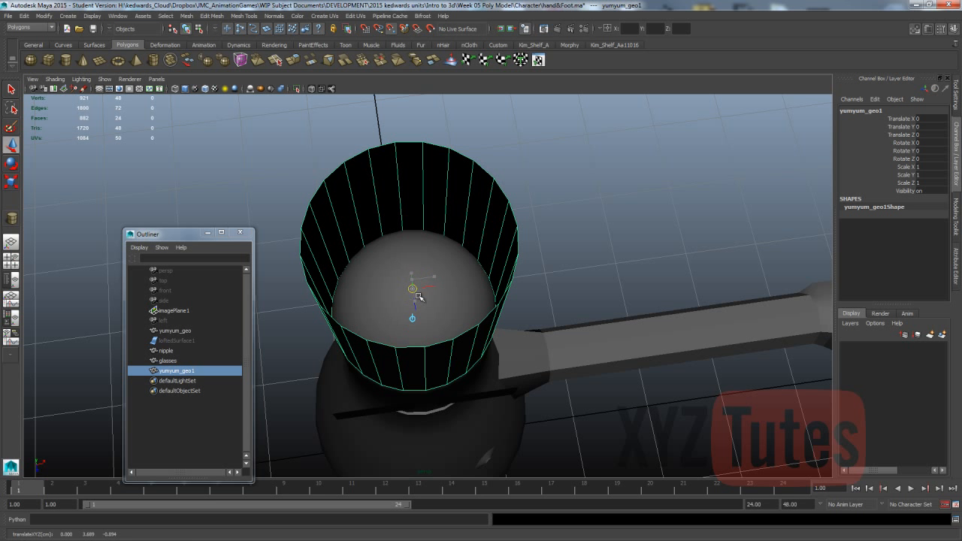
key(Insert)
click(194, 89)
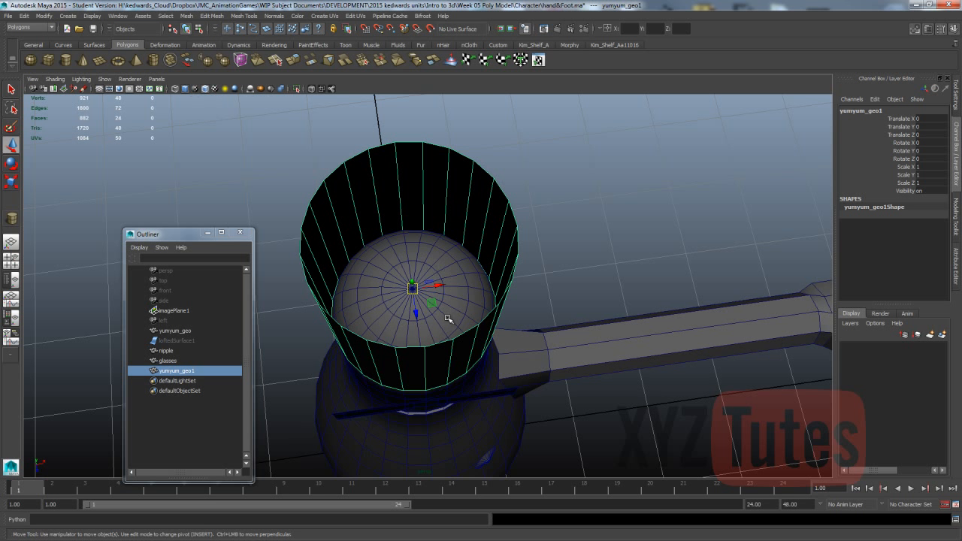
Try to tilt the cylinder about its centered pivot
alt+drag(526, 279, 608, 239)
key(e)
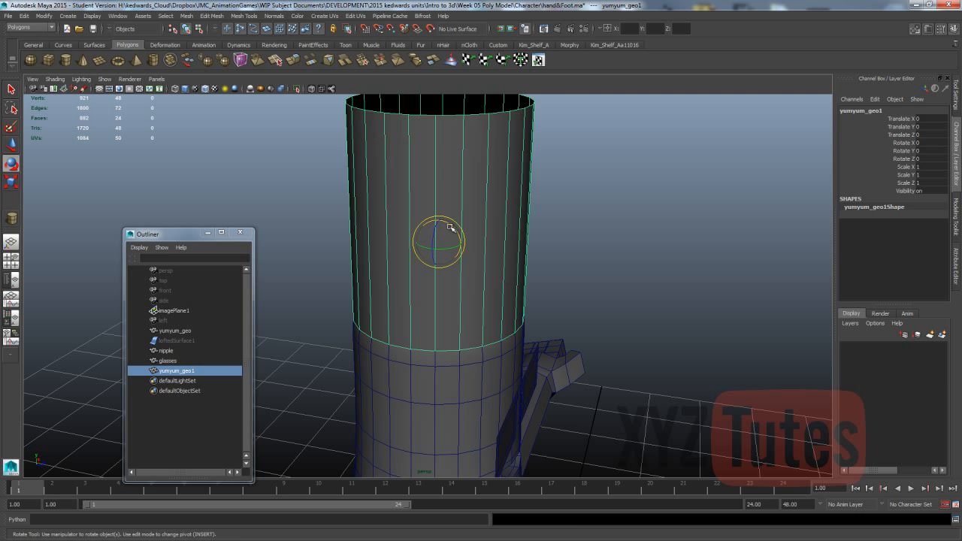
drag(439, 248, 441, 227)
key(ctrl+z)
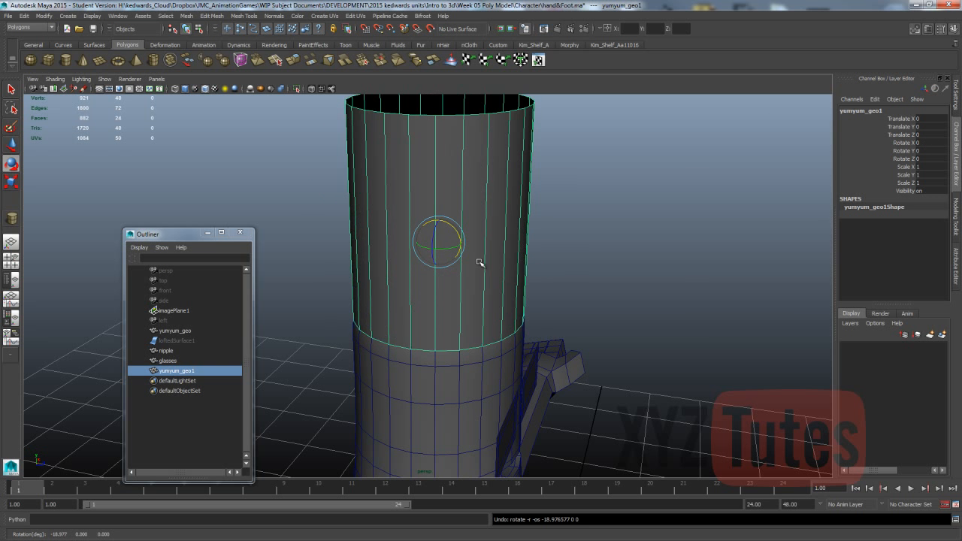
Move the cylinder's pivot to its lower back edge and tilt the cylinder backward about -11.572 degrees in X
alt+drag(513, 259, 558, 250)
key(Insert)
drag(447, 233, 361, 307)
key(Insert)
alt+drag(451, 286, 496, 287)
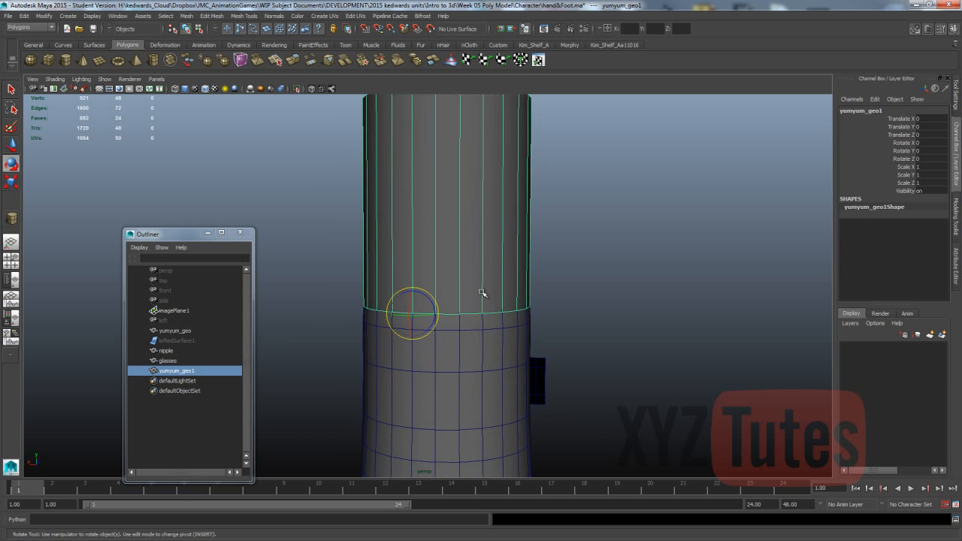
drag(409, 305, 356, 303)
Nudge the tilted cylinder to about -0.051 in Y and -0.009 in Z so its back edge meets the head
key(w)
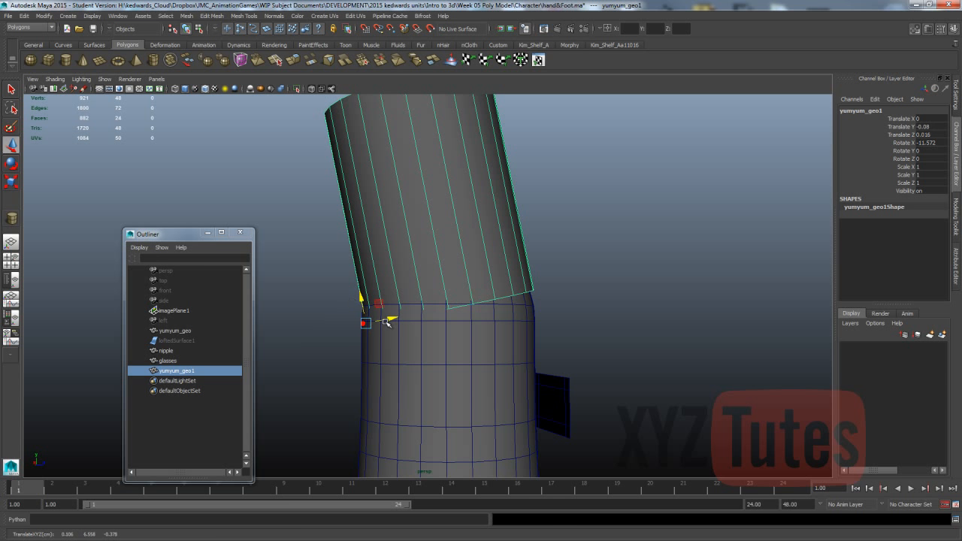
click(386, 320)
key(ctrl+z)
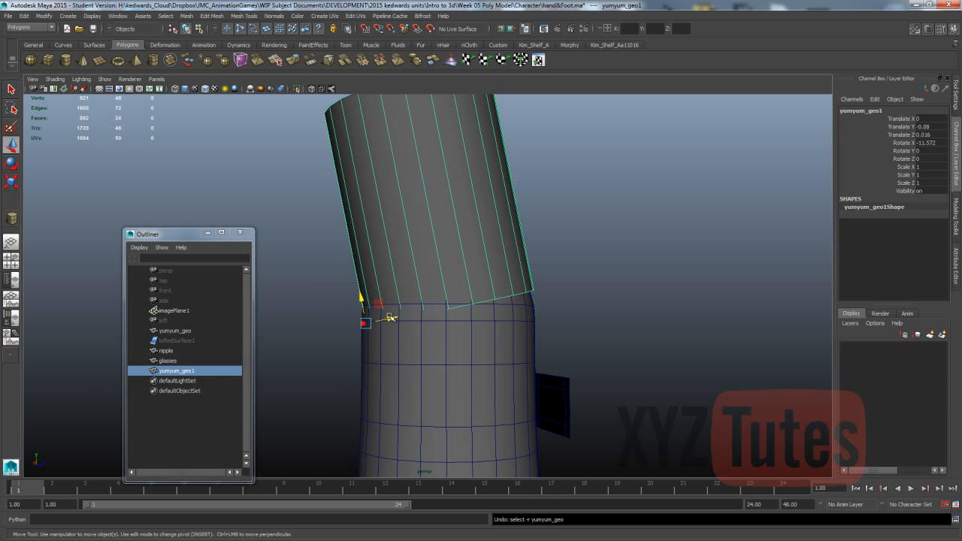
drag(389, 318, 489, 242)
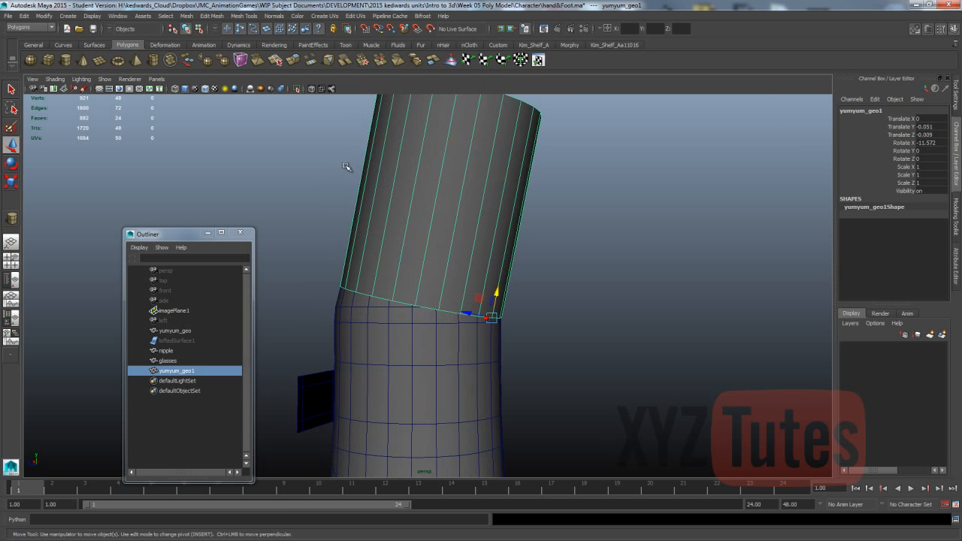
Deselect the cylinder and show the front view with X-ray shading so the reference popcorn box shows through the model
click(330, 160)
scroll(333, 158, down, 5)
alt+drag(335, 157, 455, 176)
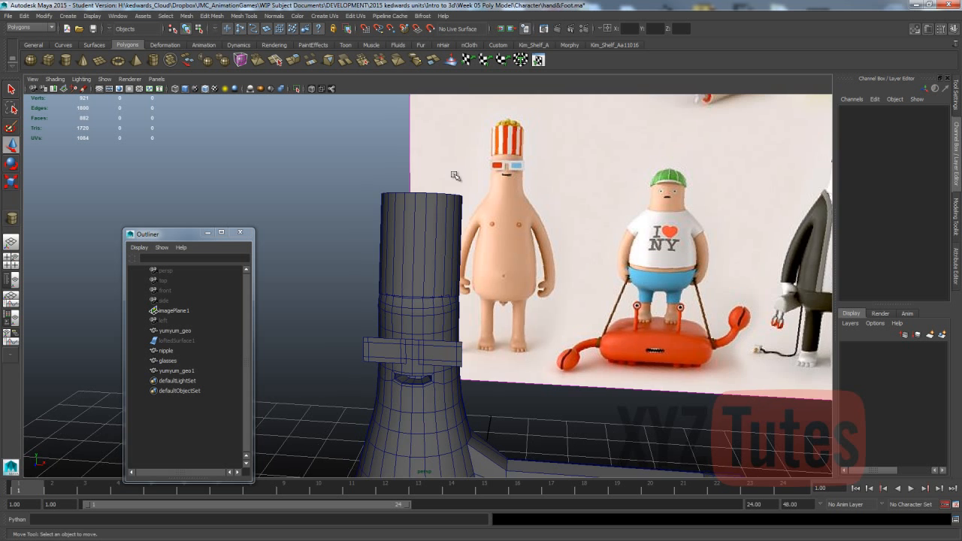
scroll(412, 237, up, 4)
alt+drag(412, 237, 447, 230)
scroll(459, 202, down, 5)
key(space)
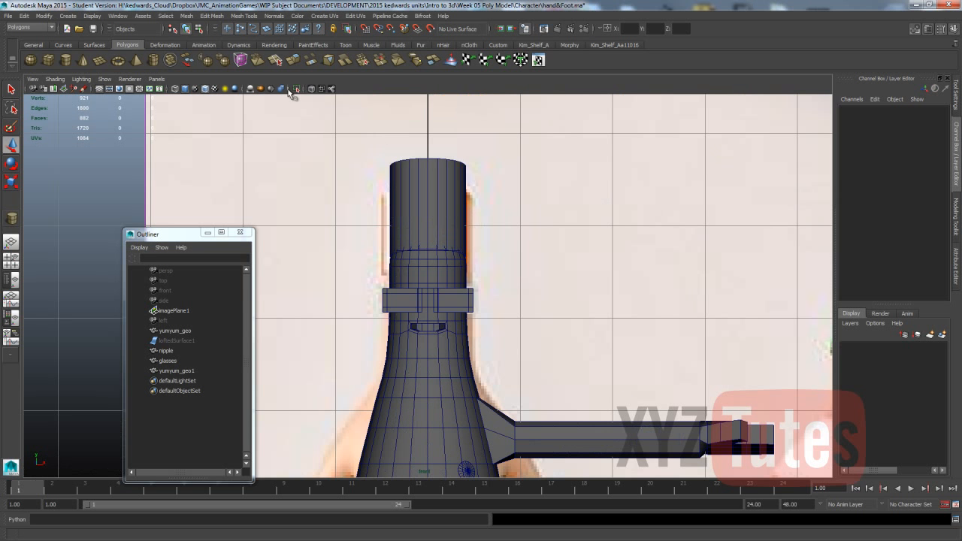
click(316, 89)
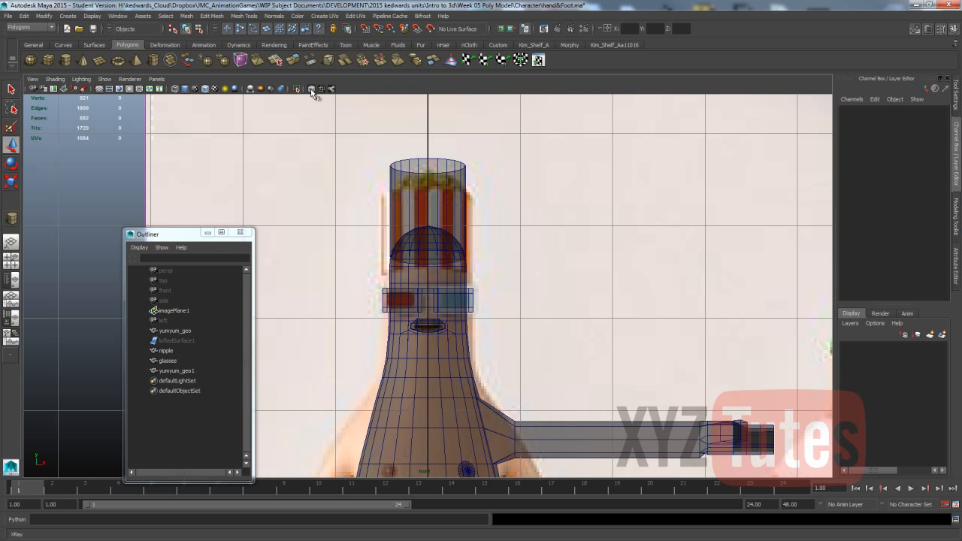
Select the cylinder's top edge loop and, with the move axis set to Object, lower it to the reference box's upper rim
right_click(435, 160)
right_drag(434, 160, 435, 137)
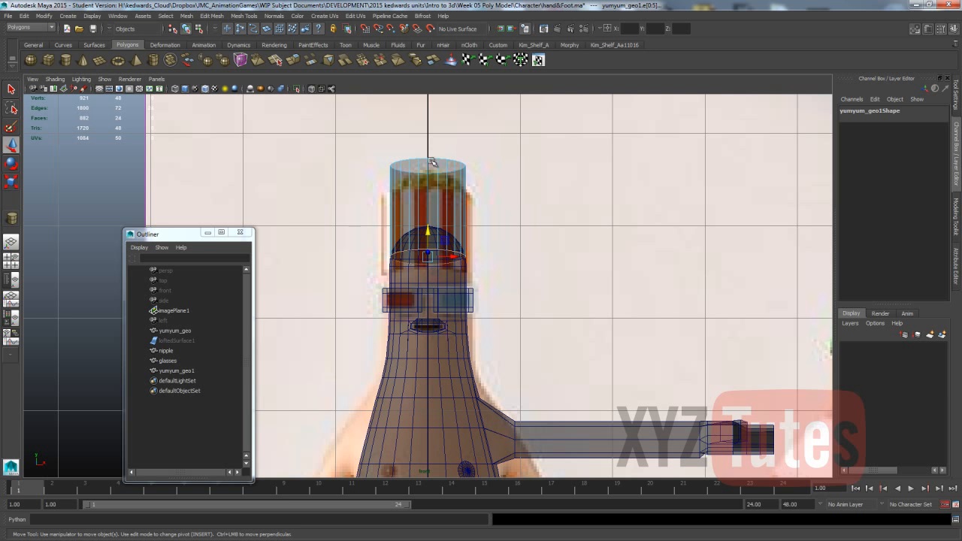
click(435, 161)
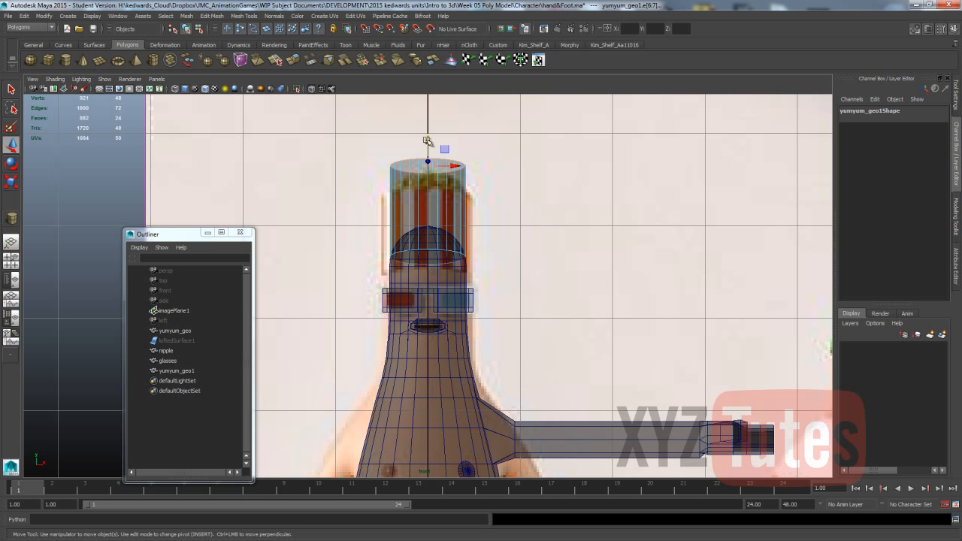
double_click(11, 144)
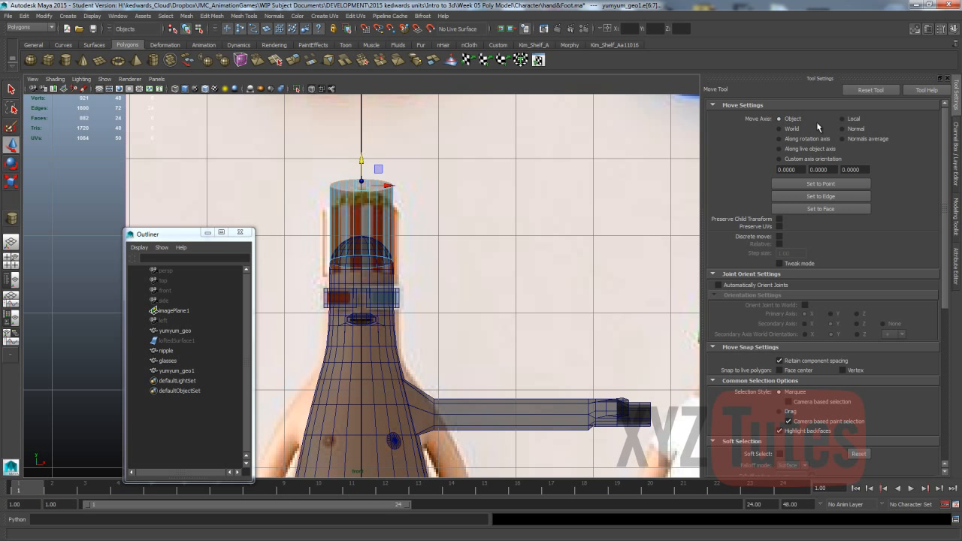
click(843, 139)
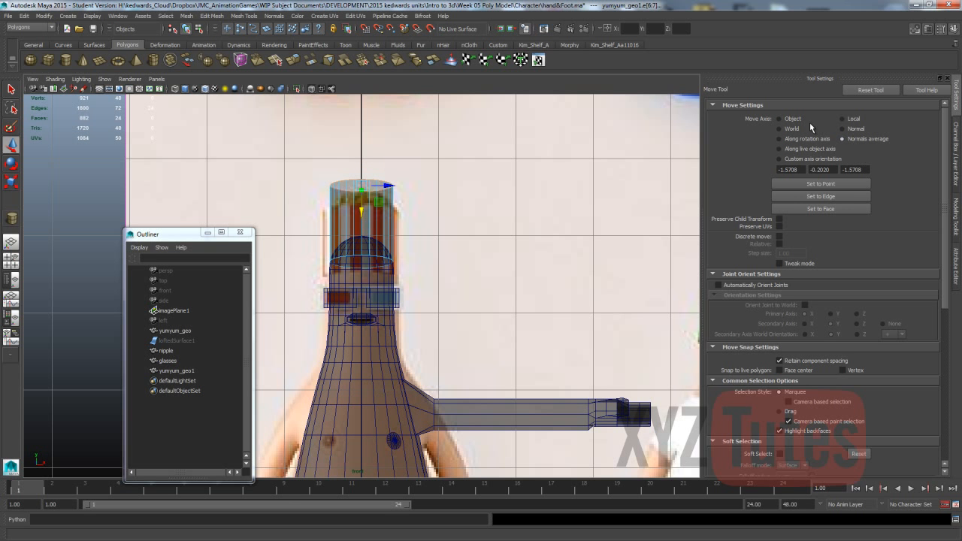
click(793, 121)
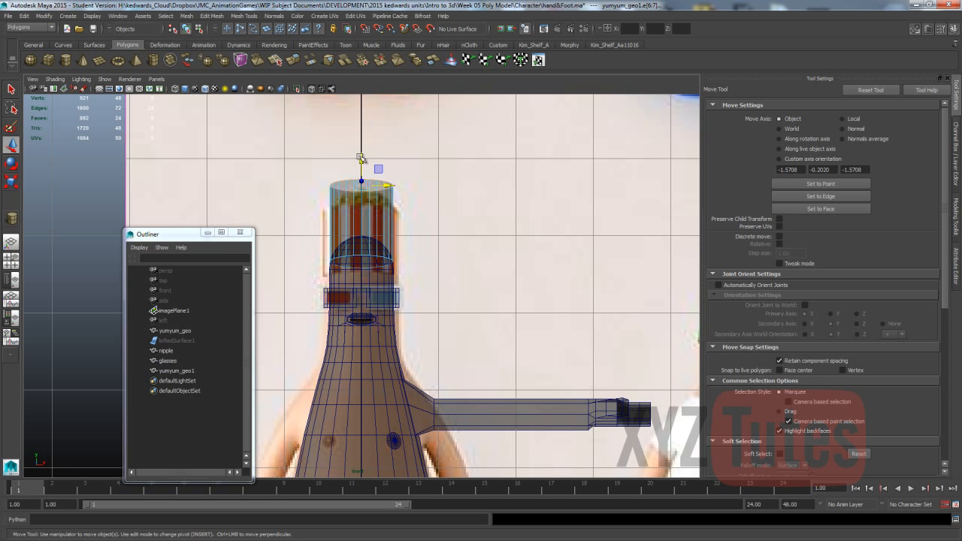
drag(360, 159, 360, 181)
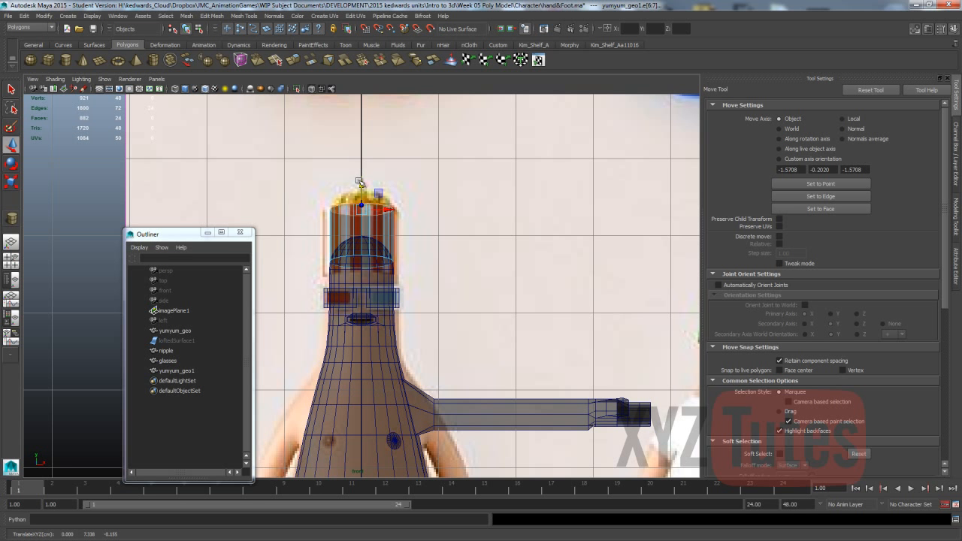
Return to the perspective view and select the shortened cylinder as a whole object
key(space)
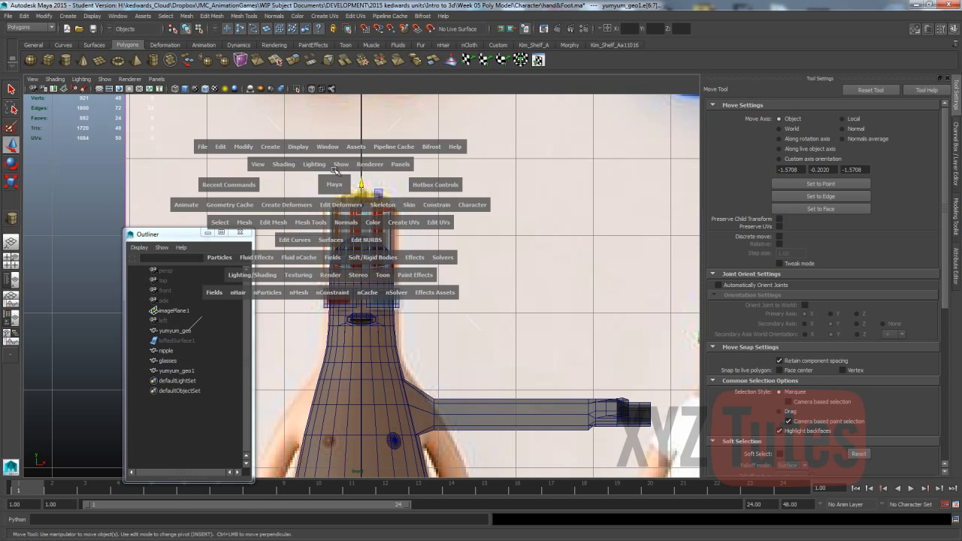
drag(334, 183, 334, 150)
alt+drag(338, 158, 343, 192)
click(473, 213)
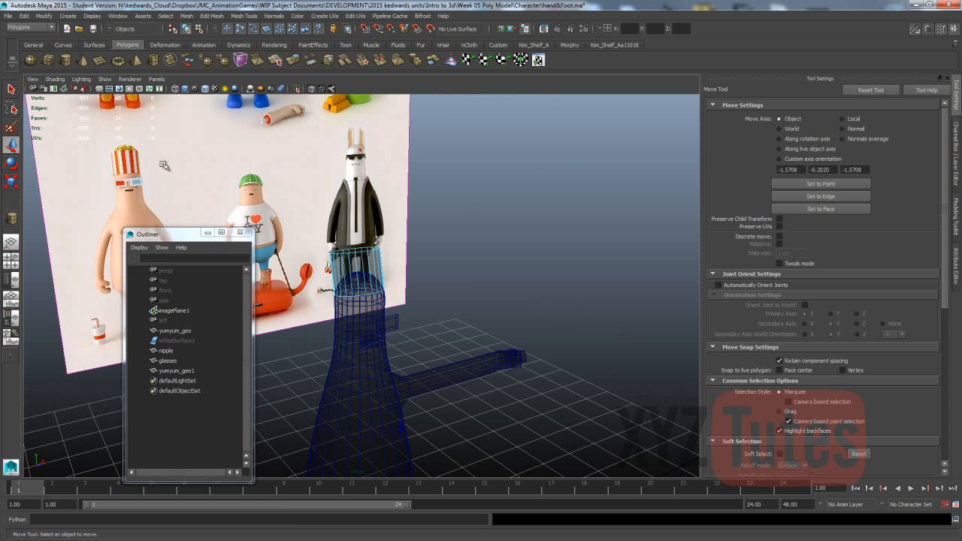
alt+right_drag(331, 224, 410, 231)
alt+drag(422, 215, 326, 237)
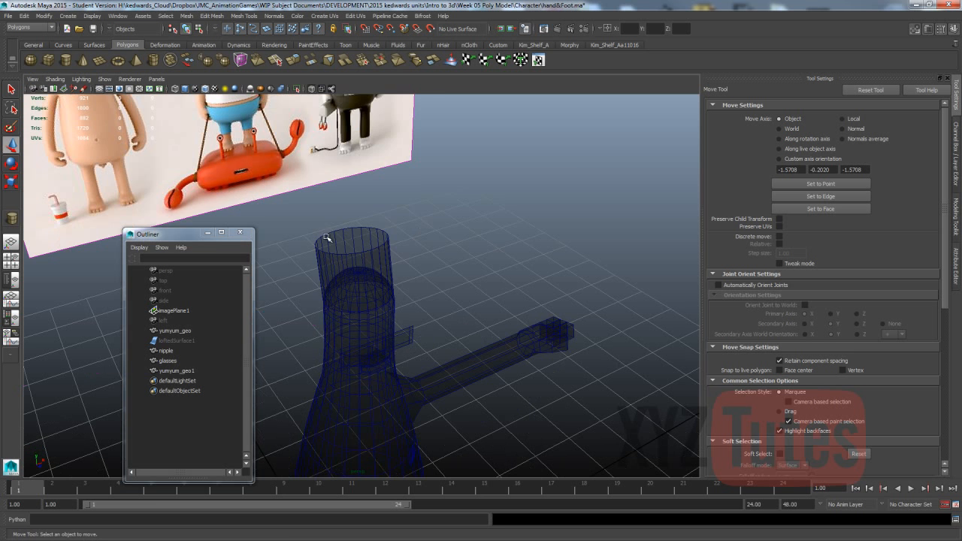
click(338, 230)
alt+drag(533, 189, 476, 183)
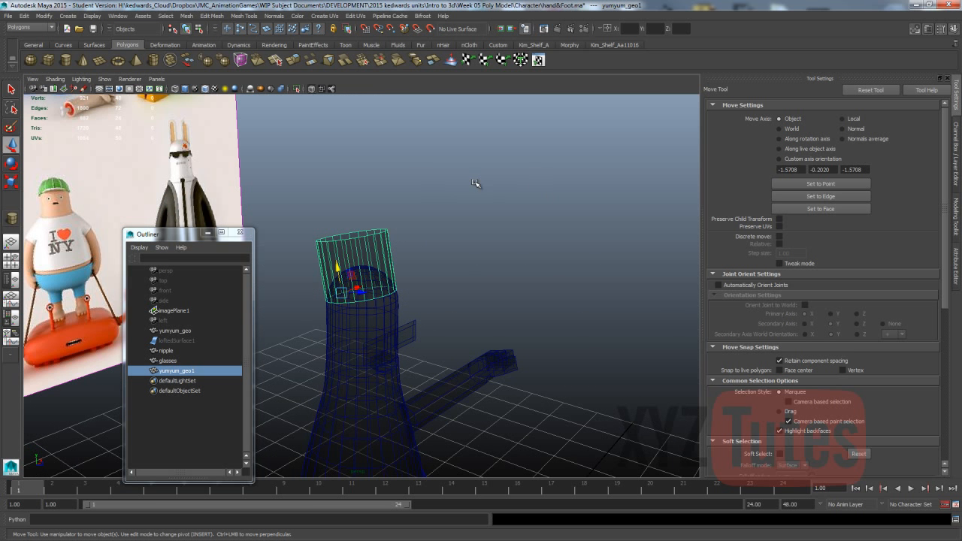
Compare the headwear cylinder's shape and tilt with the popcorn-box character in the reference image
alt+right_drag(154, 148, 75, 148)
alt+middle_drag(333, 190, 476, 209)
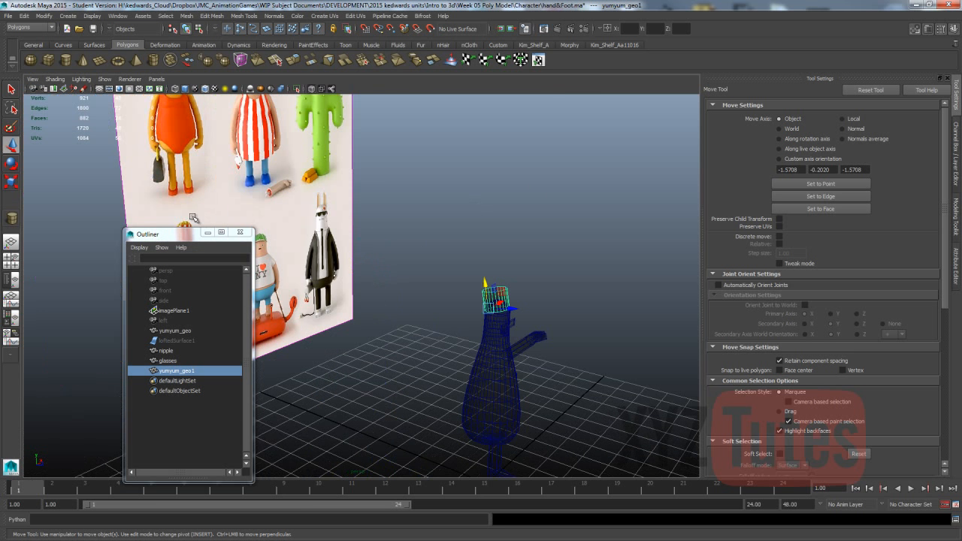
alt+drag(392, 225, 361, 239)
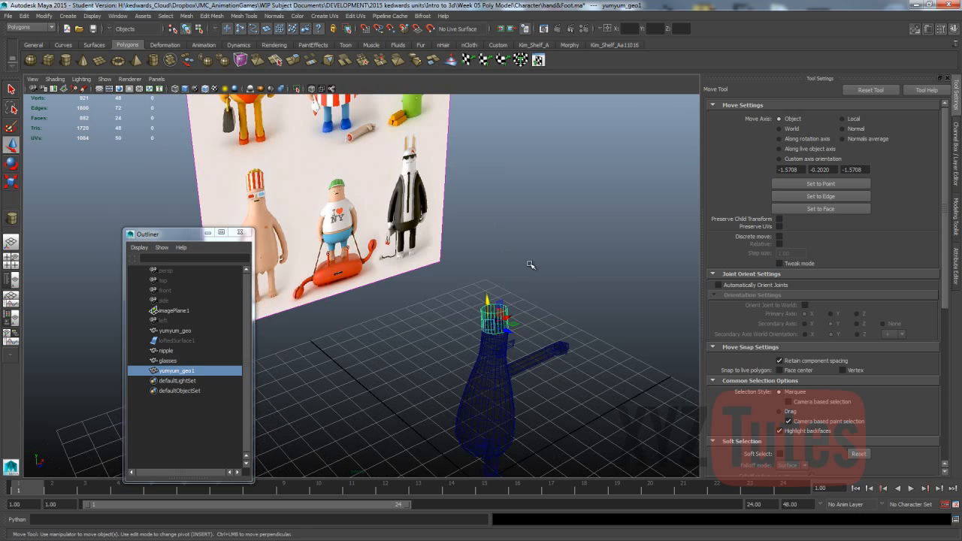
alt+drag(530, 263, 425, 257)
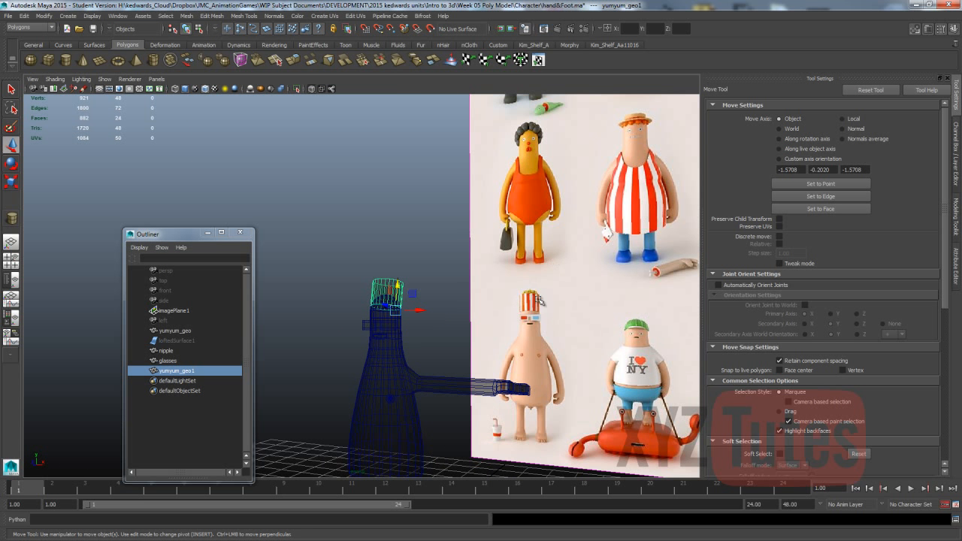
alt+drag(462, 295, 365, 174)
scroll(443, 309, up, 3)
scroll(364, 172, up, 4)
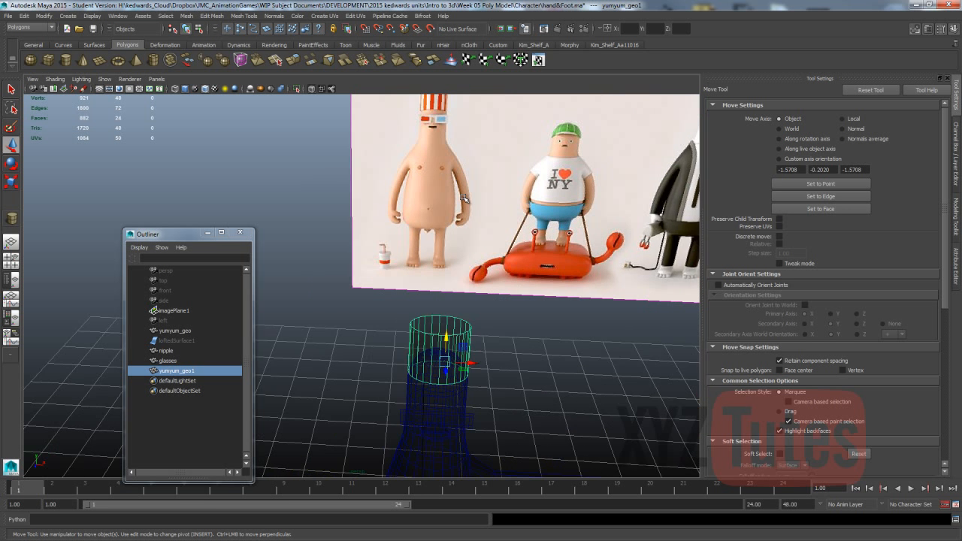
scroll(491, 241, down, 6)
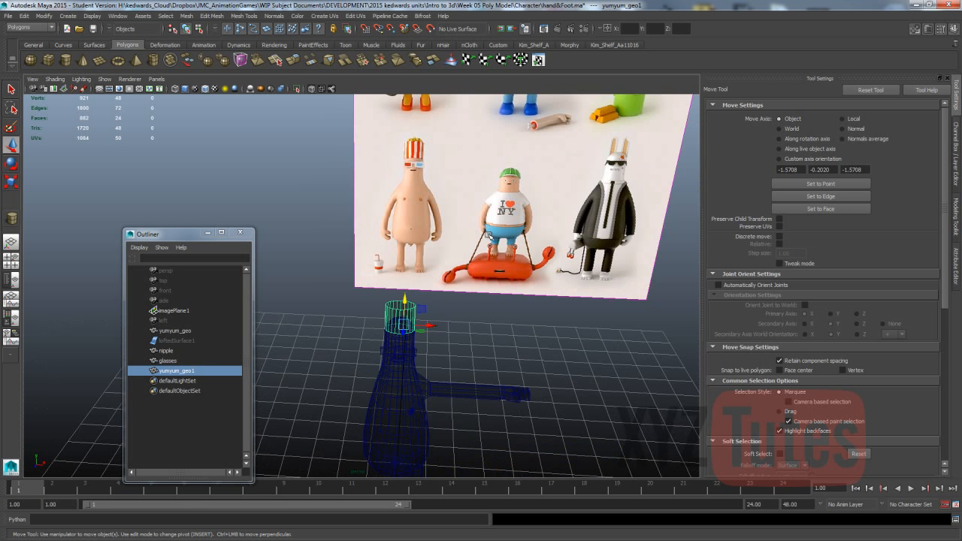
alt+drag(491, 253, 588, 328)
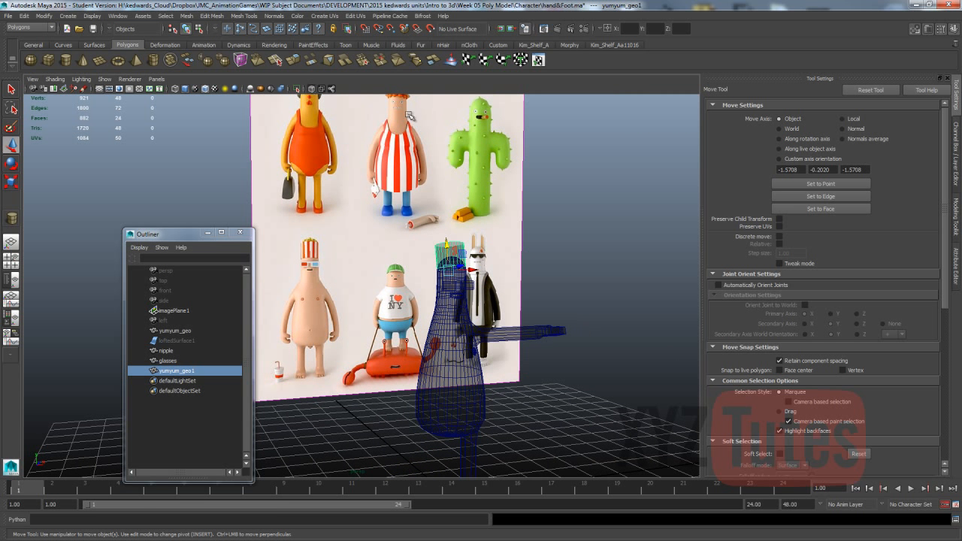
Turn off X-ray shading and the wireframe overlay, and deselect the headwear cylinder so the model is plainly shaded
click(312, 89)
alt+drag(526, 271, 440, 264)
click(469, 272)
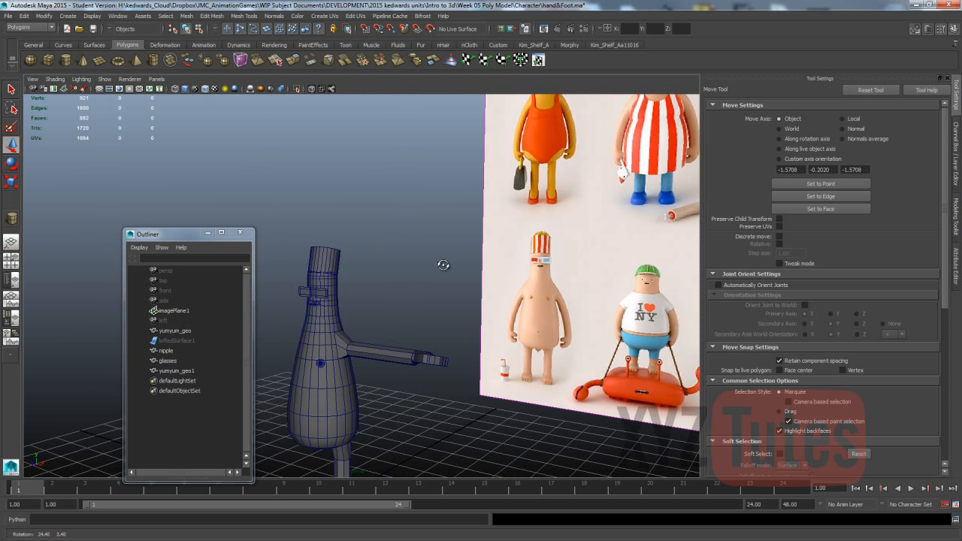
alt+drag(408, 321, 420, 319)
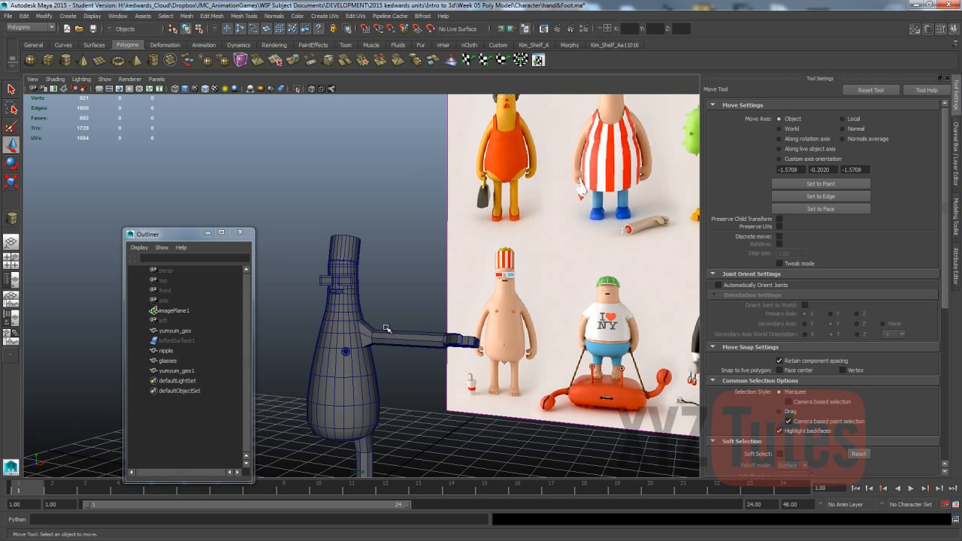
click(205, 89)
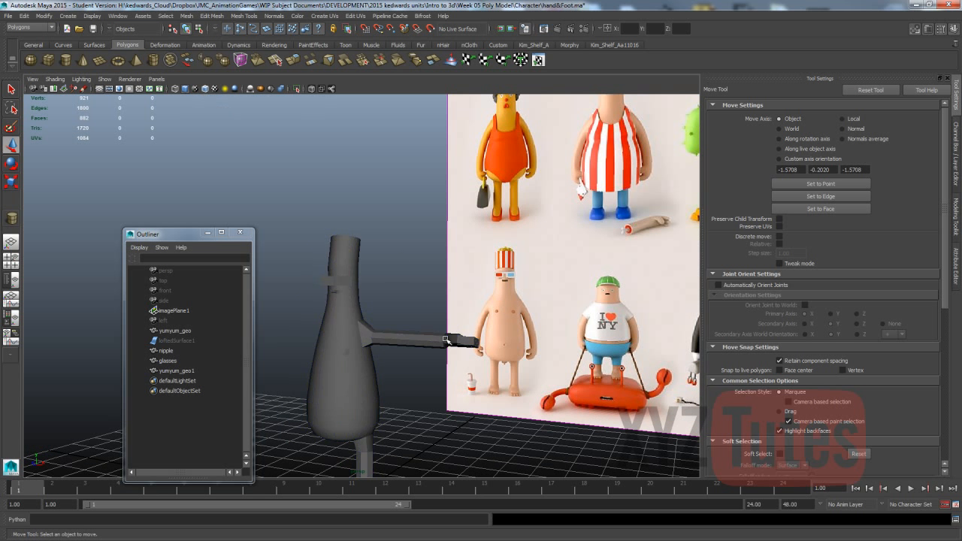
Select the character's meshes, switch them to smooth mesh preview, deselect them and check the figure beside the reference image
mouse_move(401, 259)
alt+mouse_down()
mouse_move(537, 264)
mouse_move(498, 262)
mouse_move(502, 394)
alt+mouse_up()
click(495, 375)
key(3)
click(570, 373)
alt+drag(570, 374, 390, 254)
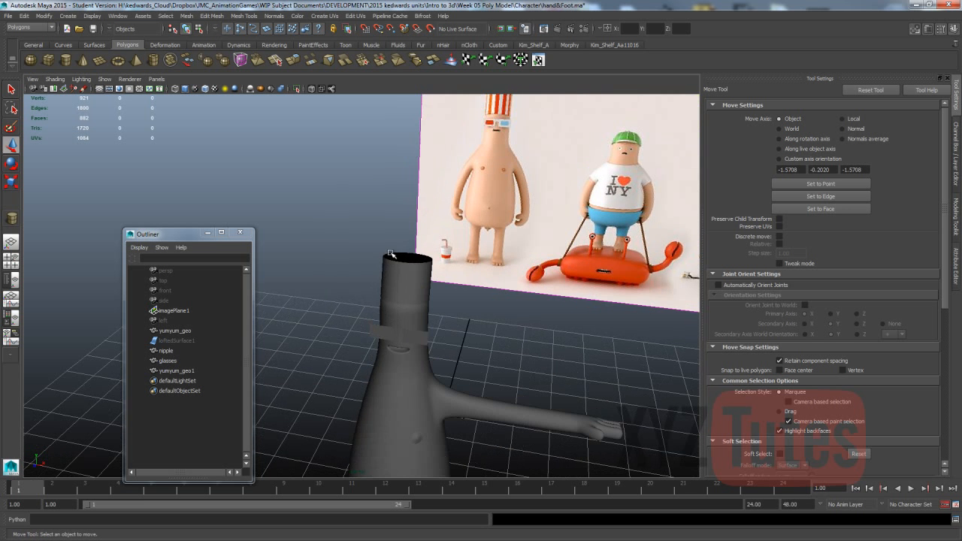
scroll(492, 217, down, 5)
scroll(516, 221, up, 1)
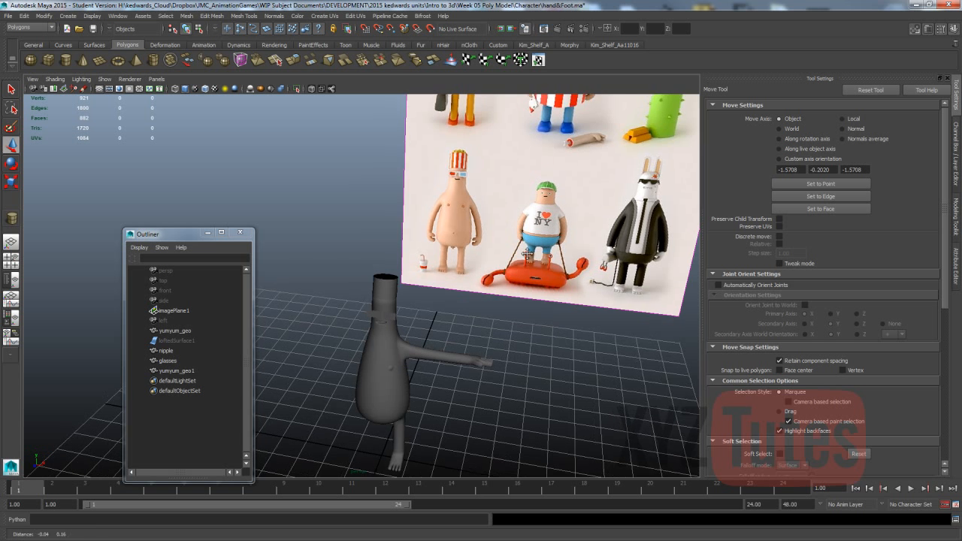
alt+middle_drag(515, 248, 484, 242)
alt+drag(321, 298, 402, 239)
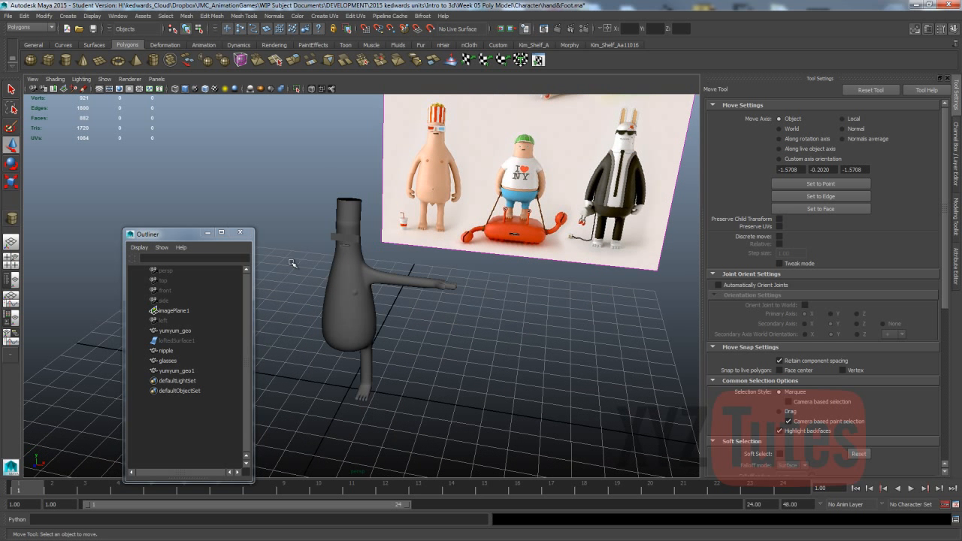
Check the nipple and lofted surface objects in the scene list and delete loftedSurface1
click(166, 361)
click(167, 350)
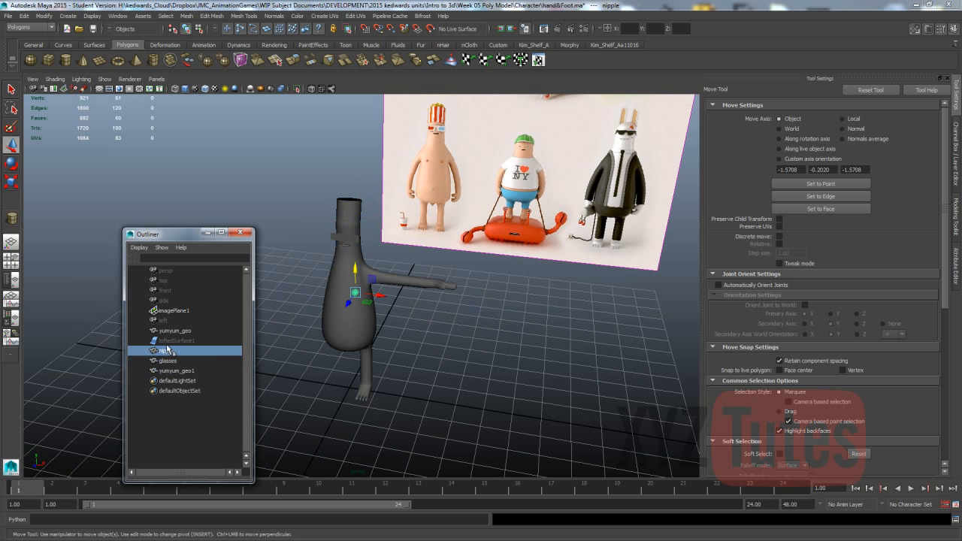
click(172, 342)
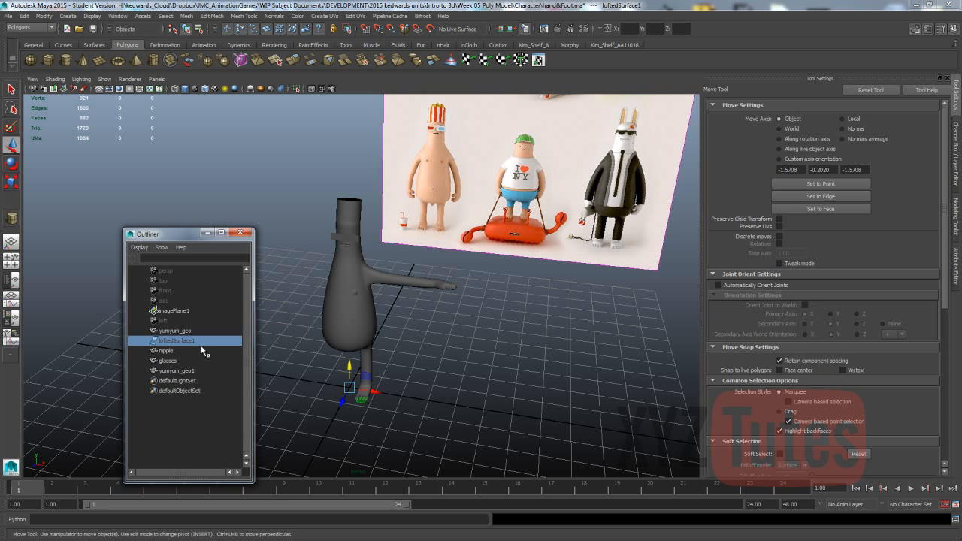
key(Delete)
Check which remaining object is the headwear cylinder and rename yumyum_geo1 to PopCorn_hat_geo
click(175, 331)
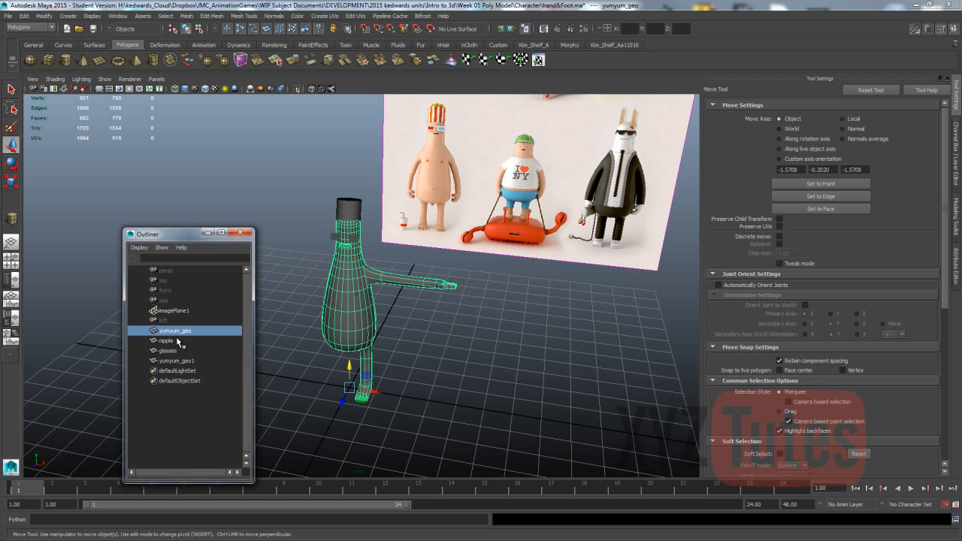
click(178, 341)
click(170, 351)
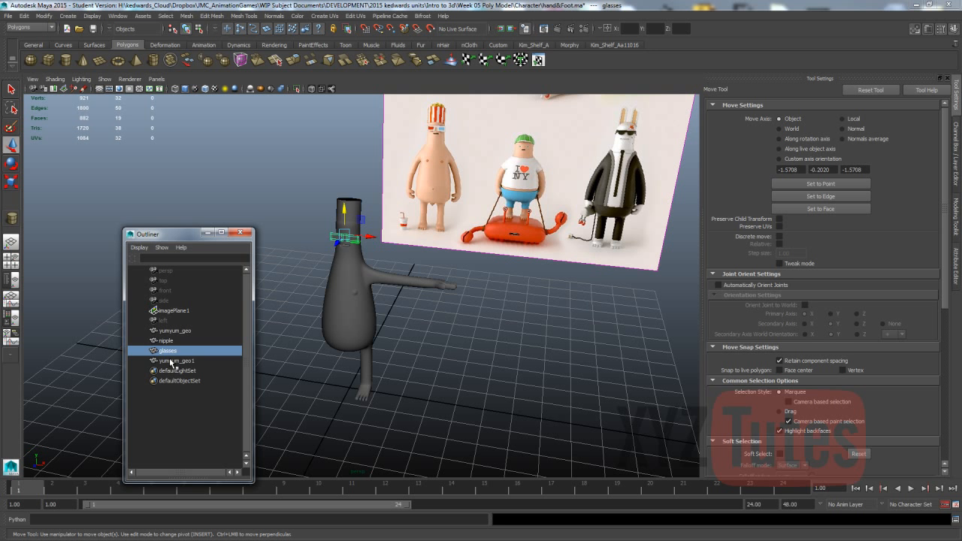
click(172, 362)
double_click(172, 361)
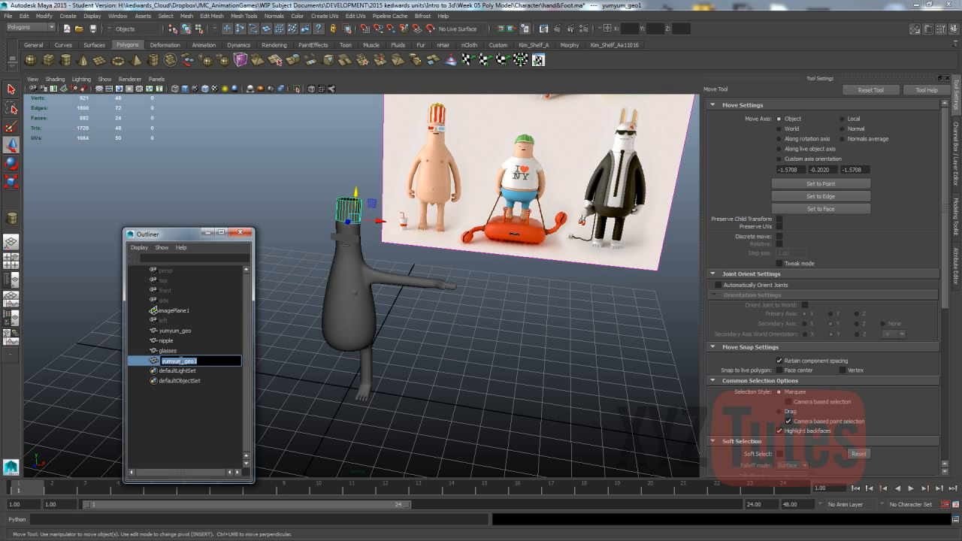
text(PopCorn_hat_geo)
key(Return)
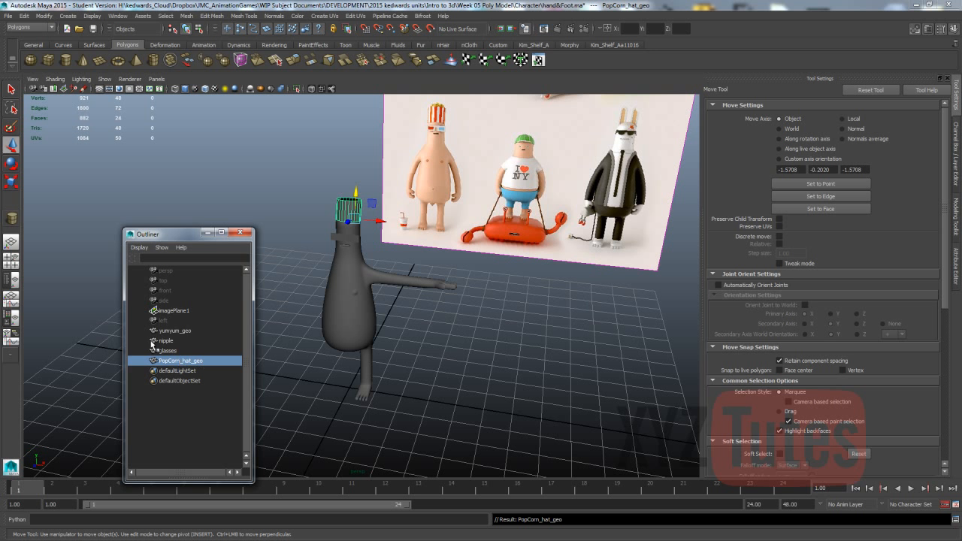
Rename the nipple object to nipple_geo and the glasses object to glasses_geo
click(164, 341)
double_click(166, 341)
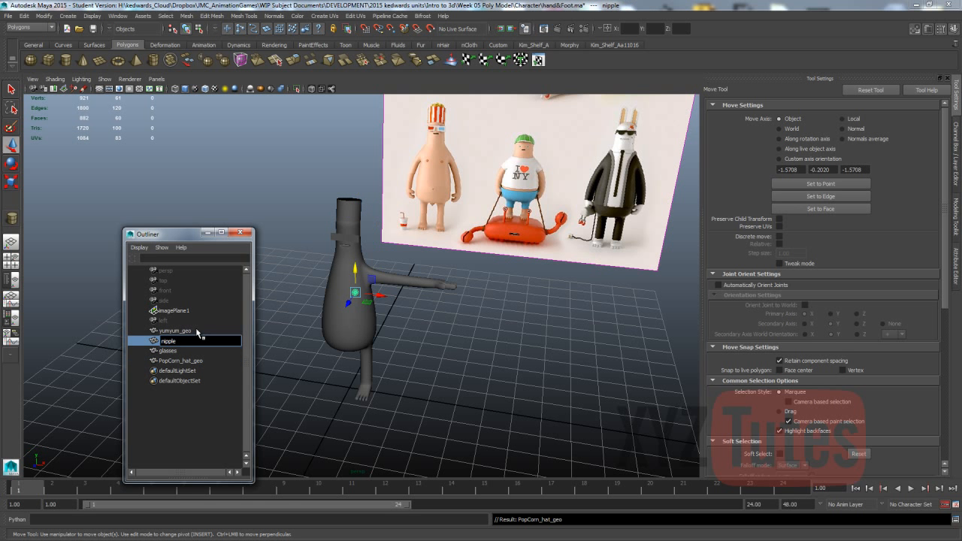
text(_geo)
key(Return)
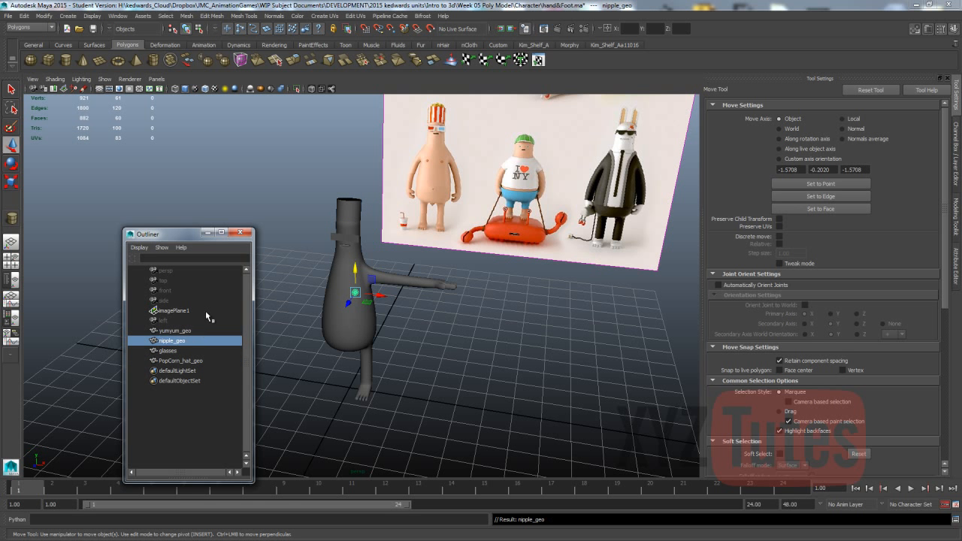
double_click(184, 343)
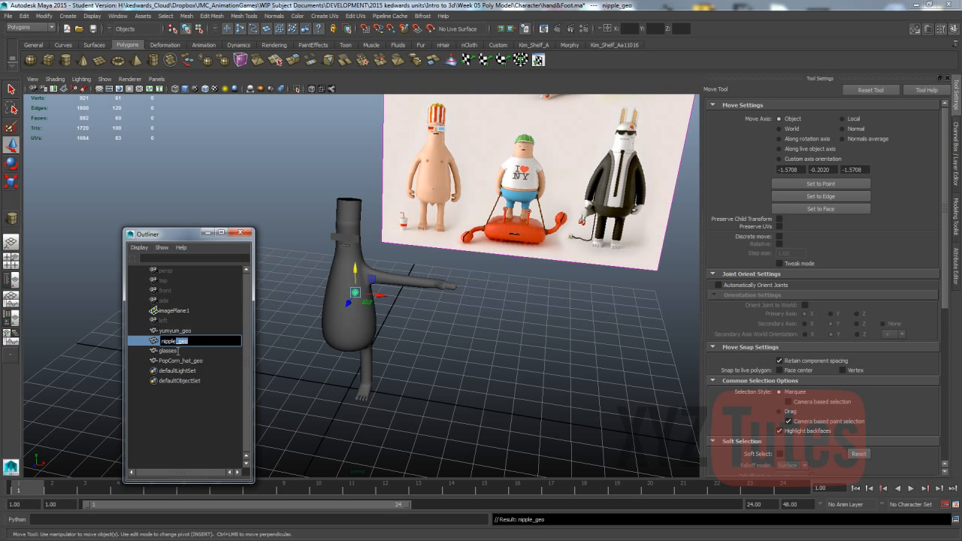
double_click(180, 351)
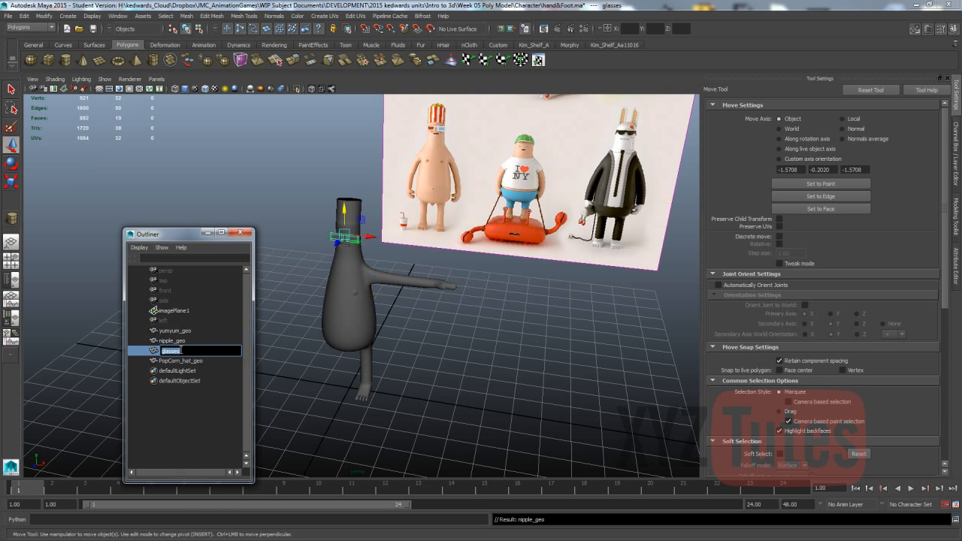
key(Return)
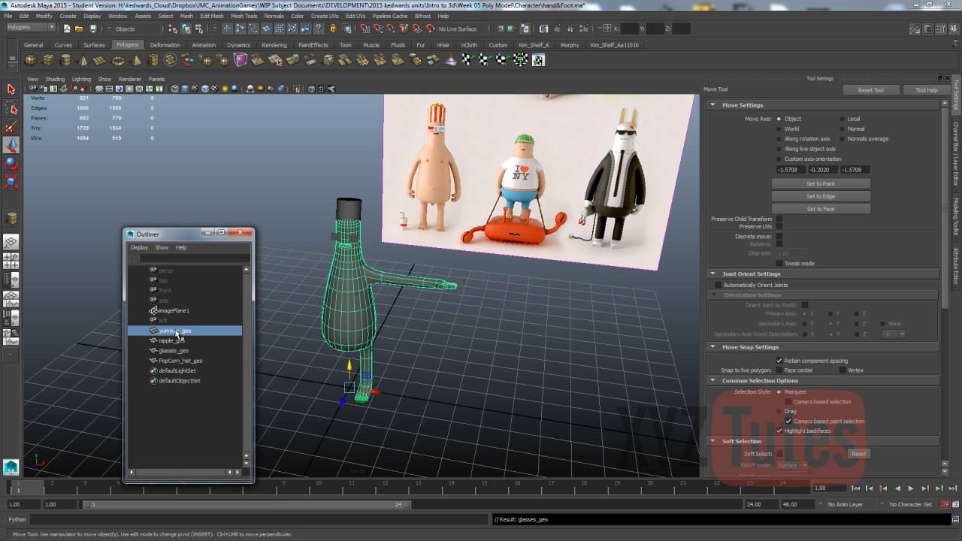
Save the scene with the body mesh selected, accepting the student version notice
click(322, 308)
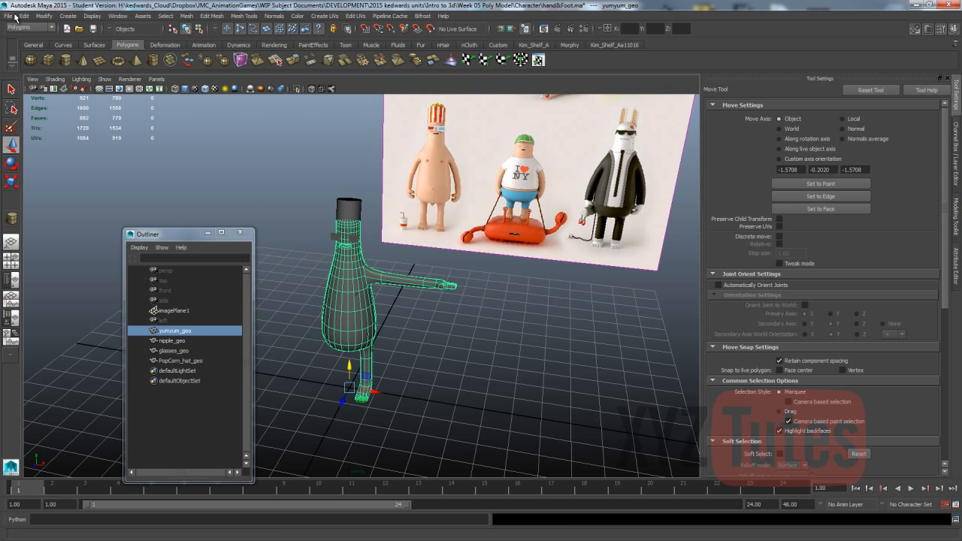
key(ctrl+s)
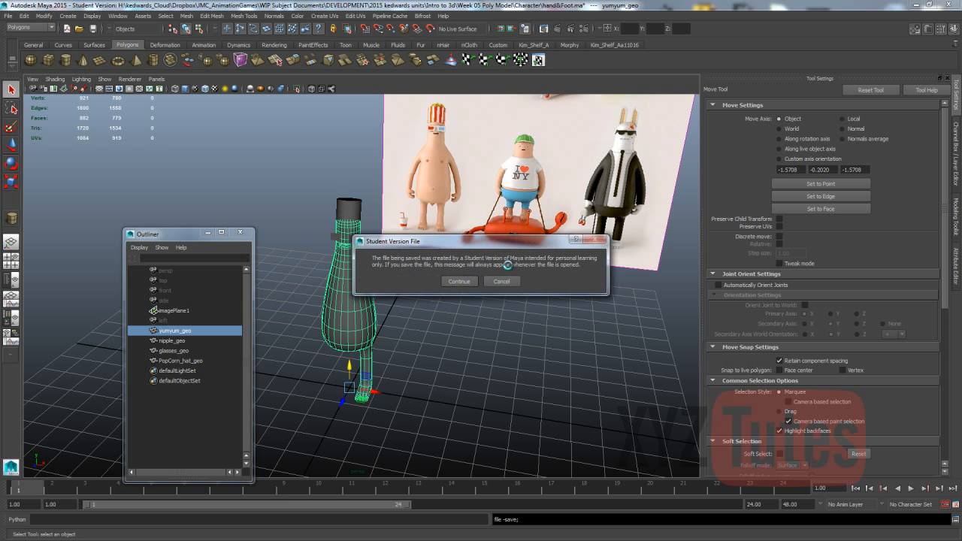
click(459, 283)
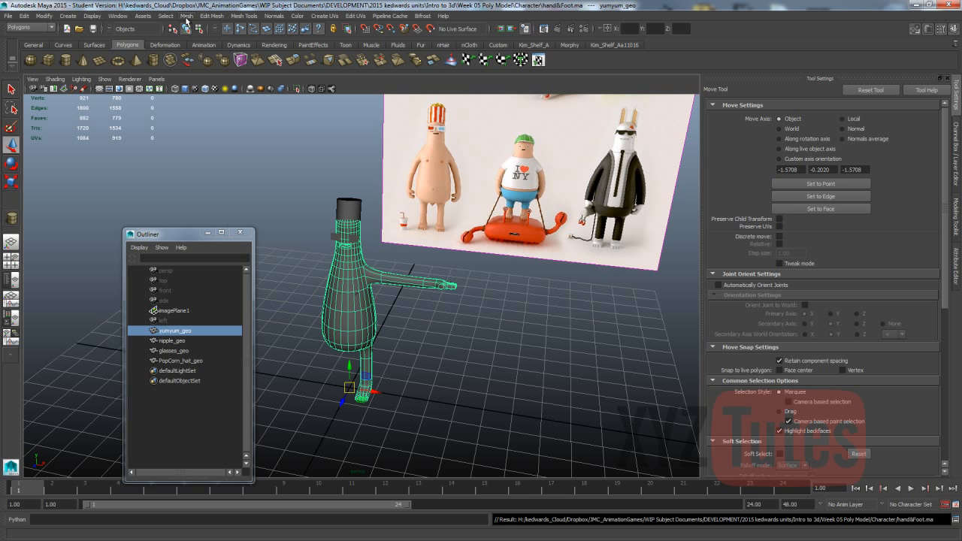
Turn off smooth preview on the half body yumyum_geo and apply Mirror Cut to it
key(1)
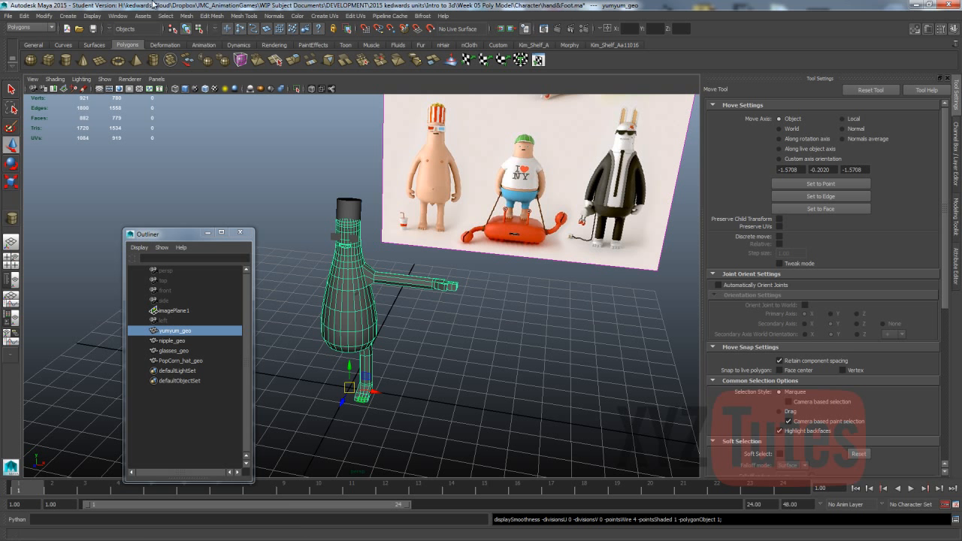
click(185, 18)
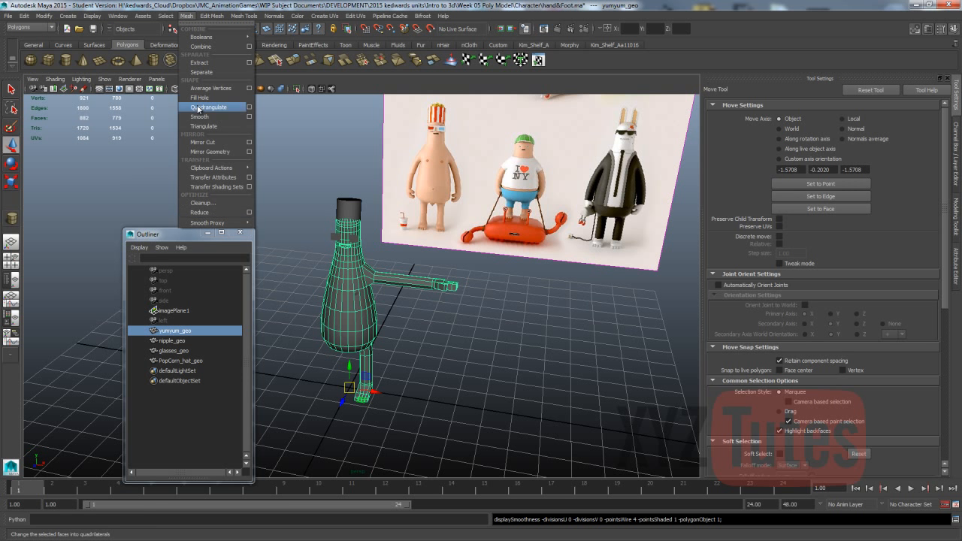
click(203, 142)
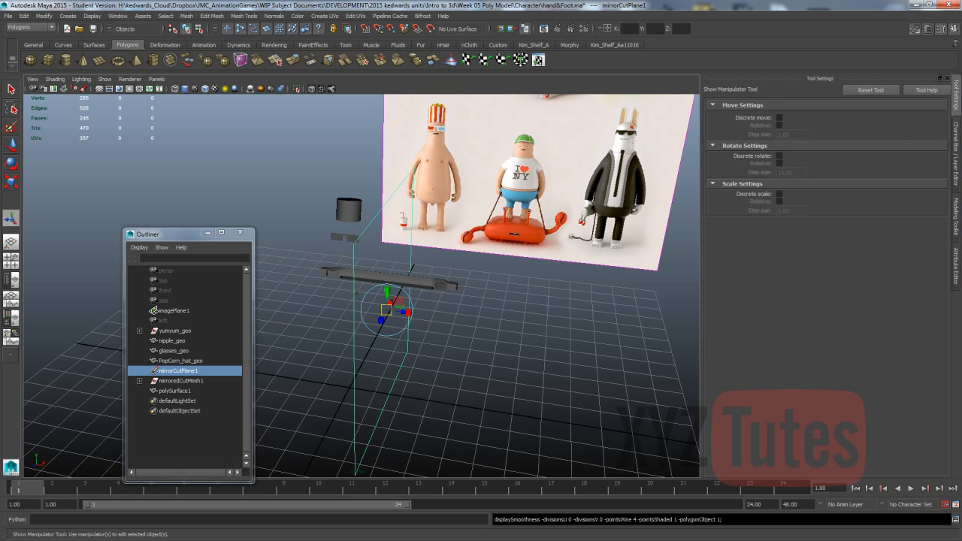
Inspect the polyCut1 attributes of the mirror cut, including the cut plane's center and rotation
click(956, 254)
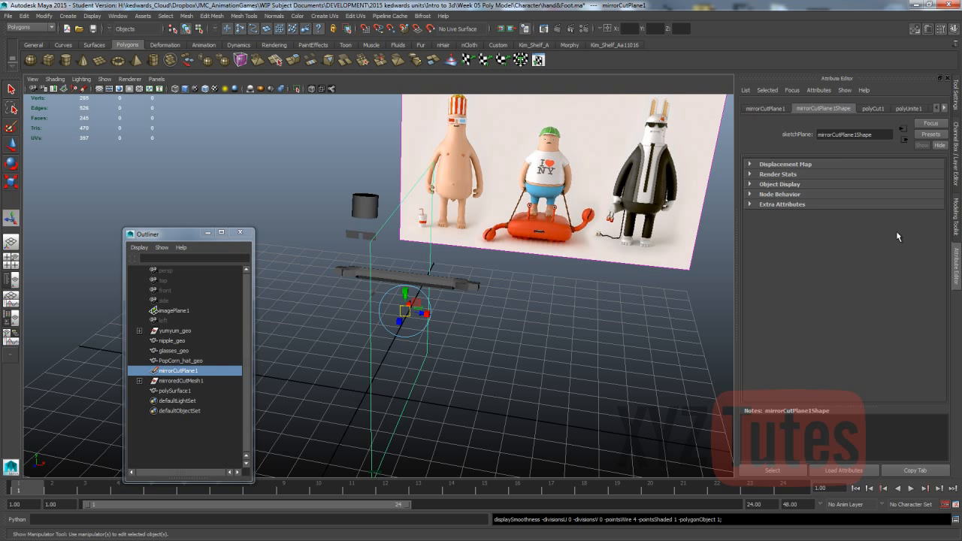
click(875, 109)
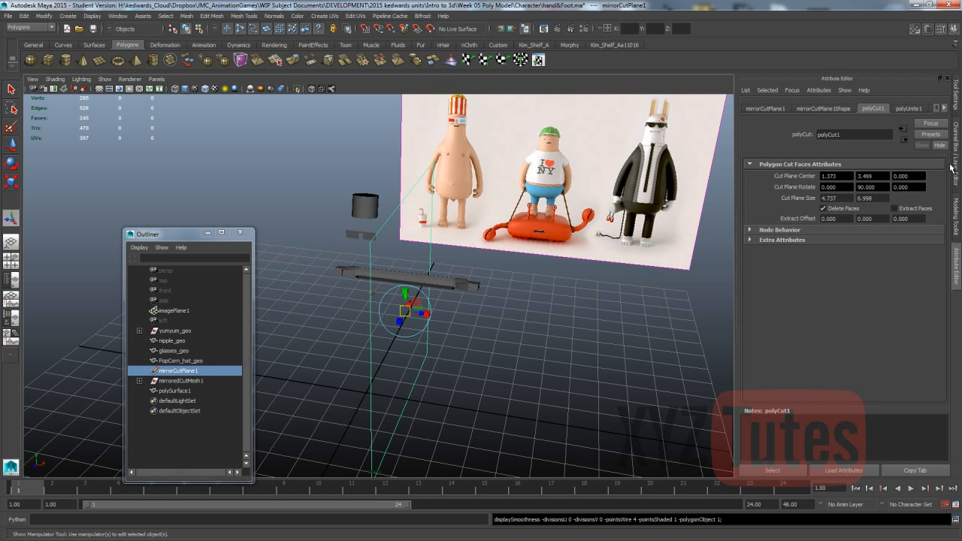
click(955, 94)
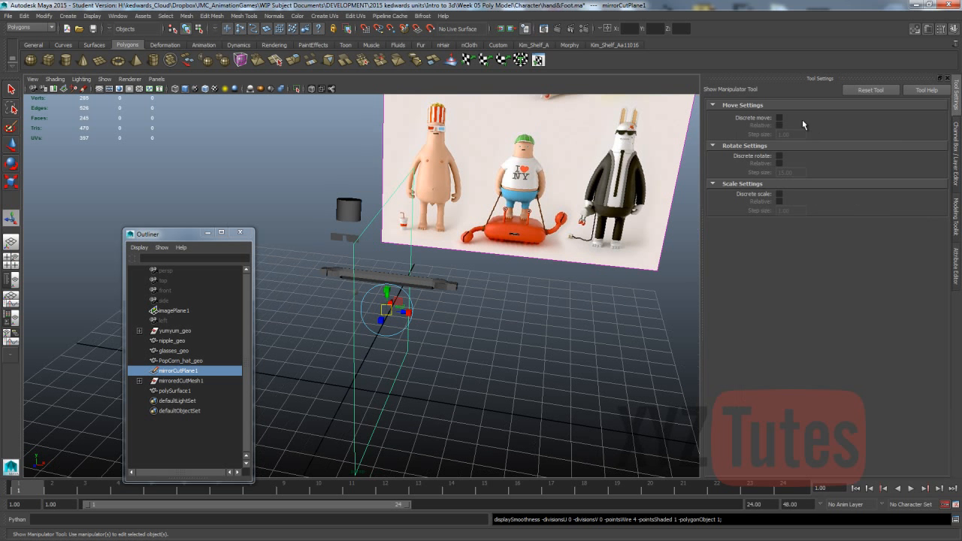
Set the mirror cut plane's absolute X position to 0 so the body mirrors about the world center
double_click(170, 371)
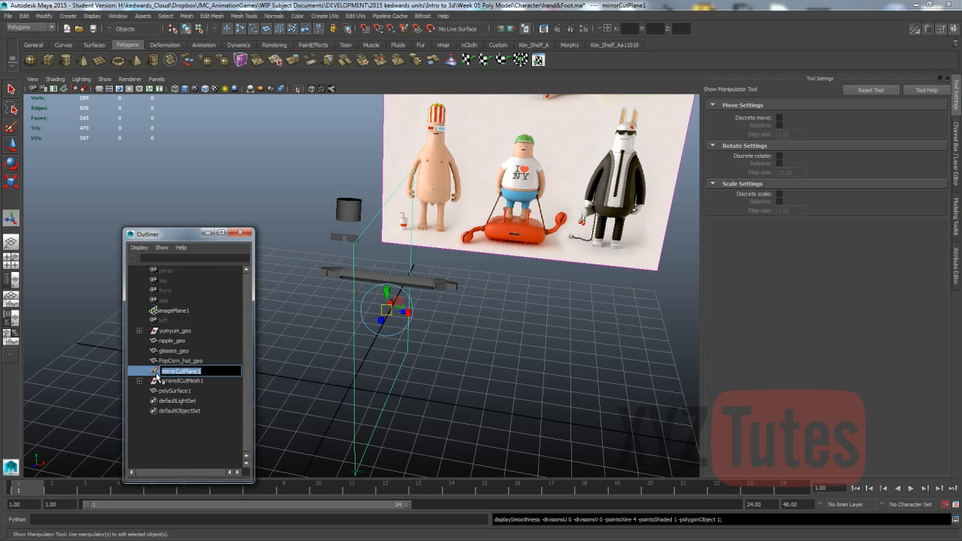
key(Return)
click(624, 28)
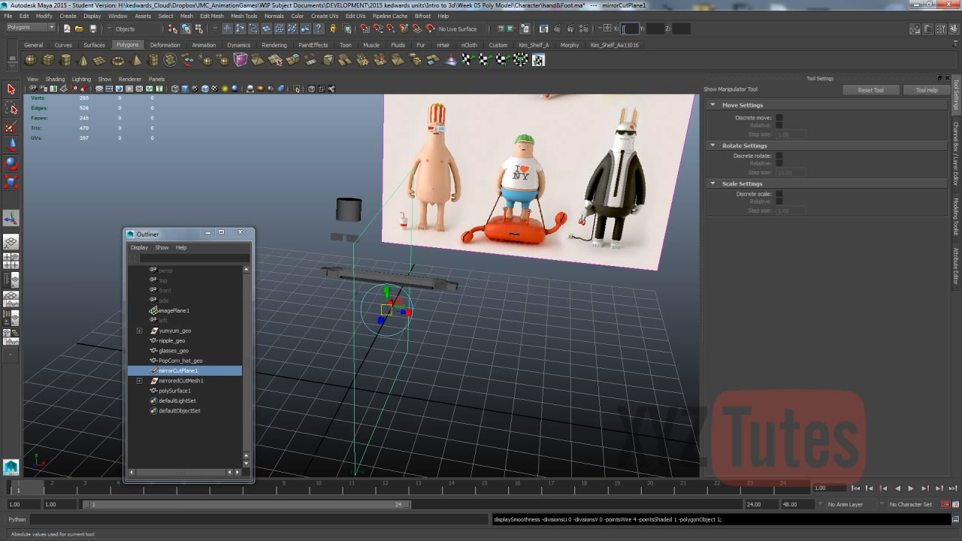
middle_click(497, 245)
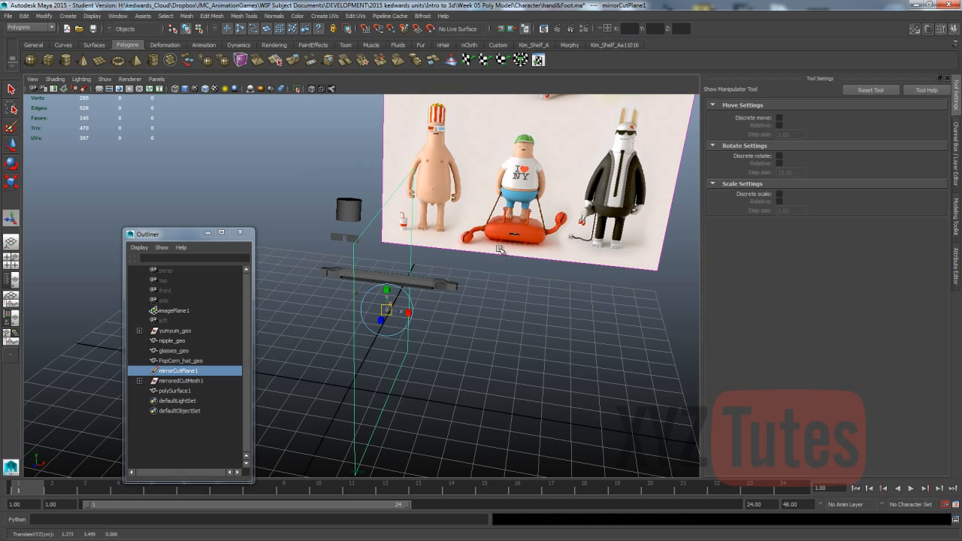
click(629, 29)
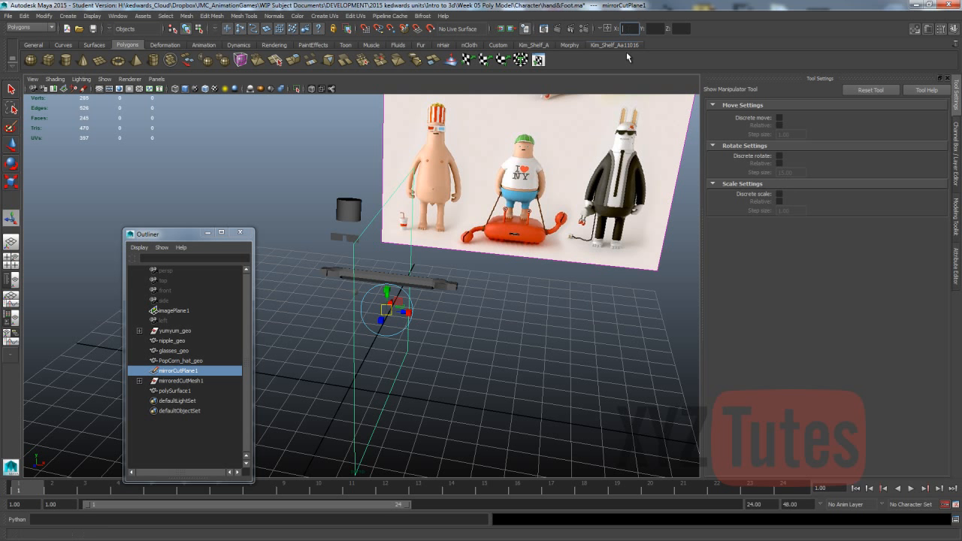
text(0)
key(Return)
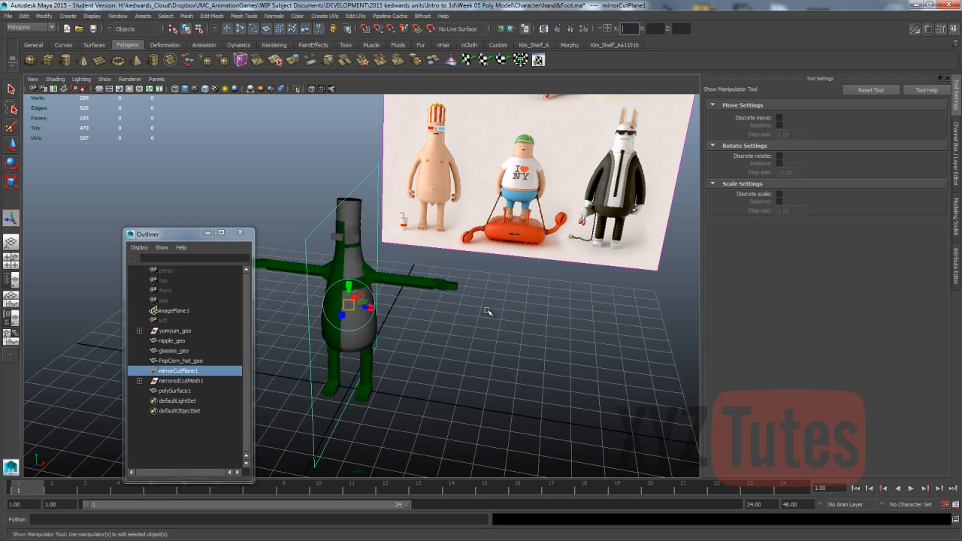
Select the mirrored body polySurface1 and delete its construction history
alt+drag(488, 312, 512, 405)
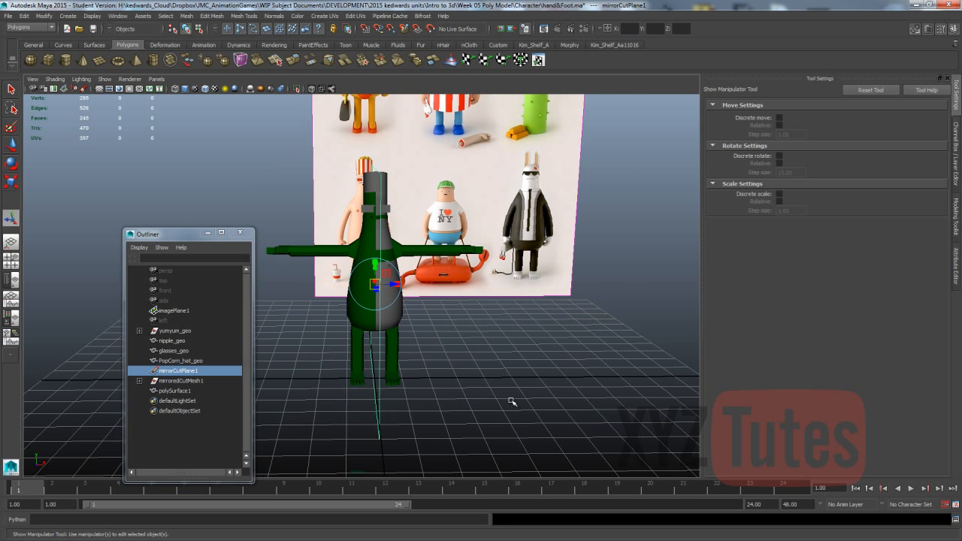
click(511, 403)
click(181, 391)
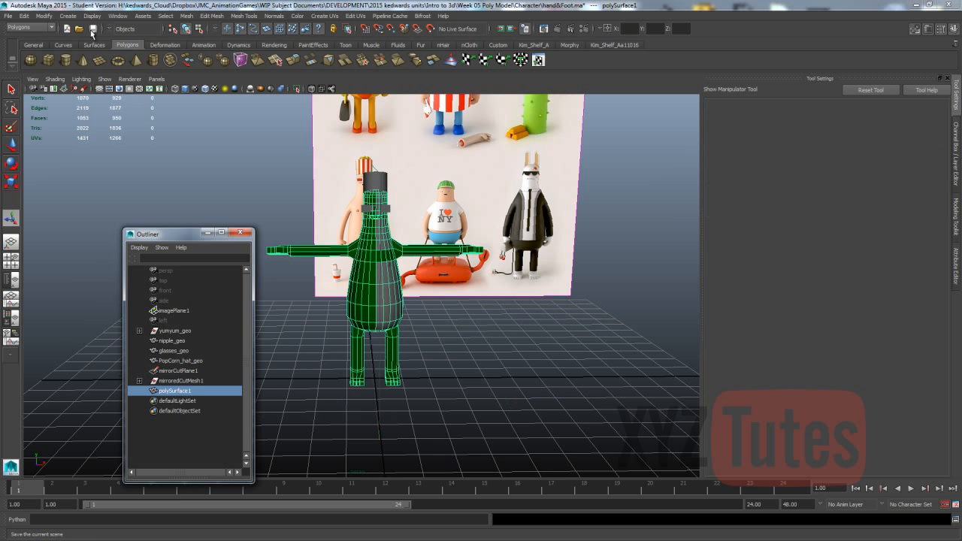
click(25, 15)
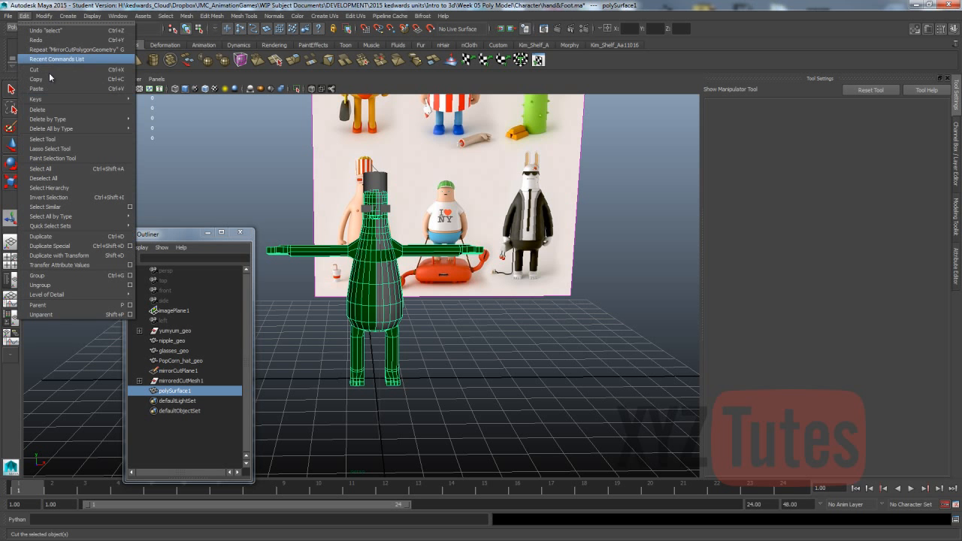
mouse_move(82, 124)
click(165, 124)
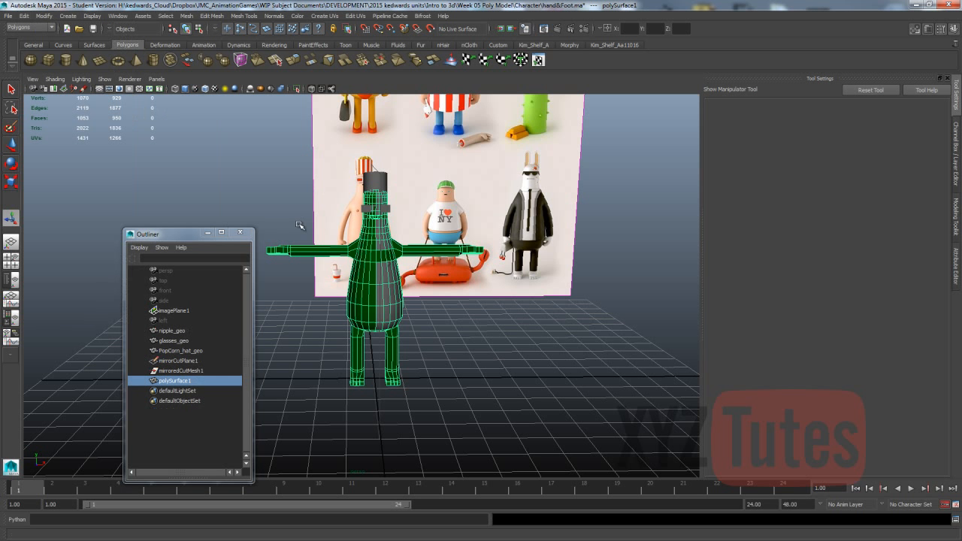
Assign the lambert1 material to the mirrored body and delete the leftover mirrorCutPlane1 and mirroredCutMesh1
right_drag(371, 272, 439, 474)
click(505, 366)
alt+drag(506, 366, 461, 295)
click(348, 226)
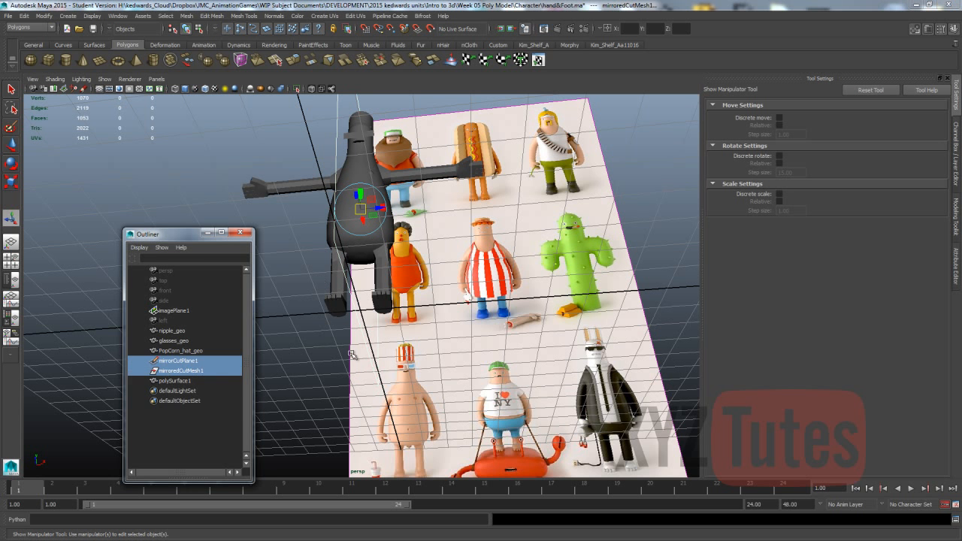
key(Delete)
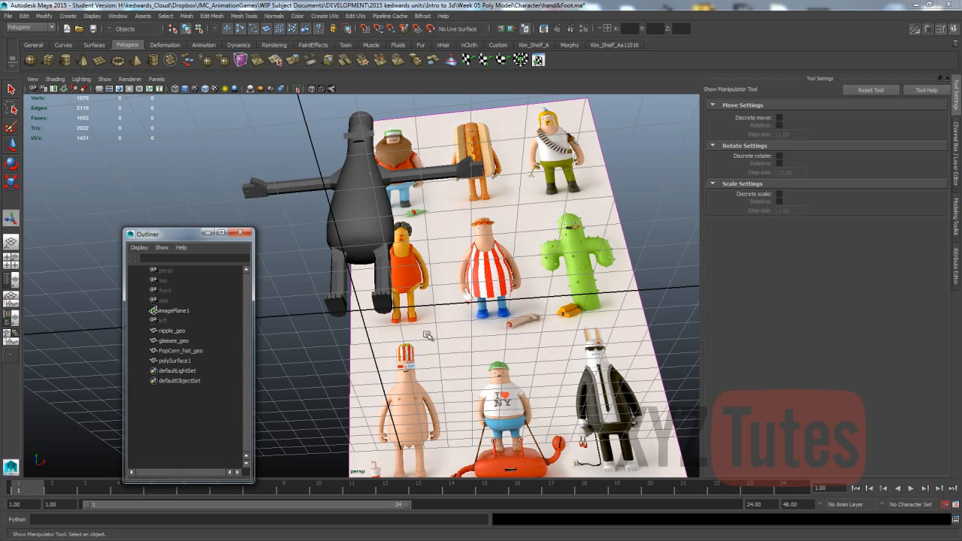
Rename the mirrored body polySurface1 to yumyum_geo and turn on its smooth preview
double_click(165, 361)
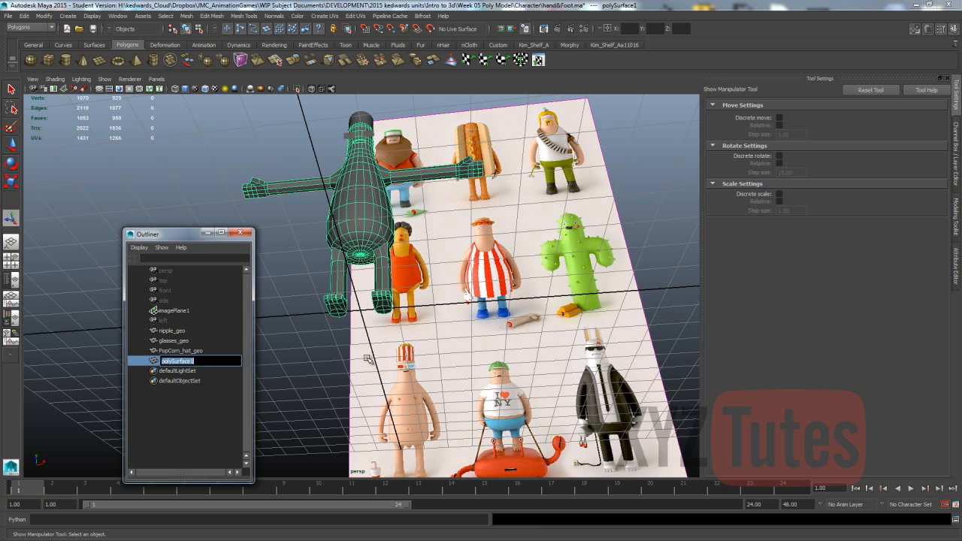
text(yumyum_geo)
key(Return)
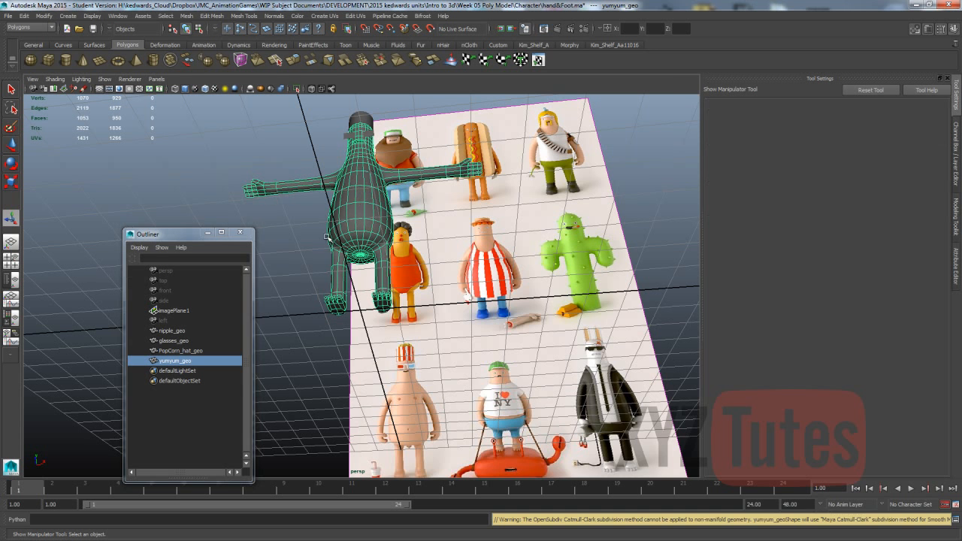
Check the smoothed body from different views against the reference and go through the named objects in the Outliner
alt+drag(365, 206, 159, 291)
click(453, 193)
scroll(466, 224, up, 5)
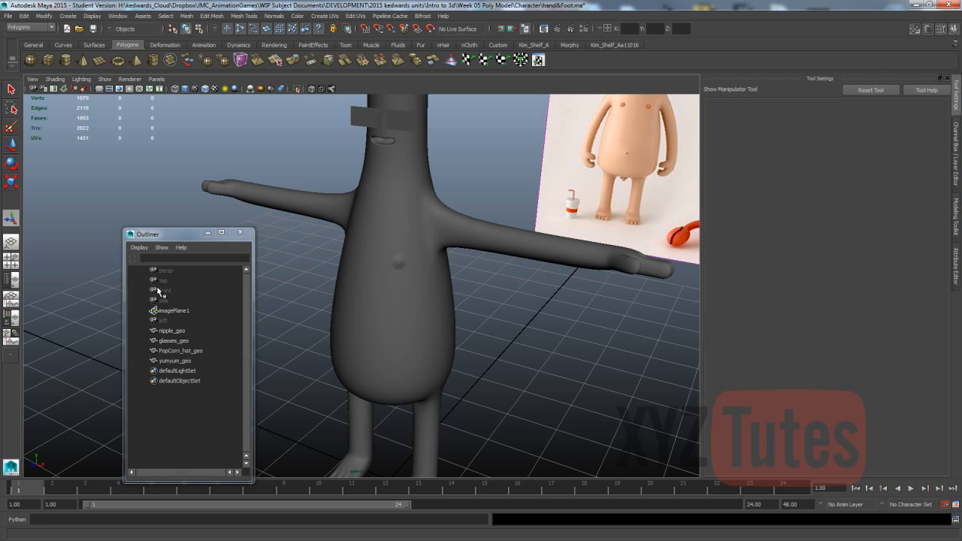
click(161, 331)
key(Down)
key(Down)
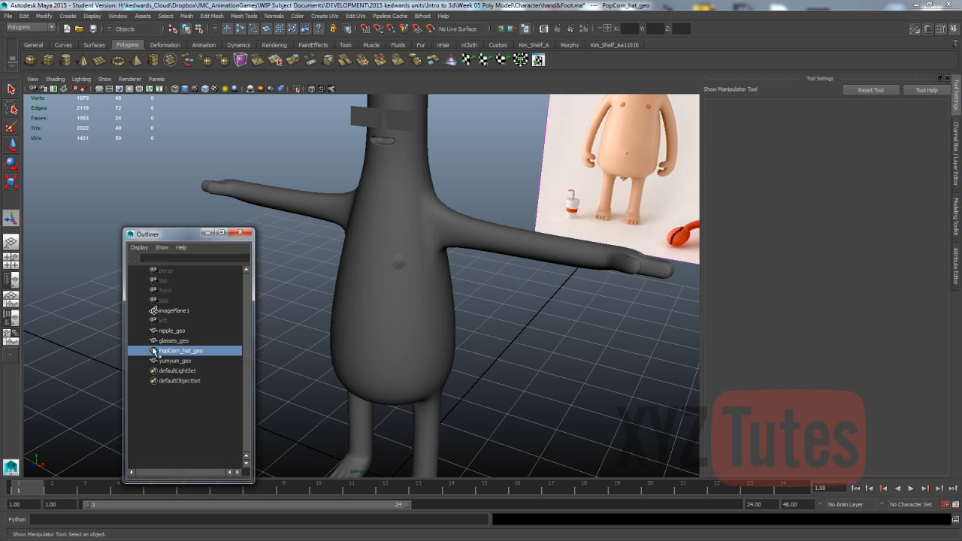
click(158, 319)
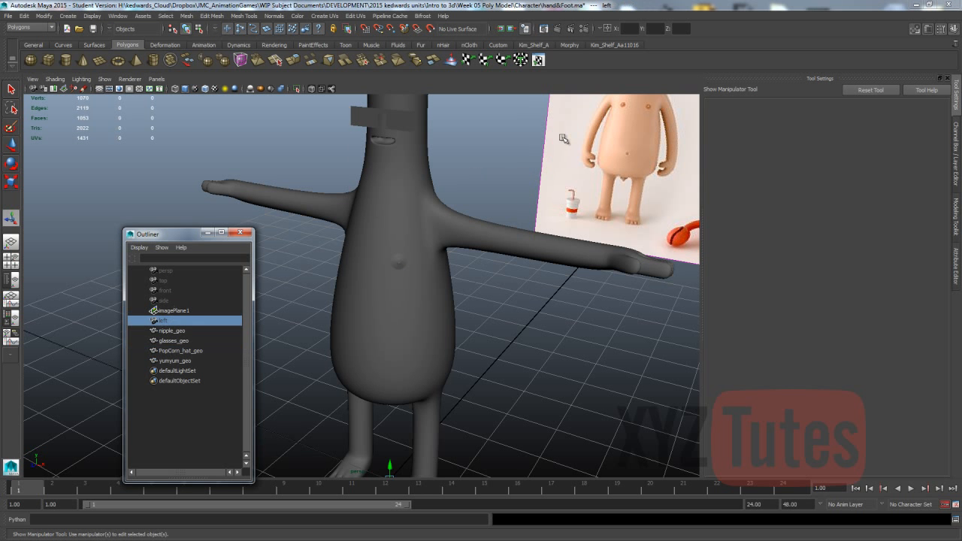
scroll(565, 140, down, 5)
alt+drag(497, 216, 433, 182)
click(545, 337)
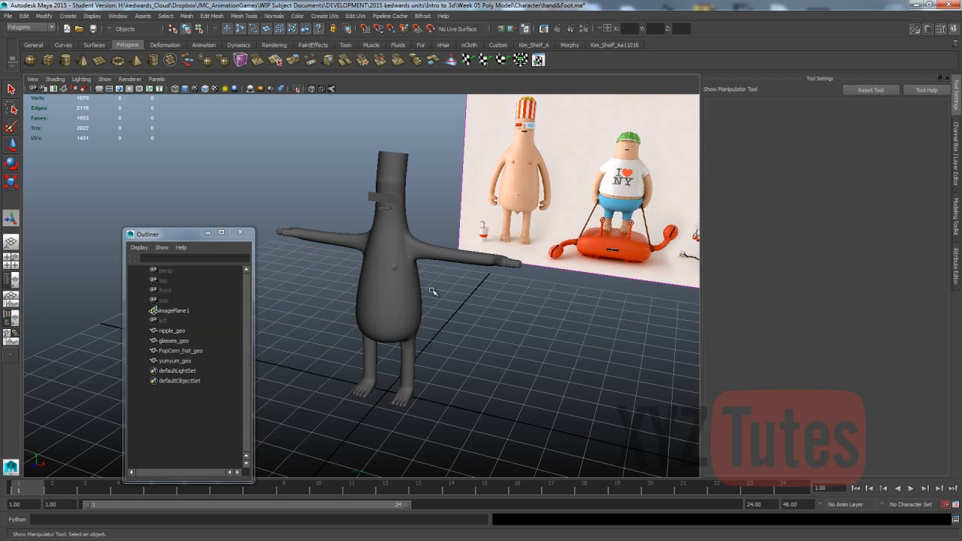
Group nipple_geo by itself with the group's pivot at the world origin
click(399, 268)
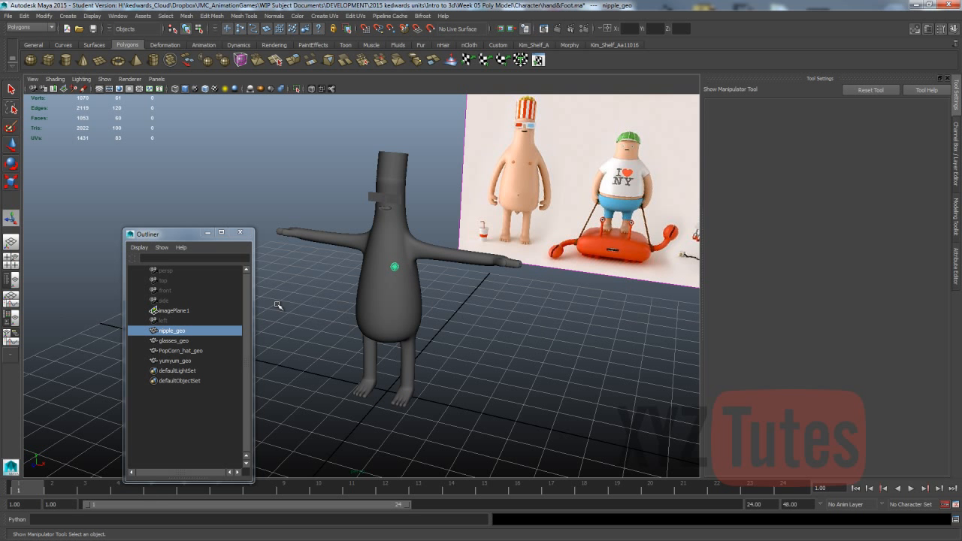
key(ctrl+g)
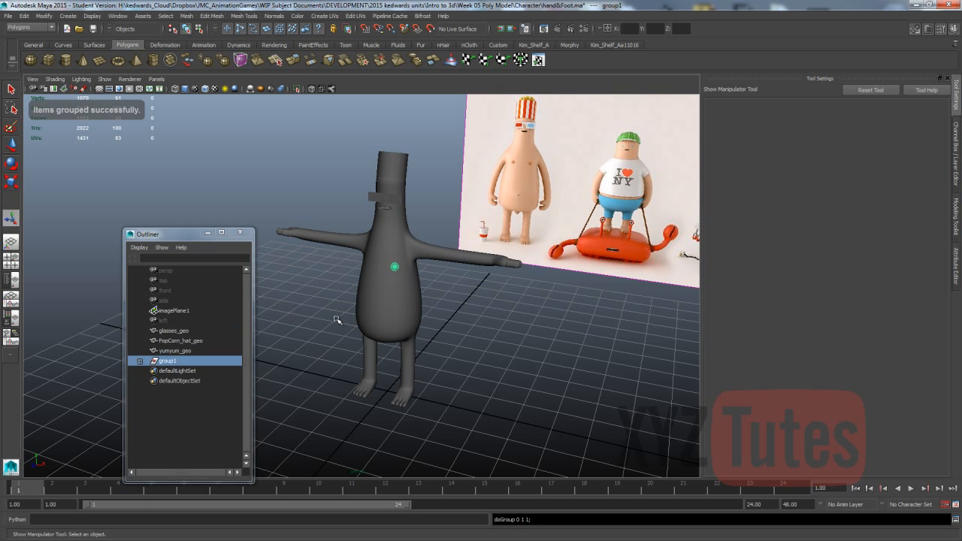
key(w)
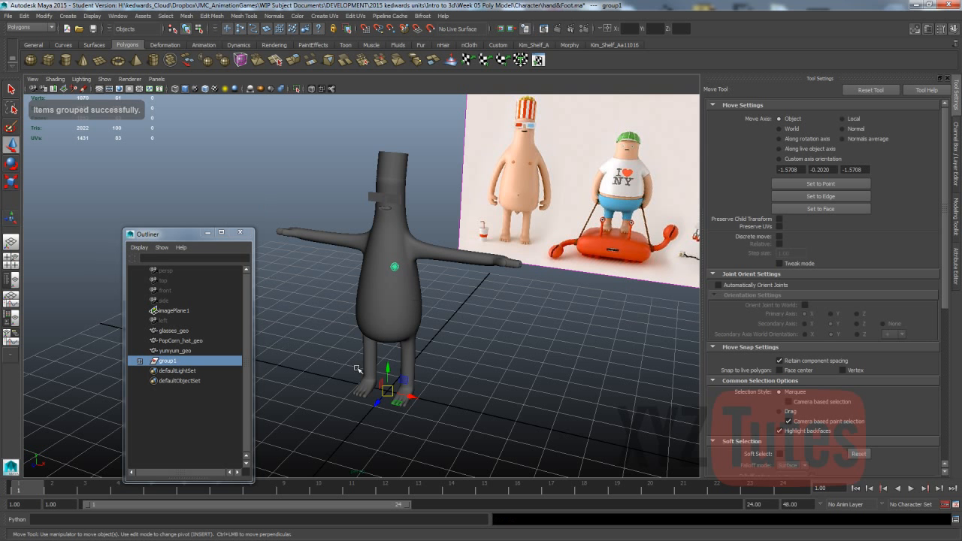
Reset the Duplicate Special options and duplicate the nipple group once as a copy with X scale -1
click(45, 15)
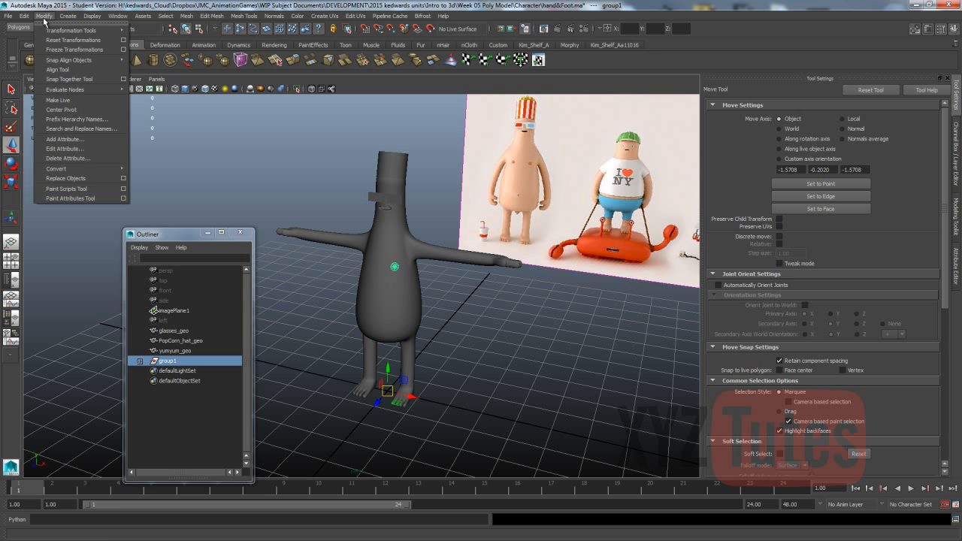
mouse_move(25, 17)
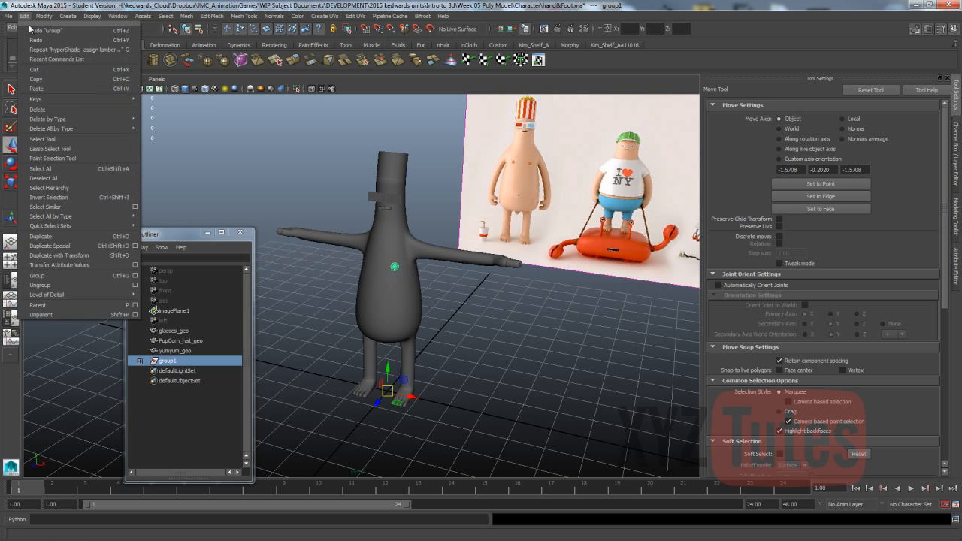
click(135, 245)
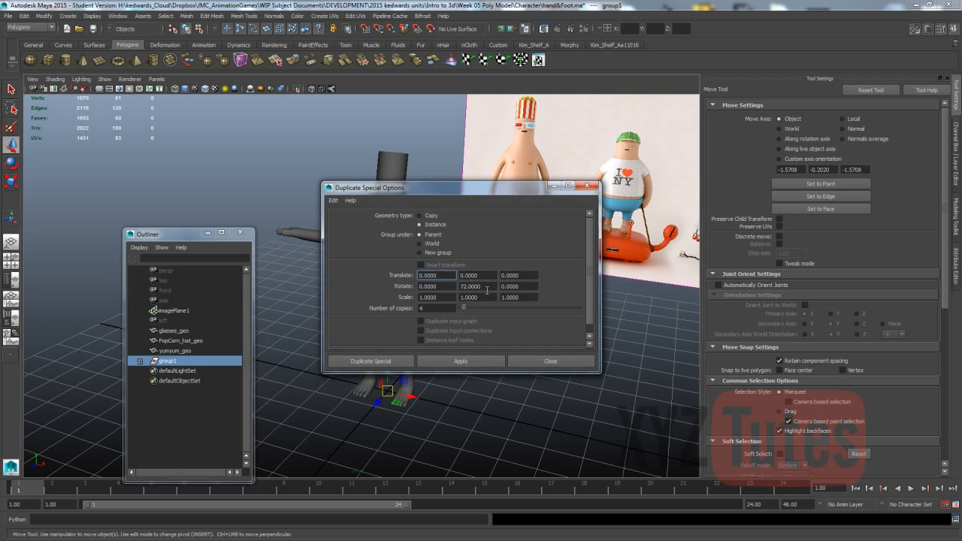
click(333, 201)
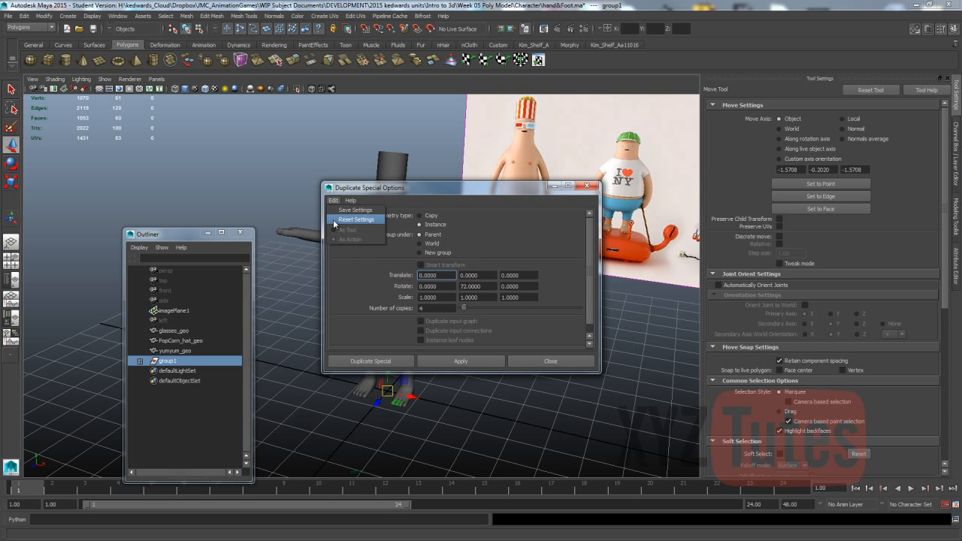
click(335, 219)
click(419, 298)
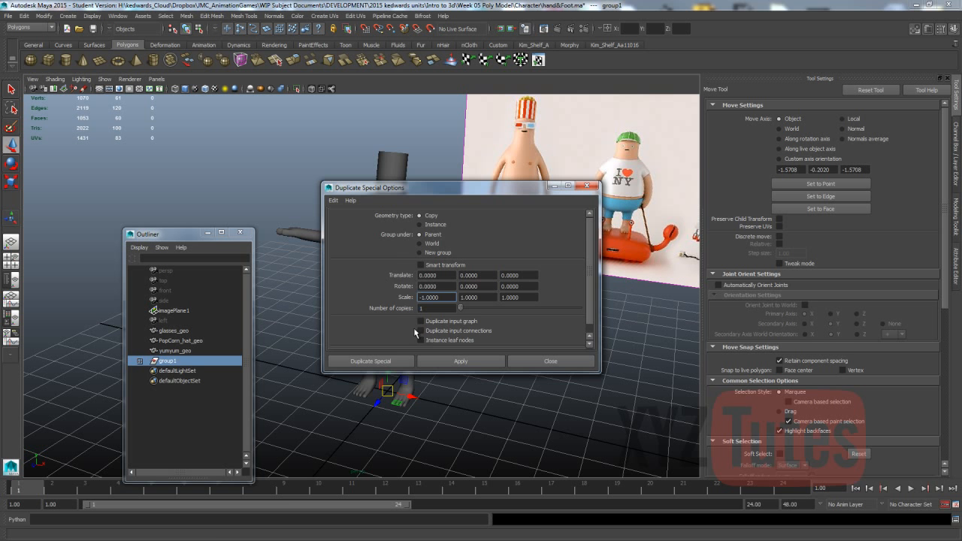
click(397, 361)
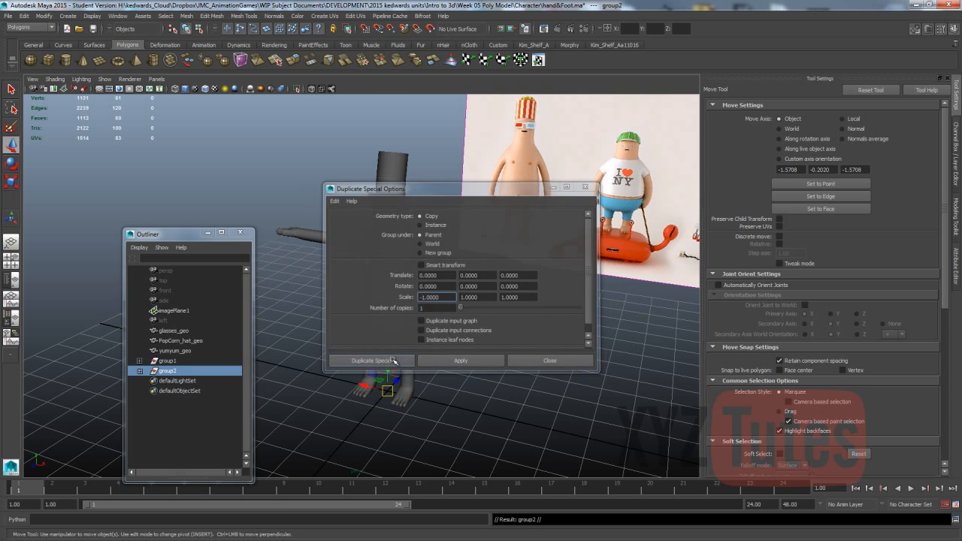
click(478, 395)
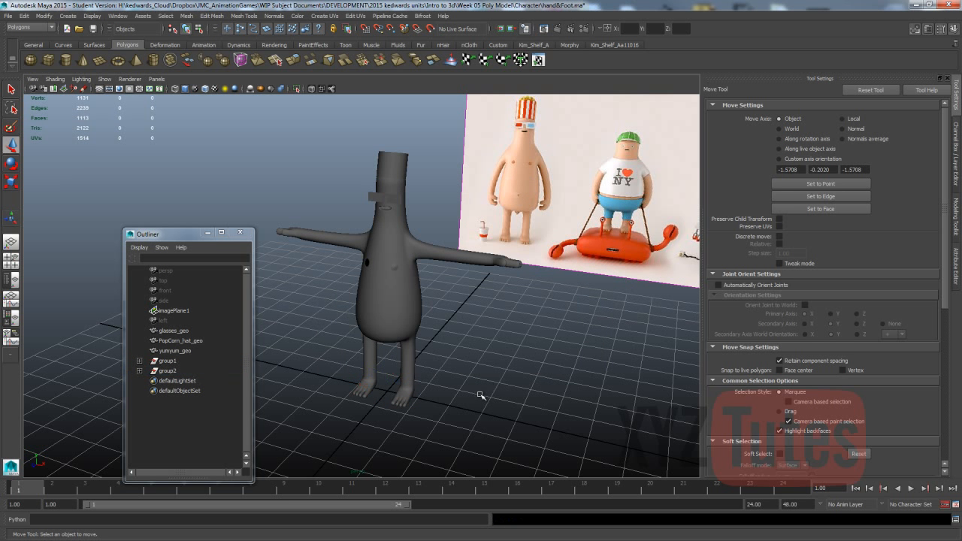
Unparent both nipple_geo meshes from group1 and group2
click(139, 371)
click(166, 380)
click(139, 361)
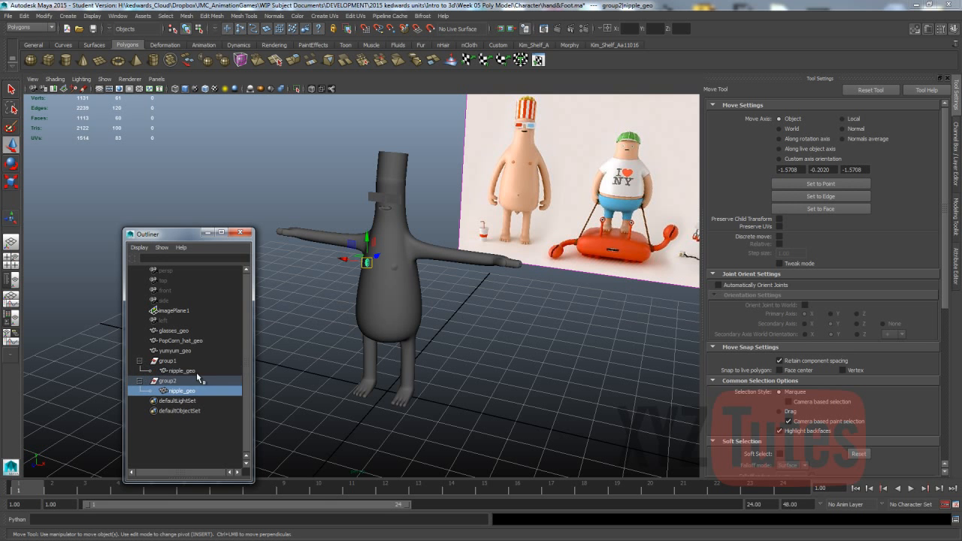
click(184, 370)
ctrl+click(181, 391)
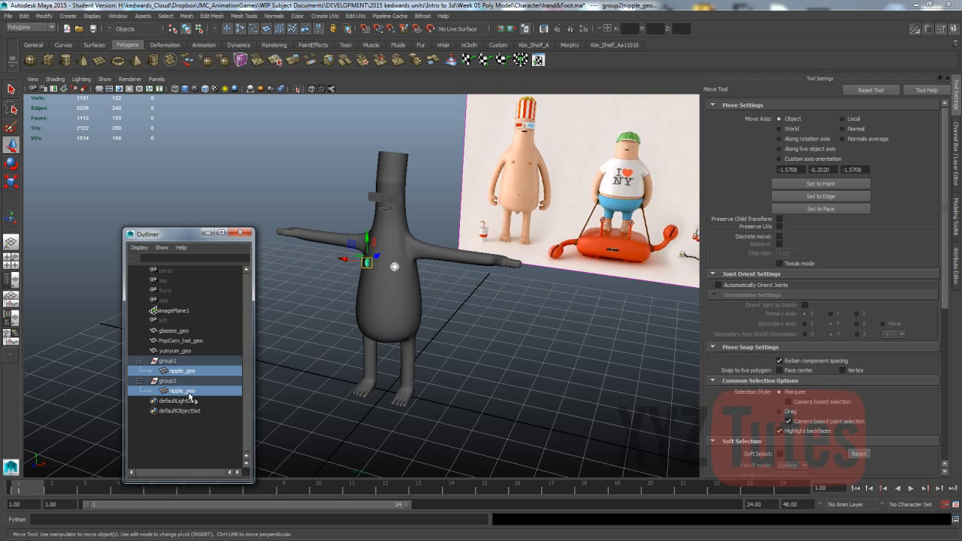
key(shift+p)
Delete the empty group1 and group2
click(168, 370)
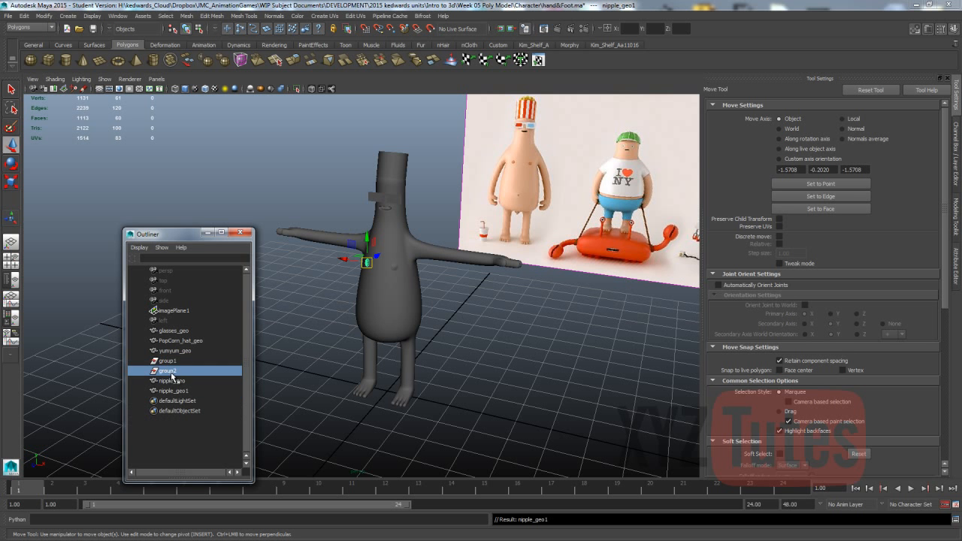
ctrl+click(169, 361)
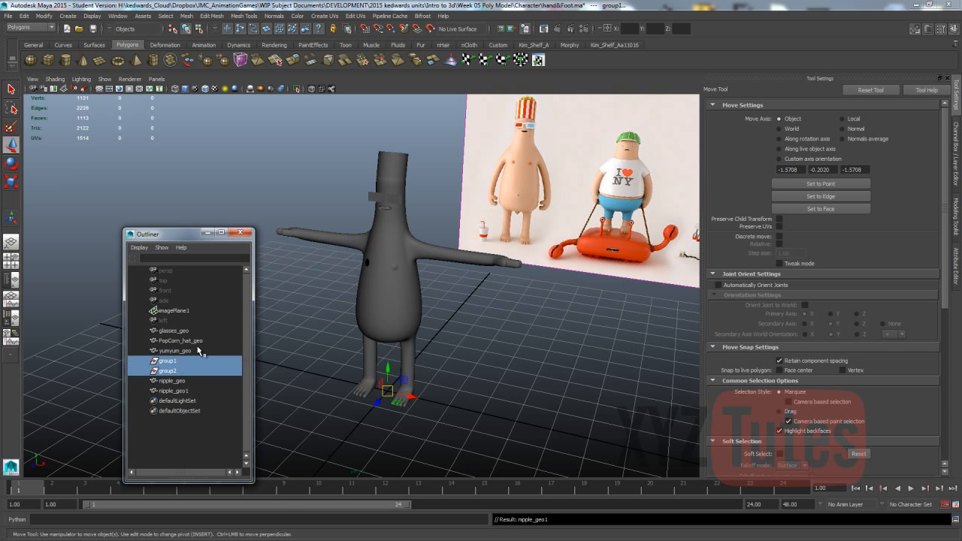
key(Delete)
Assign the lambert1 material to the duplicated nipple nipple_geo1
click(171, 370)
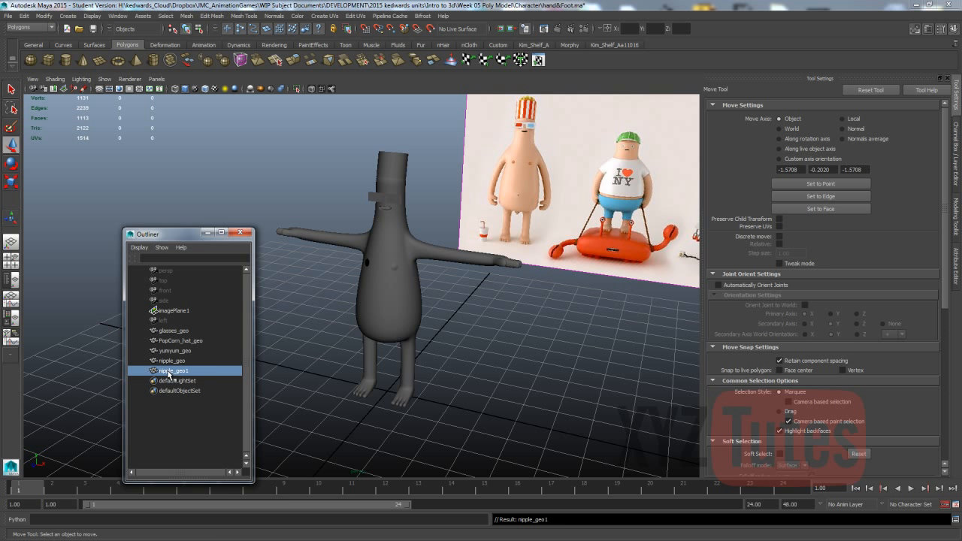
right_click(369, 263)
right_drag(369, 263, 439, 465)
click(426, 433)
alt+drag(412, 350, 481, 261)
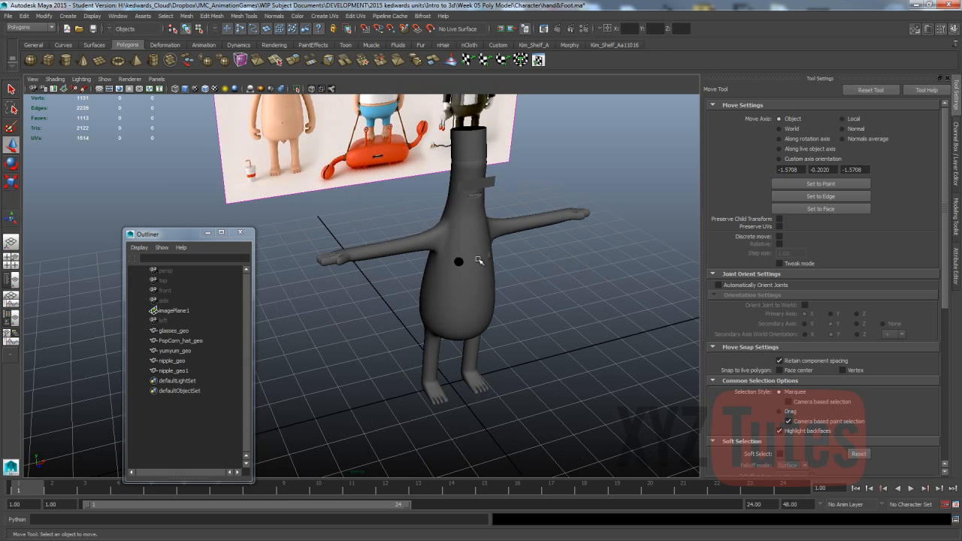
Delete the construction history of the black duplicated nipple nipple_geo1
click(481, 261)
key(f)
alt+right_drag(401, 270, 435, 267)
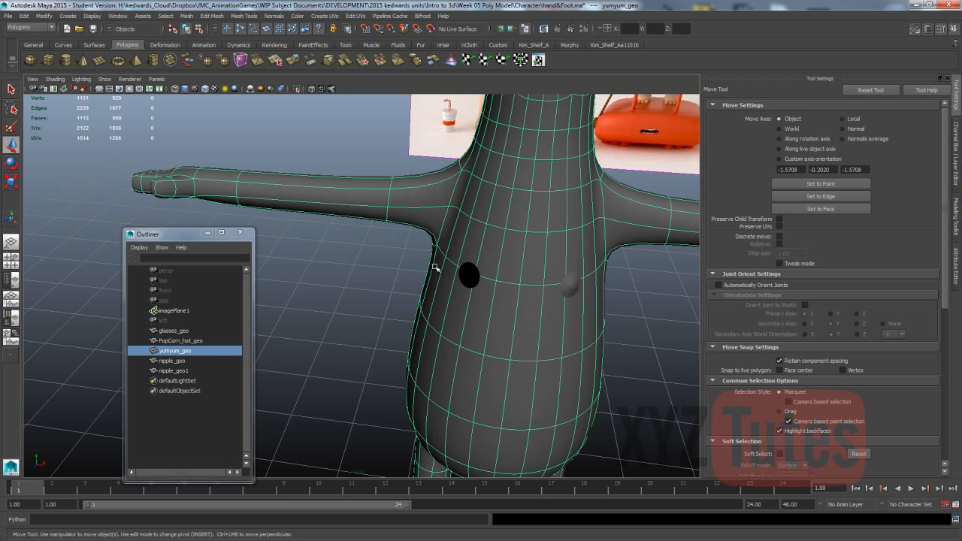
click(468, 275)
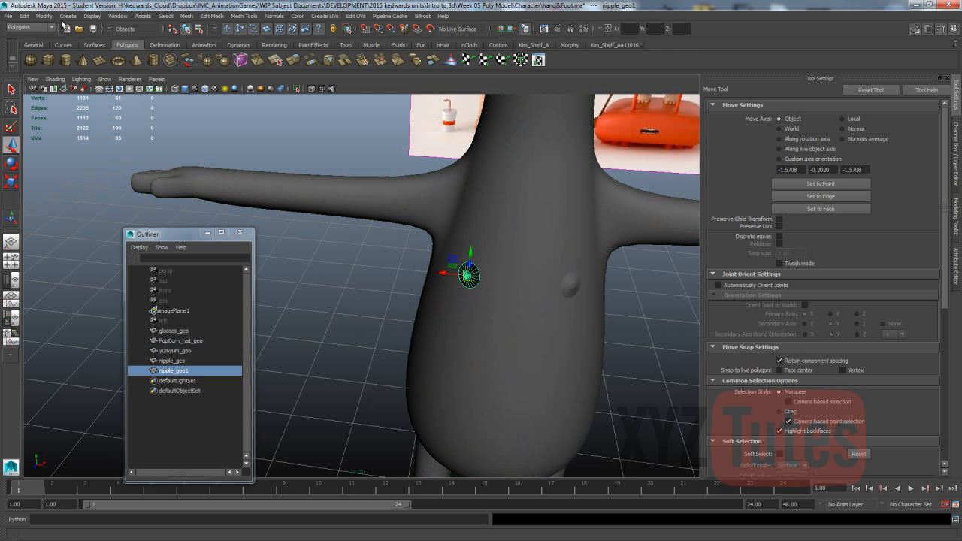
click(24, 15)
mouse_move(79, 119)
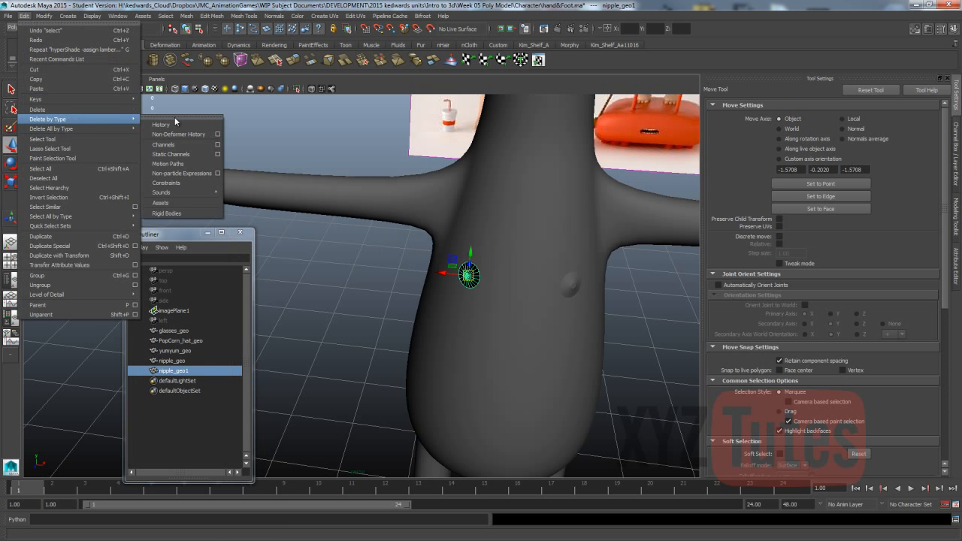
click(162, 126)
click(299, 284)
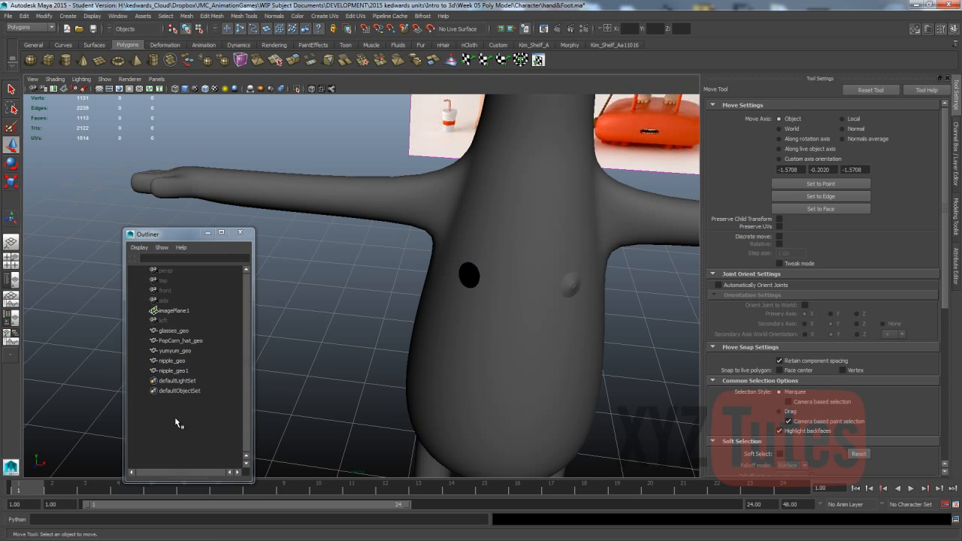
Try reversing the normals of nipple_geo1
click(184, 370)
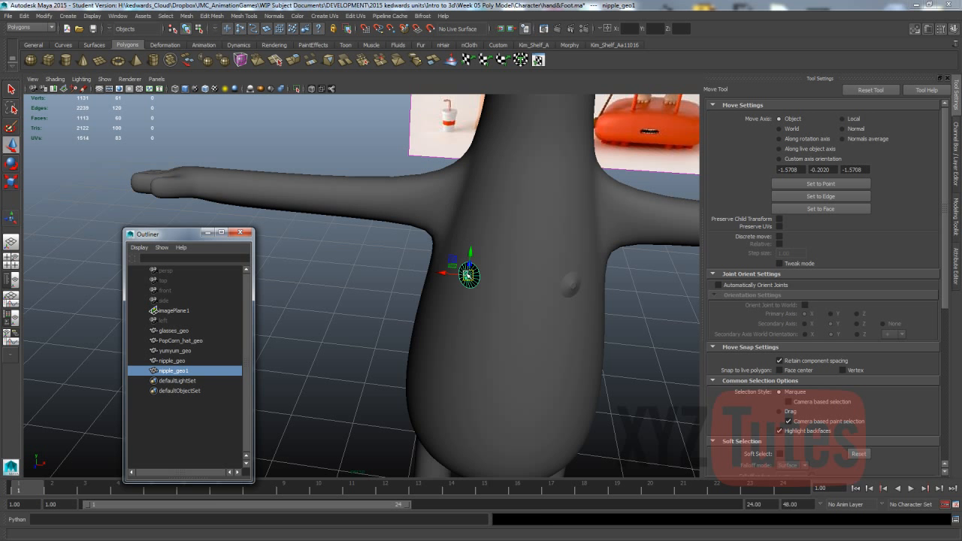
click(273, 15)
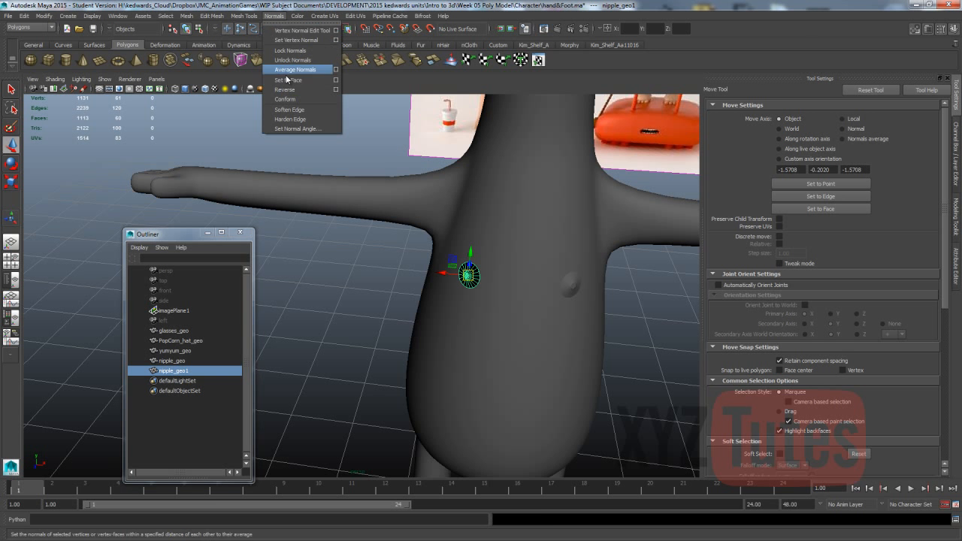
click(290, 87)
click(349, 354)
alt+drag(388, 335, 398, 336)
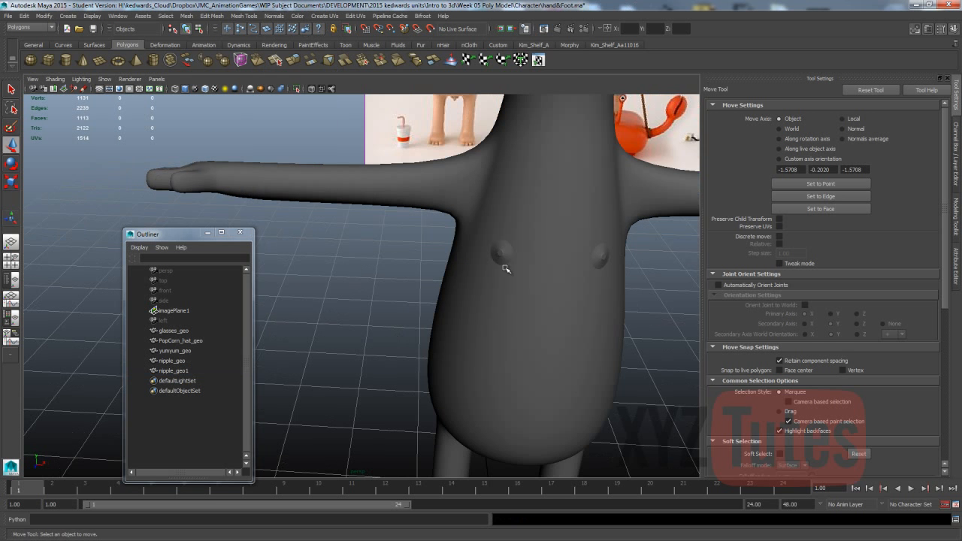
Undo the normal reversal on nipple_geo1
click(500, 254)
key(ctrl+z)
key(ctrl+z)
key(ctrl+z)
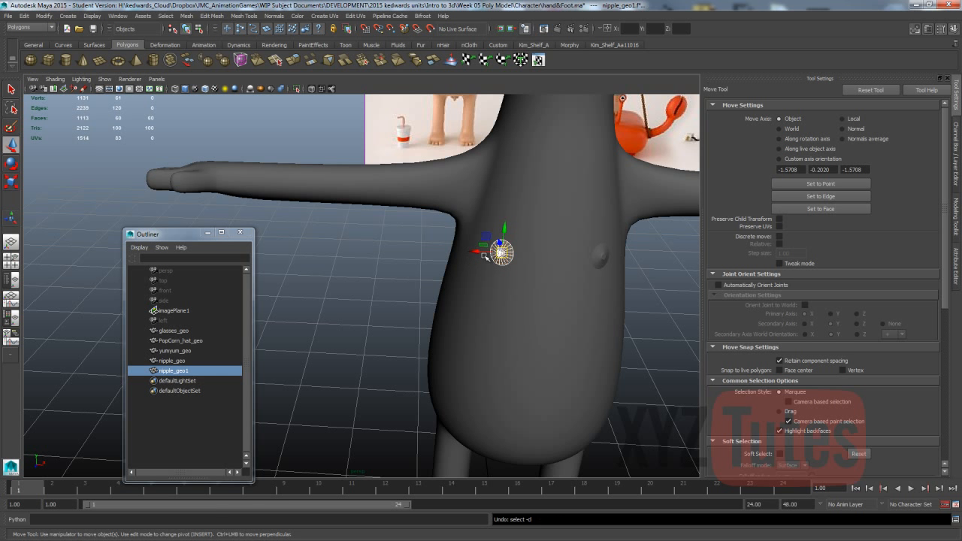
Look through the display and transform attributes of the yumyum_geo body mesh for a setting that affects its shading
click(412, 258)
click(473, 251)
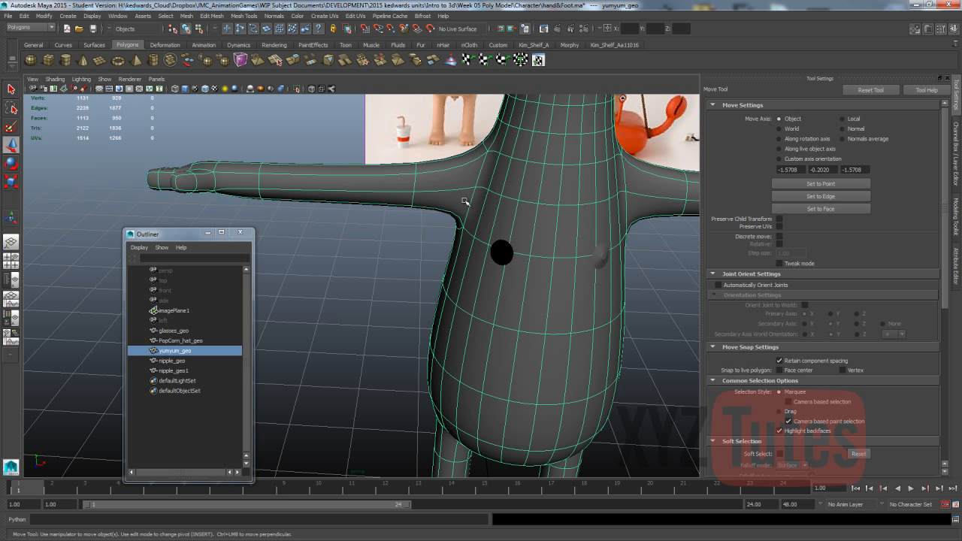
click(955, 265)
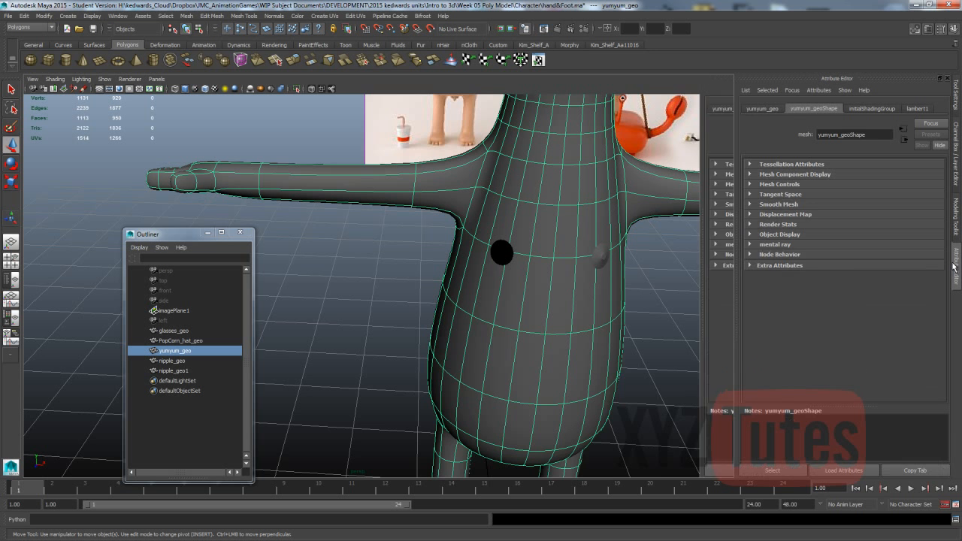
click(756, 235)
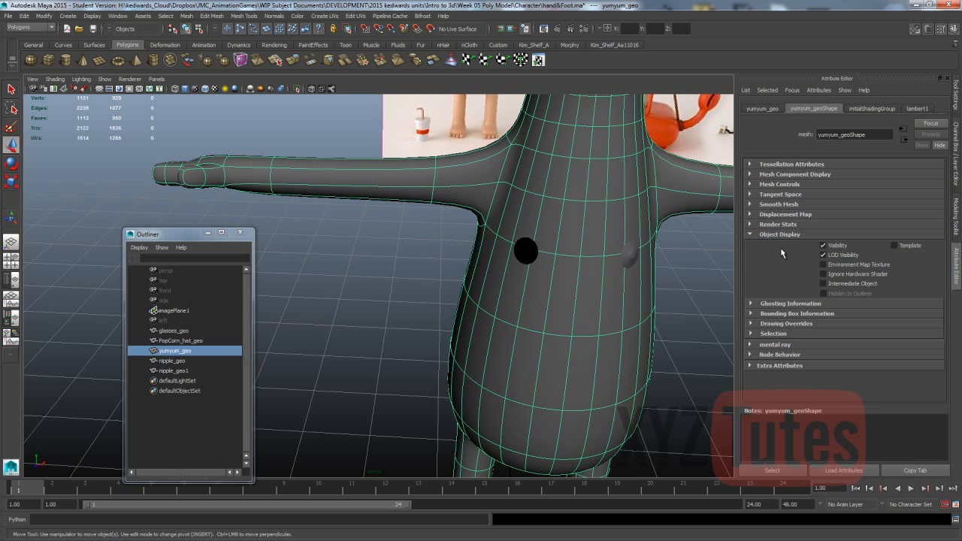
click(762, 236)
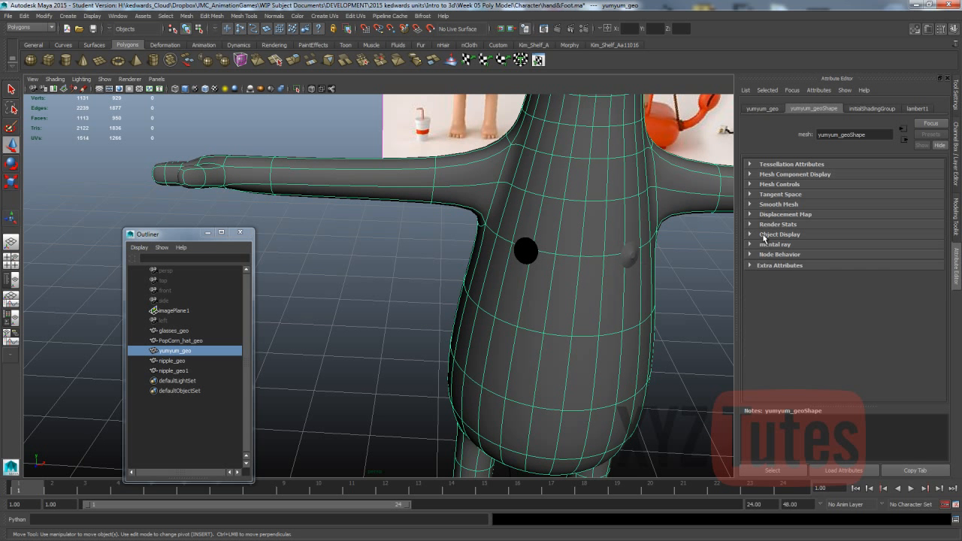
click(761, 109)
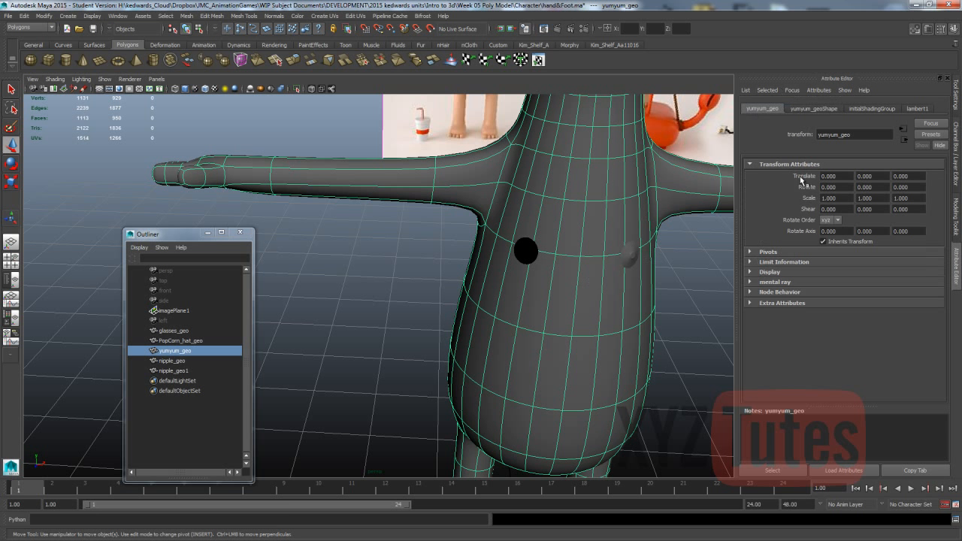
click(771, 272)
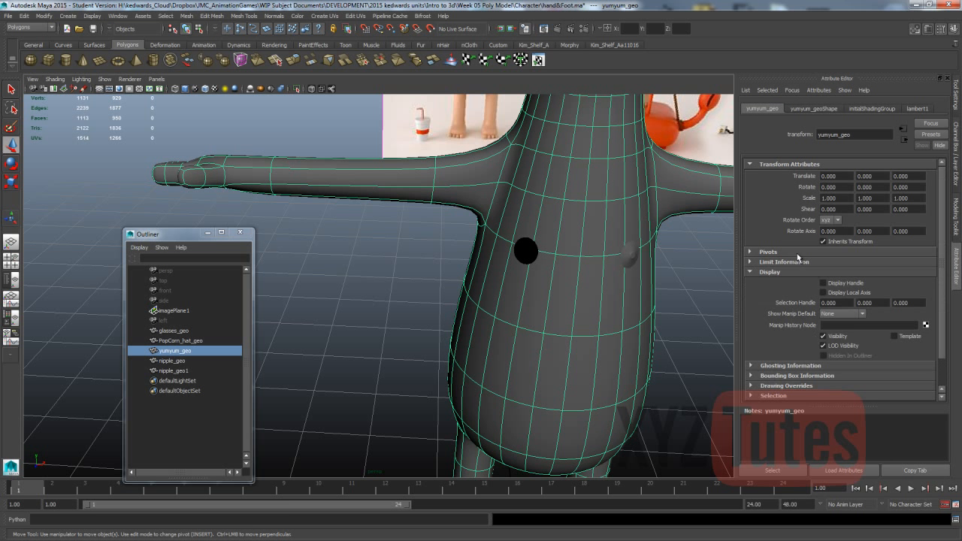
click(782, 272)
click(817, 109)
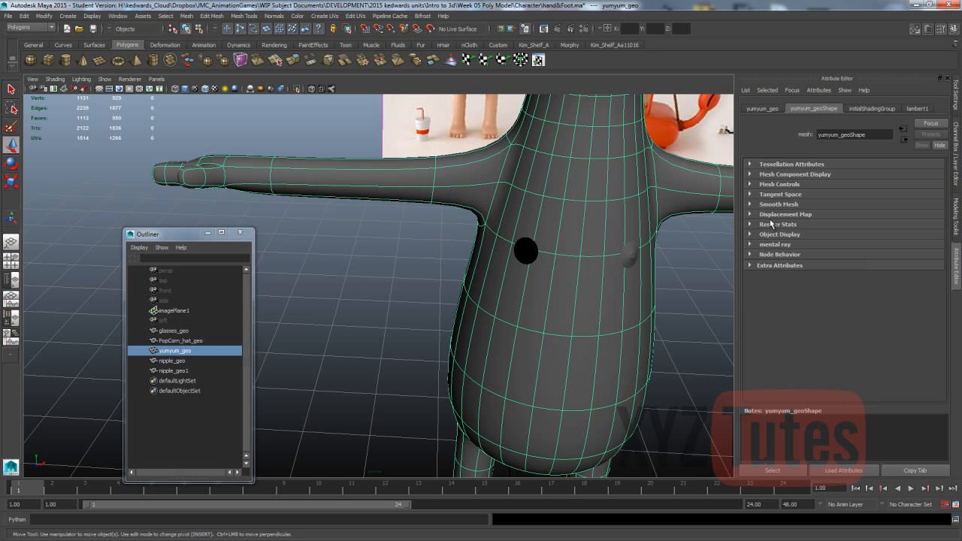
Try turning off Double Sided in the render stats of yumyum_geoShape, check the body's shading, and turn it back on
click(771, 224)
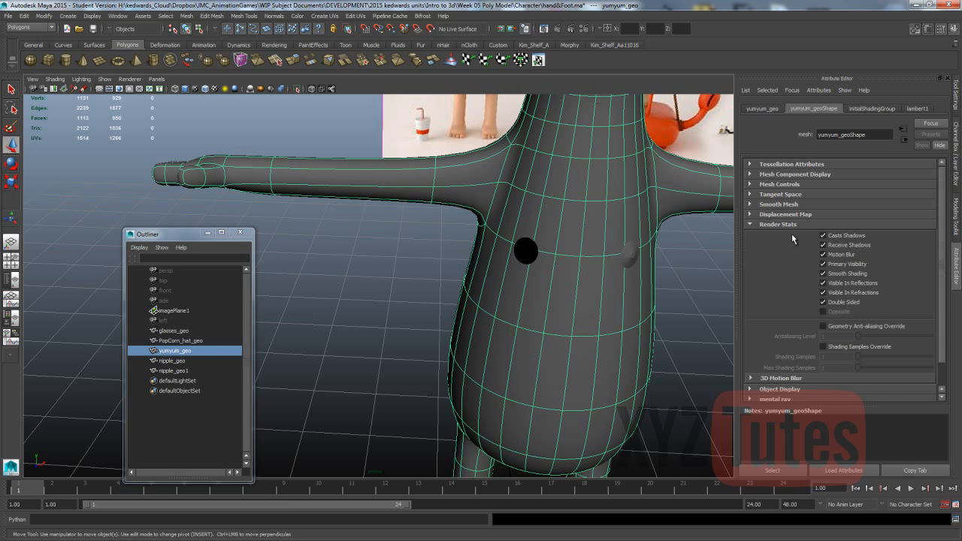
click(823, 302)
alt+drag(595, 266, 409, 196)
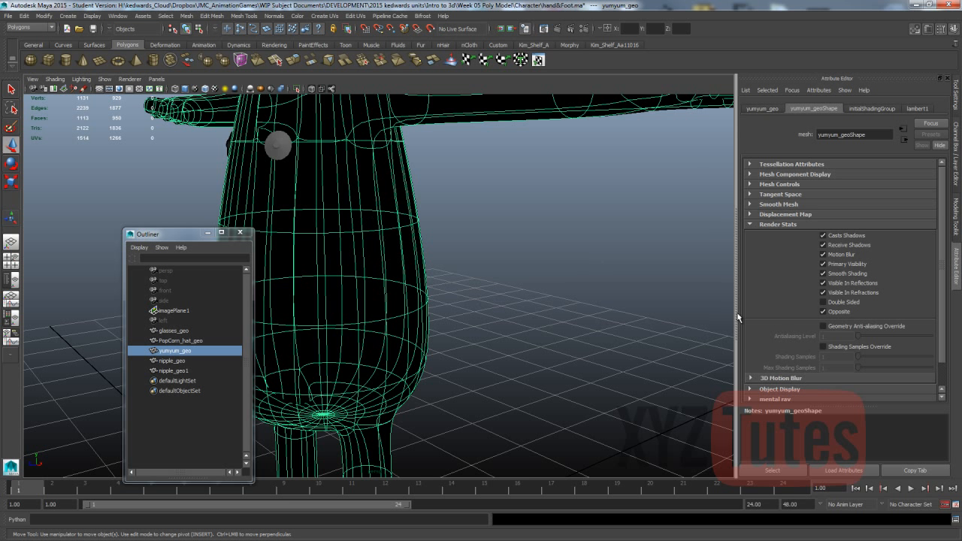
click(830, 303)
key(bracketleft)
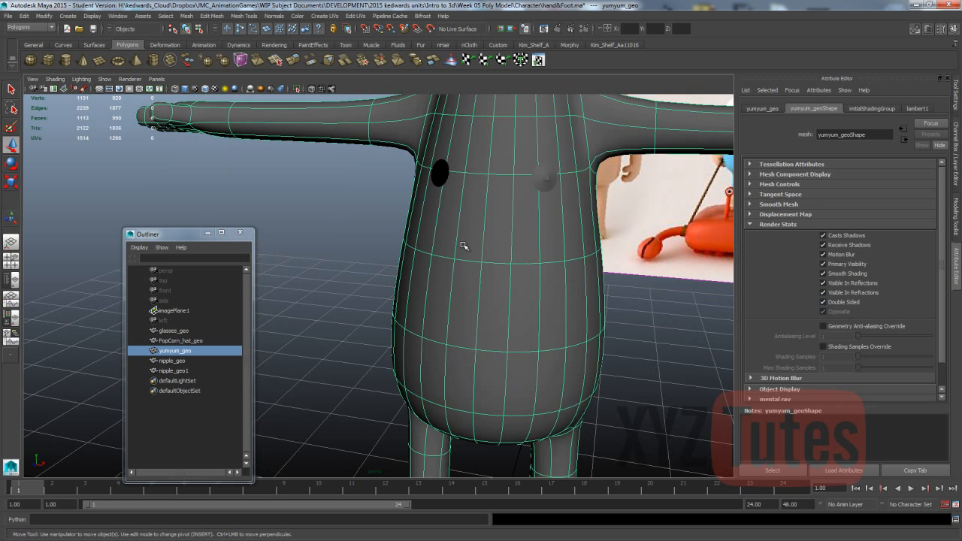
Reverse the normals of the black nipple nipple_geo1 and check its shading against the whole body
click(400, 205)
click(431, 175)
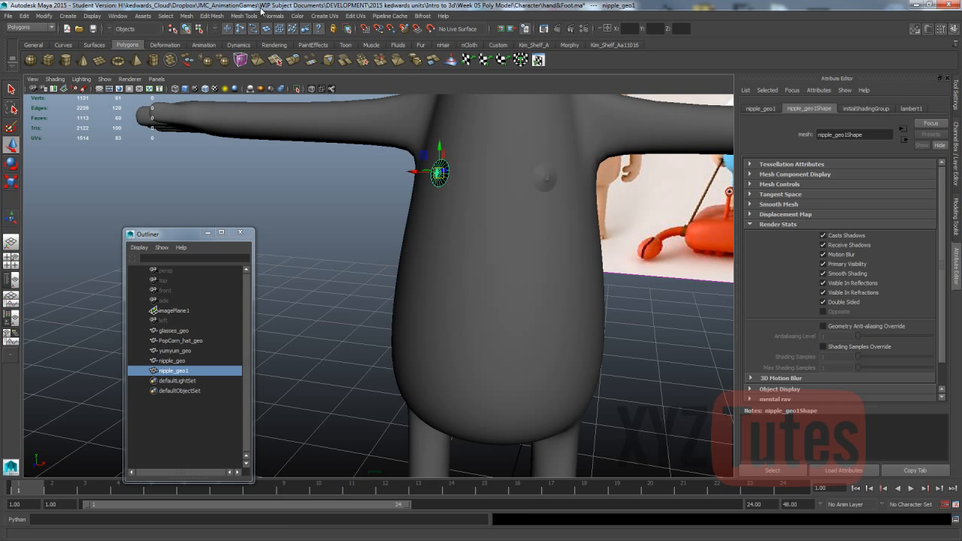
click(280, 16)
click(310, 94)
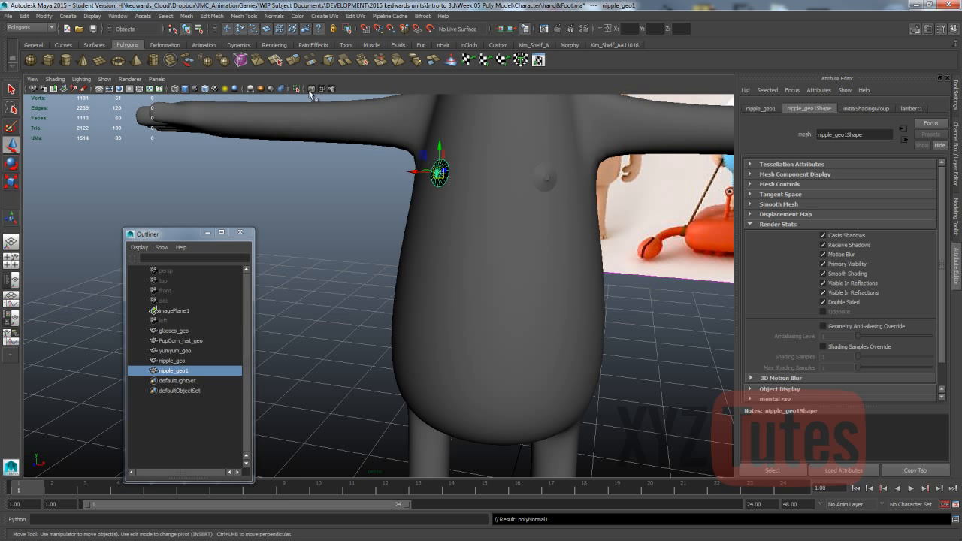
click(363, 252)
alt+right_drag(363, 252, 142, 386)
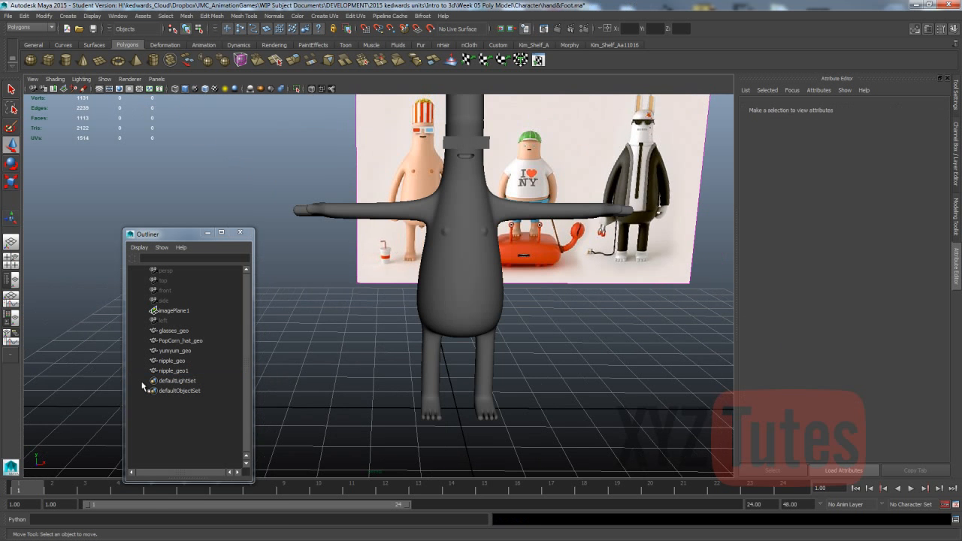
Freeze the transformations of nipple_geo1
click(185, 370)
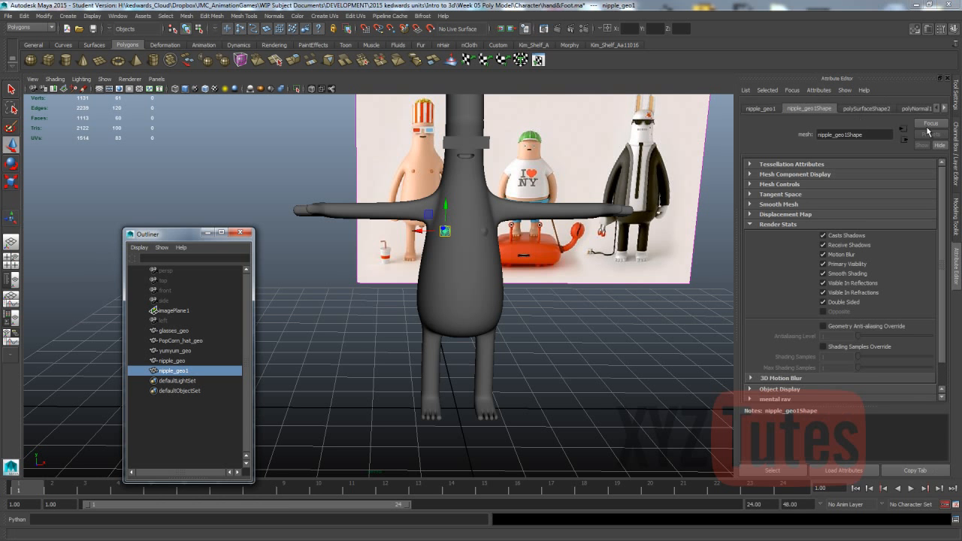
click(956, 154)
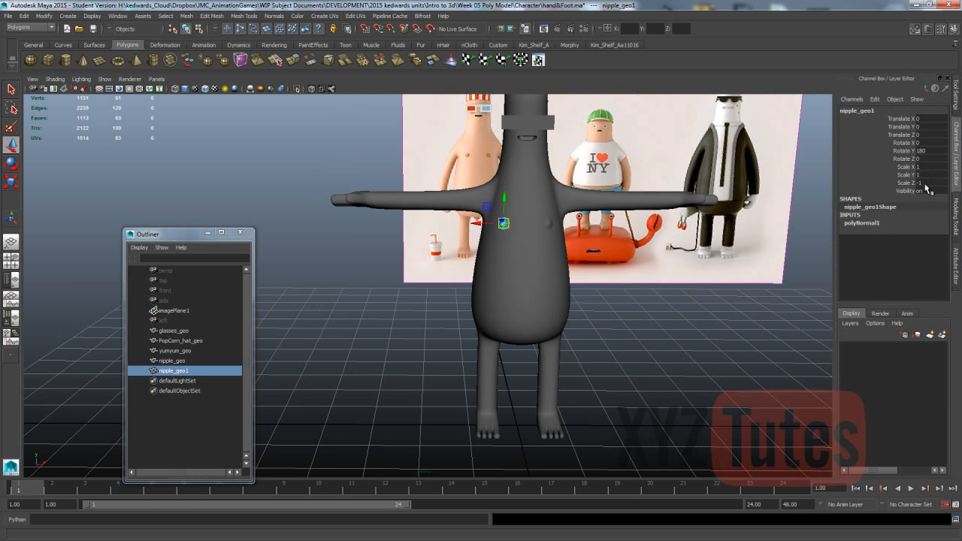
click(43, 16)
click(57, 49)
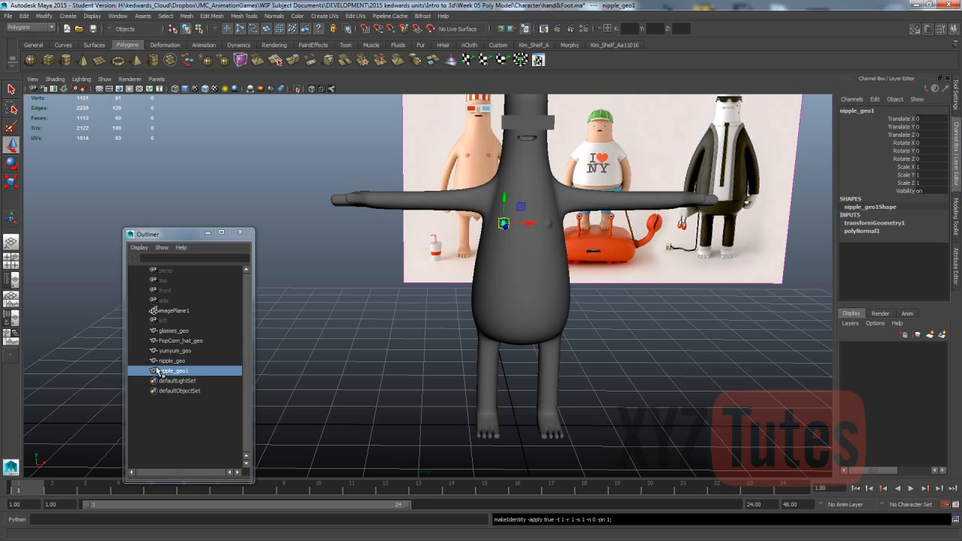
click(201, 421)
Reverse the normals of the frozen nipple_geo1 again
click(183, 362)
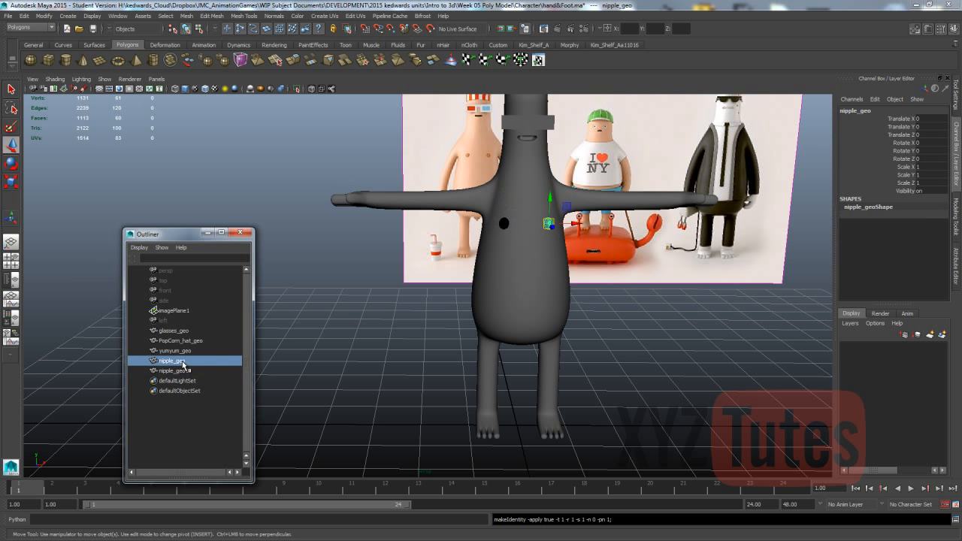
click(180, 370)
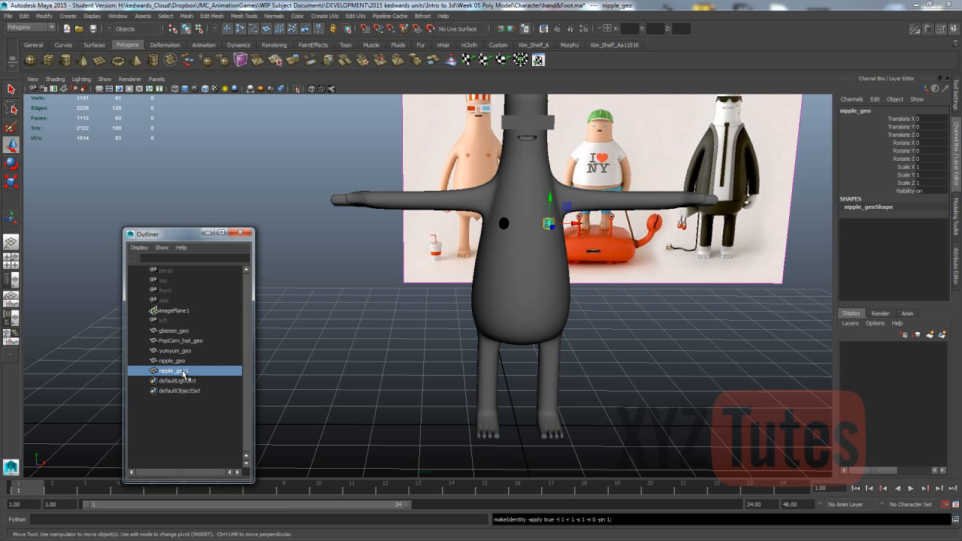
click(273, 16)
click(282, 92)
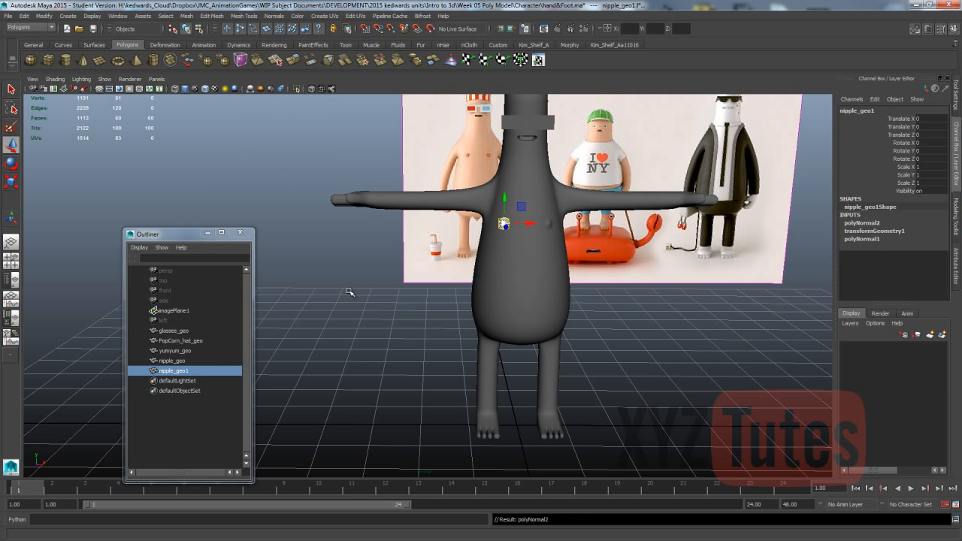
click(349, 292)
Delete the construction history of nipple_geo1
click(180, 371)
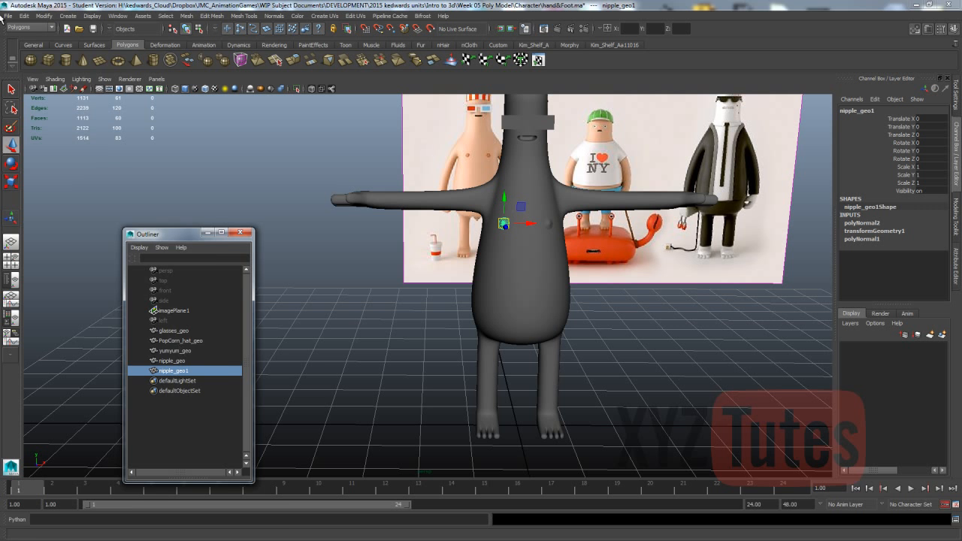
click(24, 16)
mouse_move(83, 119)
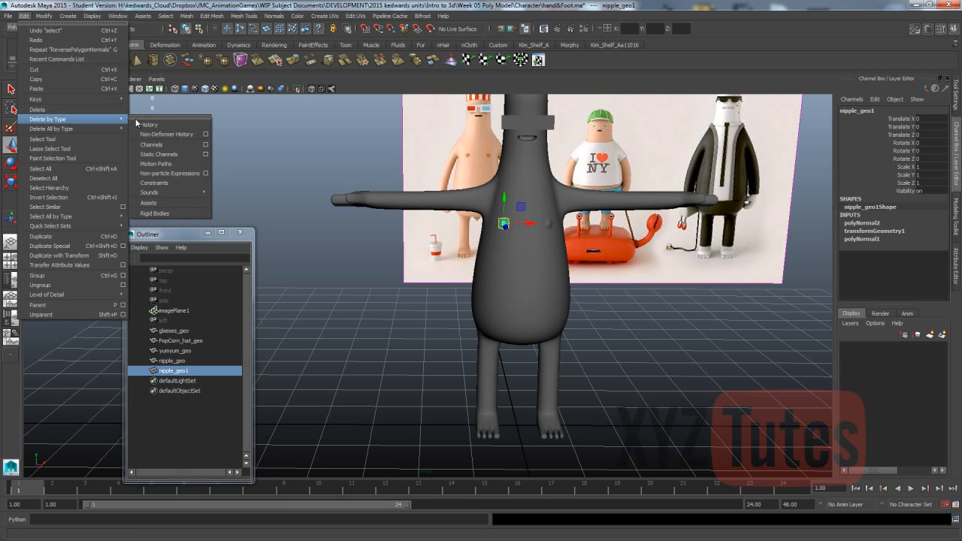
click(145, 125)
Rename nipple_geo as nipple_geo_L and nipple_geo1 as nipple_geo_R
double_click(174, 361)
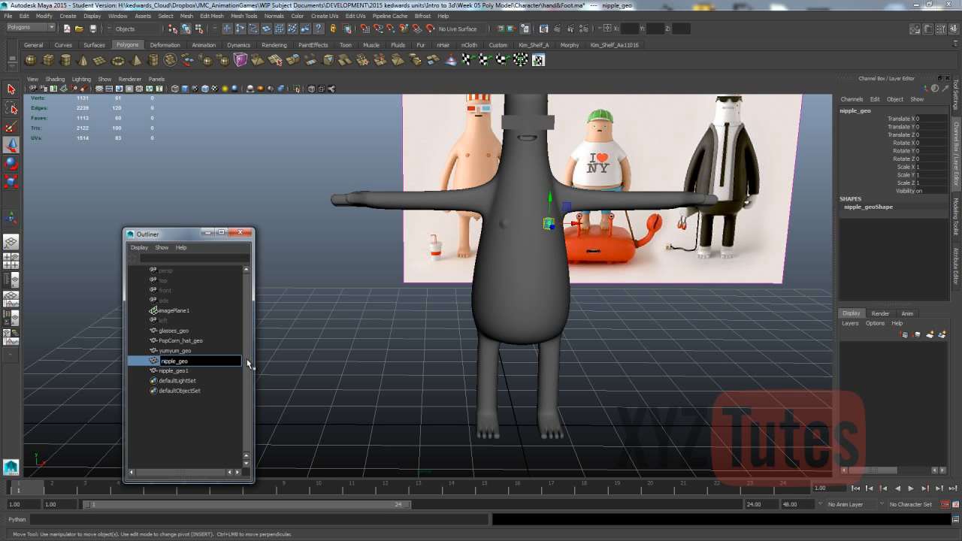
text(_l)
key(Return)
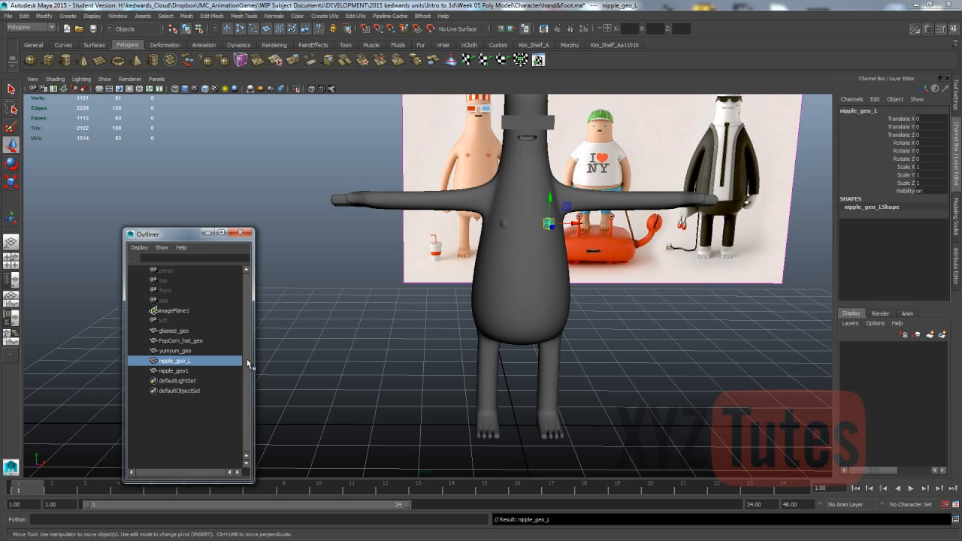
double_click(194, 371)
click(195, 372)
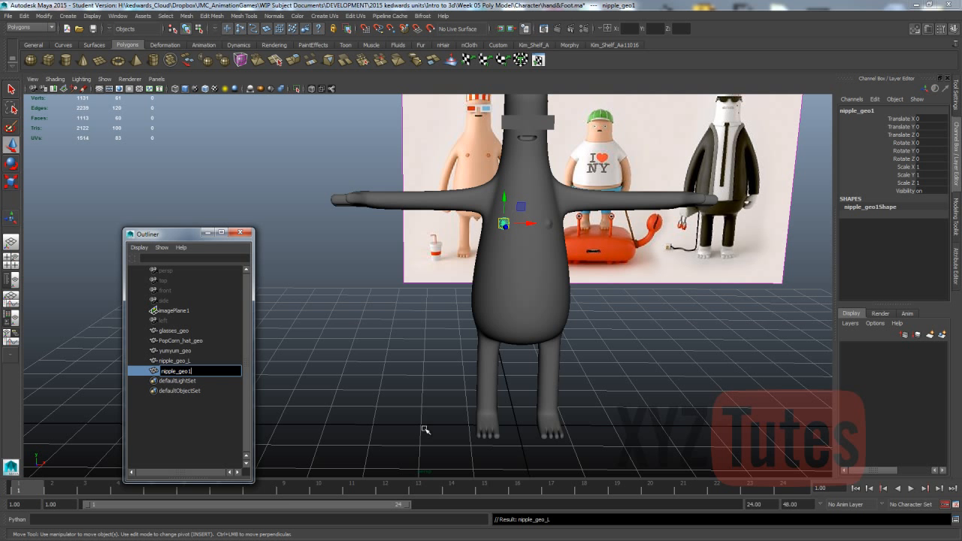
text(_R)
key(Return)
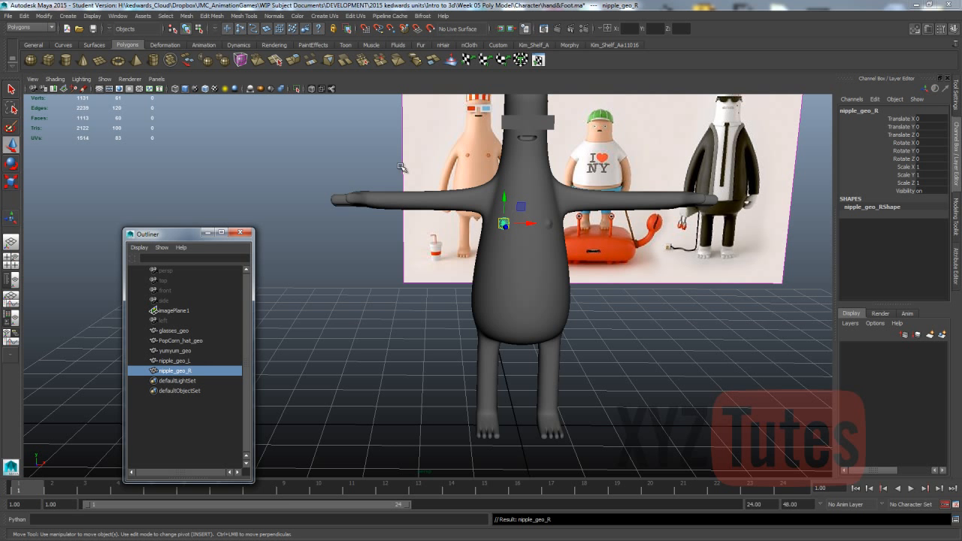
Check the body mesh yumyum_geo in the smooth-preview display
click(333, 274)
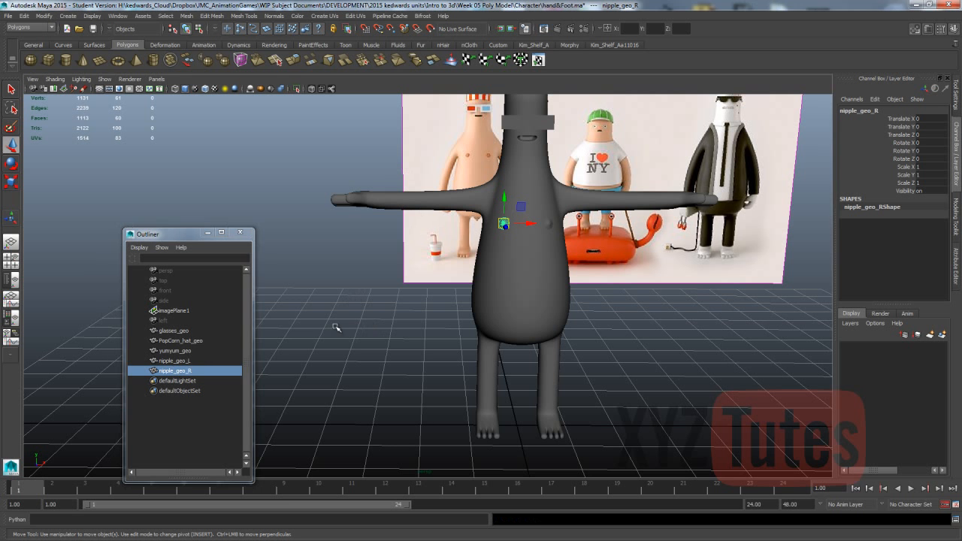
click(533, 262)
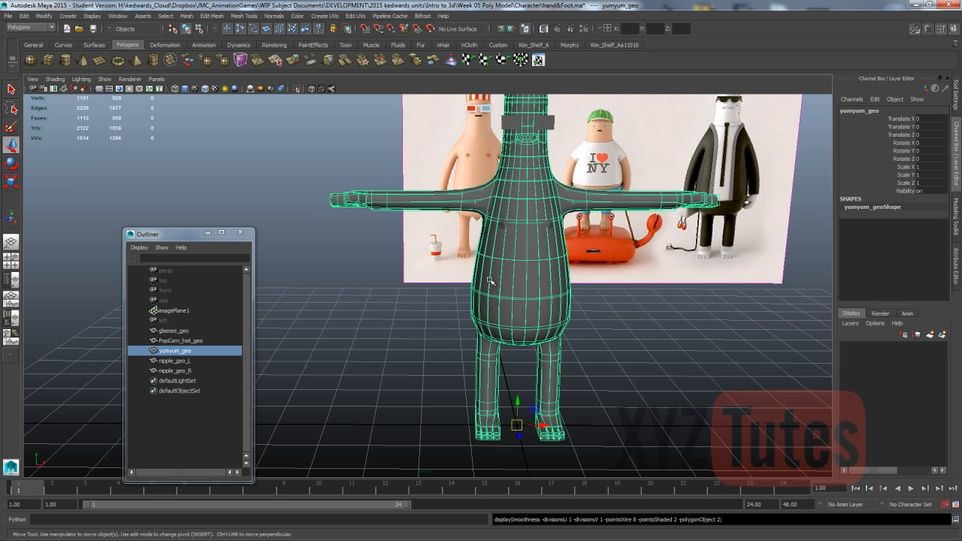
click(391, 285)
Group all the character's objects from glasses_geo to nipple_geo_R and name the group YumYum
click(175, 331)
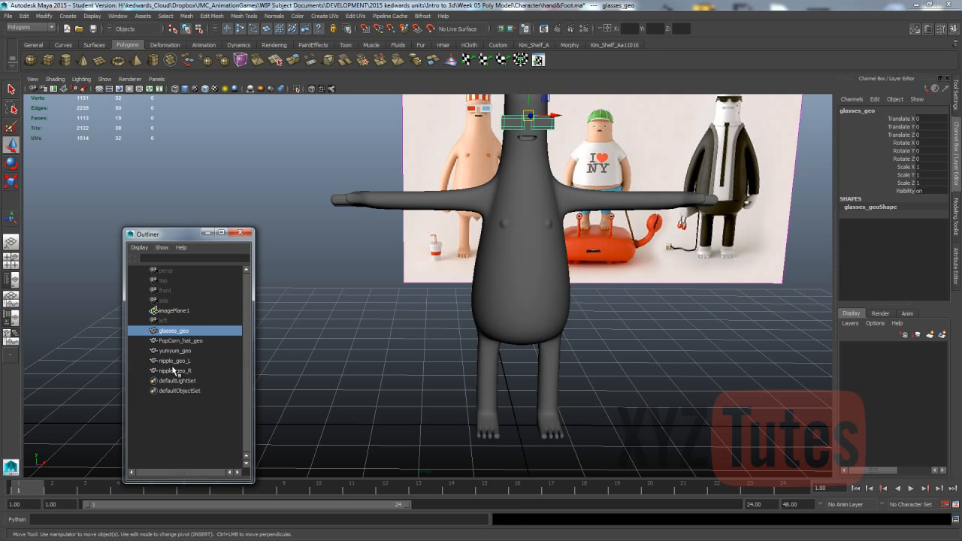
shift+click(174, 371)
key(ctrl+g)
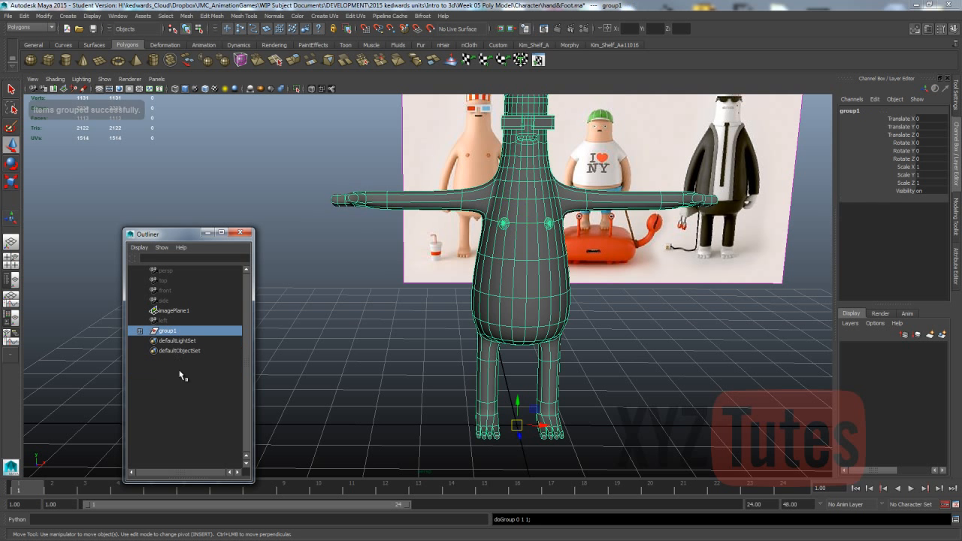
double_click(199, 331)
text(Yum)
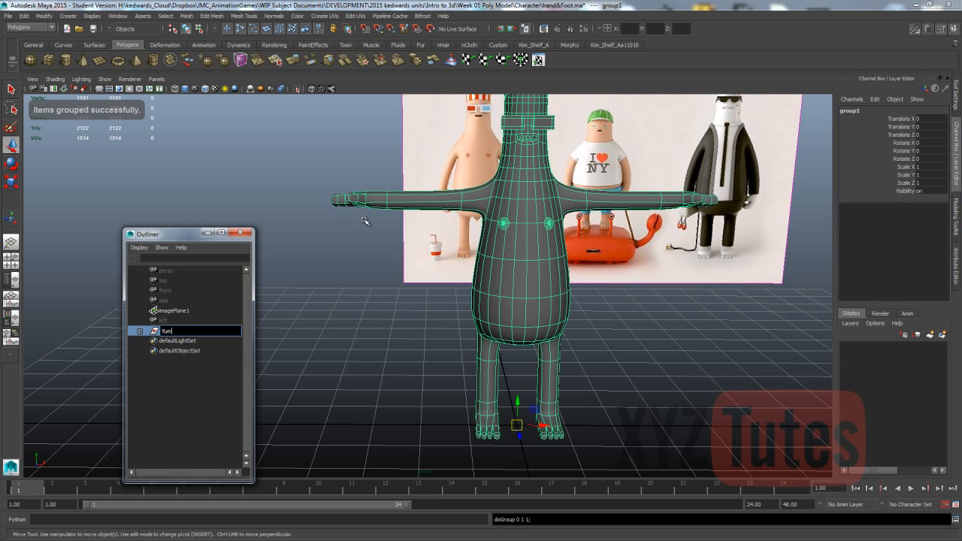
text(Yum)
key(Return)
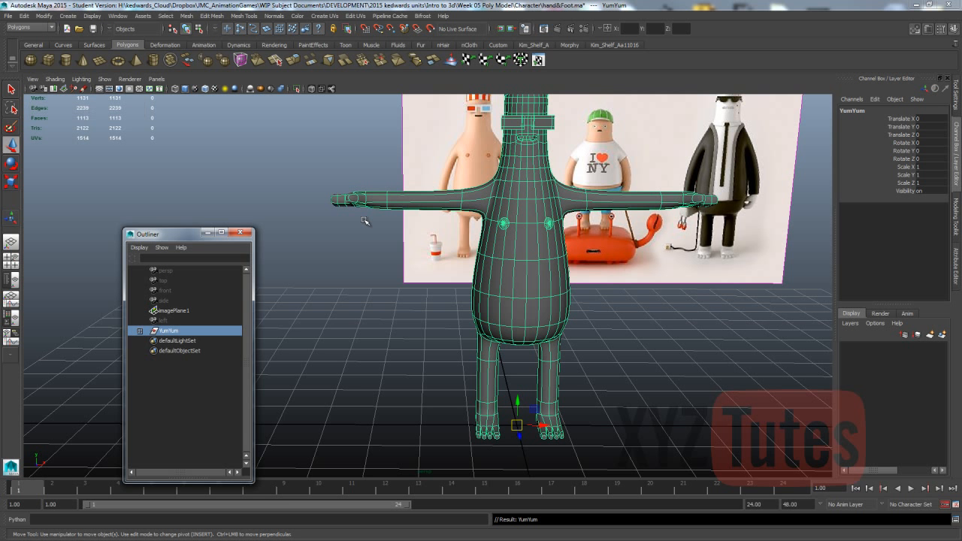